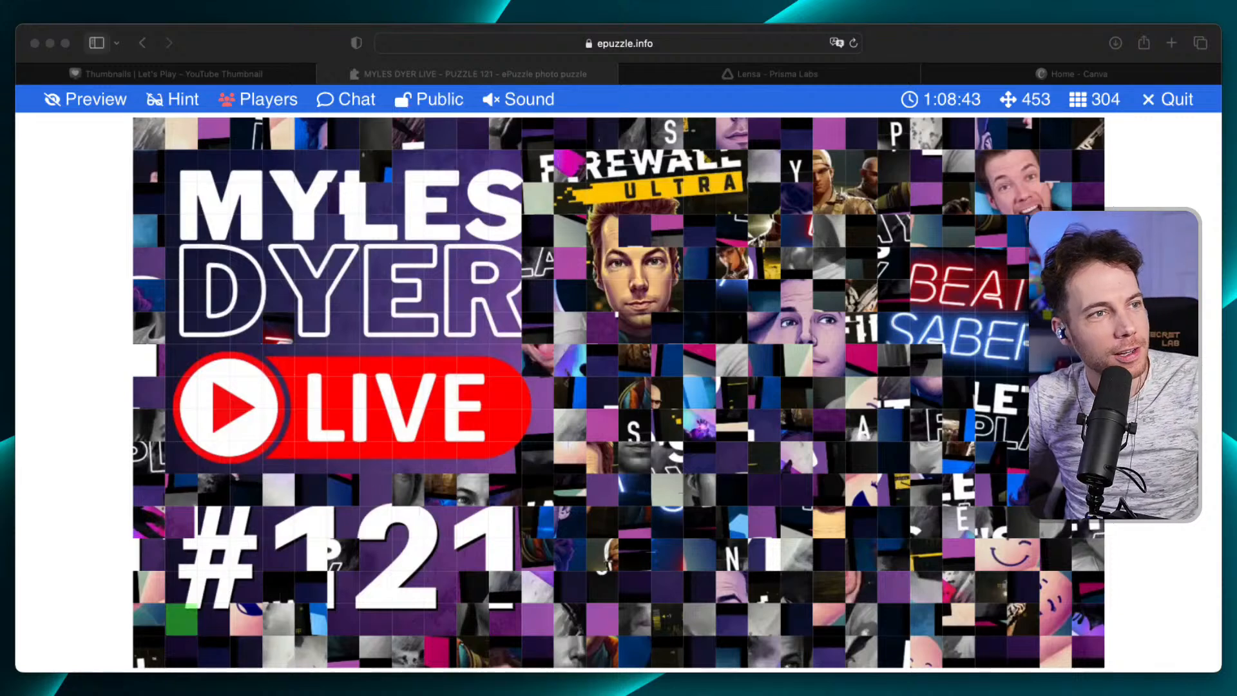
# Switch to the Let's Play thumbnails design in Canva and look over all its pages in the grid overview.
pyautogui.click(145, 76)
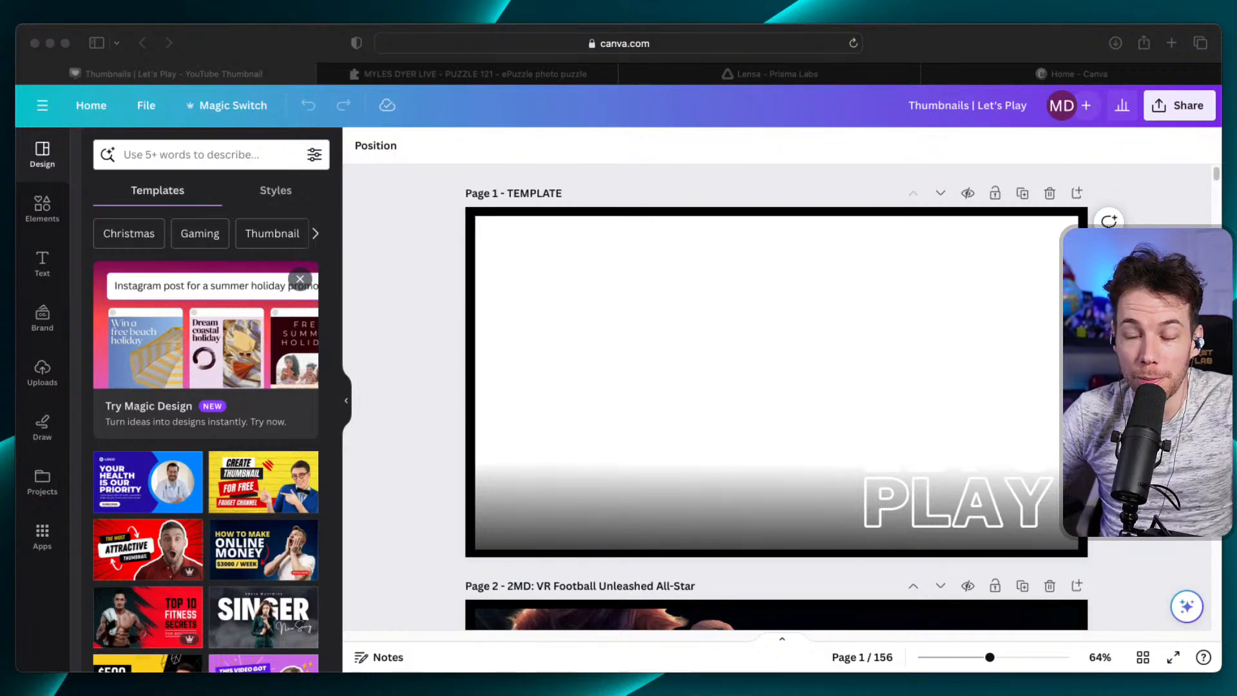
pyautogui.click(1143, 657)
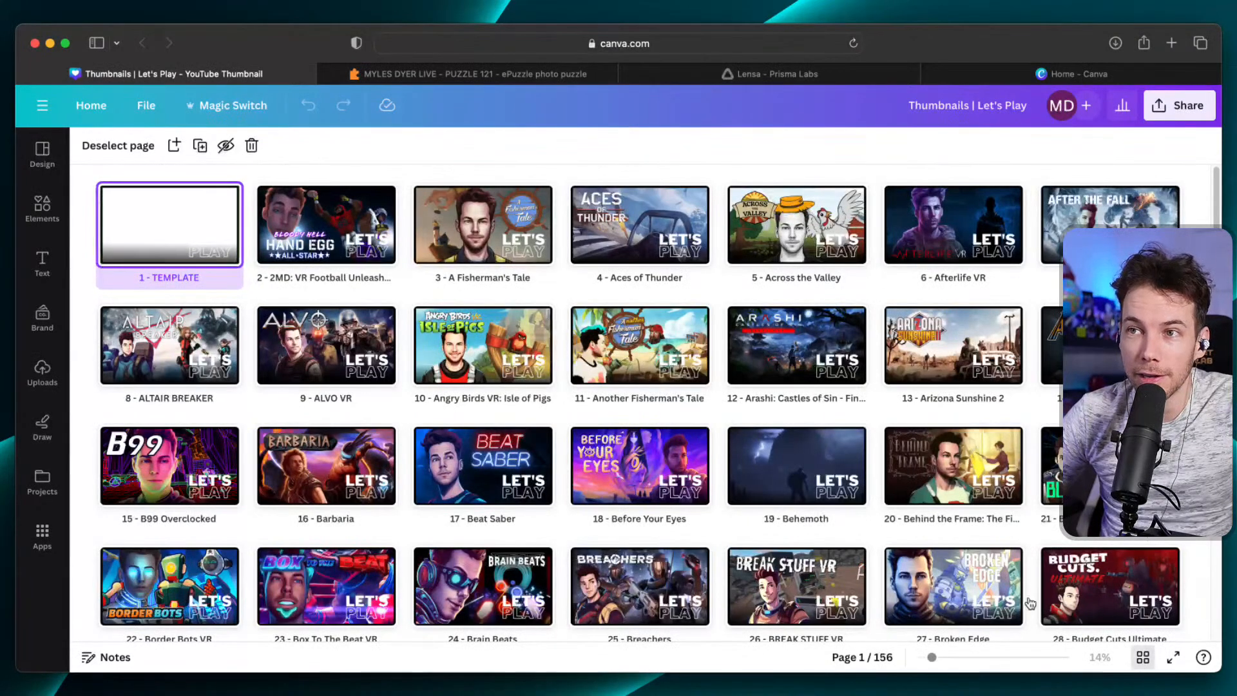
pyautogui.scroll(-3, 783, 469)
pyautogui.scroll(-1, 783, 469)
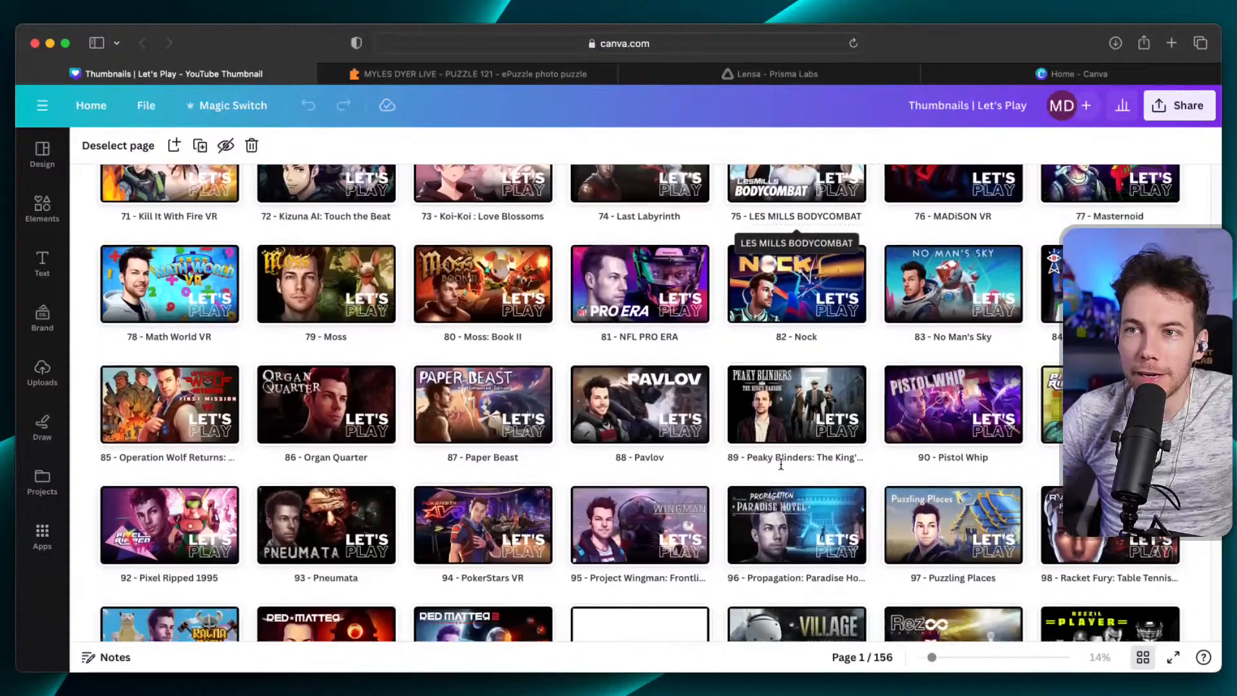
pyautogui.scroll(-2, 781, 464)
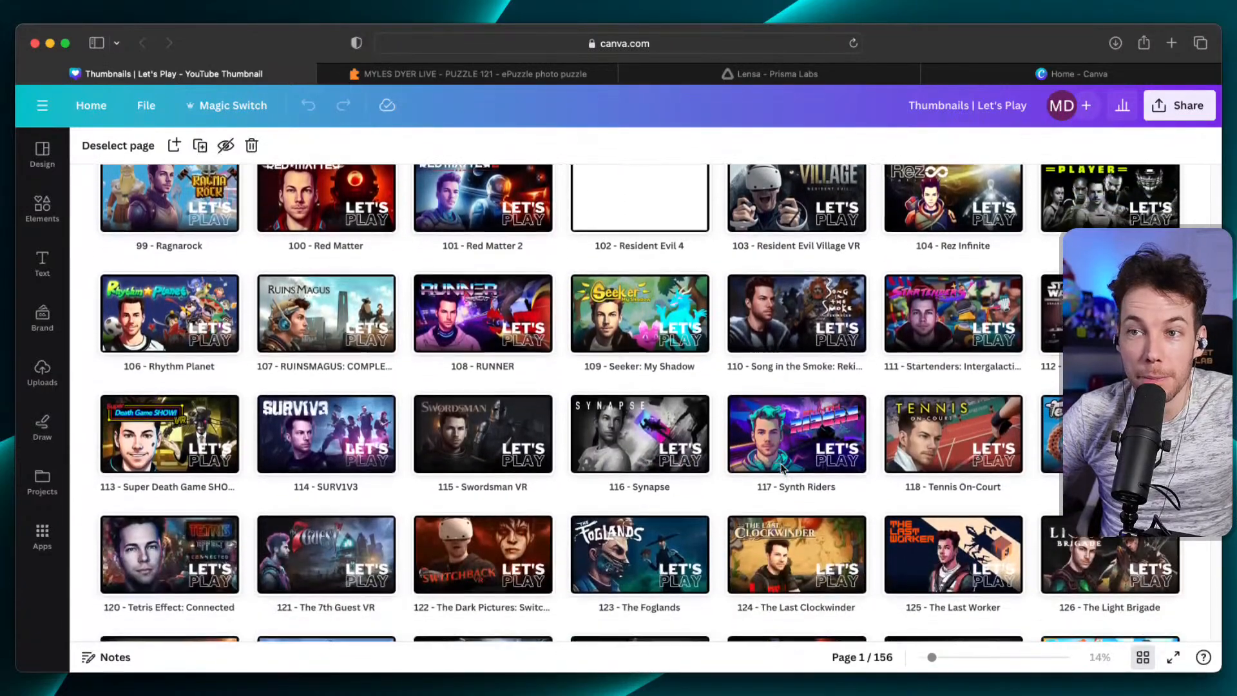
pyautogui.scroll(-1, 782, 467)
pyautogui.scroll(-6, 782, 469)
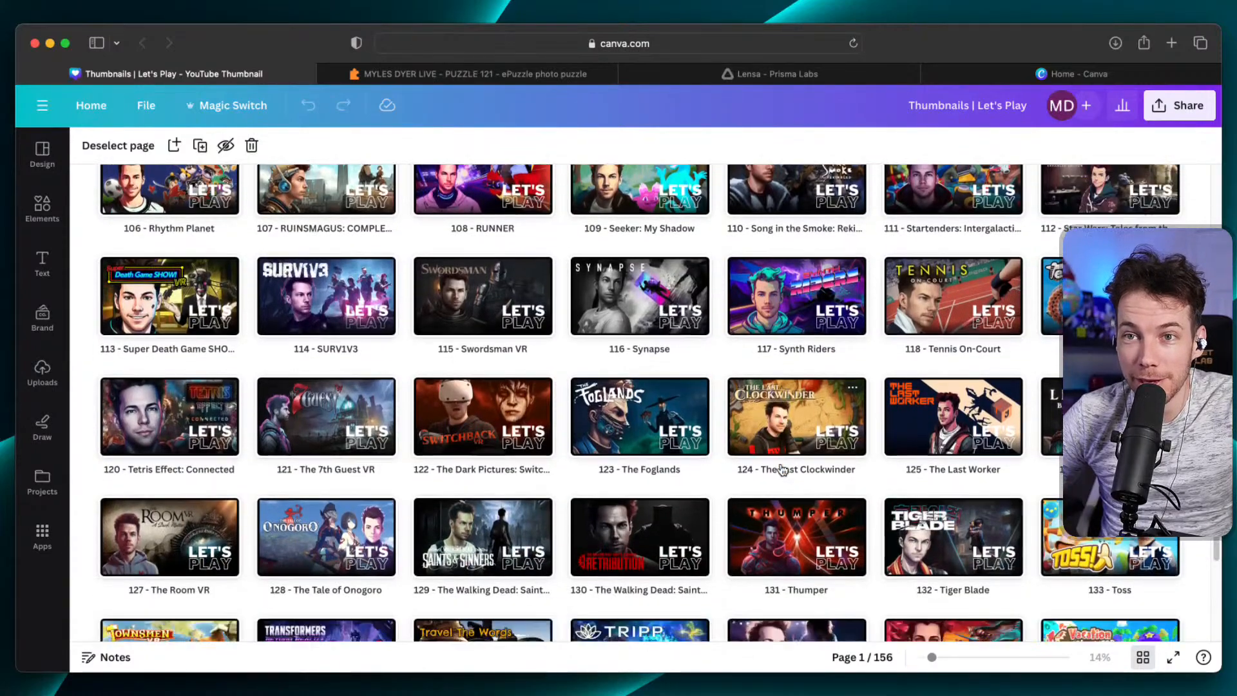
pyautogui.scroll(-3, 782, 468)
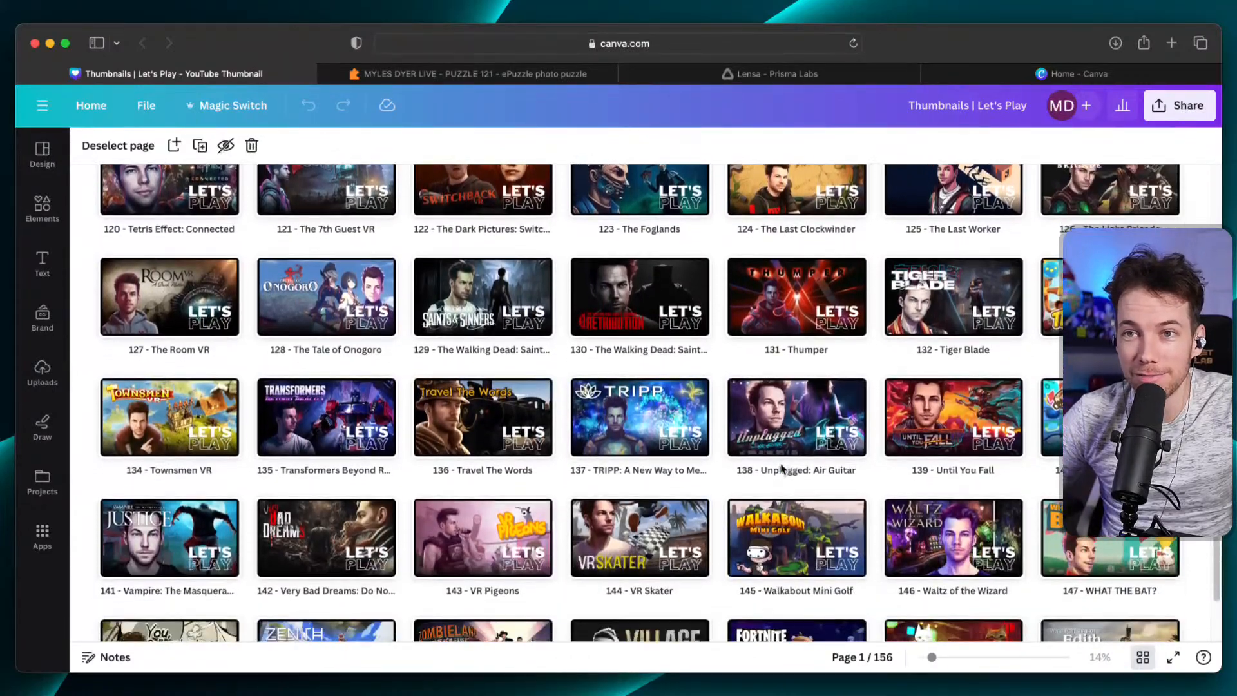
pyautogui.scroll(-5, 781, 468)
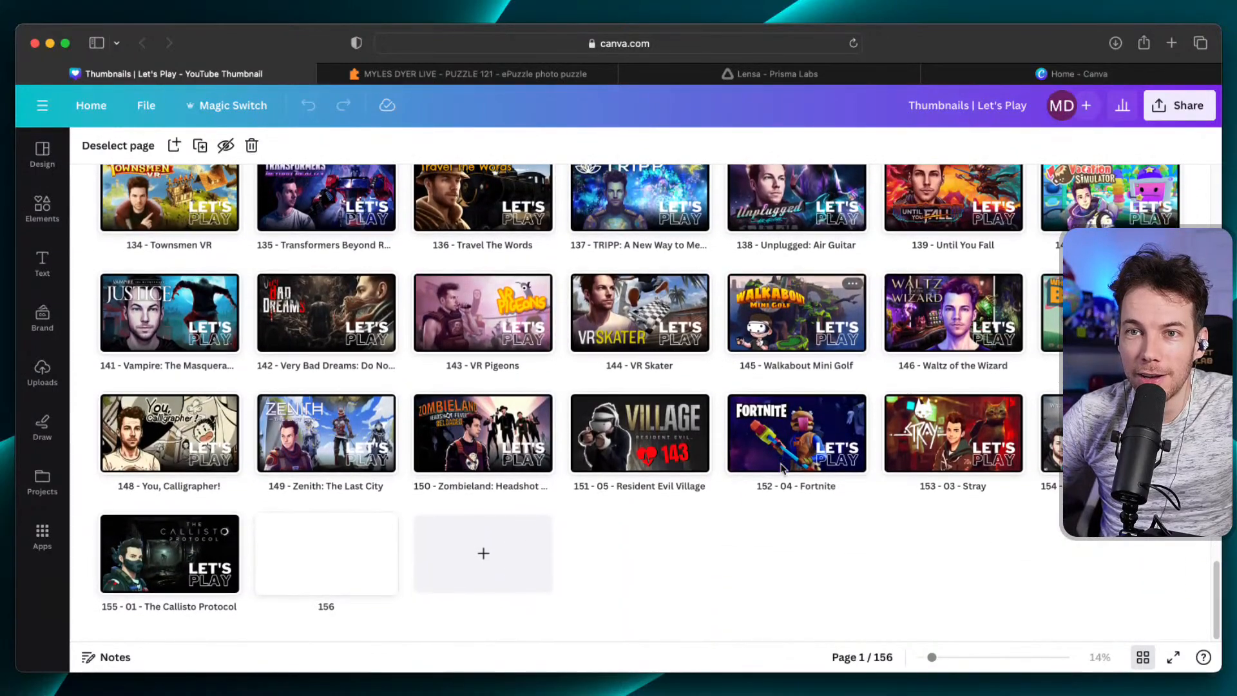
pyautogui.scroll(8, 781, 468)
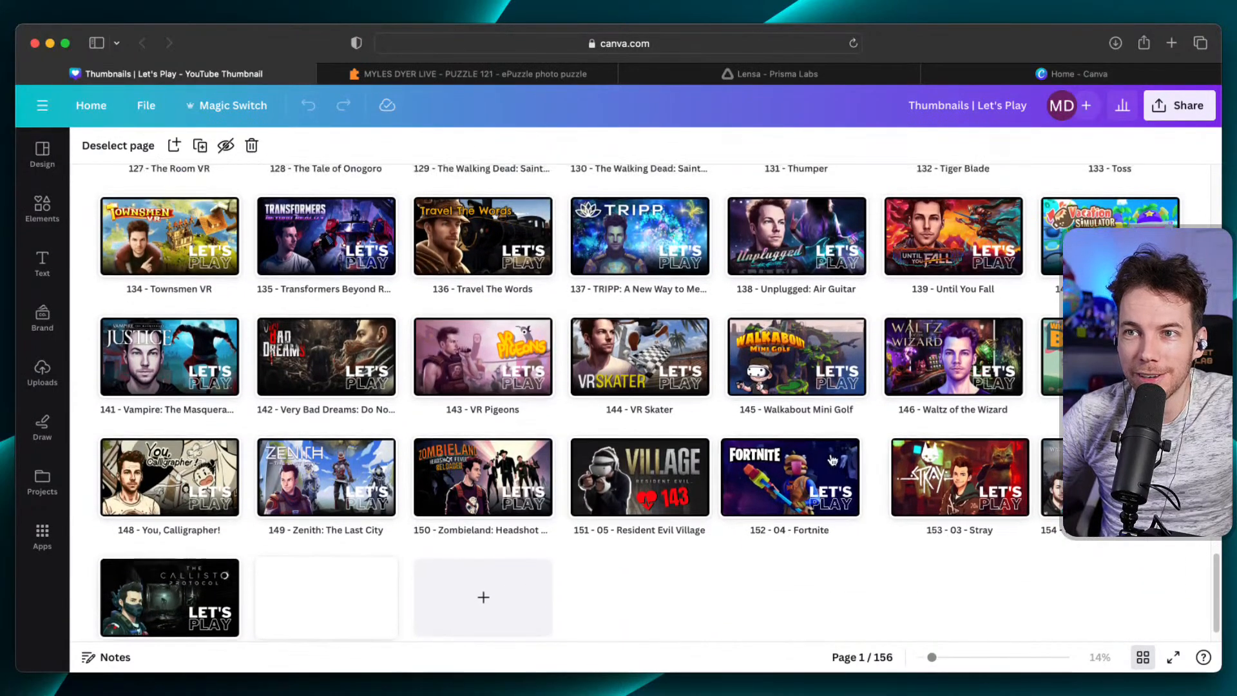
pyautogui.scroll(20, 827, 454)
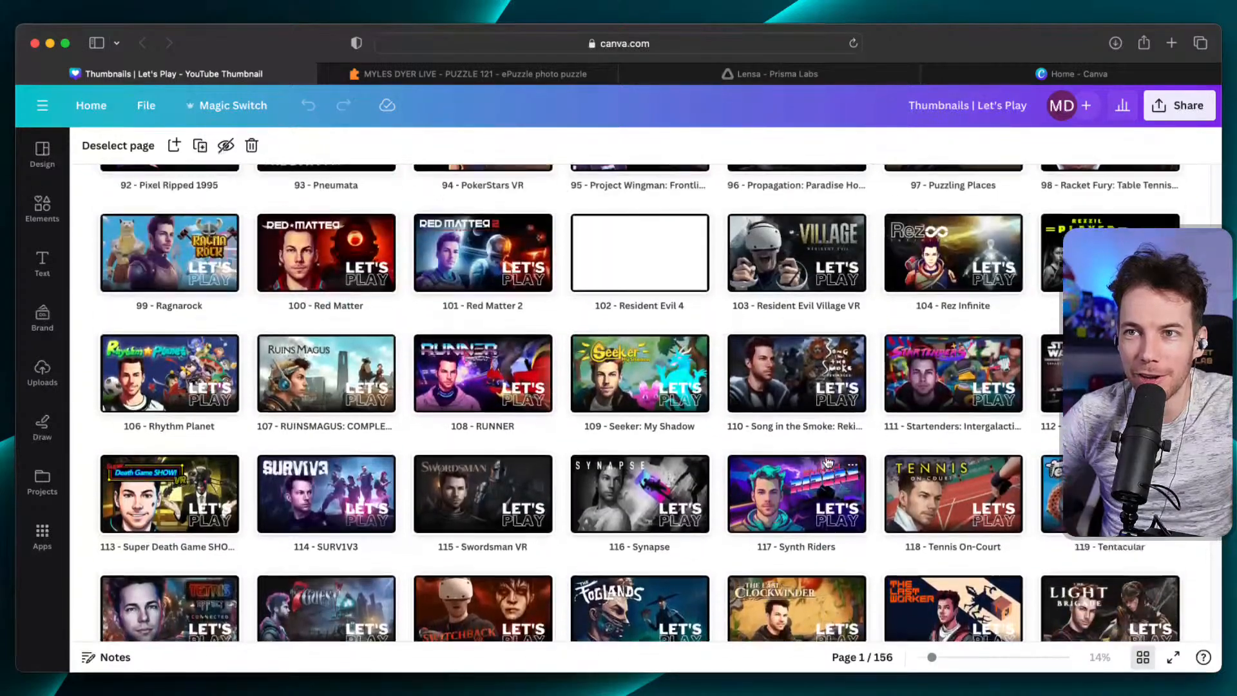
pyautogui.scroll(11, 828, 461)
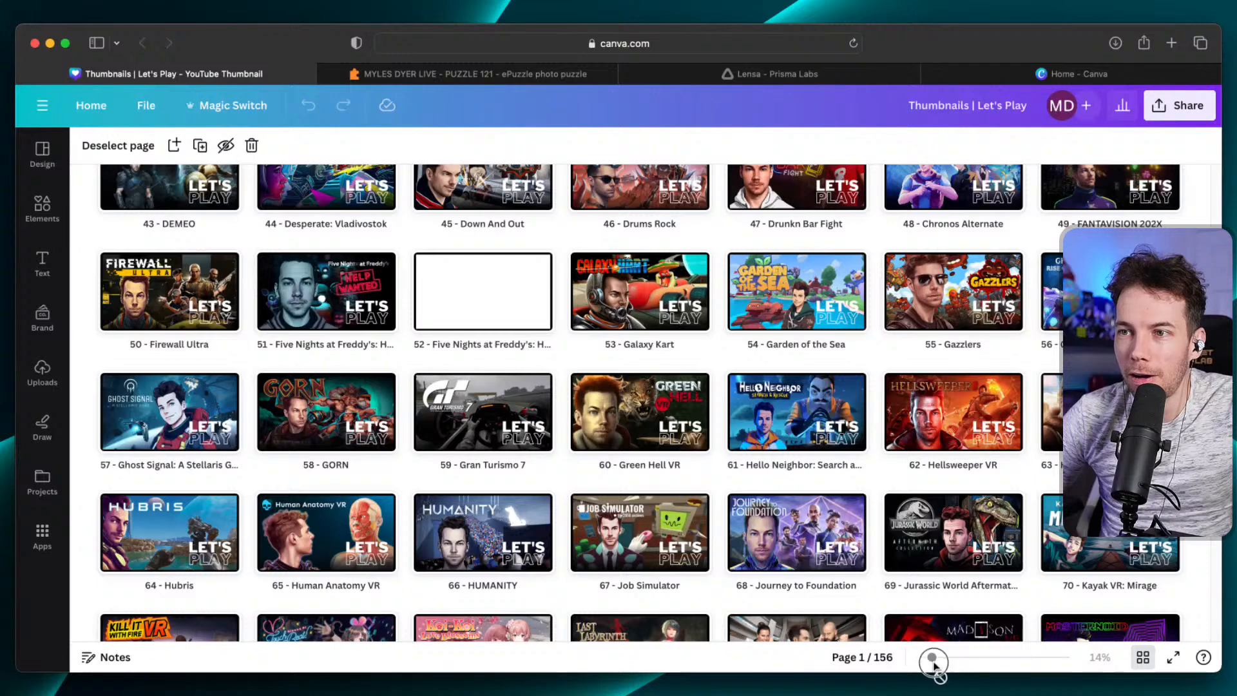
# Leave the grid overview and examine the individual Let's Play thumbnails at full size, from the TEMPLATE page through Barbaria.
pyautogui.click(1143, 657)
pyautogui.scroll(-6, 812, 512)
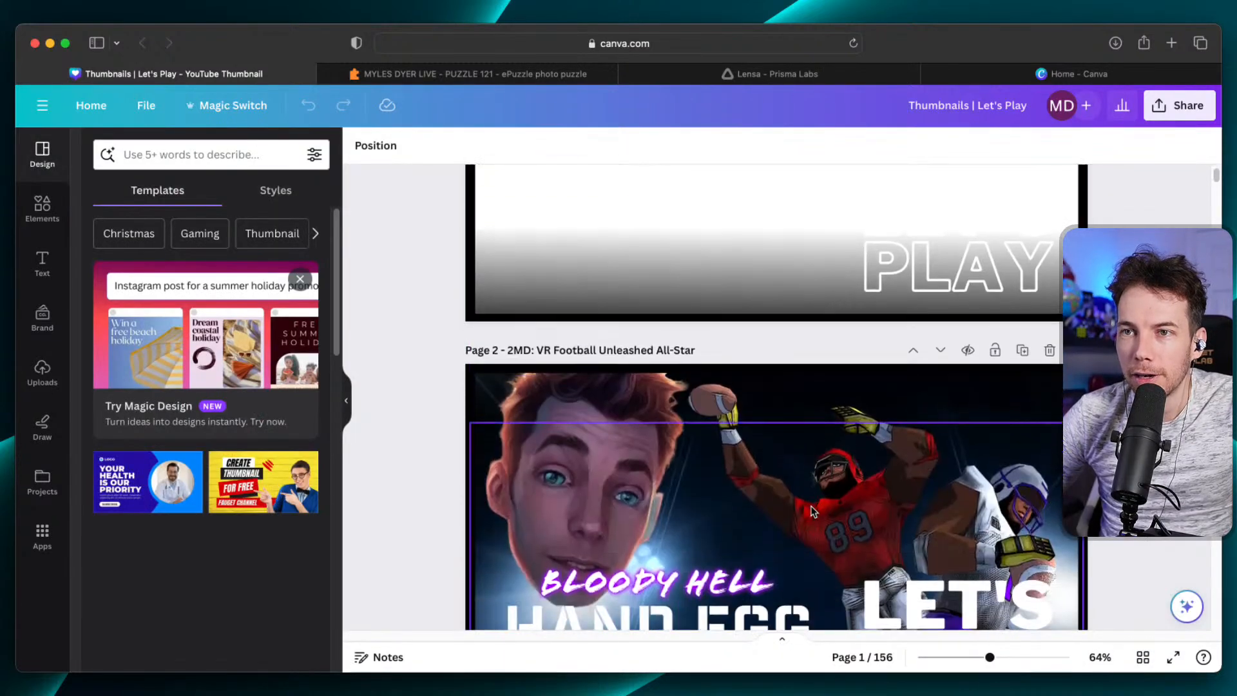
pyautogui.scroll(-8, 814, 513)
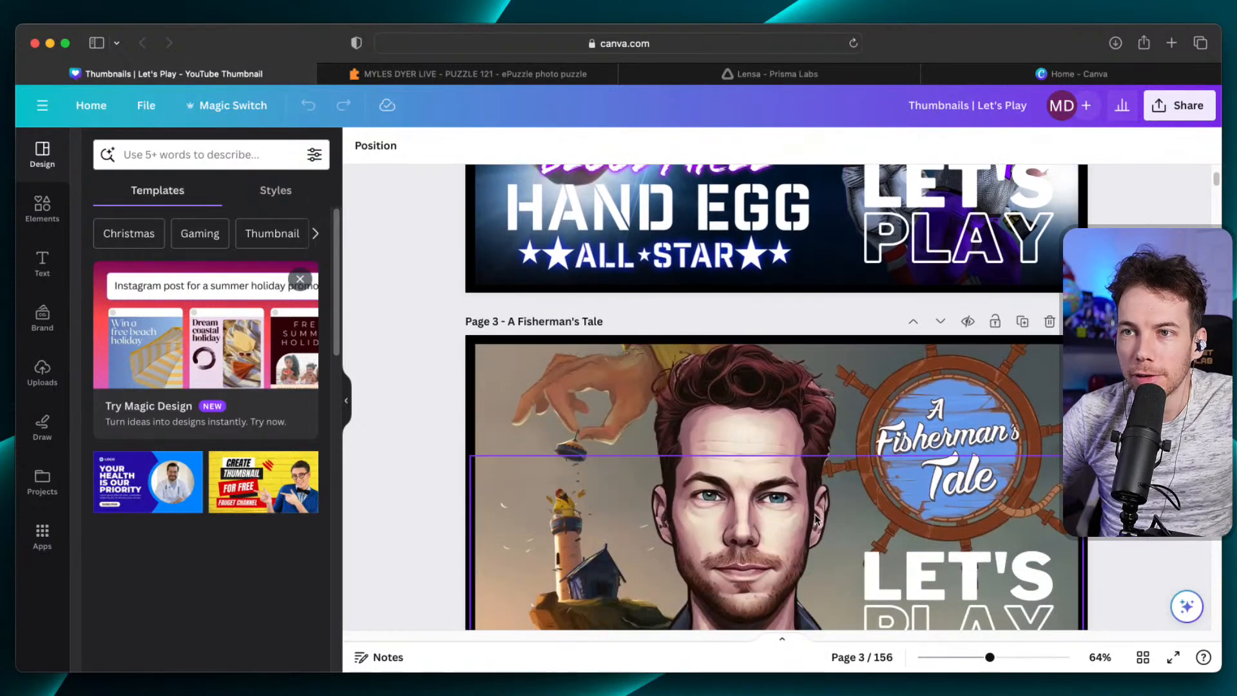
pyautogui.scroll(-3, 816, 519)
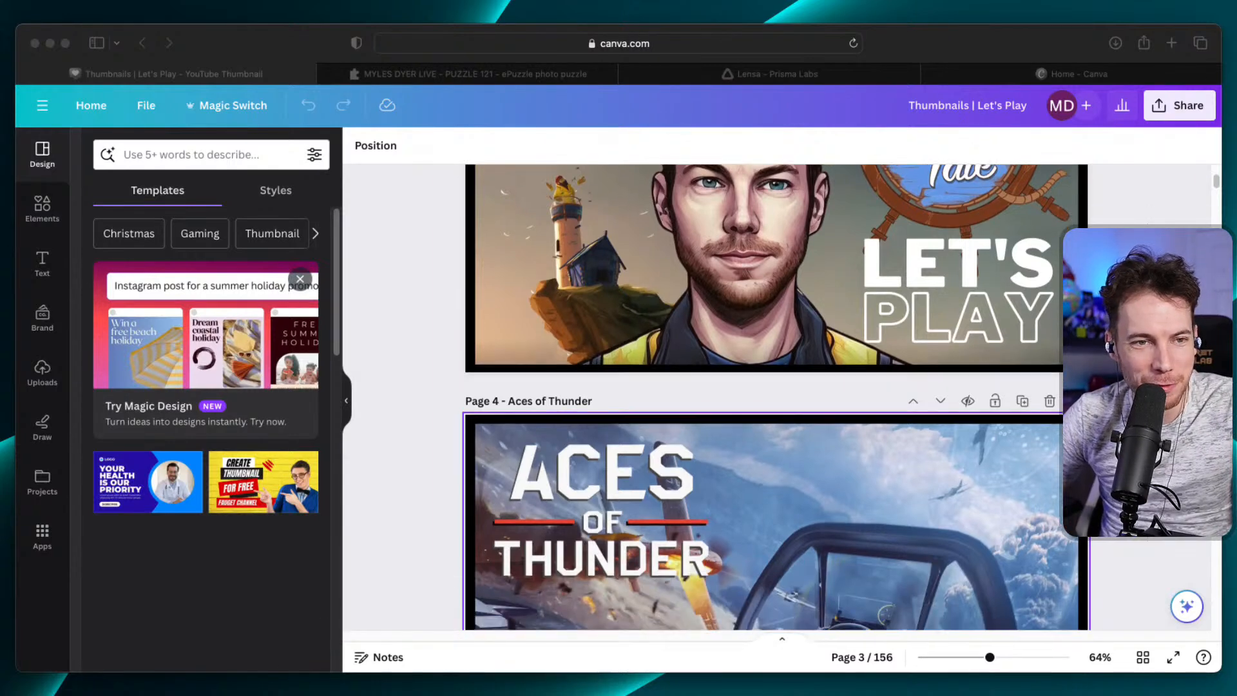
pyautogui.scroll(-7, 776, 396)
pyautogui.scroll(-7, 776, 397)
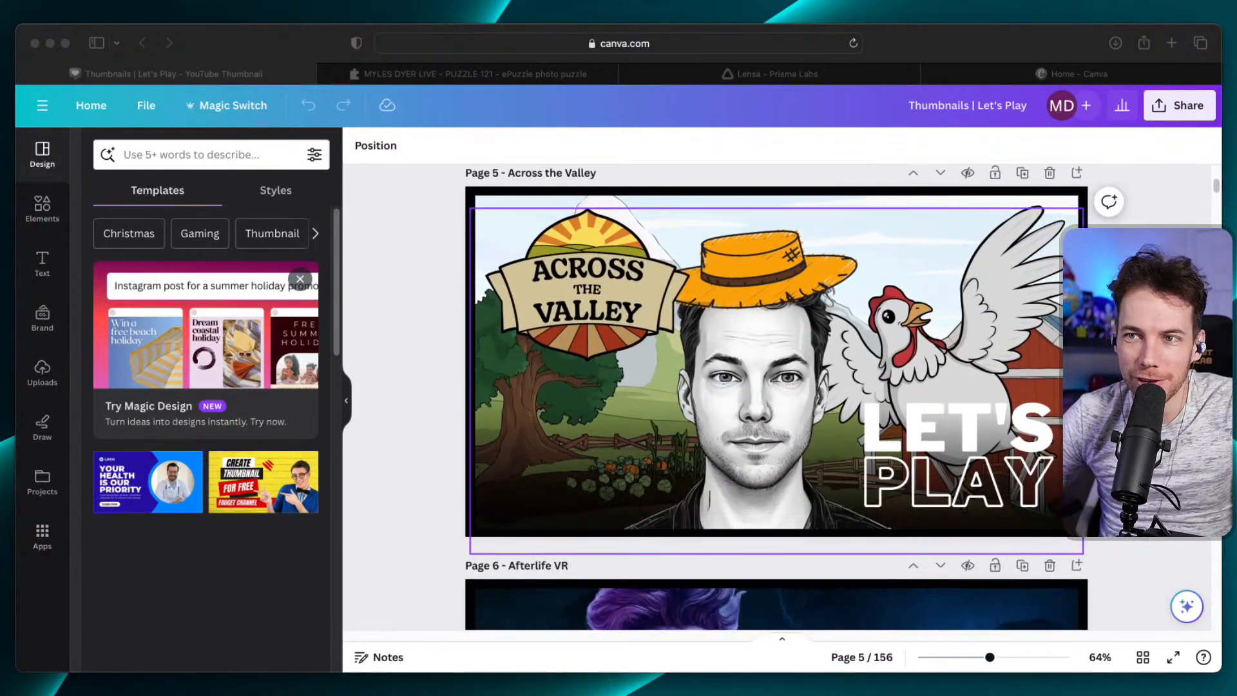
pyautogui.scroll(-3, 776, 396)
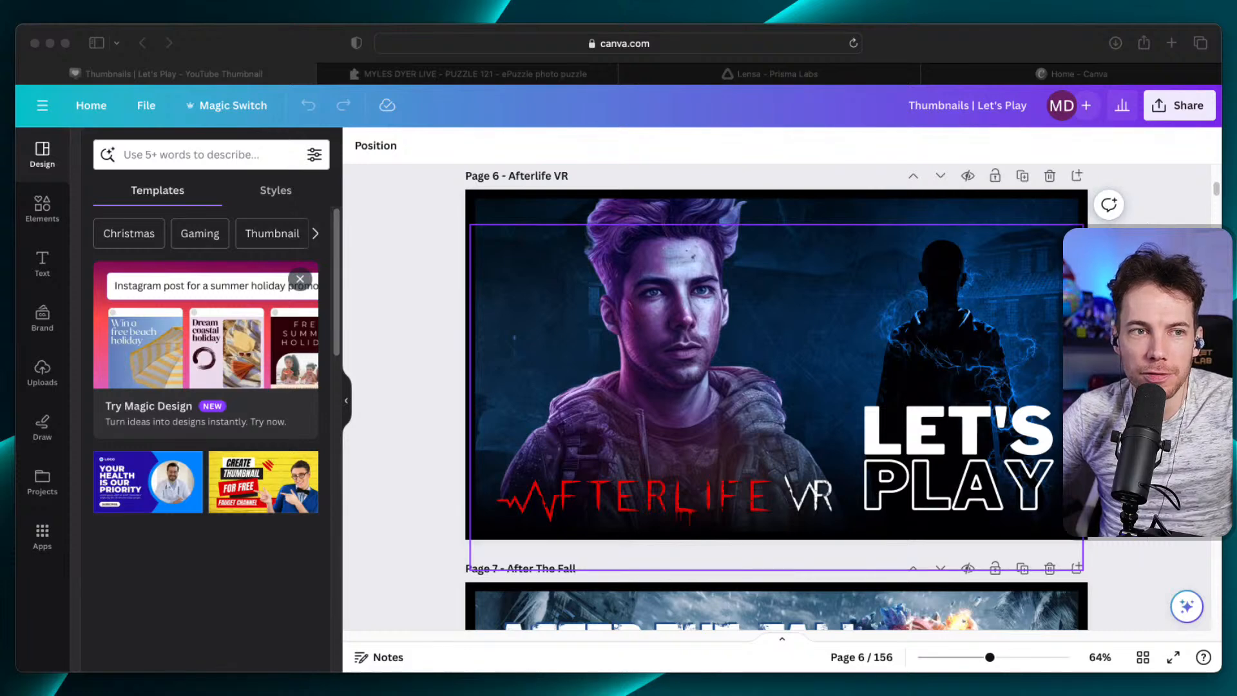
pyautogui.scroll(-5, 776, 396)
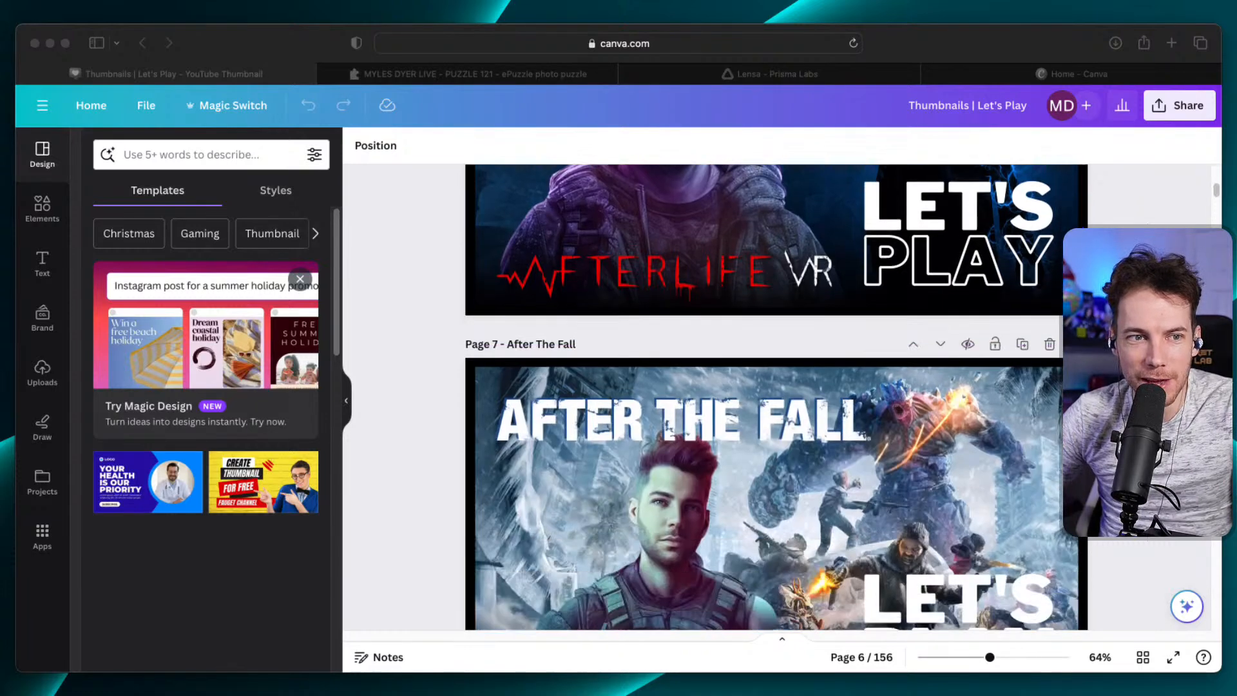
pyautogui.scroll(-10, 776, 396)
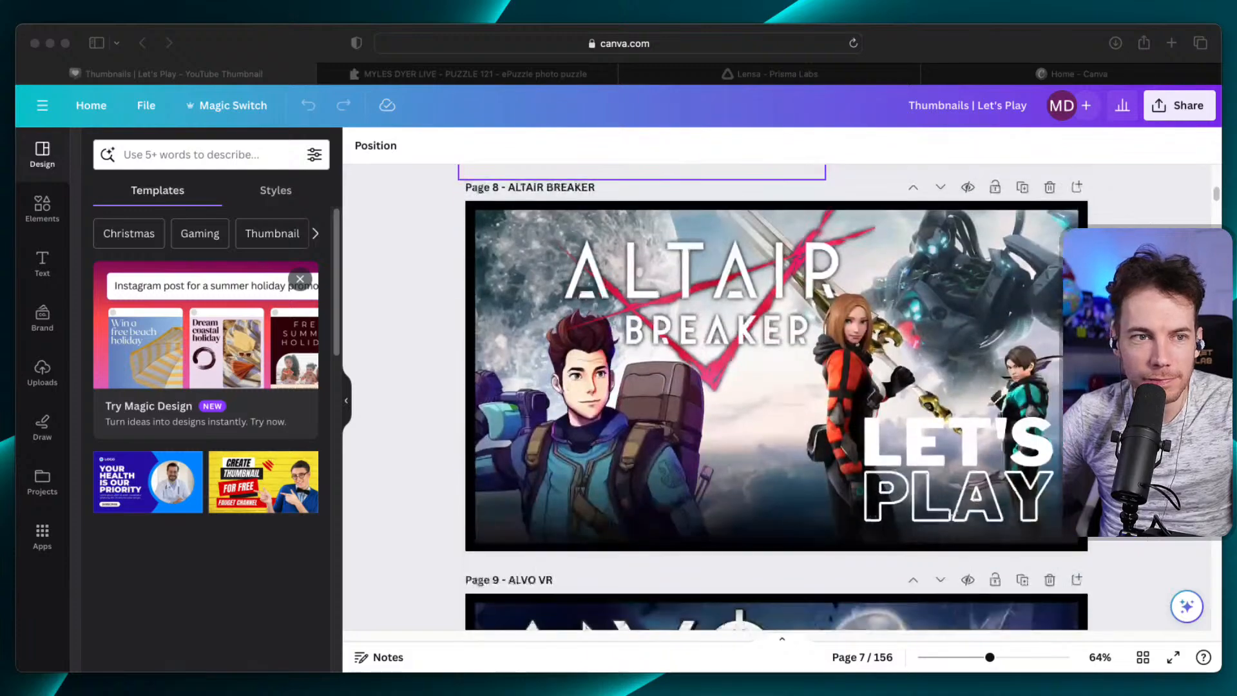
pyautogui.scroll(-5, 776, 396)
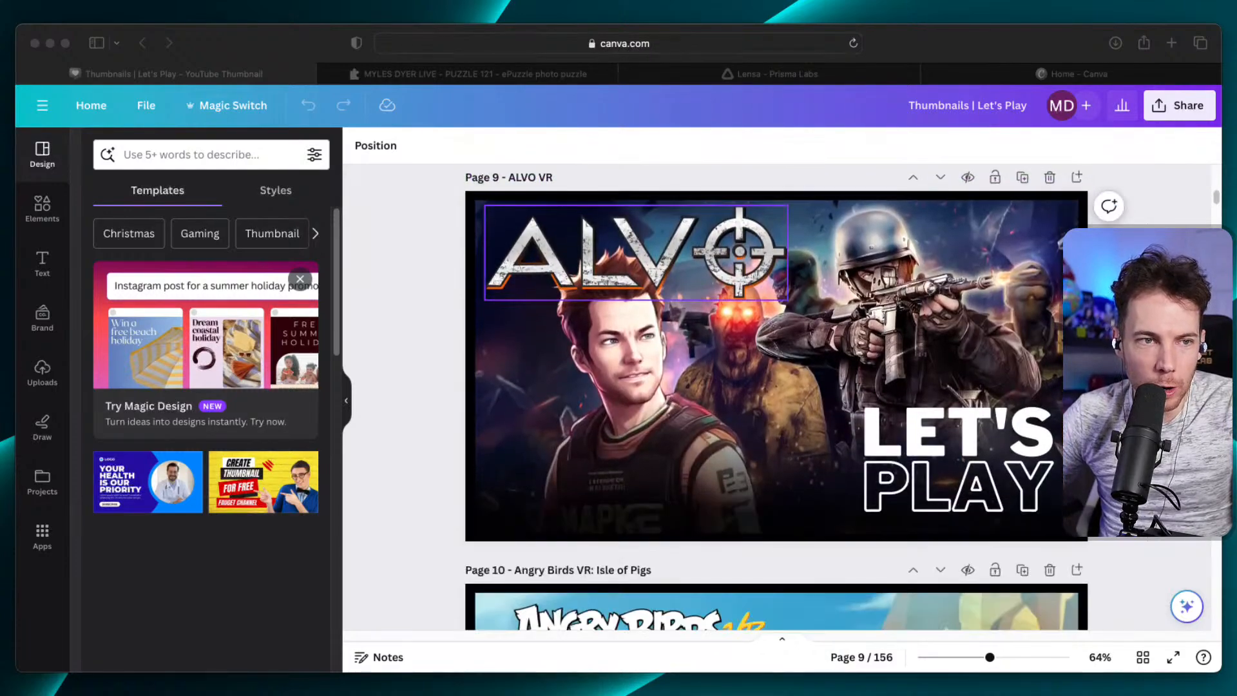
pyautogui.scroll(-5, 776, 396)
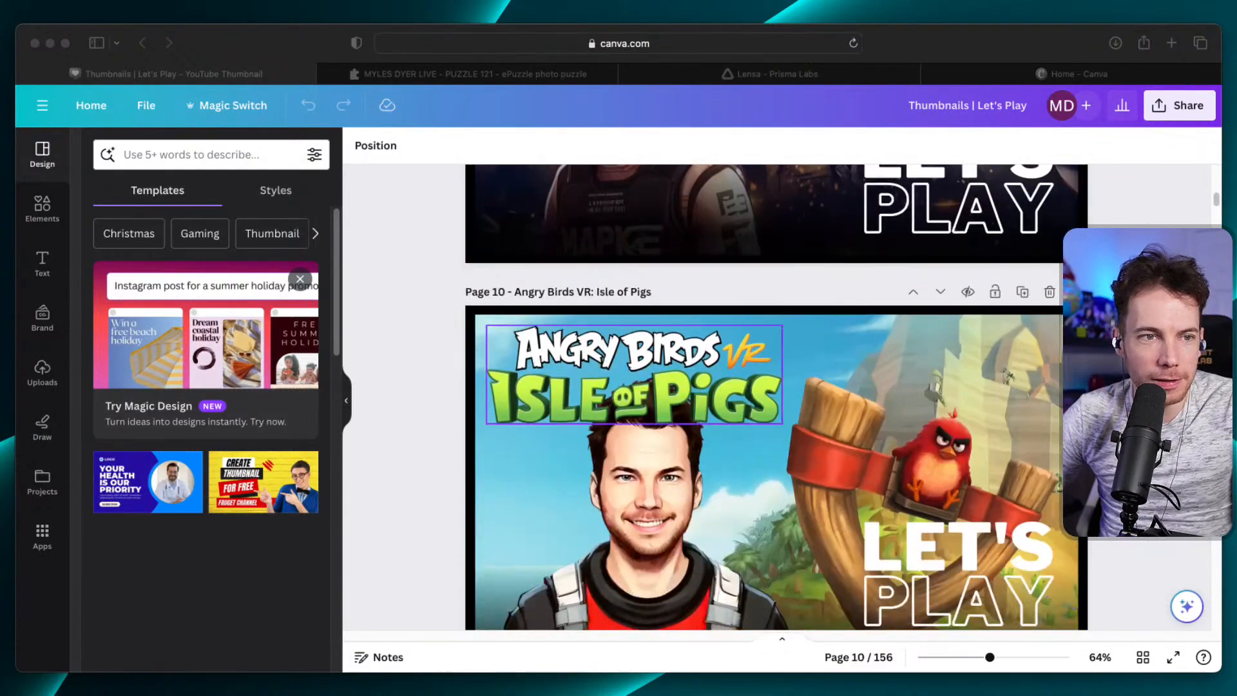
pyautogui.scroll(-5, 777, 396)
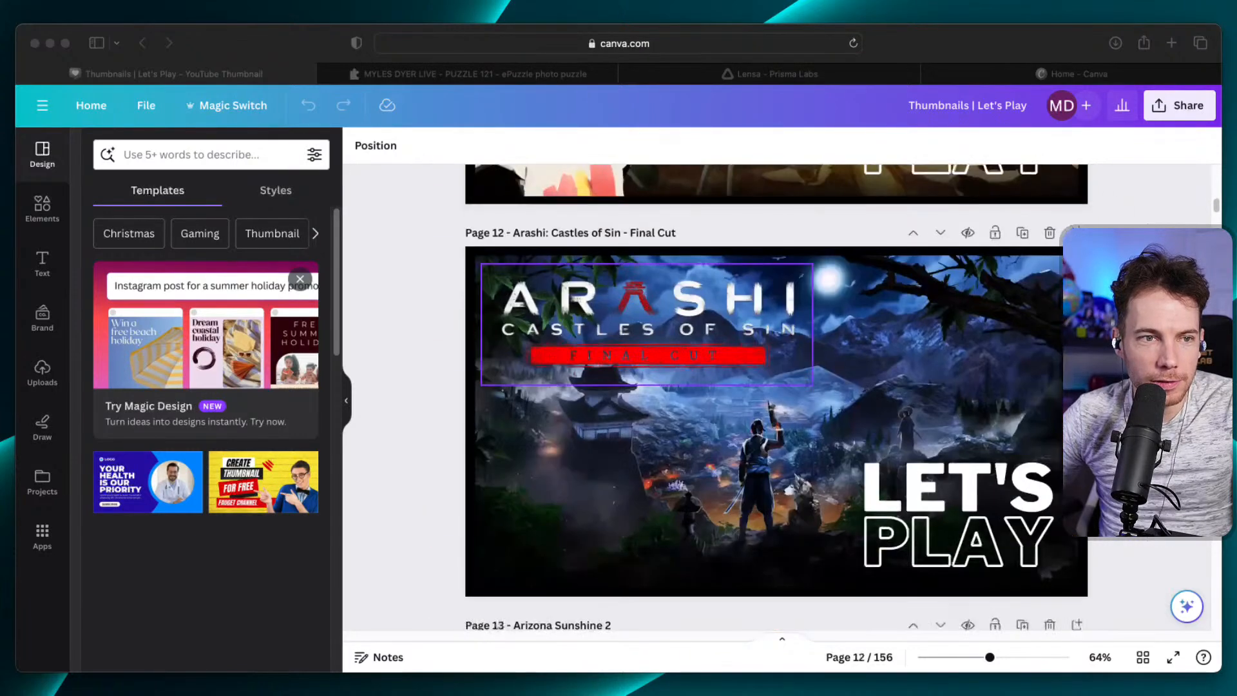
pyautogui.scroll(-5, 777, 397)
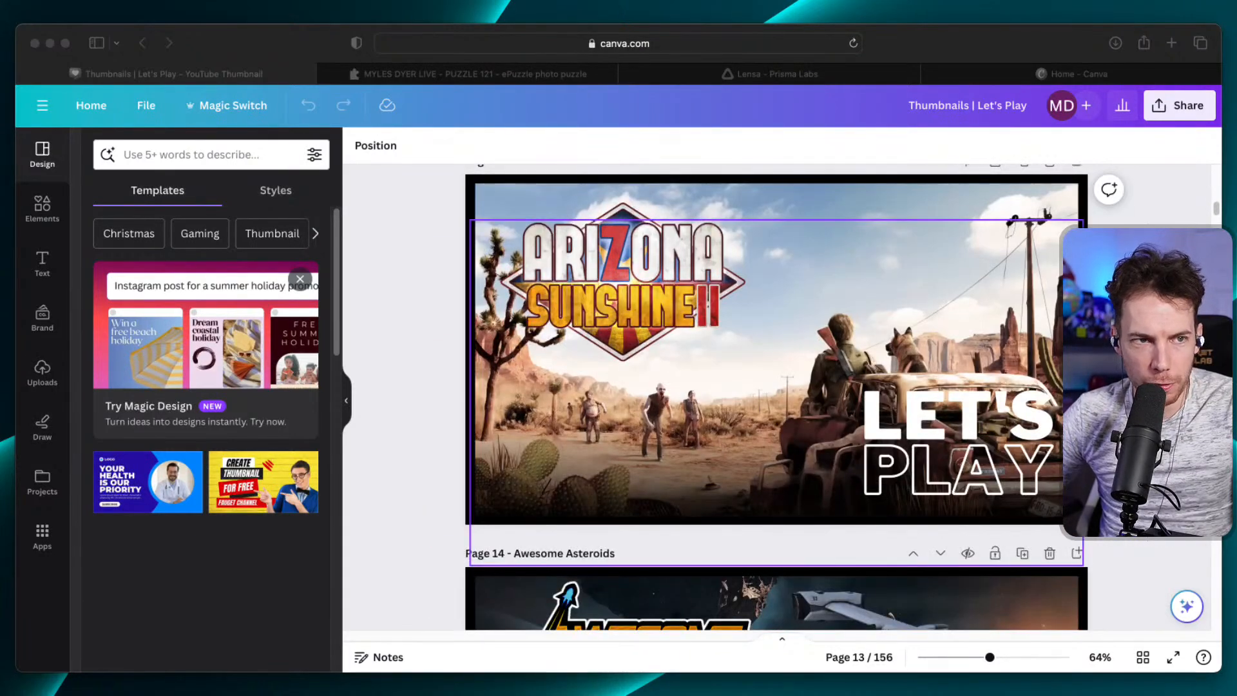
pyautogui.scroll(-5, 777, 396)
pyautogui.scroll(-5, 777, 396)
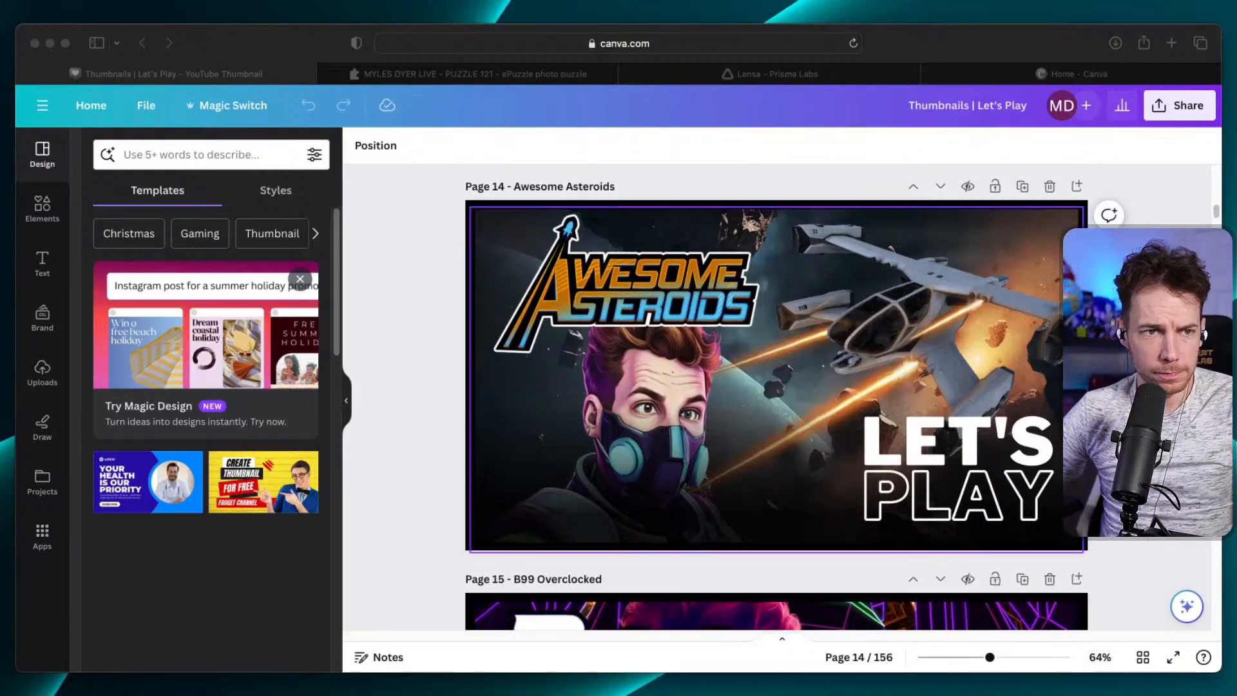
pyautogui.scroll(-3, 777, 396)
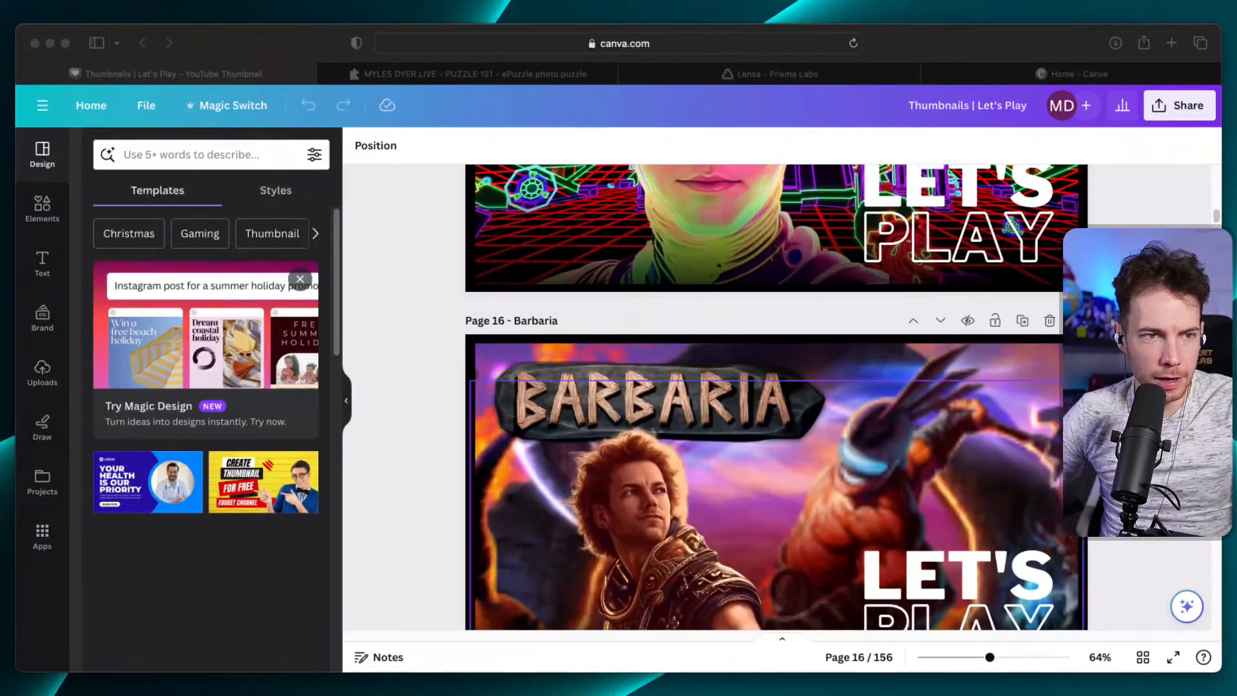
pyautogui.scroll(-5, 777, 397)
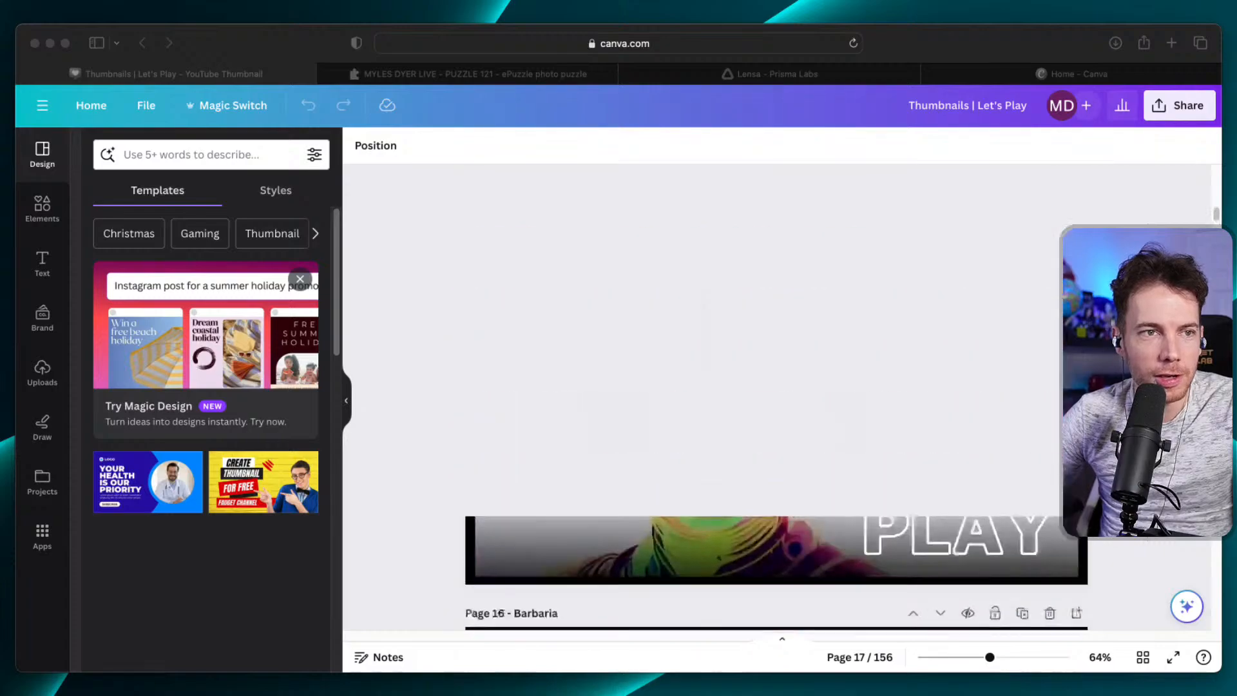
# Go back through the Let's Play thumbnails to the TEMPLATE page at the start of the design.
pyautogui.scroll(10, 777, 397)
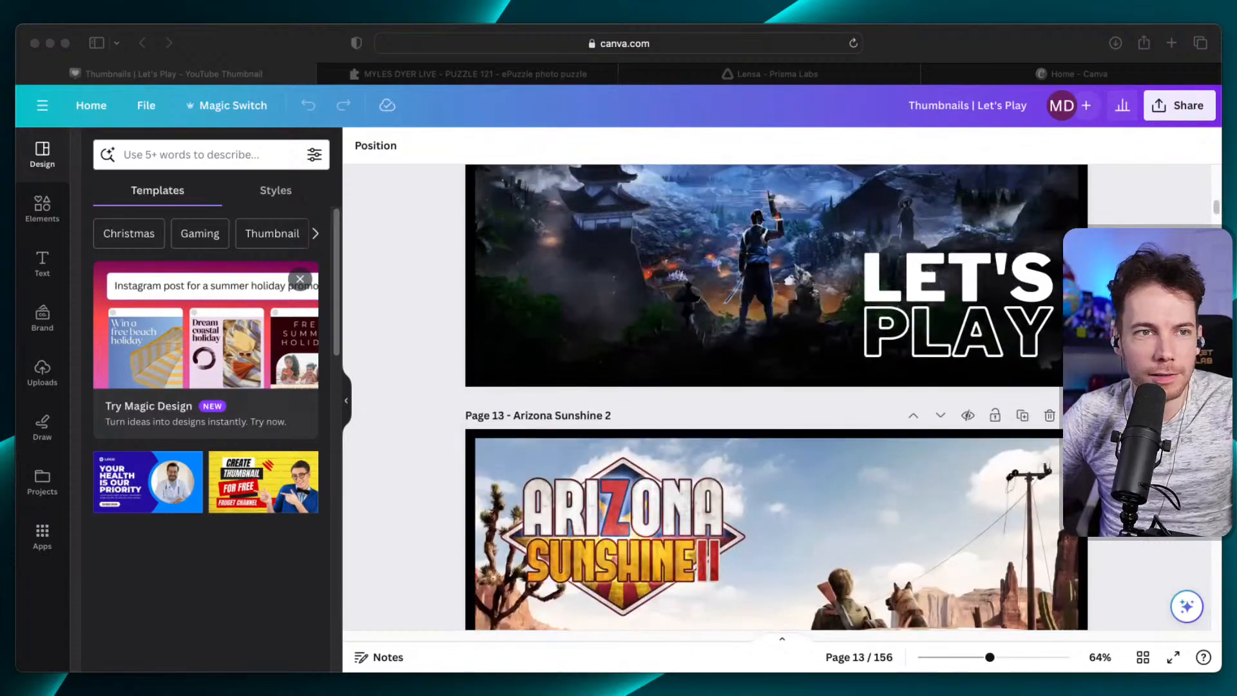
pyautogui.scroll(5, 777, 396)
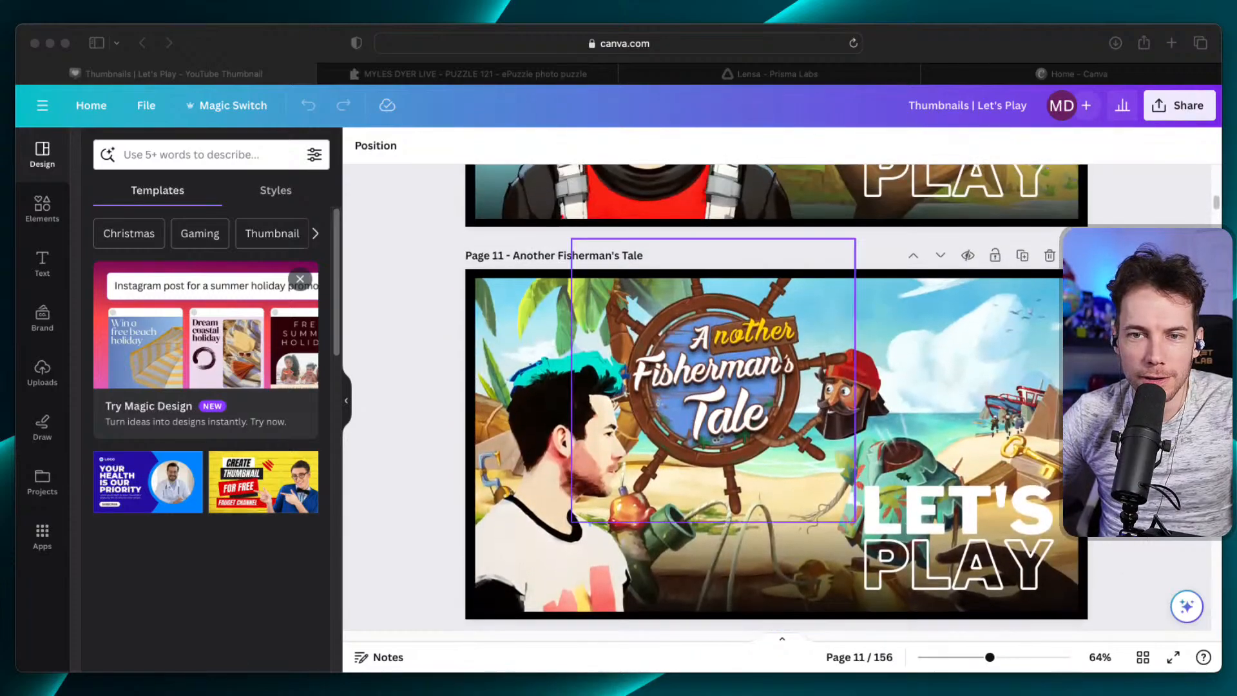
pyautogui.scroll(10, 776, 397)
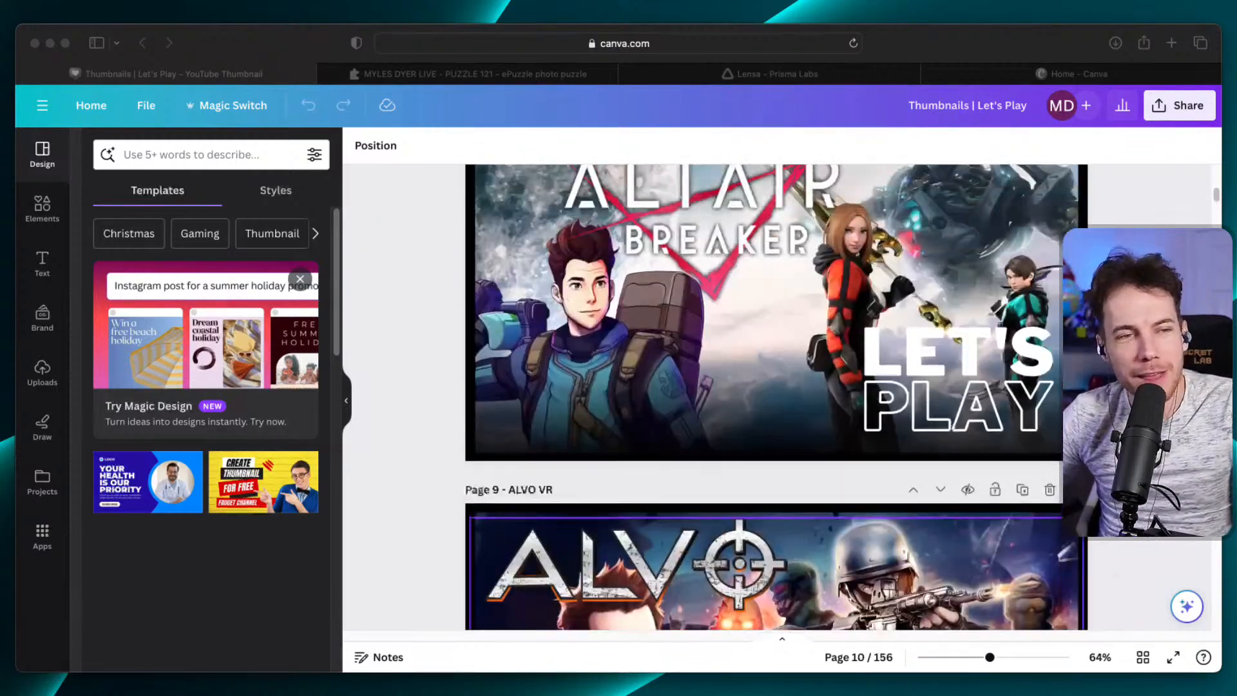
pyautogui.scroll(10, 776, 396)
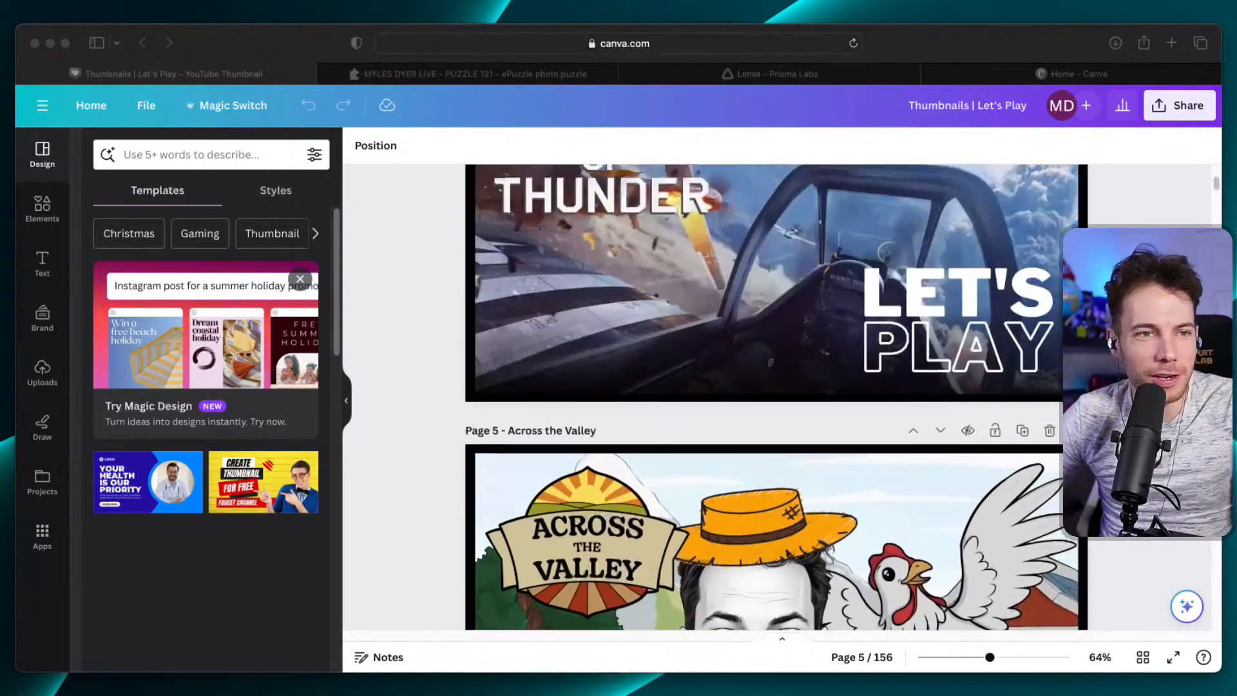
pyautogui.scroll(10, 776, 396)
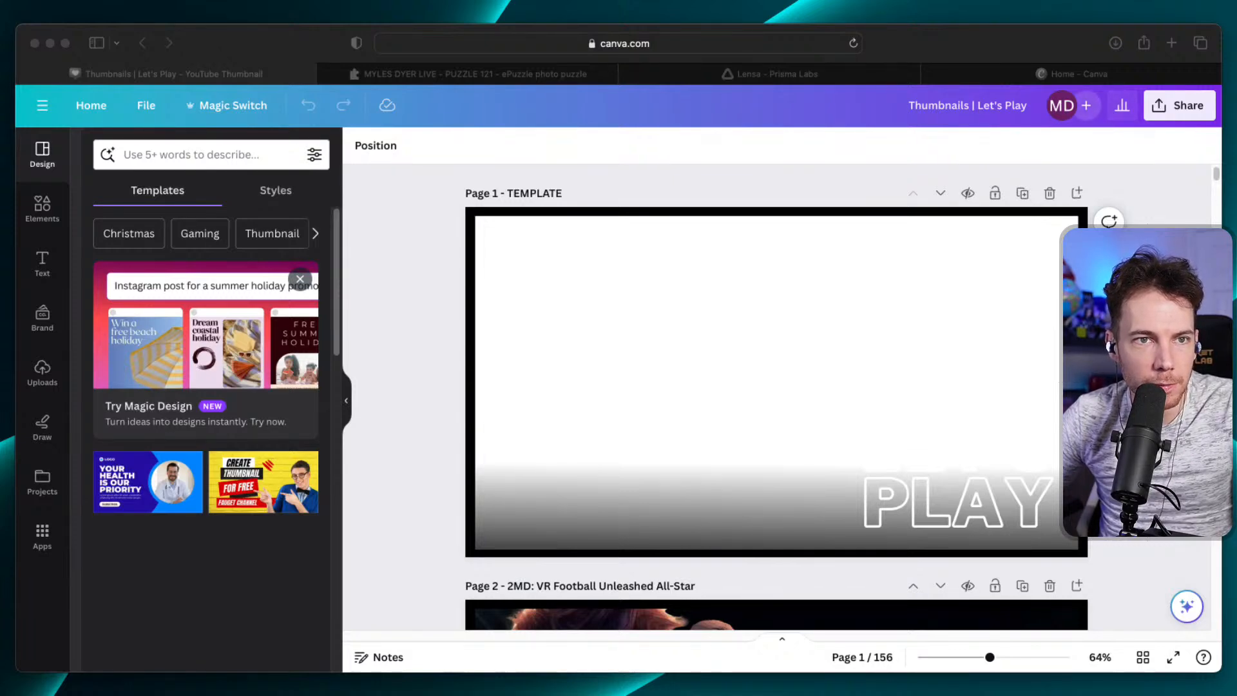
# Open the Thumbnails | MDL design from Canva's recent designs and look through its first five livestream thumbnails.
pyautogui.click(1082, 78)
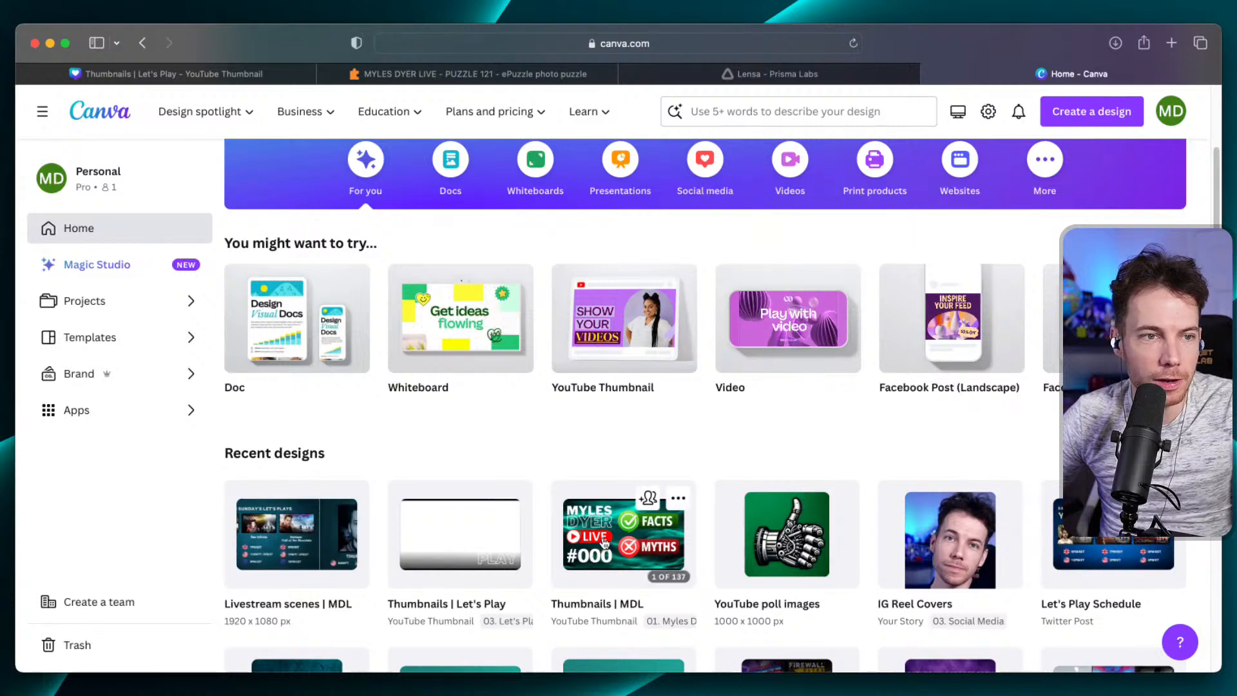
pyautogui.click(605, 543)
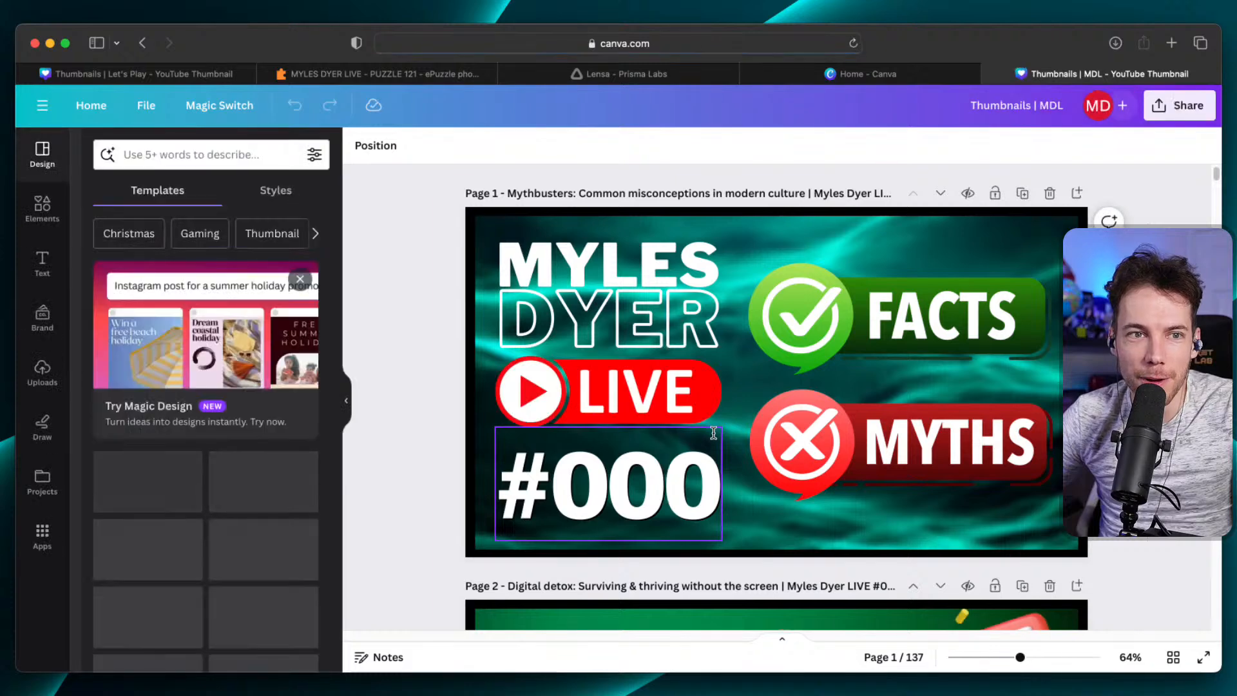
pyautogui.scroll(-4, 713, 433)
pyautogui.scroll(-6, 714, 434)
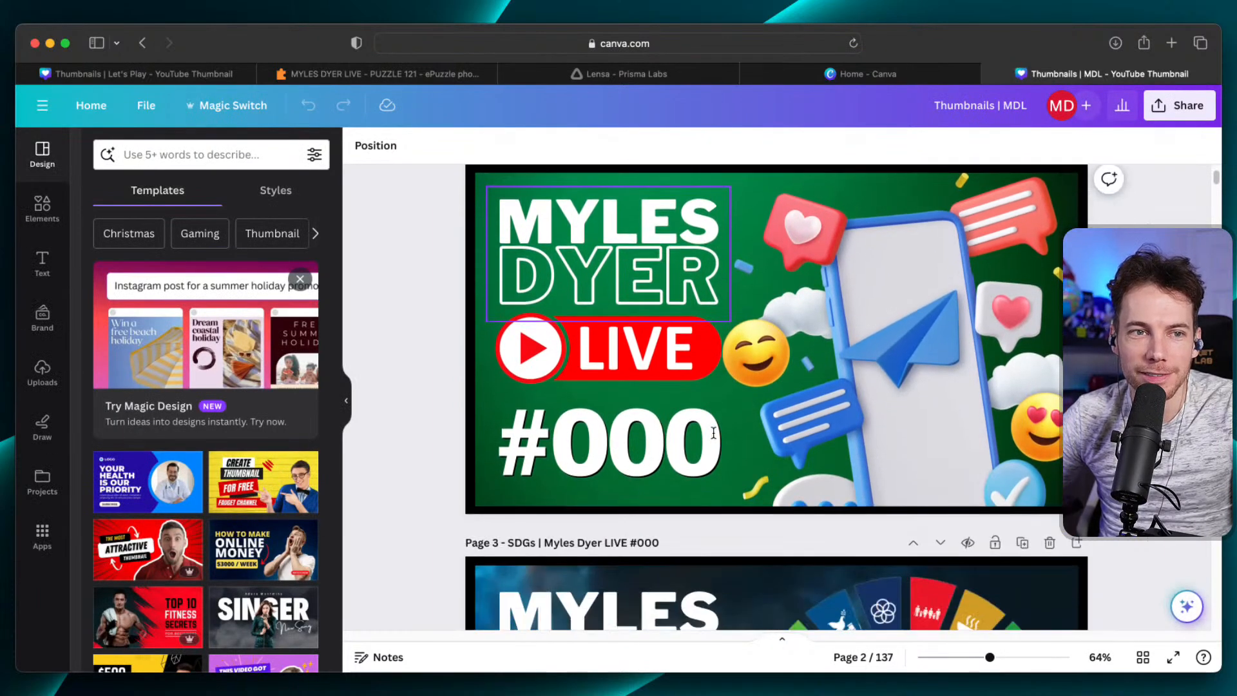
pyautogui.scroll(-6, 713, 434)
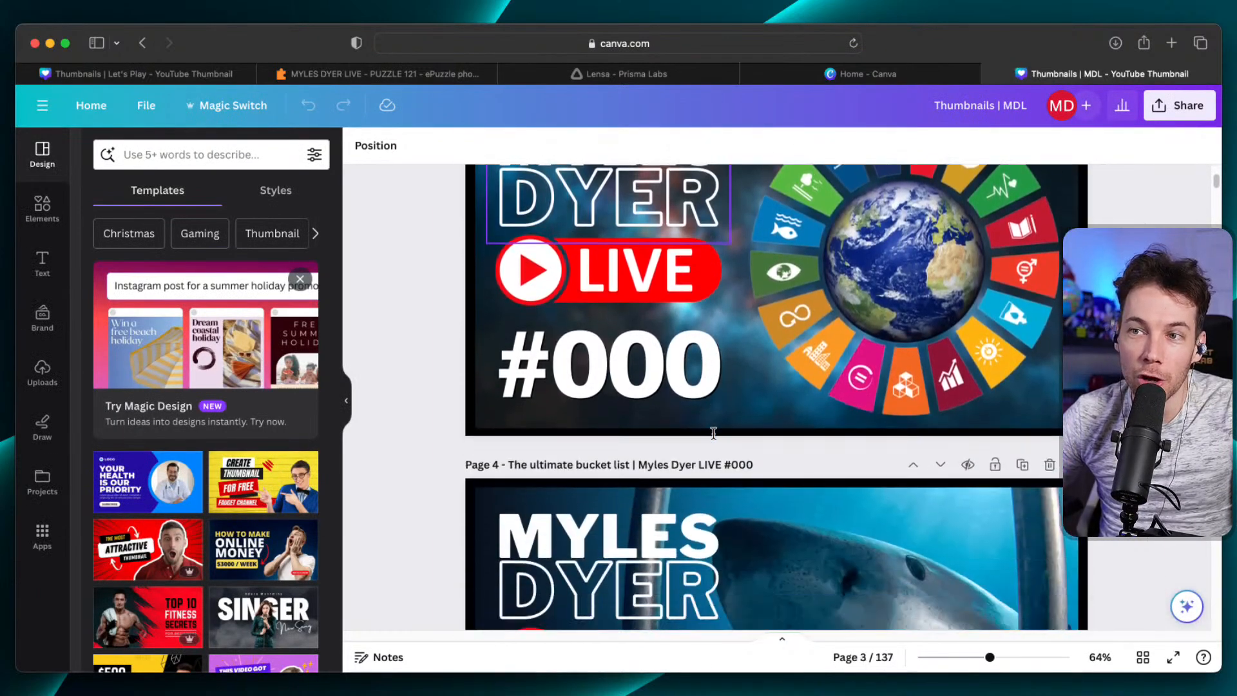
pyautogui.scroll(-6, 714, 435)
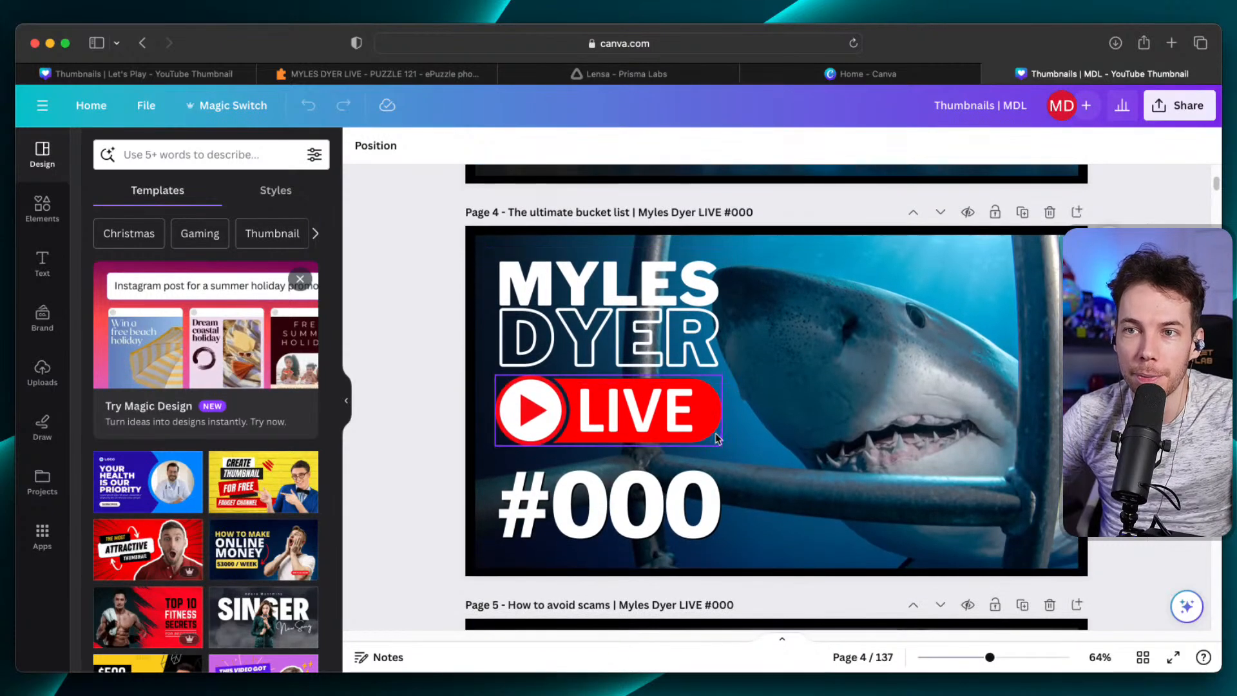
pyautogui.scroll(-1, 714, 439)
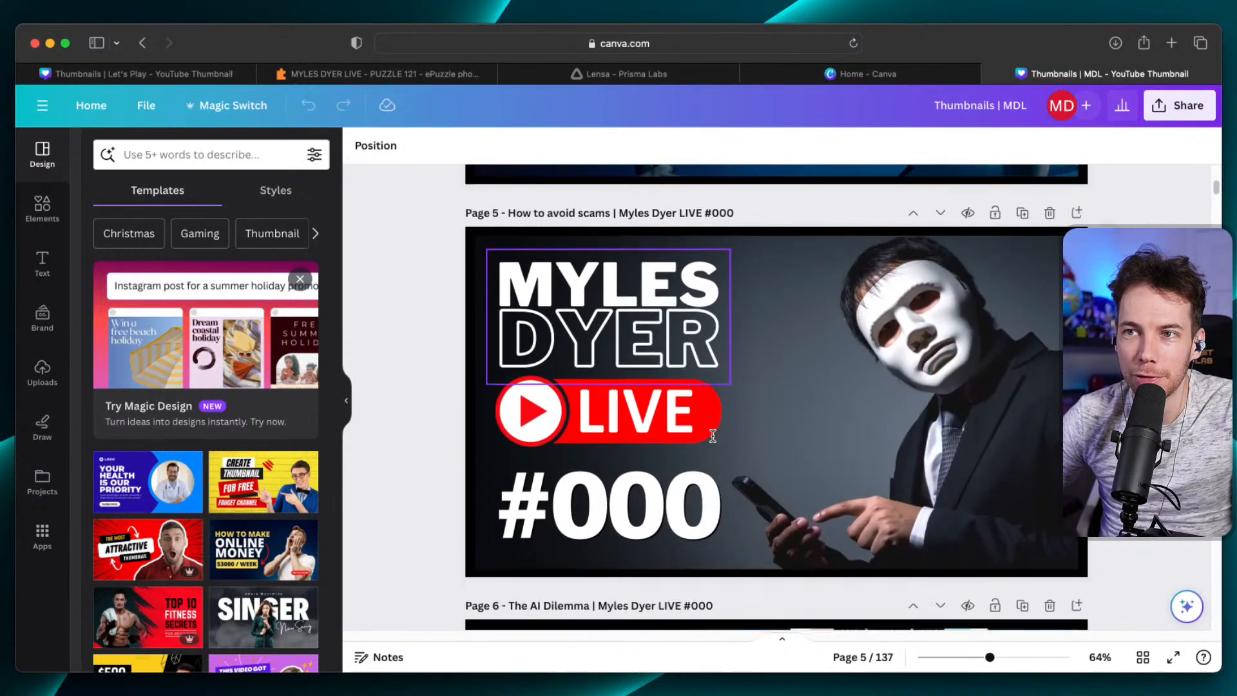
# Look through the numbered livestream thumbnails at full size, from page 6 (The AI Dilemma) to page 24 (Living alone).
pyautogui.scroll(-5, 712, 438)
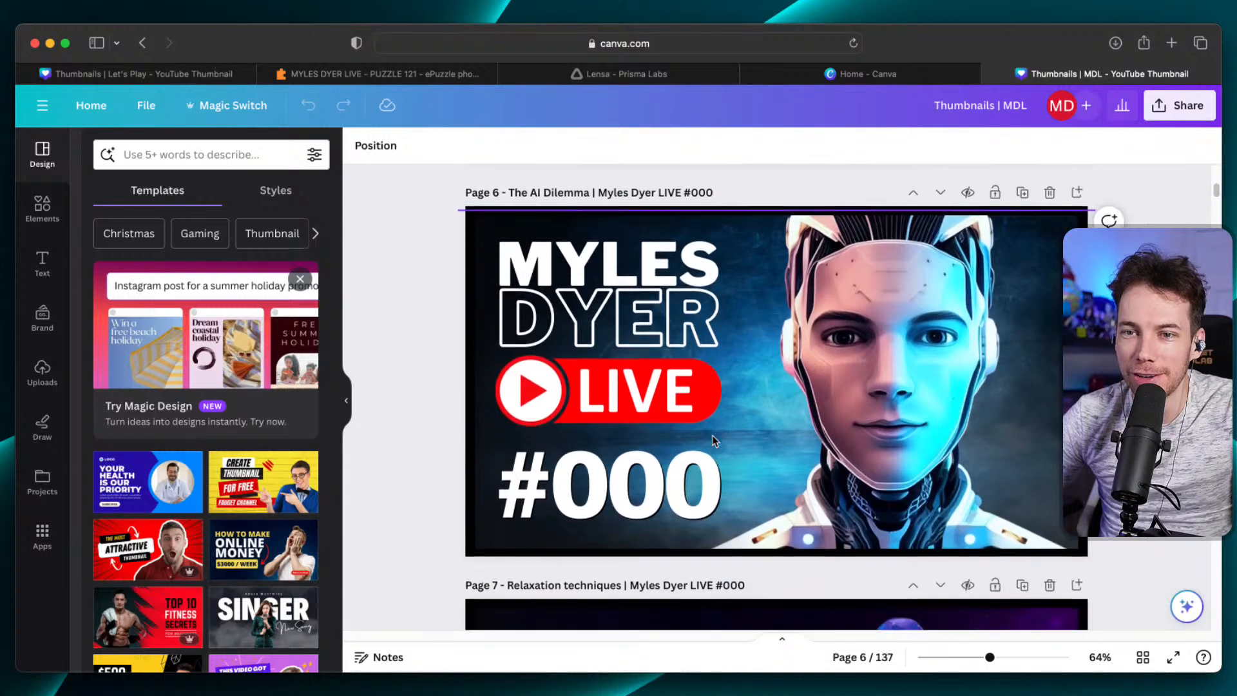
pyautogui.scroll(-5, 713, 436)
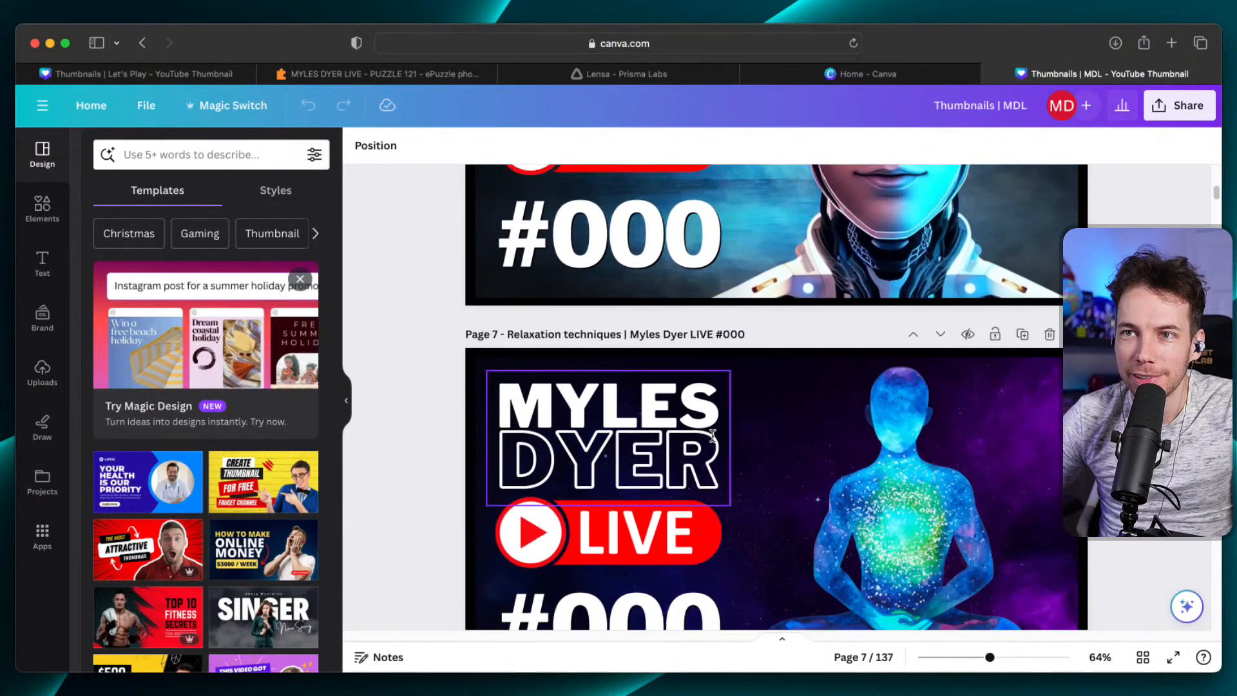
pyautogui.scroll(-3, 713, 436)
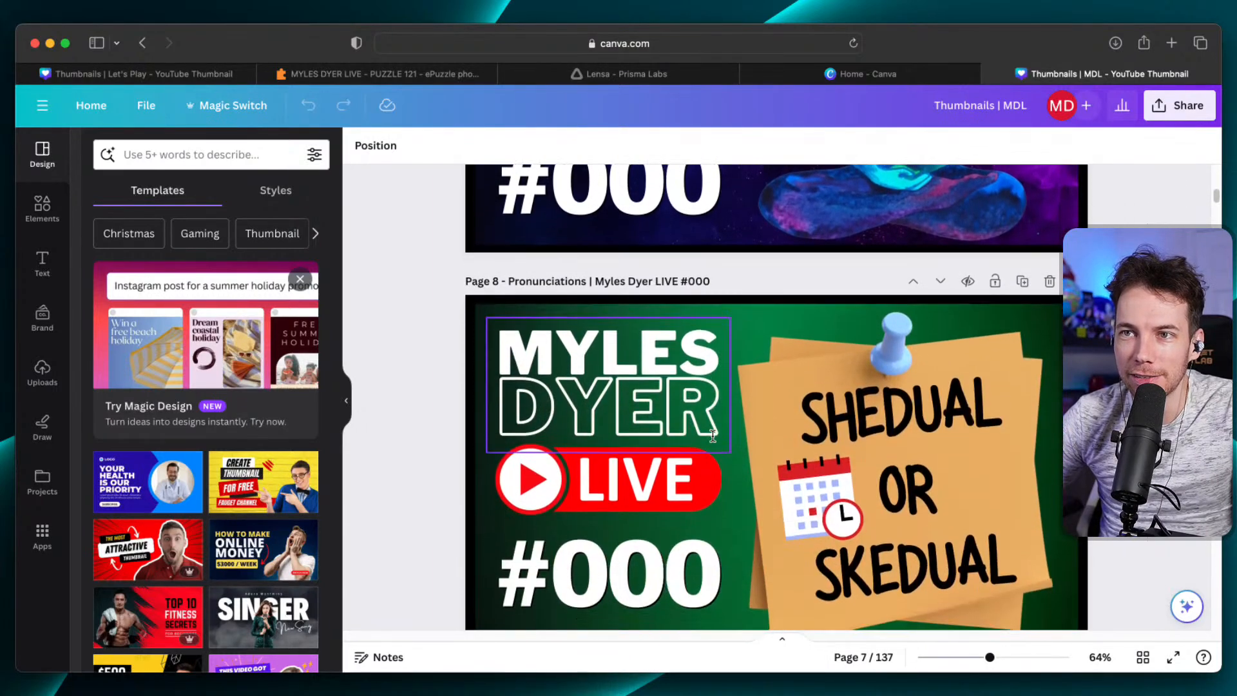
pyautogui.scroll(-8, 713, 440)
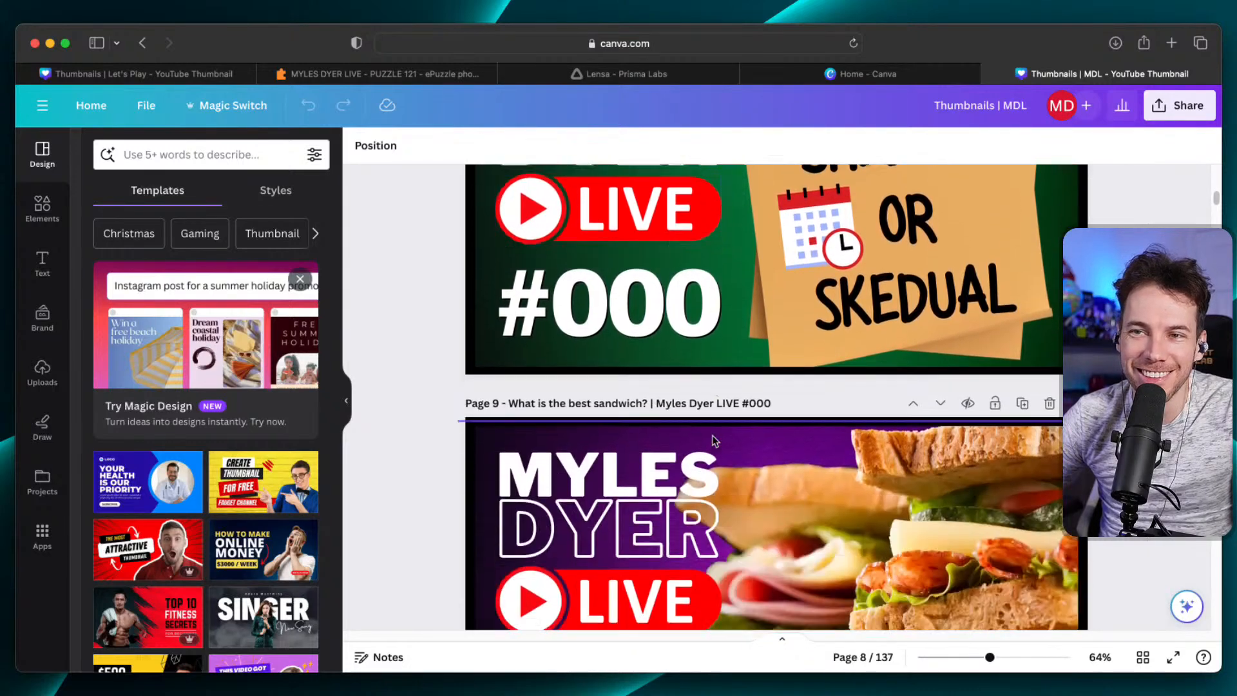
pyautogui.scroll(-6, 712, 440)
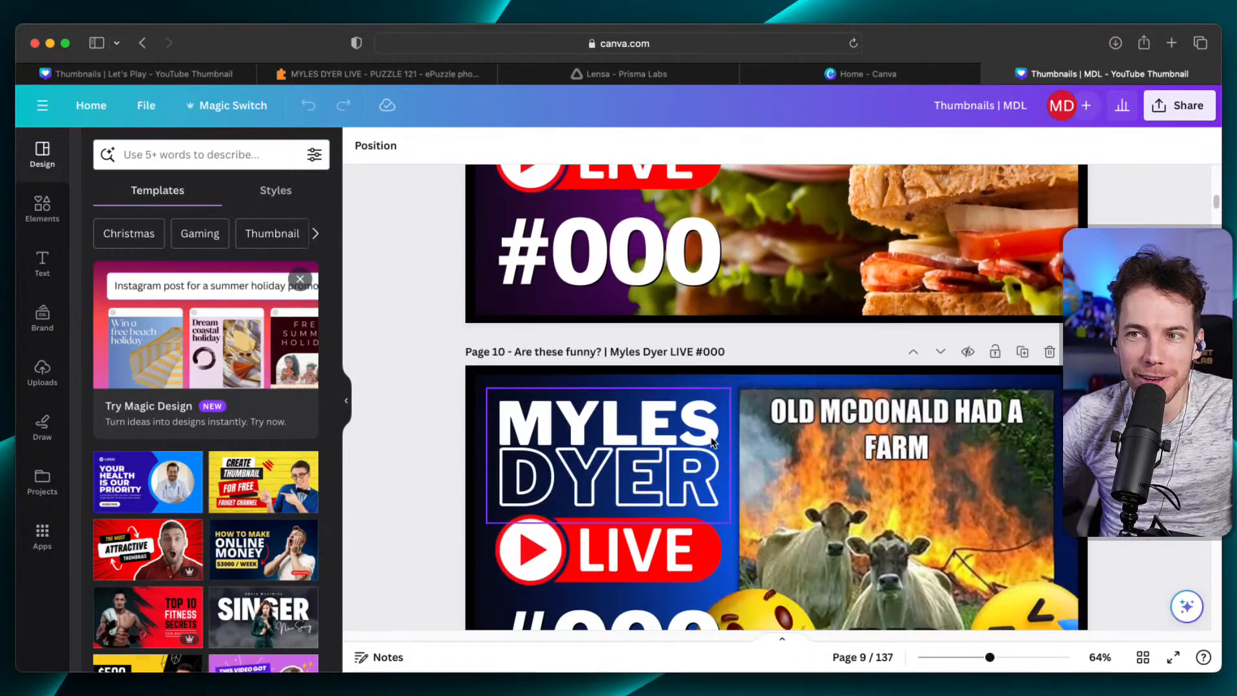
pyautogui.scroll(-7, 713, 442)
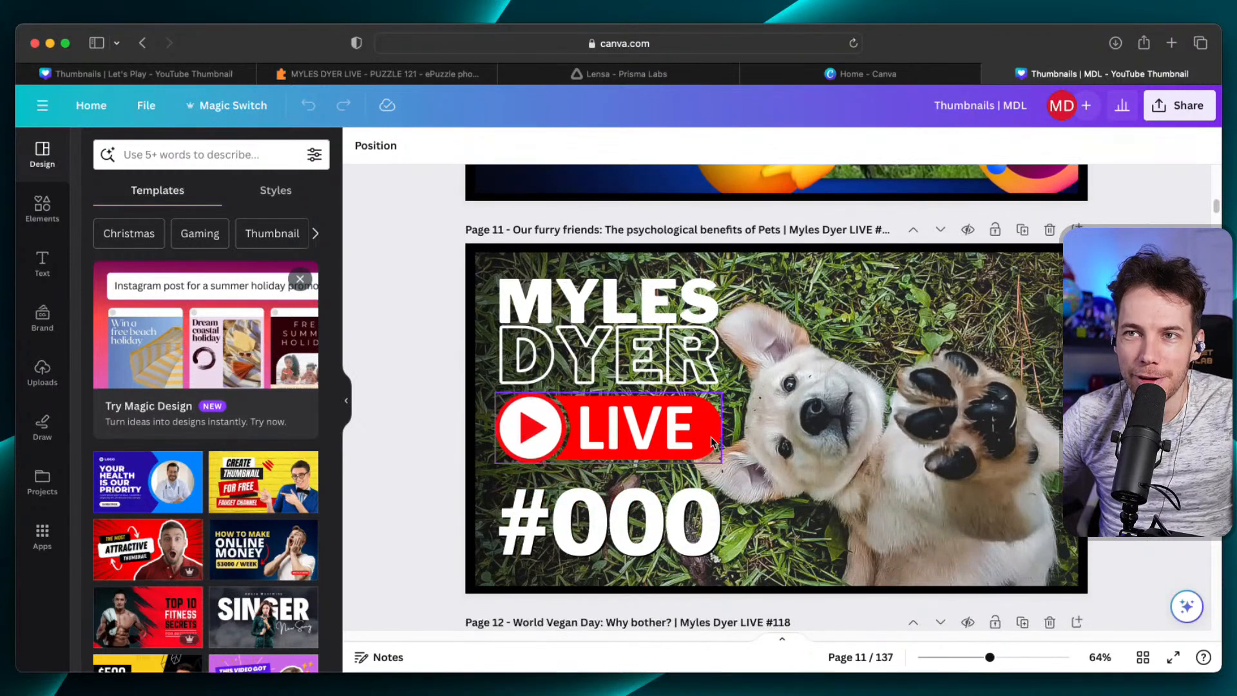
pyautogui.scroll(-7, 713, 442)
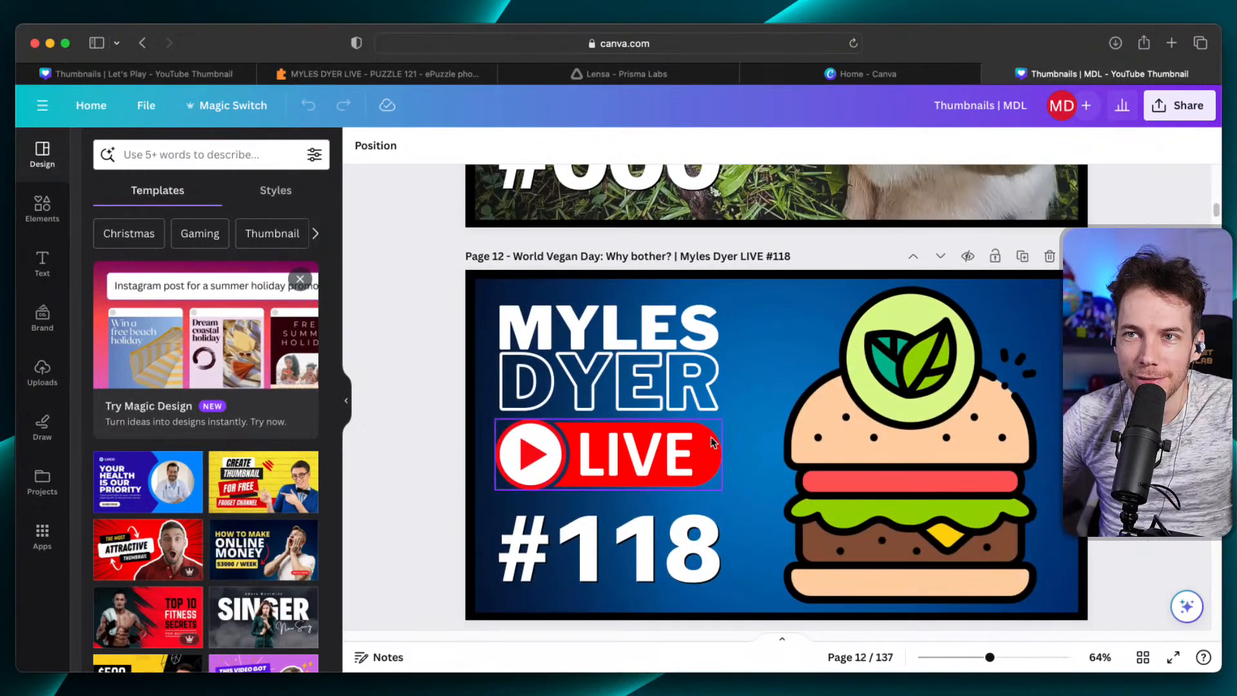
pyautogui.scroll(-7, 713, 442)
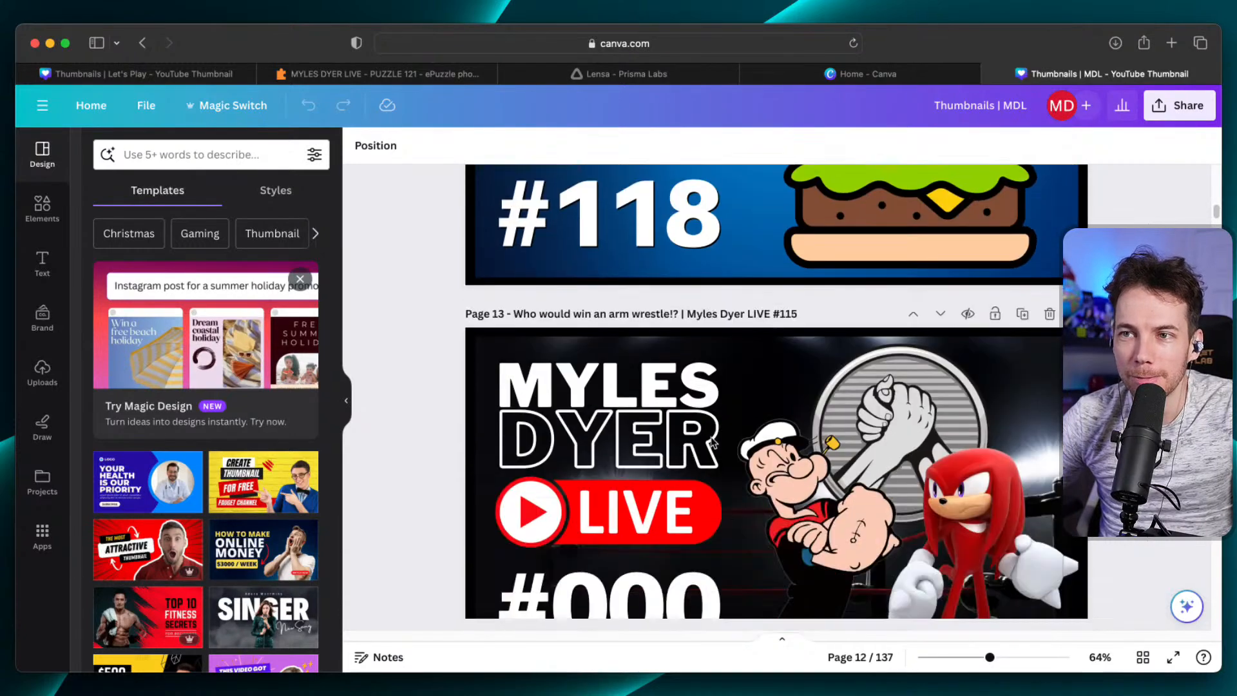
pyautogui.scroll(-10, 712, 437)
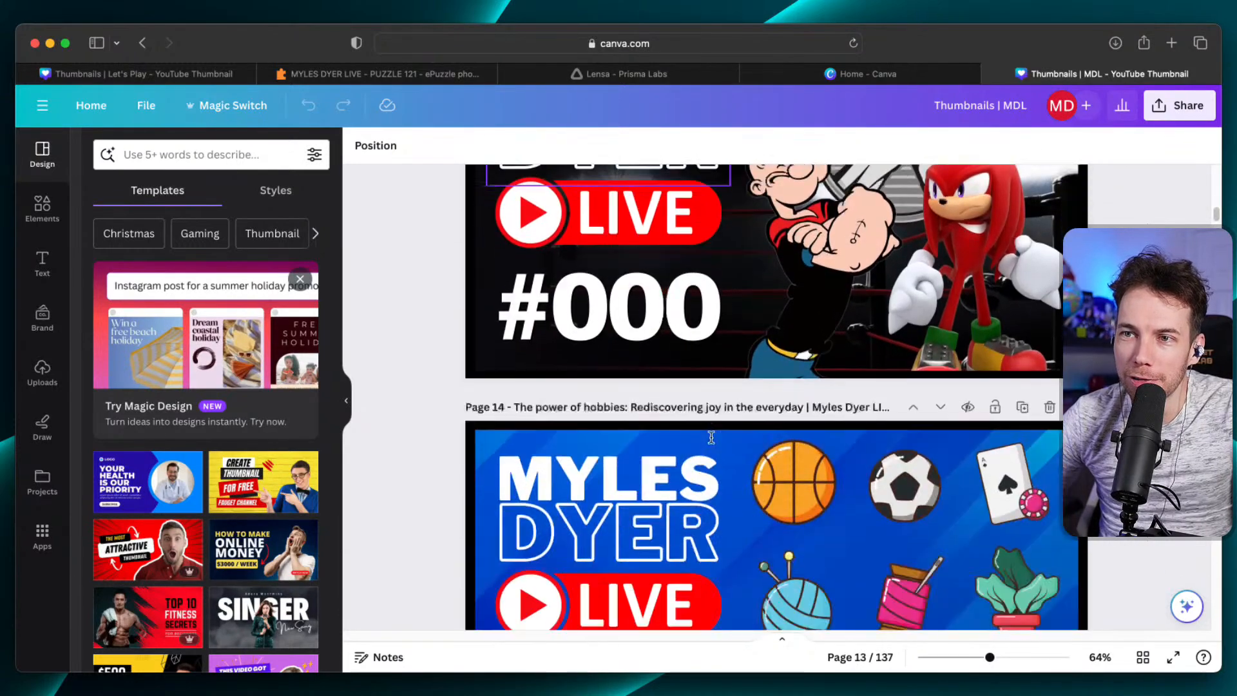
pyautogui.scroll(-10, 711, 437)
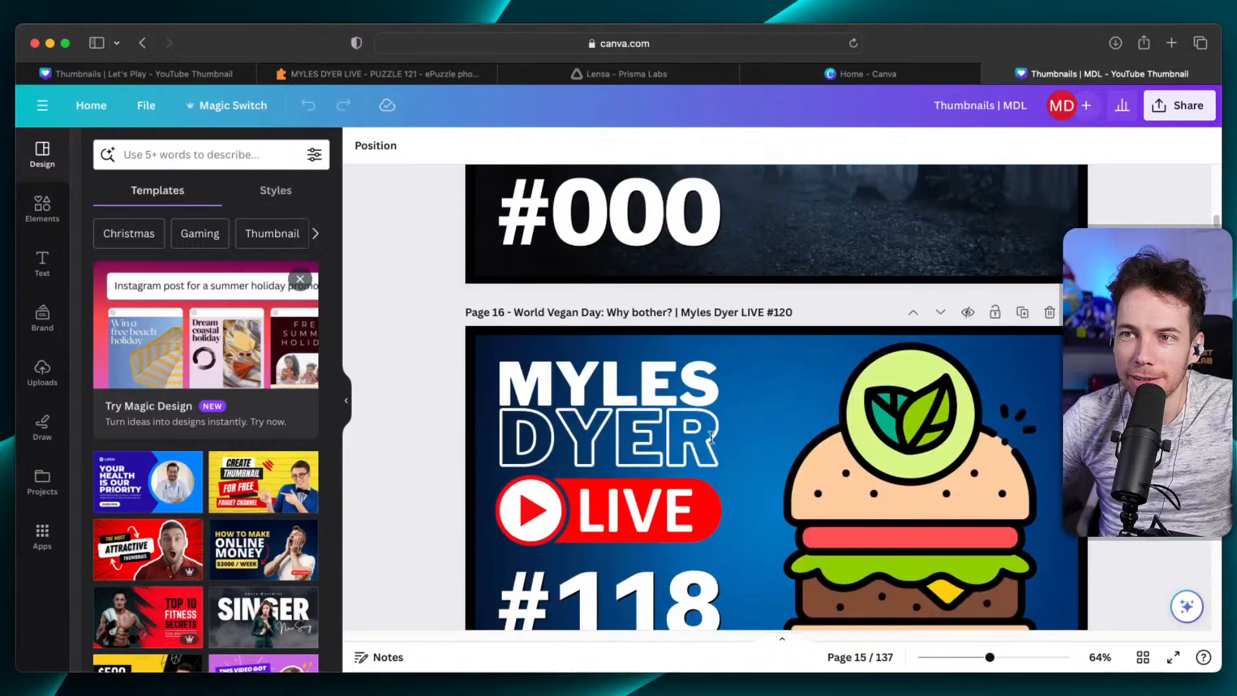
pyautogui.scroll(-10, 711, 437)
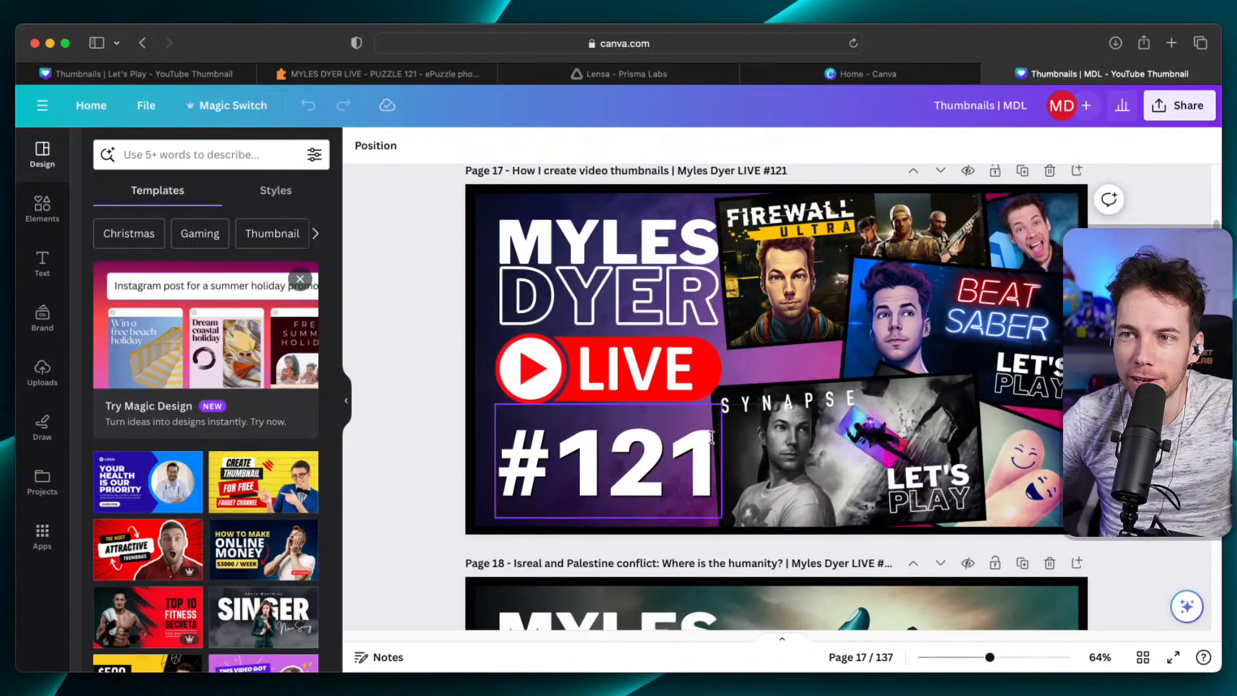
pyautogui.scroll(-15, 711, 437)
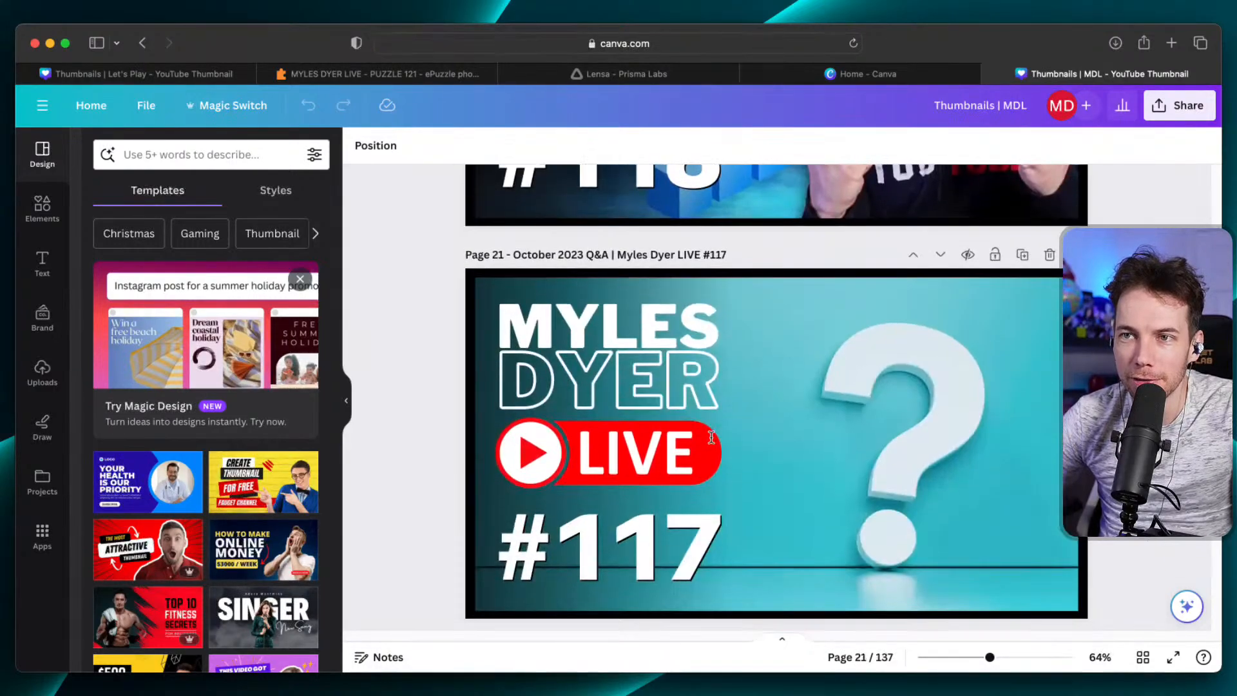
pyautogui.scroll(-4, 711, 437)
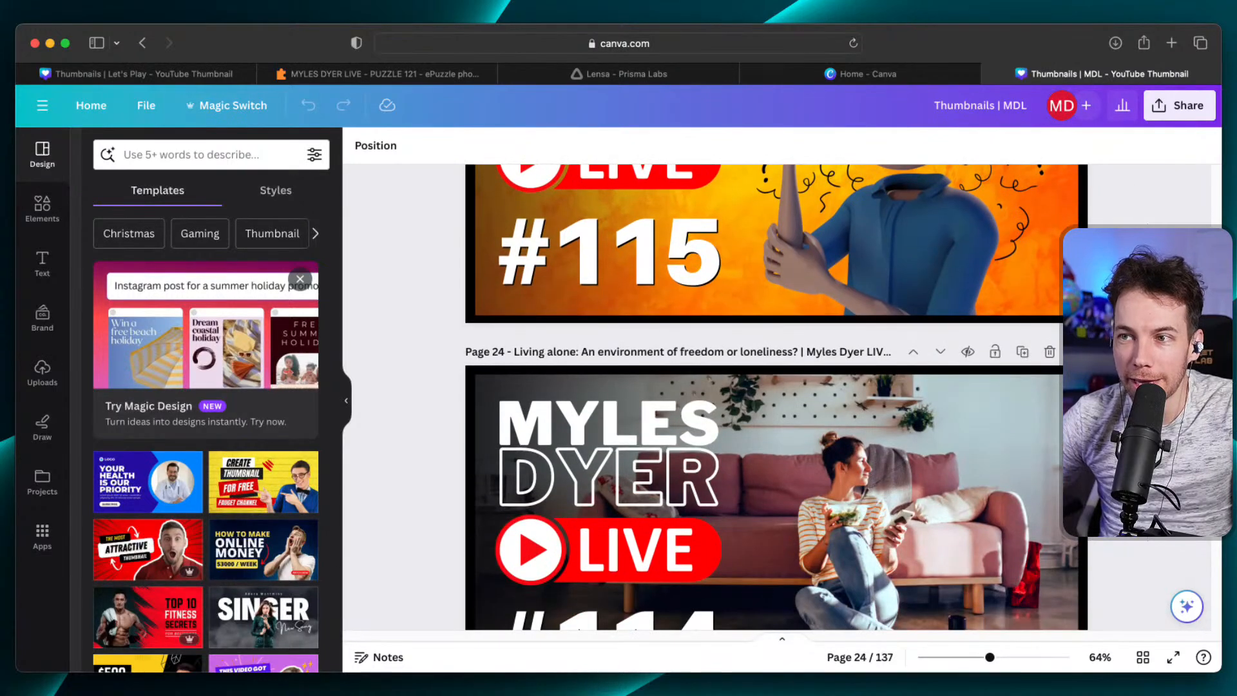
# Show the MDL design in the grid overview and look over the remaining thumbnails down to the oldest, MDL01.
pyautogui.click(1143, 656)
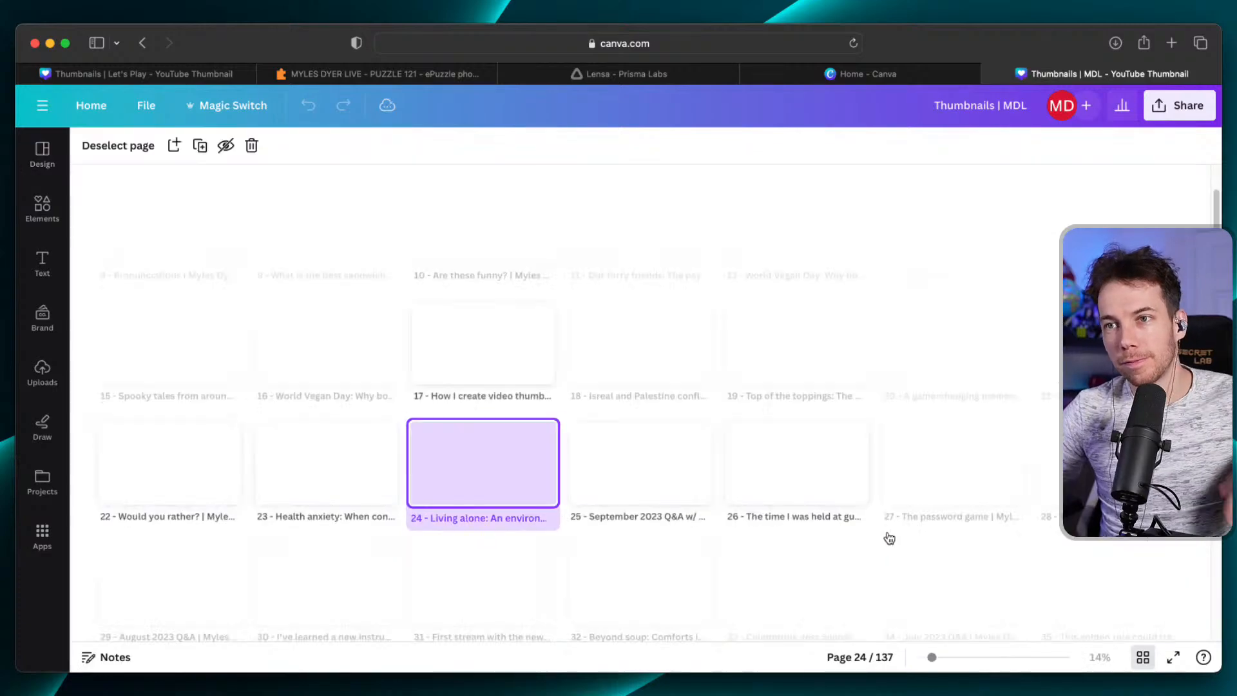
pyautogui.scroll(-10, 501, 438)
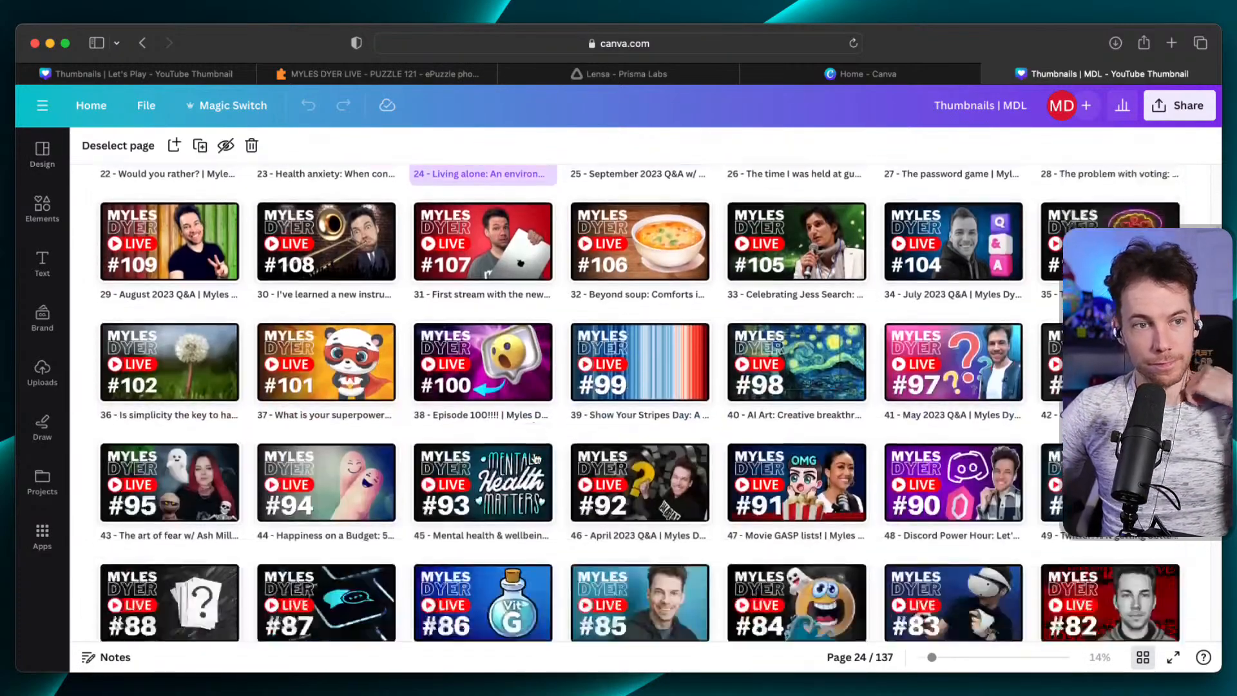
pyautogui.scroll(-8, 535, 459)
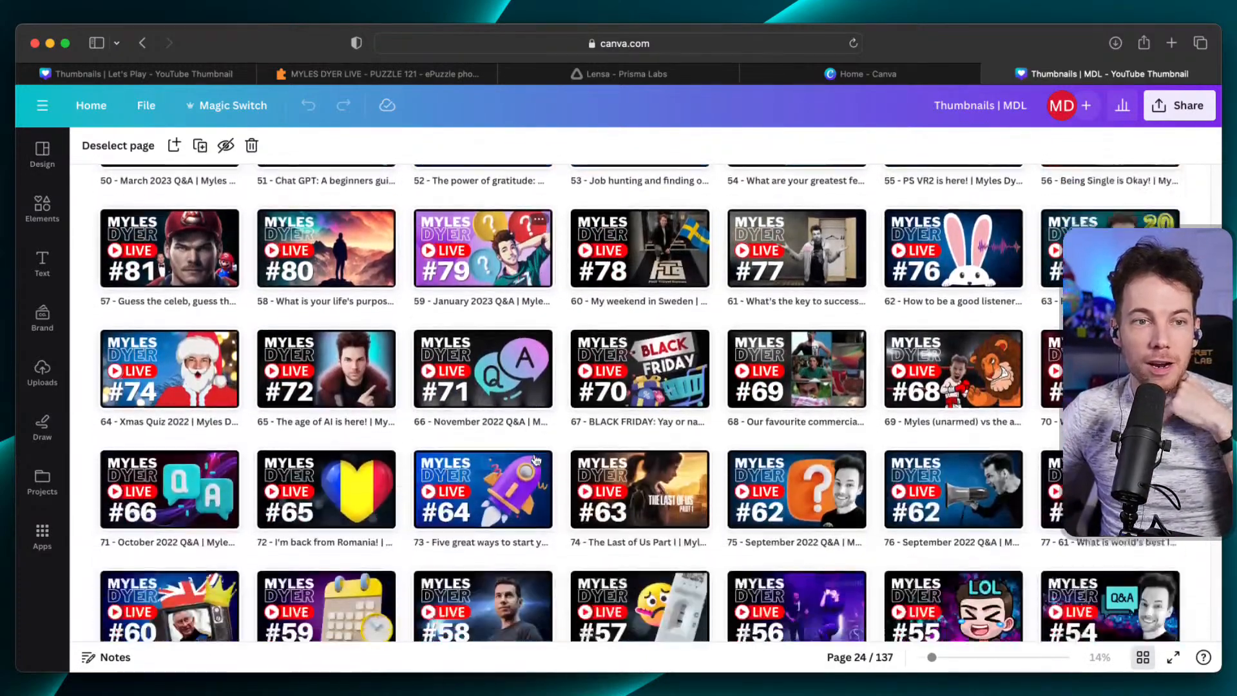
pyautogui.scroll(-4, 535, 459)
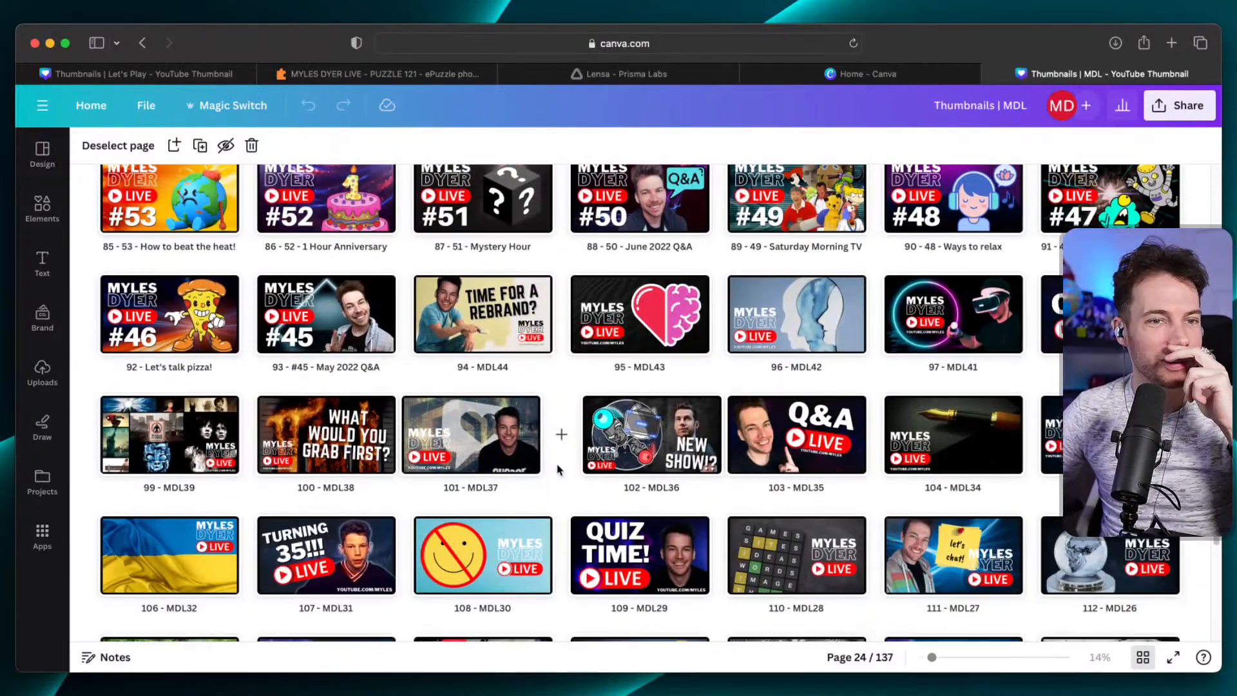
pyautogui.scroll(-4, 558, 472)
pyautogui.scroll(-4, 558, 472)
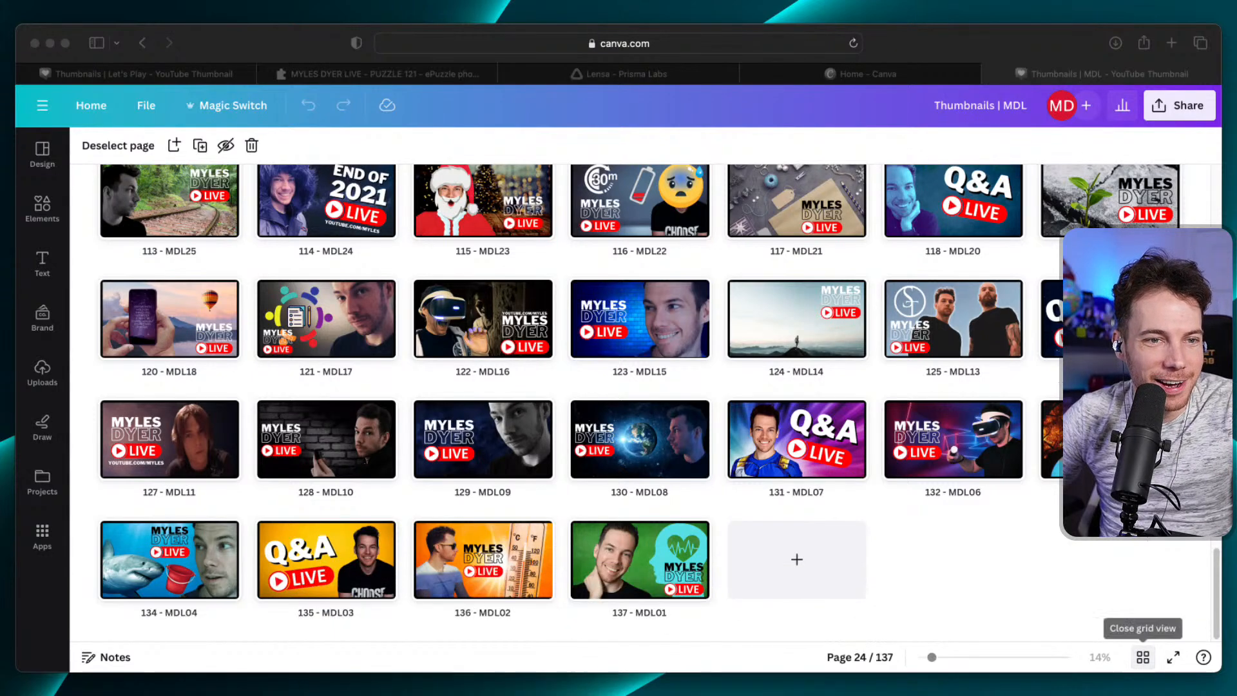
# Open the MDL01 thumbnail on page 137 at full size and examine the earliest livestream thumbnails back to MDL05.
pyautogui.click(635, 546)
pyautogui.doubleClick(635, 546)
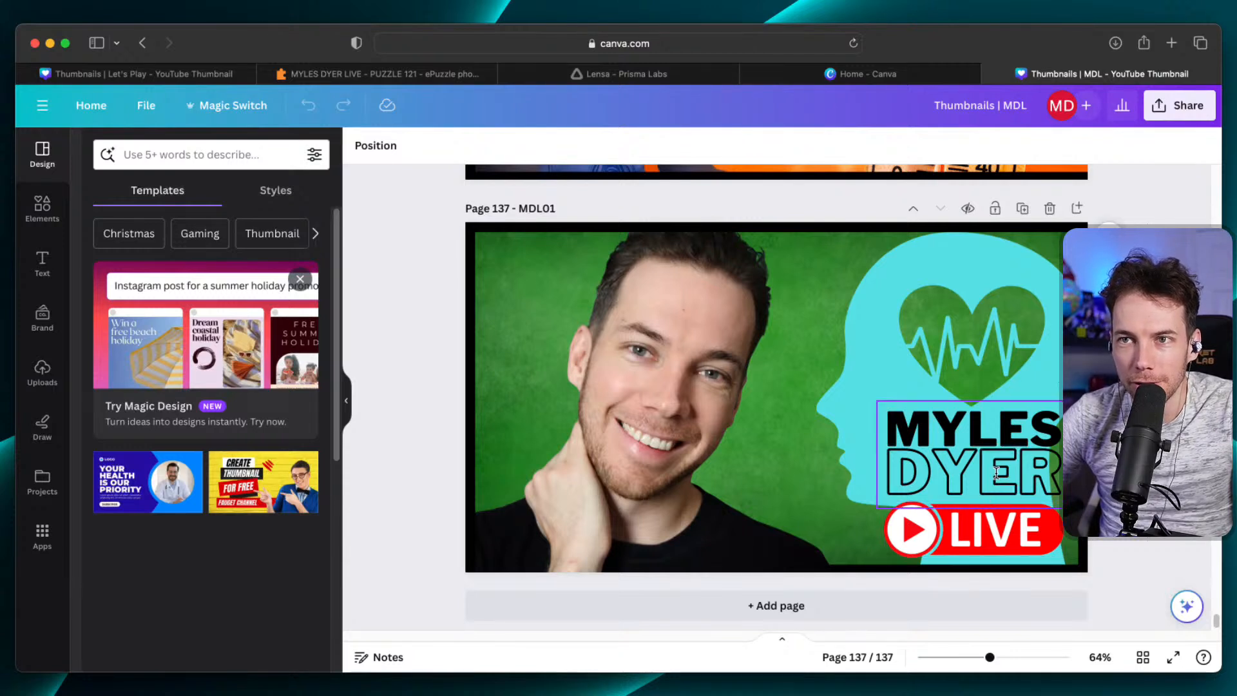
pyautogui.scroll(-1, 997, 473)
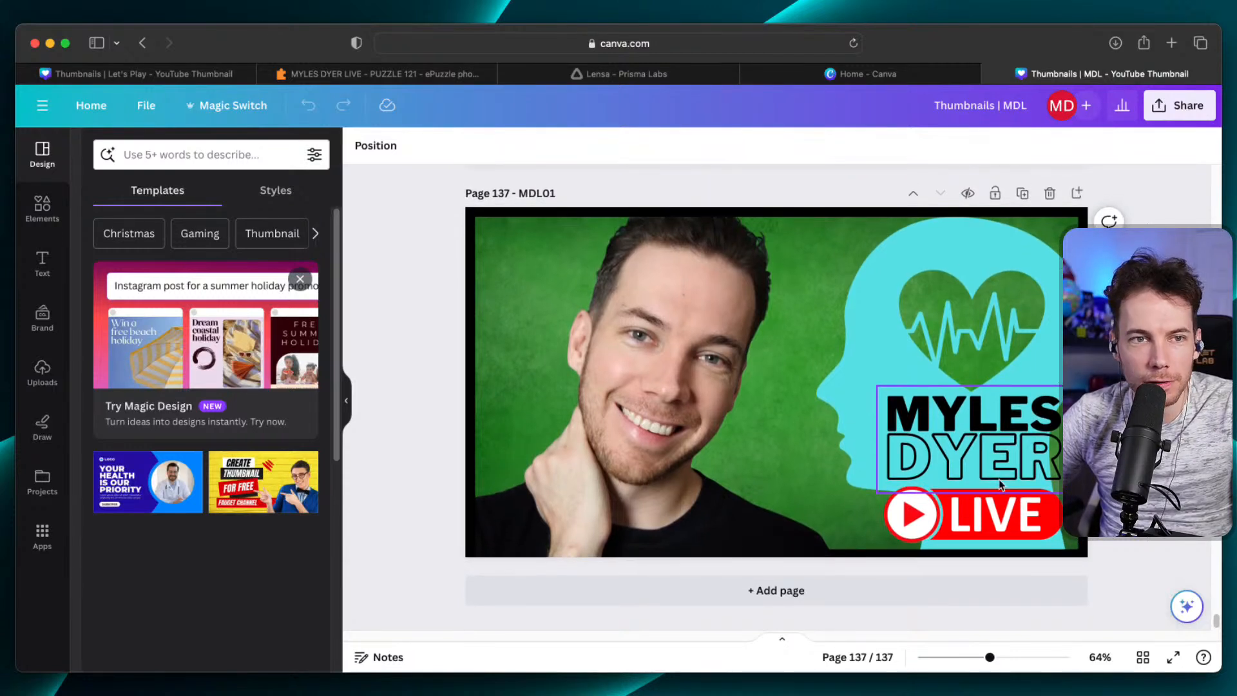
pyautogui.scroll(1, 999, 485)
pyautogui.scroll(4, 979, 484)
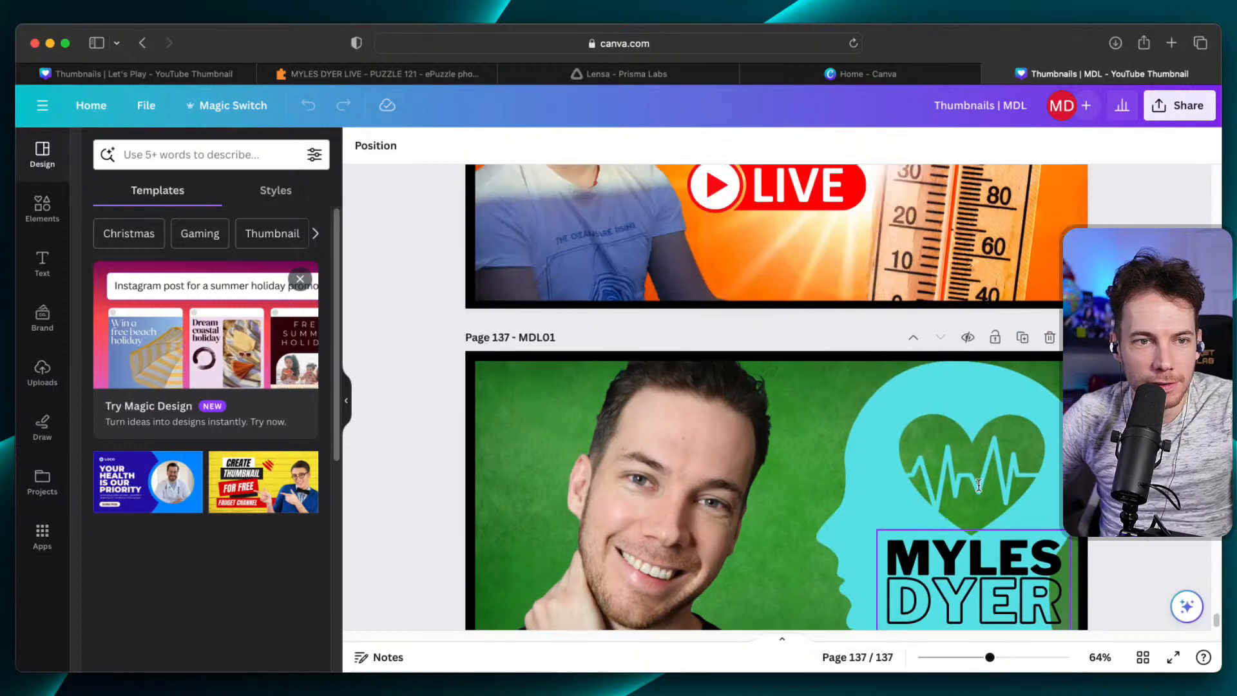
pyautogui.scroll(9, 979, 484)
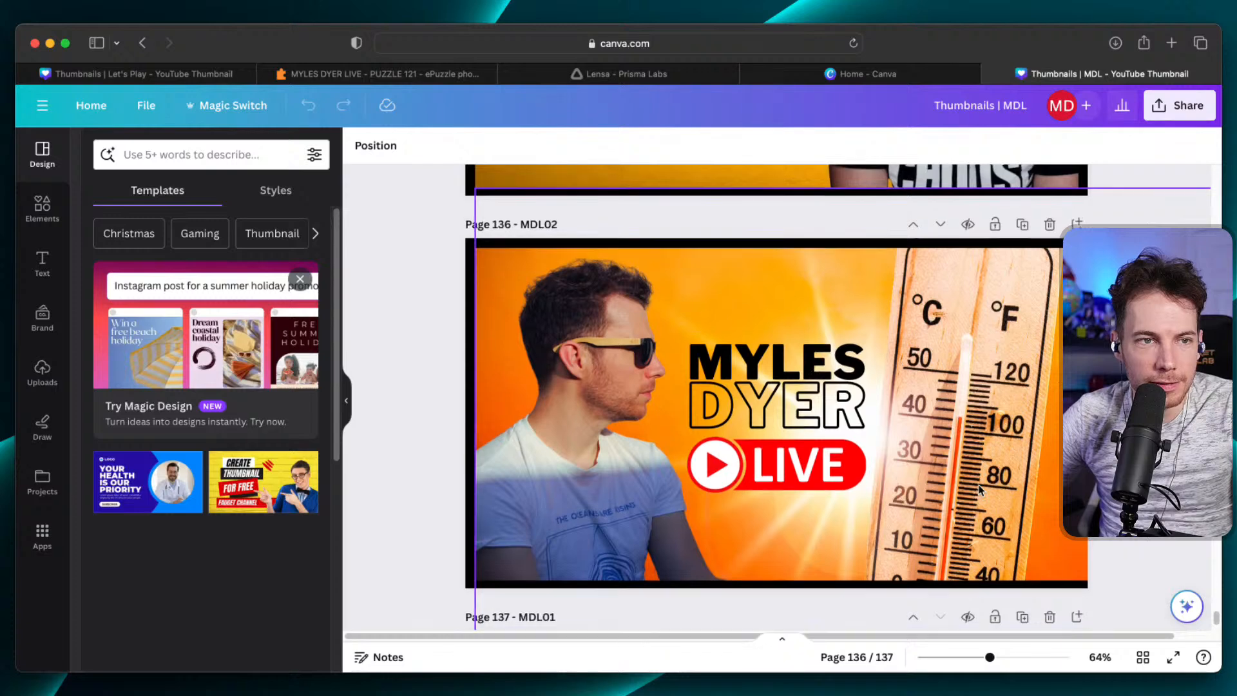
pyautogui.scroll(11, 979, 490)
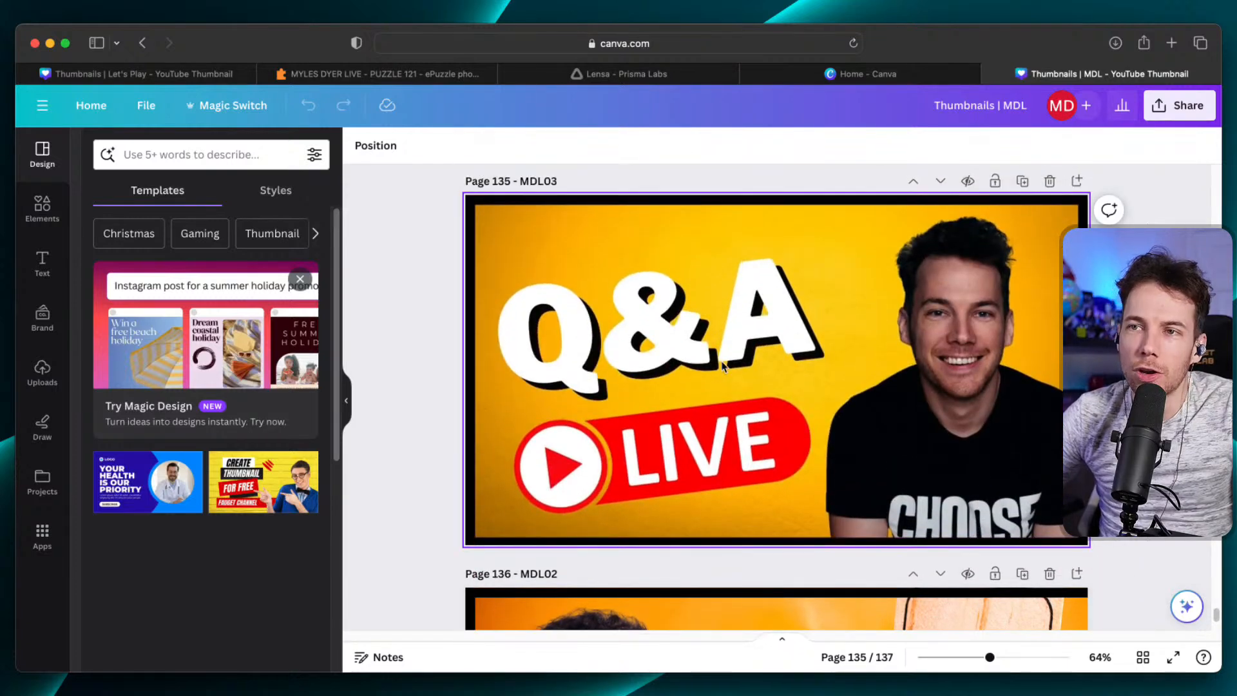
pyautogui.scroll(5, 720, 368)
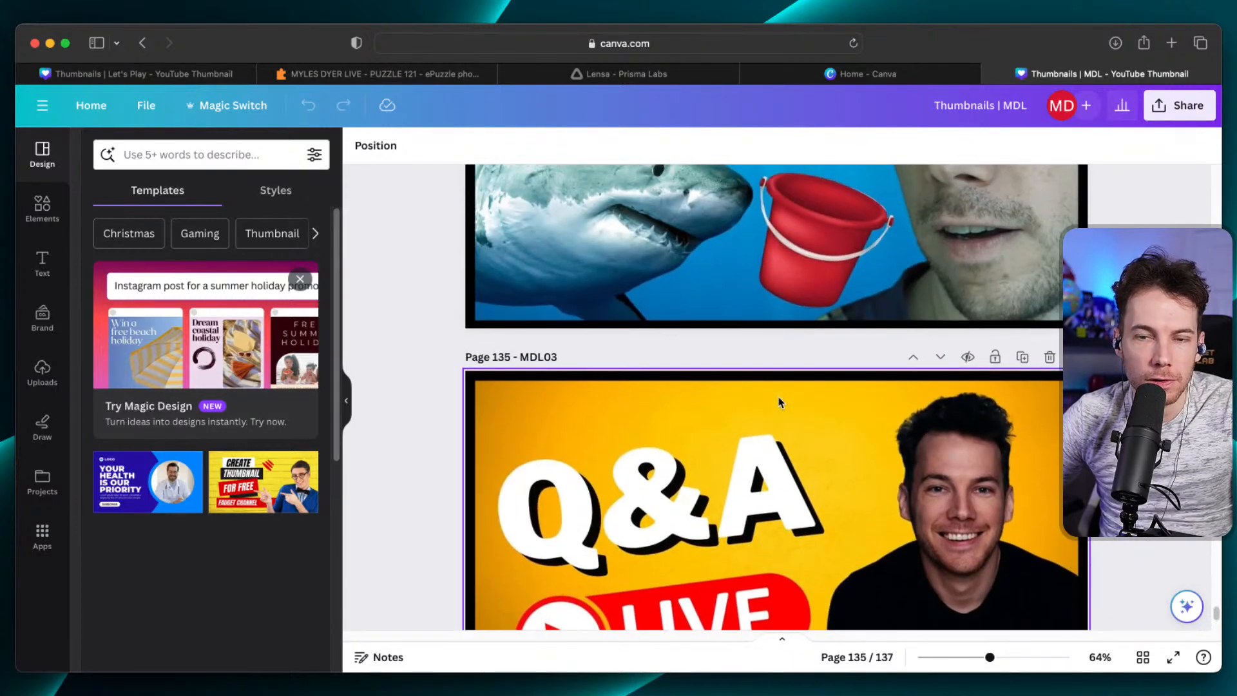
pyautogui.scroll(9, 780, 403)
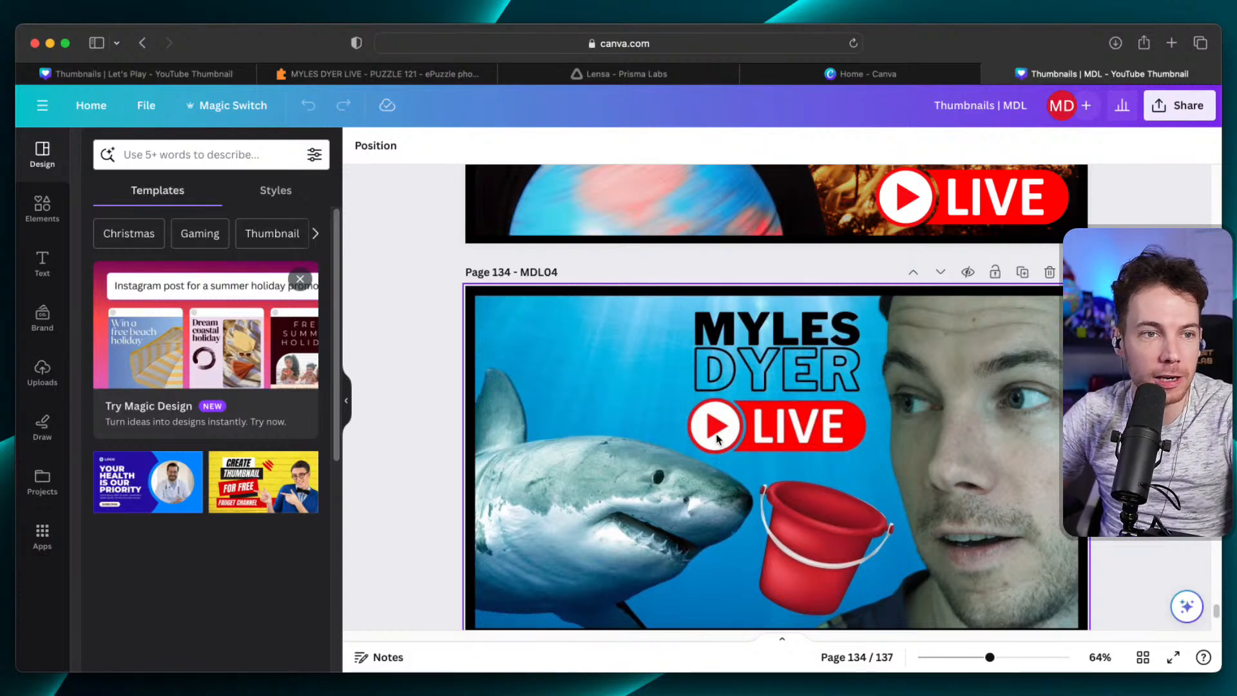
pyautogui.scroll(5, 715, 442)
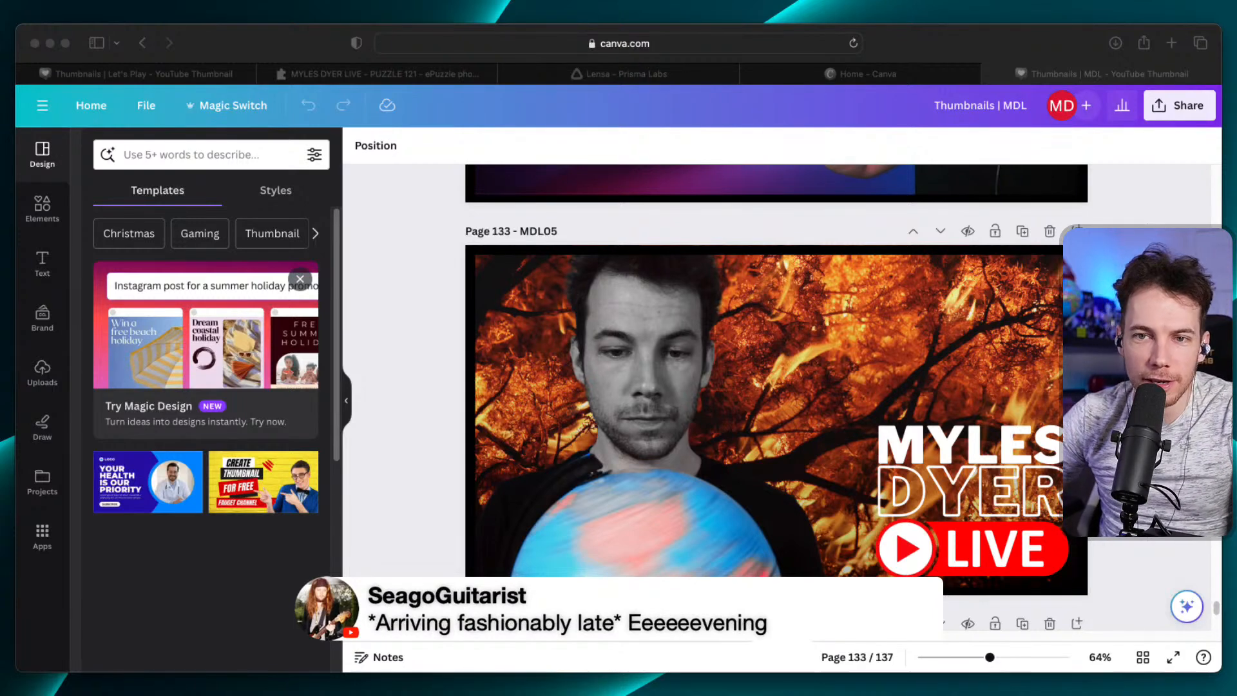
pyautogui.scroll(6, 761, 387)
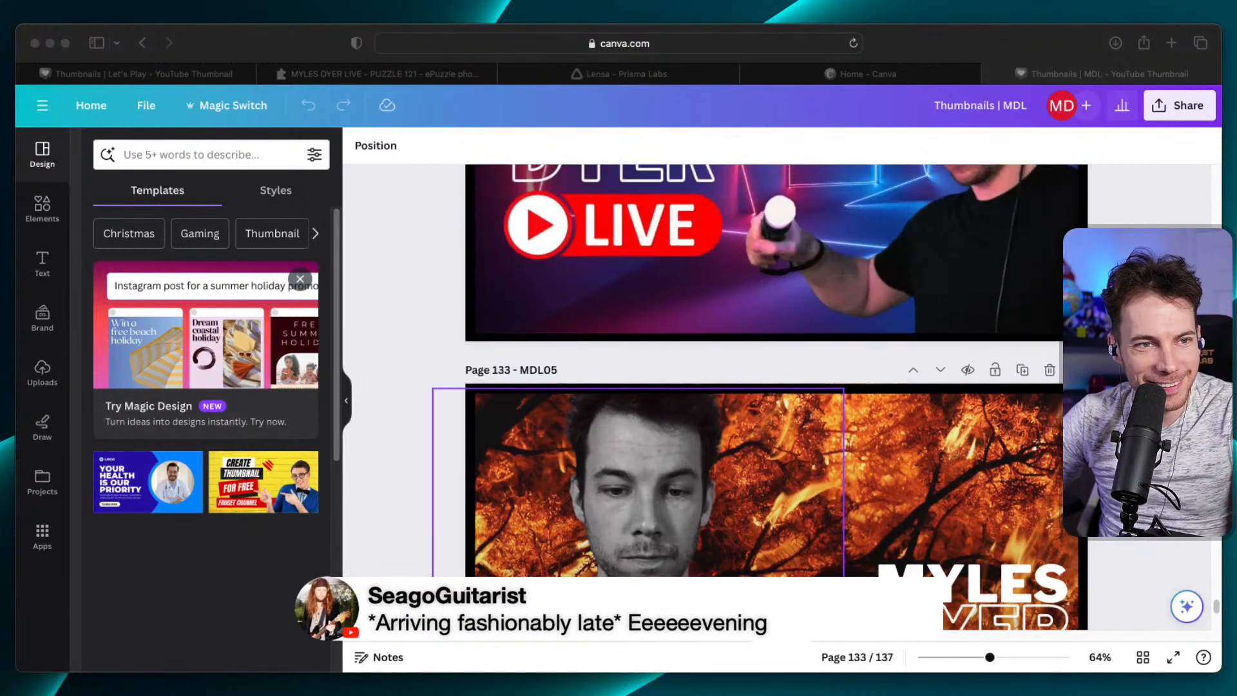
# Revisit the MDL05 and MDL04 thumbnails and continue examining the early livestream designs through MDL10 on page 128.
pyautogui.scroll(-6, 761, 387)
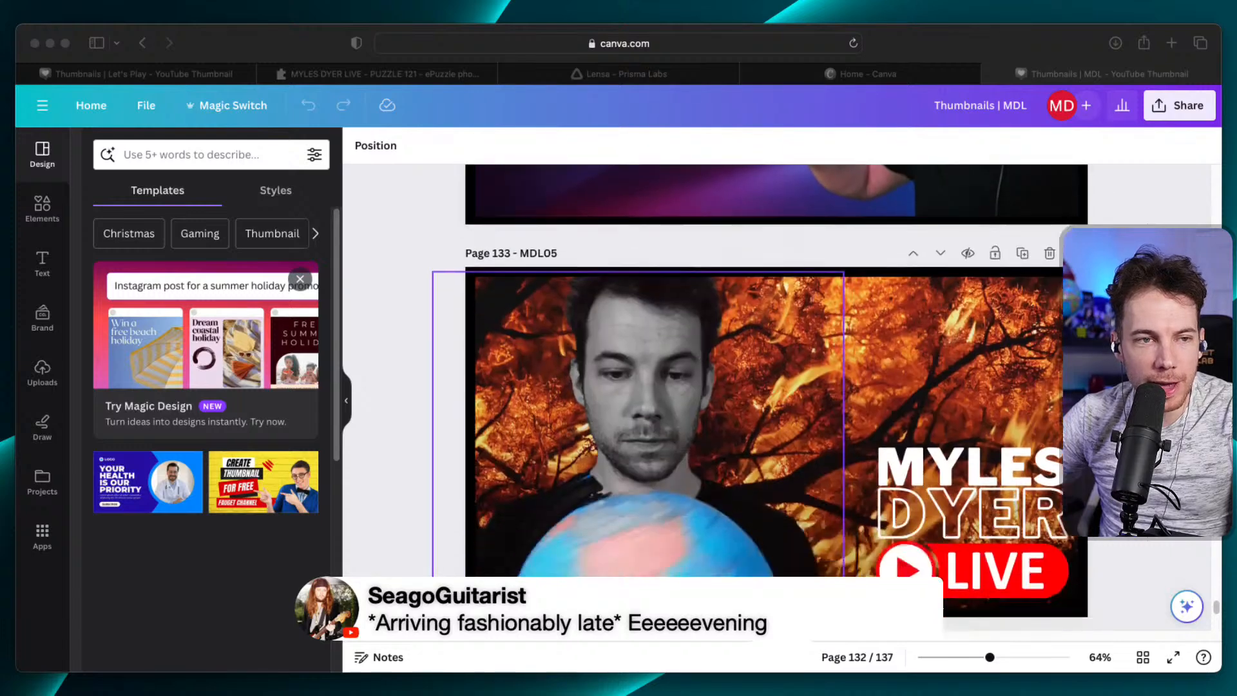
pyautogui.scroll(-3, 761, 387)
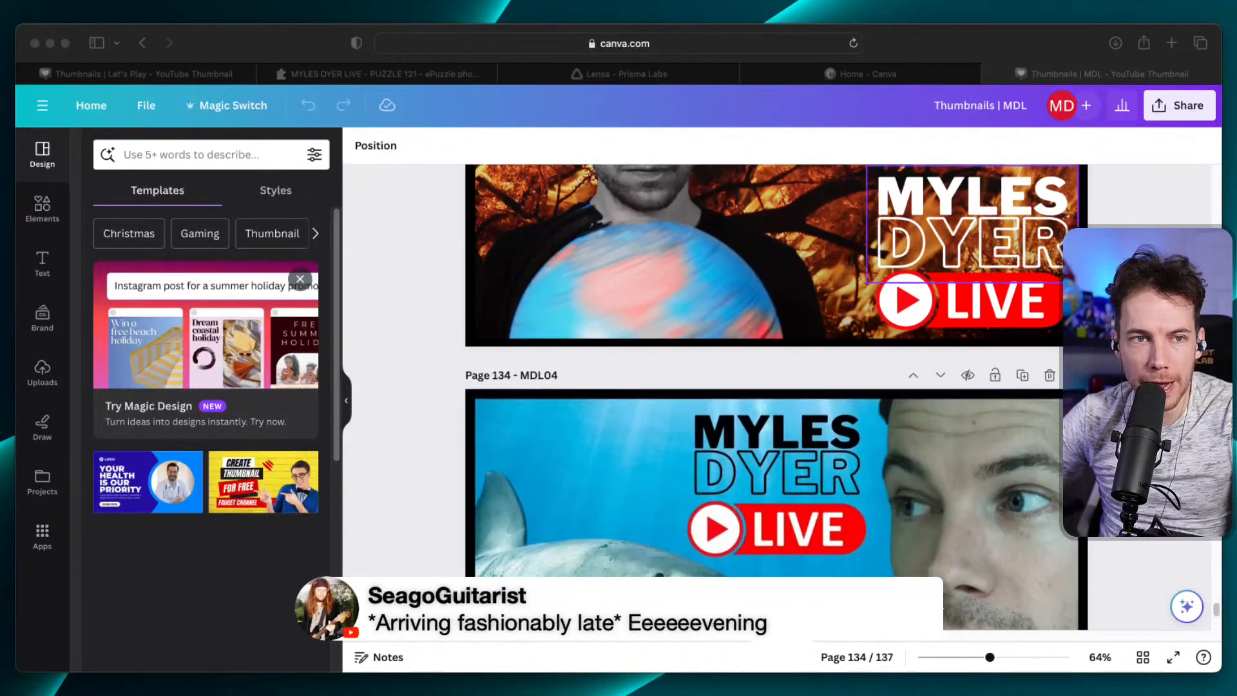
pyautogui.scroll(2, 761, 386)
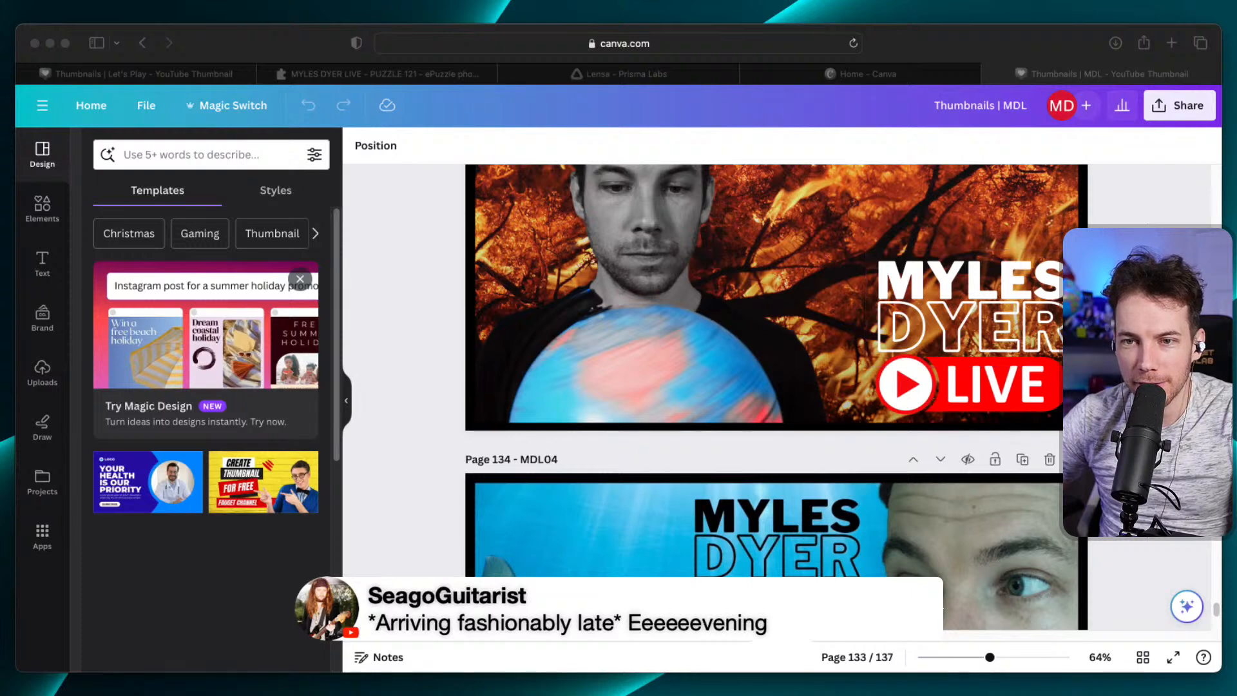
pyautogui.scroll(6, 774, 387)
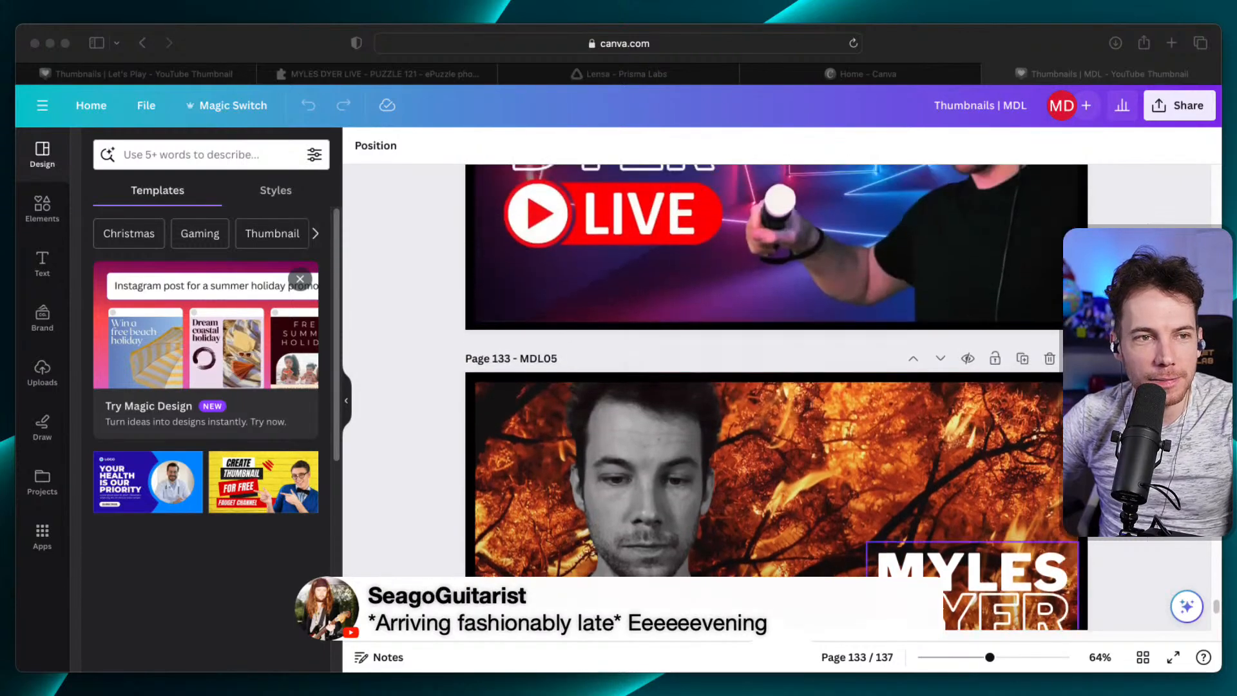
pyautogui.scroll(5, 773, 386)
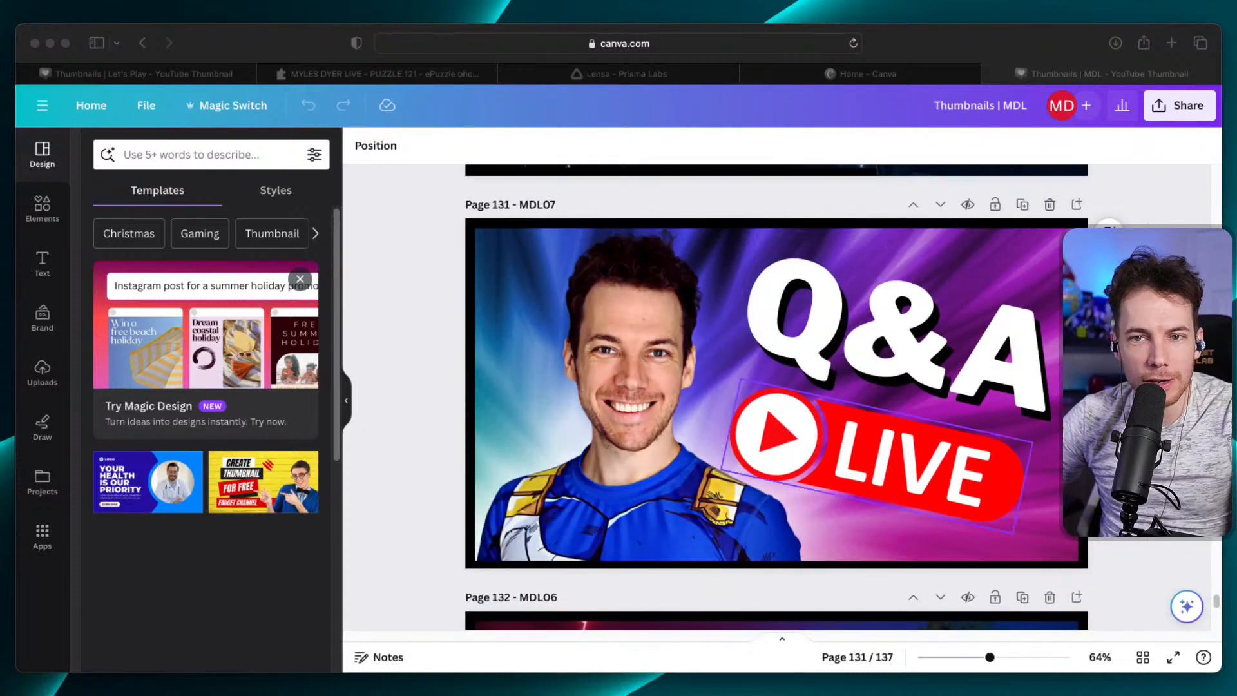
pyautogui.scroll(5, 773, 397)
pyautogui.scroll(2, 774, 387)
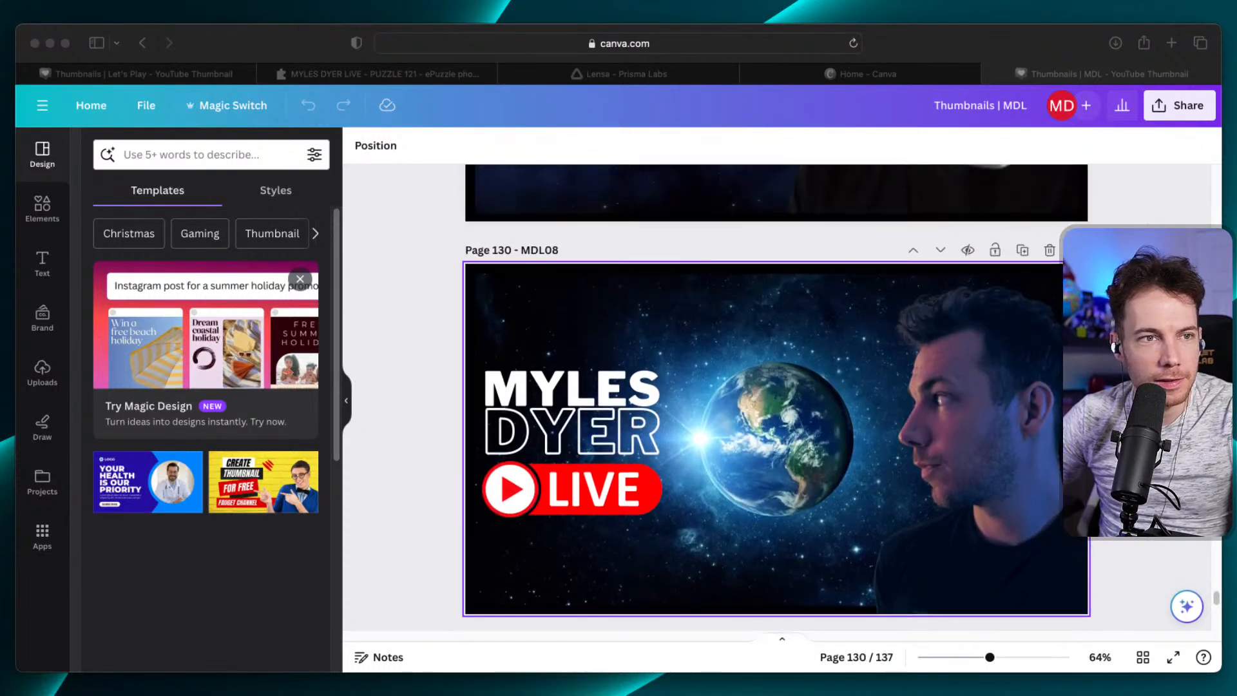
pyautogui.scroll(5, 777, 397)
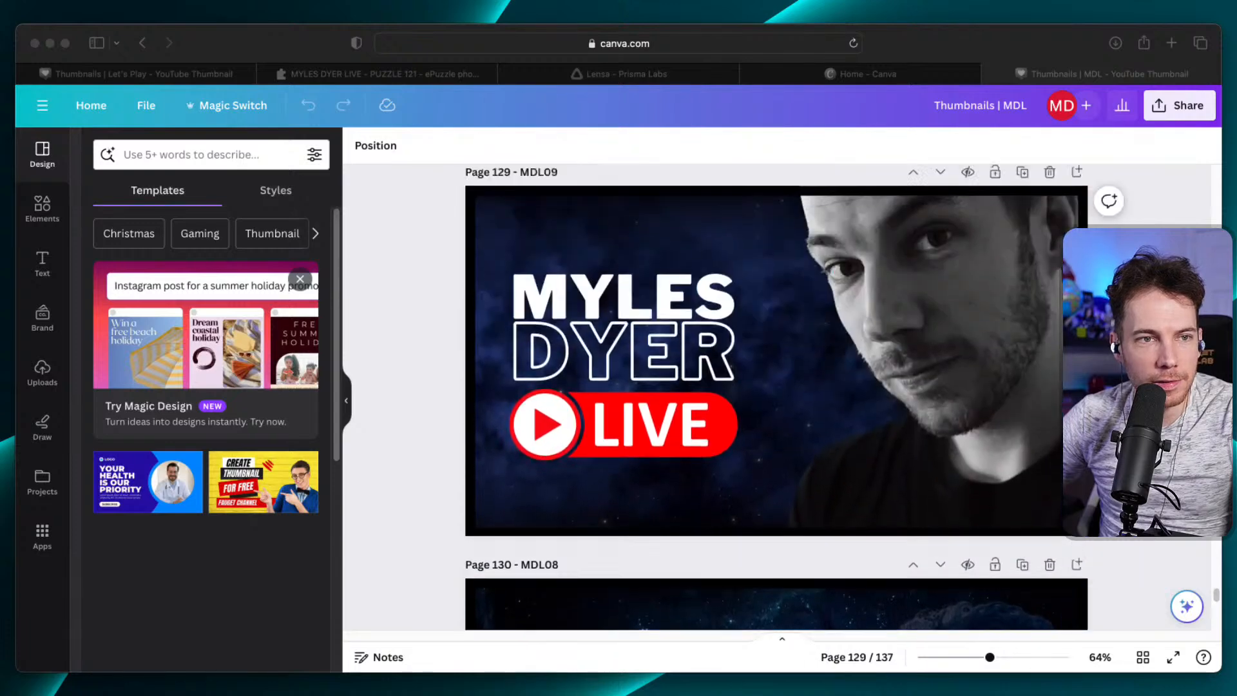
pyautogui.scroll(5, 776, 397)
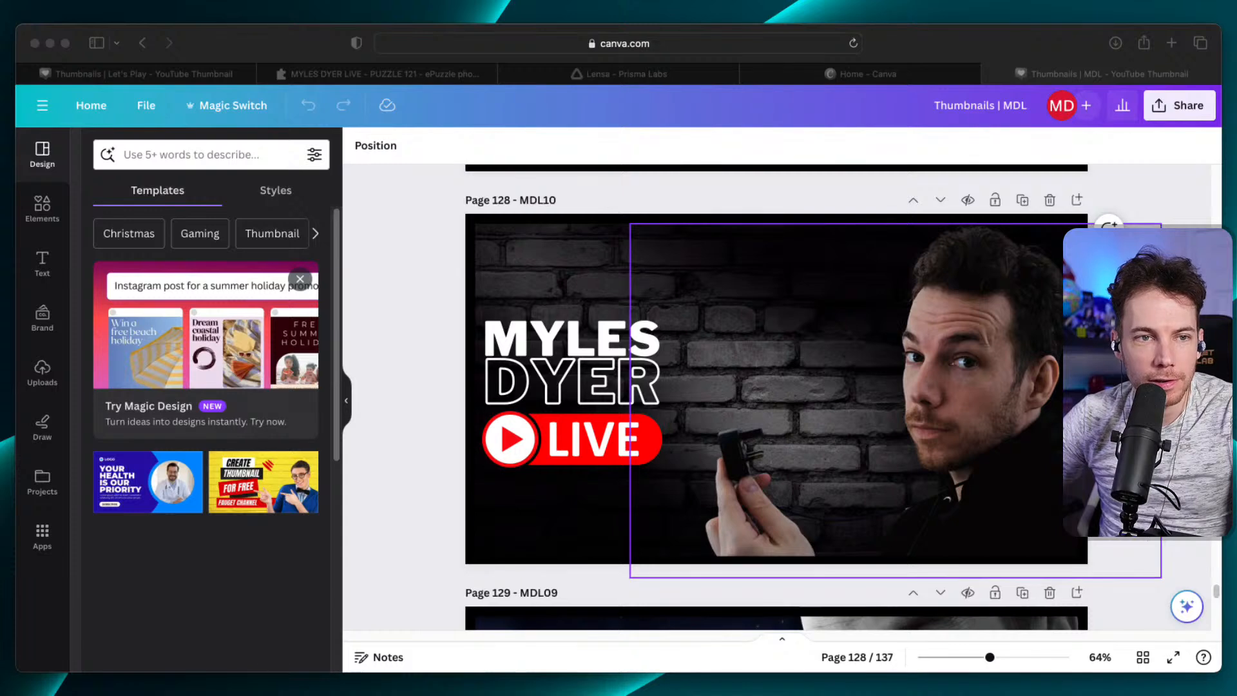
# Examine the livestream thumbnails at full size from MDL11 on page 127 through MDL22 on page 116.
pyautogui.scroll(5, 777, 397)
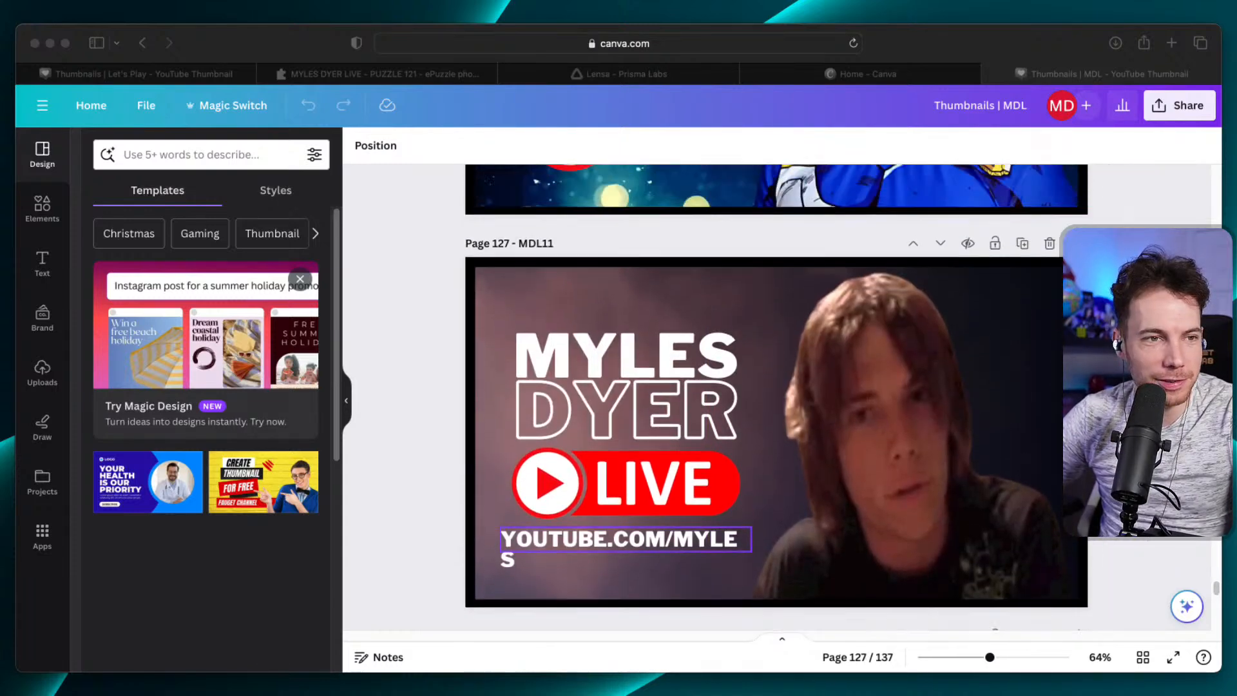
pyautogui.scroll(5, 776, 397)
pyautogui.scroll(3, 777, 397)
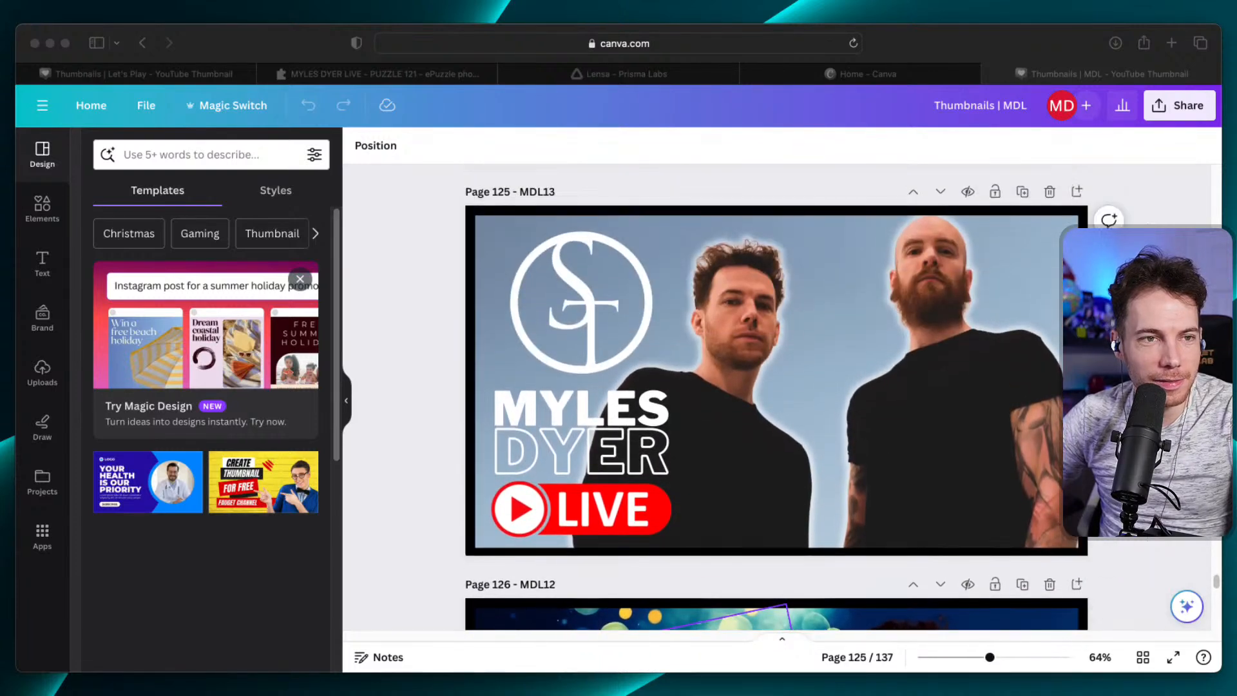
pyautogui.scroll(5, 776, 397)
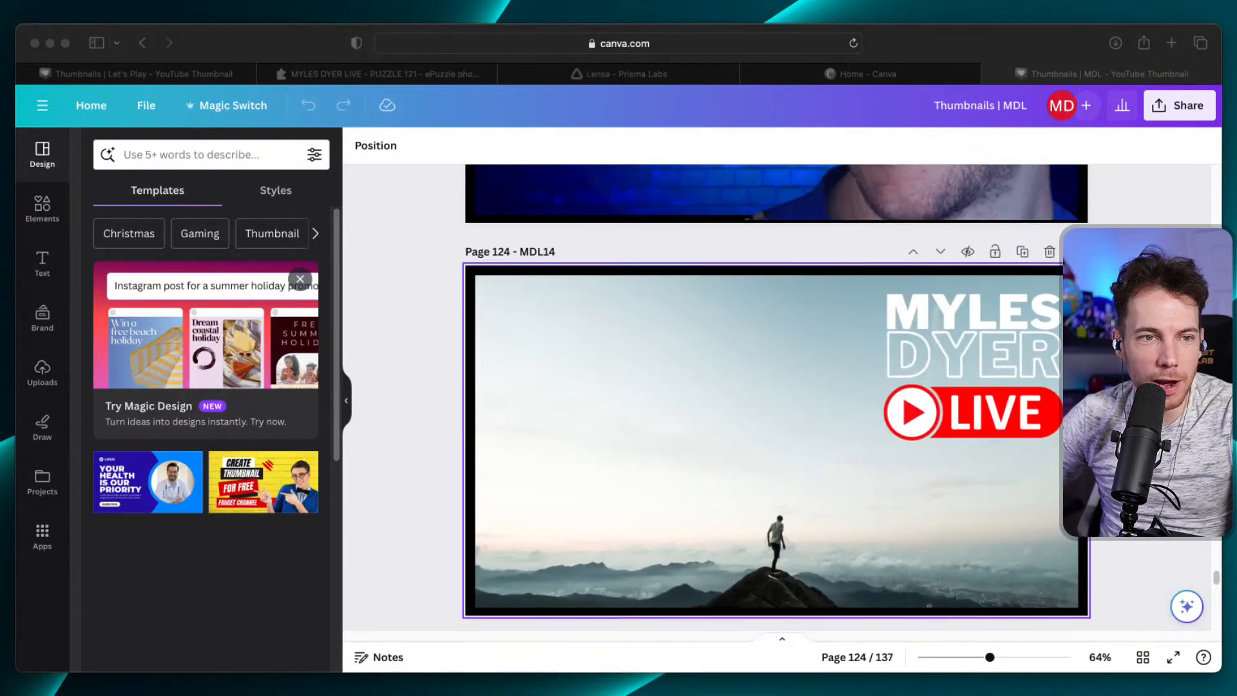
pyautogui.scroll(5, 778, 624)
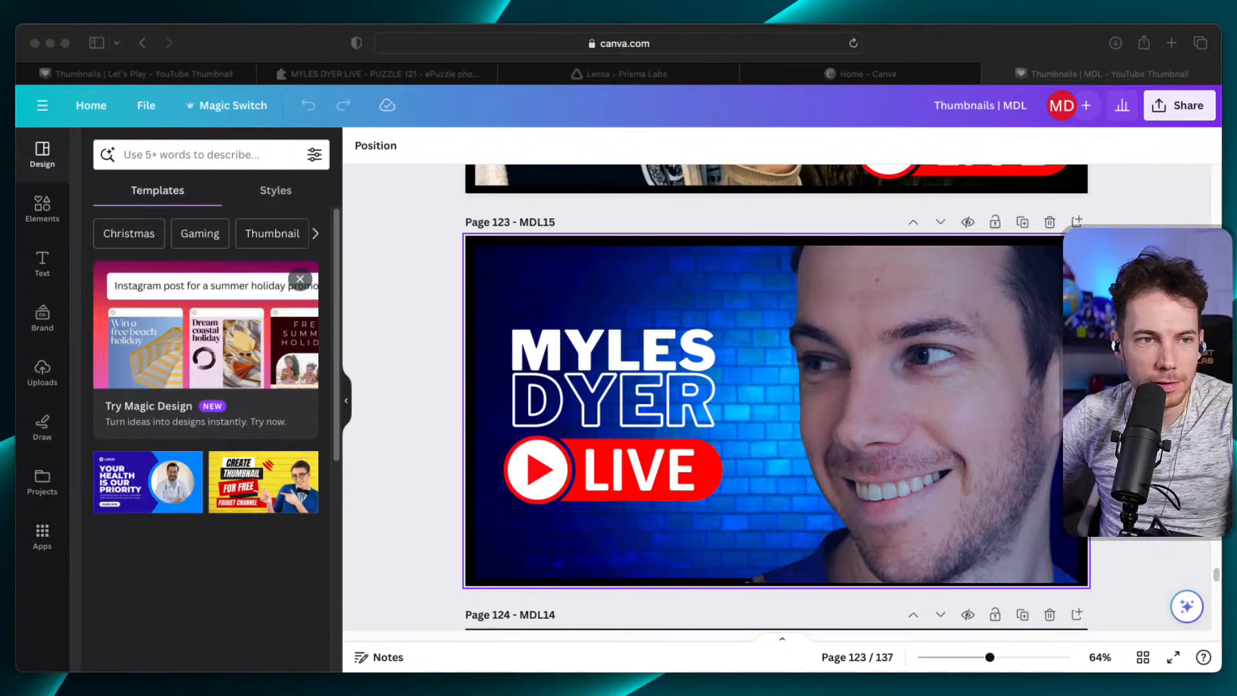
pyautogui.scroll(5, 776, 397)
pyautogui.scroll(5, 776, 397)
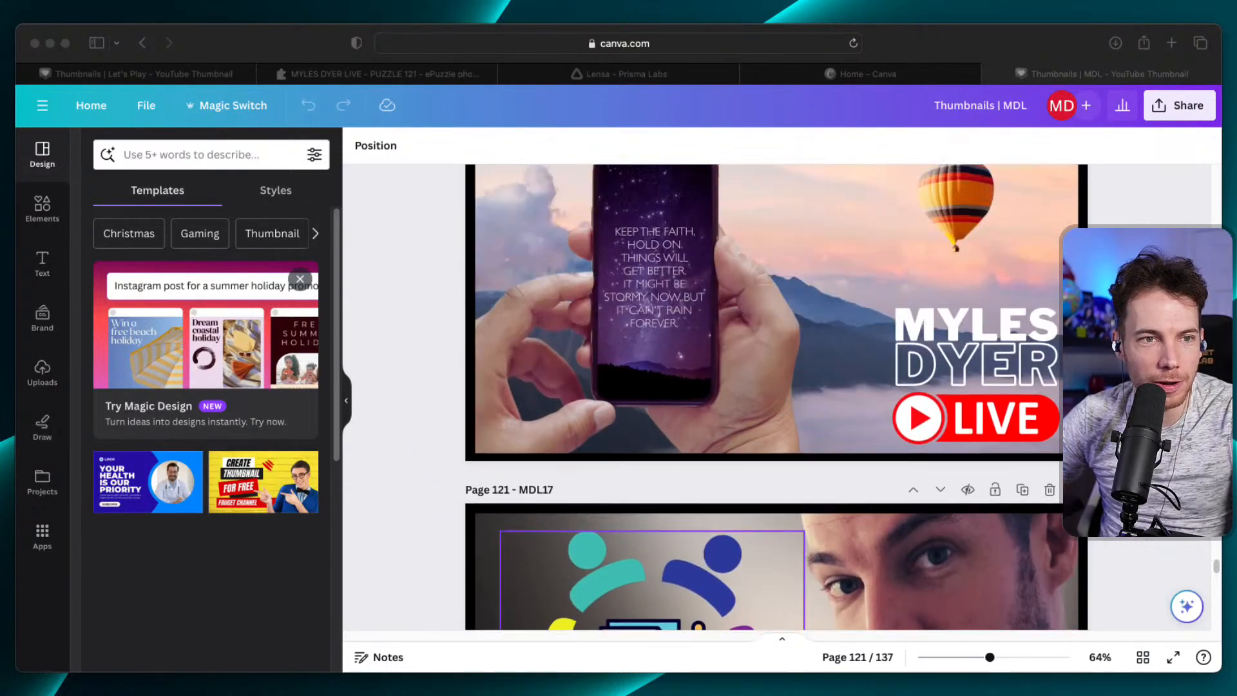
pyautogui.scroll(10, 777, 396)
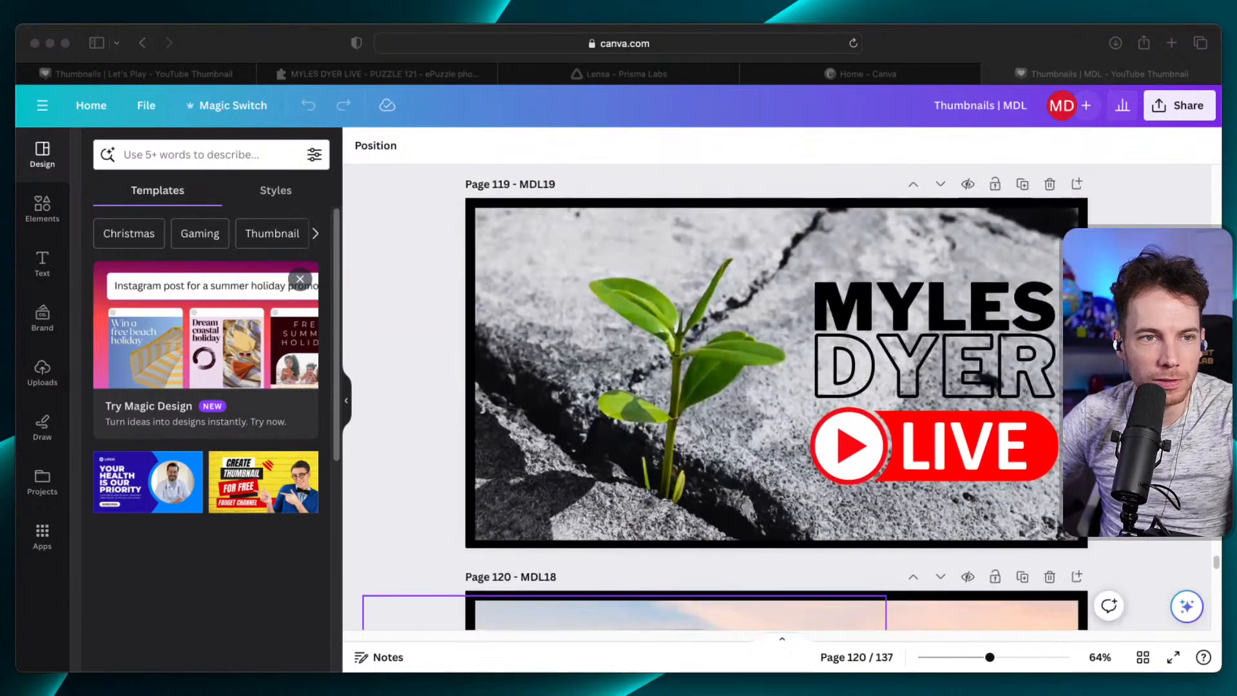
pyautogui.scroll(1, 776, 397)
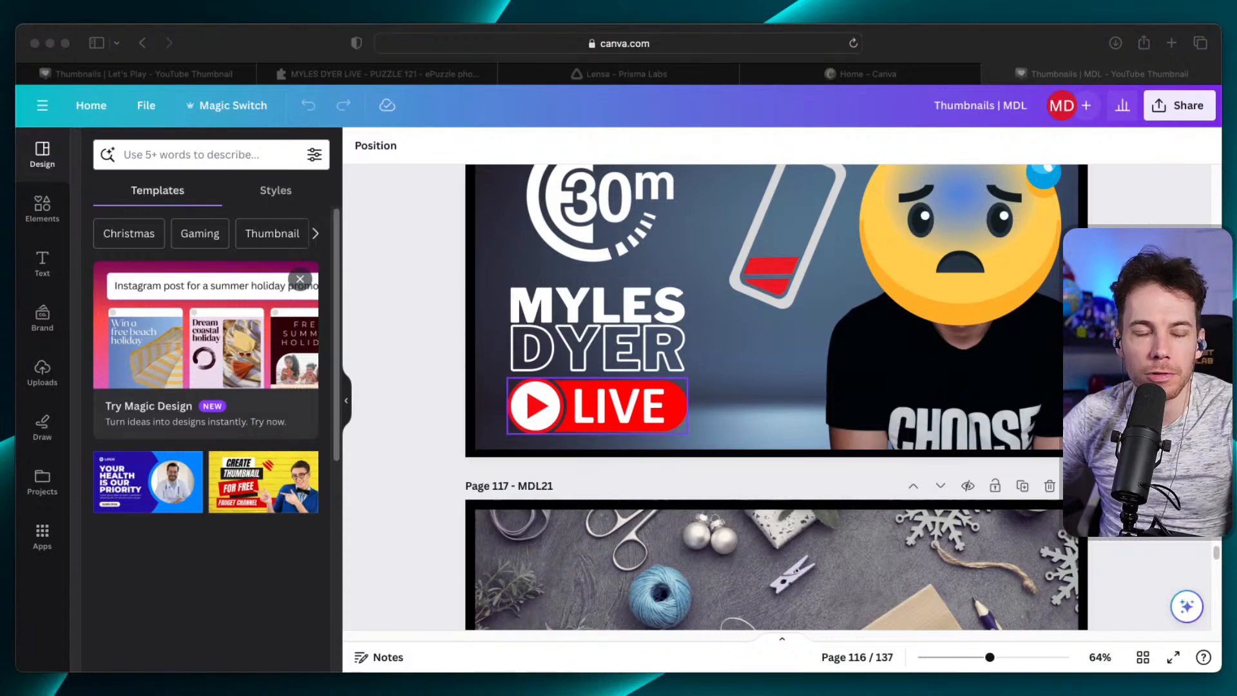
pyautogui.scroll(-5, 776, 397)
pyautogui.scroll(14, 777, 397)
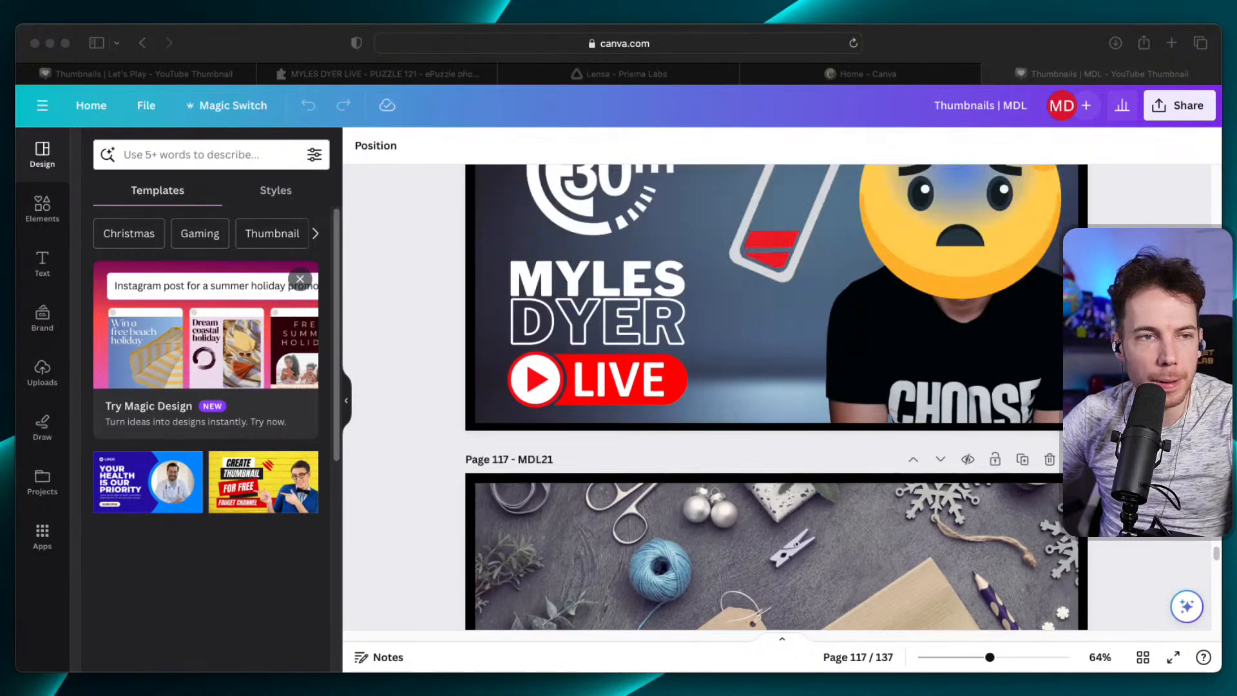
# Continue through the livestream thumbnails from MDL23 on page 115 to MDL34 on page 104.
pyautogui.scroll(10, 776, 397)
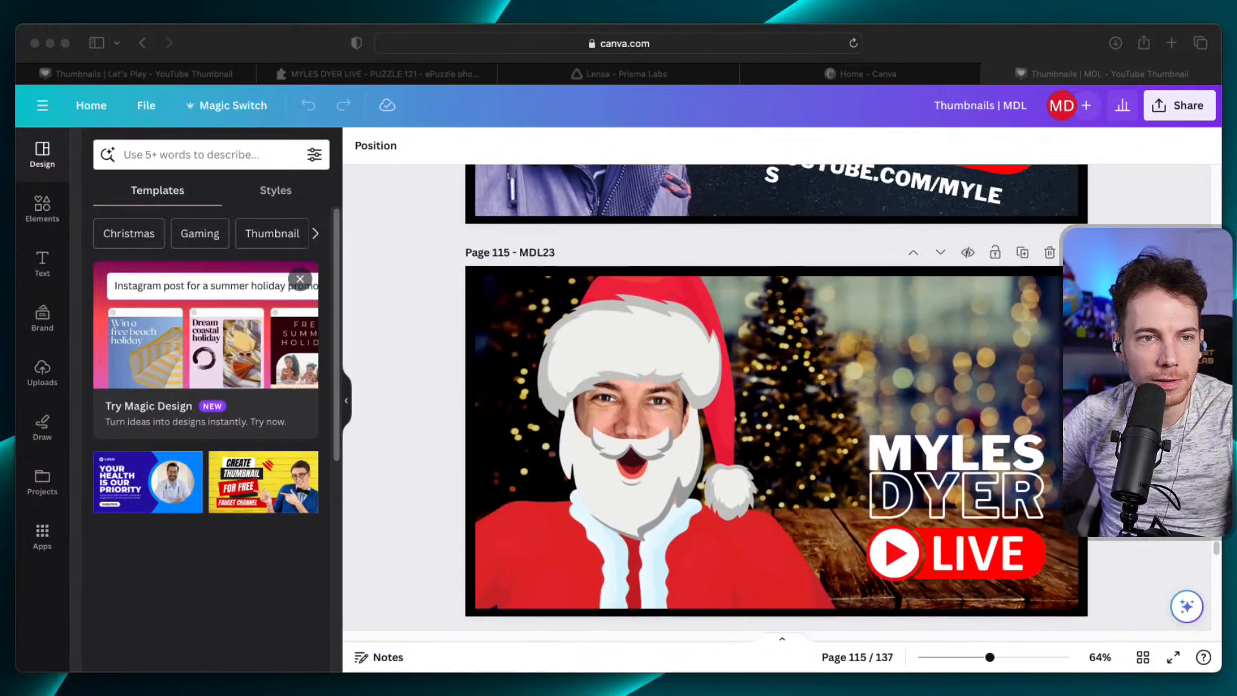
pyautogui.scroll(13, 776, 397)
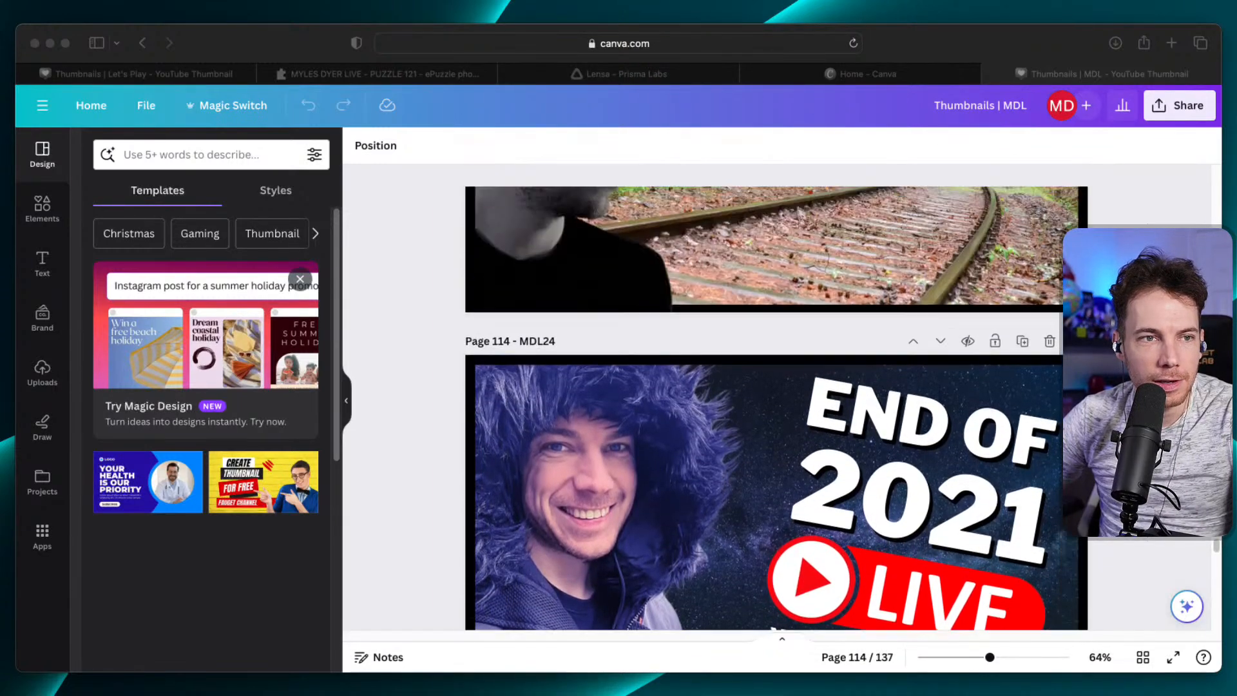
pyautogui.scroll(1, 956, 574)
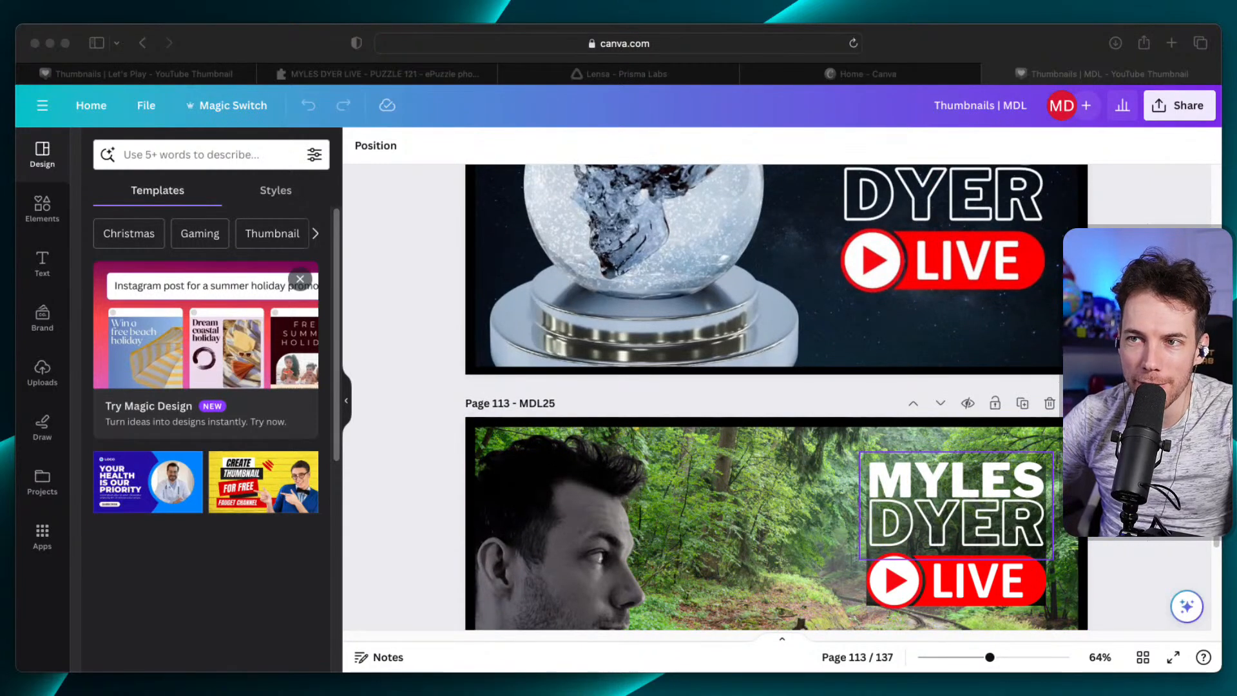
pyautogui.scroll(-2, 956, 483)
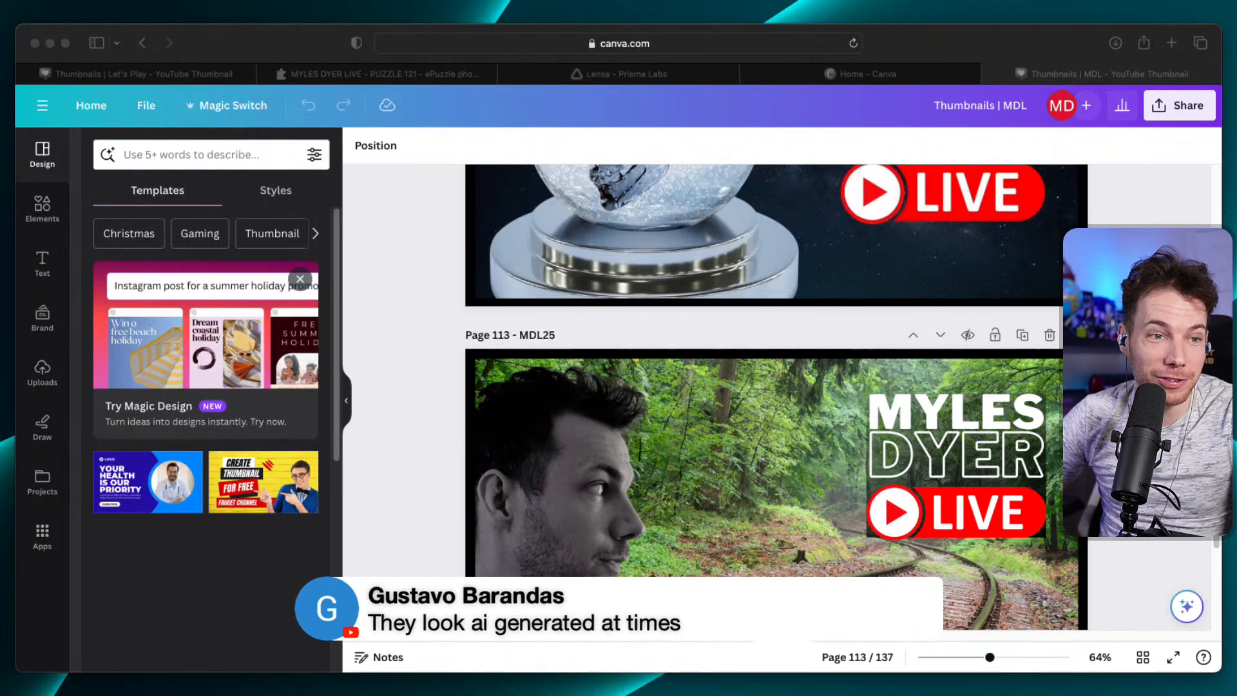
pyautogui.scroll(10, 776, 396)
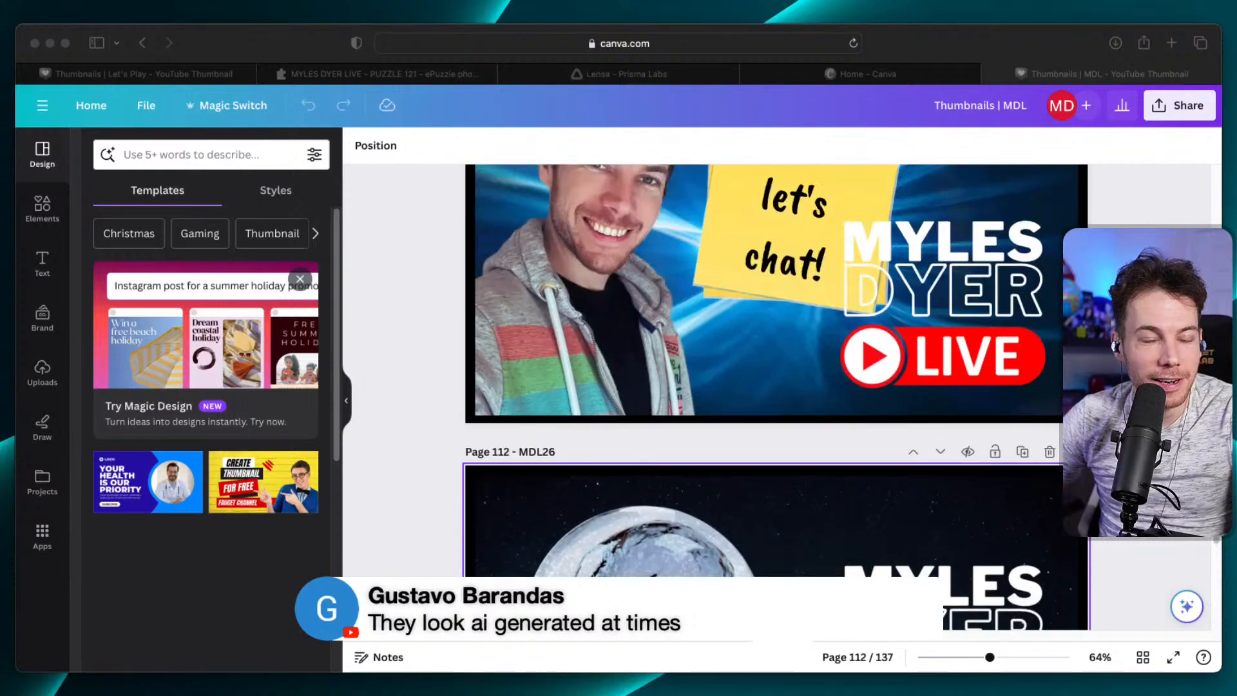
pyautogui.scroll(9, 777, 387)
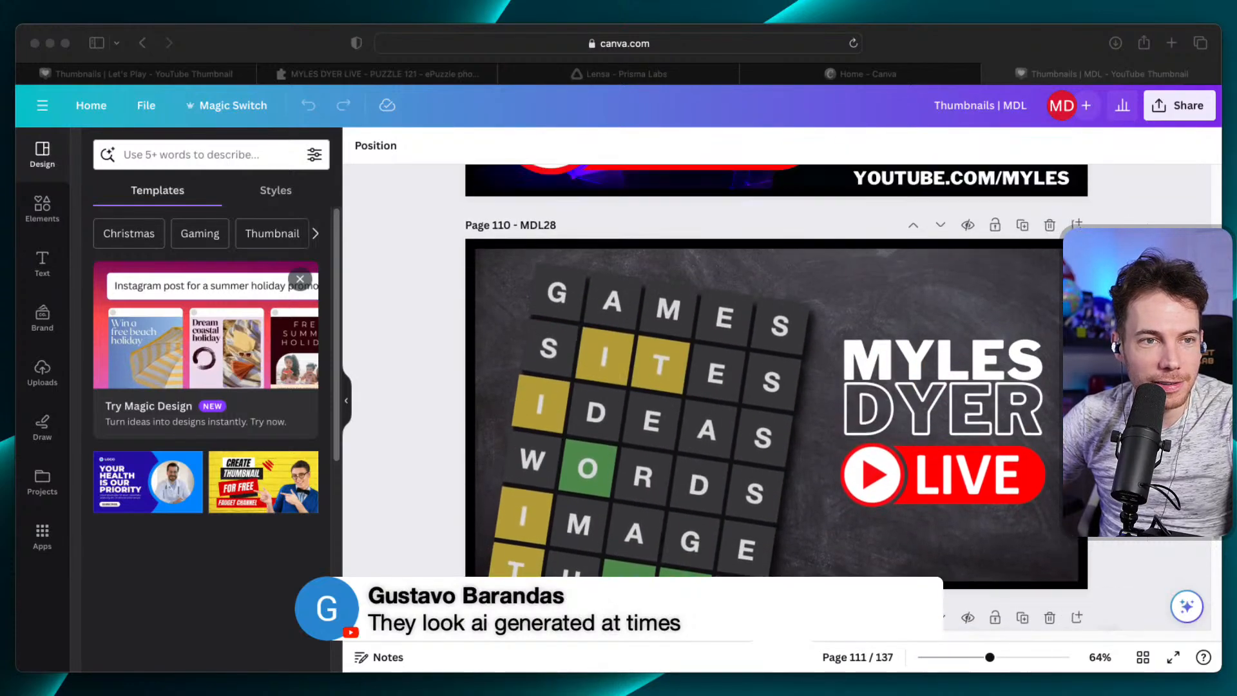
pyautogui.scroll(13, 777, 396)
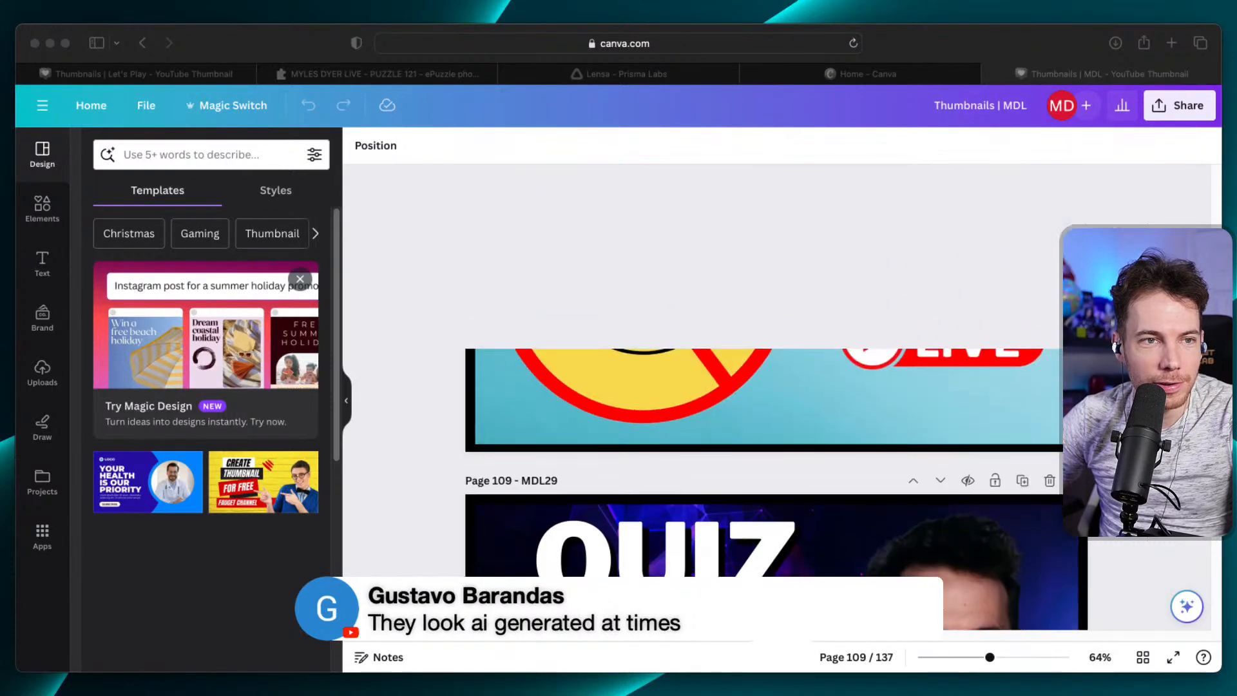
pyautogui.scroll(13, 776, 396)
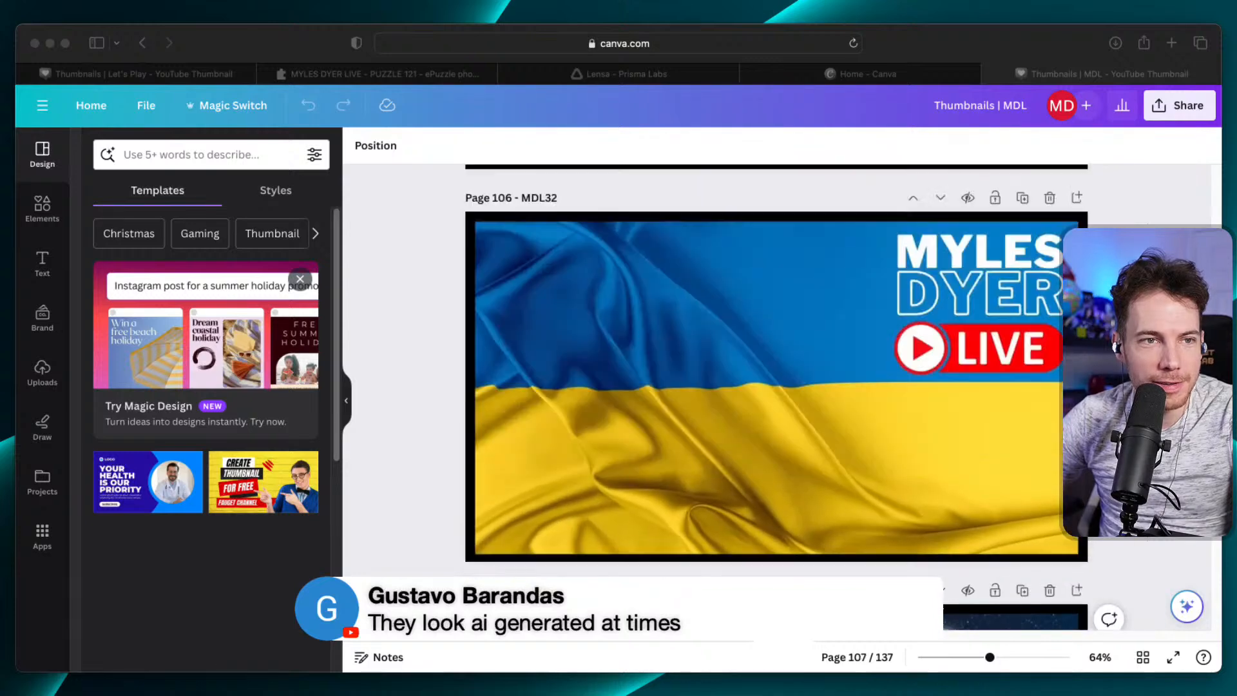
pyautogui.scroll(12, 777, 396)
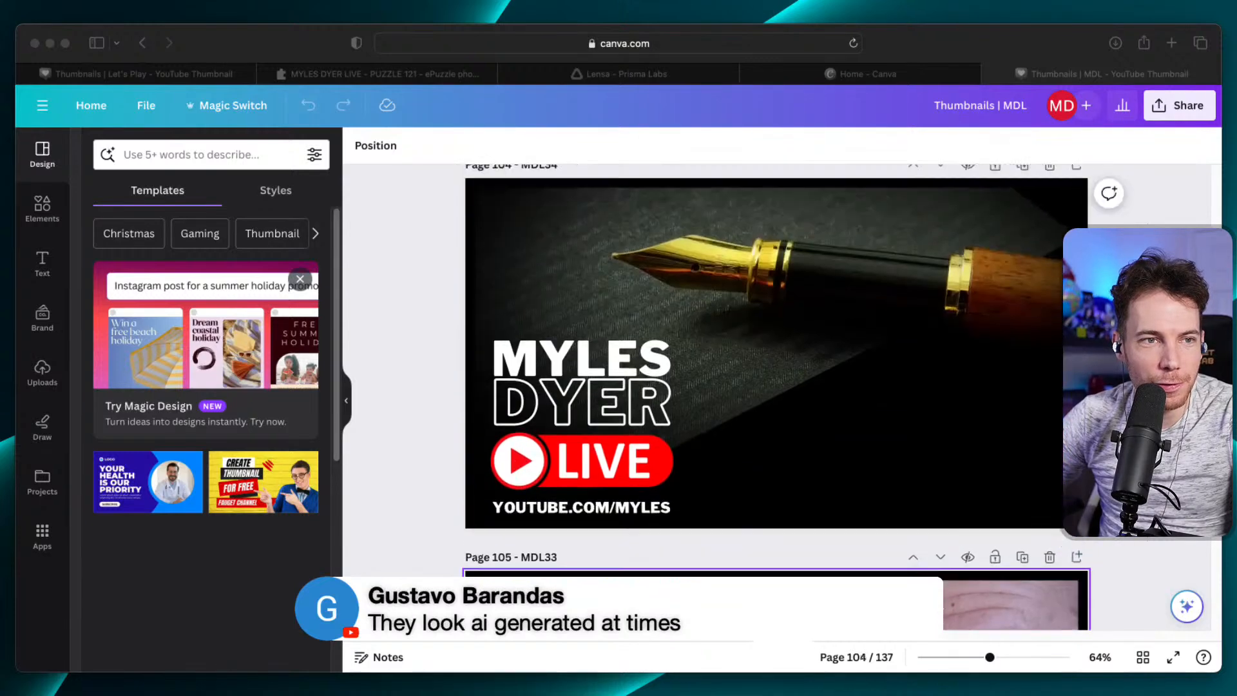
# Revisit the radar-themed MDL33 thumbnail and compare it with the fountain-pen MDL34 thumbnail.
pyautogui.scroll(-7, 776, 396)
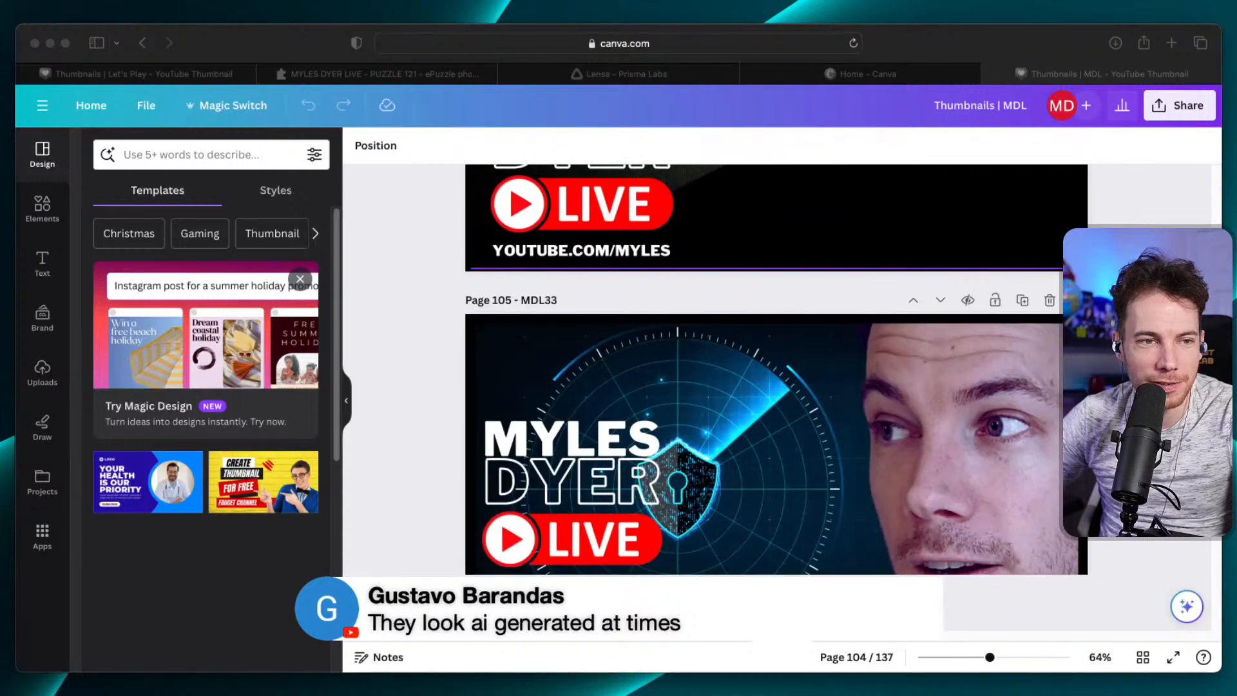
pyautogui.scroll(6, 777, 396)
pyautogui.scroll(10, 776, 396)
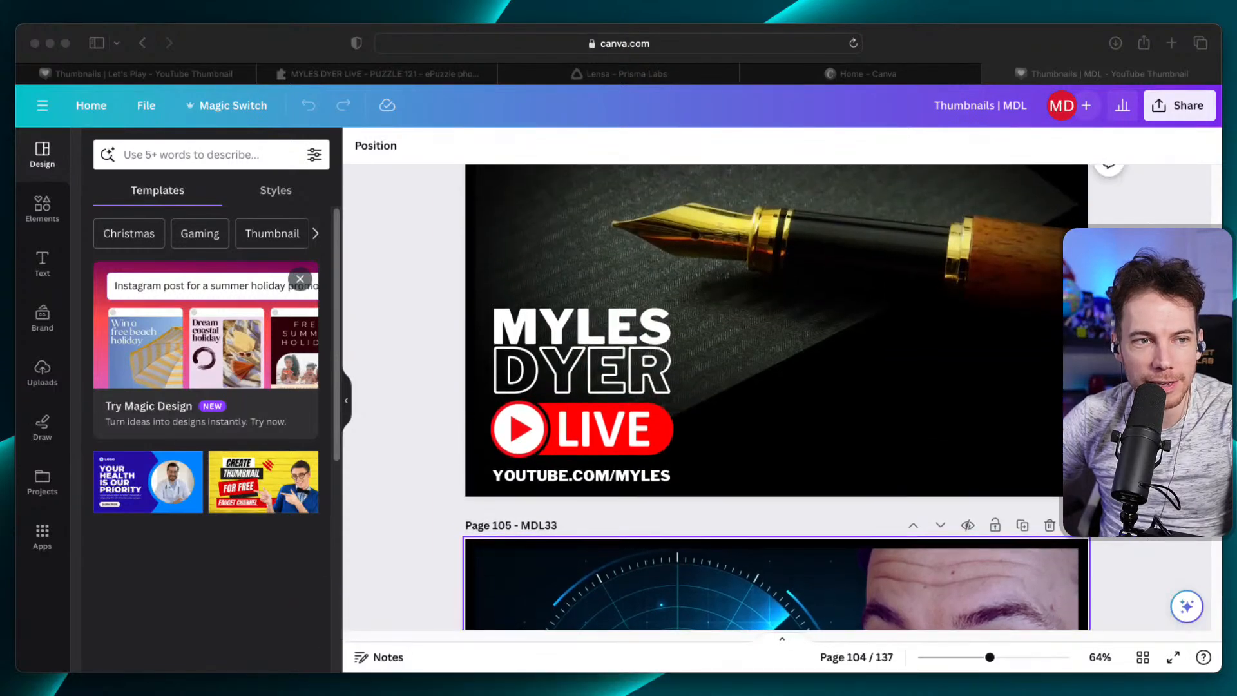
pyautogui.scroll(-8, 777, 396)
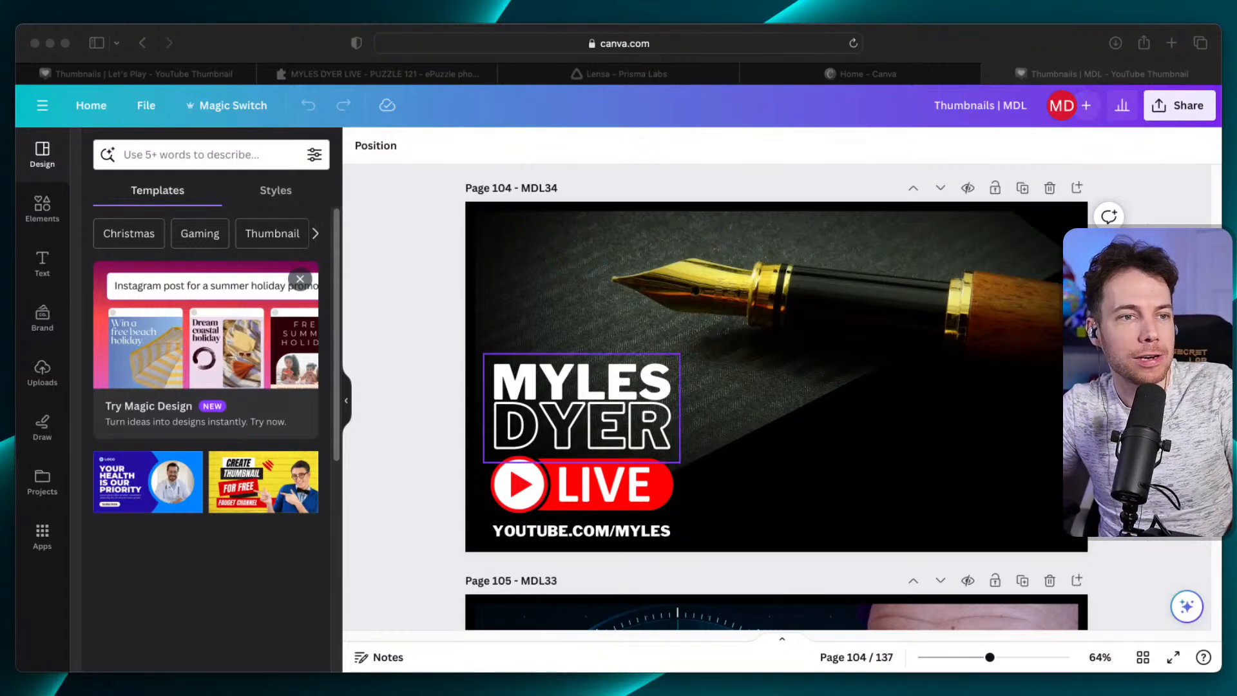
pyautogui.scroll(2, 776, 397)
# Examine the livestream thumbnails from MDL36 (New Show!?) on page 102 through MDL43 on page 95.
pyautogui.scroll(10, 776, 396)
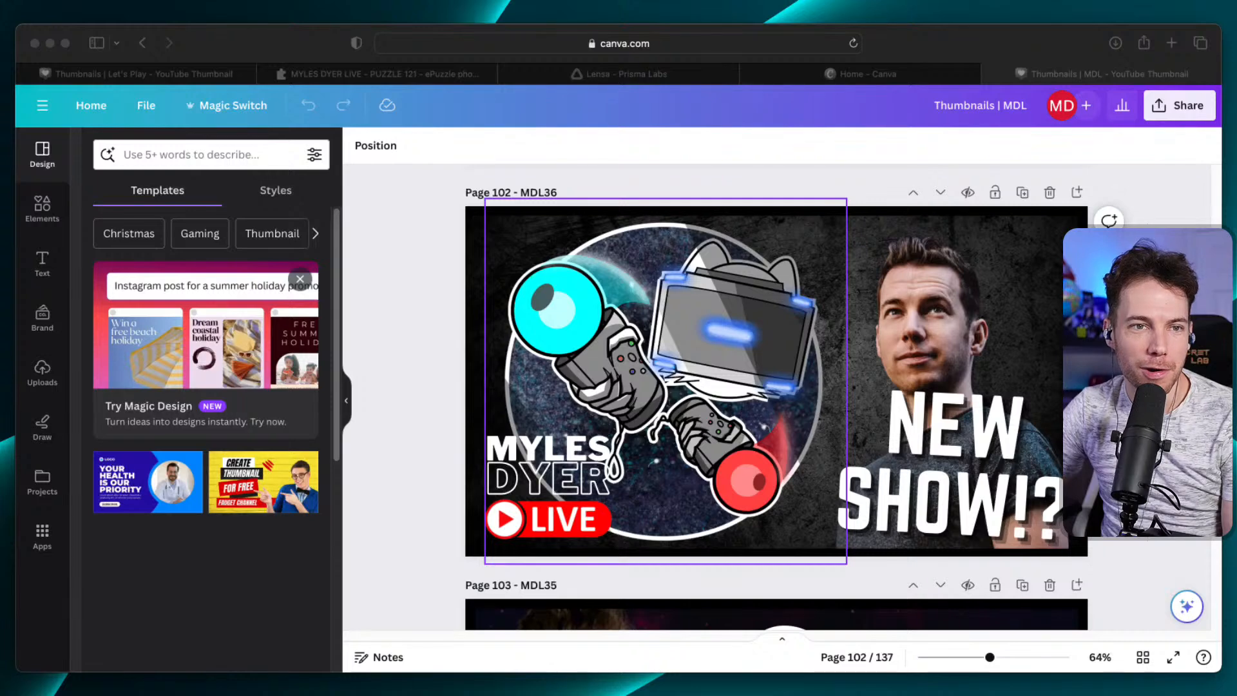
pyautogui.scroll(5, 777, 396)
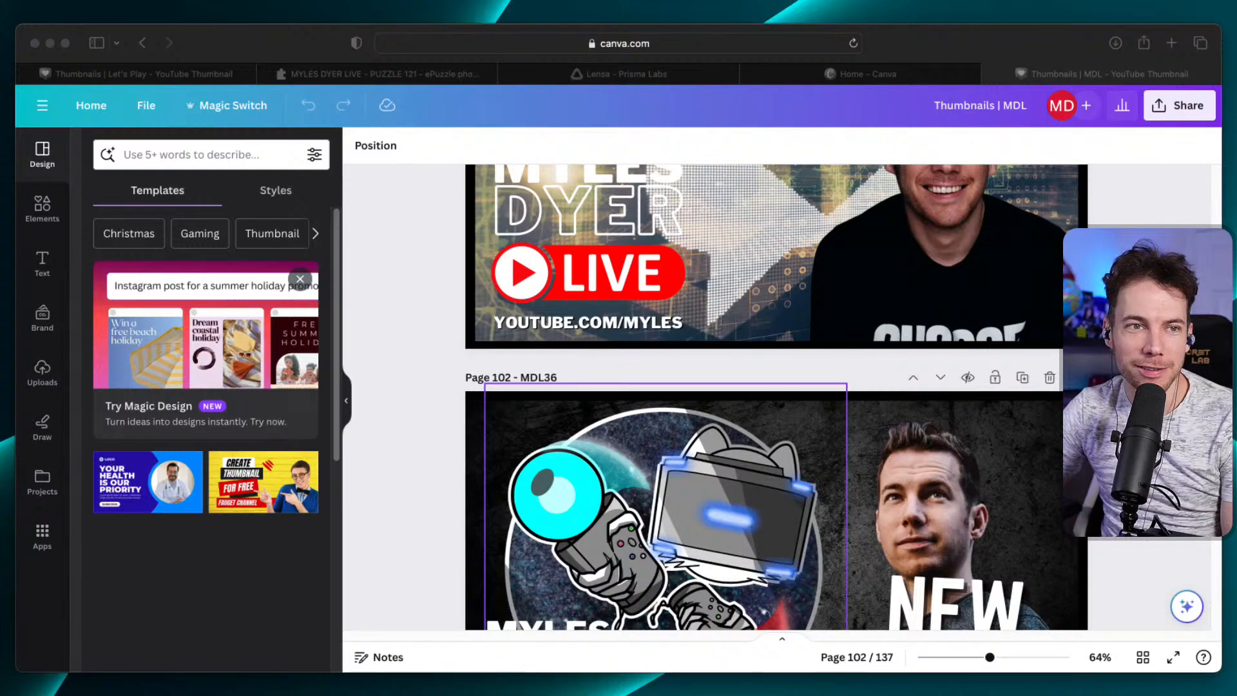
pyautogui.scroll(1, 776, 396)
pyautogui.scroll(-4, 776, 396)
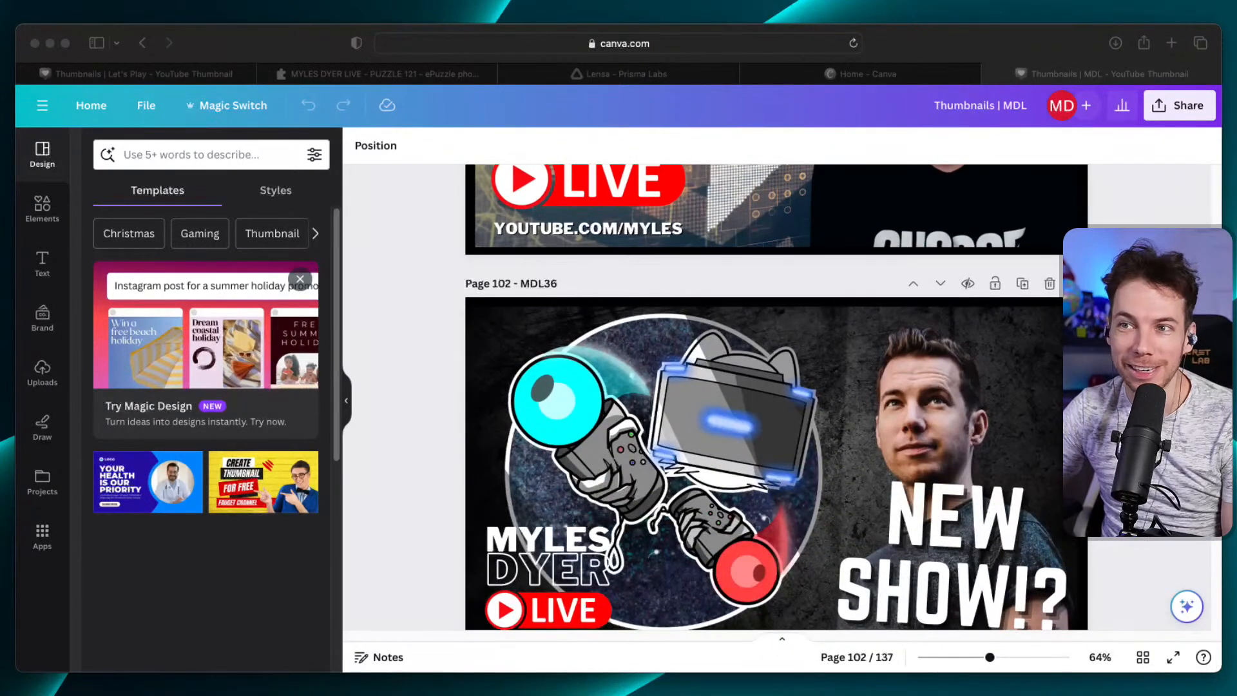
pyautogui.scroll(10, 776, 396)
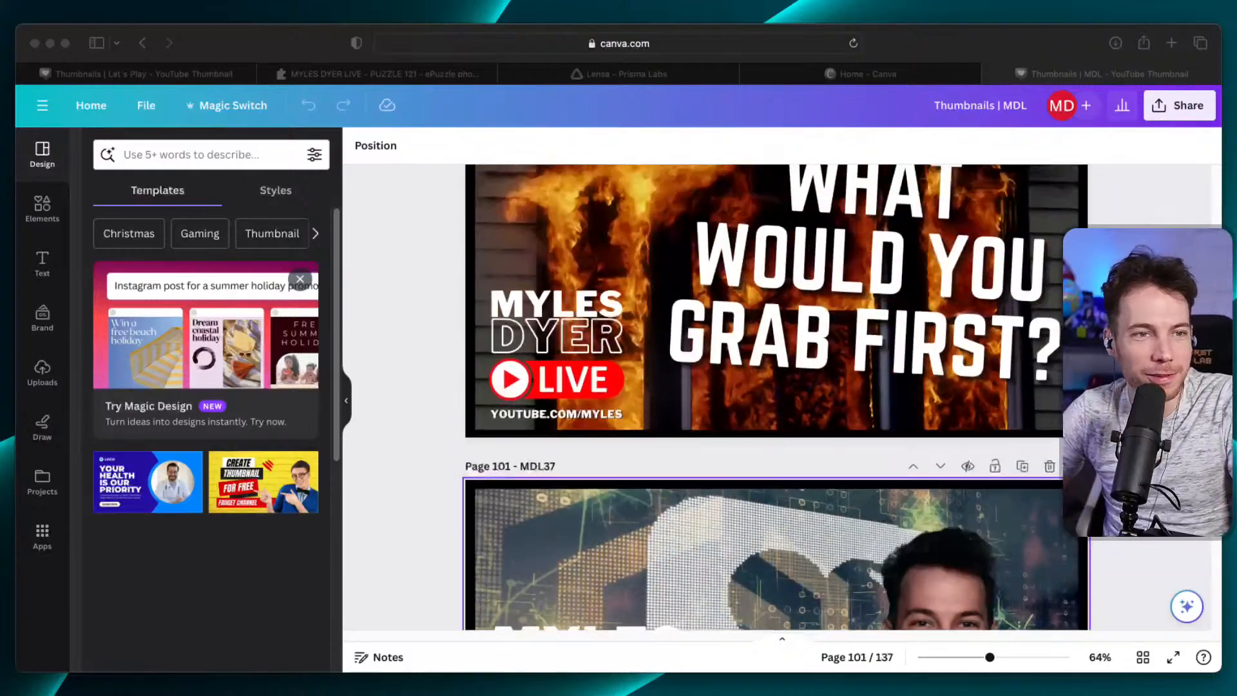
pyautogui.scroll(5, 777, 396)
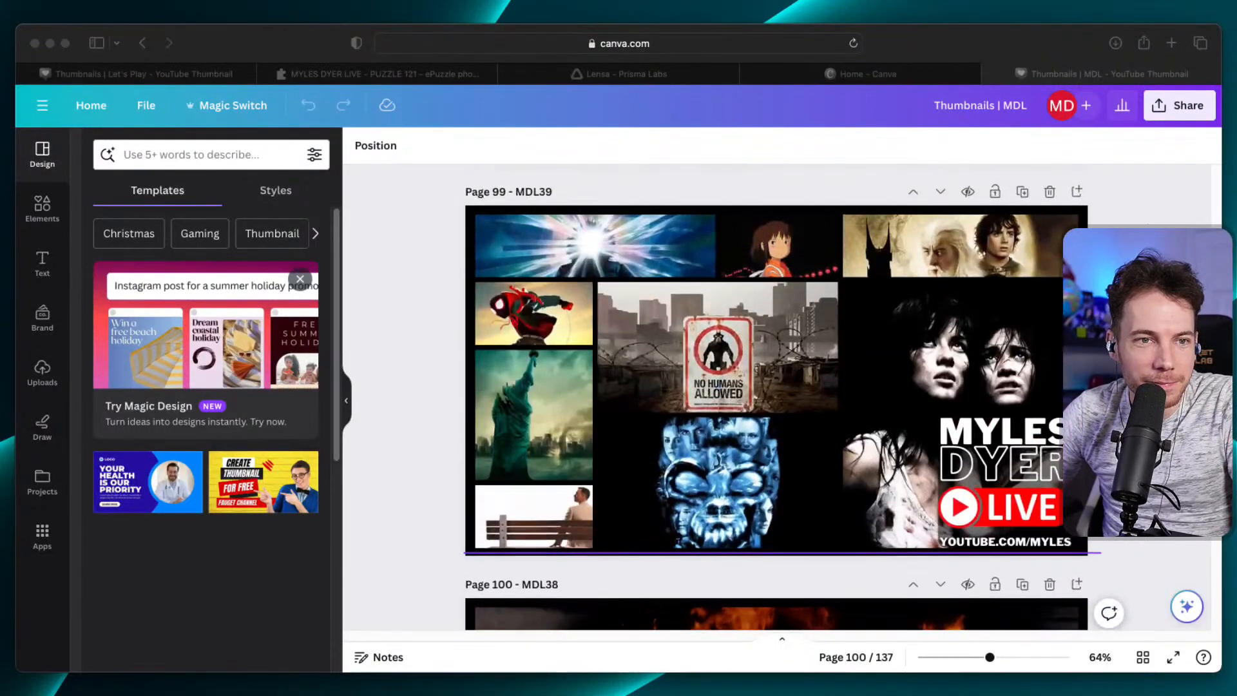
pyautogui.scroll(9, 776, 397)
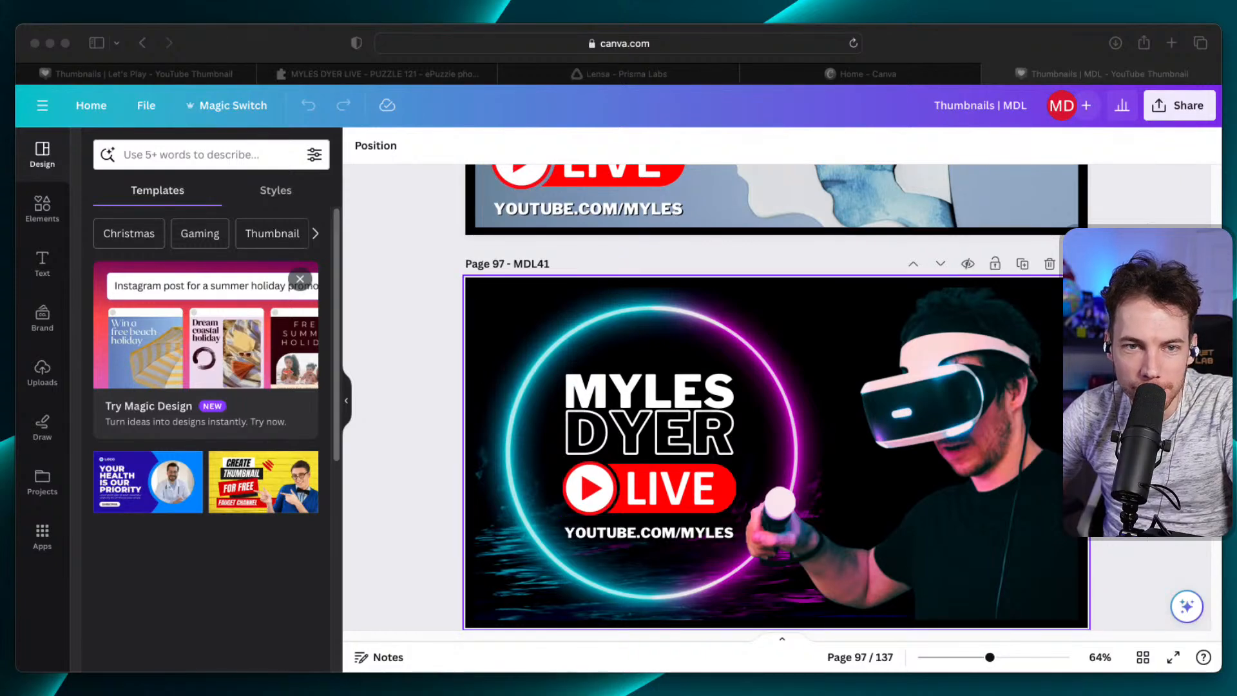
pyautogui.scroll(4, 777, 396)
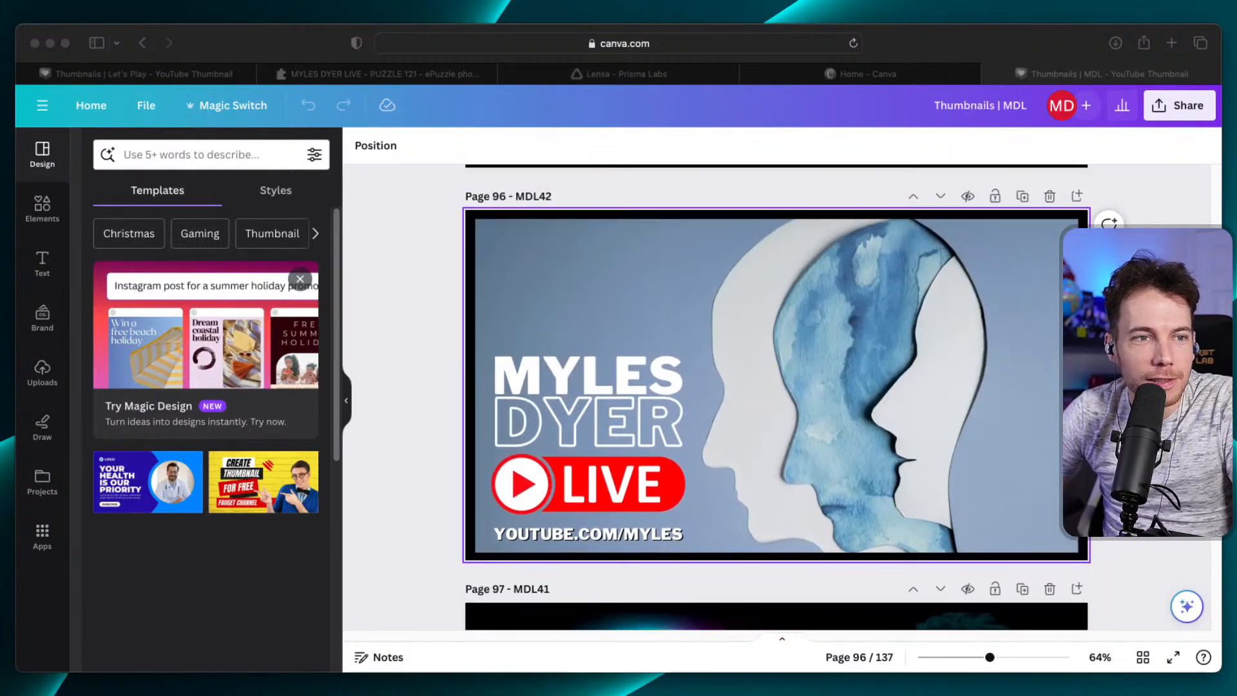
pyautogui.scroll(9, 777, 396)
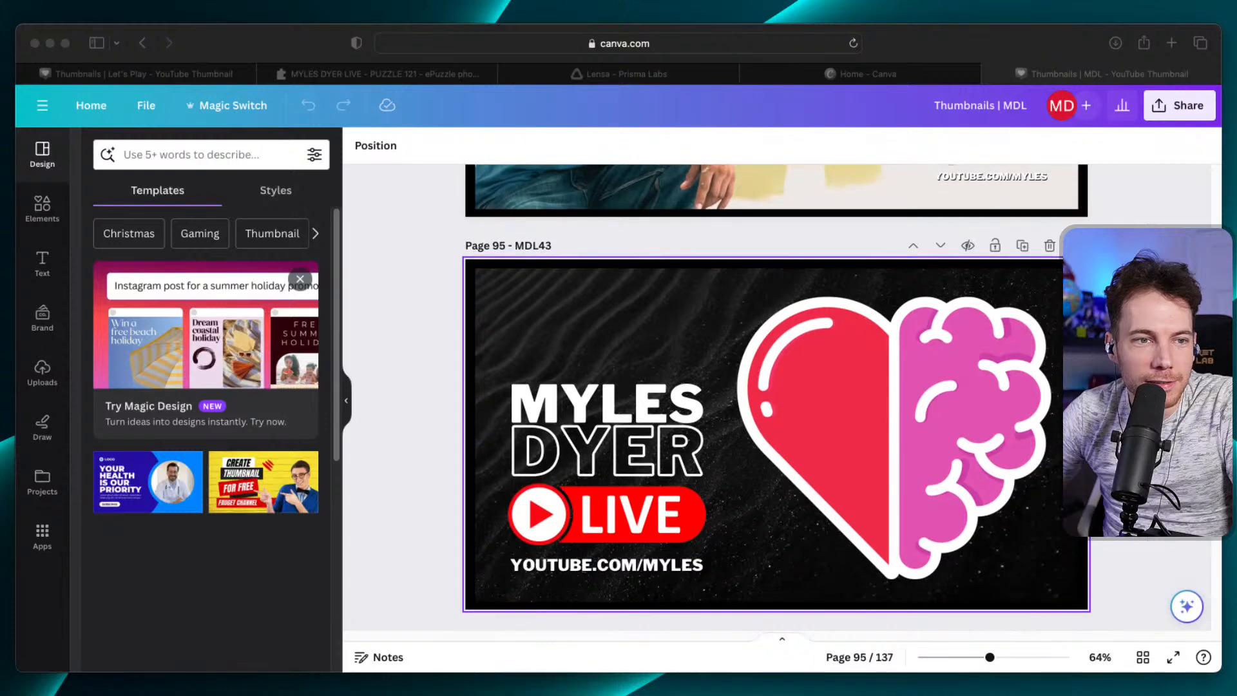
# Compare the MDL44 rebrand thumbnail on page 94 with the numbered #45 May 2022 Q&A thumbnail on page 93.
pyautogui.scroll(1, 777, 396)
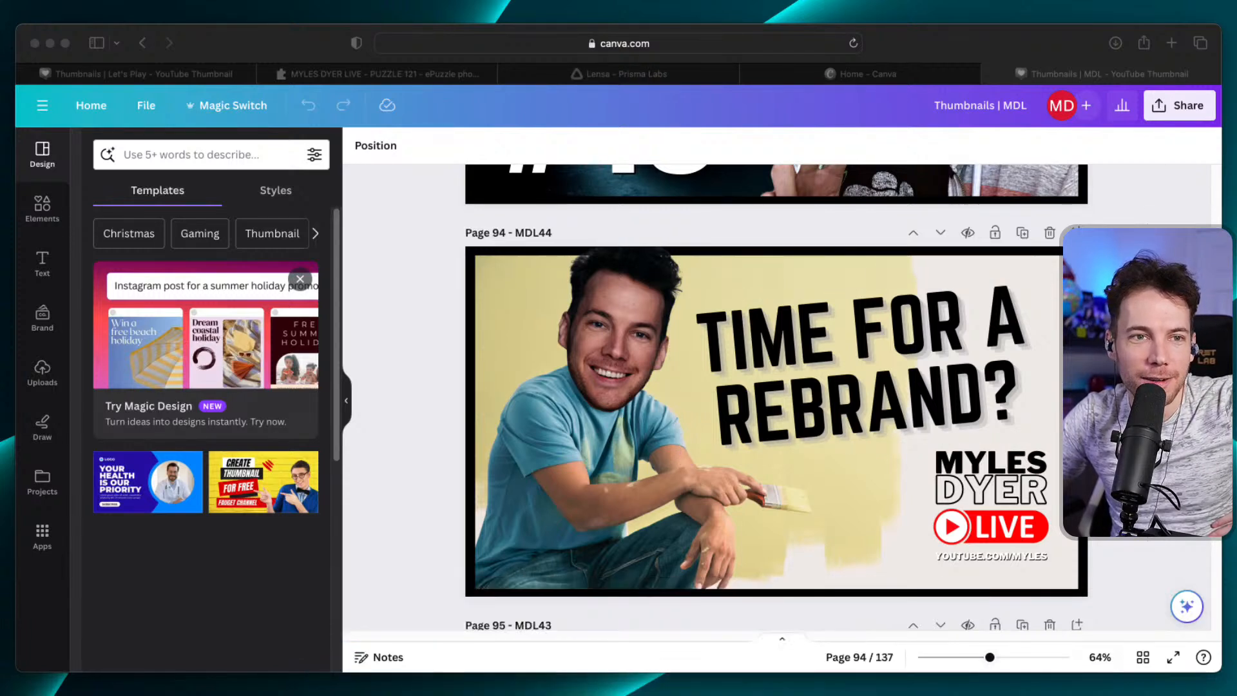
pyautogui.scroll(6, 776, 397)
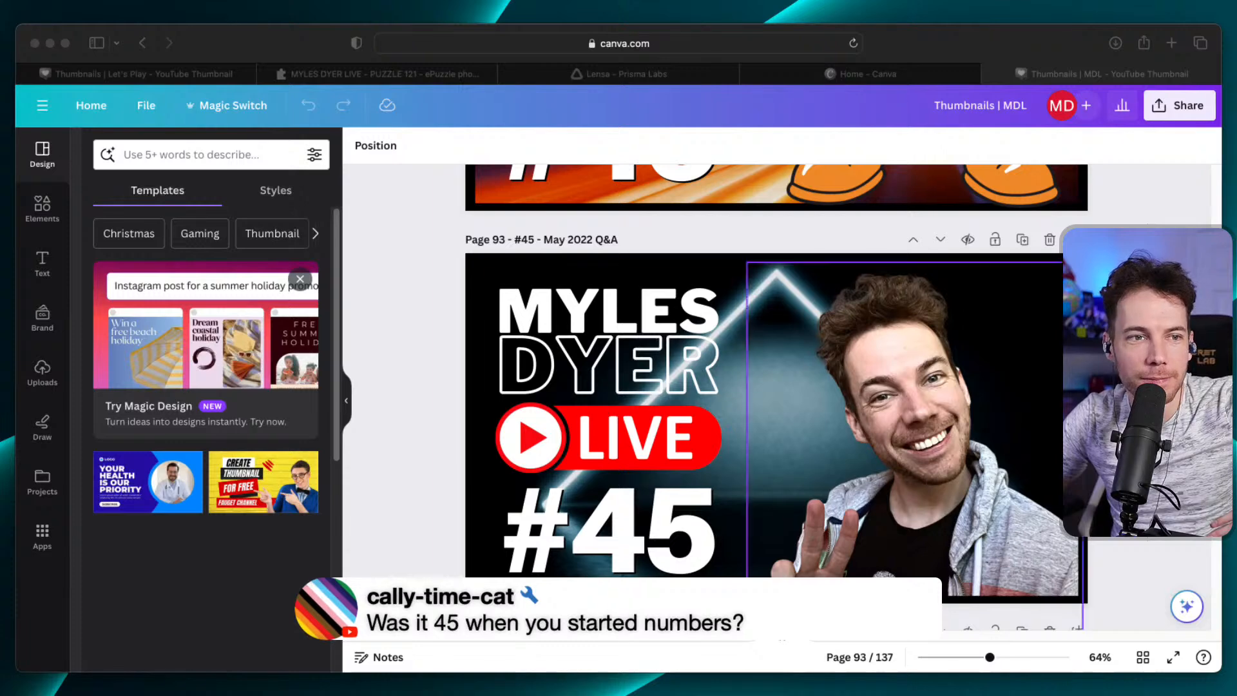
pyautogui.scroll(-5, 776, 398)
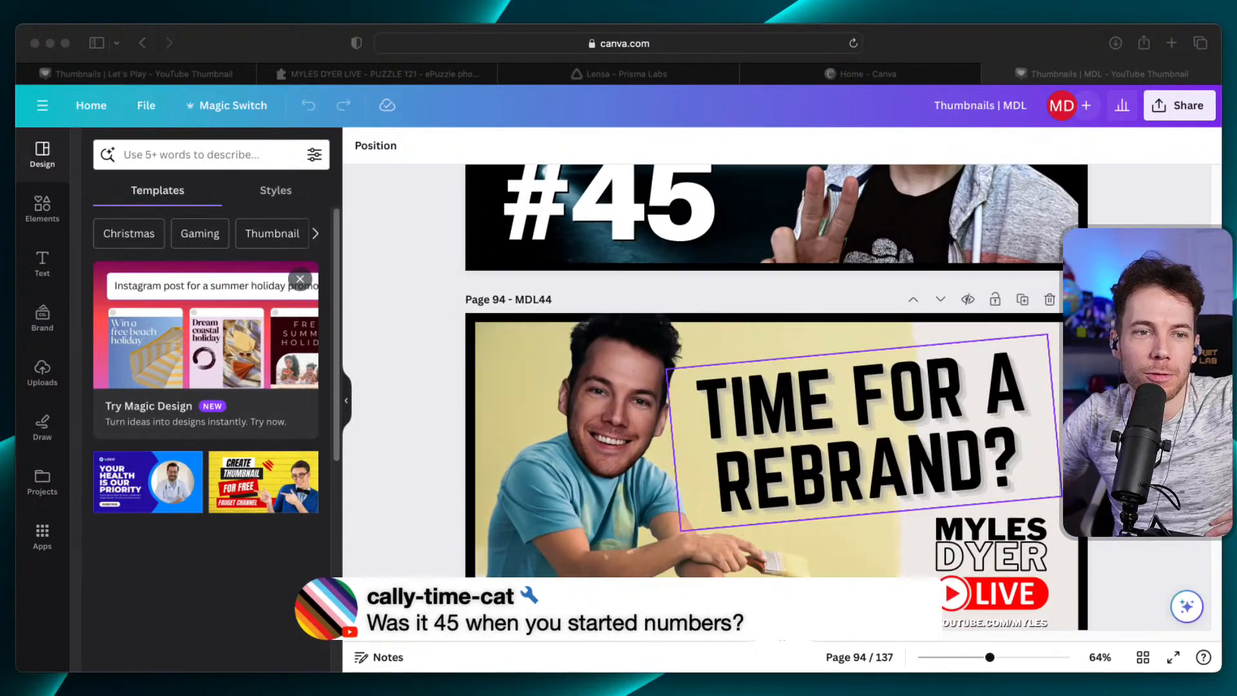
pyautogui.scroll(5, 776, 397)
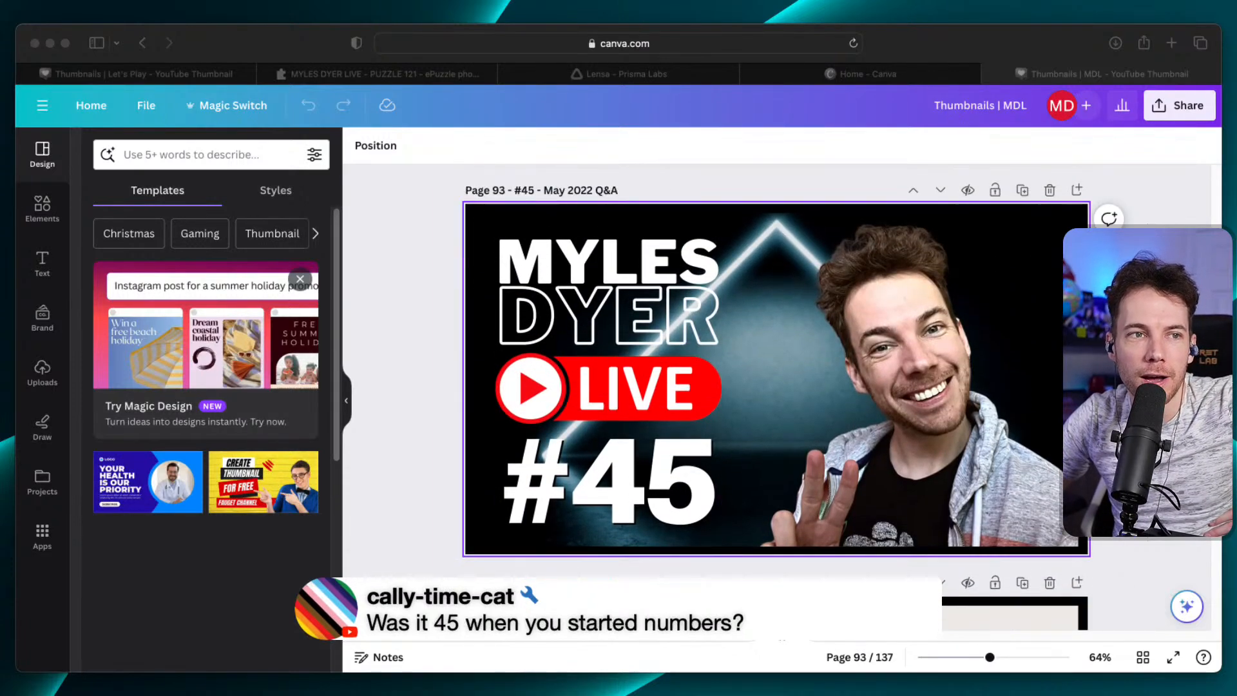
pyautogui.scroll(-1, 776, 398)
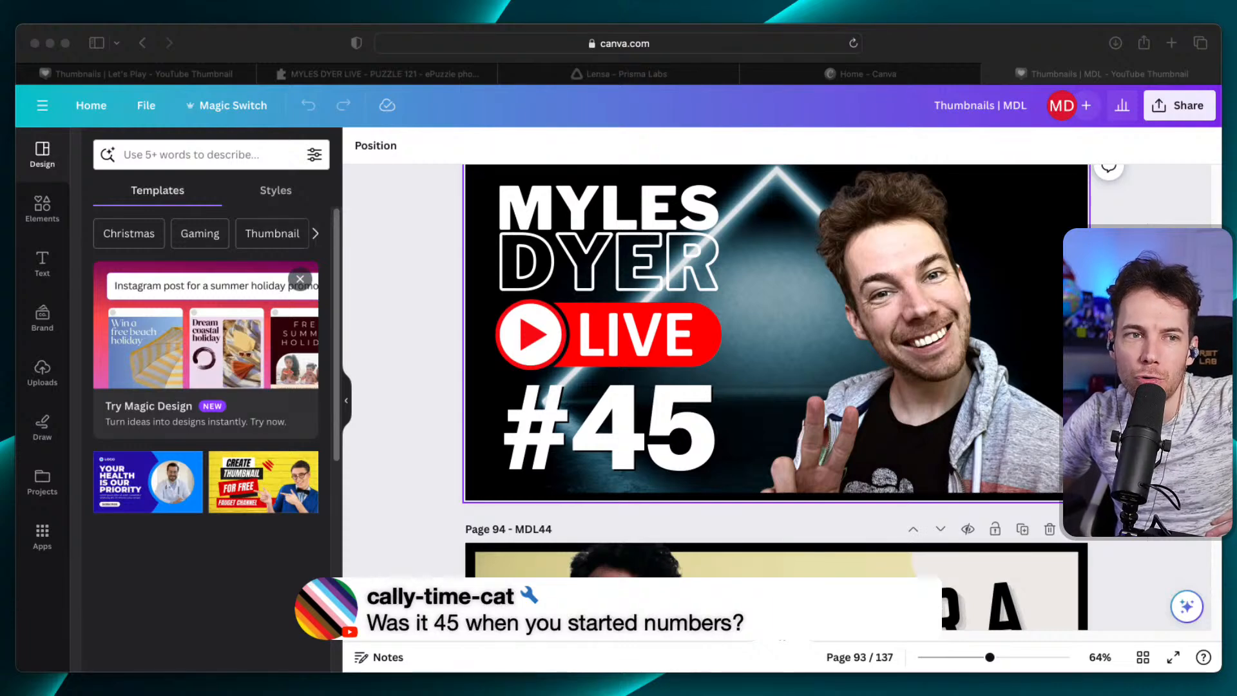
pyautogui.scroll(-4, 777, 397)
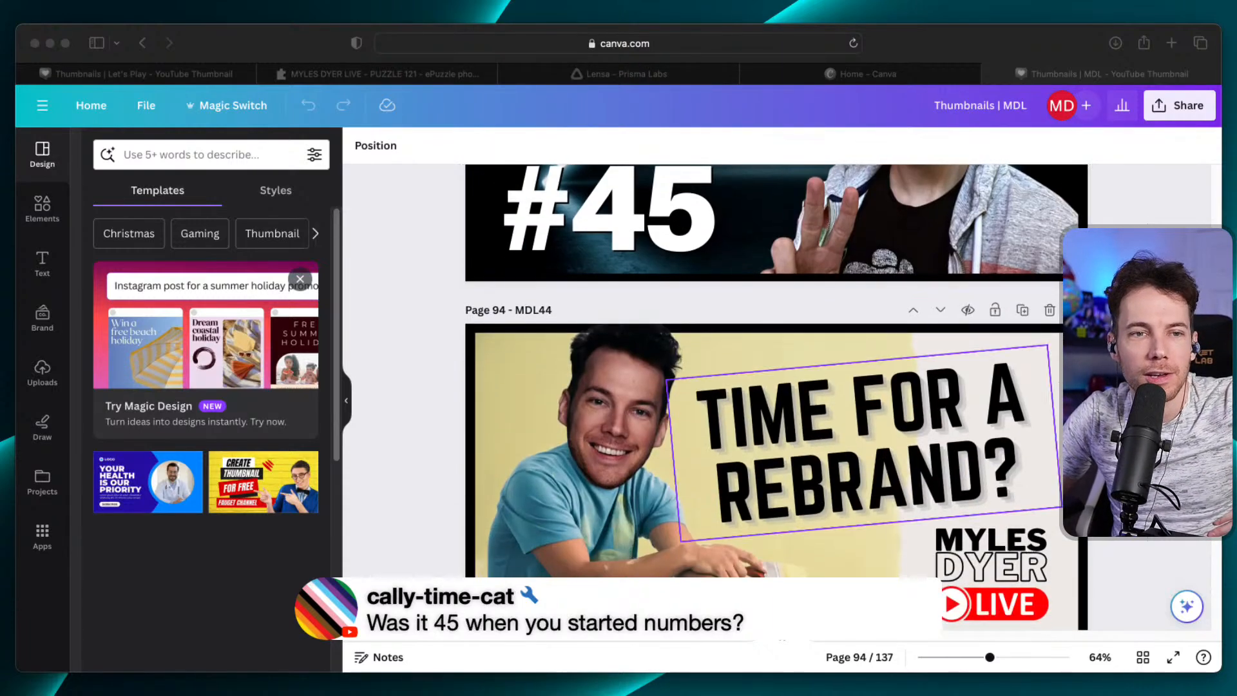
pyautogui.scroll(5, 776, 398)
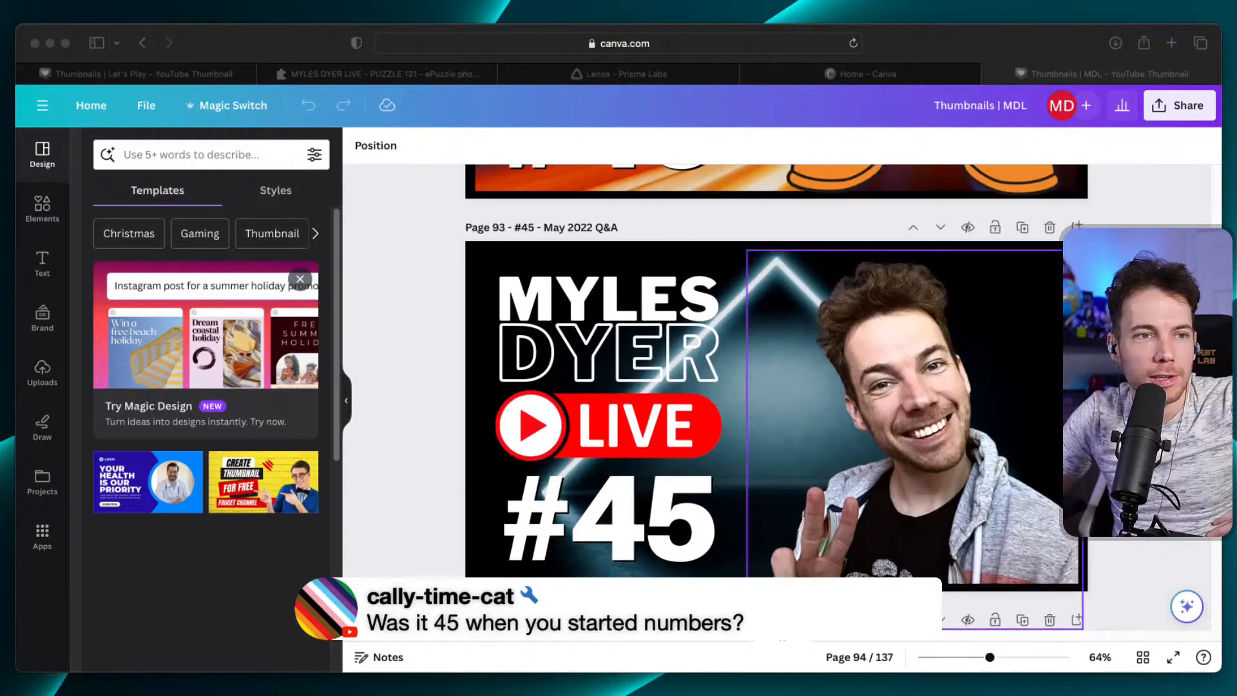
# Examine the numbered livestream thumbnails from #45 on page 93 through #51 (Mystery Hour) on page 87.
pyautogui.scroll(8, 776, 397)
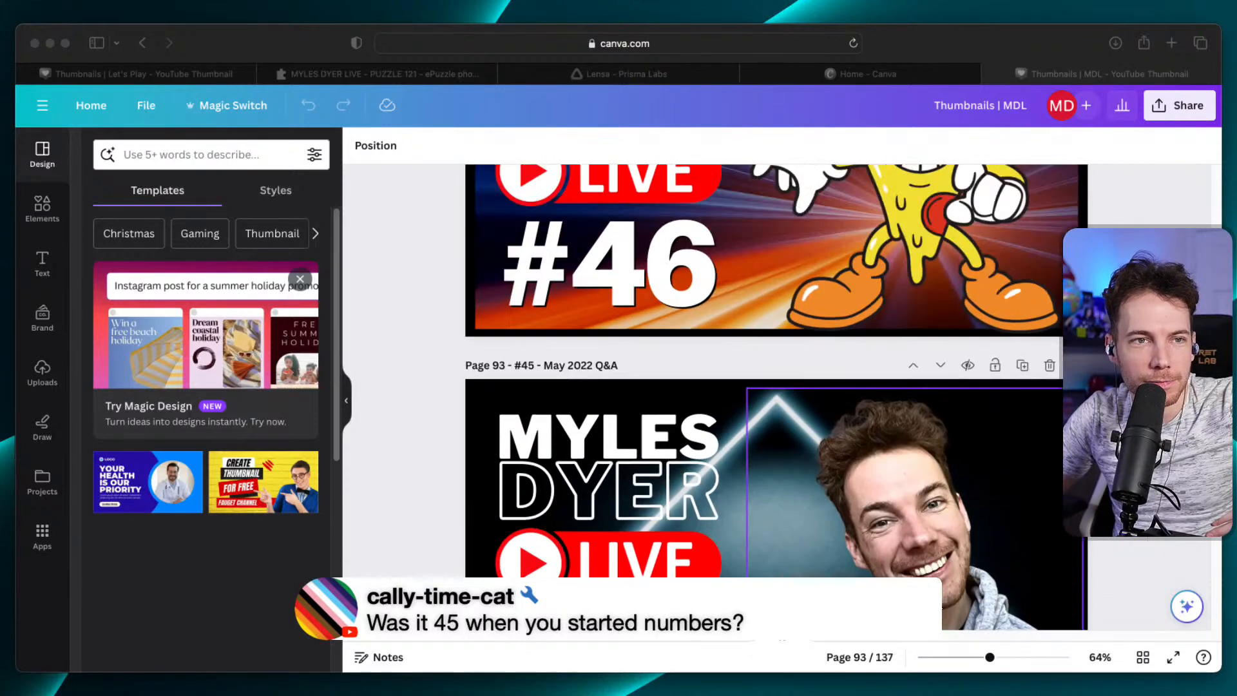
pyautogui.scroll(-2, 776, 398)
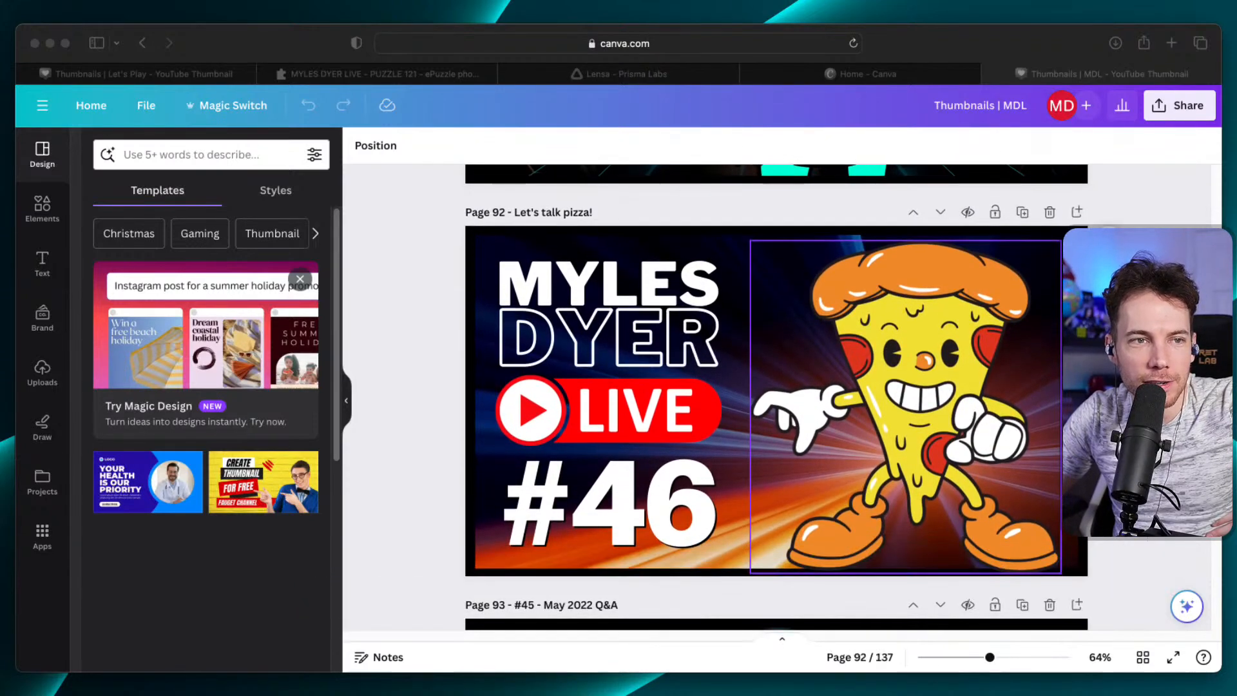
pyautogui.scroll(5, 777, 398)
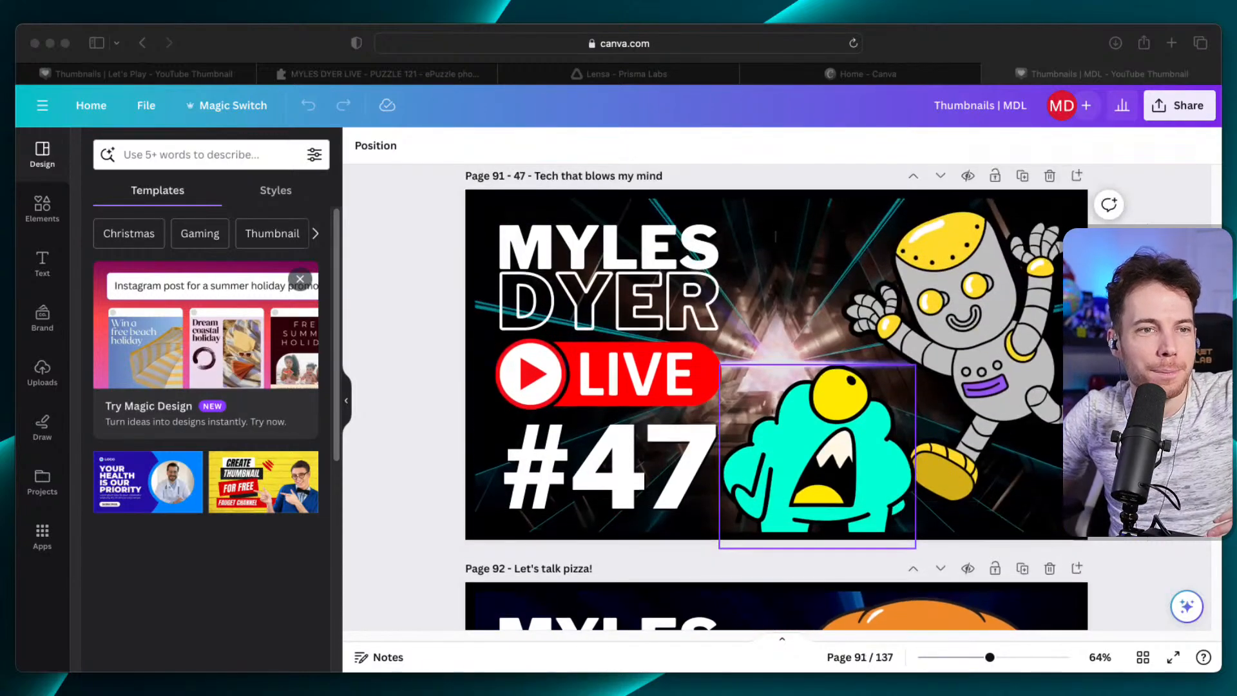
pyautogui.scroll(5, 777, 398)
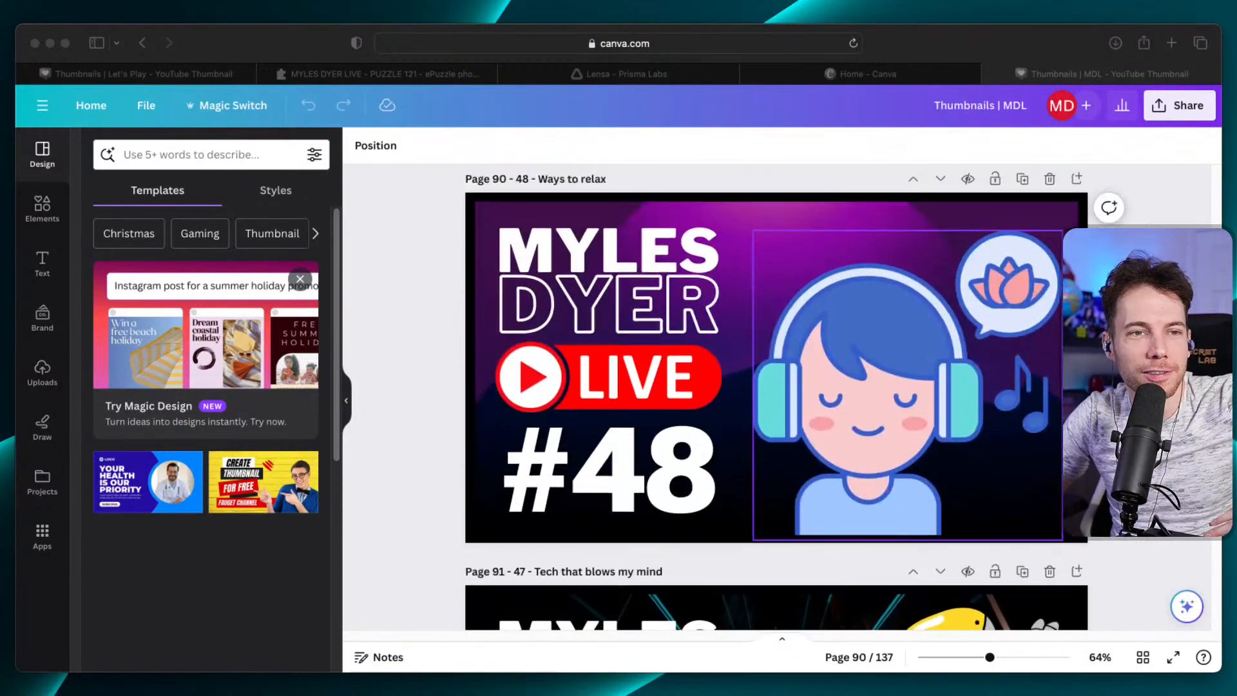
pyautogui.scroll(5, 777, 398)
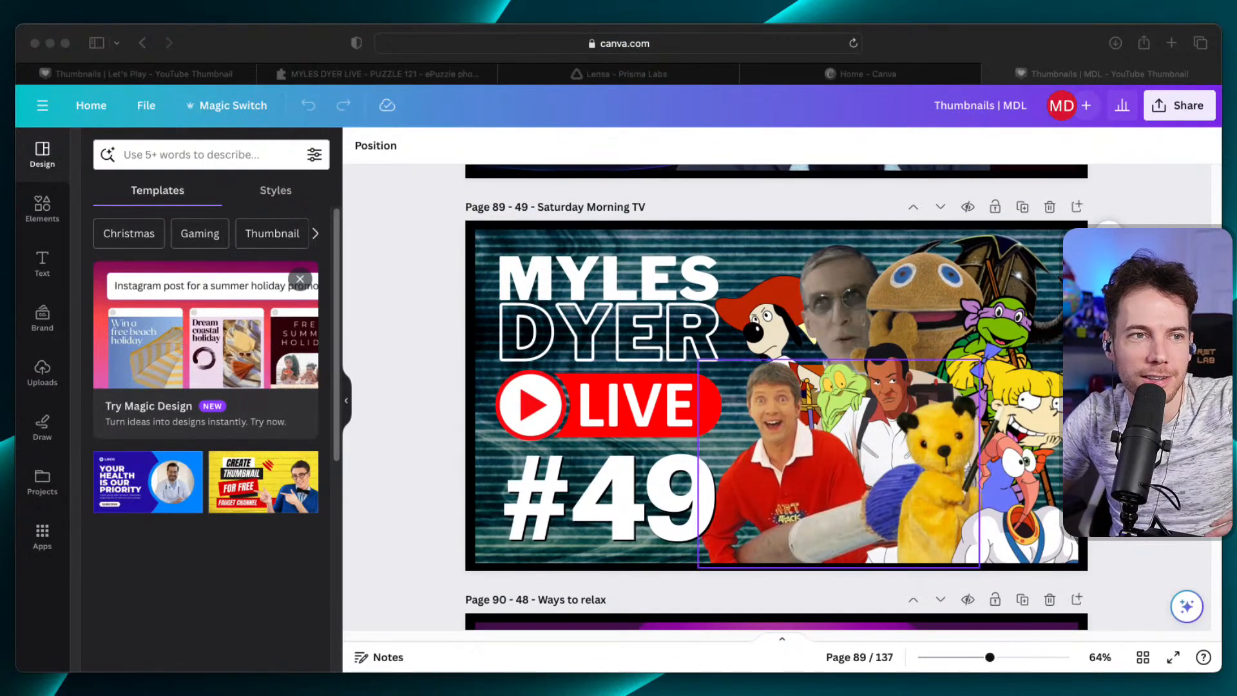
pyautogui.scroll(10, 777, 398)
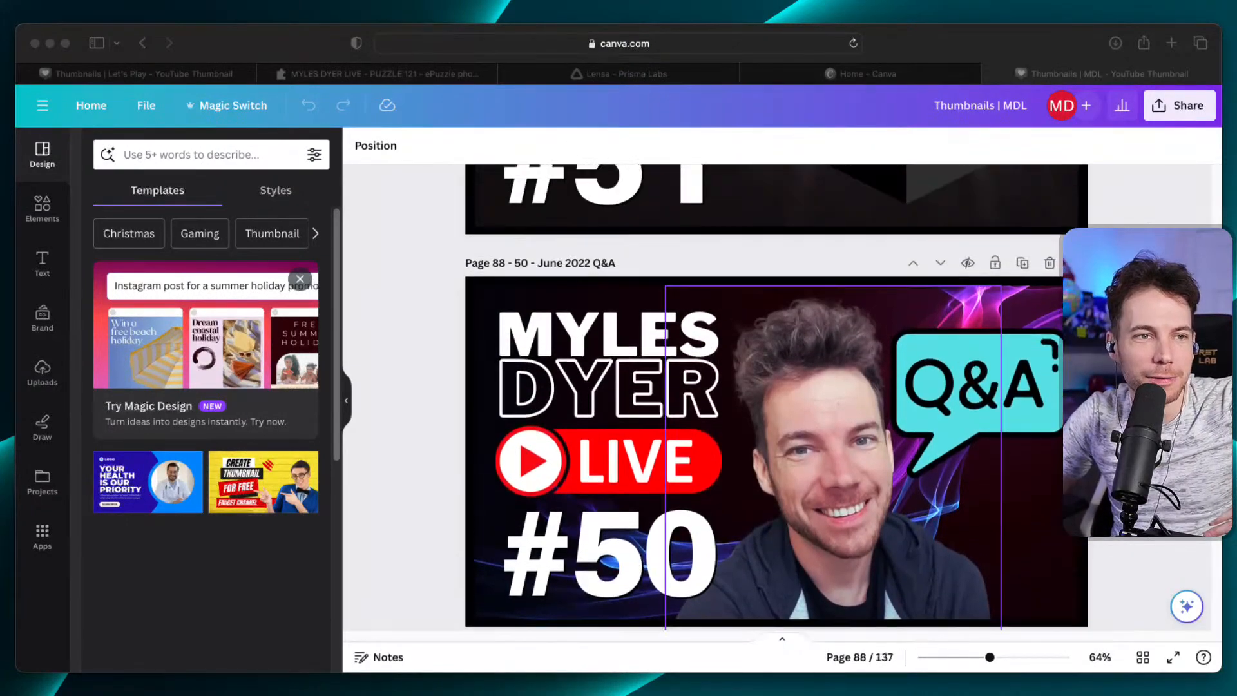
pyautogui.scroll(2, 777, 398)
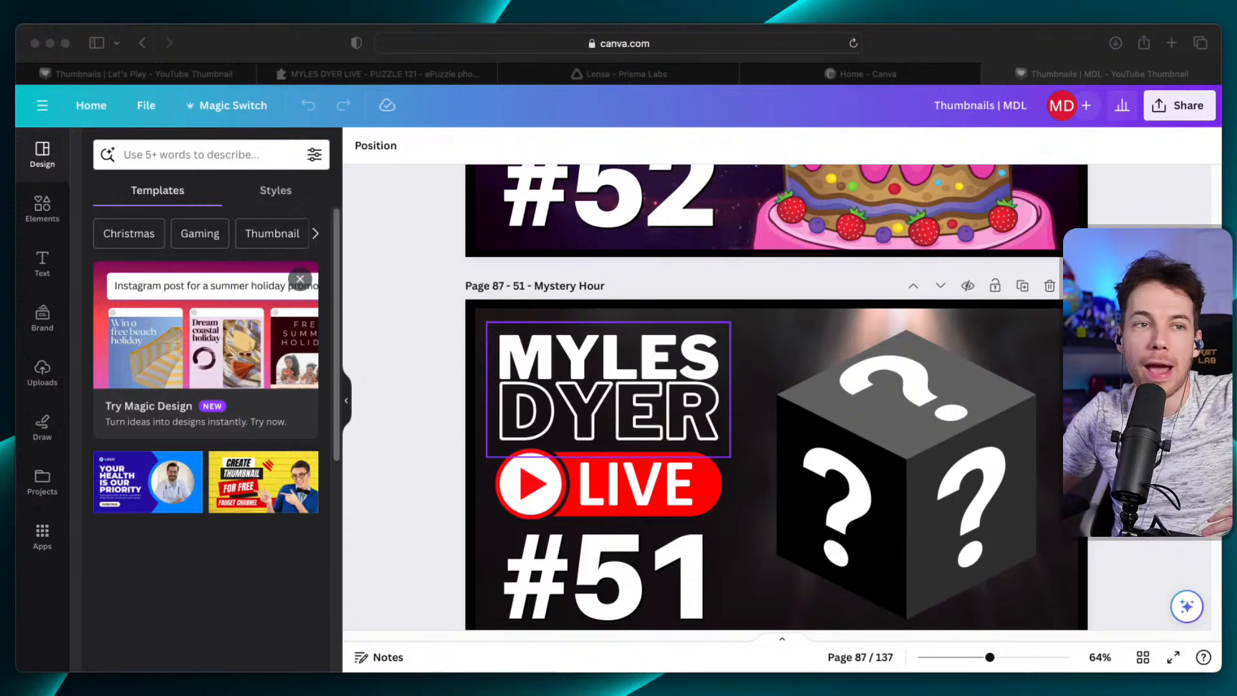
pyautogui.scroll(-2, 776, 398)
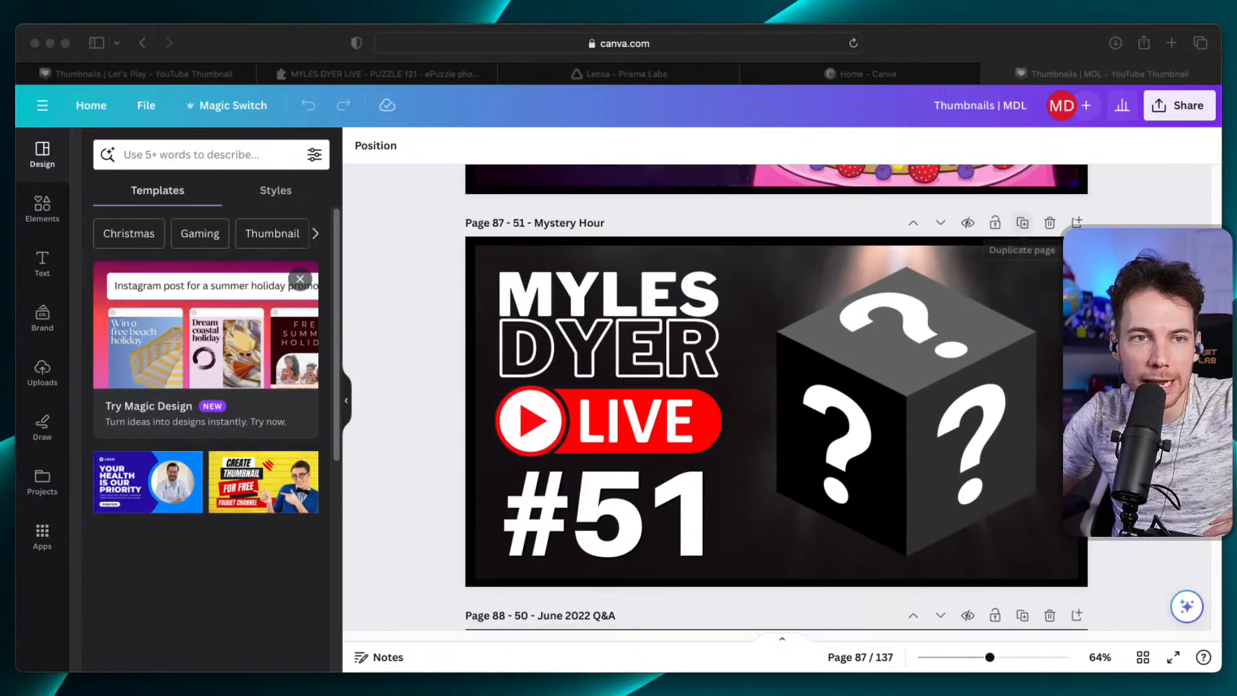
# Duplicate the #51 Mystery Hour thumbnail page and change the copy's episode number to #52.
pyautogui.click(1021, 223)
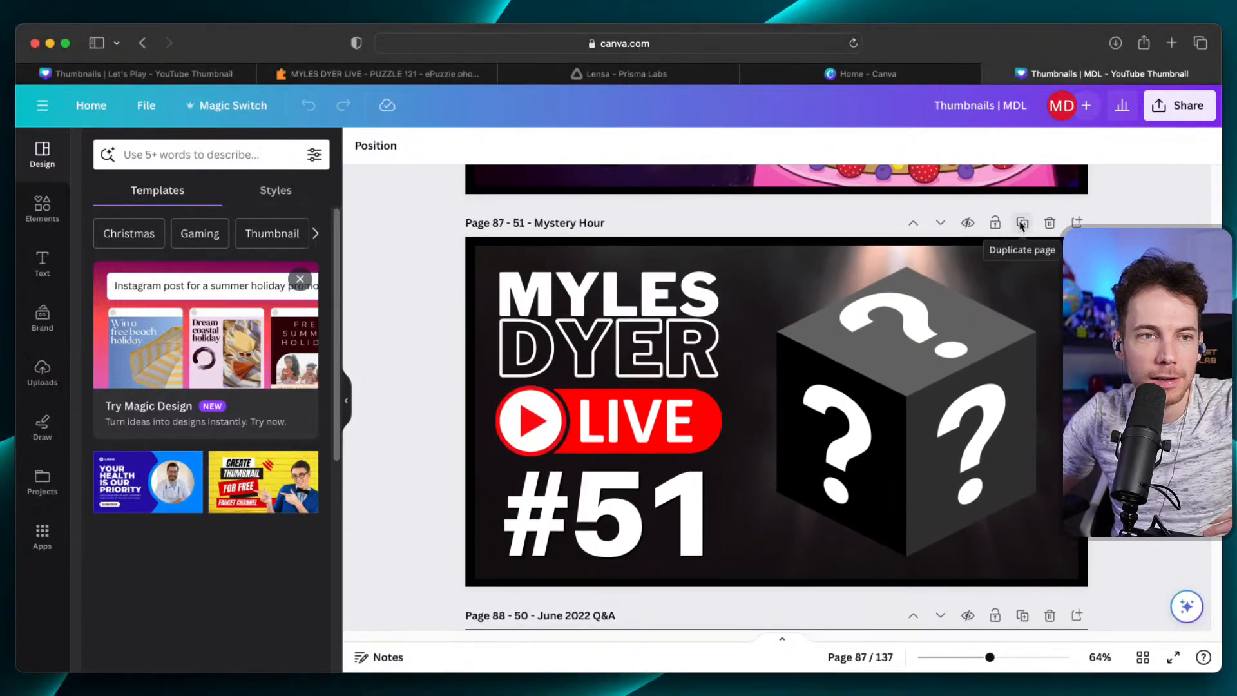
pyautogui.scroll(-3, 992, 420)
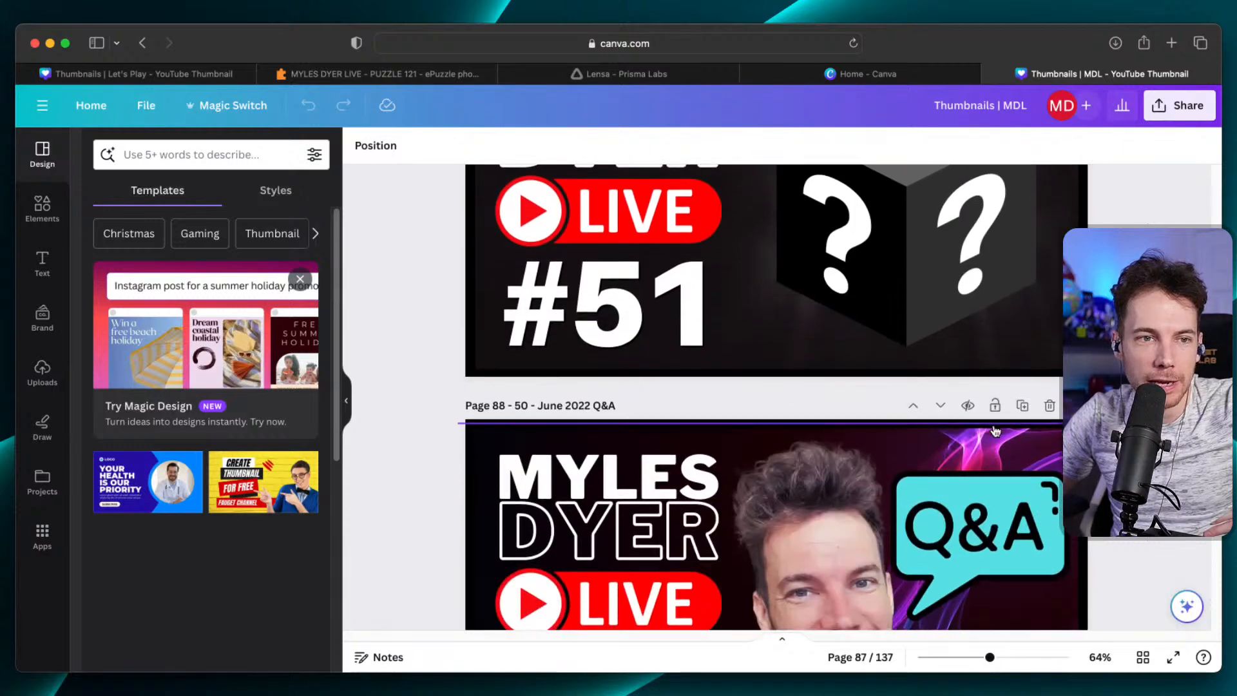
pyautogui.scroll(4, 1021, 286)
pyautogui.click(1023, 283)
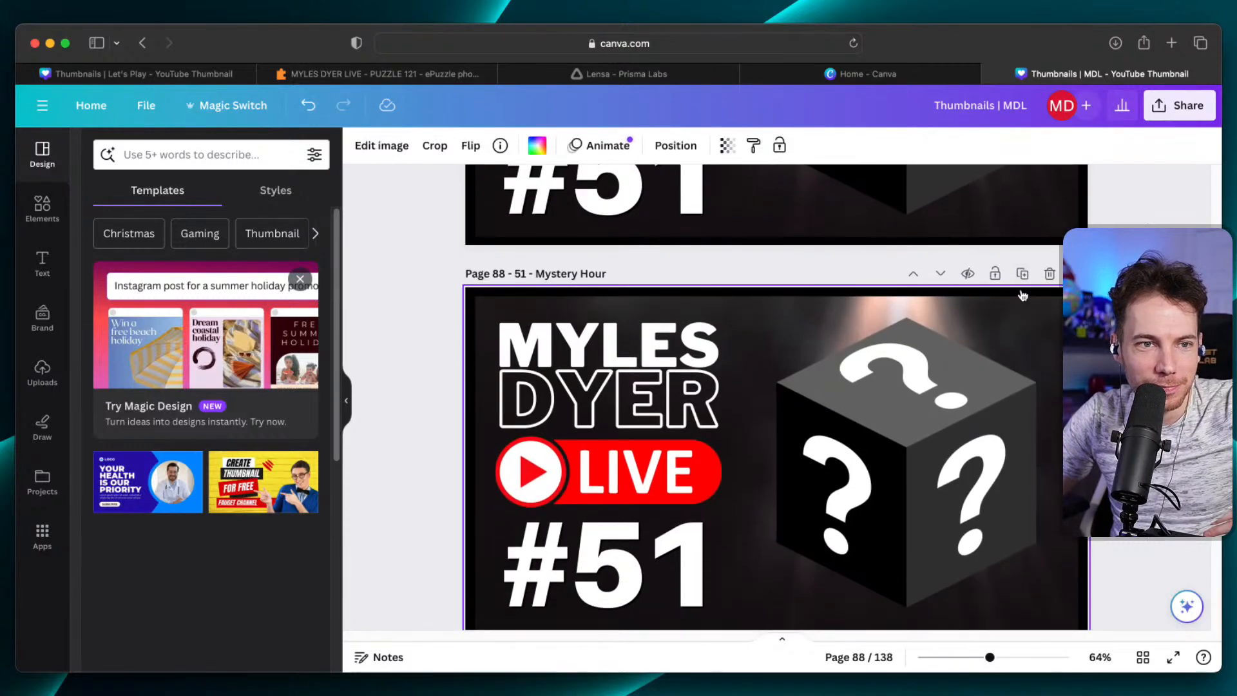
pyautogui.click(658, 531)
pyautogui.moveTo(658, 531); pyautogui.dragTo(712, 555)
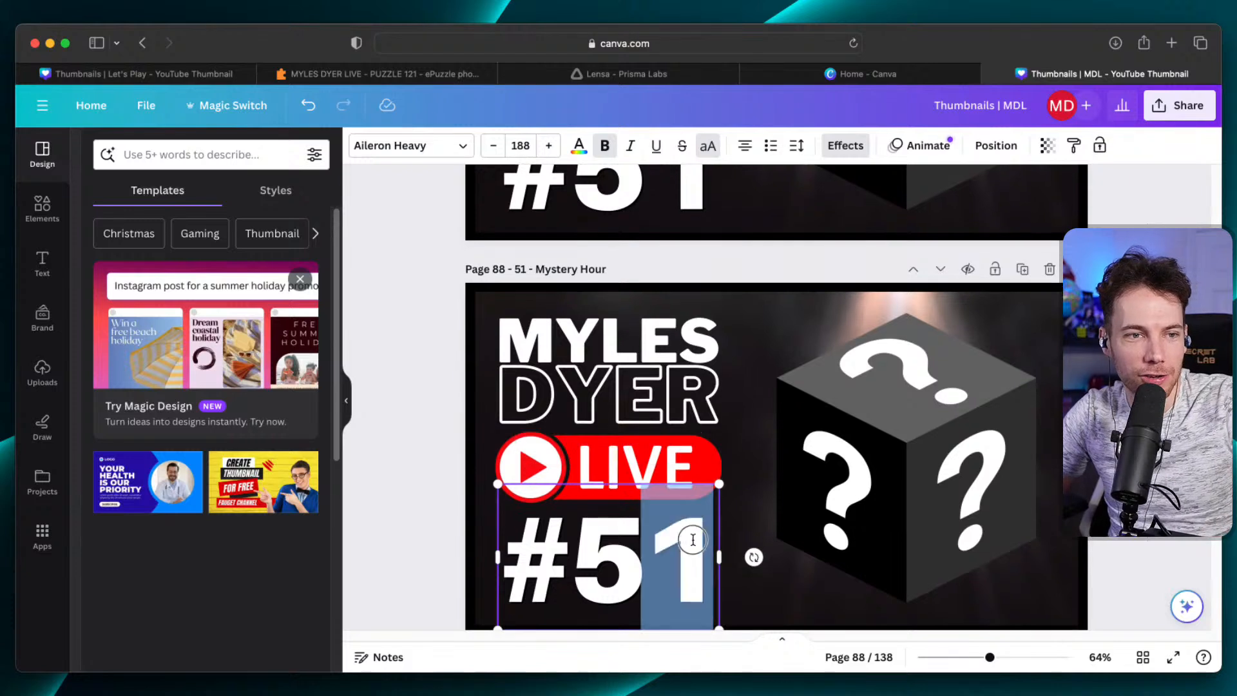
pyautogui.write('2')
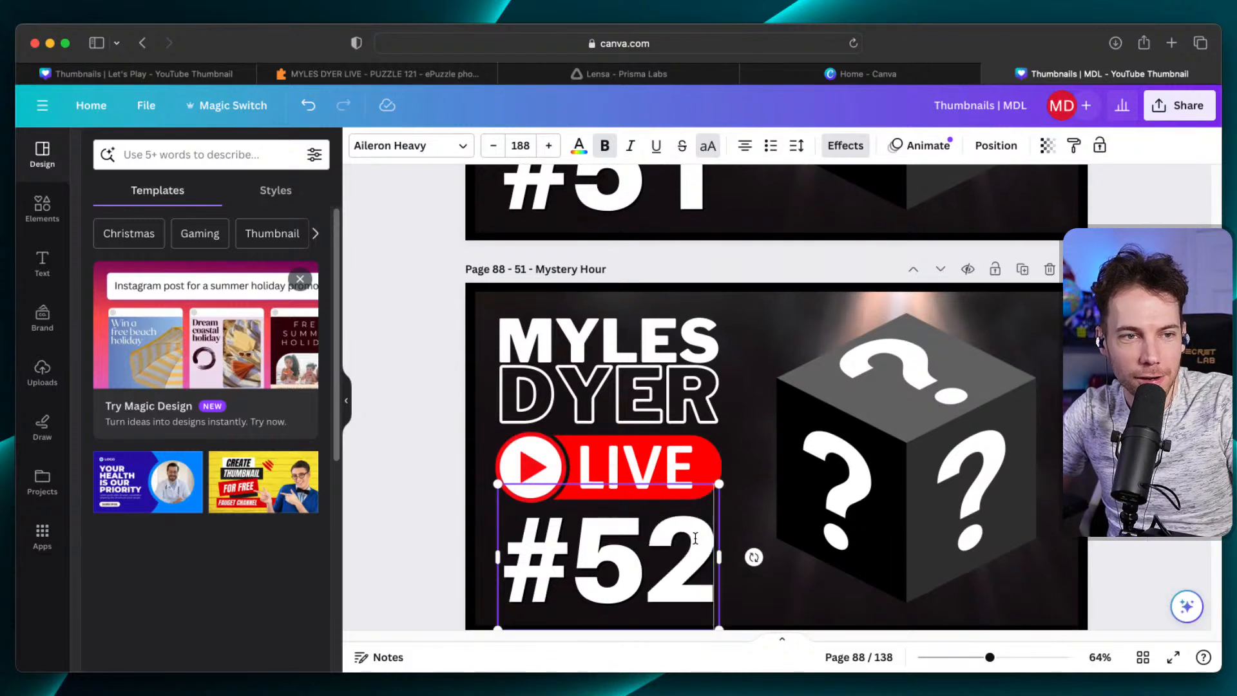
# Remove the question-mark cube from the duplicated thumbnail, and delete that duplicate page.
pyautogui.click(928, 382)
pyautogui.press('Delete')
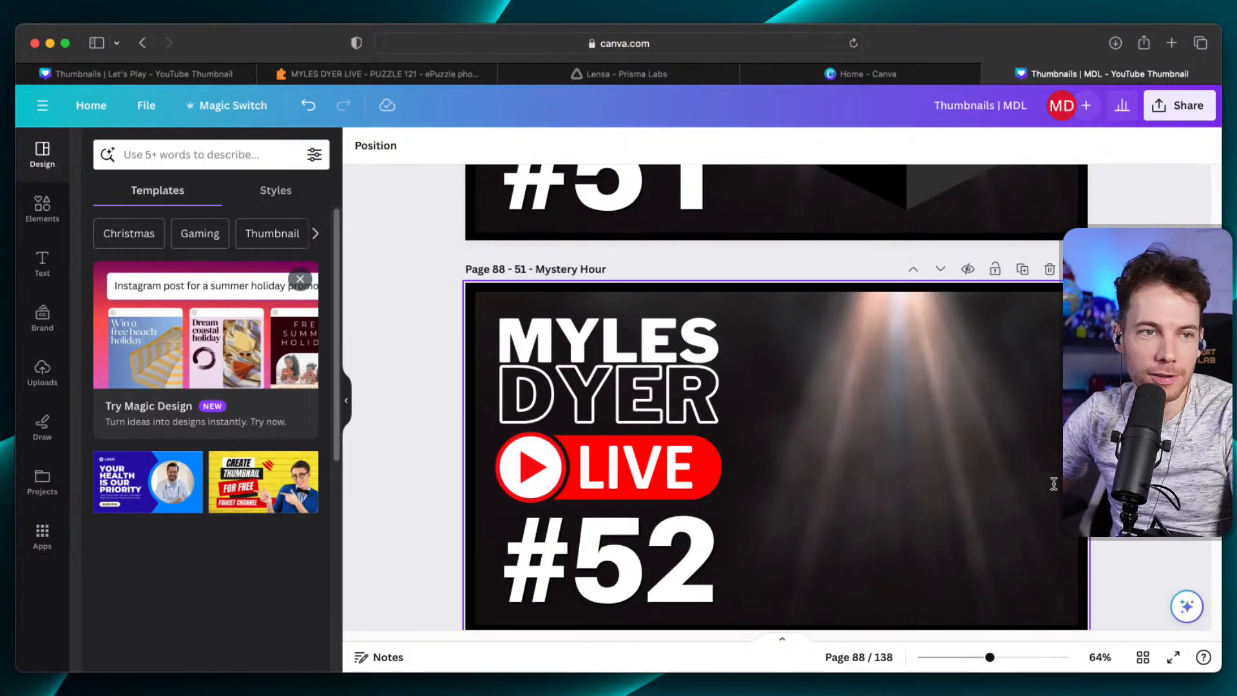
pyautogui.click(1049, 269)
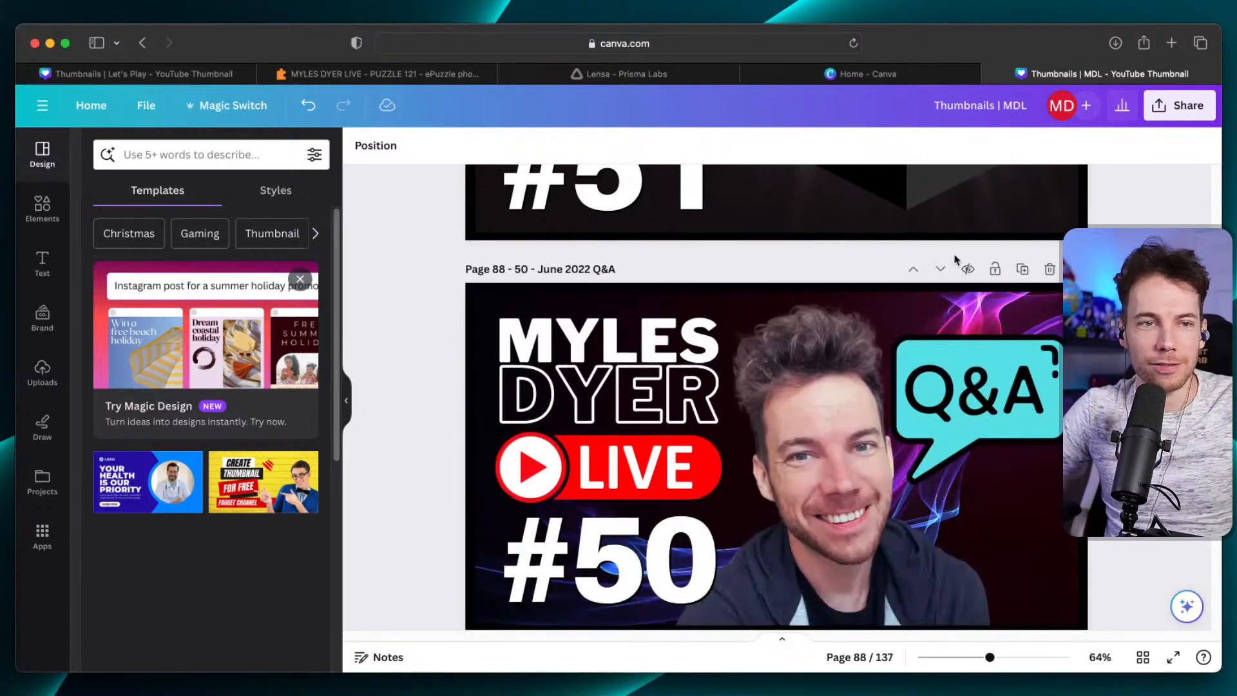
# Continue through the livestream thumbnails from #51 on page 87 to the #58 August 2022 Q&A on page 80.
pyautogui.scroll(15, 954, 259)
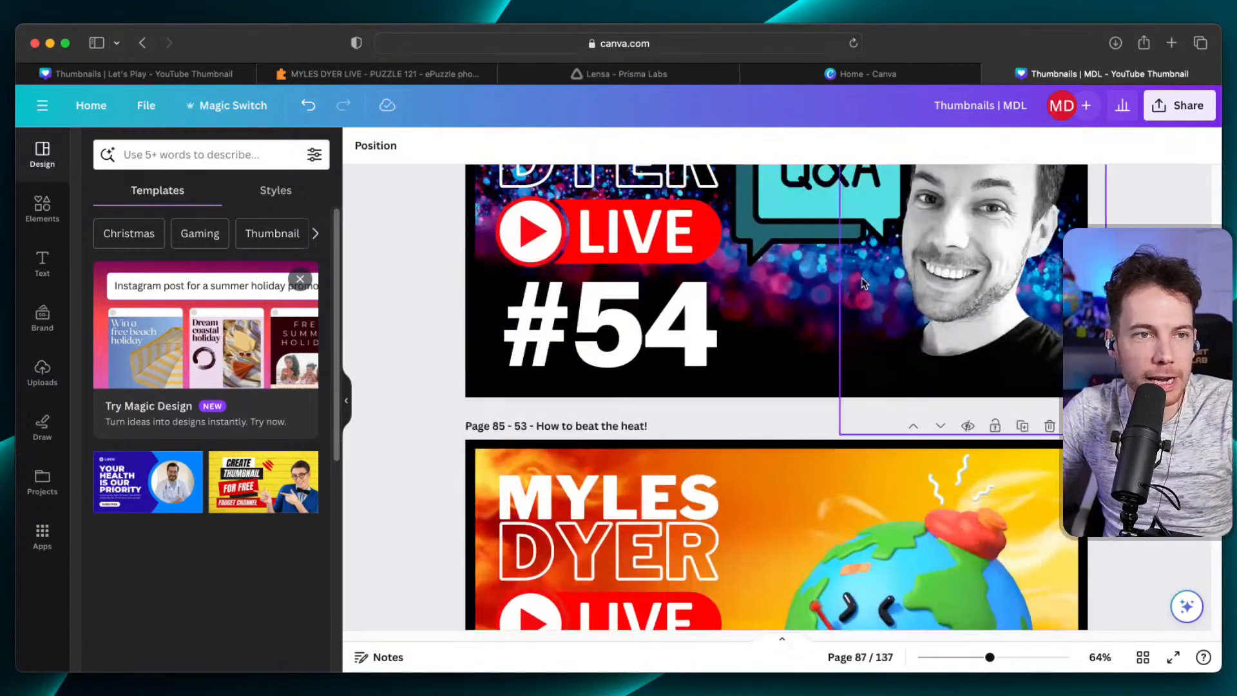
pyautogui.scroll(15, 863, 283)
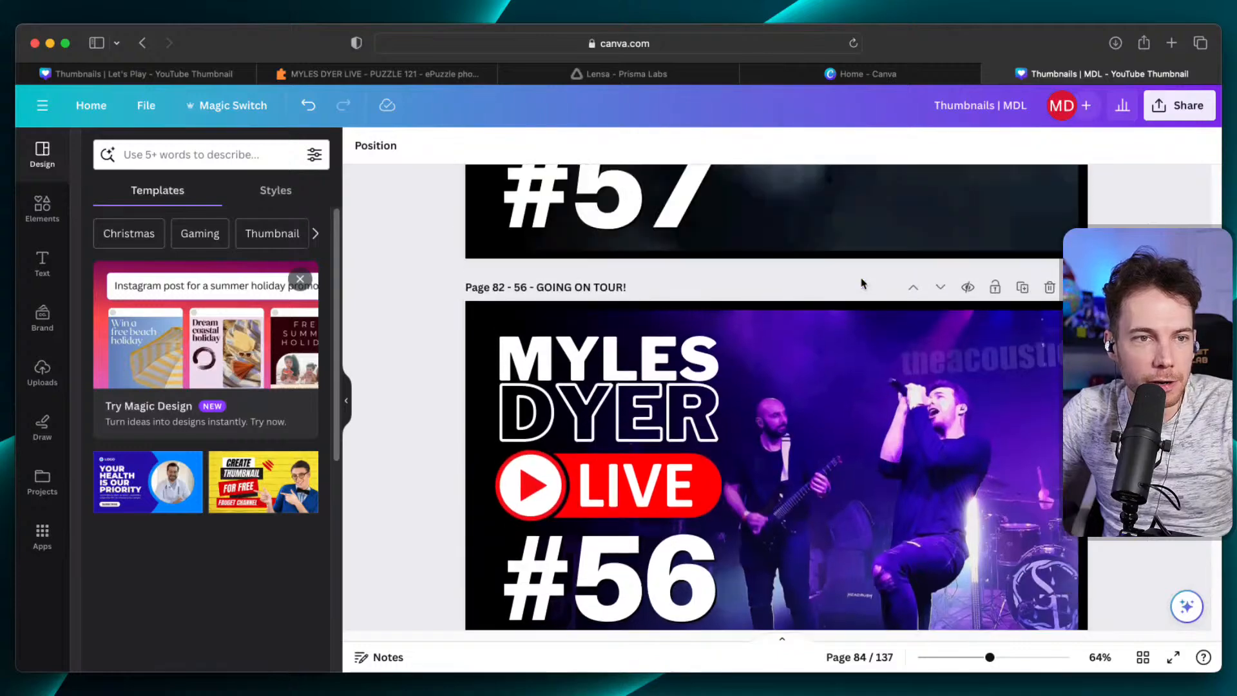
pyautogui.scroll(10, 864, 283)
pyautogui.scroll(-5, 864, 284)
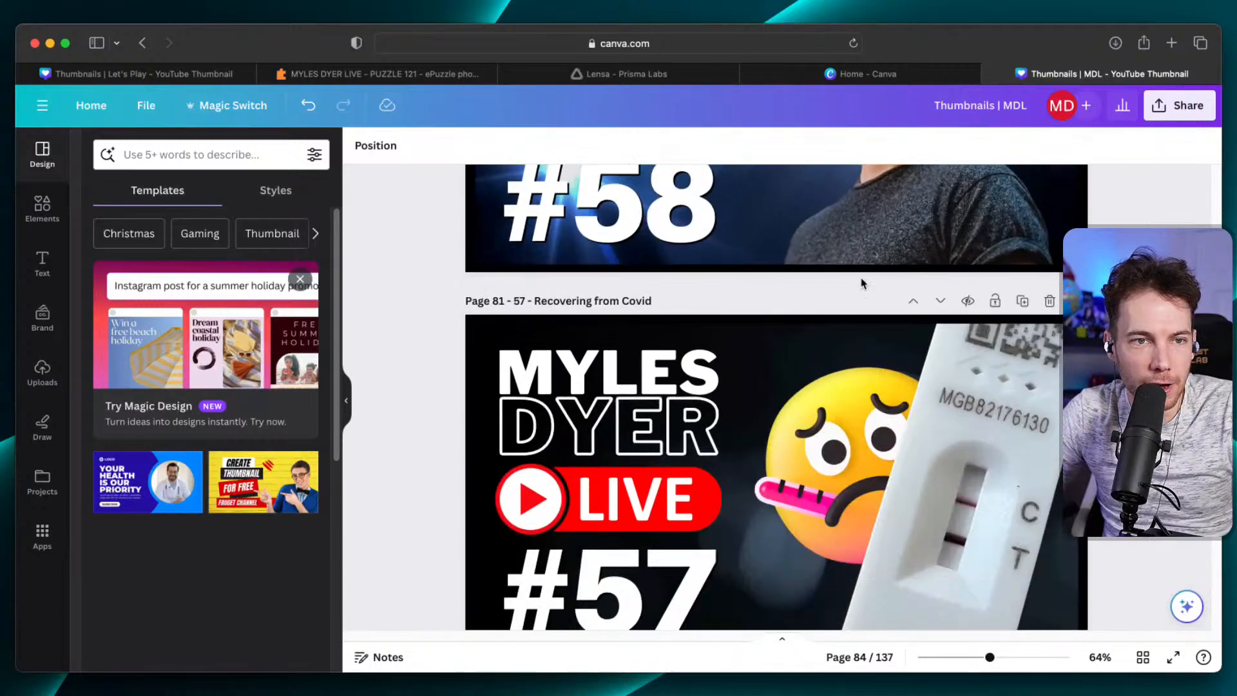
pyautogui.scroll(-3, 862, 282)
pyautogui.scroll(8, 862, 282)
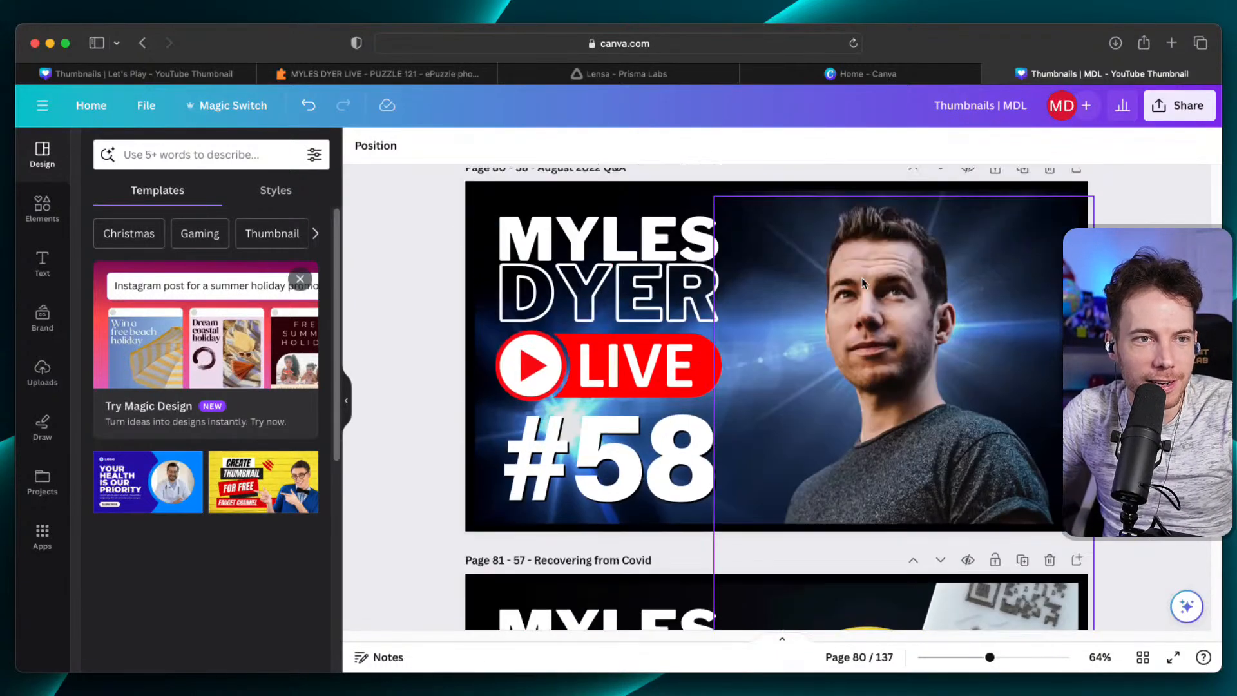
# Examine the livestream thumbnails from #60 on page 78 through the Romania-themed #65 on page 72.
pyautogui.scroll(10, 863, 283)
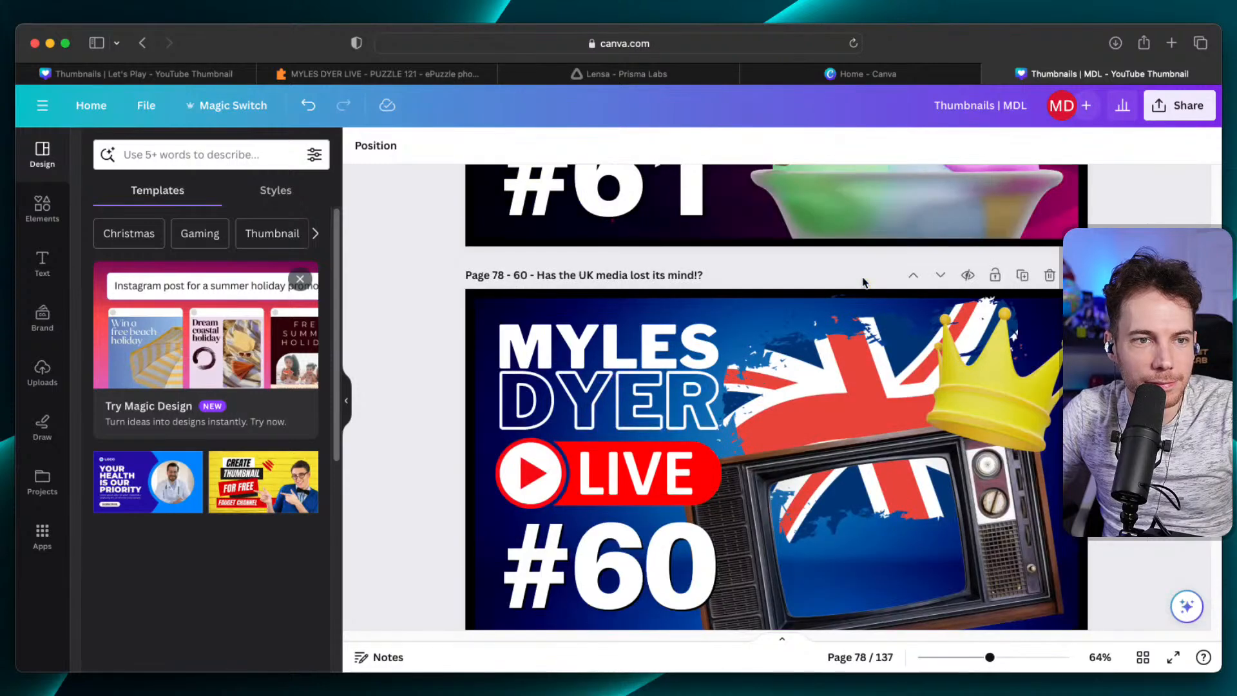
pyautogui.scroll(2, 862, 282)
pyautogui.scroll(-4, 862, 277)
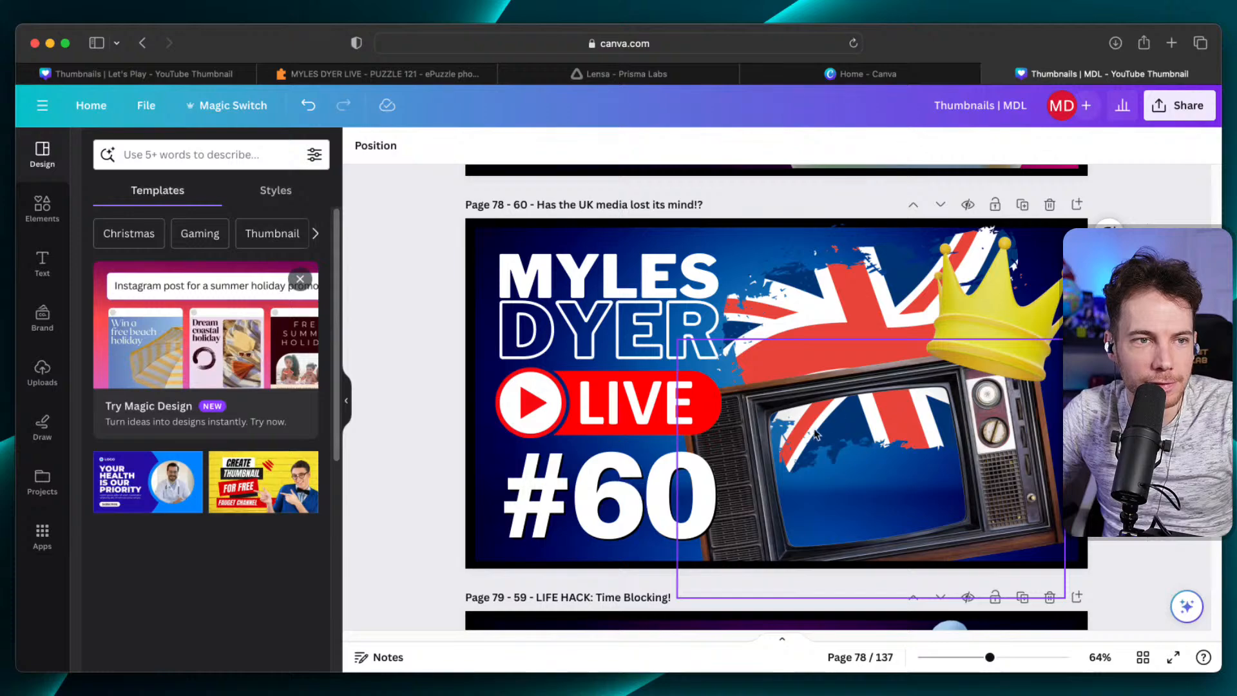
pyautogui.scroll(10, 887, 429)
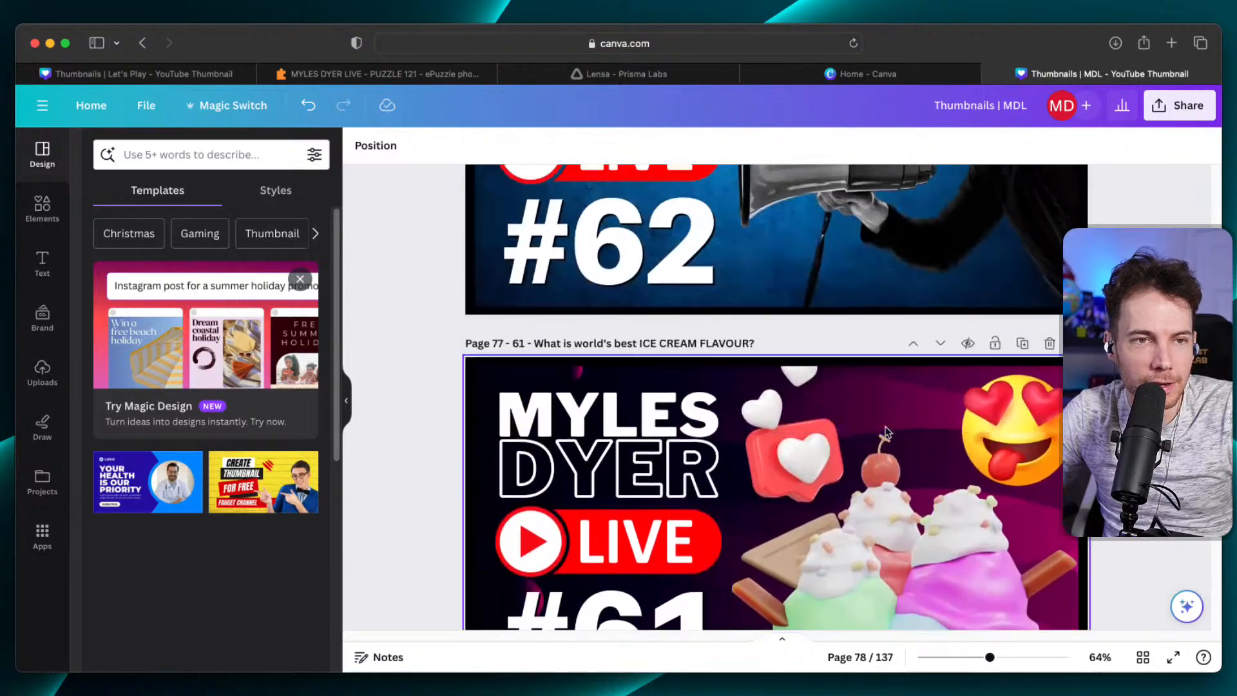
pyautogui.scroll(10, 887, 432)
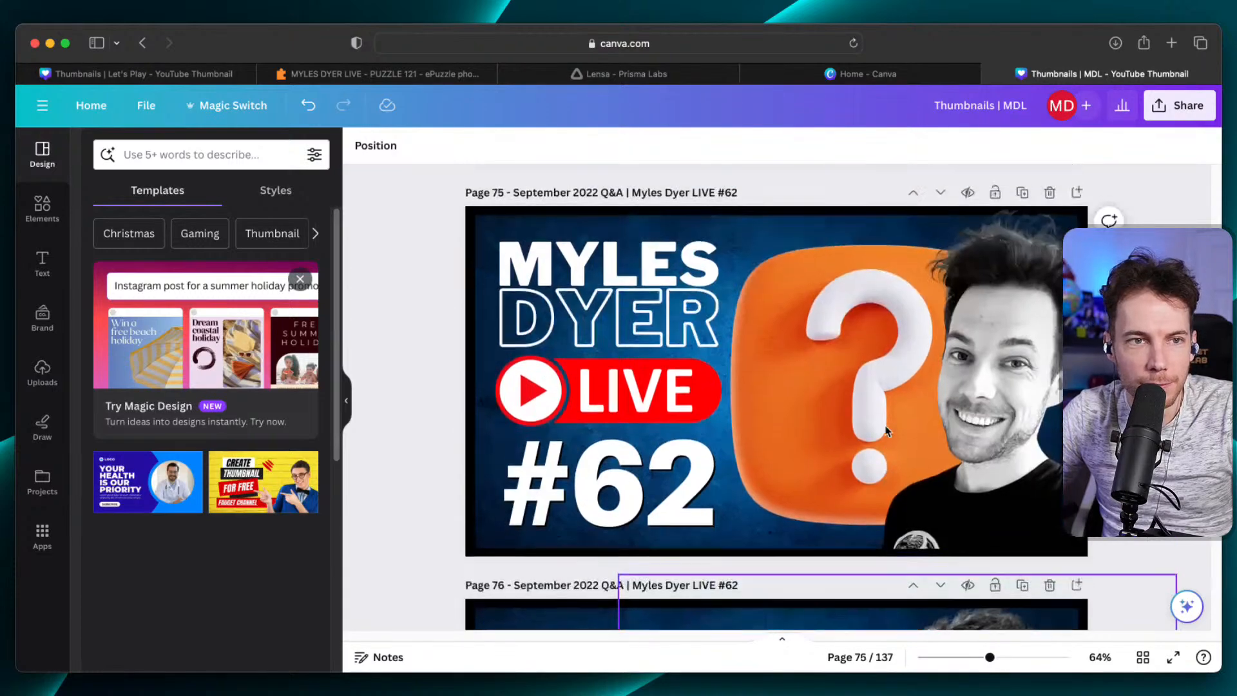
pyautogui.scroll(10, 887, 430)
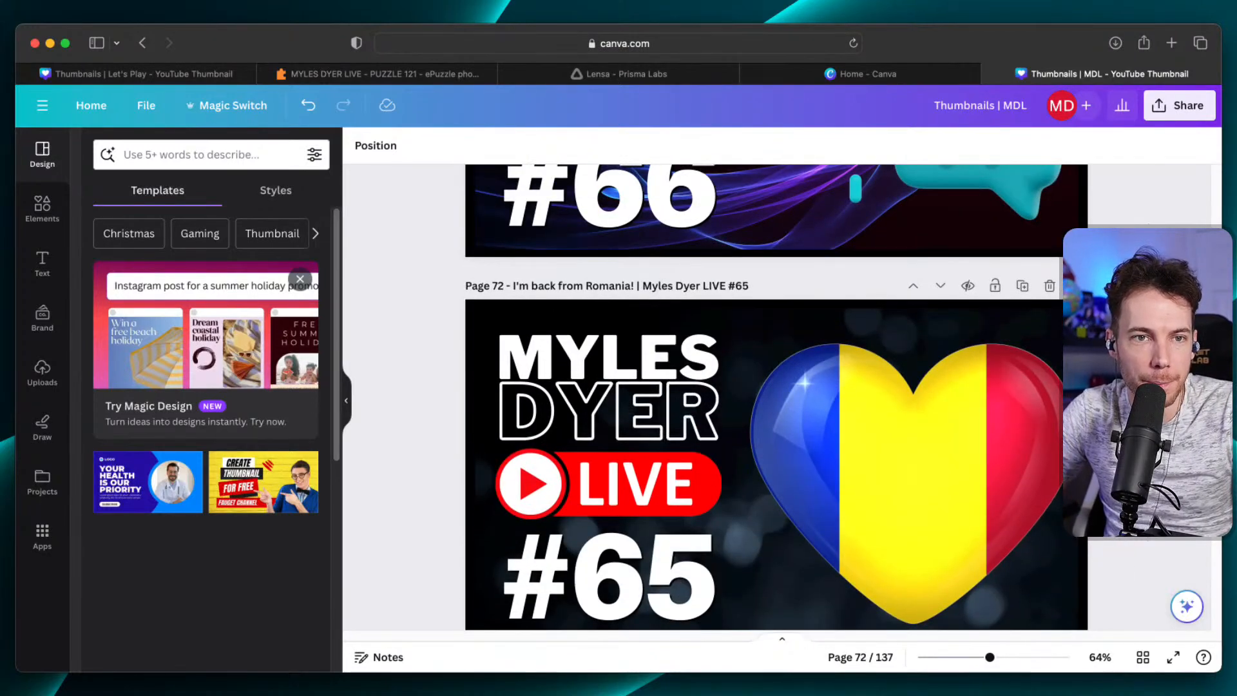
# Return to the earliest livestream thumbnails and review MDL03 on page 135 and MDL04 on page 134.
pyautogui.moveTo(1216, 406); pyautogui.dragTo(1211, 676)
pyautogui.scroll(10, 1017, 426)
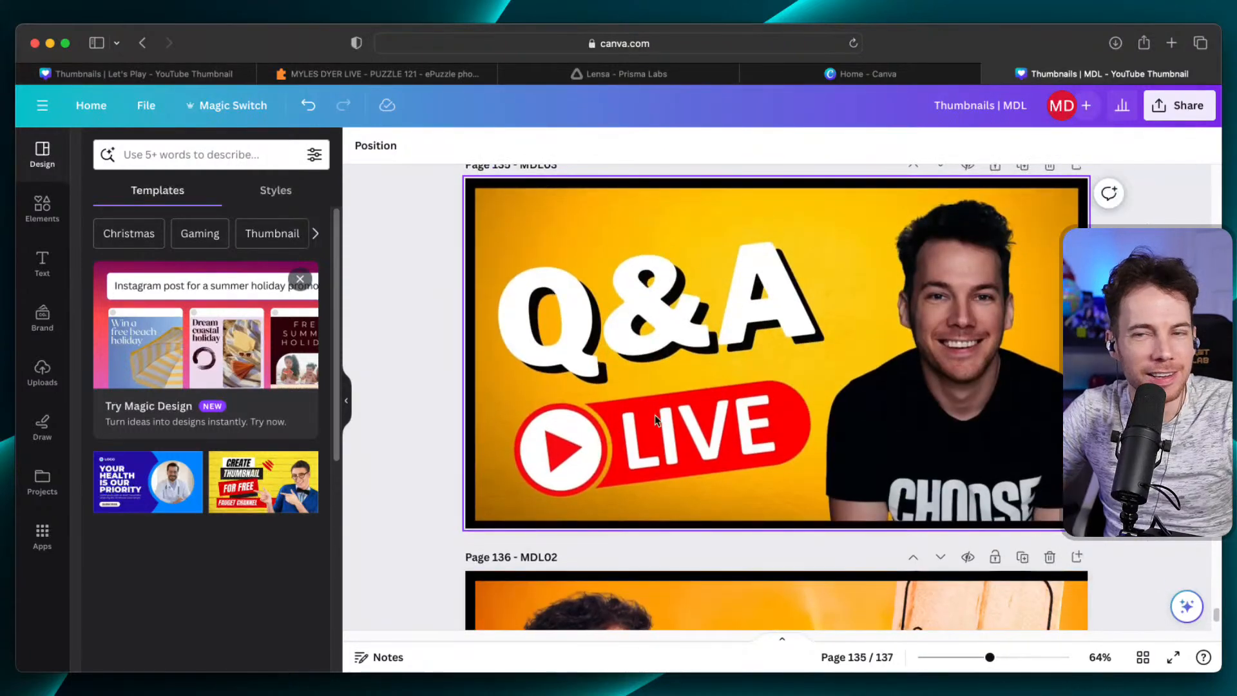
pyautogui.scroll(5, 786, 253)
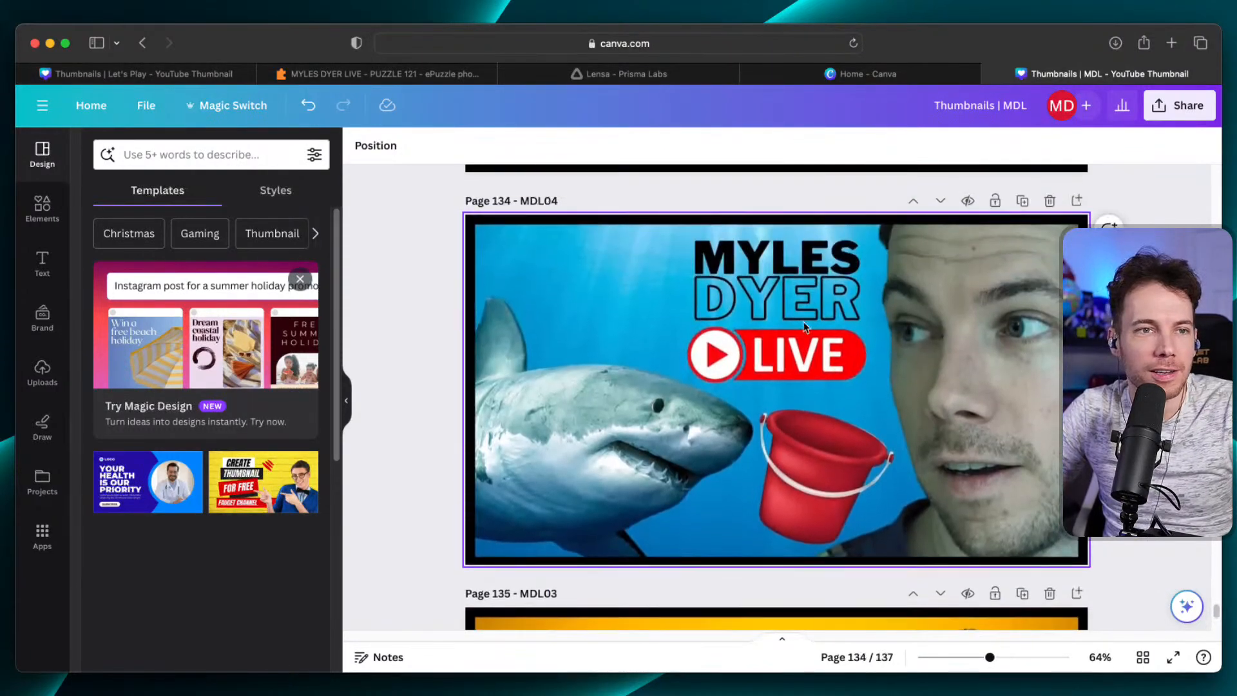
# Jump to the recent livestream thumbnails and review #105 on page 33 through #109 on page 29.
pyautogui.moveTo(1214, 616); pyautogui.dragTo(1214, 275)
pyautogui.scroll(10, 965, 354)
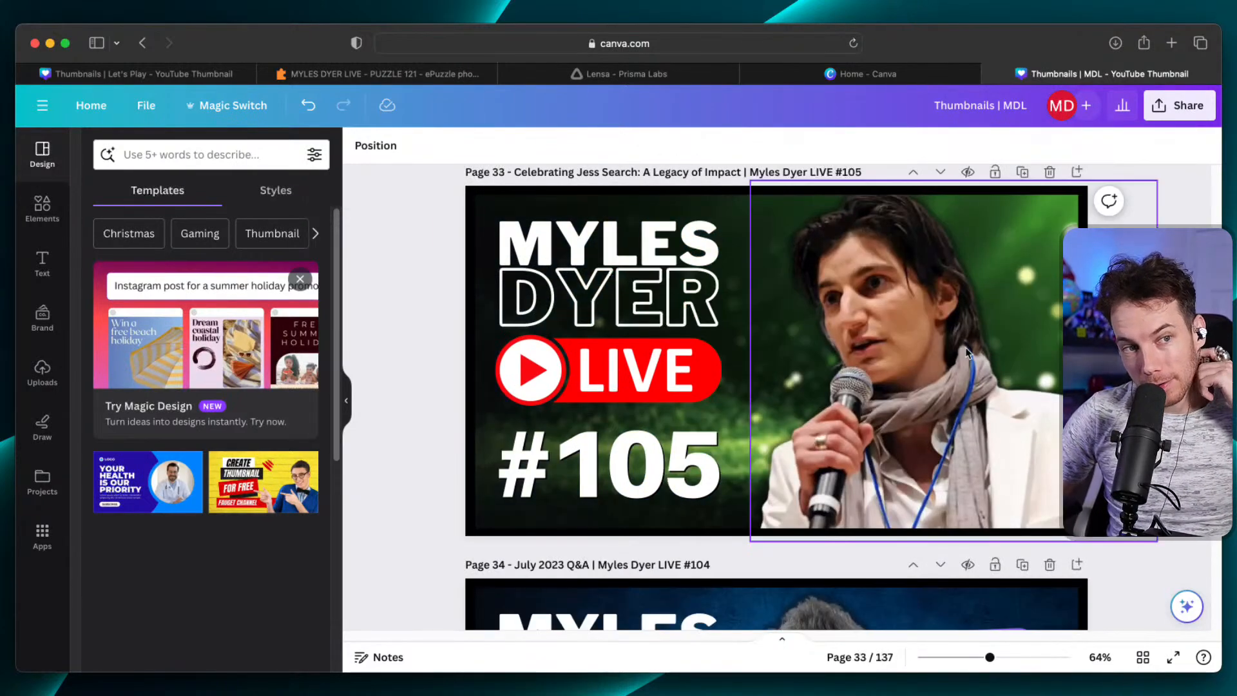
pyautogui.scroll(5, 967, 366)
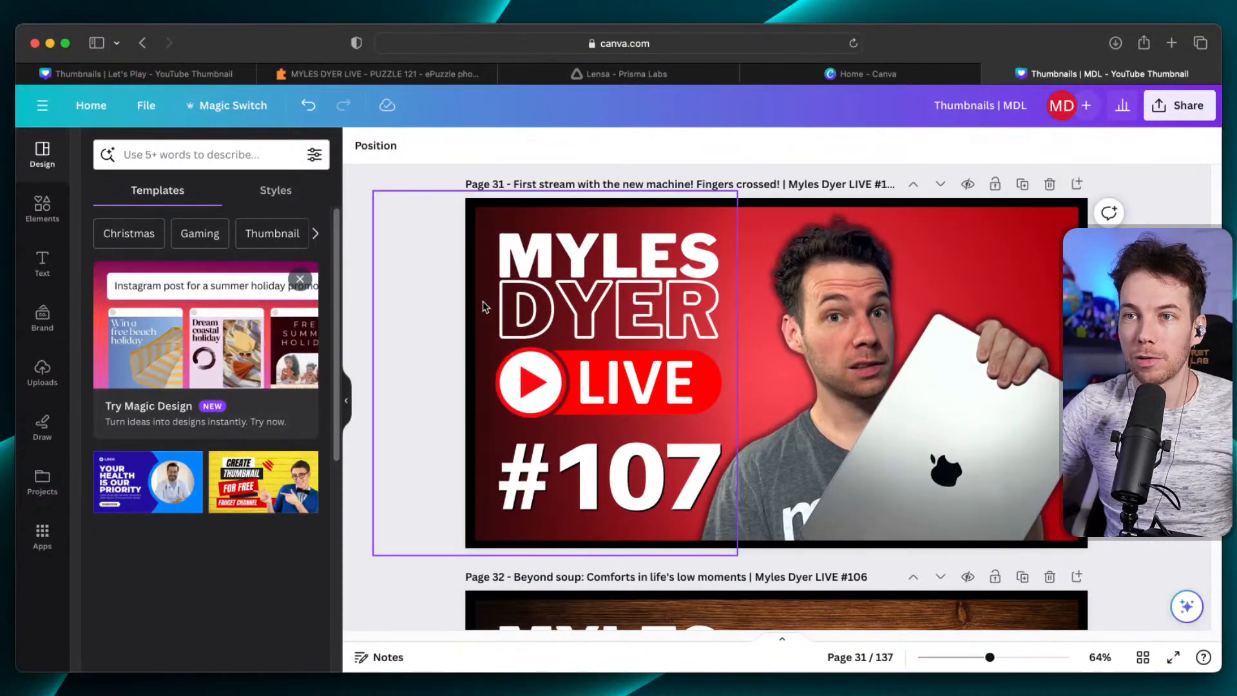
pyautogui.scroll(8, 490, 303)
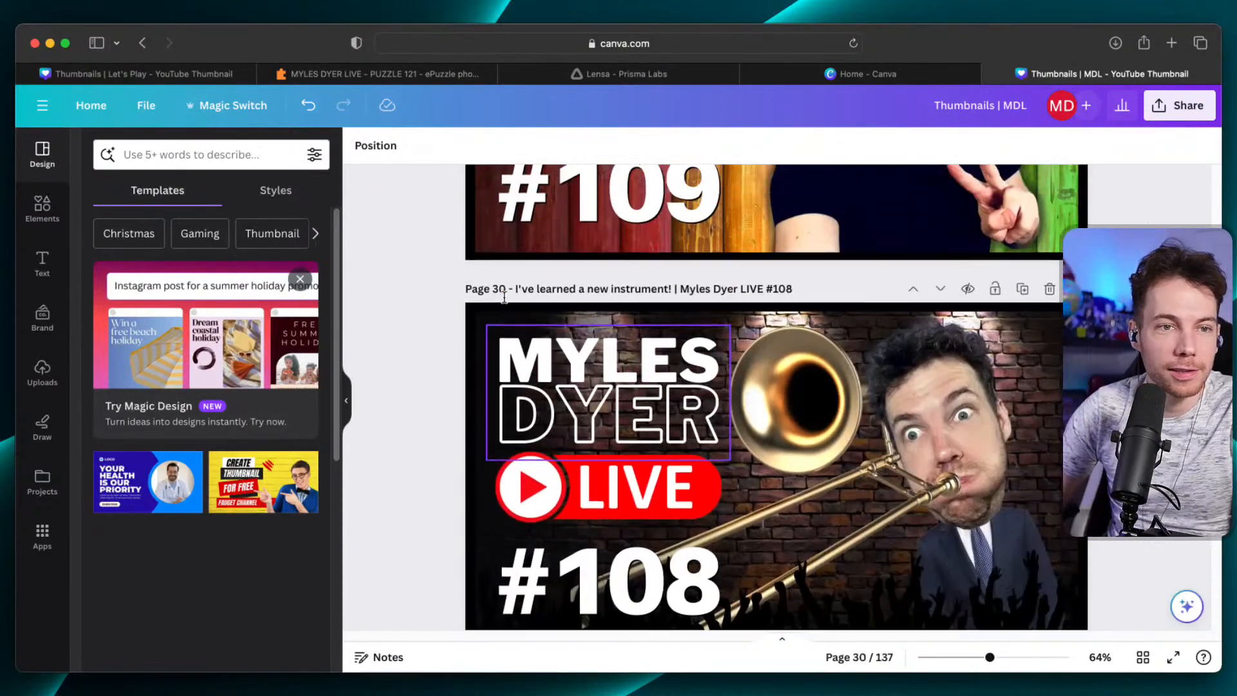
pyautogui.scroll(5, 504, 296)
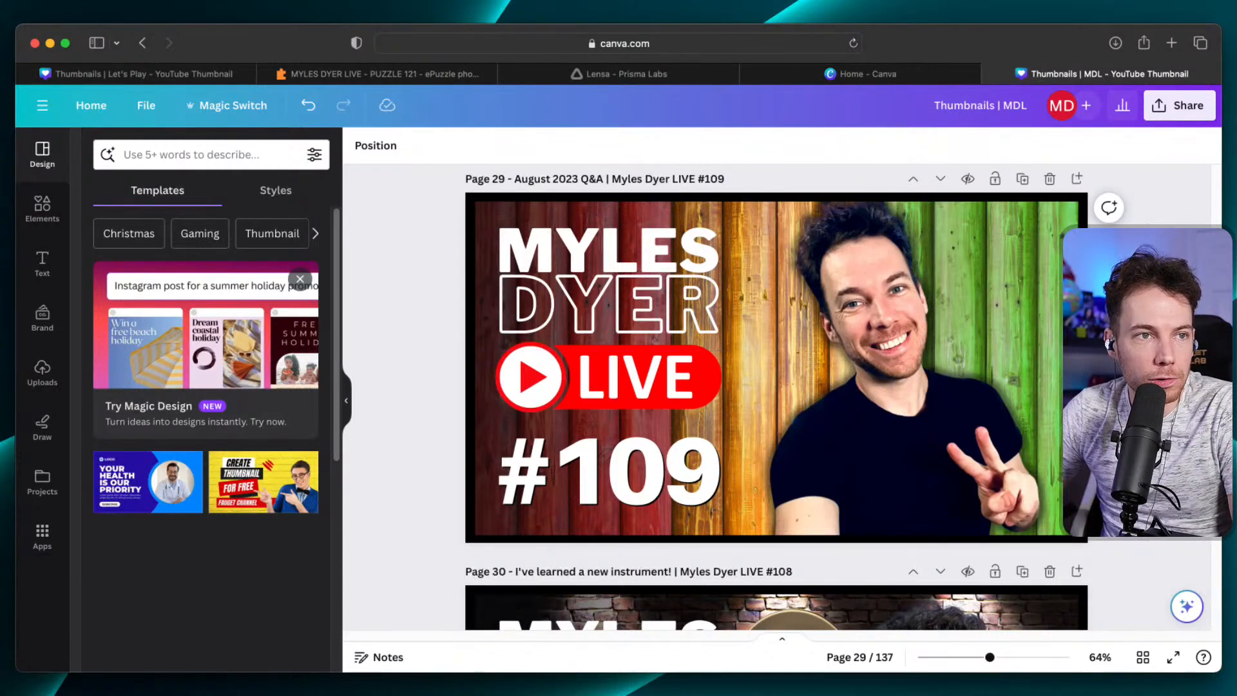
# Switch to the Canva home page and open the list of suggested formats for creating a design.
pyautogui.click(822, 76)
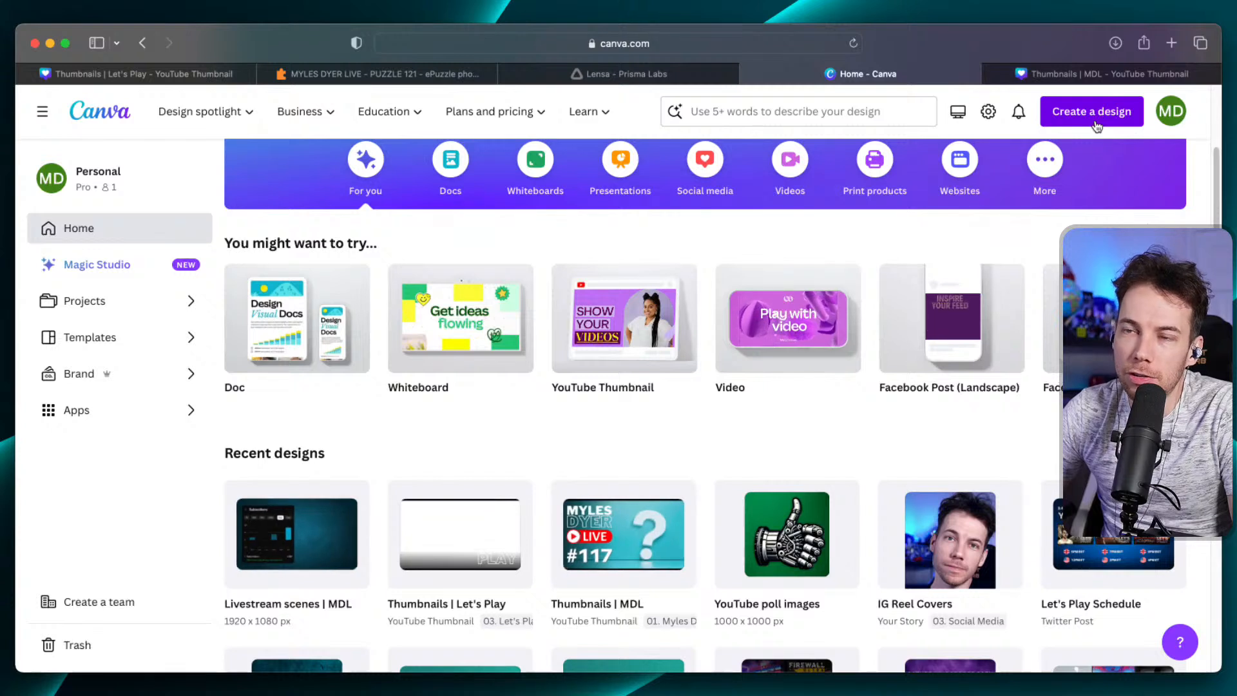
pyautogui.click(1096, 122)
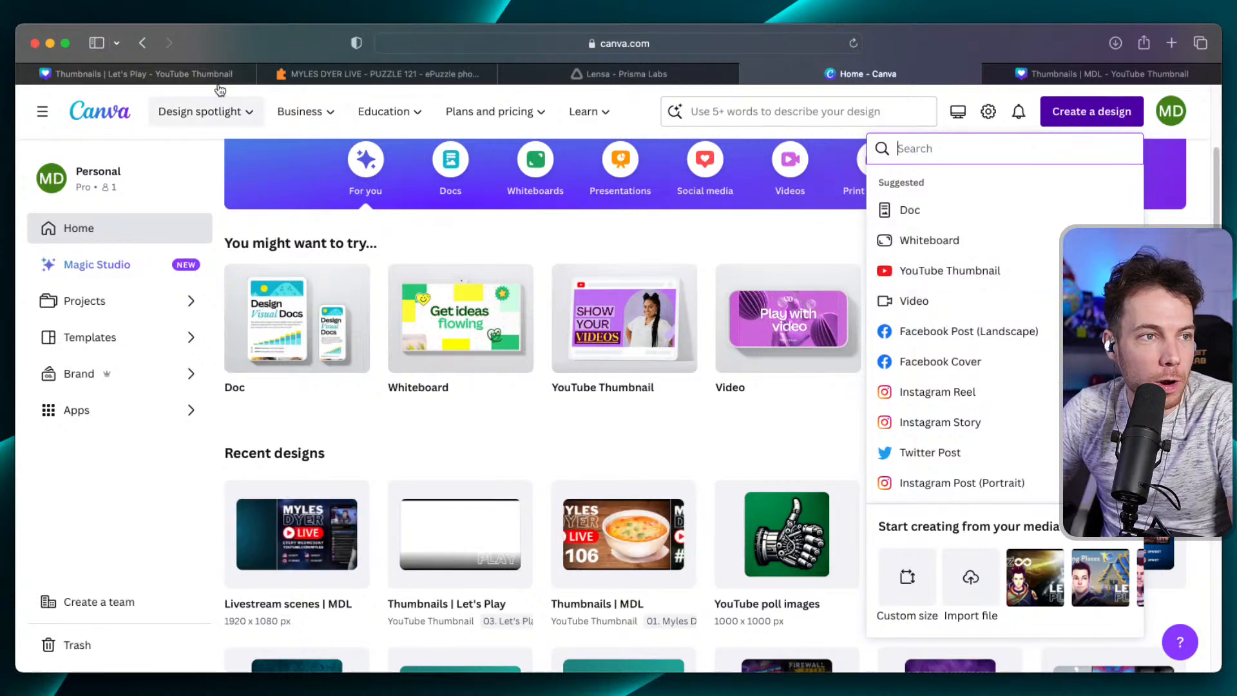
# Switch to the Let's Play thumbnails design and move the gradient overlay lower on the TEMPLATE page.
pyautogui.click(201, 74)
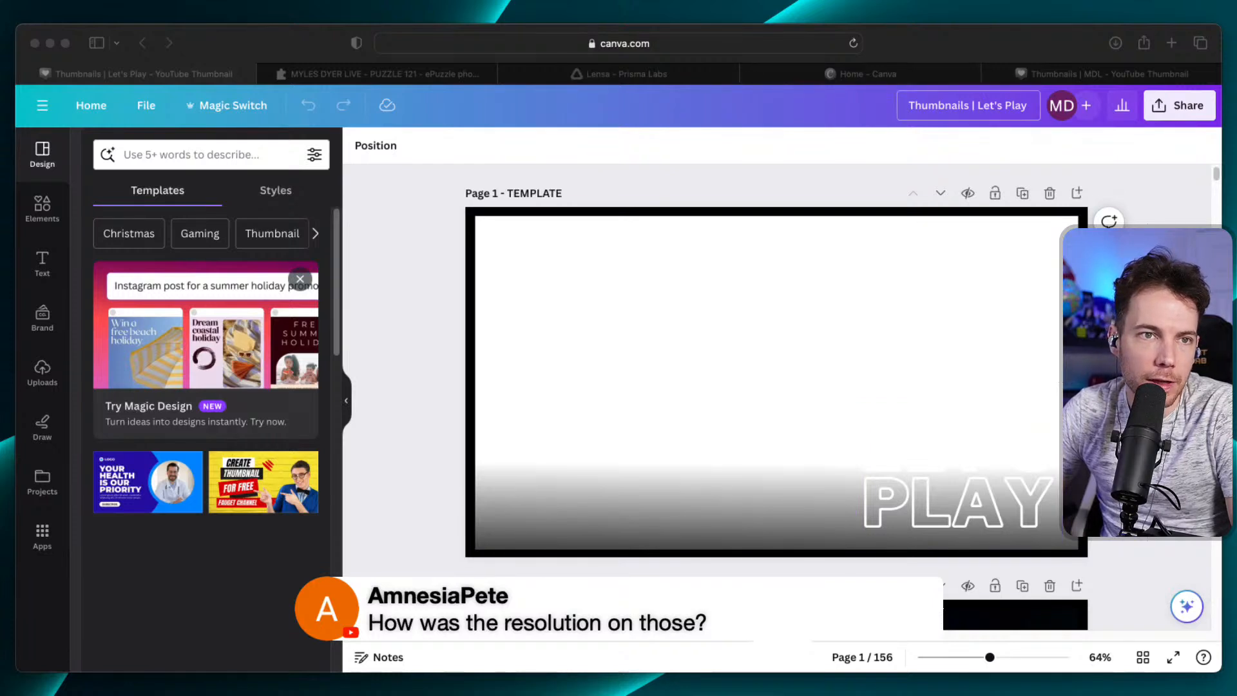
pyautogui.click(967, 104)
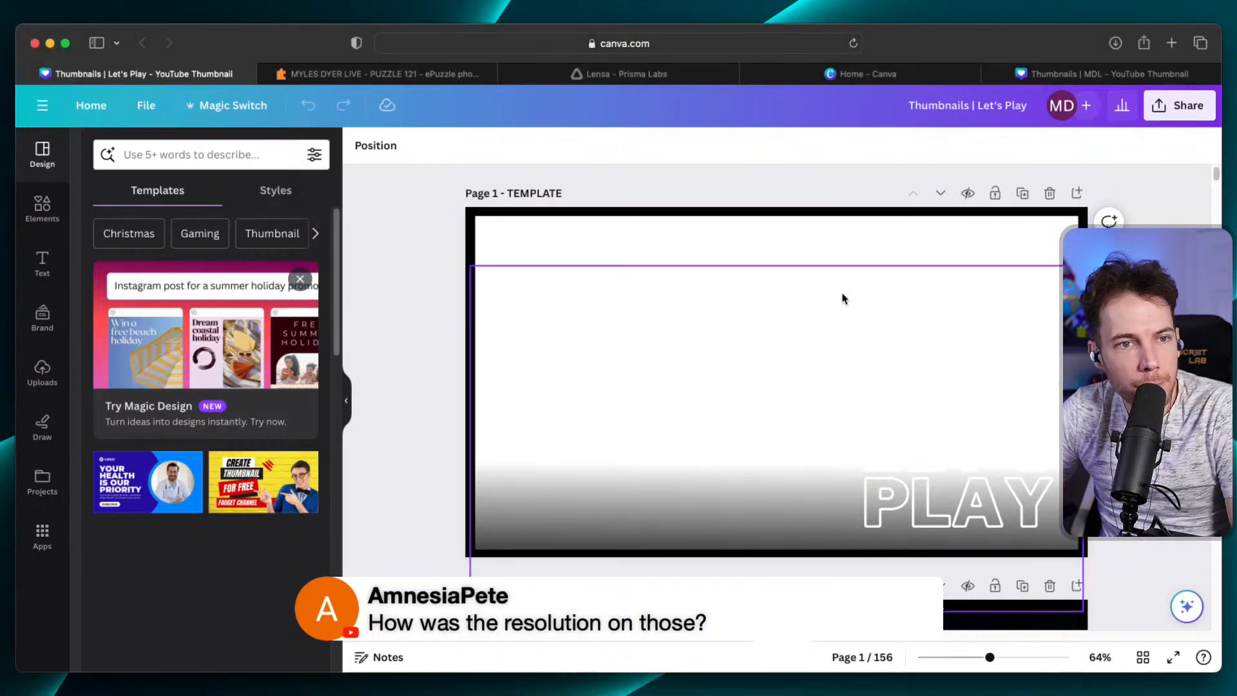
pyautogui.moveTo(822, 383); pyautogui.dragTo(820, 426)
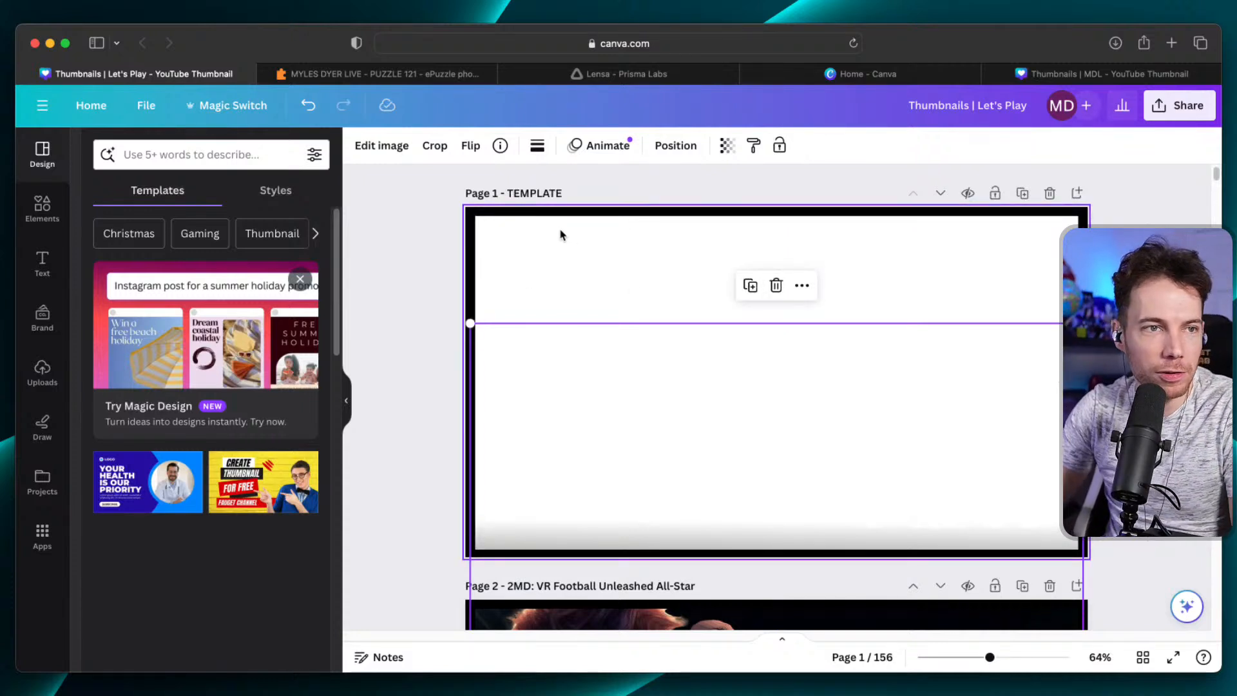
# Undo the recent moves on the TEMPLATE page and raise the gradient overlay so it sits behind the LET'S PLAY text.
pyautogui.click(429, 228)
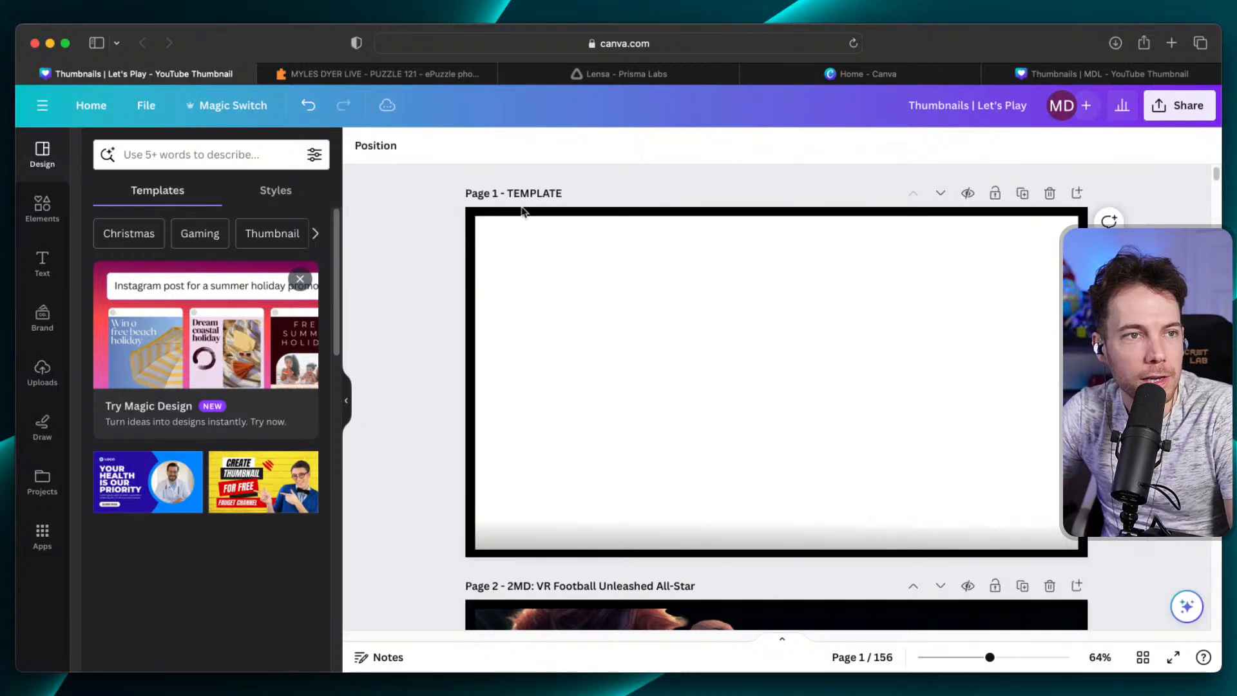
pyautogui.moveTo(537, 216); pyautogui.dragTo(526, 384)
pyautogui.click(509, 379)
pyautogui.press('super+z')
pyautogui.press('super+z')
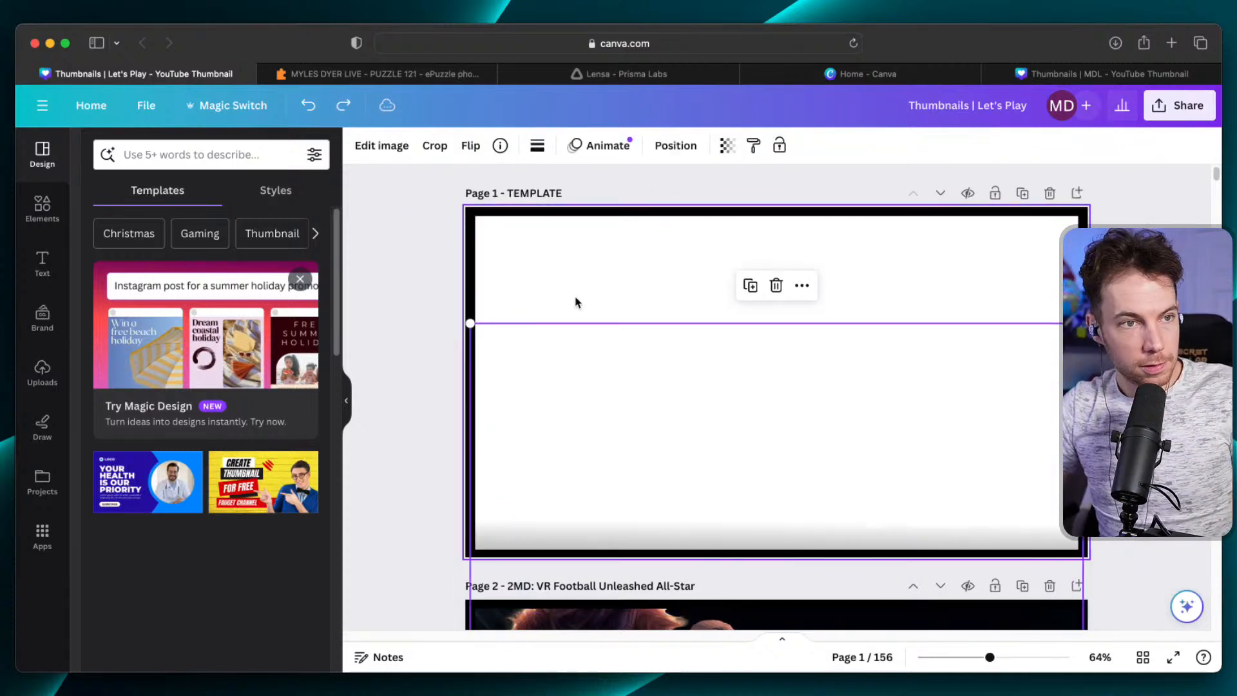
pyautogui.press('super+z')
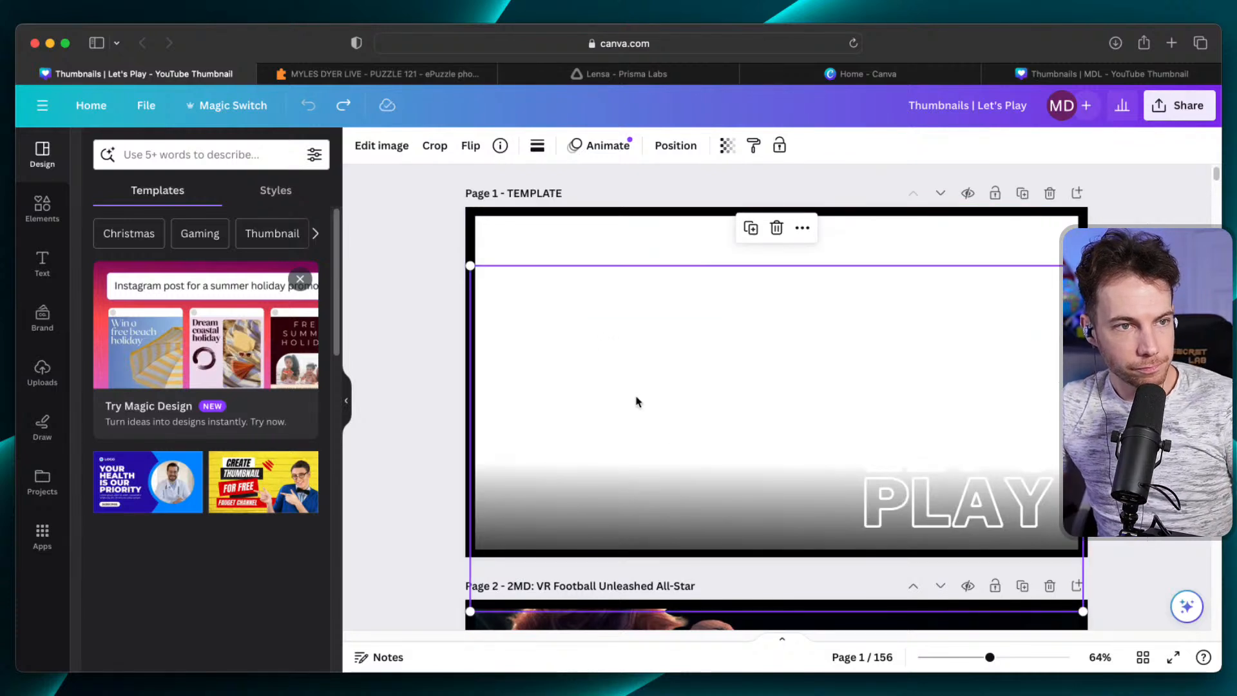
pyautogui.moveTo(636, 402); pyautogui.dragTo(682, 392)
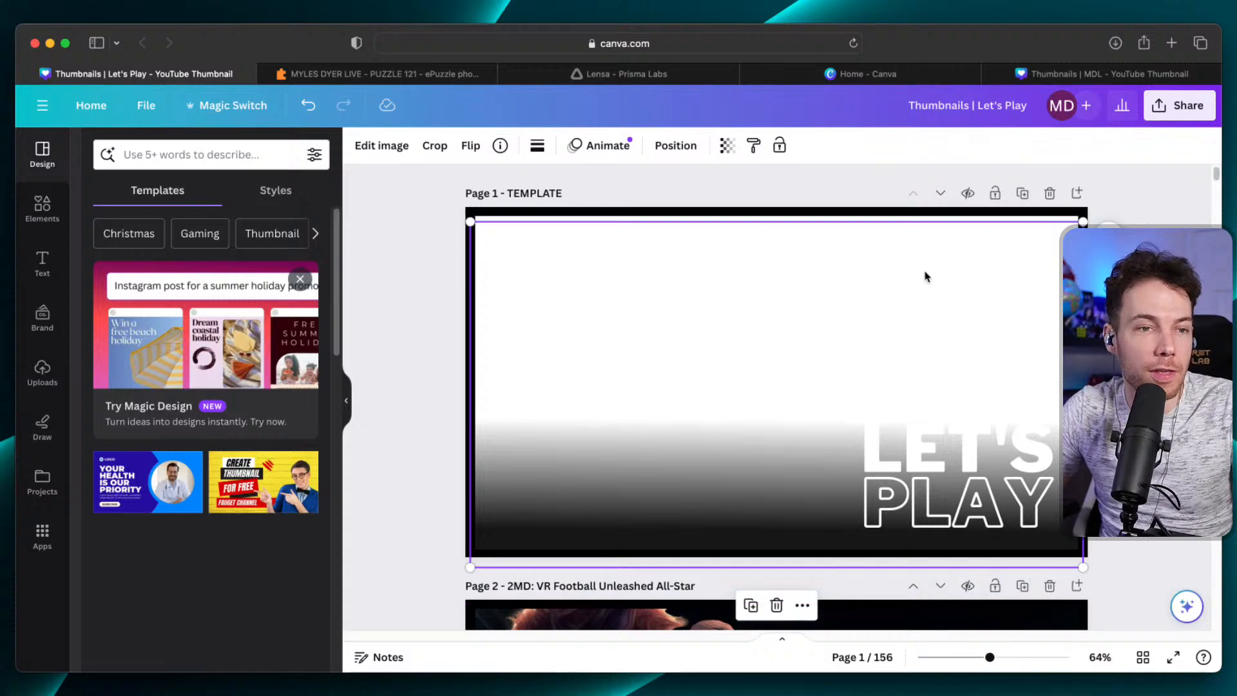
# Browse the first Let's Play thumbnails, then review the ones from page 110 back to Resident Evil Village VR on page 103.
pyautogui.scroll(-20, 922, 309)
pyautogui.scroll(-5, 916, 320)
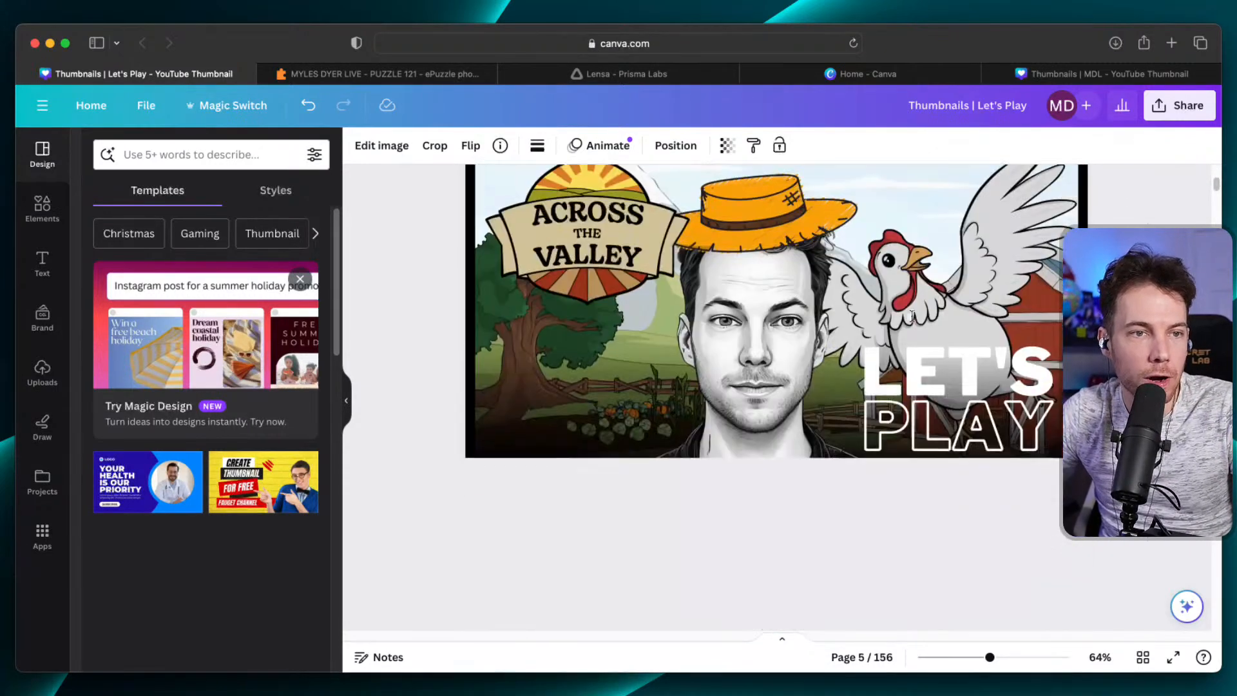
pyautogui.scroll(-20, 912, 317)
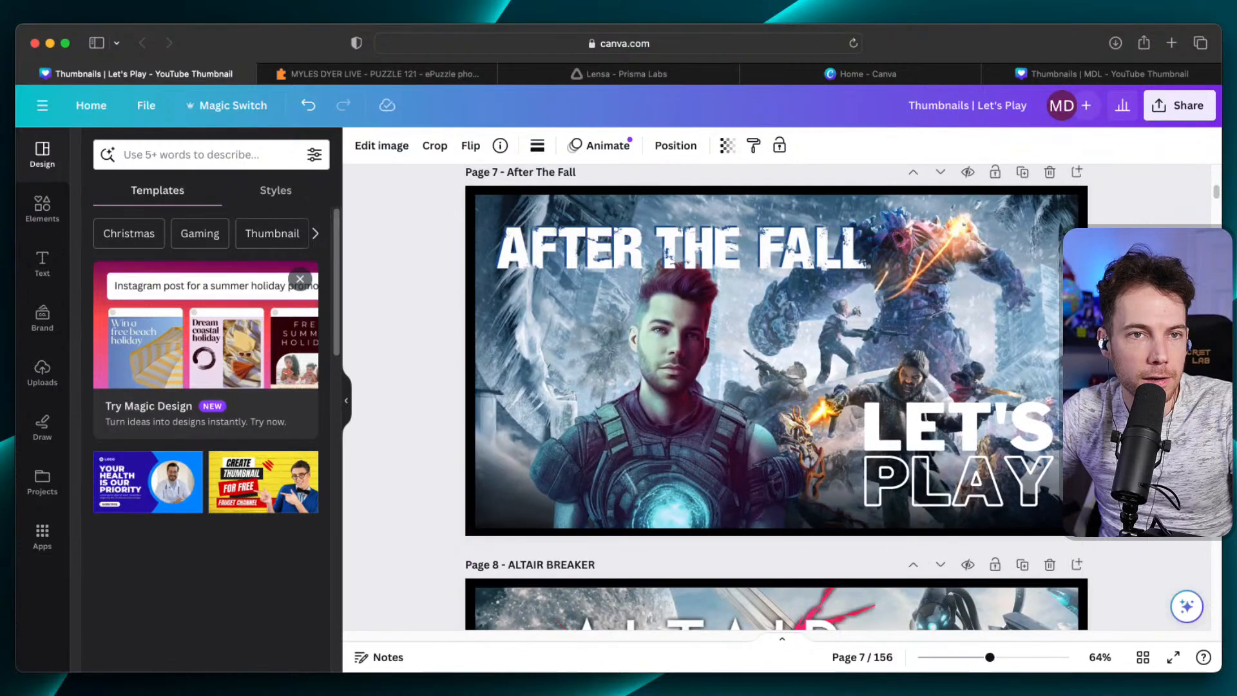
pyautogui.moveTo(1216, 206); pyautogui.dragTo(1216, 511)
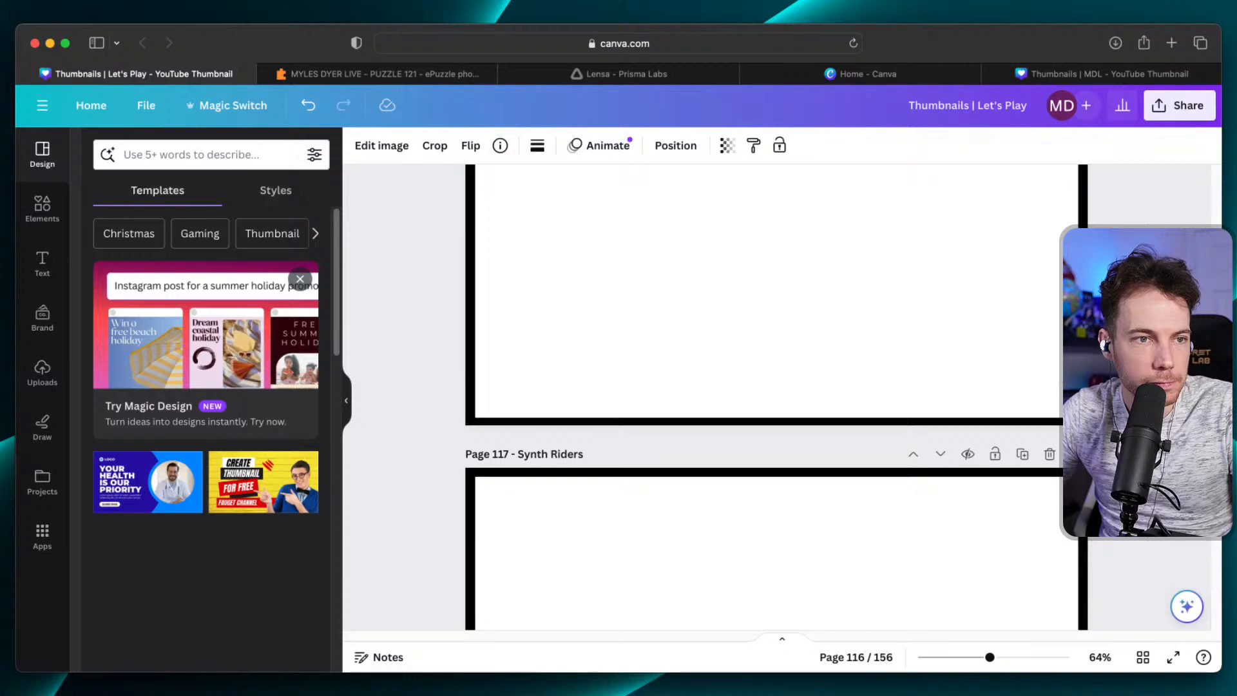
pyautogui.scroll(20, 906, 364)
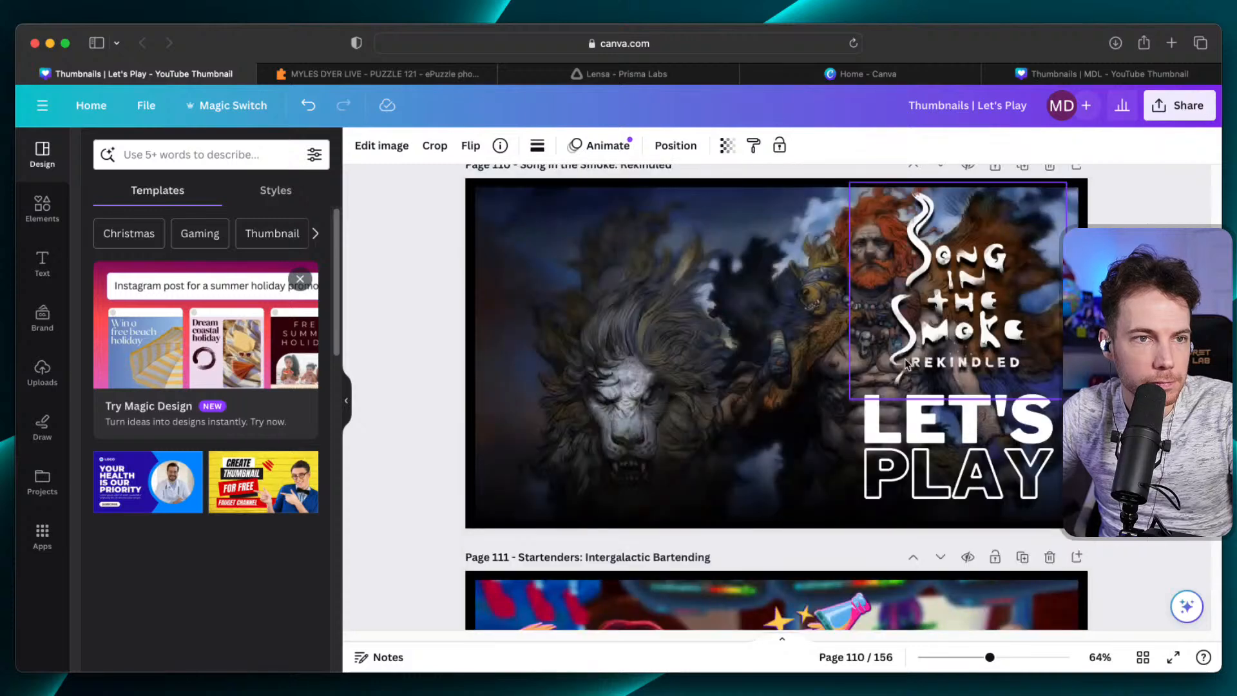
pyautogui.scroll(15, 906, 363)
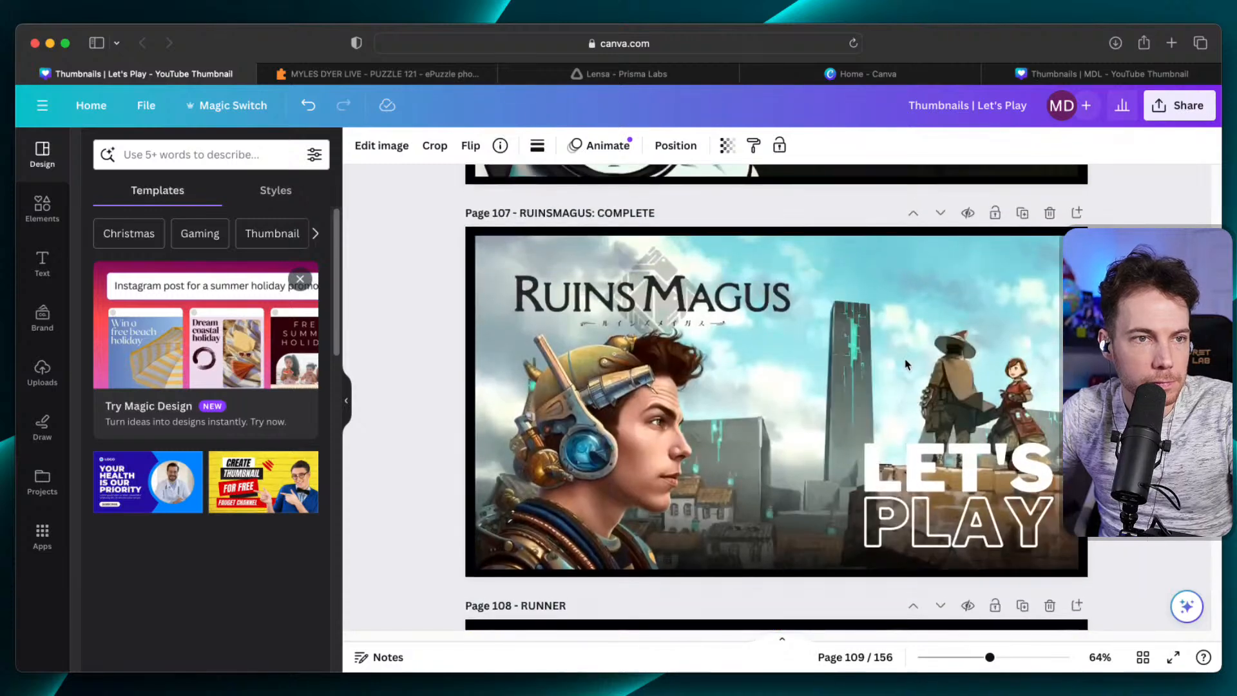
pyautogui.scroll(15, 906, 364)
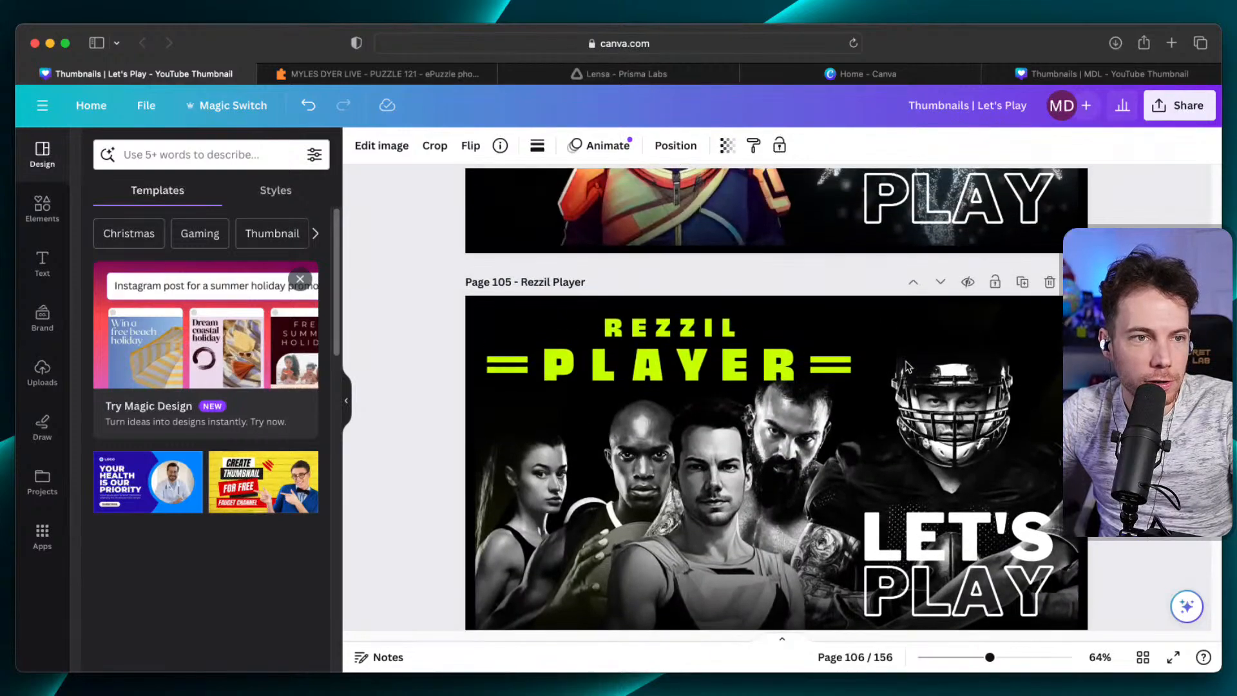
pyautogui.scroll(8, 844, 430)
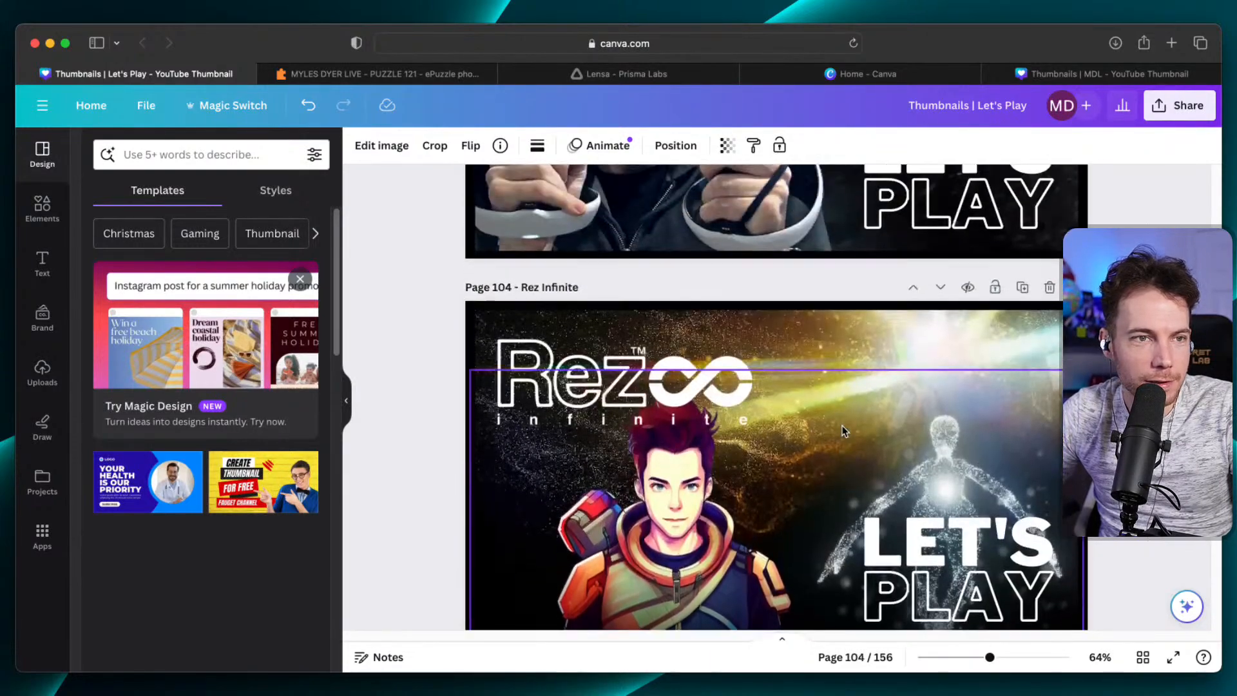
pyautogui.scroll(8, 844, 431)
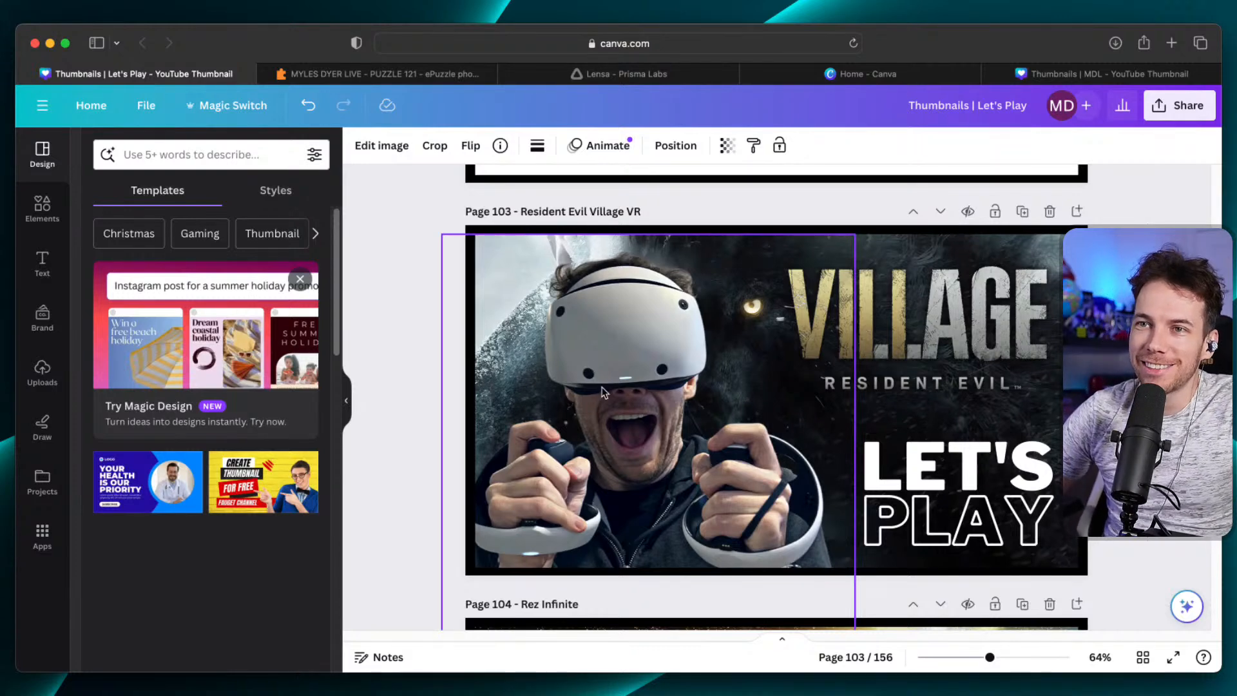
# On the blank Resident Evil 4 page (page 102), add the uploaded dark forest character artwork and set it as the background.
pyautogui.scroll(6, 701, 413)
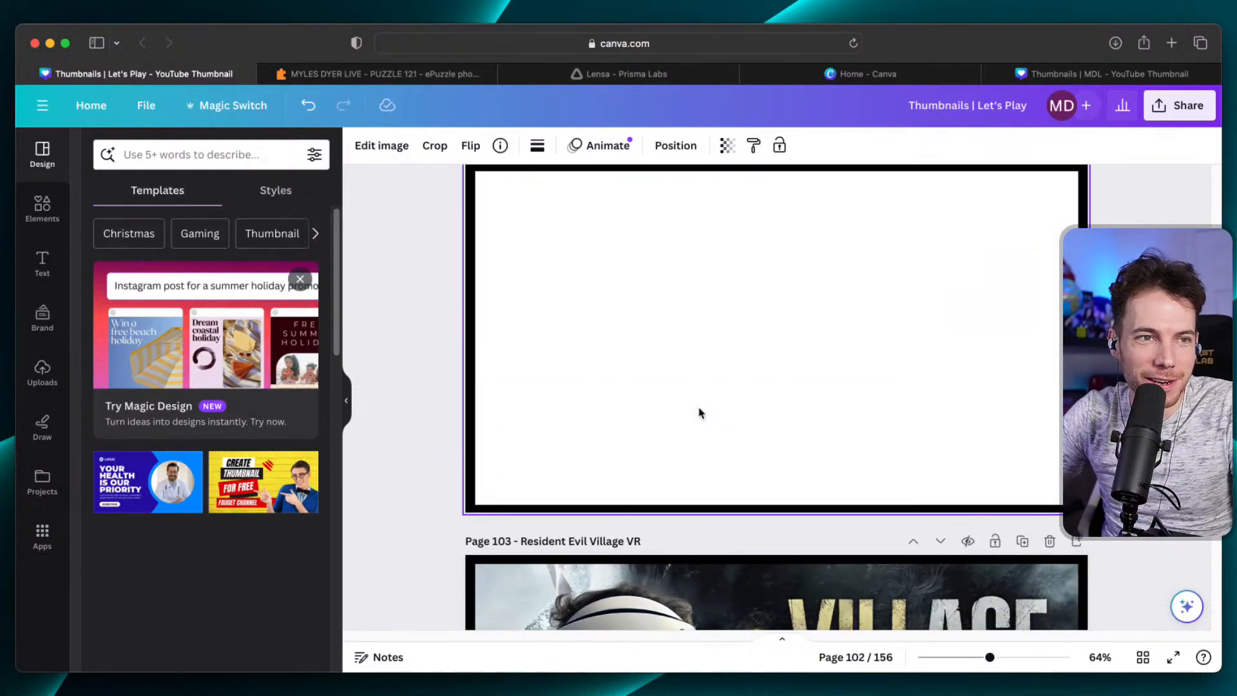
pyautogui.scroll(2, 701, 413)
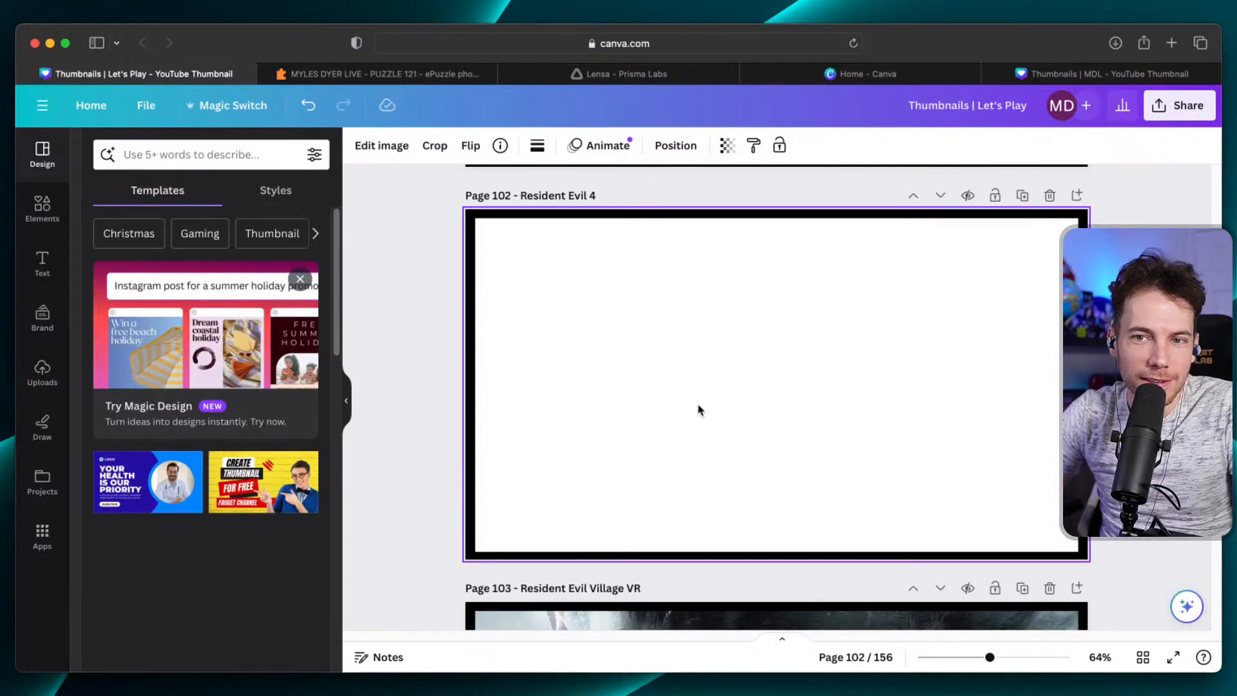
pyautogui.scroll(2, 701, 411)
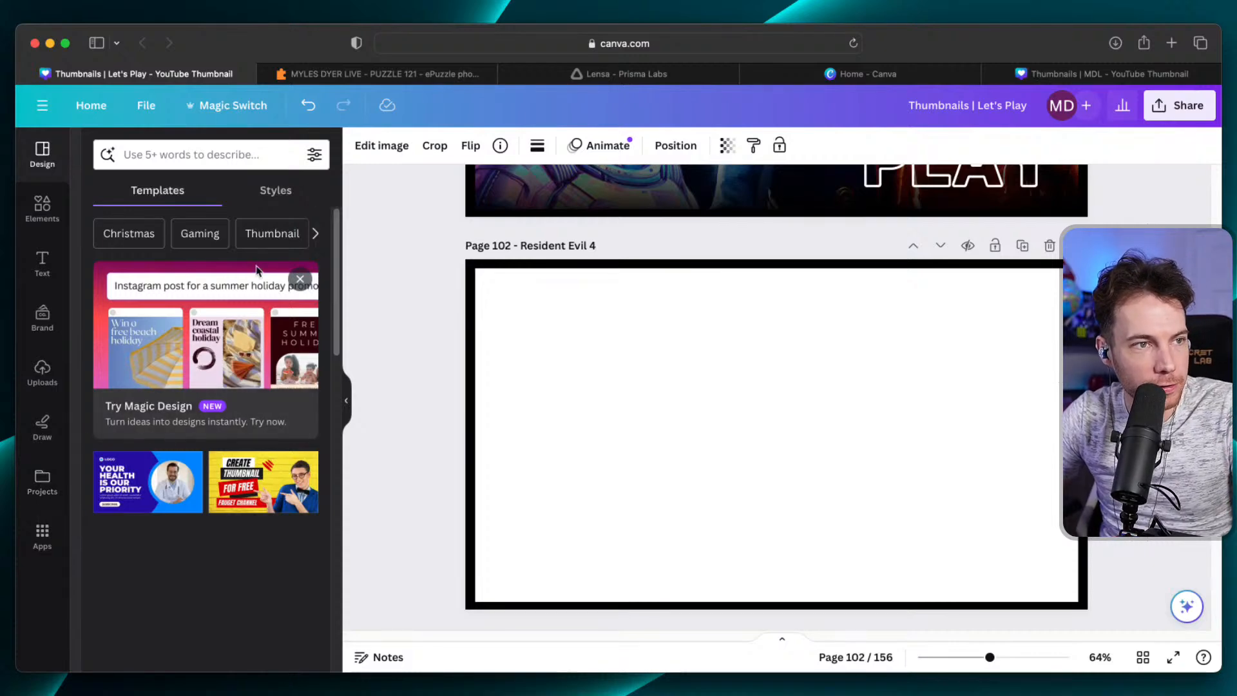
pyautogui.click(41, 370)
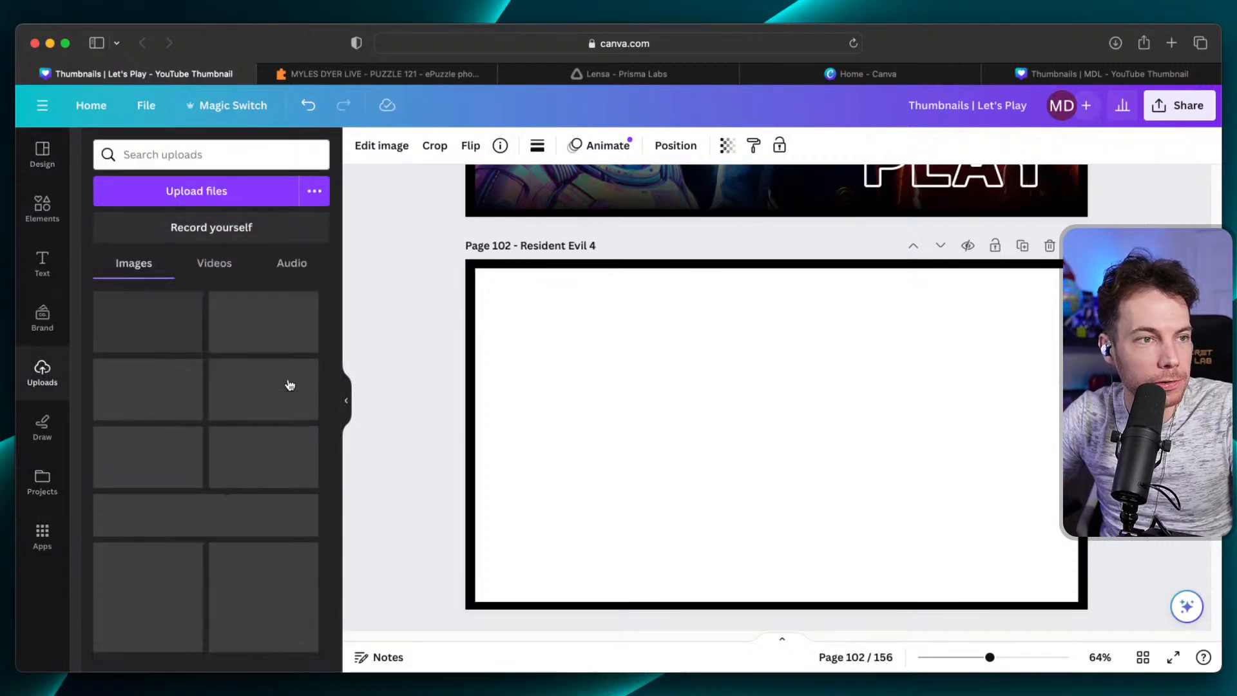
pyautogui.scroll(-10, 260, 407)
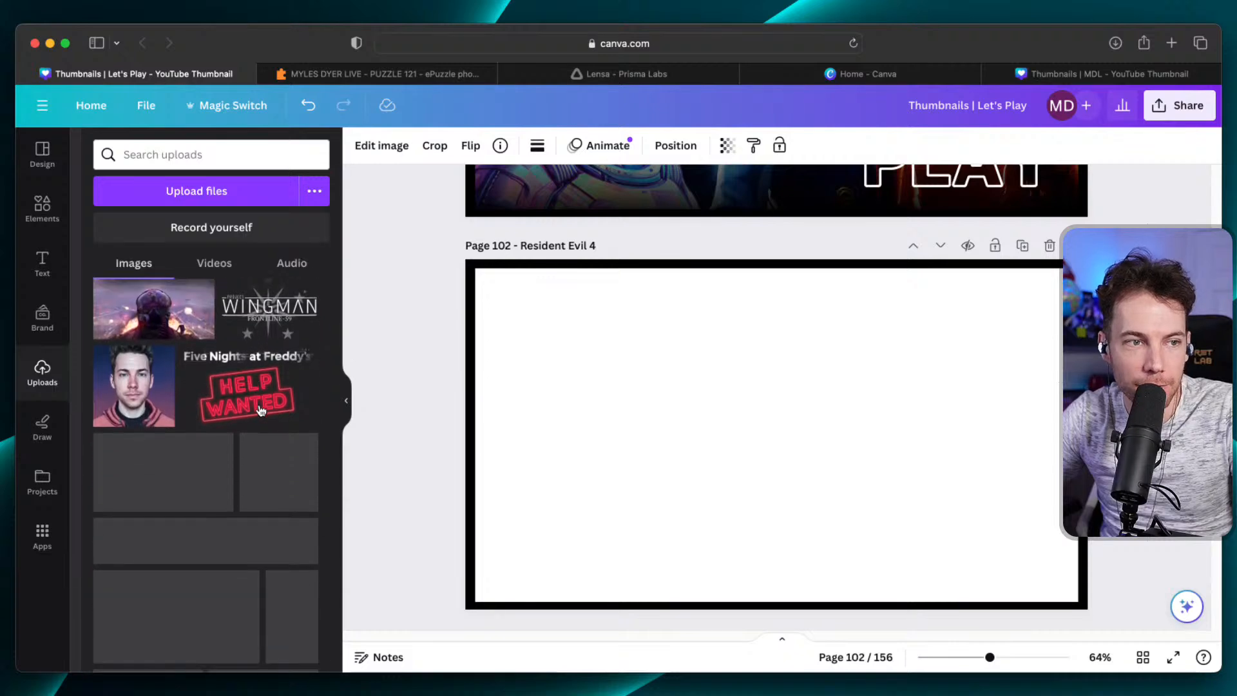
pyautogui.scroll(-2, 261, 410)
pyautogui.scroll(7, 187, 401)
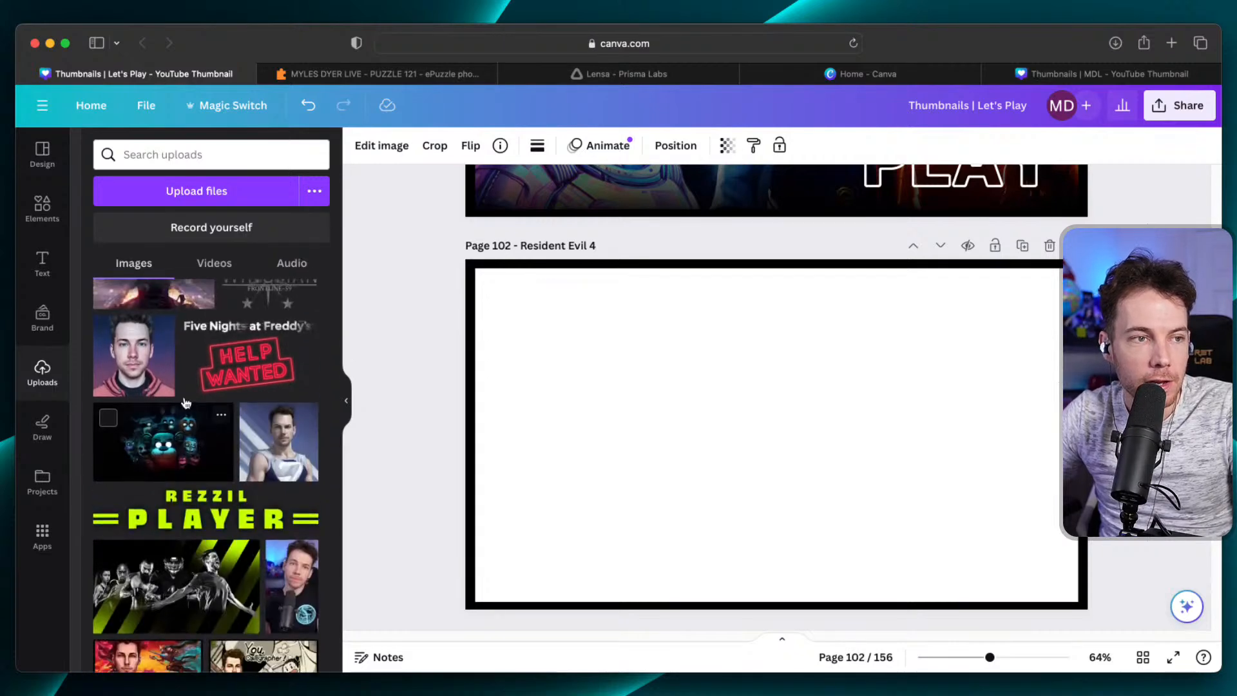
pyautogui.scroll(2, 186, 401)
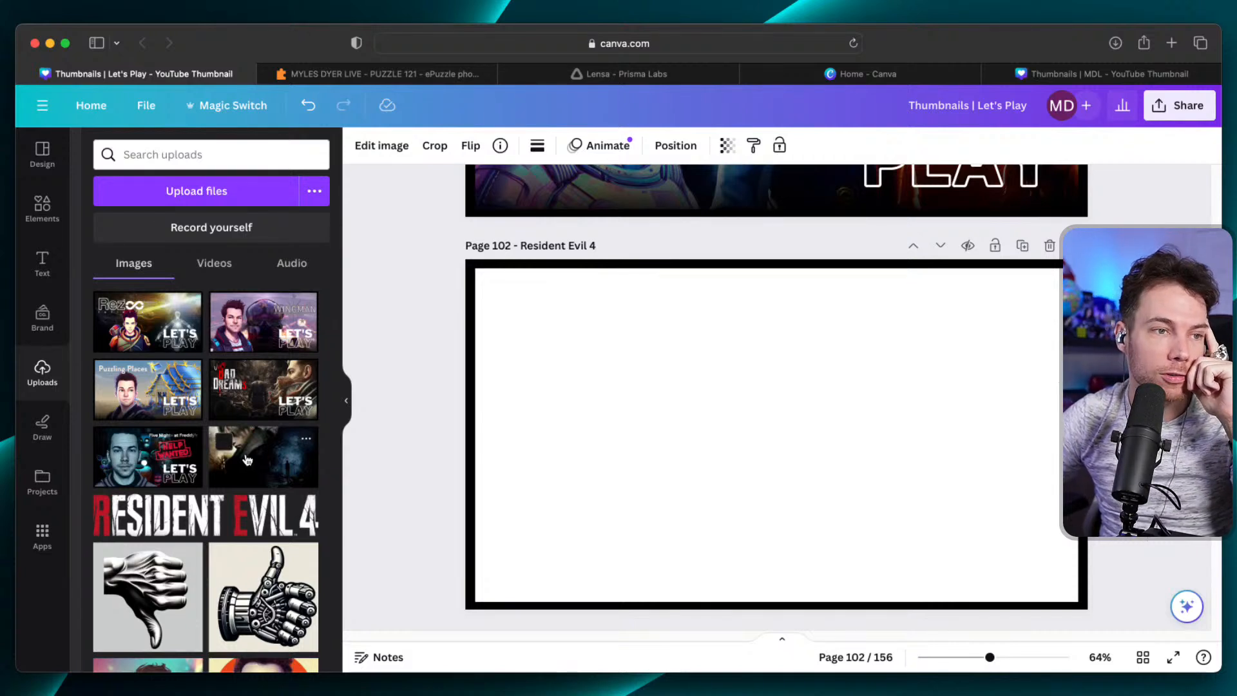
pyautogui.moveTo(247, 459); pyautogui.dragTo(523, 287)
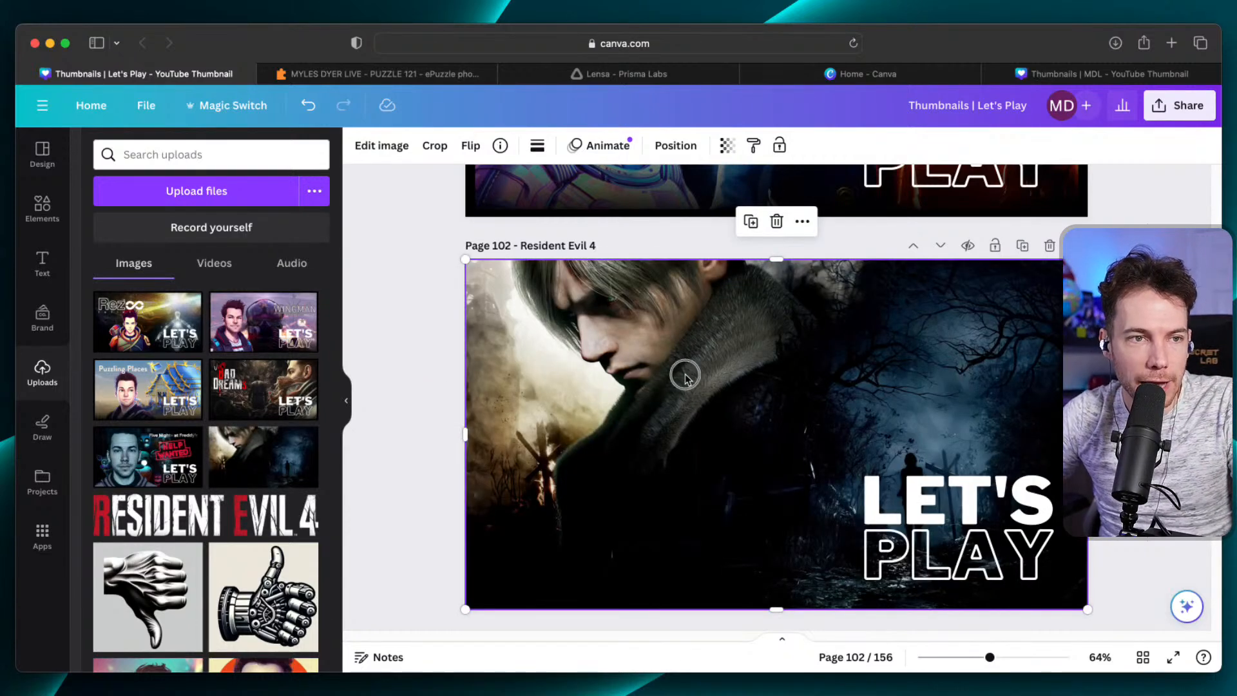
pyautogui.rightClick(685, 373)
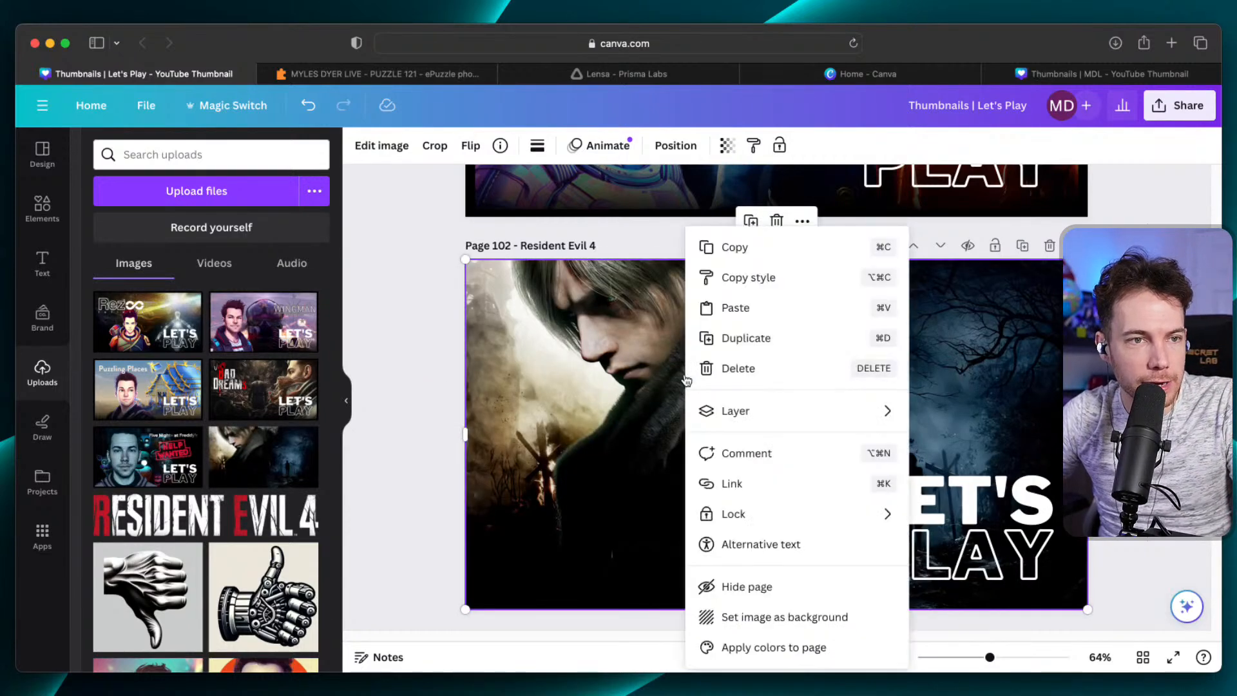
pyautogui.click(798, 619)
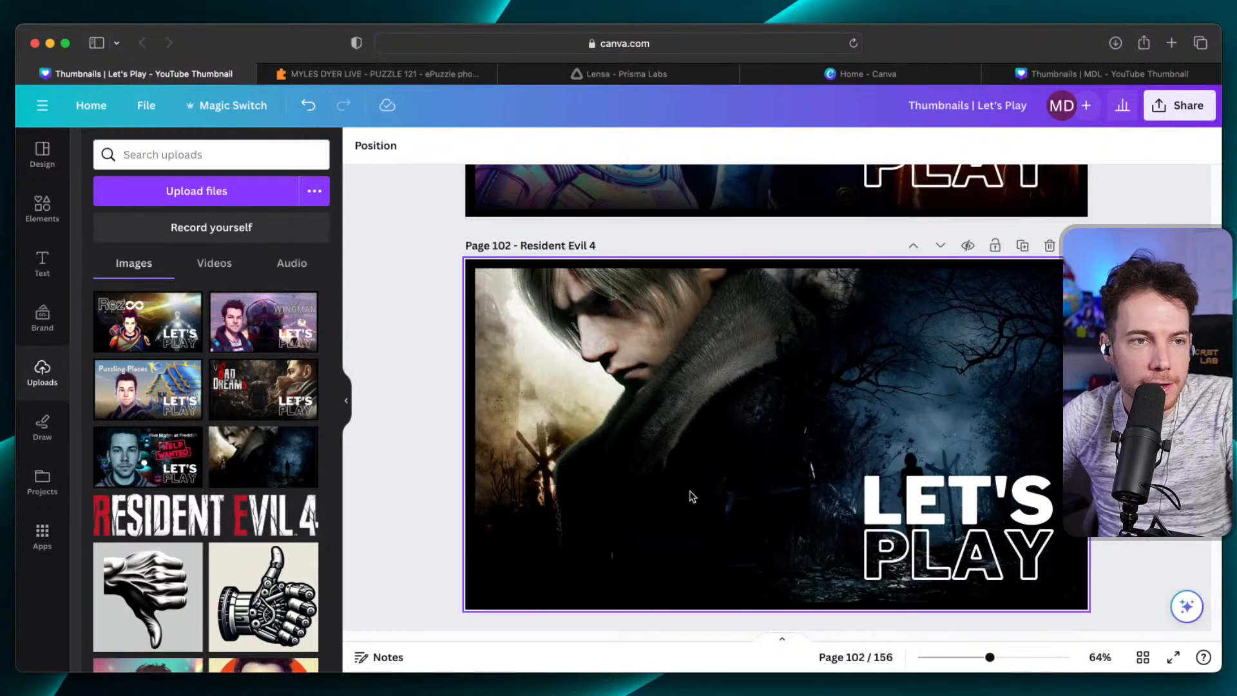
pyautogui.click(692, 356)
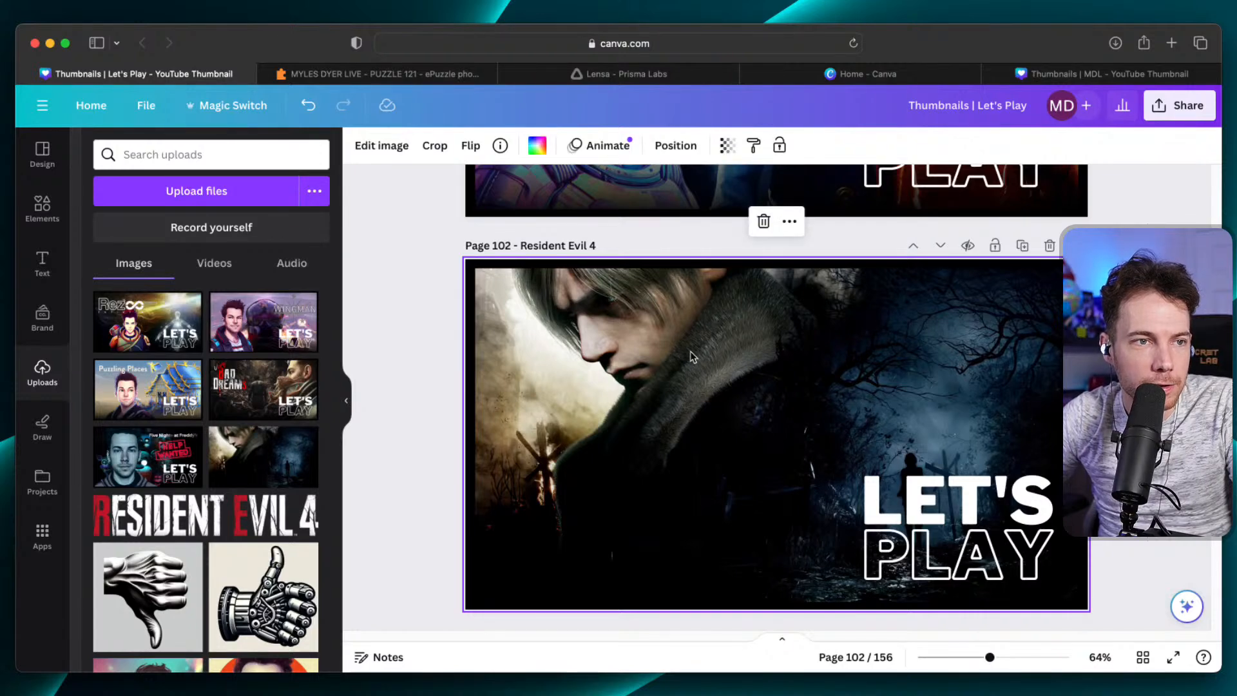
# Add the uploaded Resident Evil 4 logo and place it, scaled down, in the upper left of the thumbnail.
pyautogui.click(219, 513)
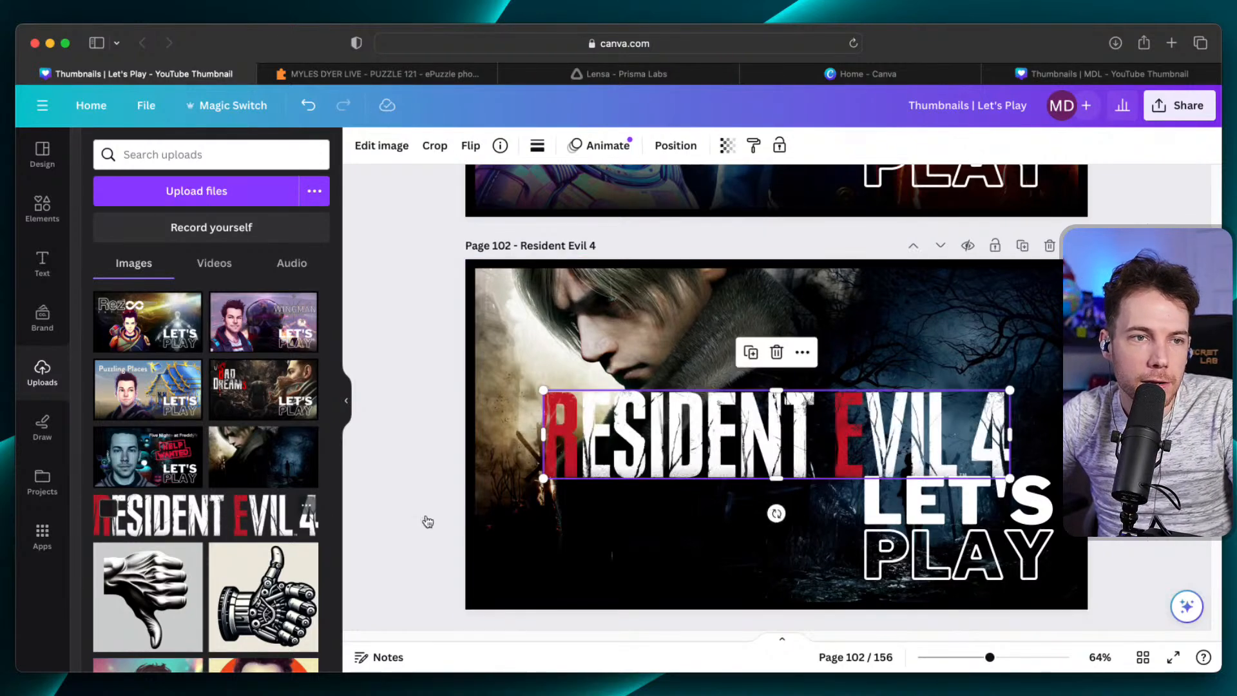
pyautogui.moveTo(748, 438); pyautogui.dragTo(703, 331)
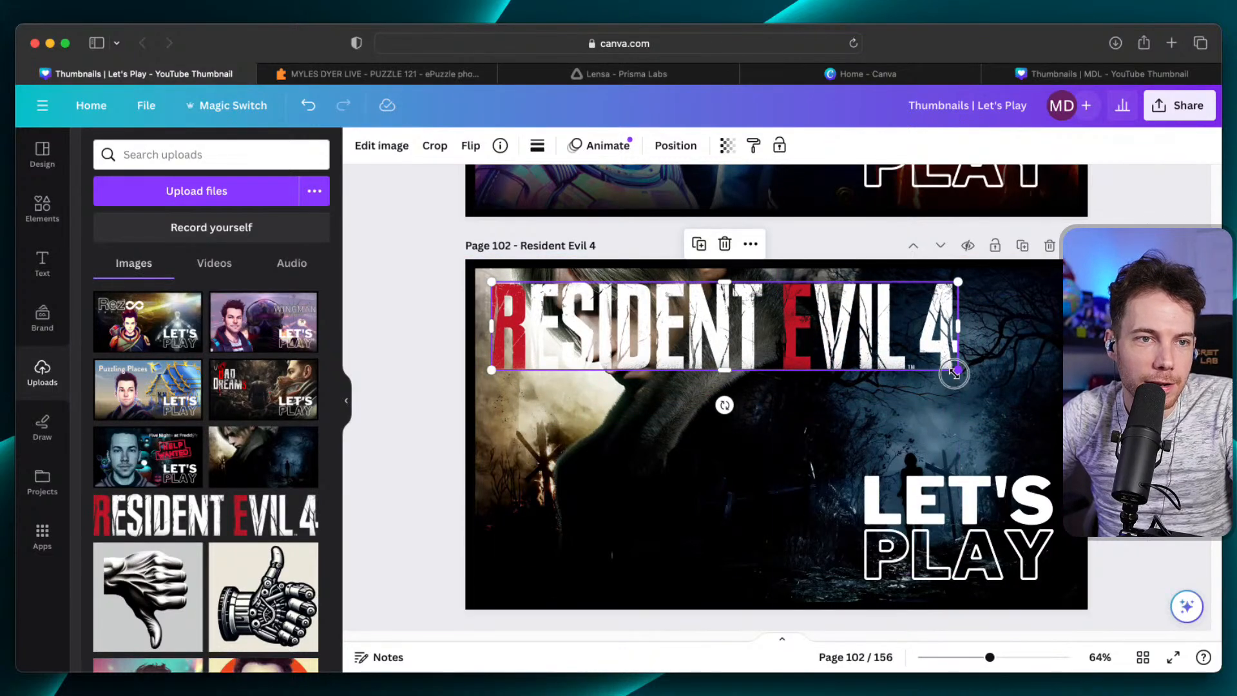
pyautogui.moveTo(959, 369); pyautogui.dragTo(878, 367)
pyautogui.moveTo(715, 330); pyautogui.dragTo(725, 342)
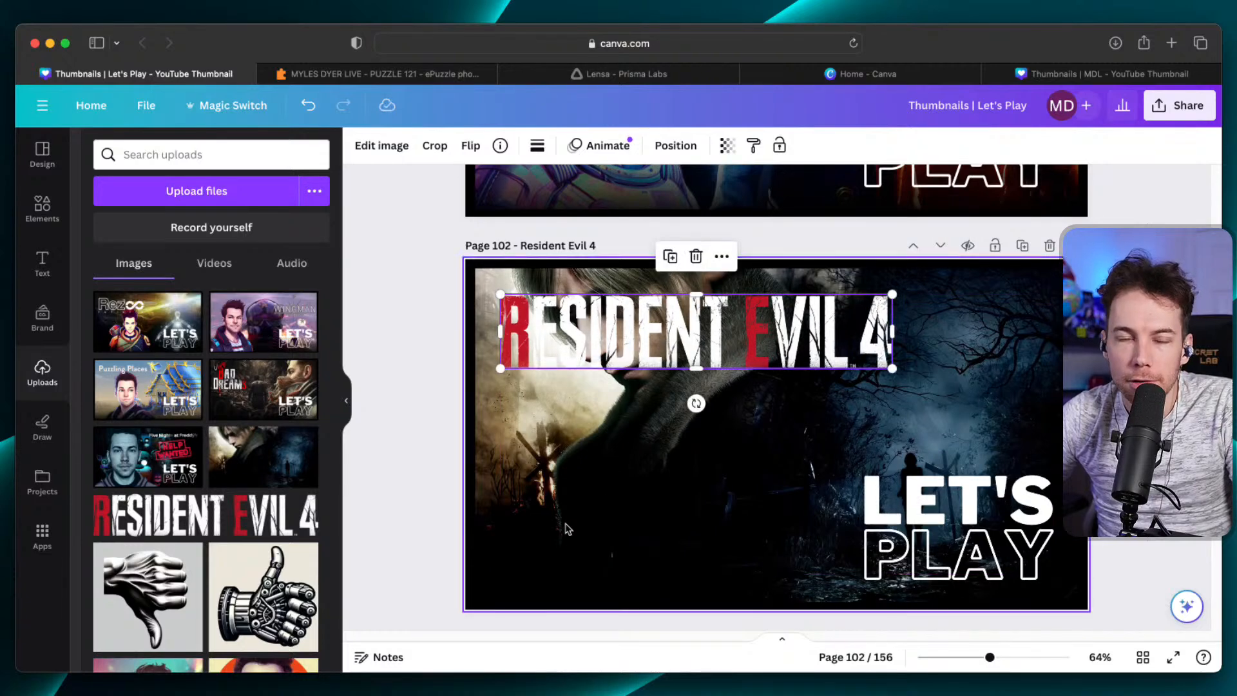
# Try the logo near the thumbnail's lower edge, undo that move, and shrink the logo in the upper left.
pyautogui.moveTo(612, 340); pyautogui.dragTo(625, 546)
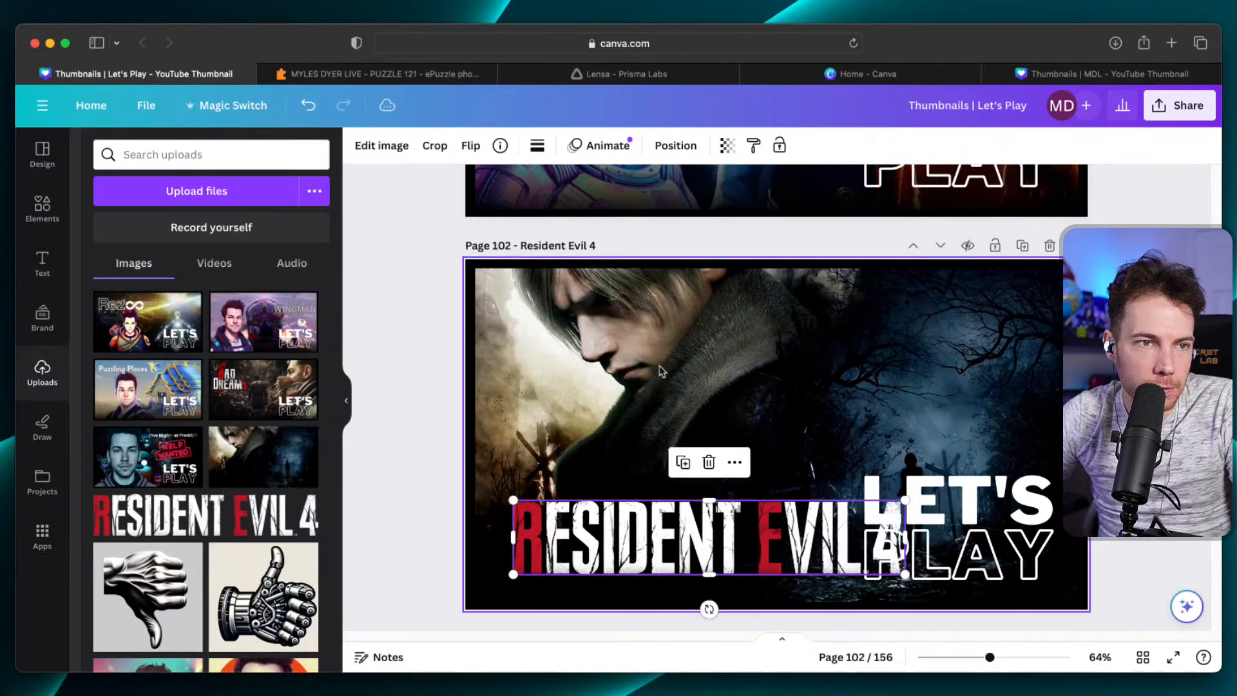
pyautogui.hotkey('ctrl', 'z')
pyautogui.moveTo(641, 334); pyautogui.dragTo(622, 337)
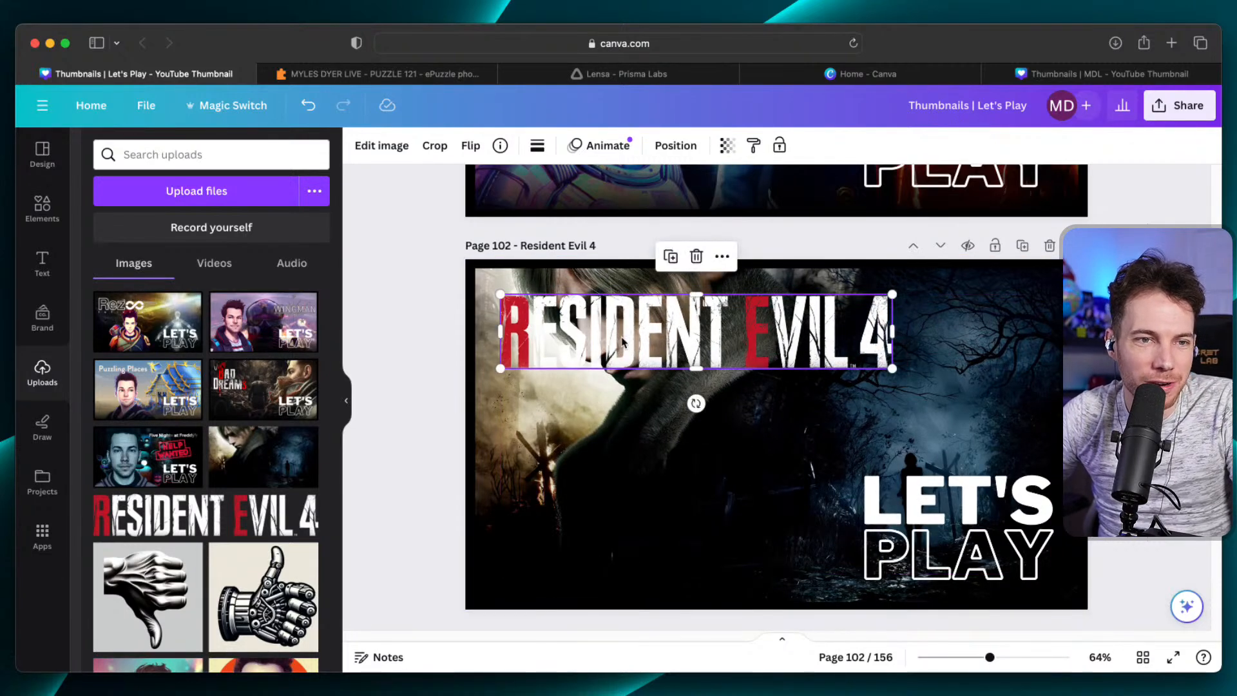
pyautogui.moveTo(889, 368); pyautogui.dragTo(845, 354)
# Flip the Resident Evil 4 background image horizontally.
pyautogui.click(671, 394)
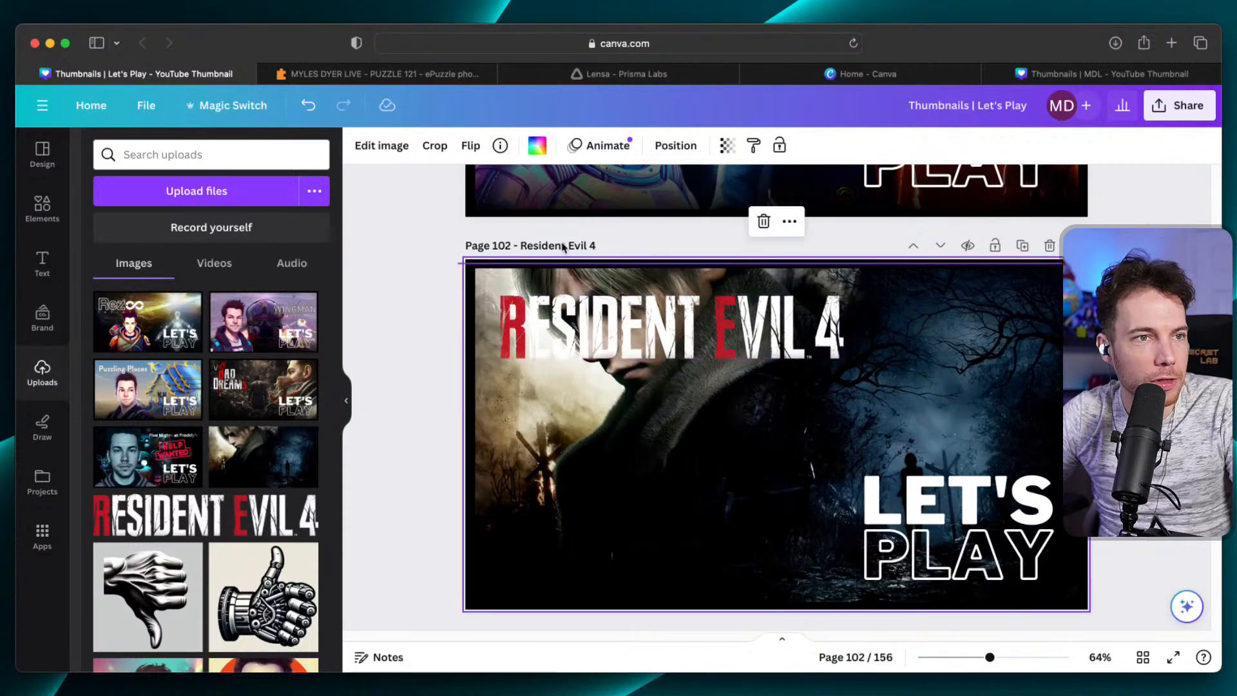
pyautogui.click(470, 145)
pyautogui.click(514, 188)
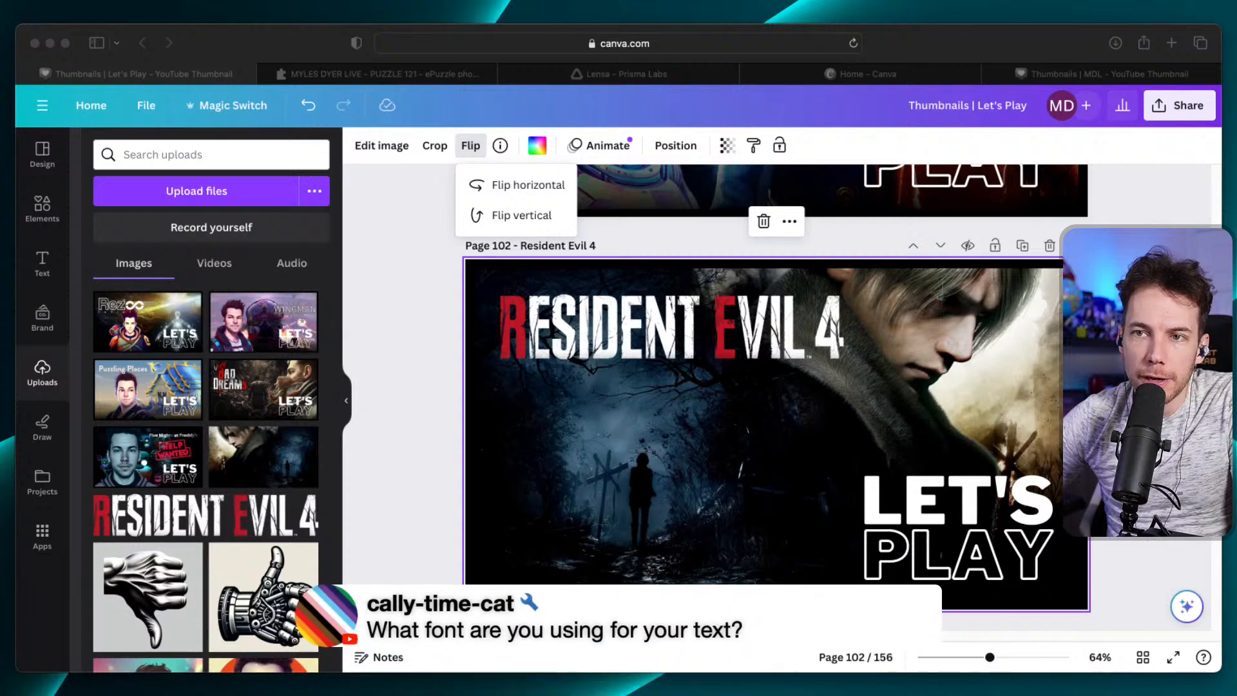
# Check which font the LET'S text on the Resident Evil 4 thumbnail uses.
pyautogui.click(631, 312)
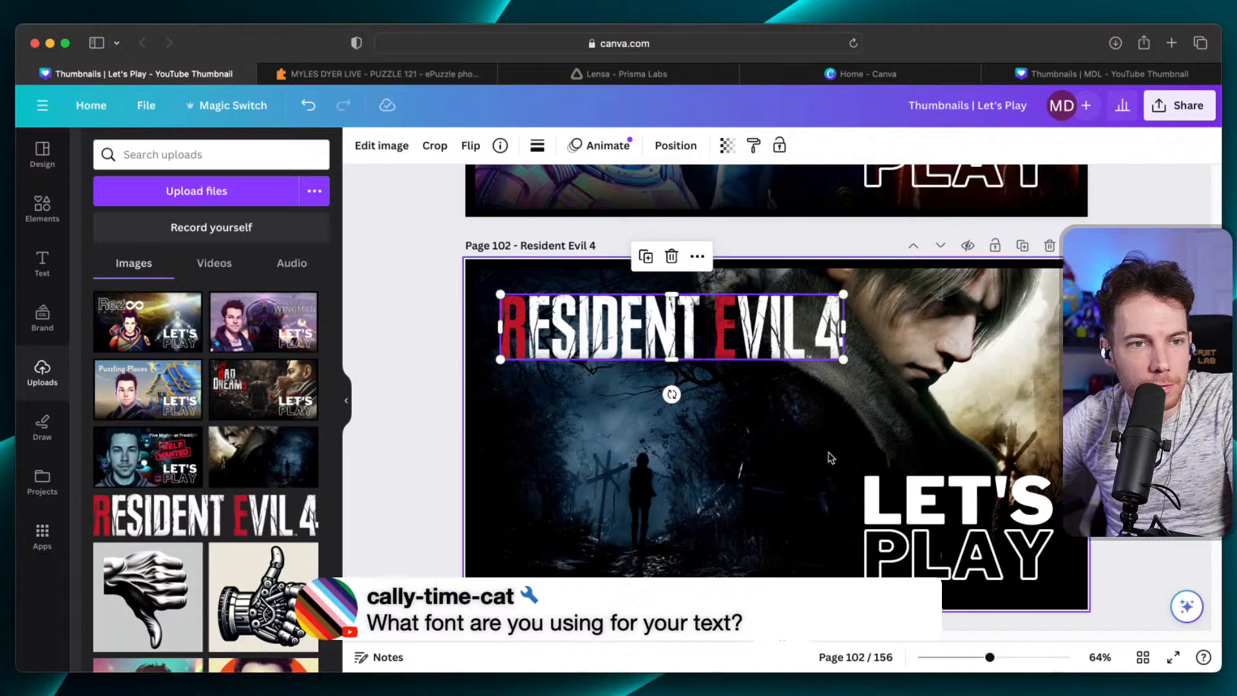
pyautogui.click(936, 498)
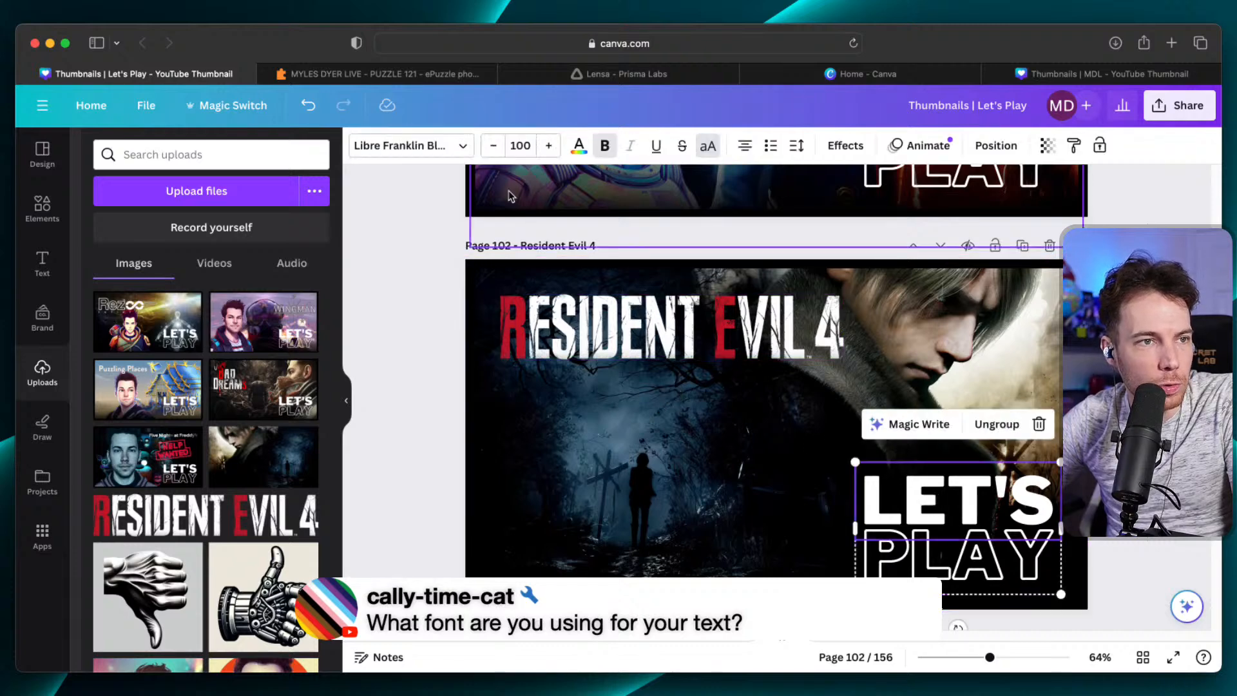
pyautogui.click(409, 147)
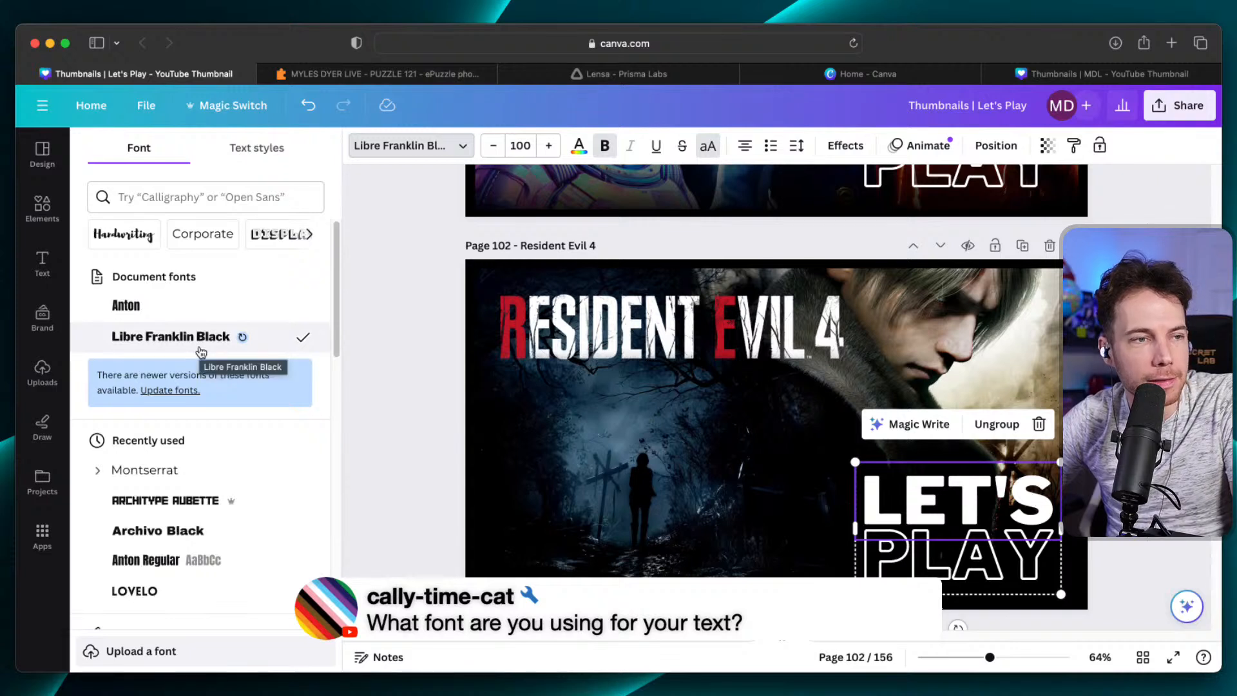
# Try the Architype Aubette and Anton Regular fonts on the LET'S text and undo the font changes.
pyautogui.click(185, 512)
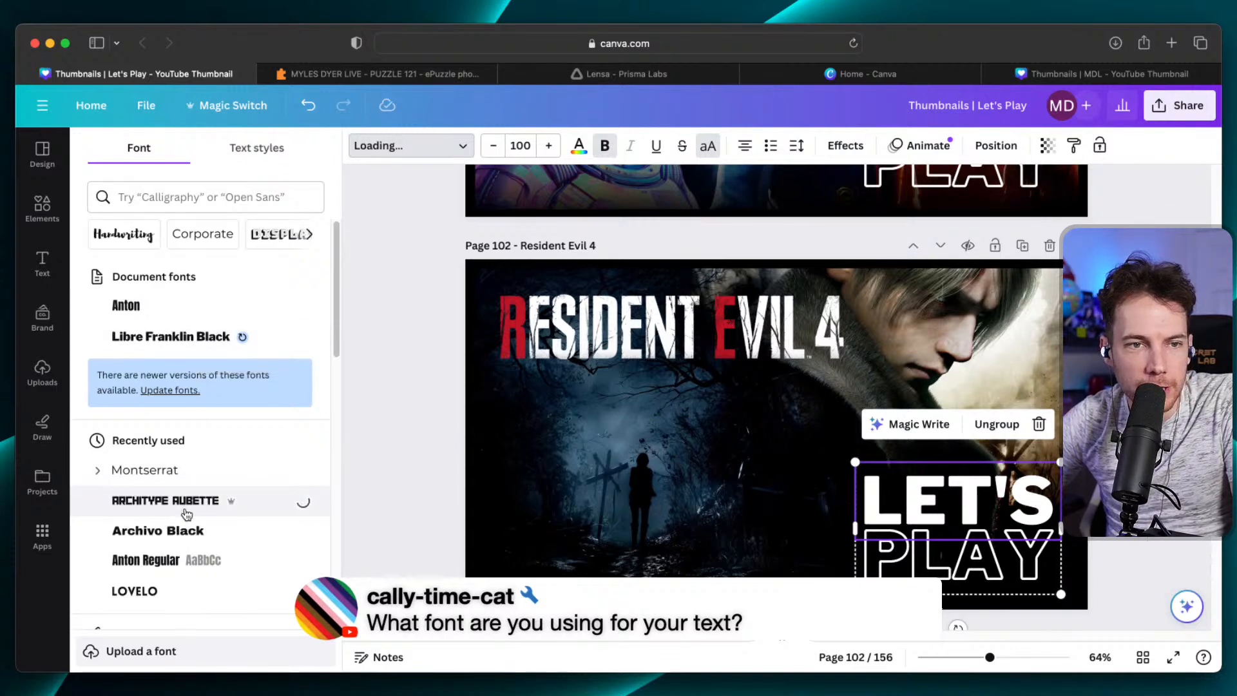
pyautogui.click(154, 561)
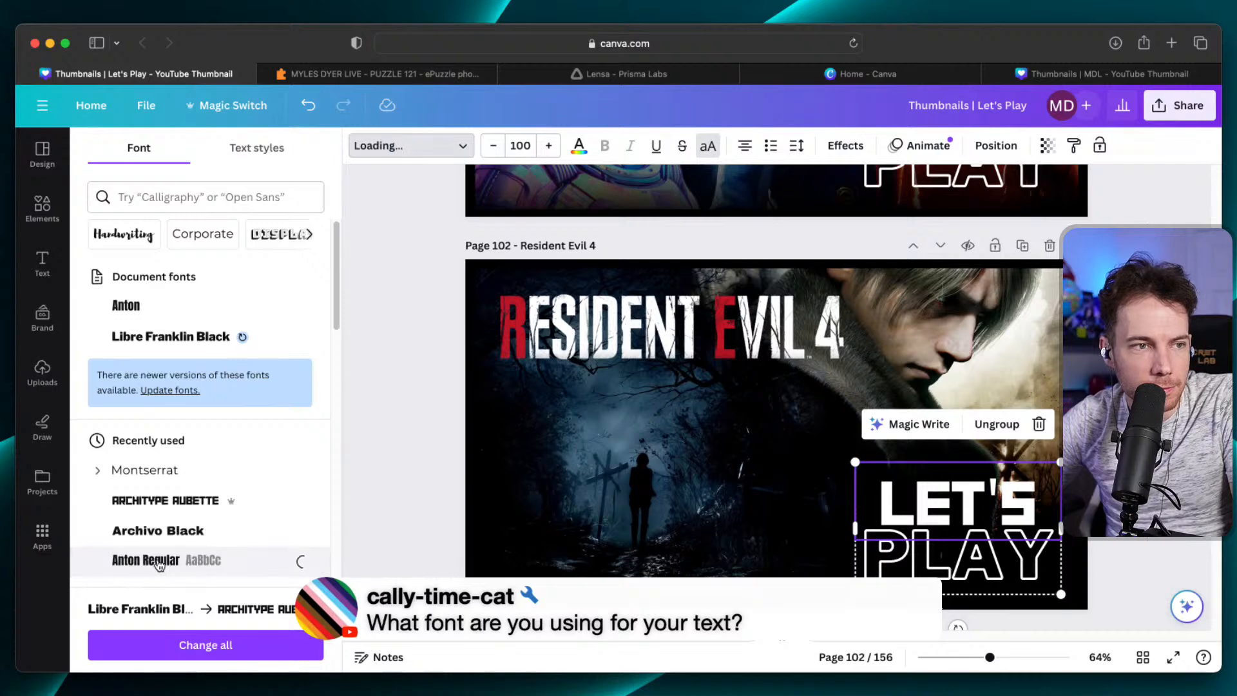
pyautogui.click(649, 428)
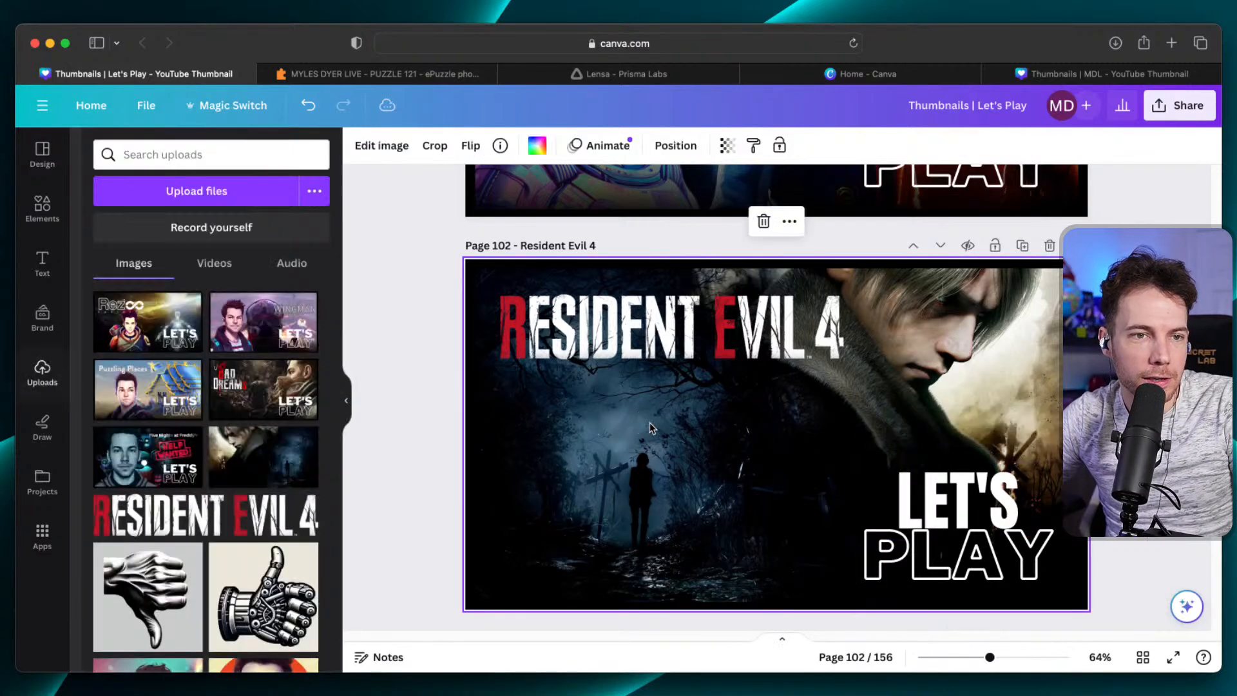
pyautogui.press('super+z')
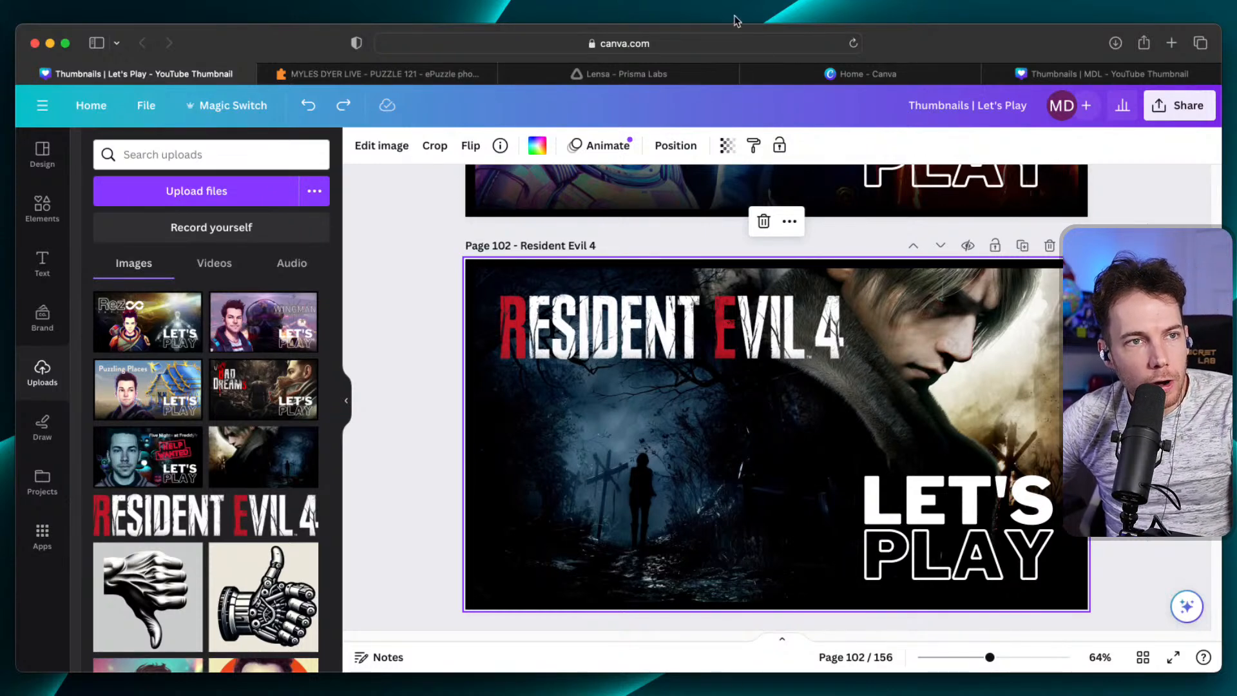
# Switch to the AI Lensa Photos folder in Finder, hide its sidebar and widen the window to show more images per row.
pyautogui.click(667, 75)
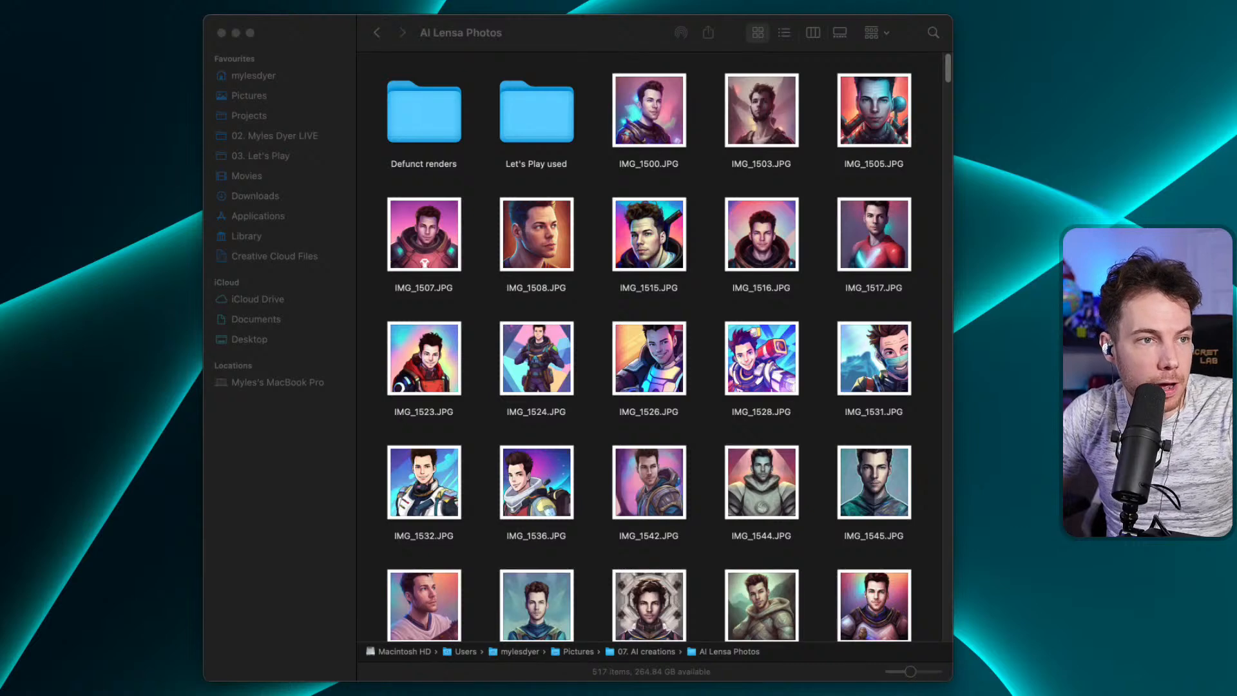
pyautogui.moveTo(356, 130); pyautogui.dragTo(154, 113)
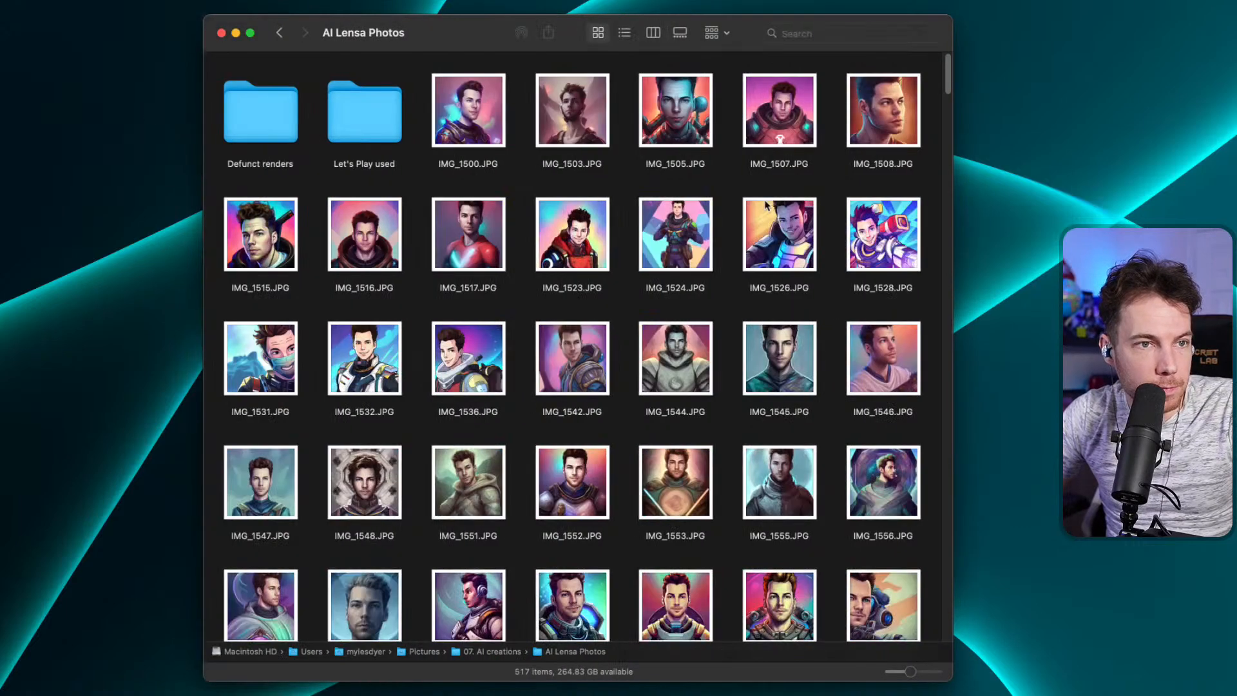
pyautogui.moveTo(952, 327); pyautogui.dragTo(1234, 328)
pyautogui.moveTo(1134, 327); pyautogui.dragTo(1157, 327)
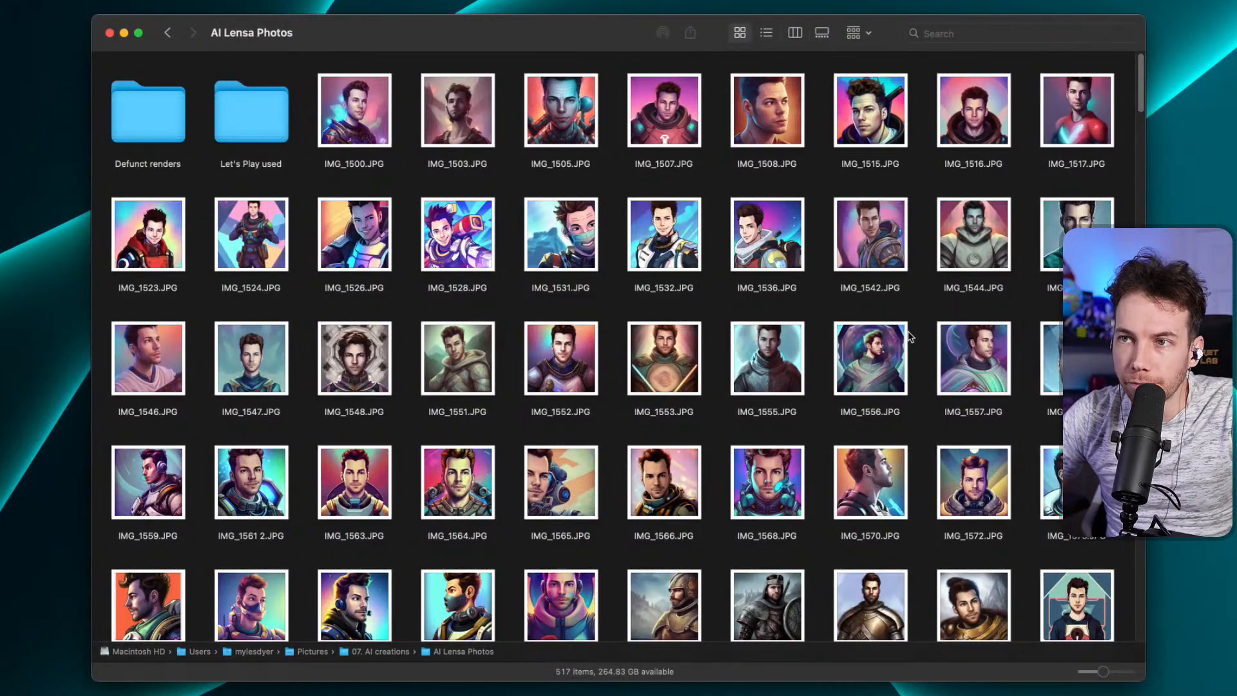
pyautogui.moveTo(346, 31); pyautogui.dragTo(357, 40)
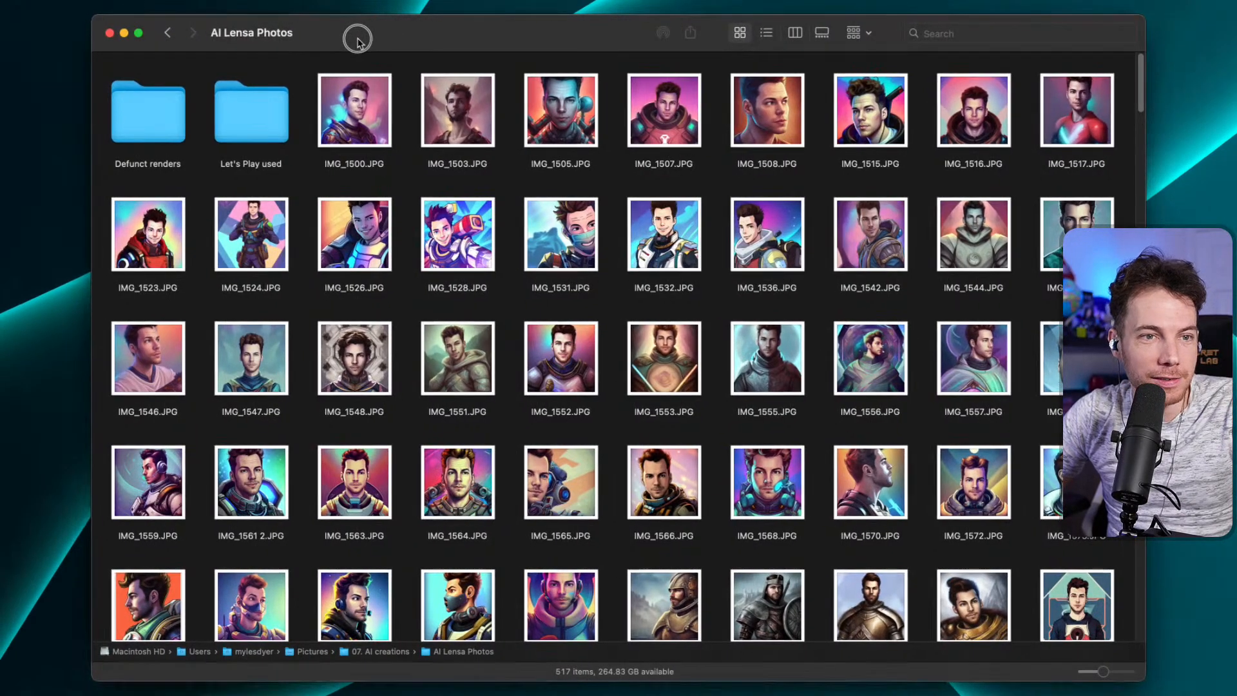
# Look through the AI-generated portraits in the AI Lensa Photos folder and return to the Defunct renders subfolder.
pyautogui.scroll(-9, 599, 335)
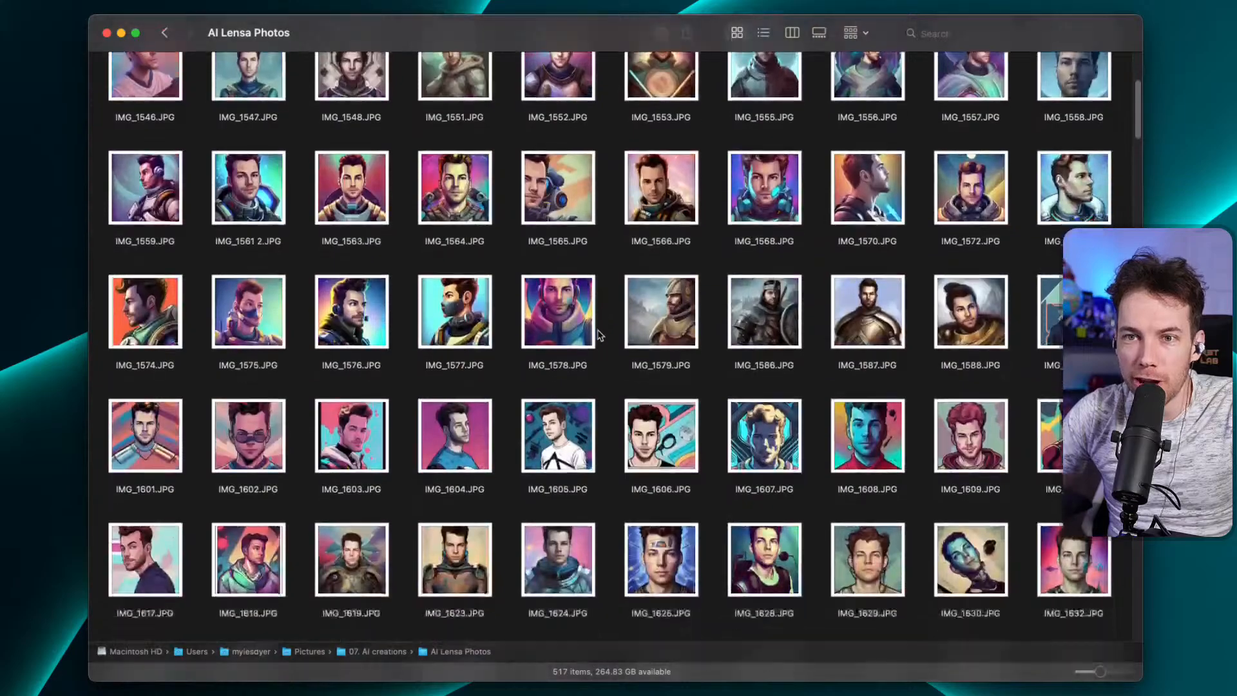
pyautogui.scroll(-15, 600, 335)
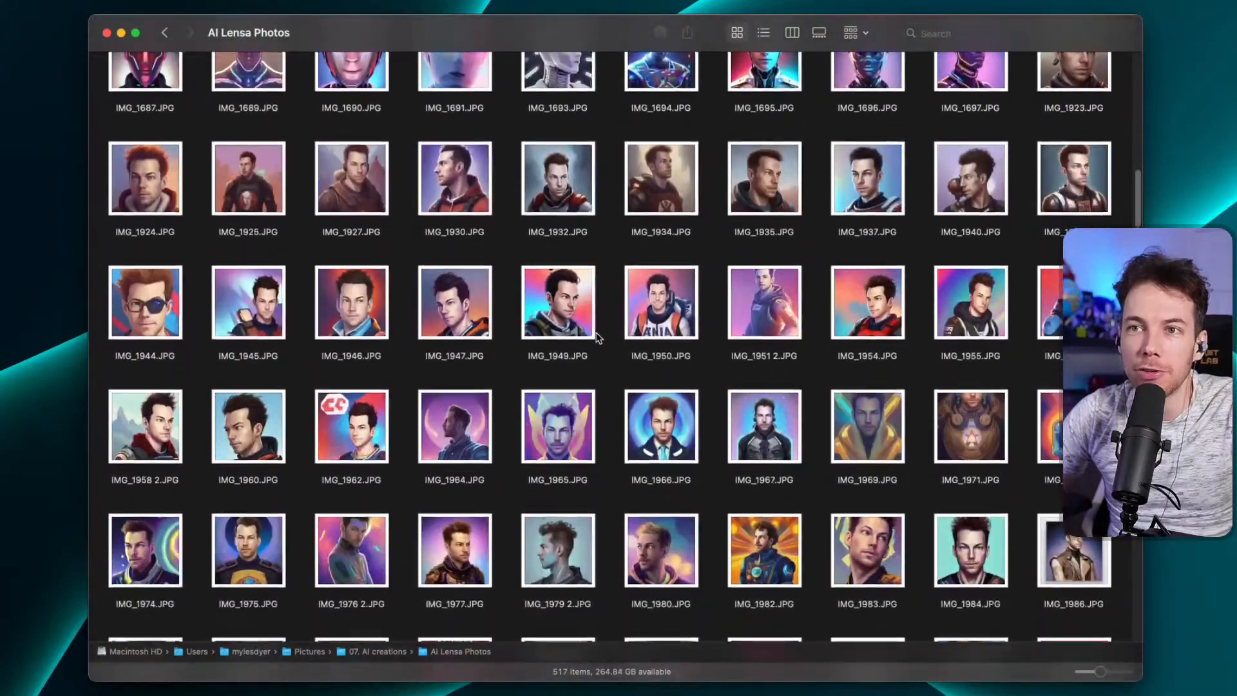
pyautogui.scroll(-8, 598, 338)
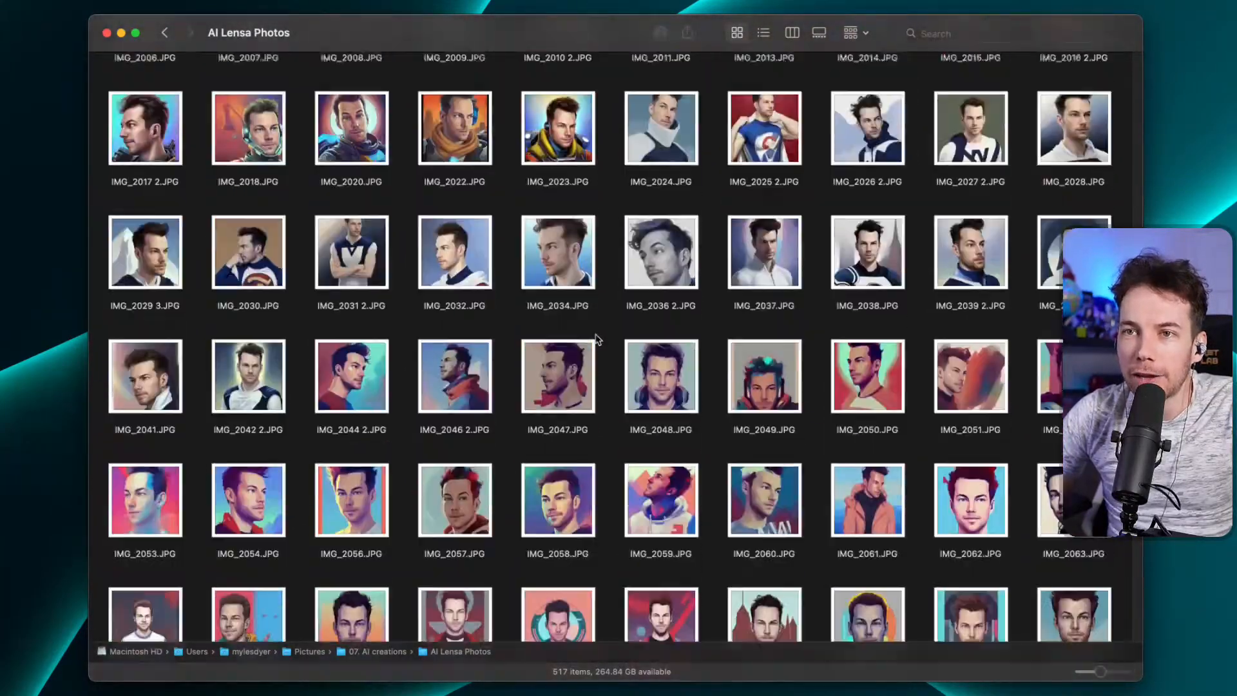
pyautogui.scroll(-20, 598, 339)
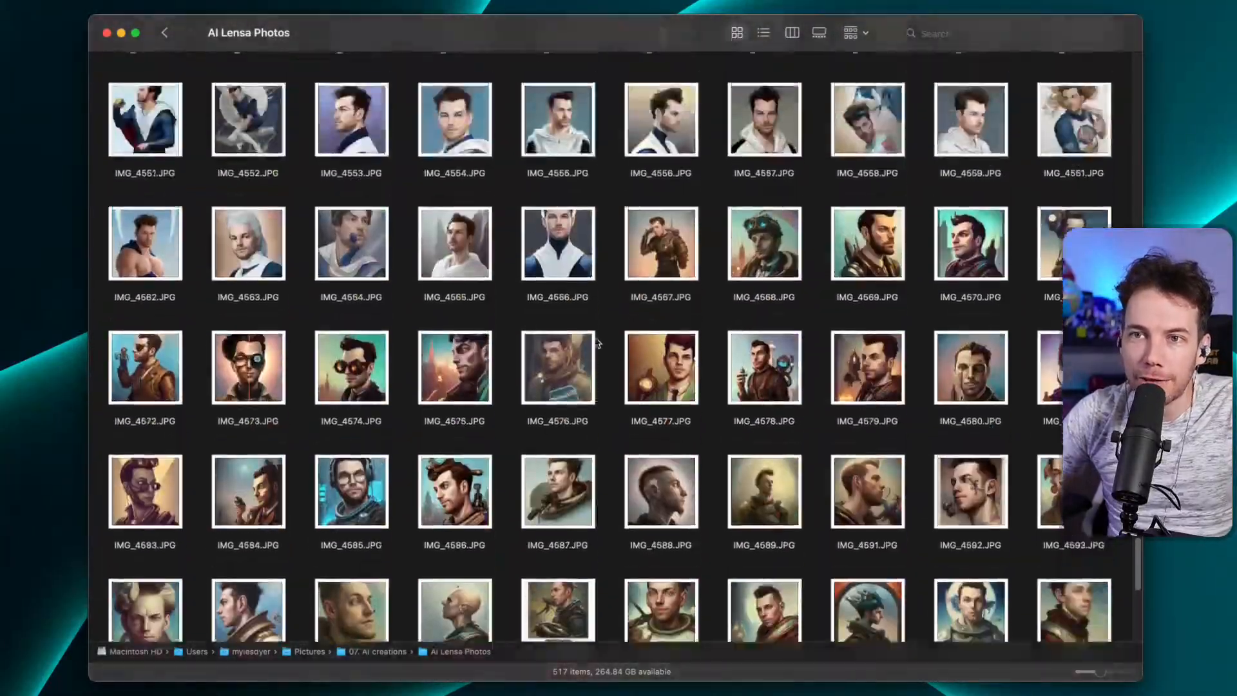
pyautogui.scroll(20, 598, 343)
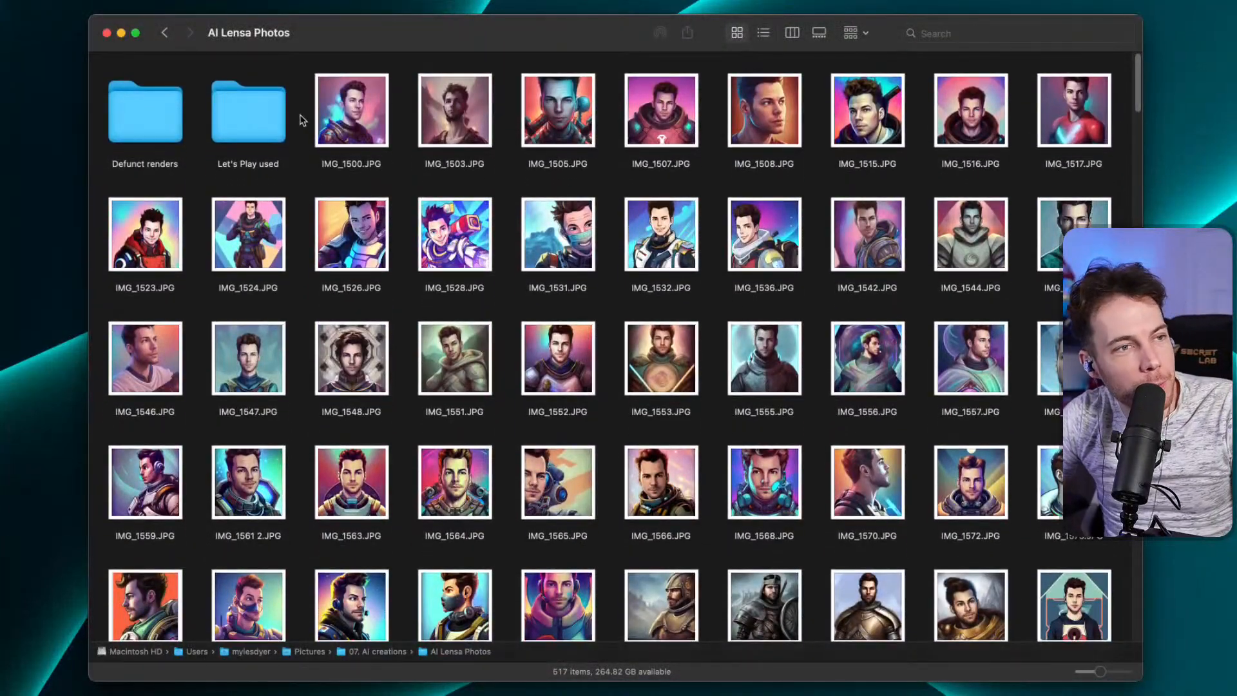
pyautogui.click(161, 126)
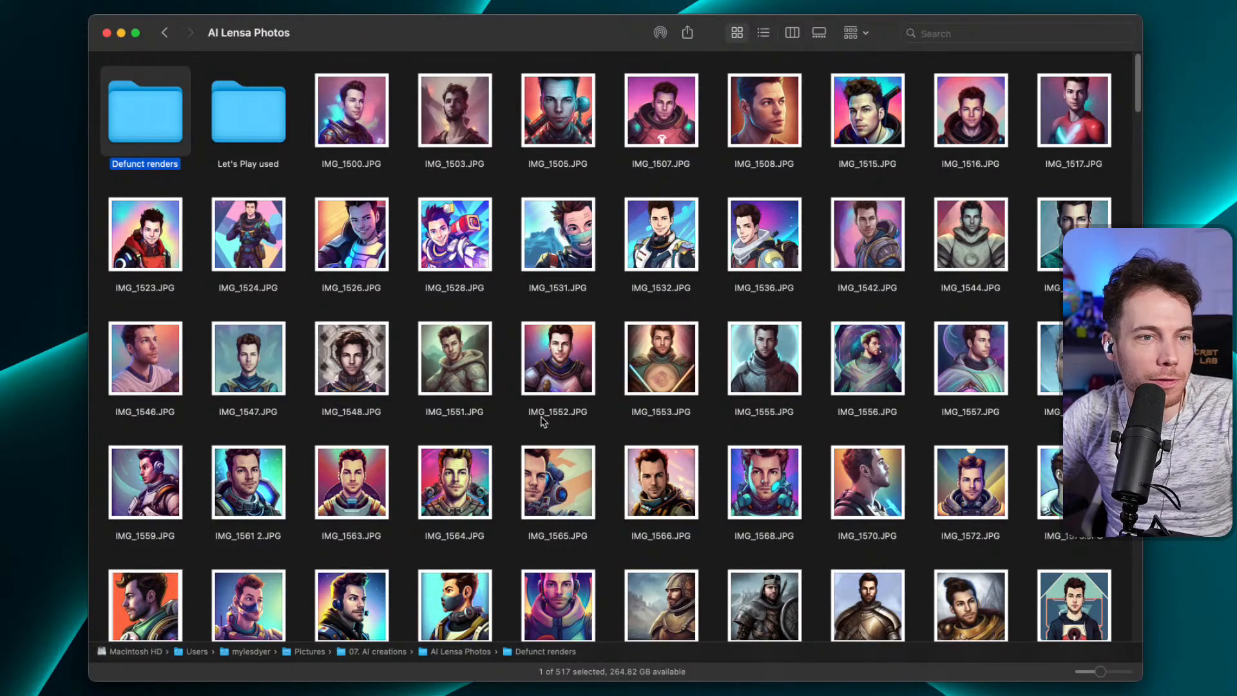
# Find the portrait IMG_4599.JPG among the last images of the folder and preview it at large size.
pyautogui.scroll(-20, 545, 428)
pyautogui.scroll(5, 545, 428)
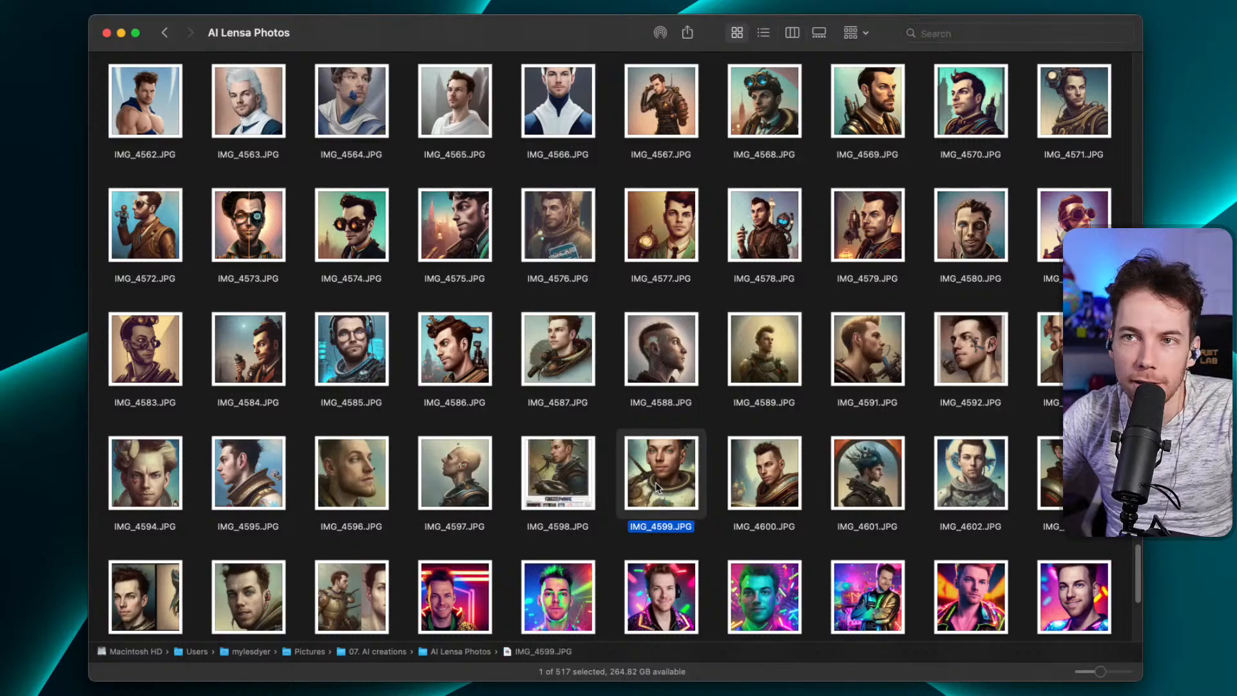
pyautogui.press('space')
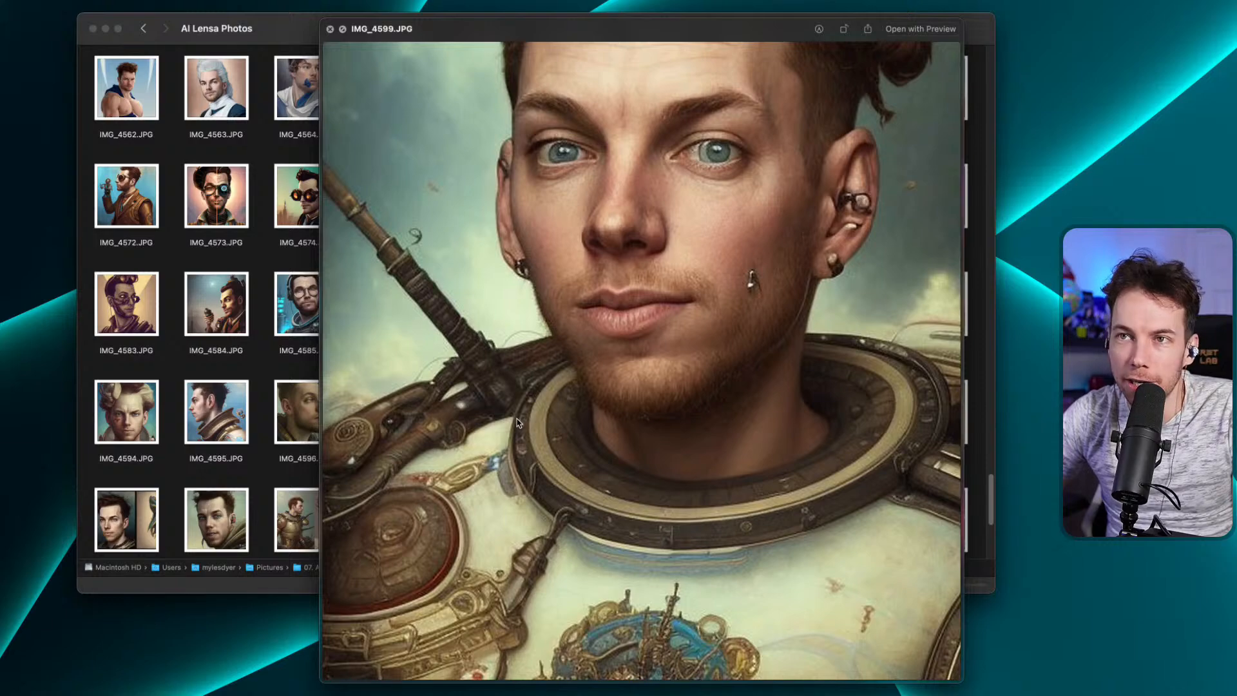
pyautogui.press('space')
# Move IMG_4599.JPG into the Defunct renders subfolder at the start of the AI Lensa Photos folder.
pyautogui.moveTo(592, 424); pyautogui.dragTo(445, 265)
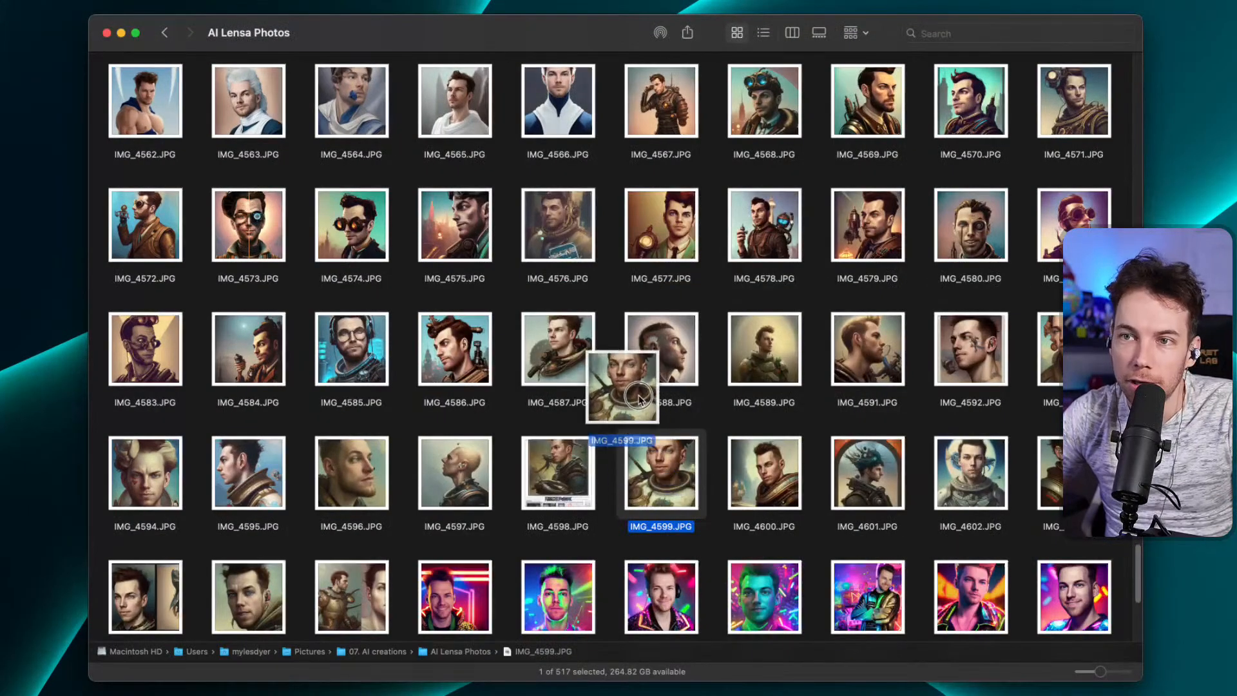
pyautogui.scroll(15, 509, 307)
pyautogui.moveTo(511, 301); pyautogui.dragTo(157, 143)
pyautogui.scroll(15, 511, 350)
pyautogui.scroll(10, 509, 354)
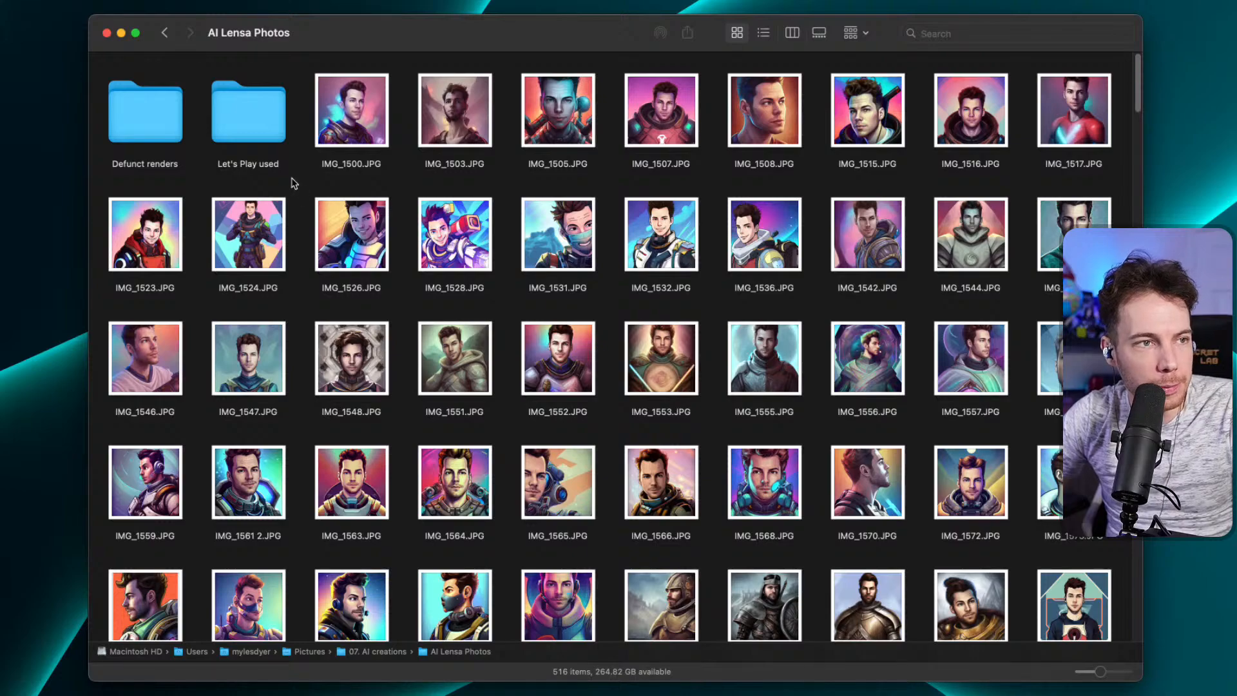
# Open the Defunct renders folder and look over the rejected portraits stored in it.
pyautogui.doubleClick(145, 127)
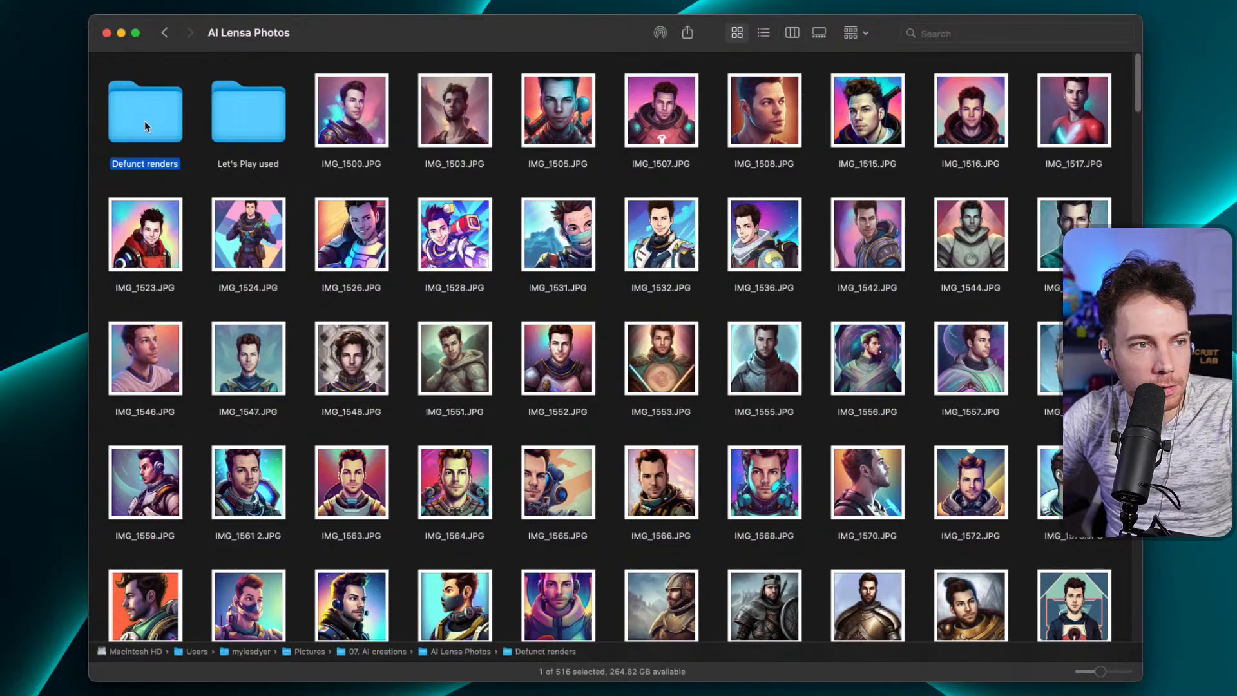
pyautogui.scroll(-5, 433, 258)
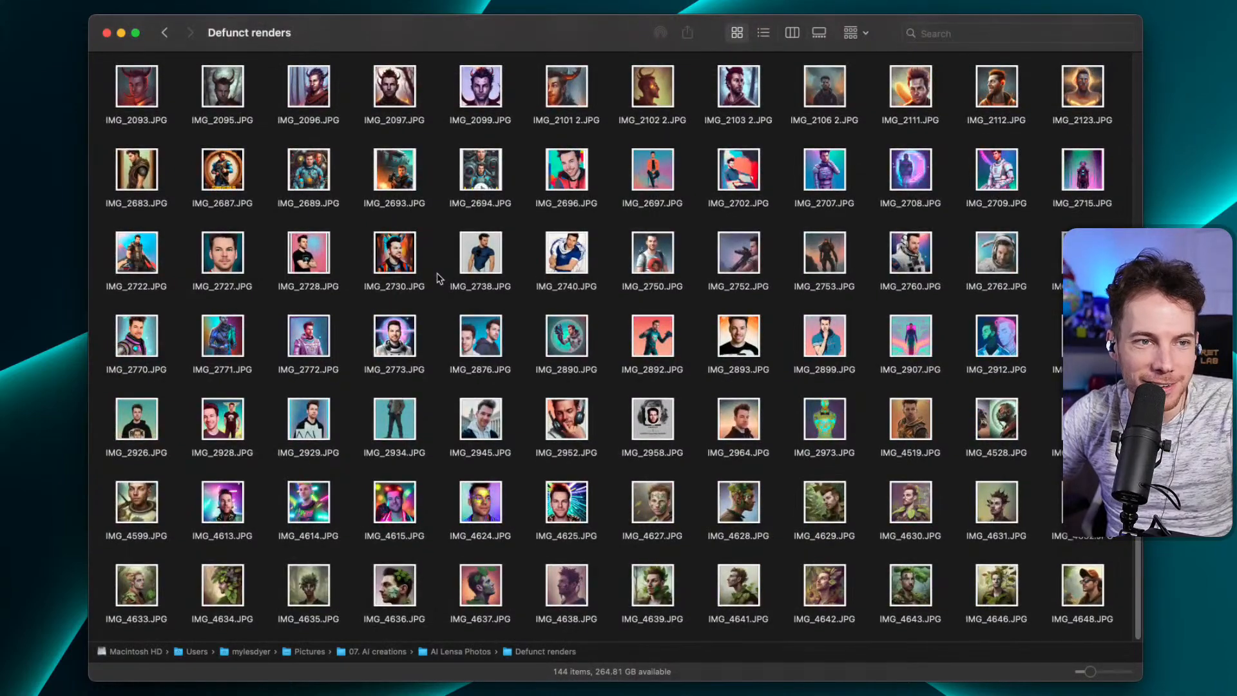
pyautogui.scroll(8, 437, 279)
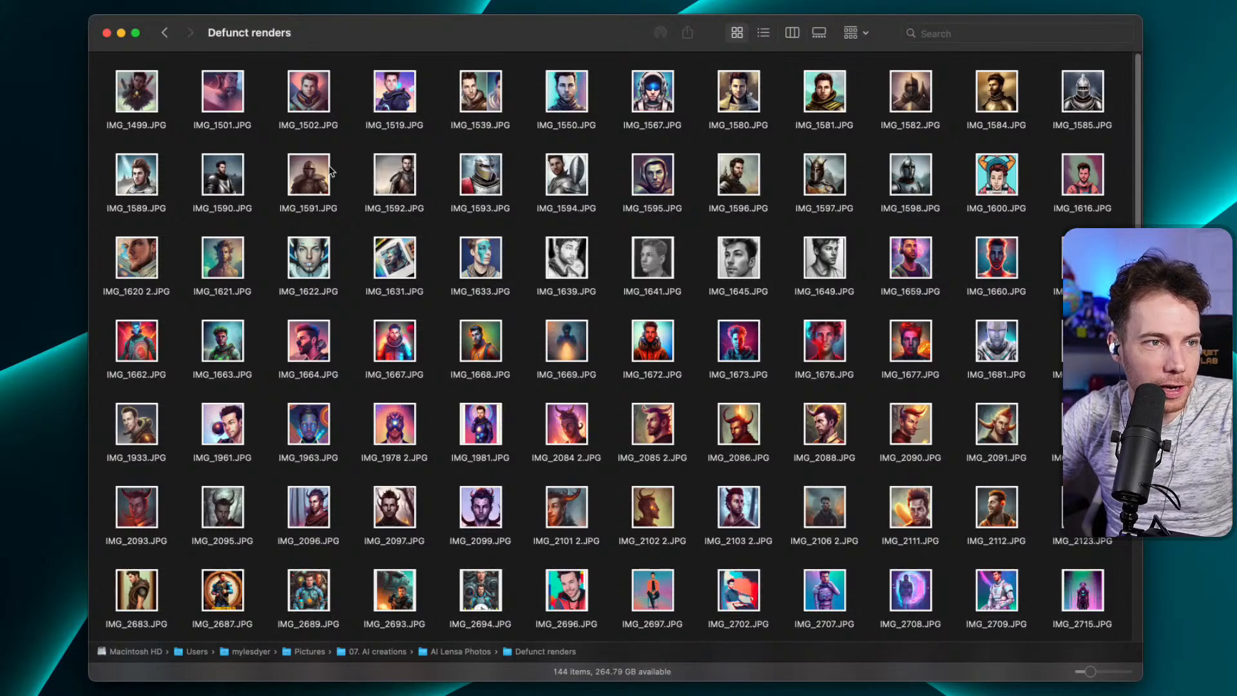
# Preview the rejected portrait IMG_1622.JPG at large size and browse its neighbours, including IMG_1621.JPG, IMG_1591.JPG, IMG_1667.JPG and IMG_1668.JPG.
pyautogui.click(308, 254)
pyautogui.press('space')
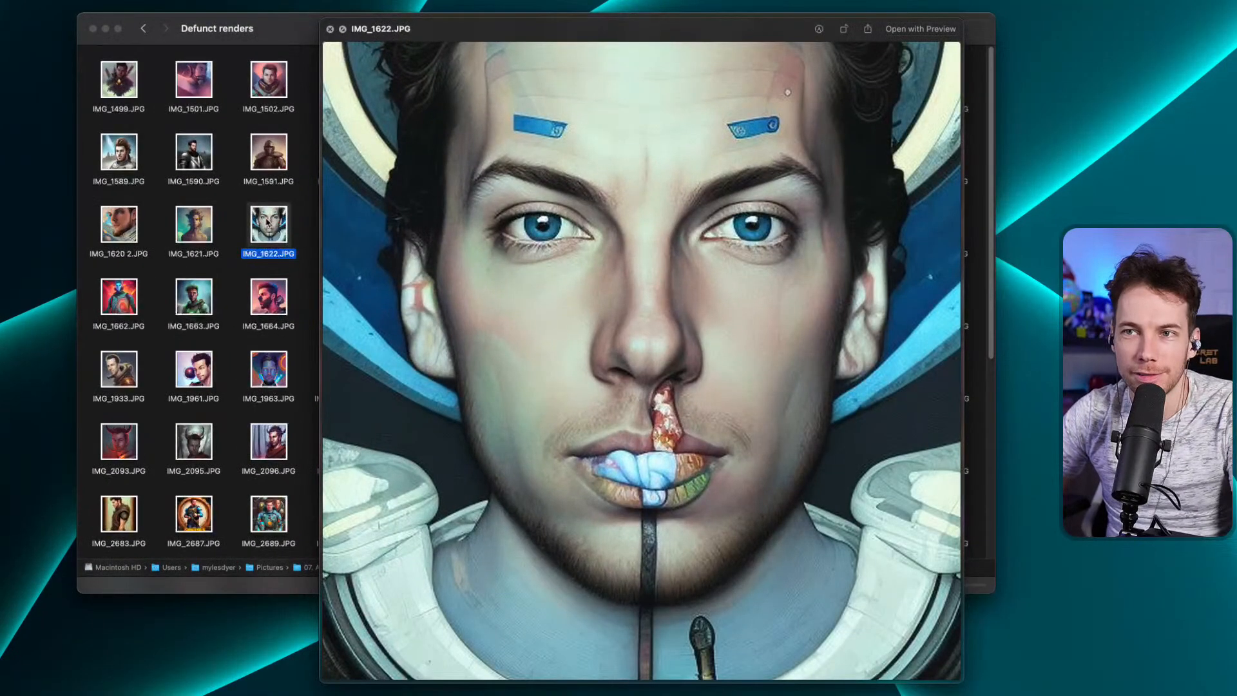
pyautogui.press('Left')
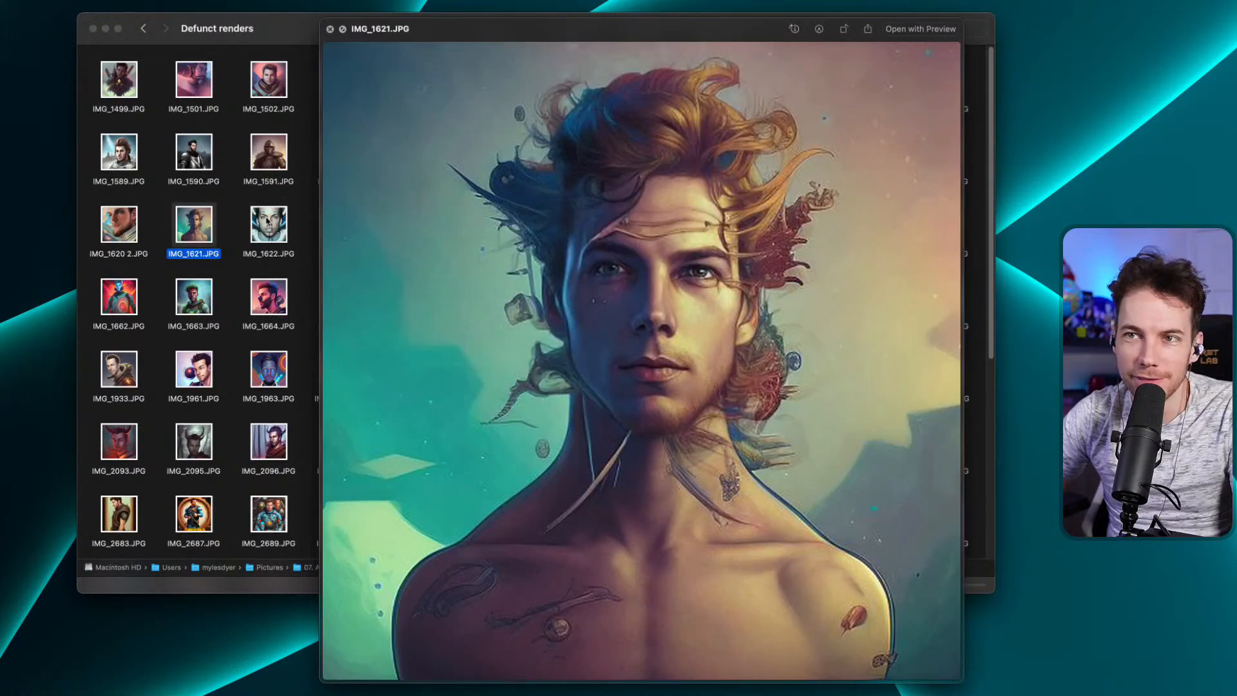
pyautogui.press('Up')
pyautogui.press('Right')
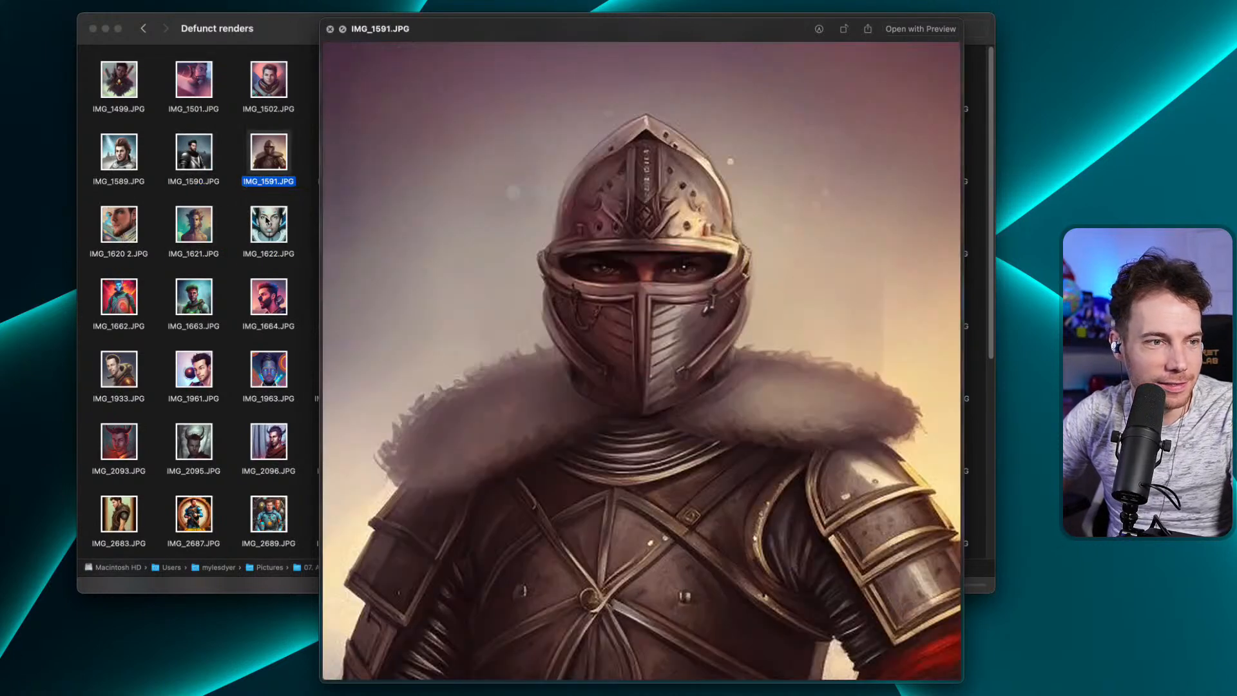
pyautogui.press('Down')
pyautogui.press('Down')
pyautogui.press('Right')
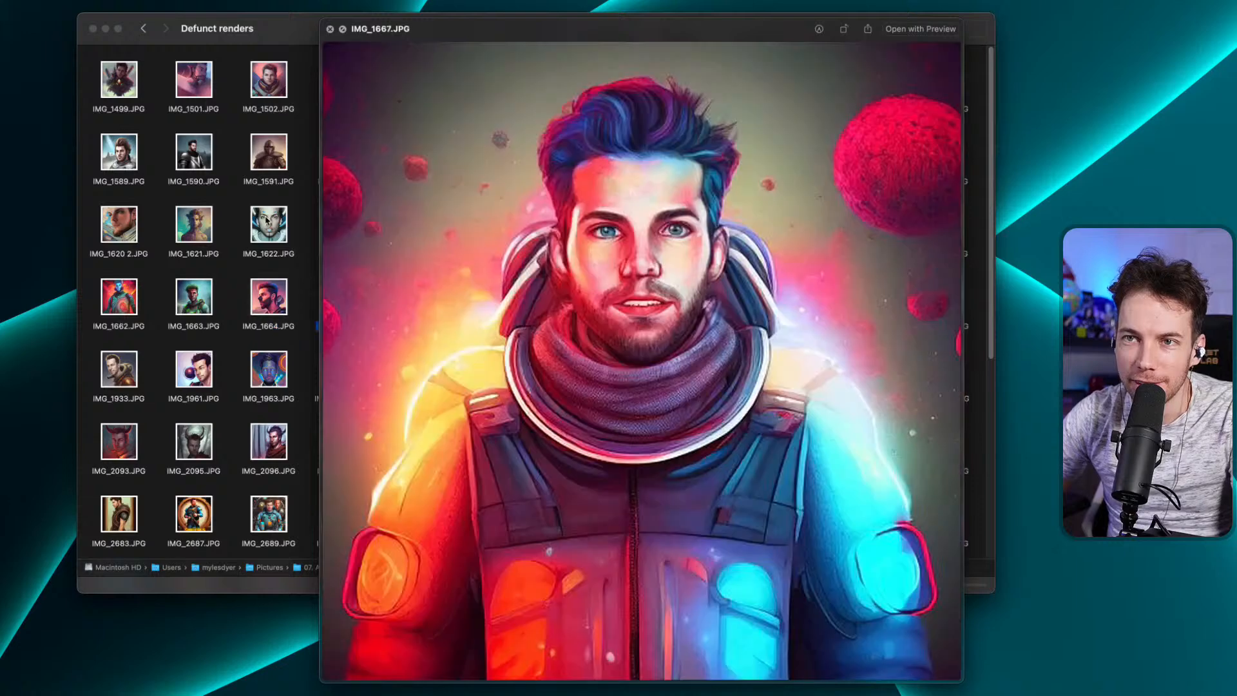
pyautogui.press('Right')
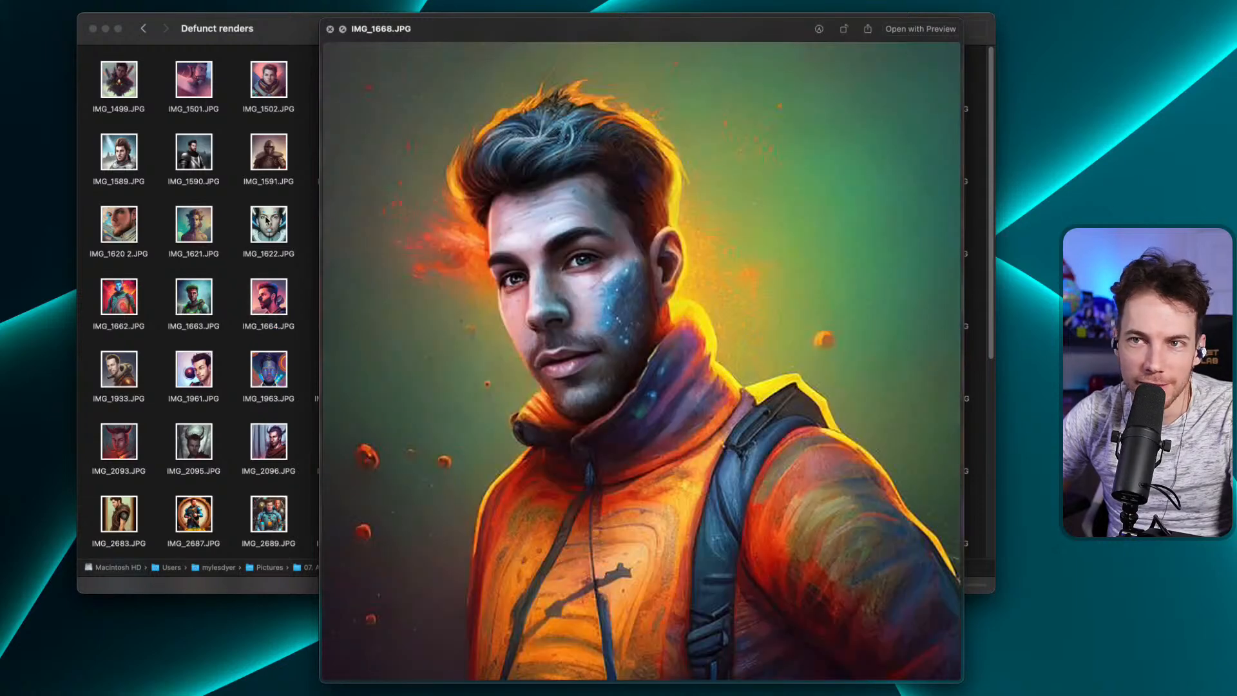
# Browse the large previews upward through the folder, viewing IMG_1633.JPG, IMG_1595.JPG and IMG_1567.JPG.
pyautogui.press('Up')
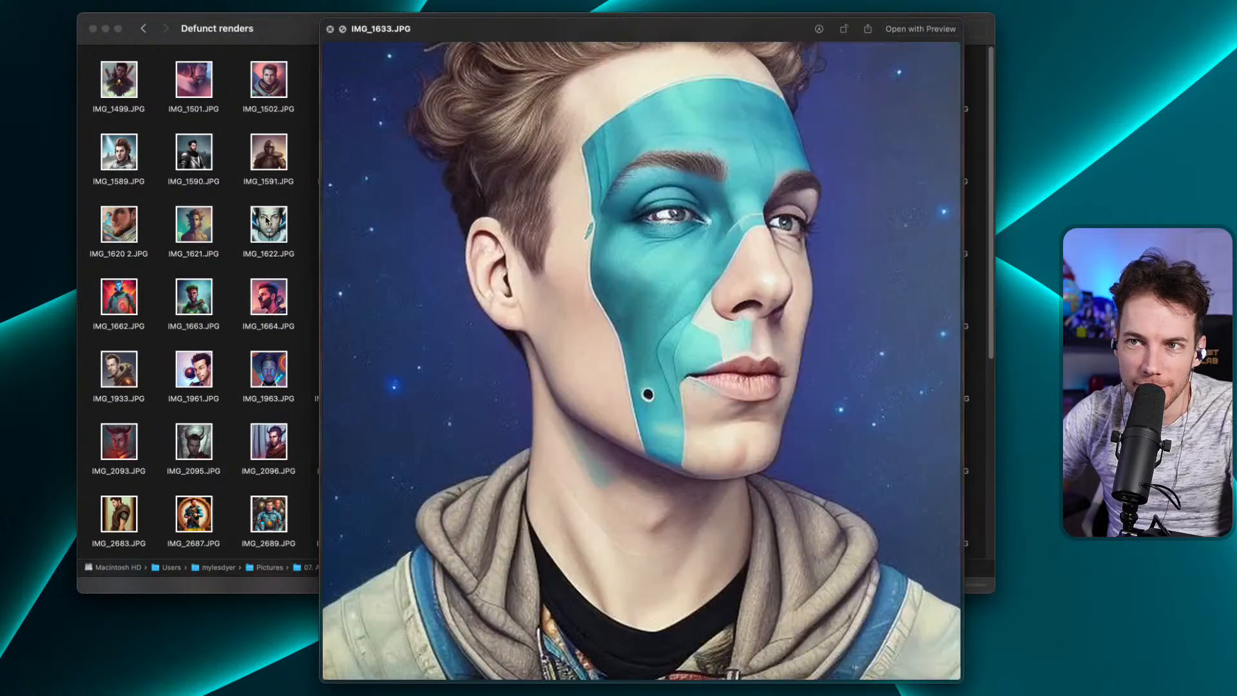
pyautogui.press('Right')
pyautogui.press('Right')
pyautogui.press('Up')
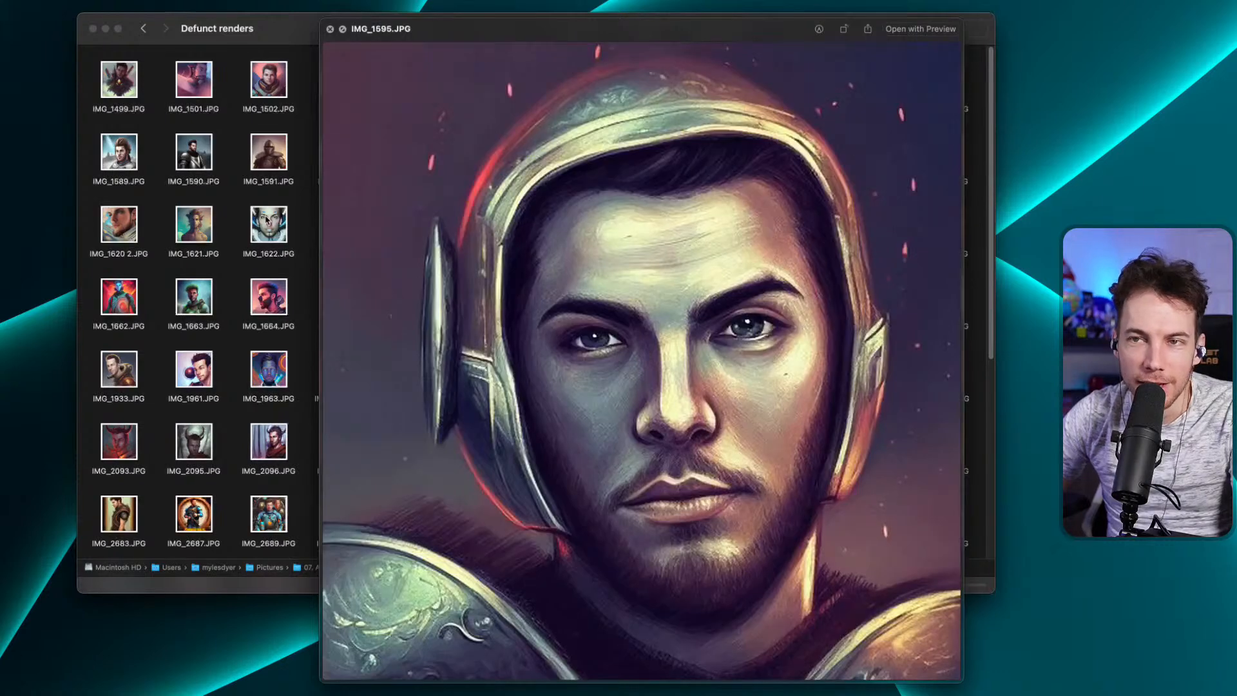
pyautogui.press('Up')
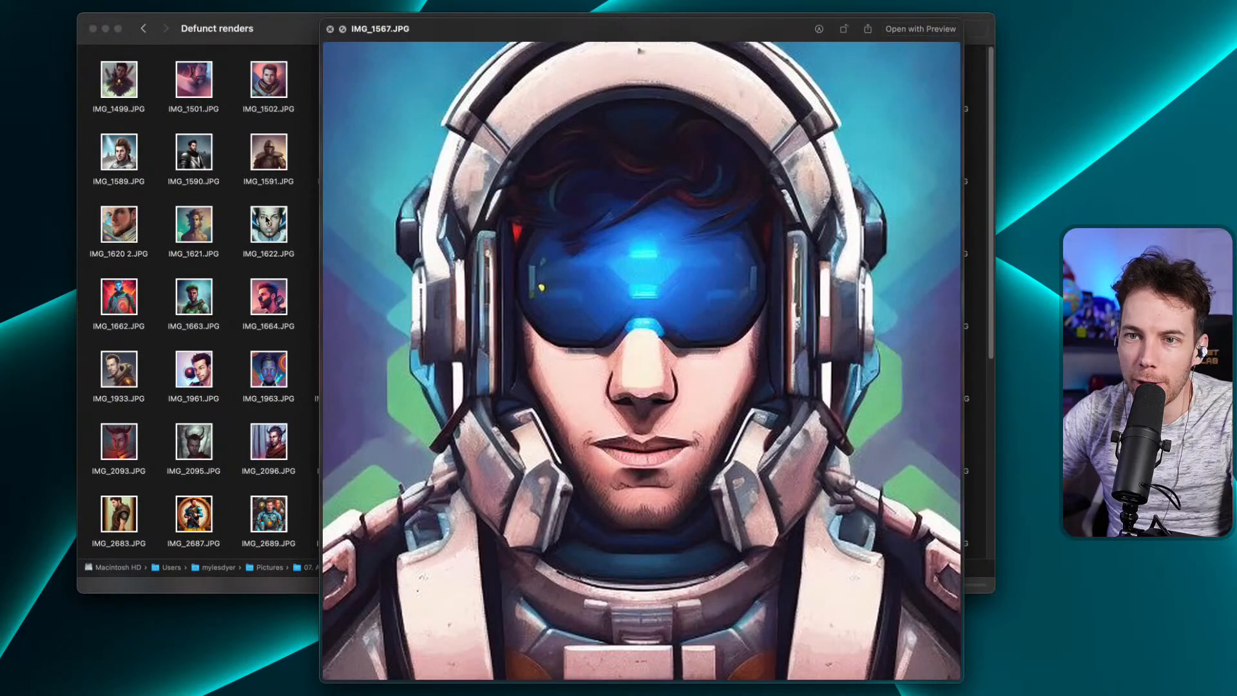
# Browse the large previews downward through the folder, past the sketch portrait IMG_1641.JPG to IMG_2740.JPG.
pyautogui.press('Down')
pyautogui.press('Down')
pyautogui.press('Down')
pyautogui.press('Down')
pyautogui.press('Down')
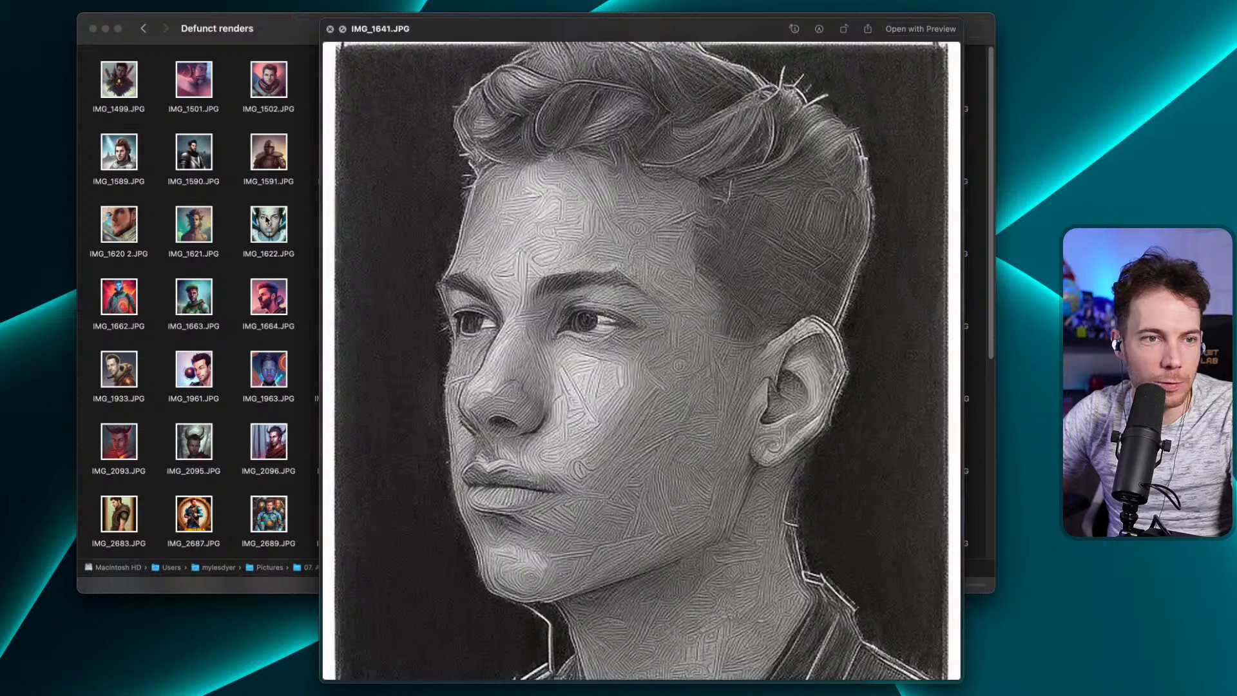
pyautogui.press('Down')
pyautogui.press('Down')
pyautogui.press('Down')
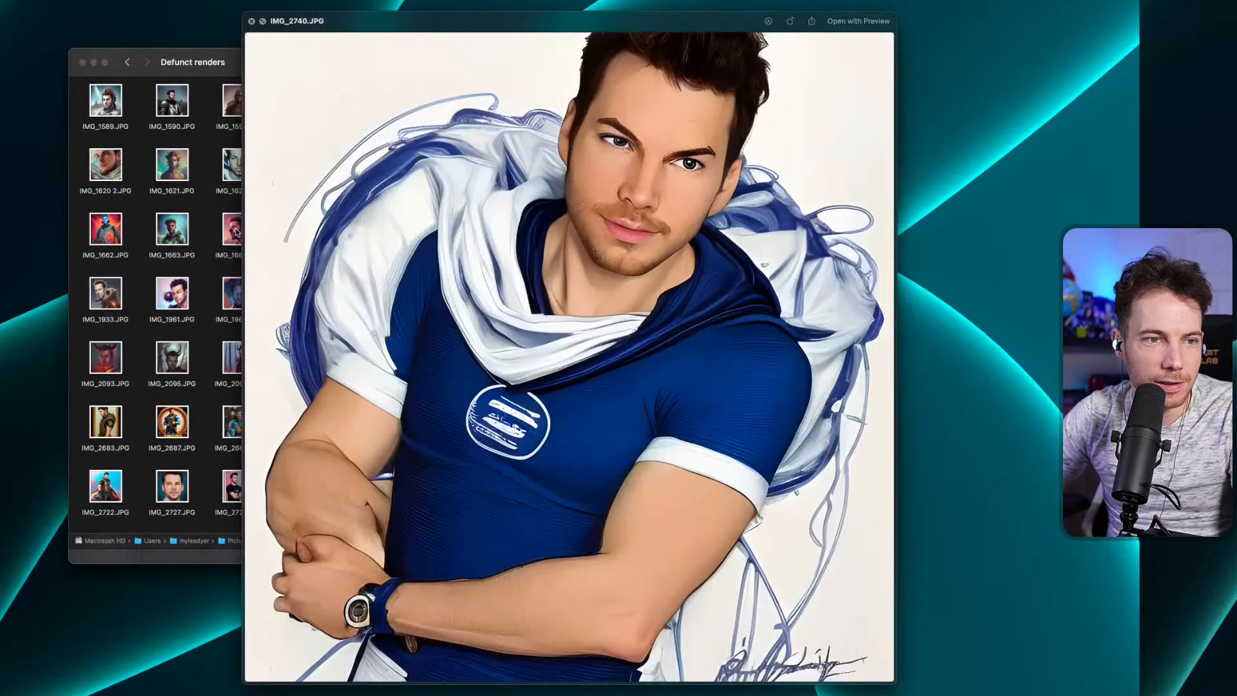
# Step back through the previews from IMG_2738.JPG past IMG_2728.JPG and IMG_2722.JPG to IMG_2683.JPG, and close the preview.
pyautogui.press('Left')
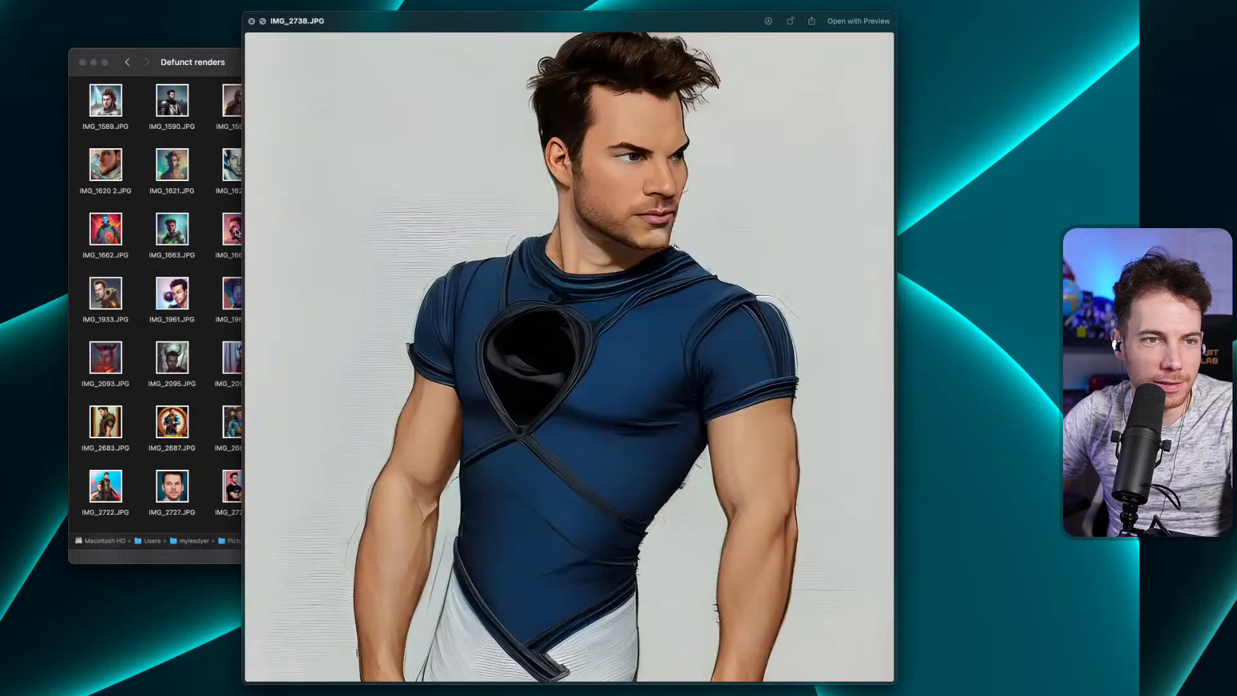
pyautogui.press('Left')
pyautogui.press('Left')
pyautogui.press('Left')
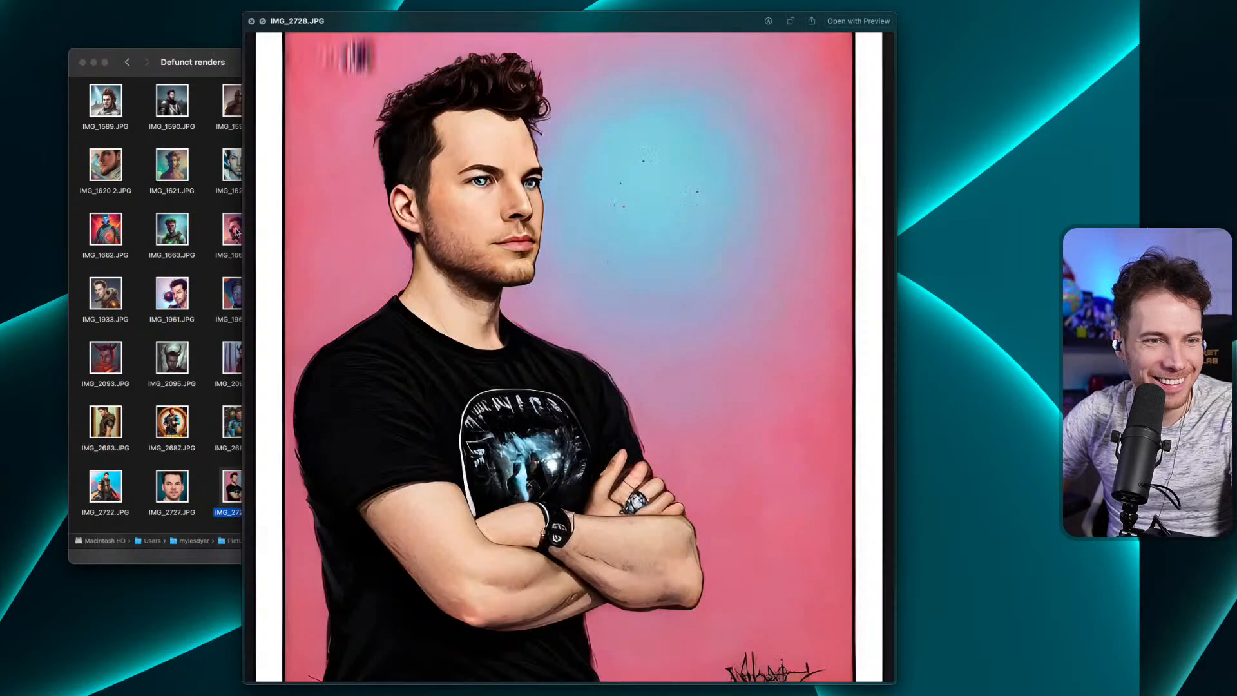
pyautogui.press('Left')
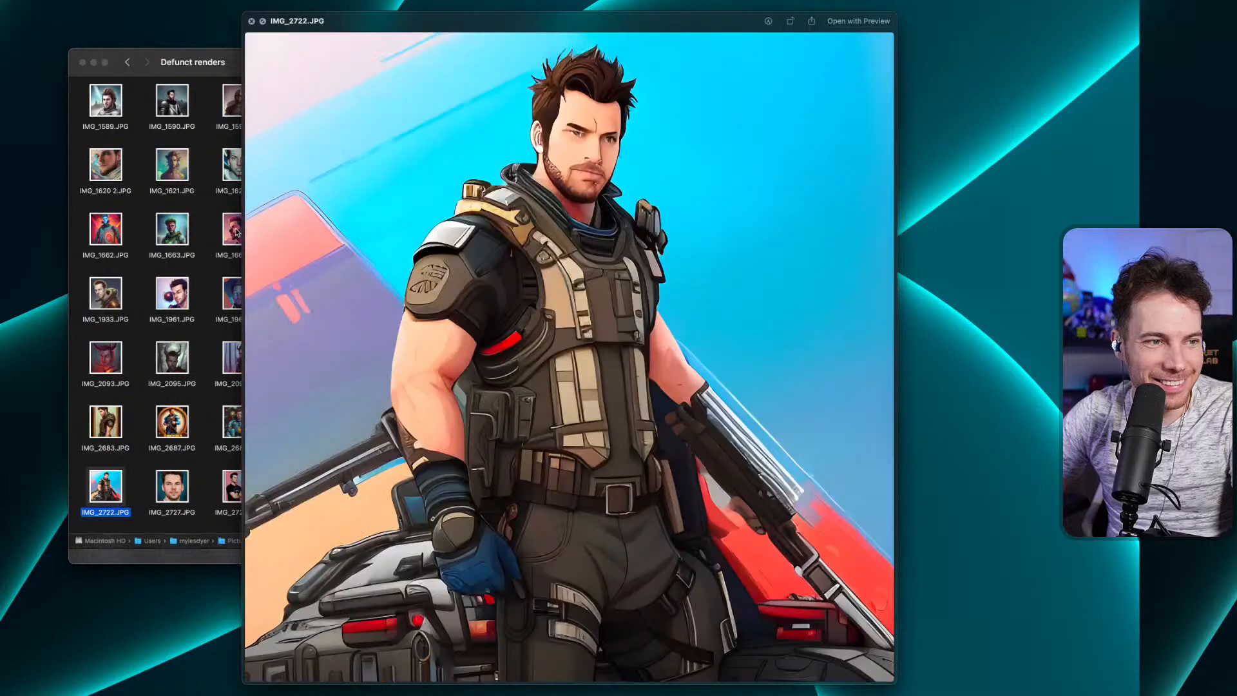
pyautogui.press('Up')
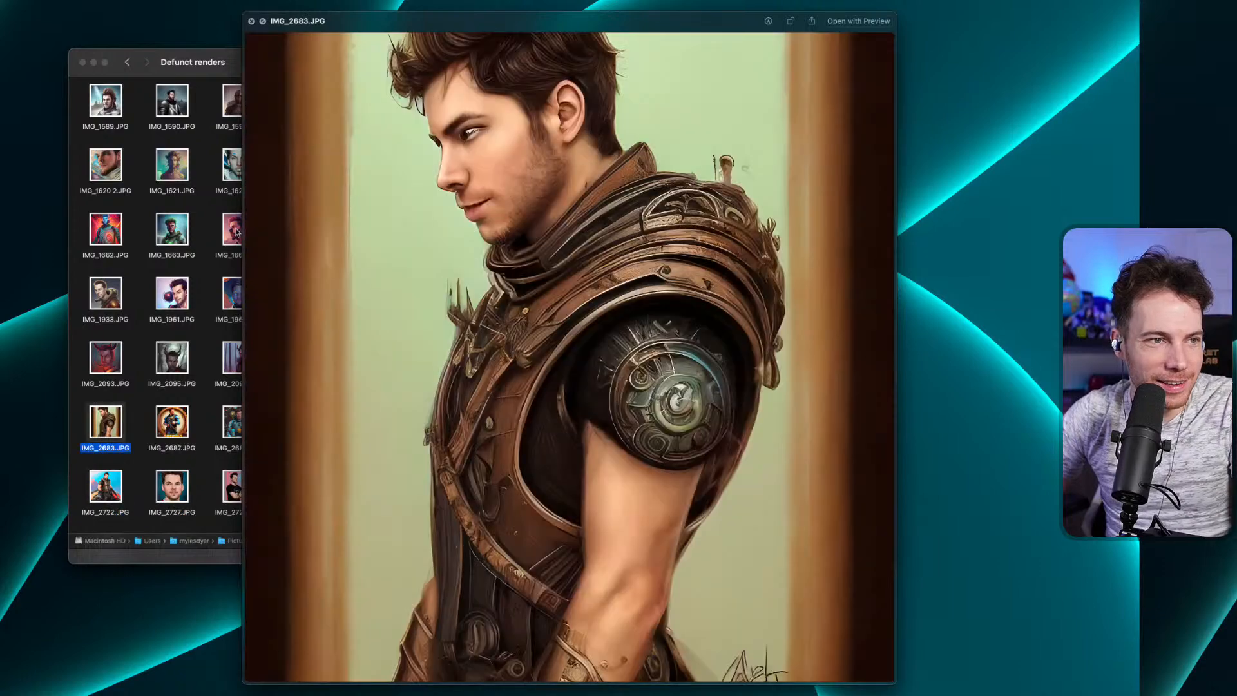
pyautogui.press('space')
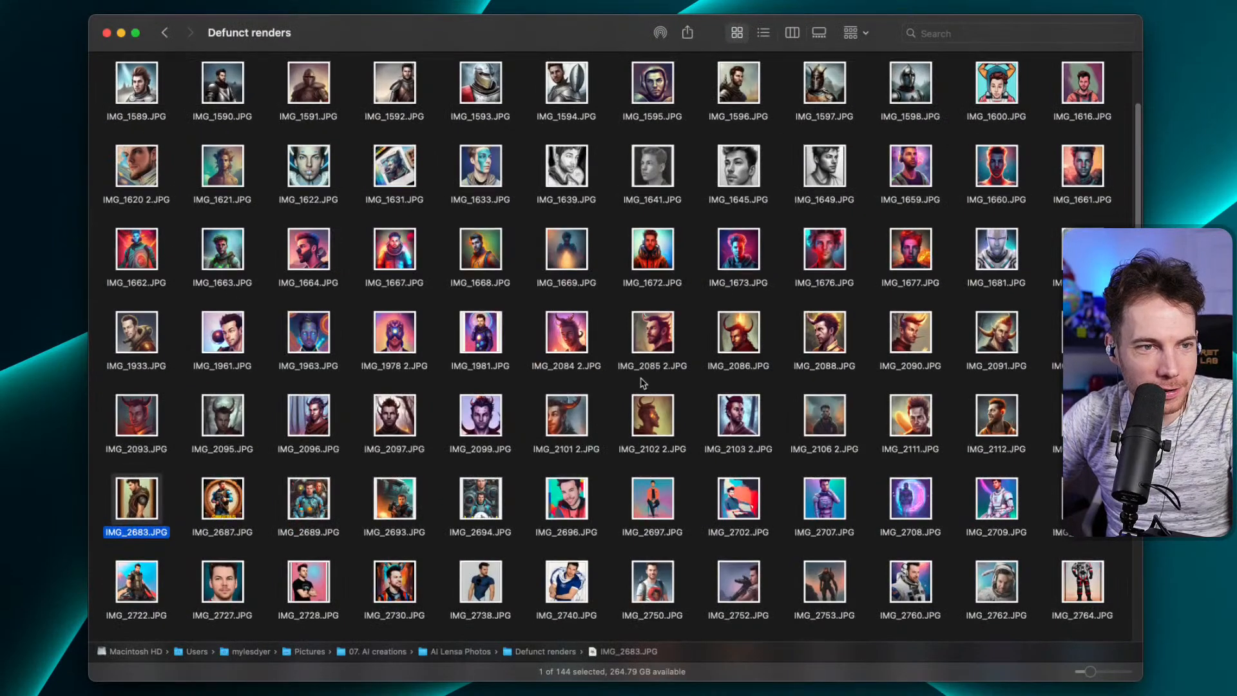
# View the armoured horned figure IMG_2753.JPG at large size and close its preview.
pyautogui.scroll(-5, 643, 384)
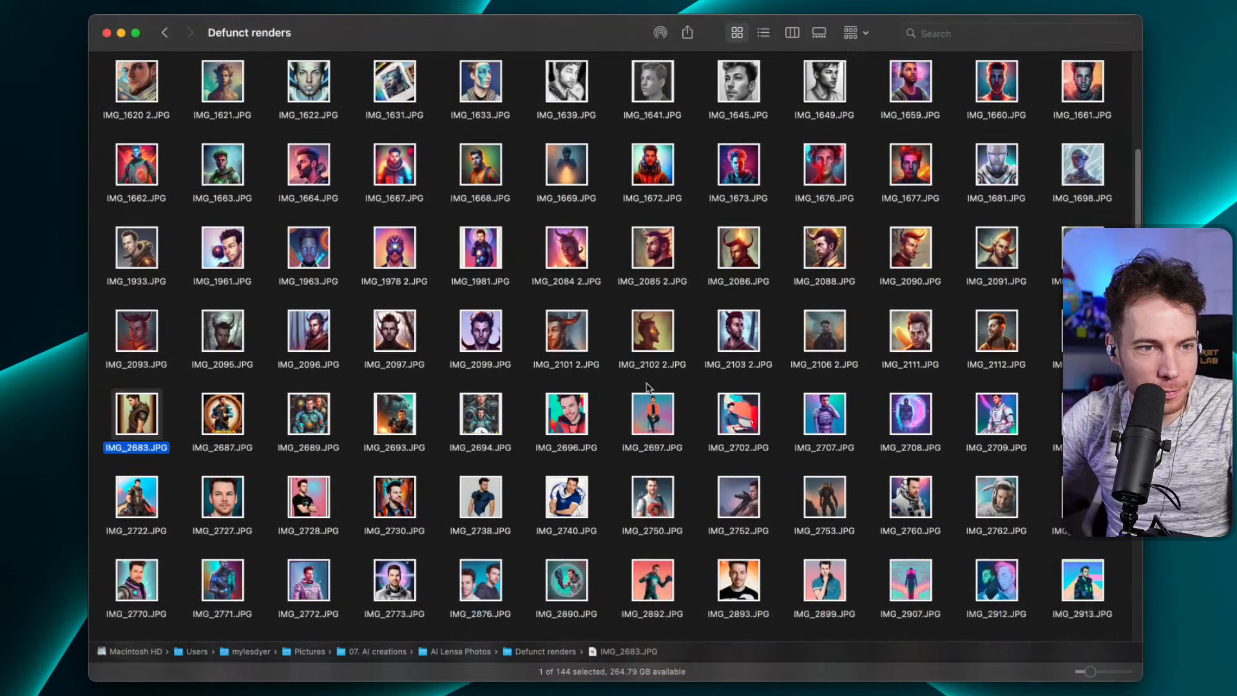
pyautogui.click(824, 303)
pyautogui.press('space')
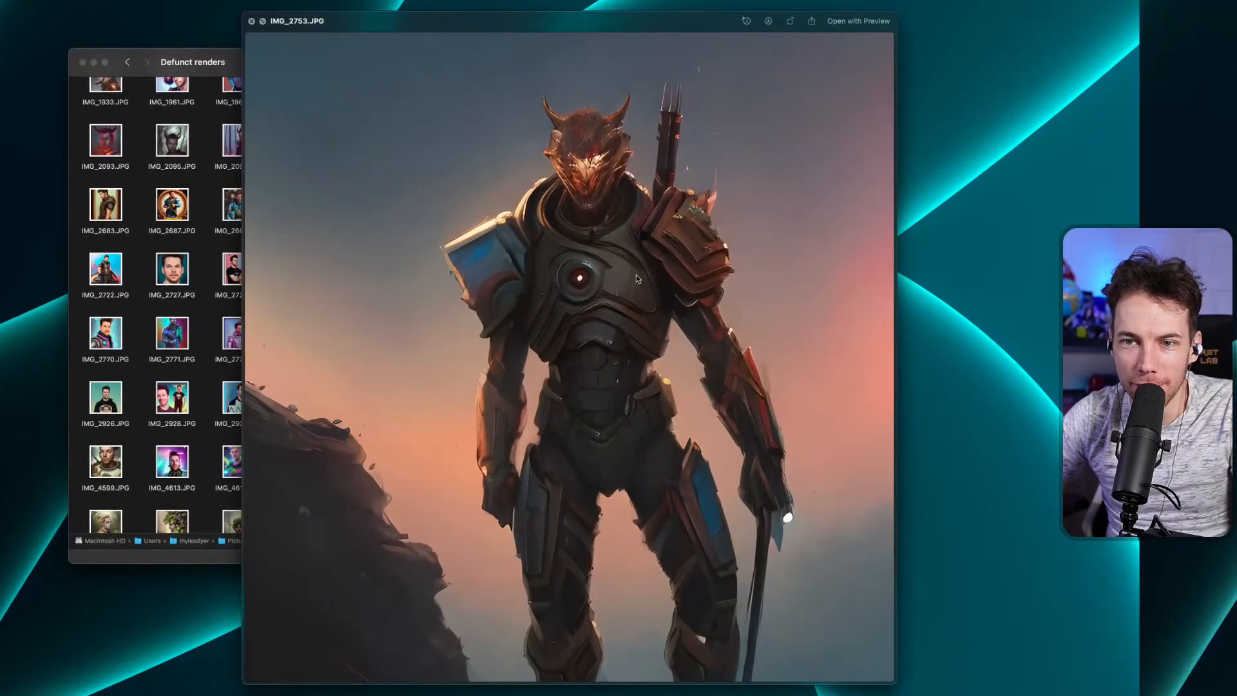
pyautogui.press('space')
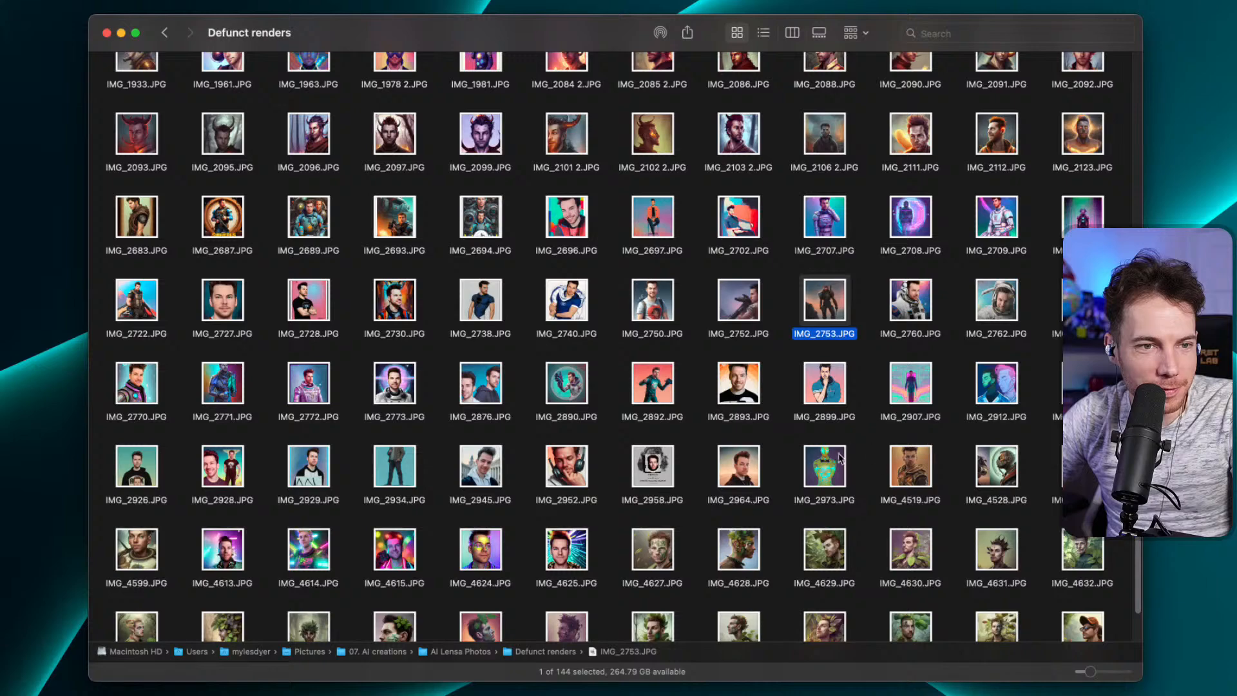
# View the framed-face render IMG_2958.JPG and the preceding headphones portrait IMG_2952.JPG at large size, and close the preview.
pyautogui.click(655, 467)
pyautogui.press('space')
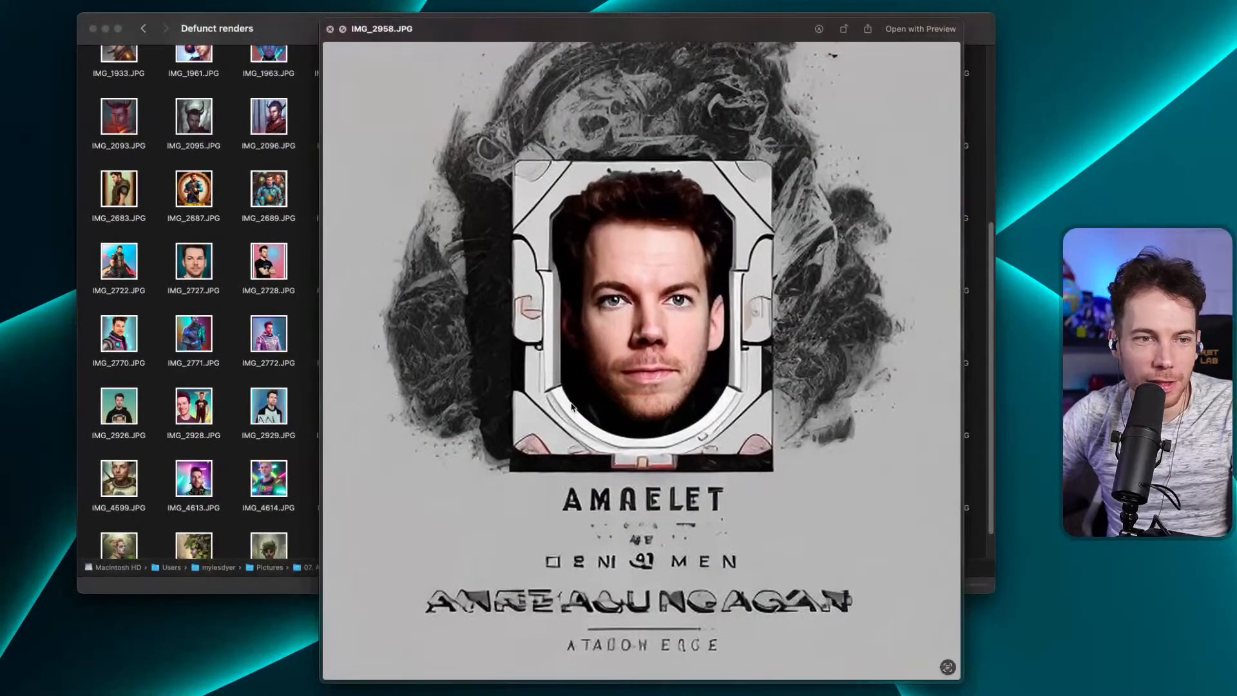
pyautogui.press('Left')
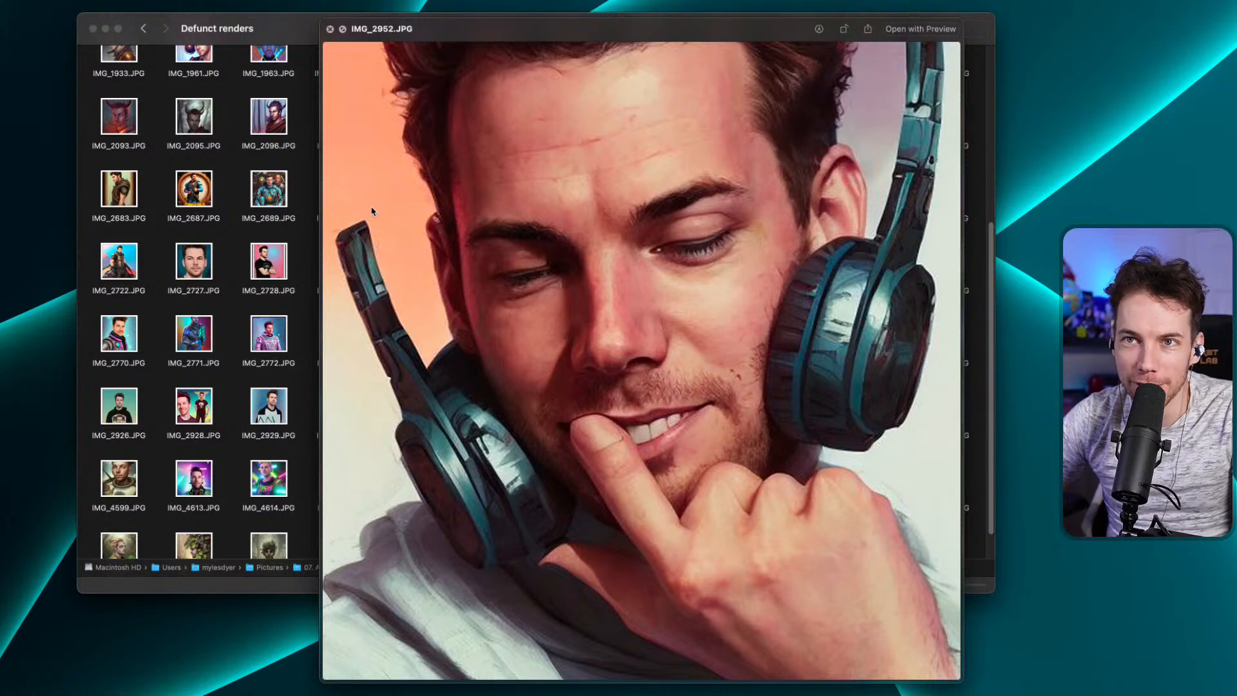
pyautogui.press('space')
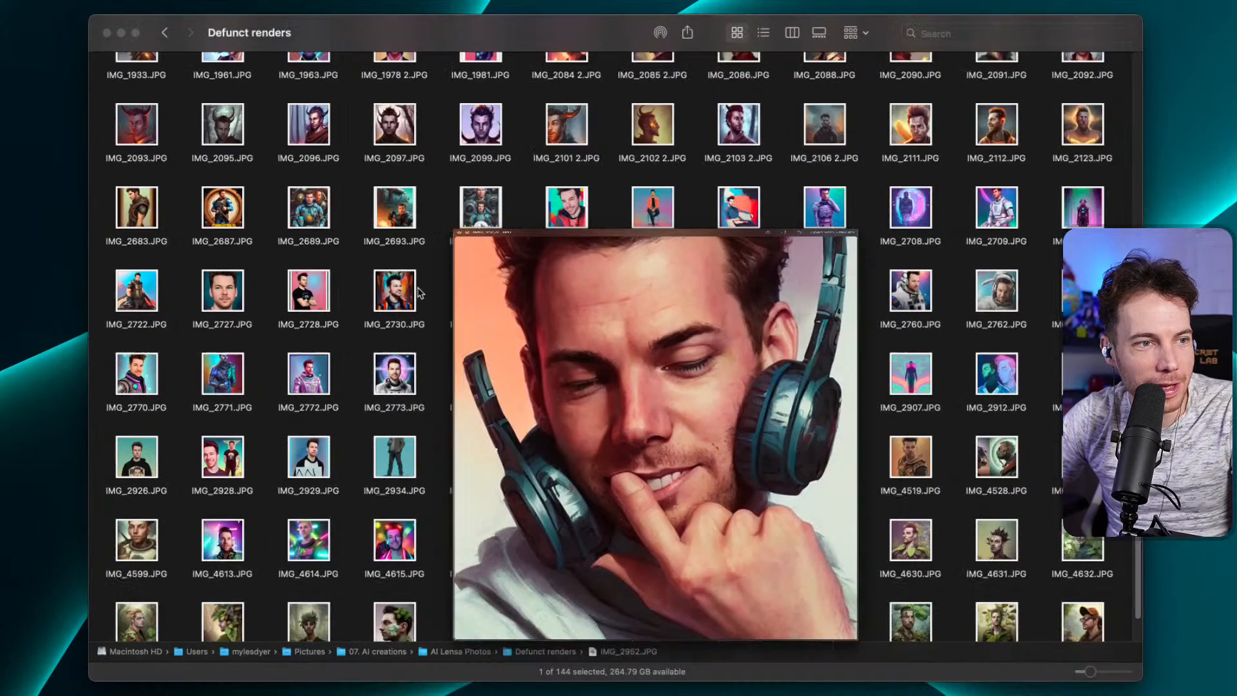
# View the double-figure portrait IMG_2928.JPG at large size and close its preview.
pyautogui.click(224, 474)
pyautogui.press('space')
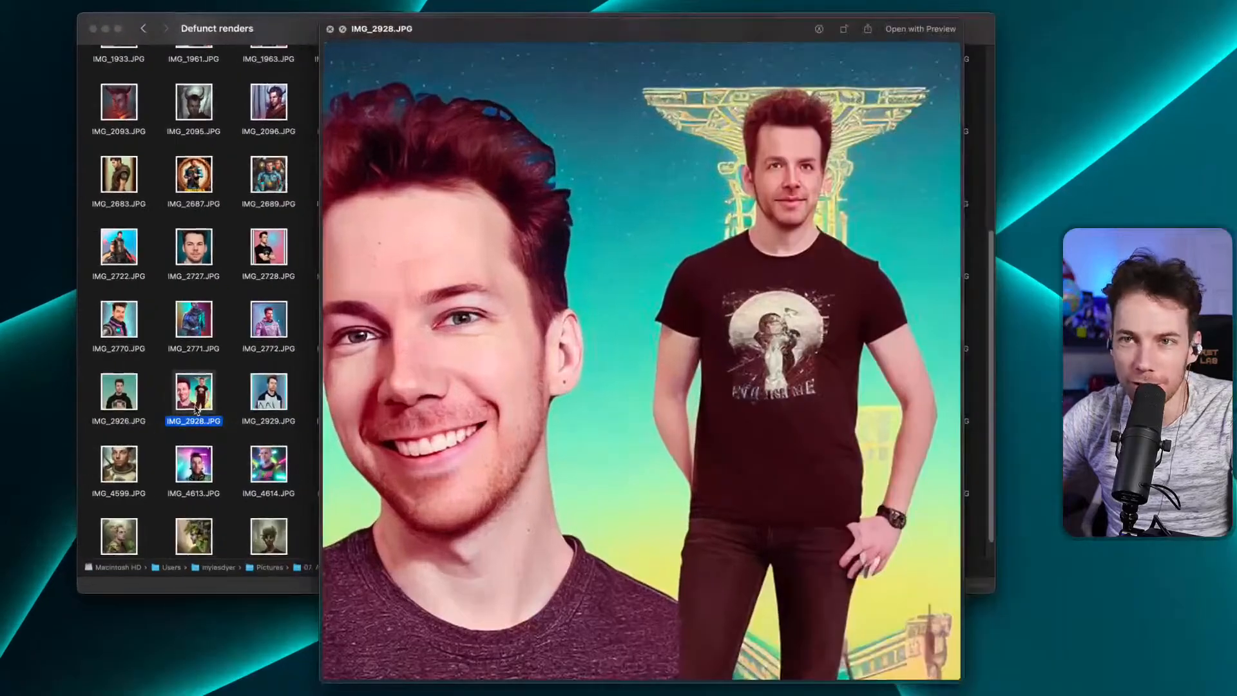
pyautogui.scroll(-2, 196, 410)
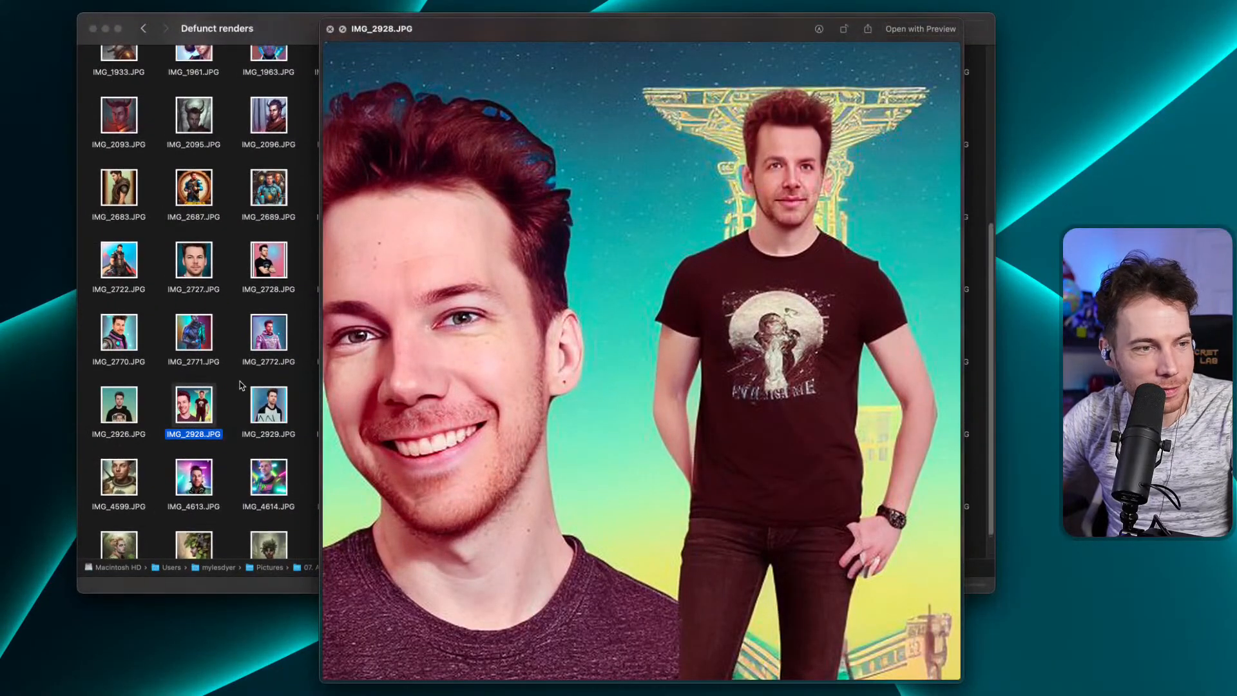
pyautogui.press('space')
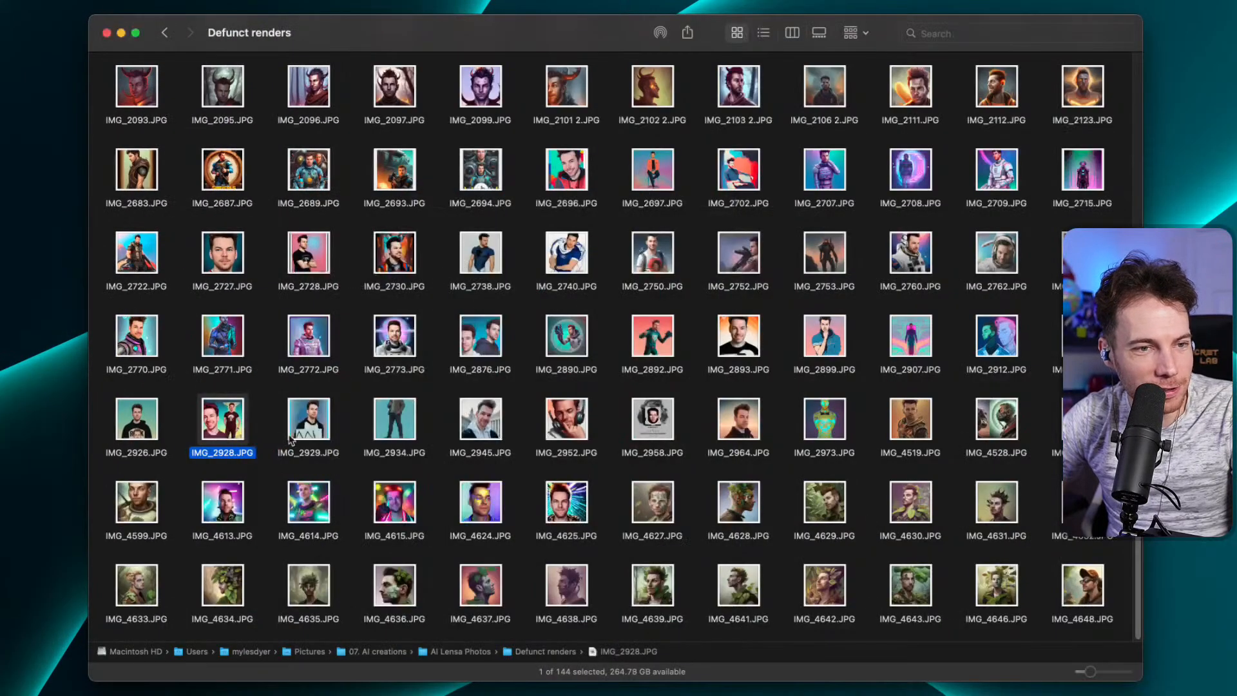
# View the astronaut renders IMG_2762.JPG and IMG_2764.JPG at large size, closing each preview.
pyautogui.click(994, 258)
pyautogui.press('space')
pyautogui.press('space')
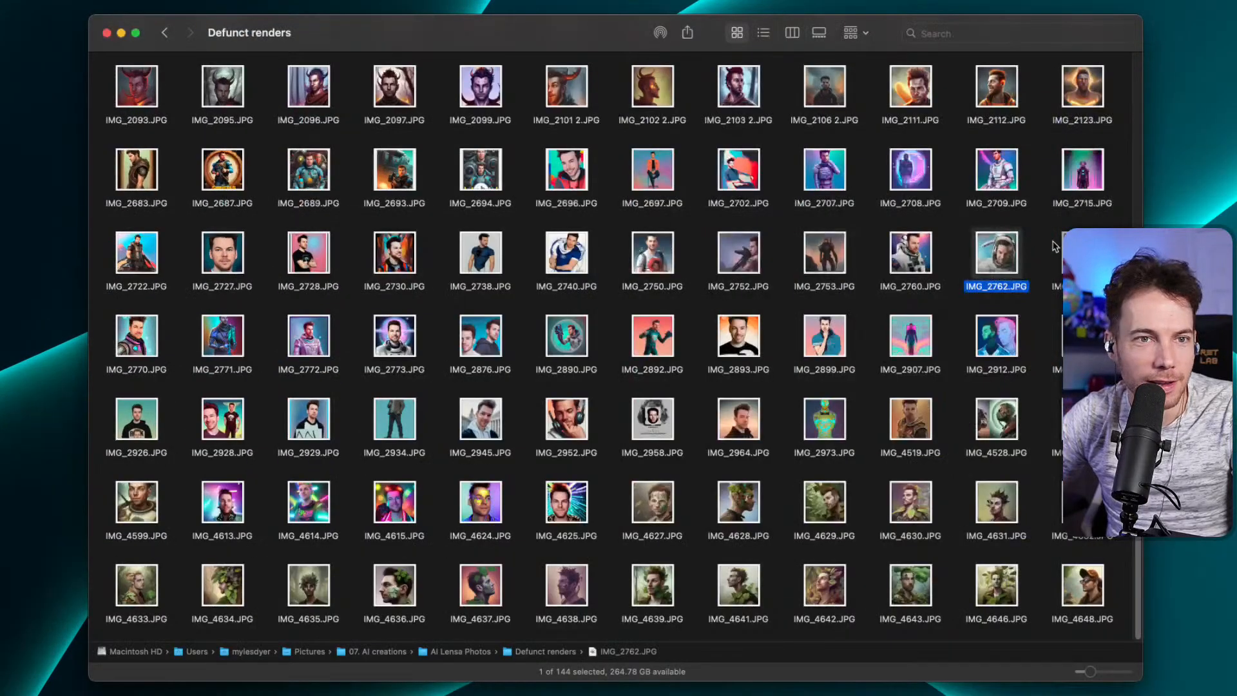
pyautogui.press('Right')
pyautogui.press('space')
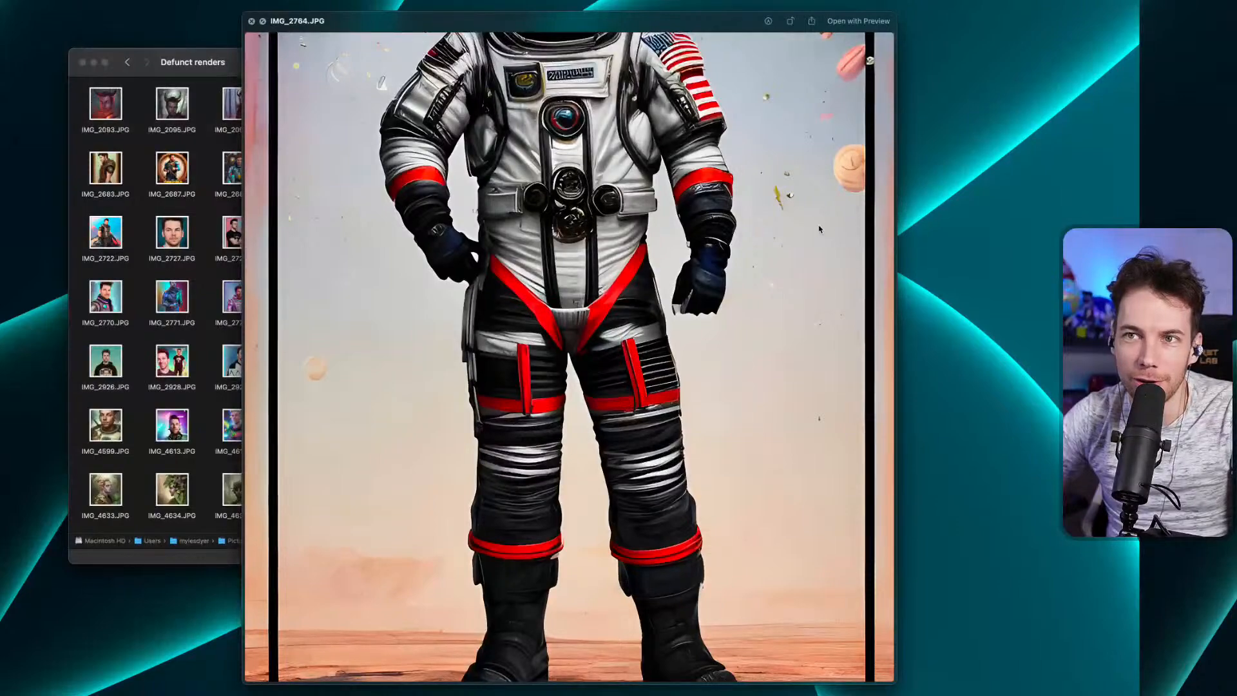
pyautogui.press('space')
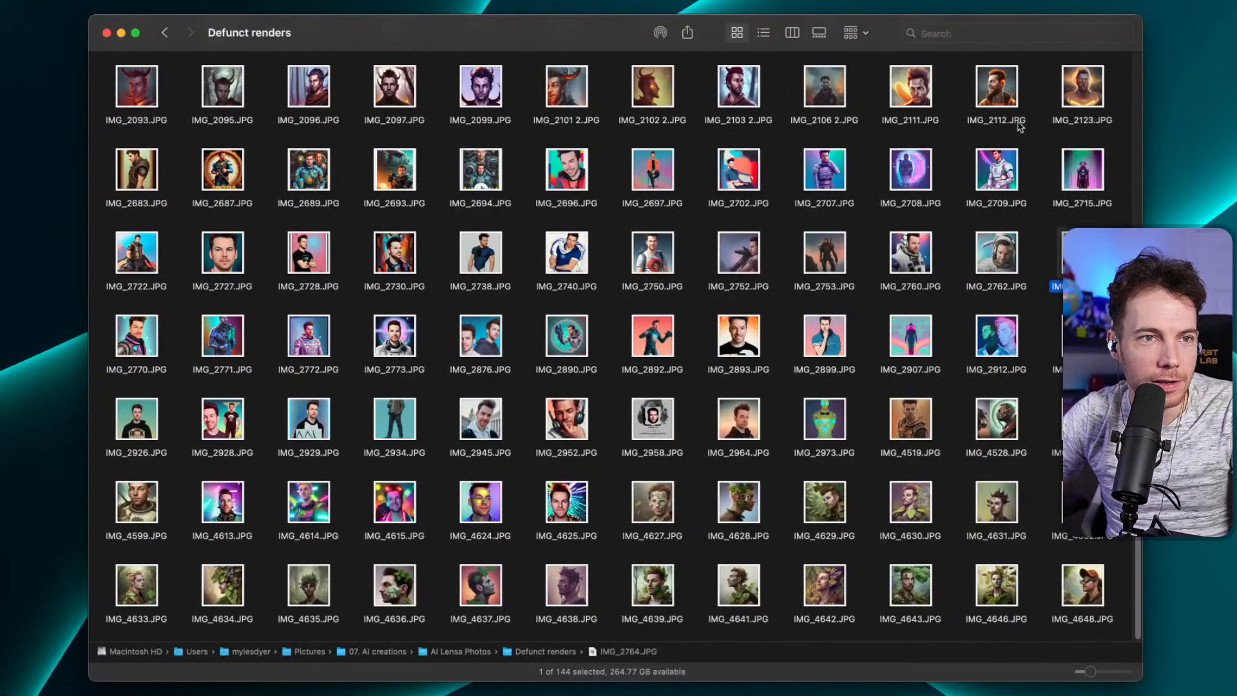
# View the glowing-eyed portrait IMG_2123.JPG at large size and close its preview.
pyautogui.click(1067, 77)
pyautogui.press('space')
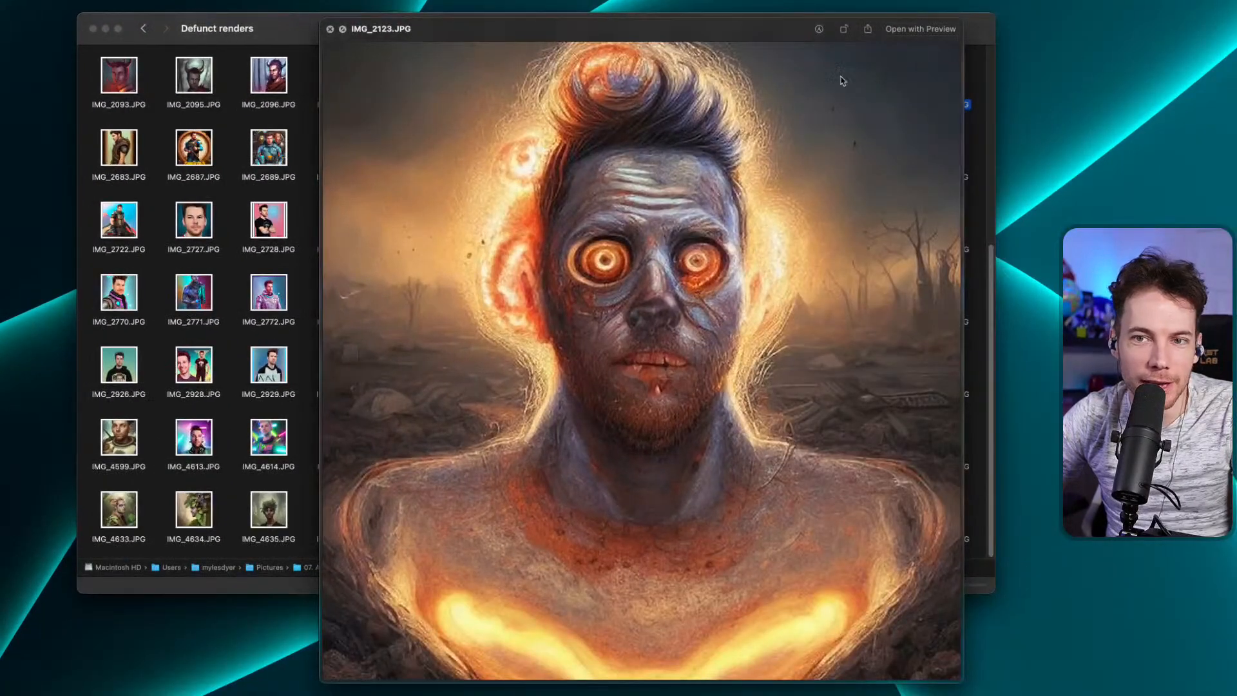
pyautogui.press('space')
# Return to the AI Lensa Photos folder and open its Let's Play used subfolder at the last images.
pyautogui.scroll(10, 540, 206)
pyautogui.click(165, 32)
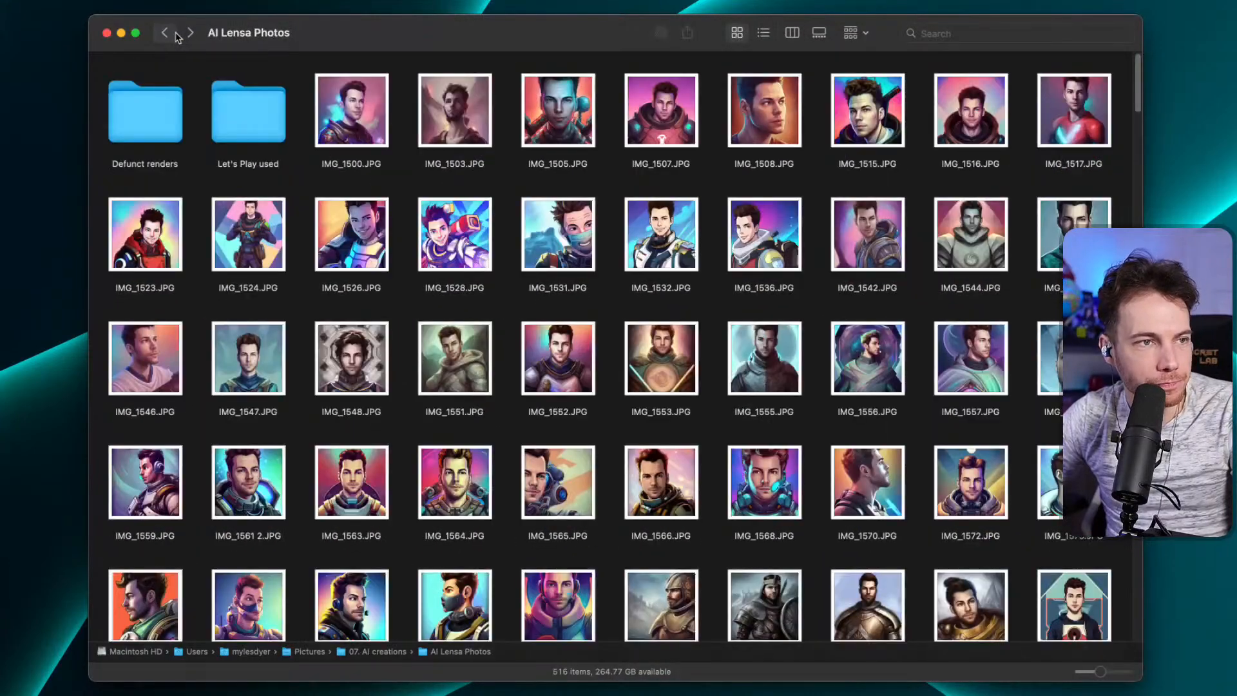
pyautogui.doubleClick(247, 127)
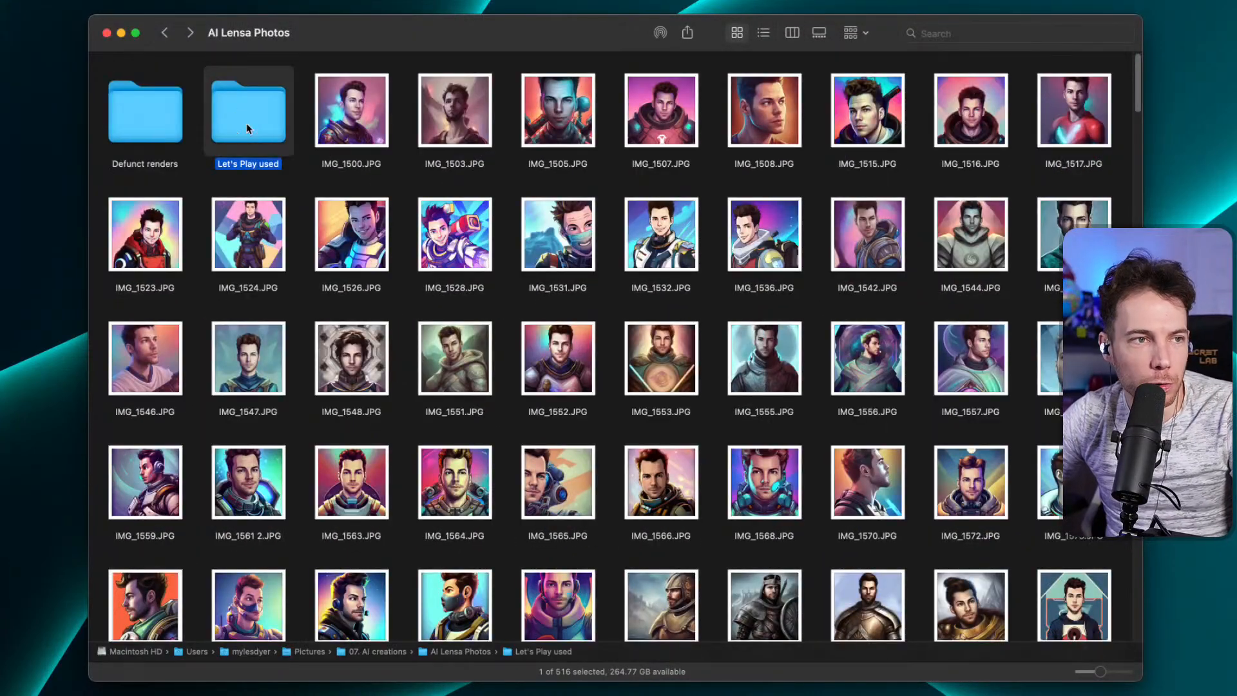
pyautogui.scroll(-3, 605, 453)
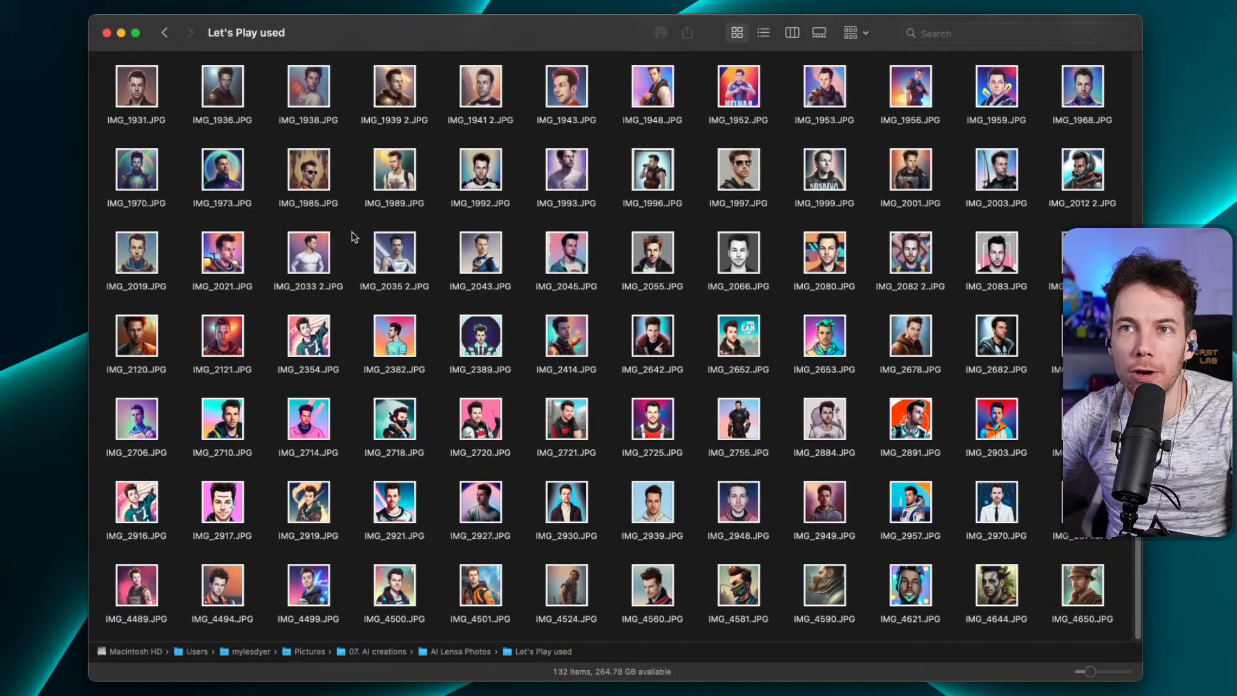
# Preview the used portrait IMG_1931.JPG at large size and step down its column through IMG_2019.JPG to IMG_2120.JPG.
pyautogui.click(135, 97)
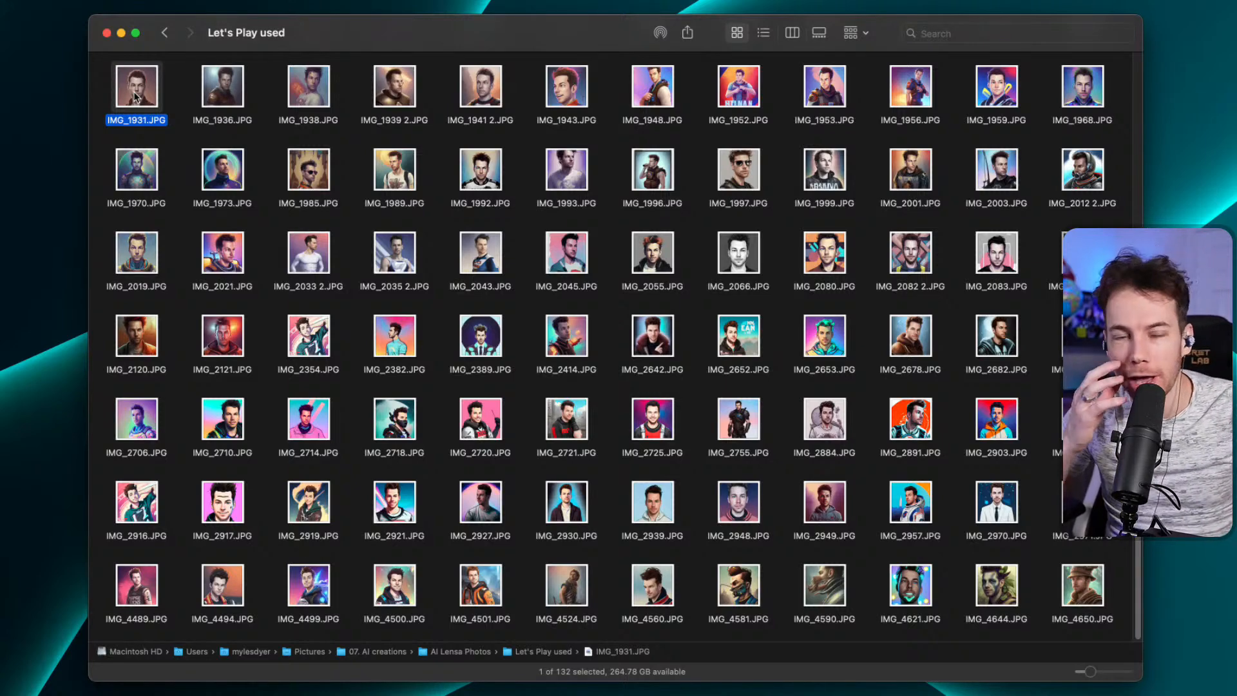
pyautogui.press('space')
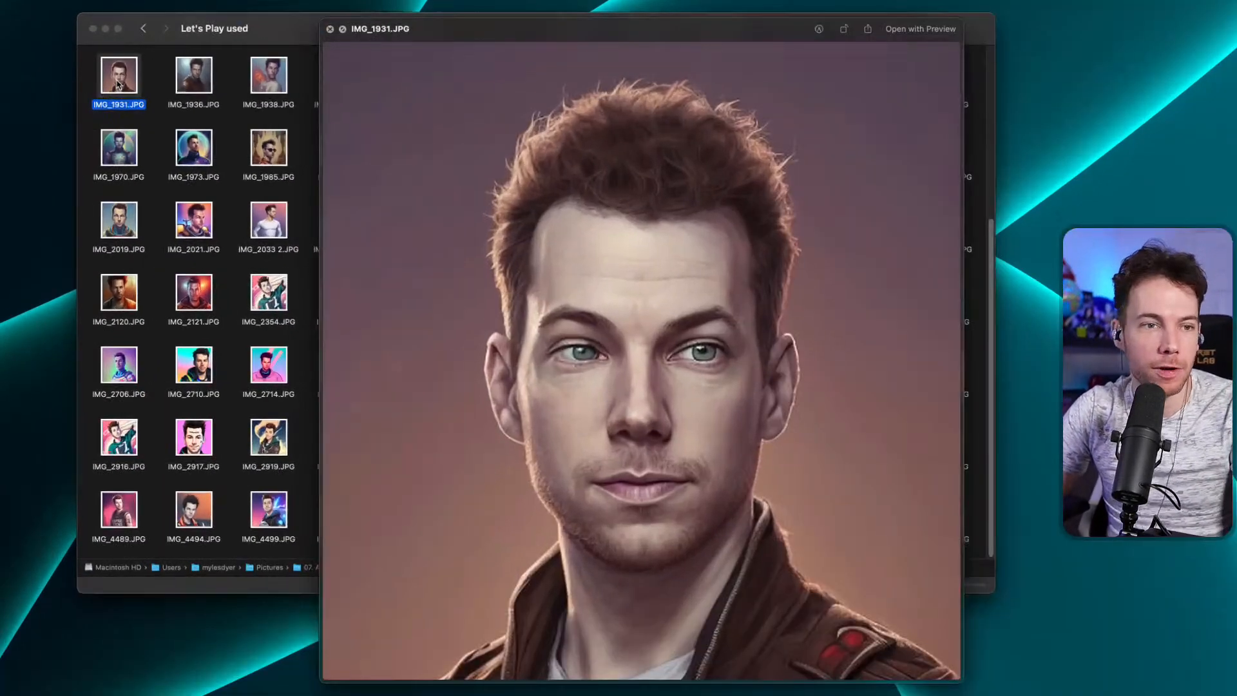
pyautogui.press('Down')
pyautogui.press('Down')
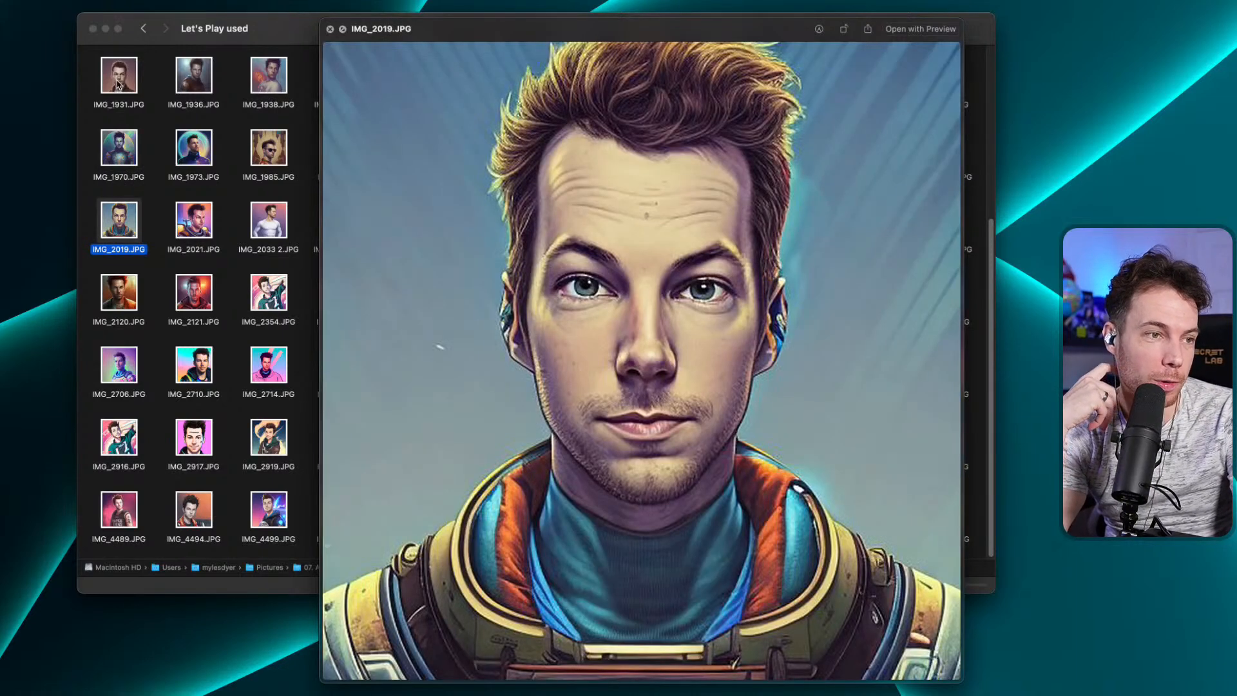
pyautogui.press('Down')
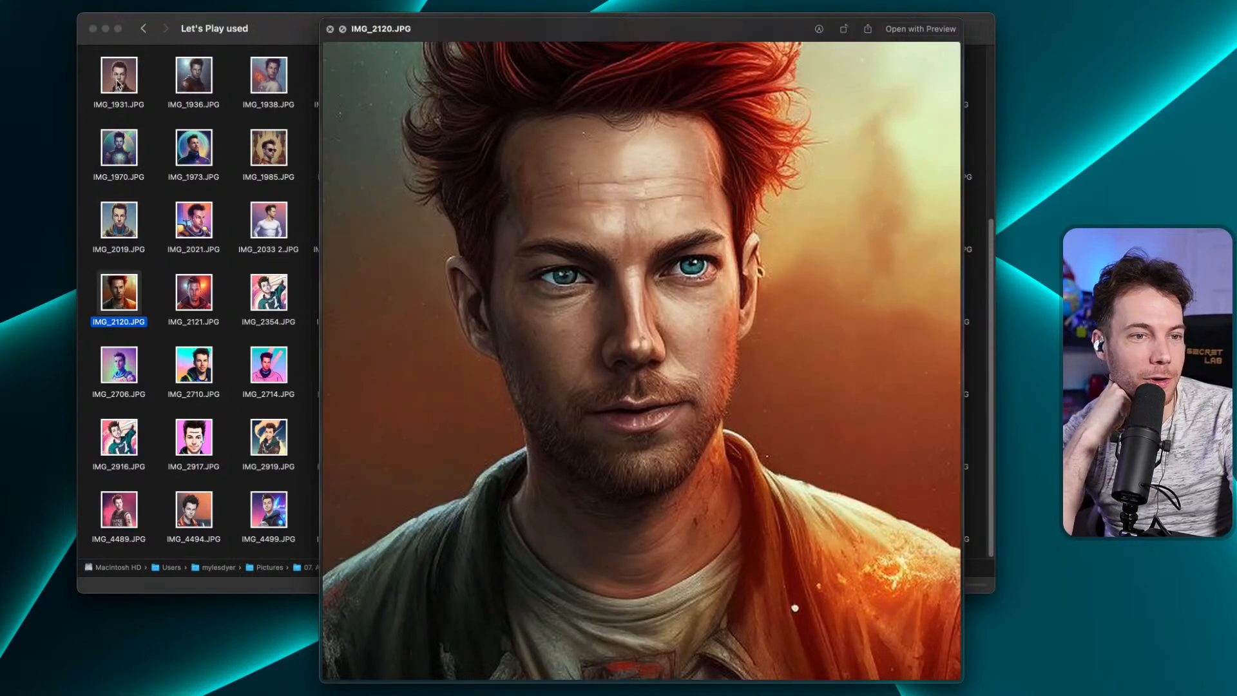
# Step the large preview through the used portraits IMG_2706.JPG and IMG_2916.JPG and on to IMG_4494.JPG in the last row.
pyautogui.press('Down')
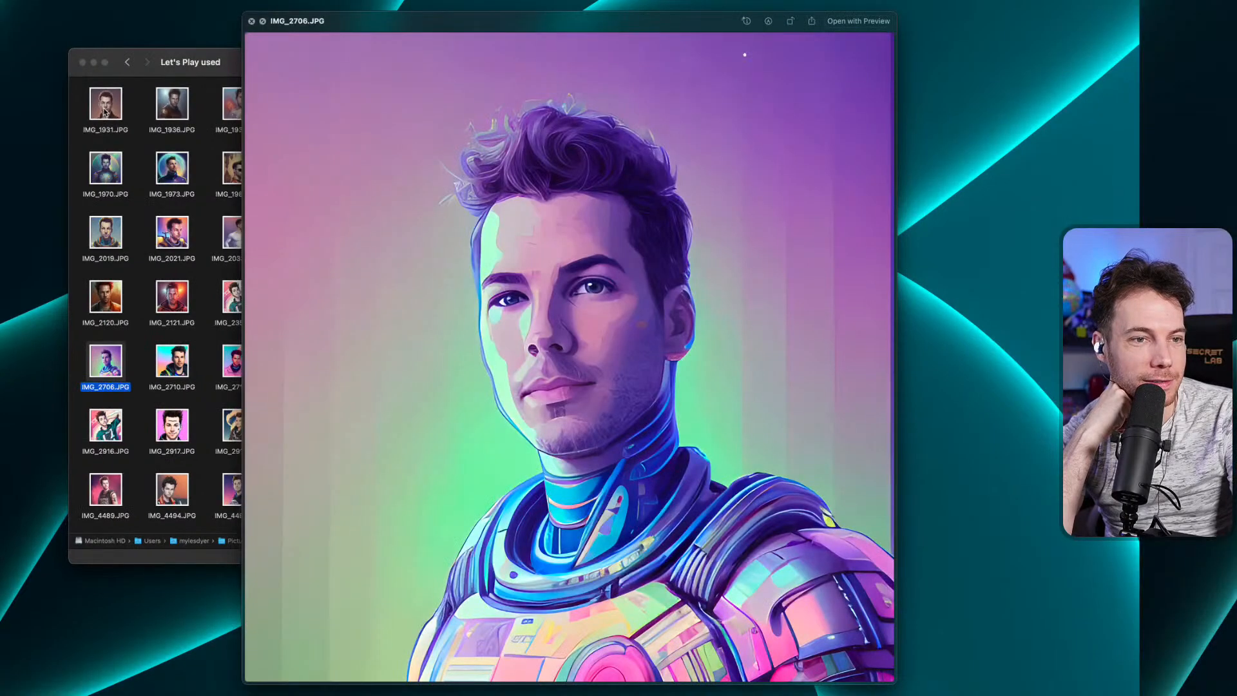
pyautogui.press('Down')
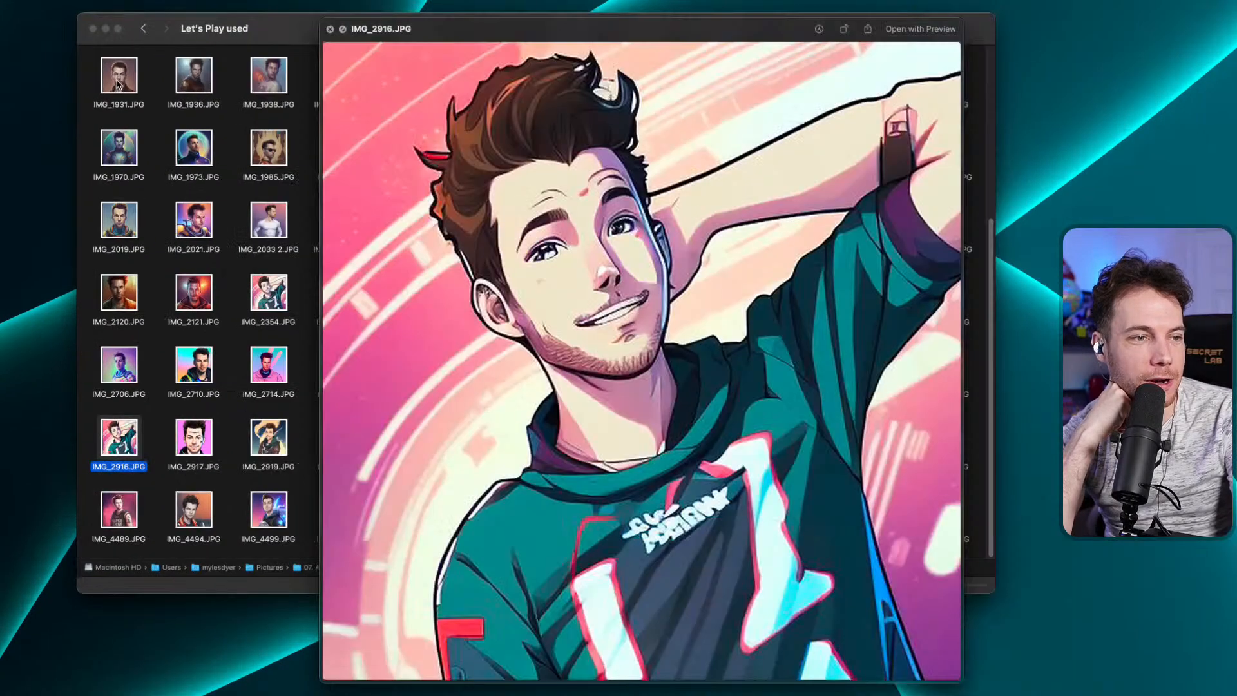
pyautogui.press('Down')
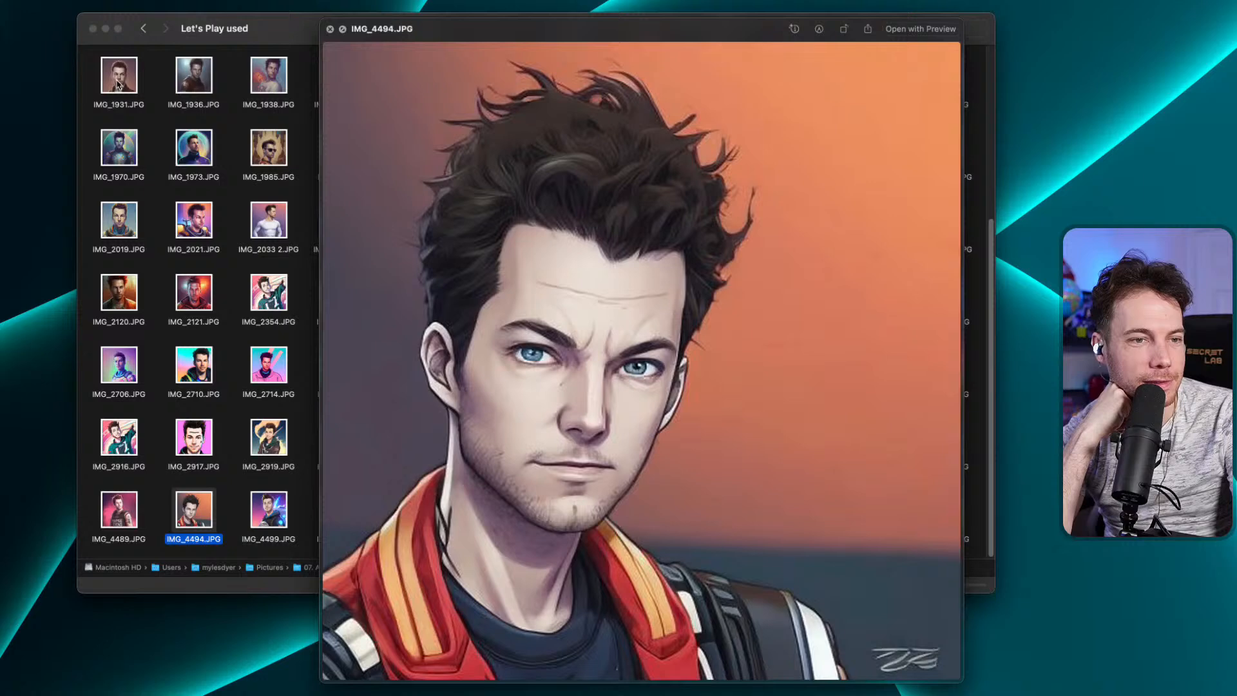
# Step the preview up the second column from IMG_4494.JPG through IMG_2710.JPG and IMG_2021.JPG to IMG_1936.JPG.
pyautogui.press('Up')
pyautogui.press('Up')
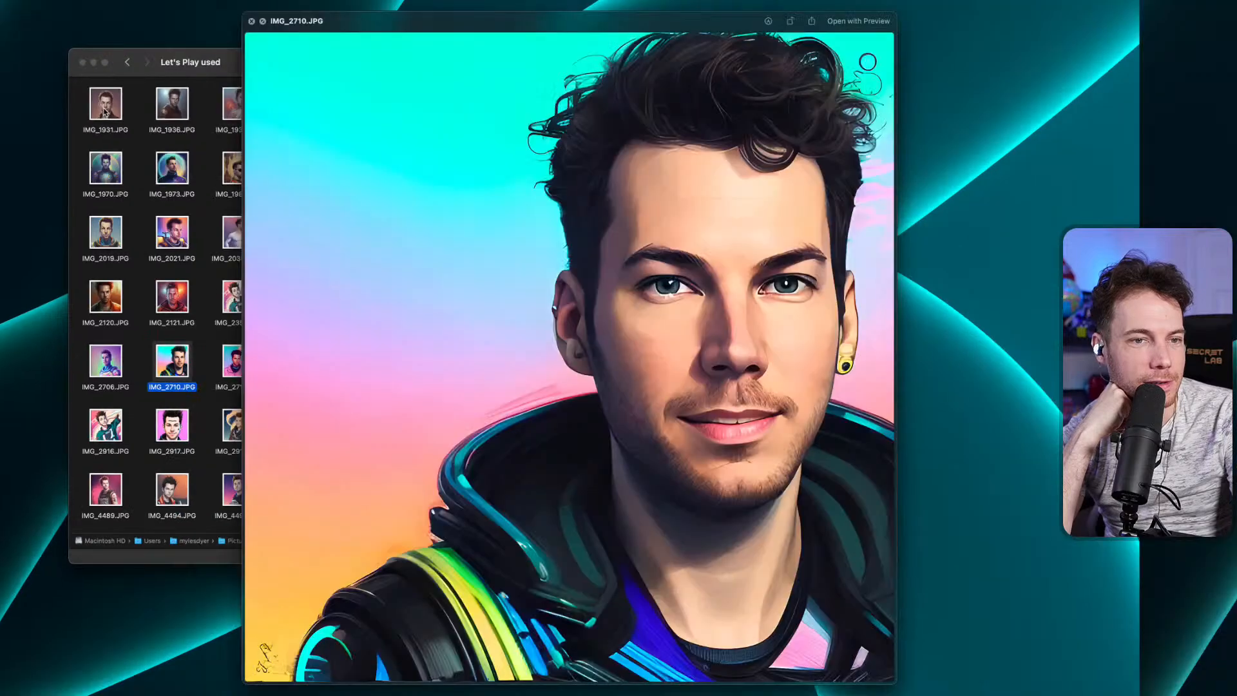
pyautogui.press('Up')
pyautogui.press('Up')
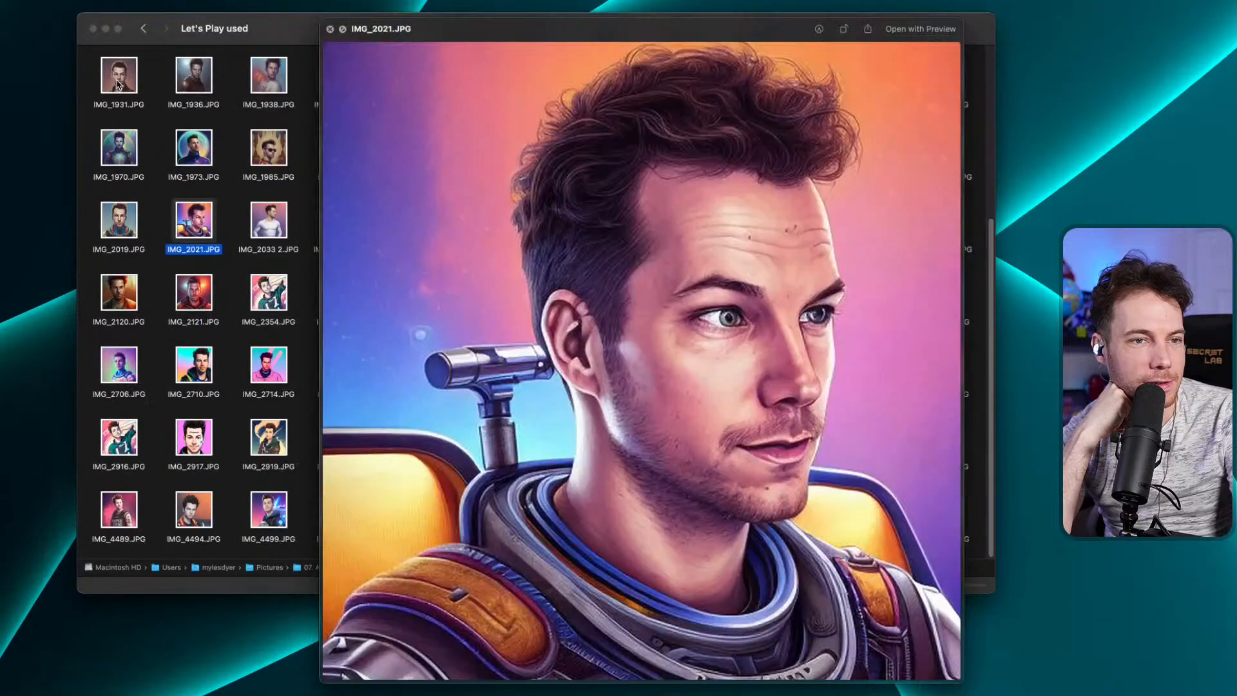
pyautogui.press('Up')
pyautogui.press('Up')
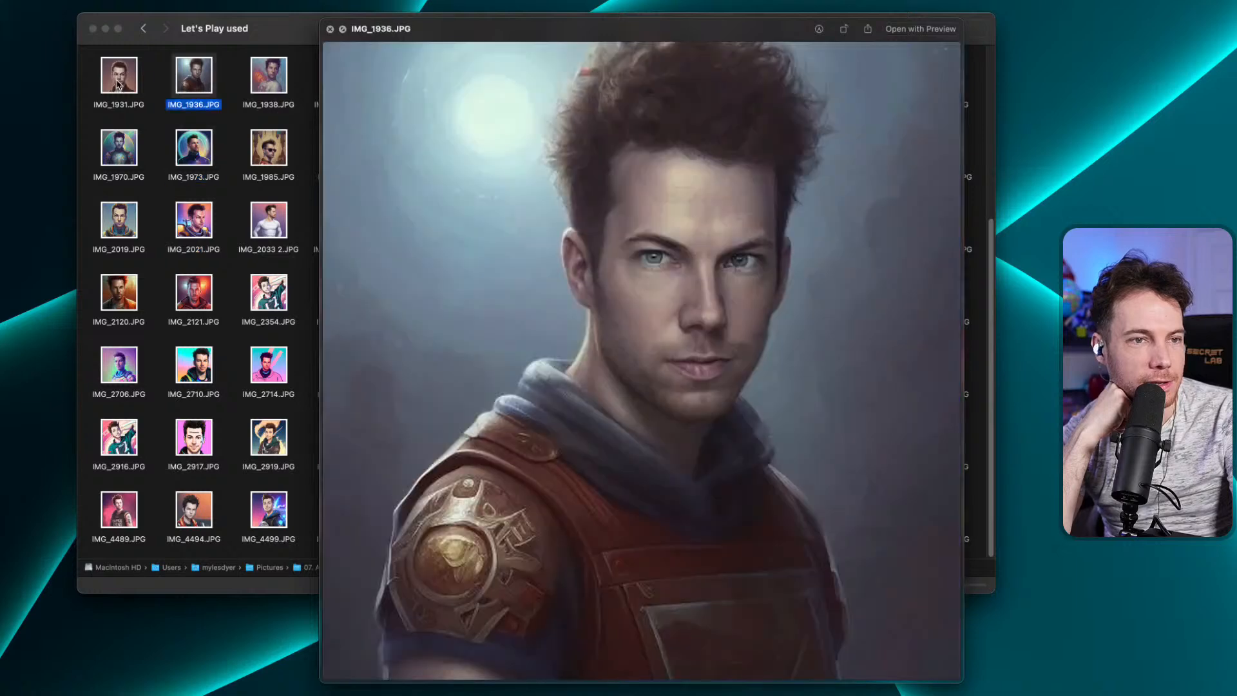
# Preview the third column of portraits from IMG_1985.JPG down through IMG_2354.JPG and IMG_2919.JPG to IMG_4499.JPG.
pyautogui.press('Right')
pyautogui.press('Down')
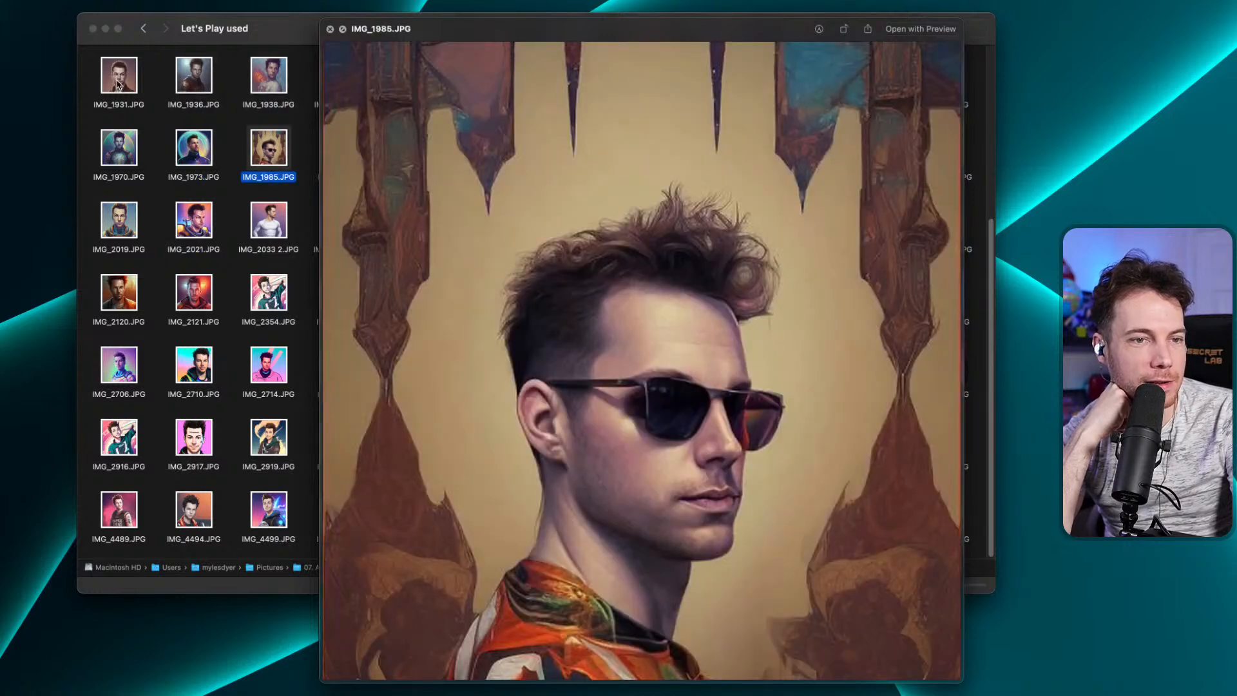
pyautogui.press('Down')
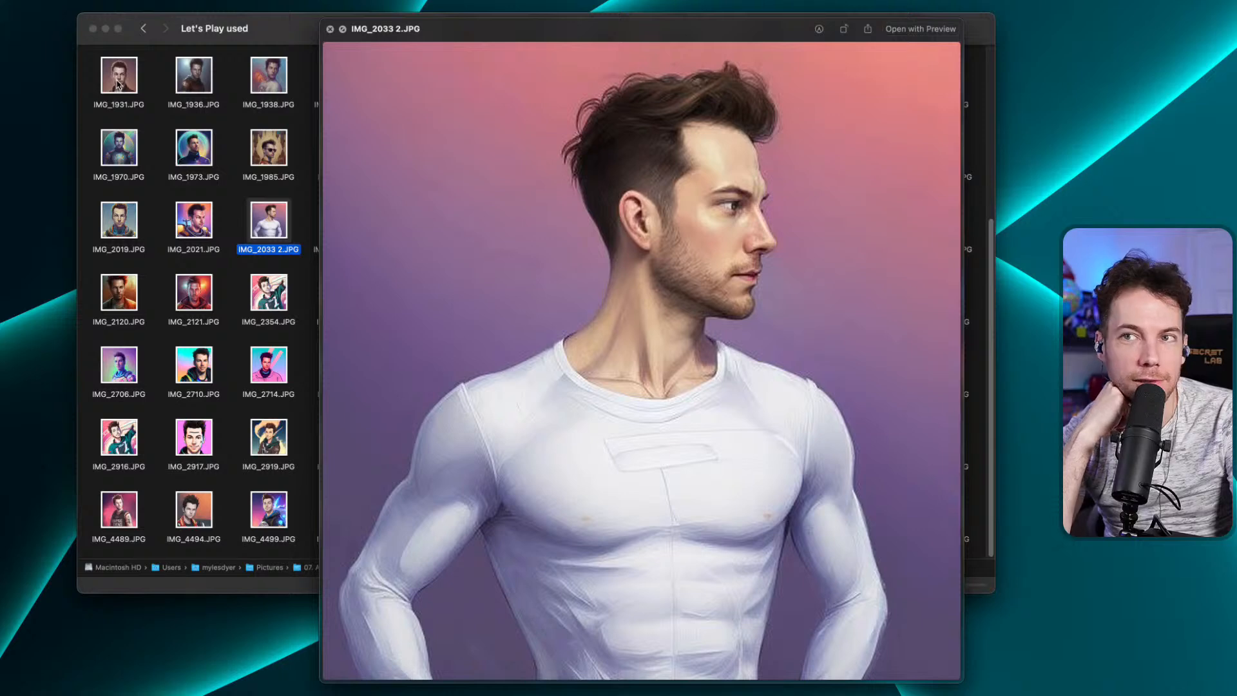
pyautogui.press('Down')
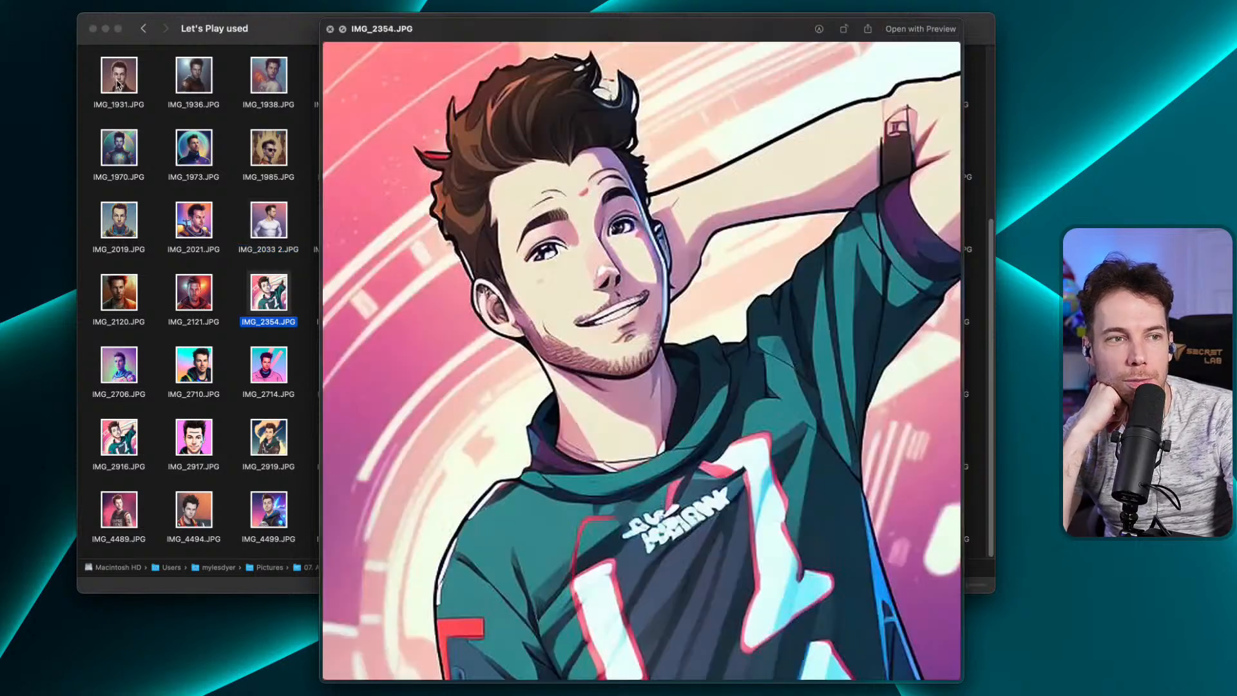
pyautogui.press('Down')
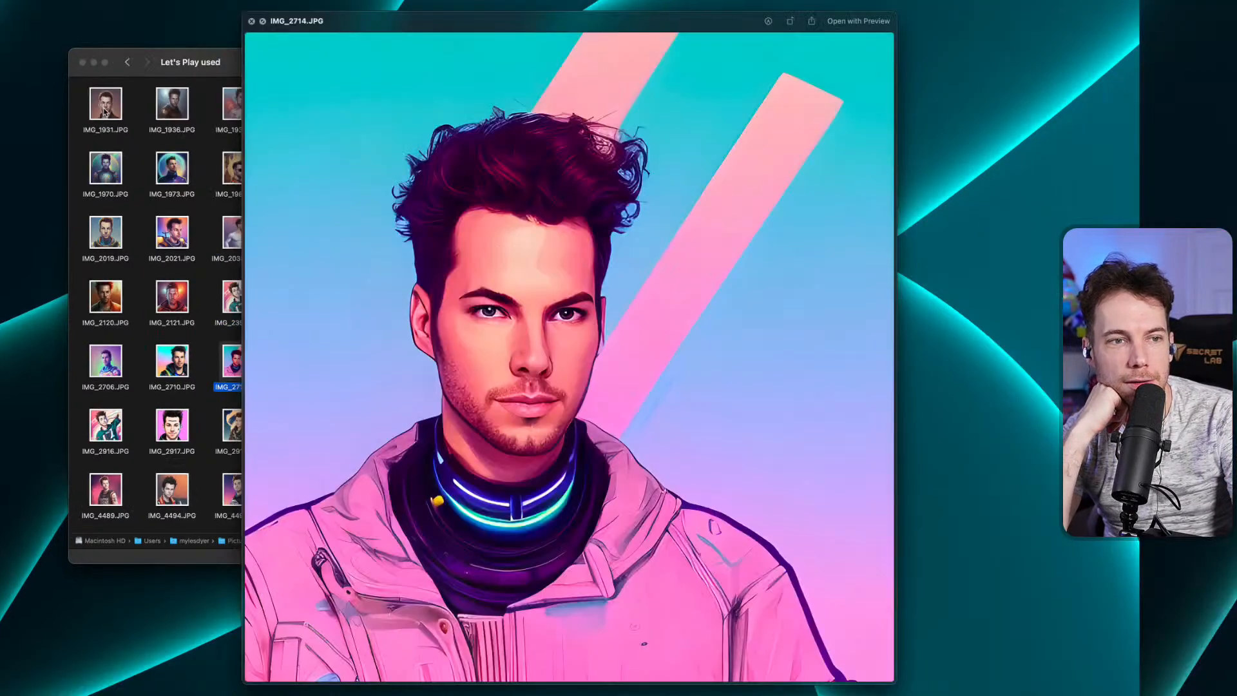
pyautogui.press('Down')
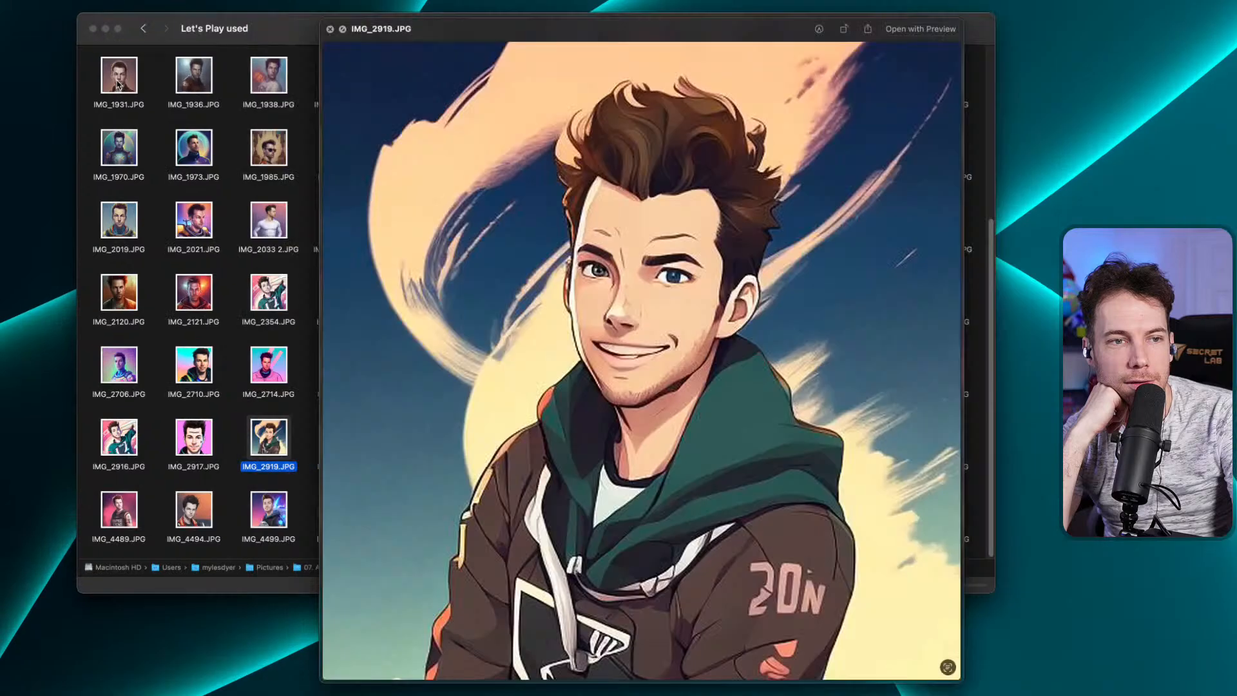
pyautogui.press('Down')
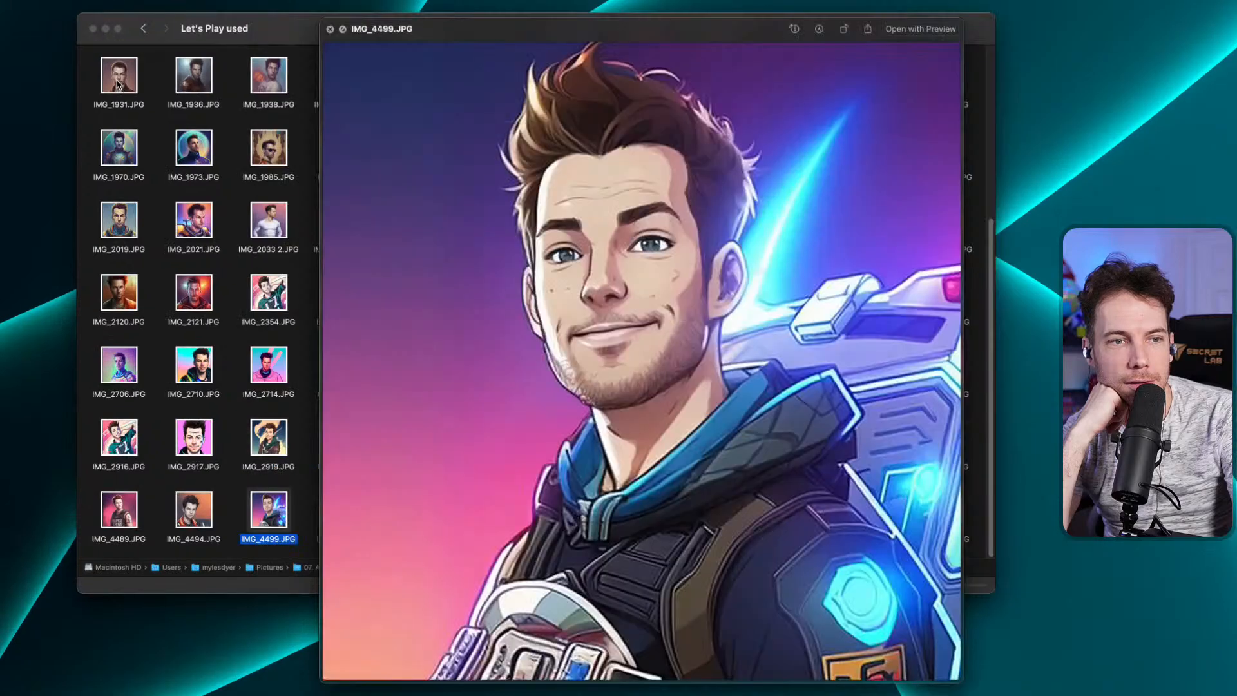
# Preview IMG_4500.JPG and step up its column through IMG_2718.JPG, IMG_2382.JPG and IMG_1939 2.JPG to IMG_1670.JPG.
pyautogui.press('Right')
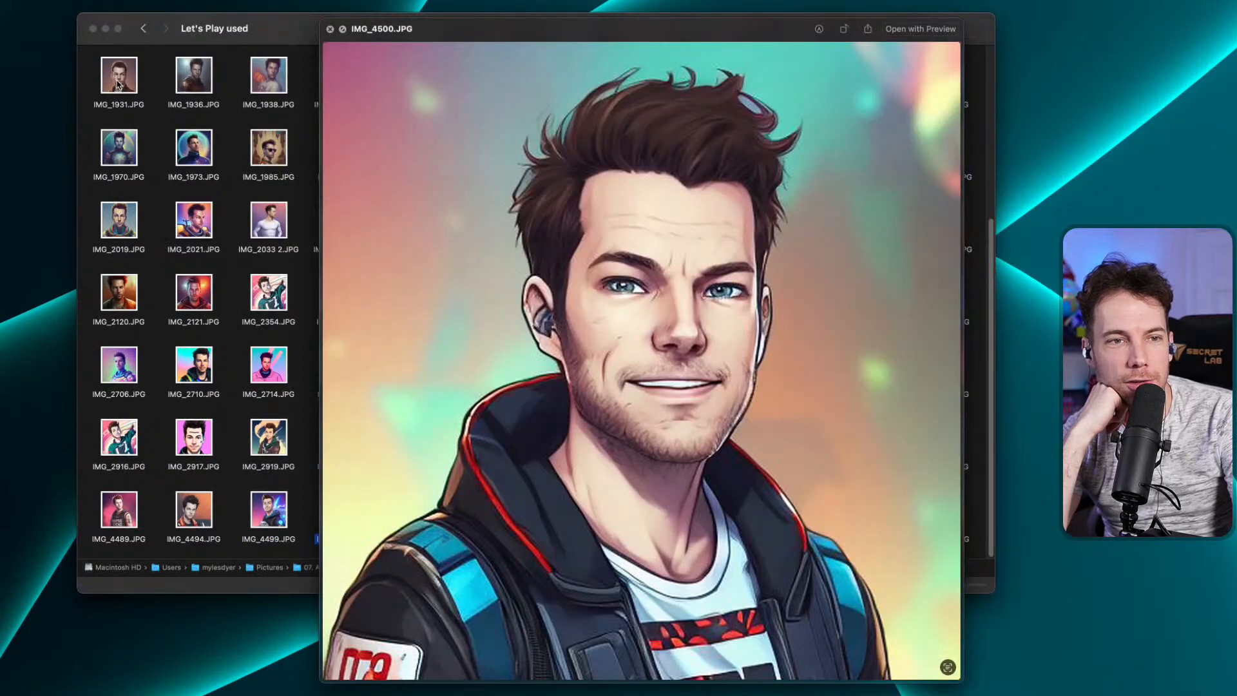
pyautogui.press('Up')
pyautogui.press('Up')
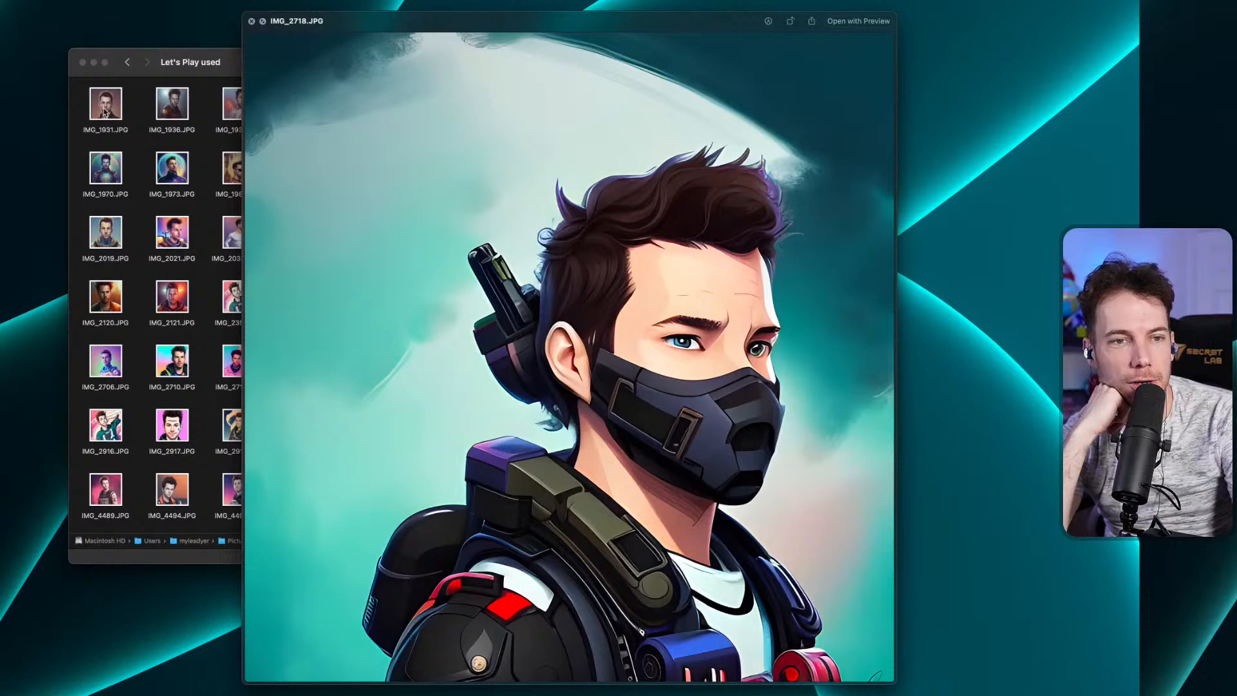
pyautogui.press('Up')
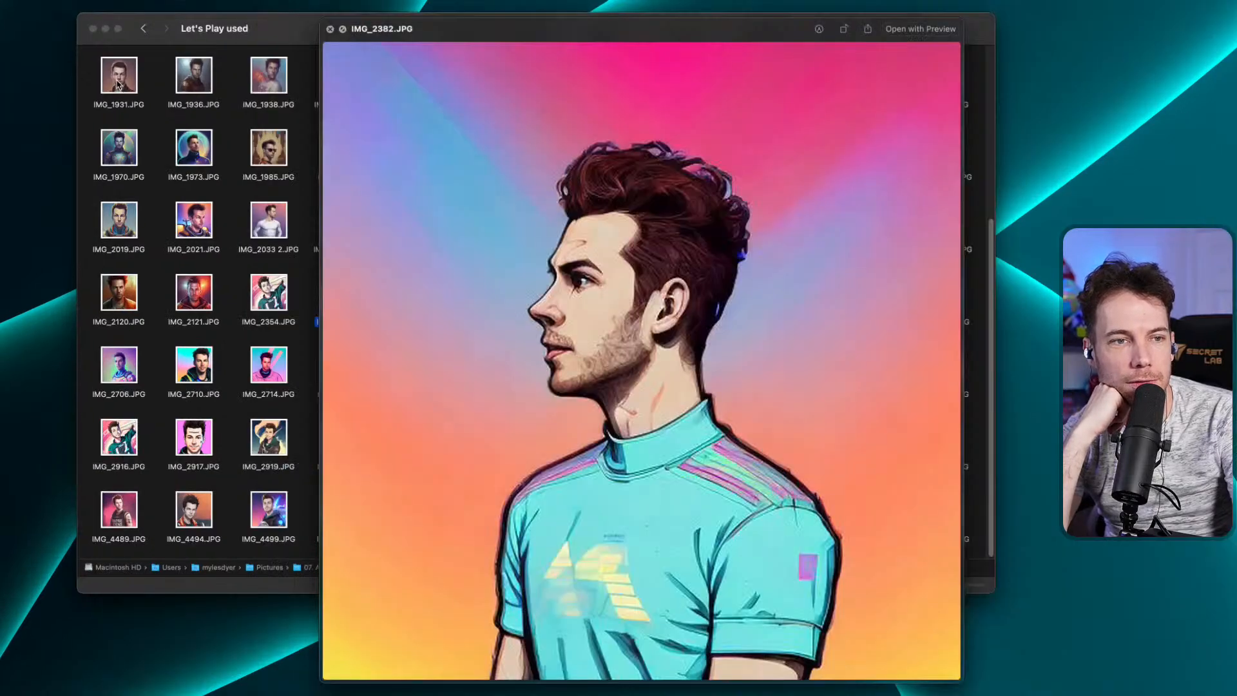
pyautogui.press('Up')
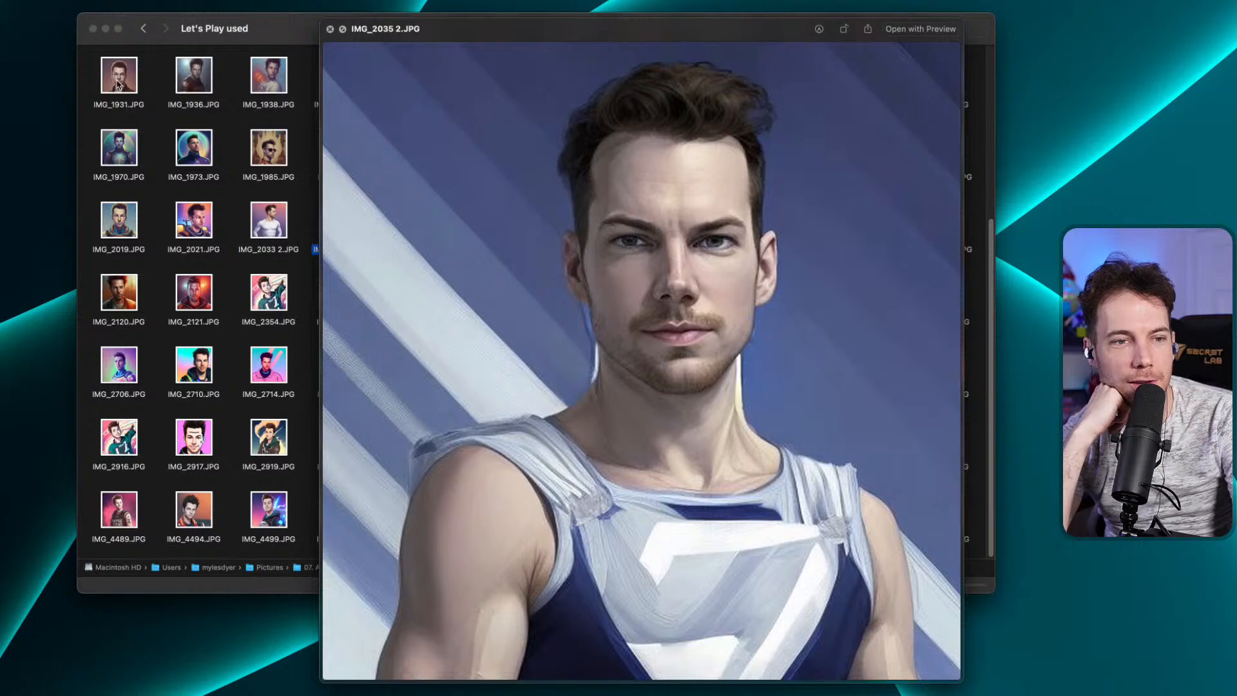
pyautogui.press('Up')
pyautogui.press('Up')
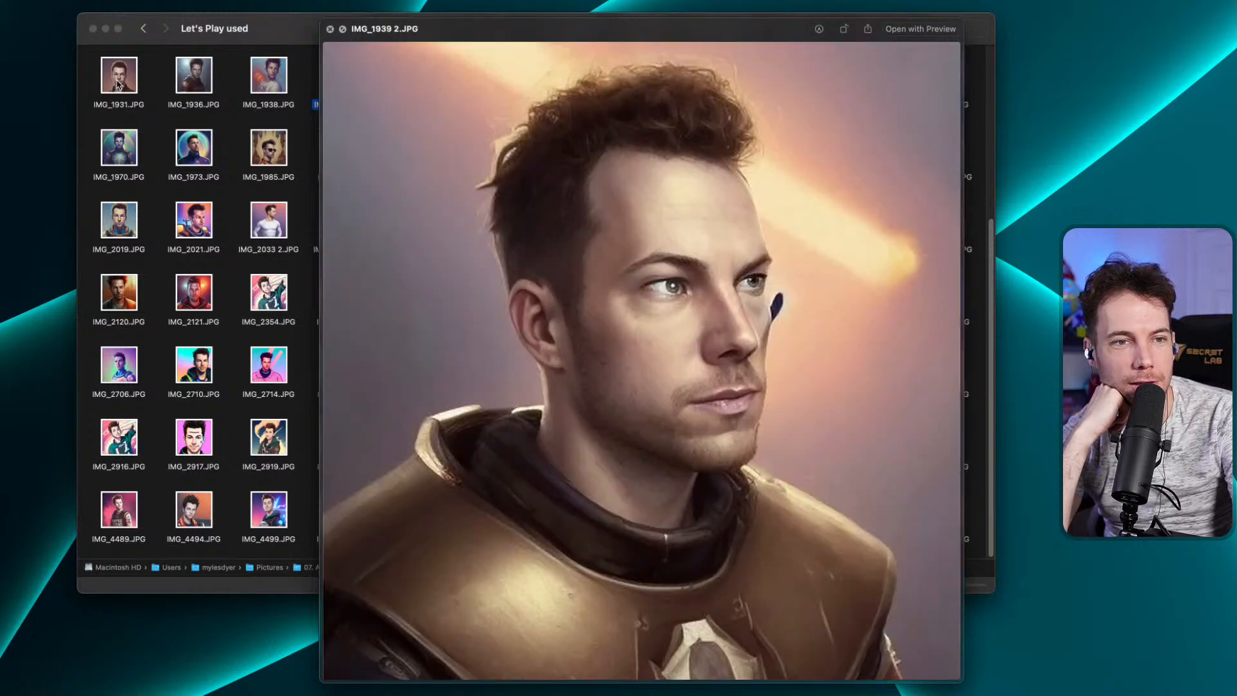
pyautogui.press('Up')
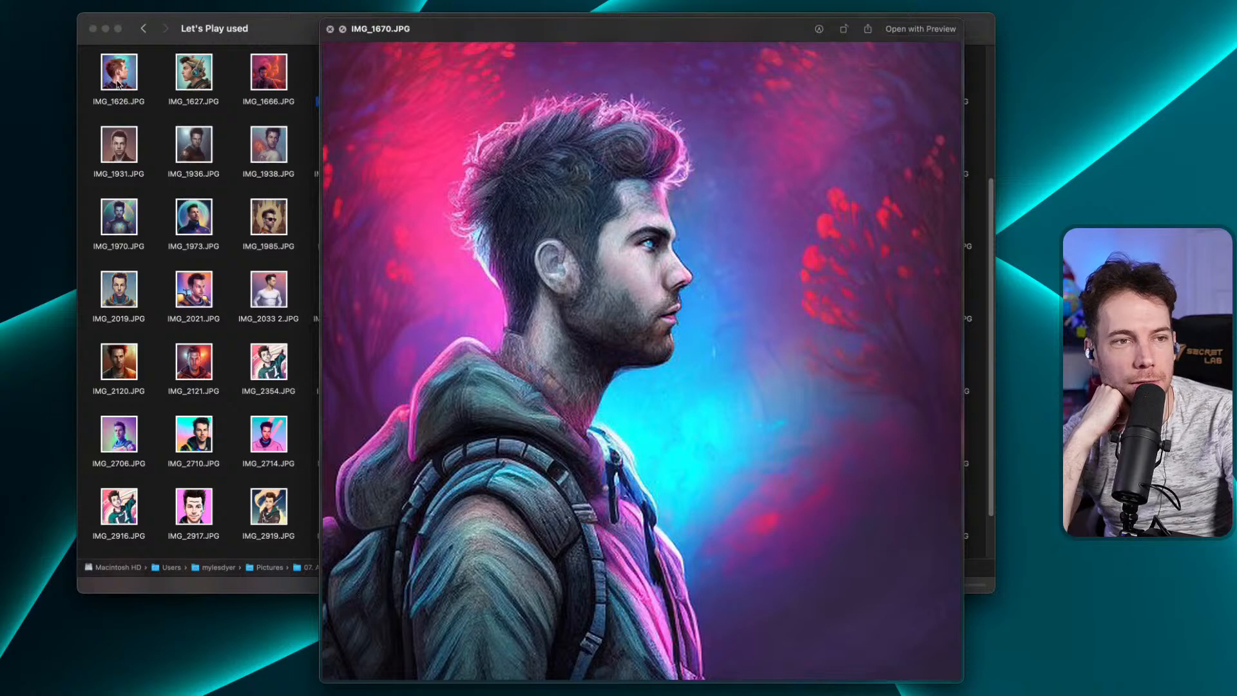
# Preview IMG_1675.JPG and step down its column through IMG_1992.JPG, IMG_2043.JPG and IMG_2720.JPG to IMG_2927.JPG.
pyautogui.press('Right')
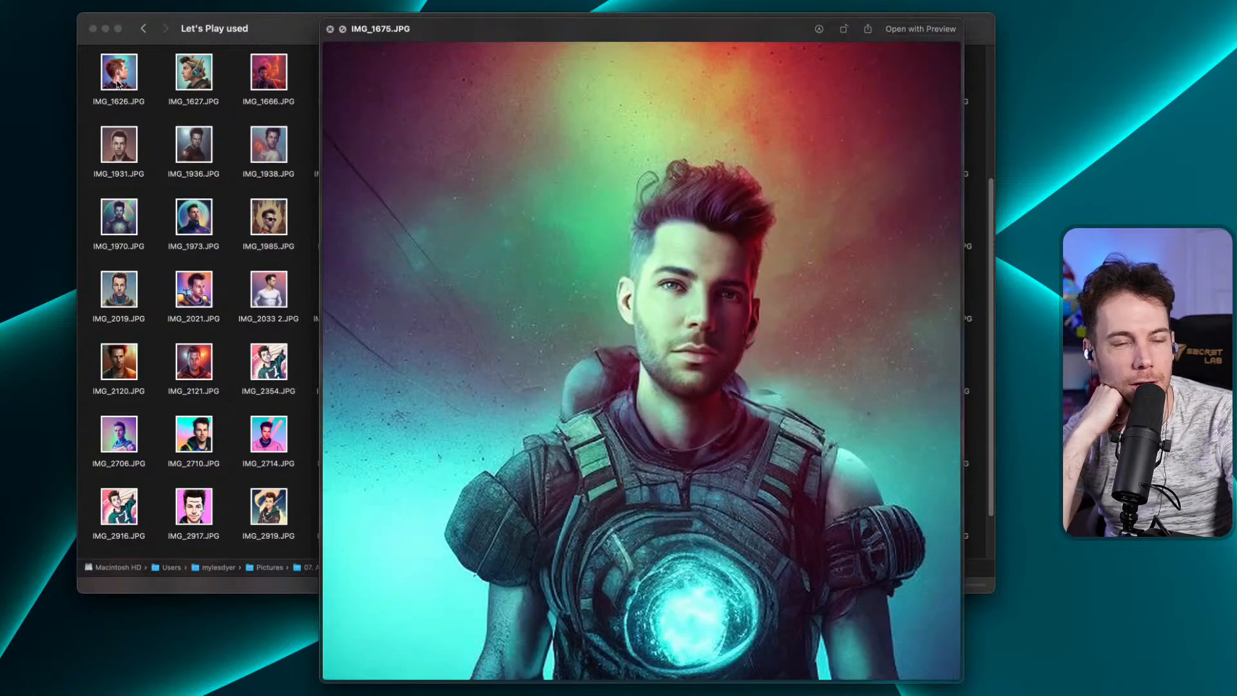
pyautogui.press('Down')
pyautogui.press('Down')
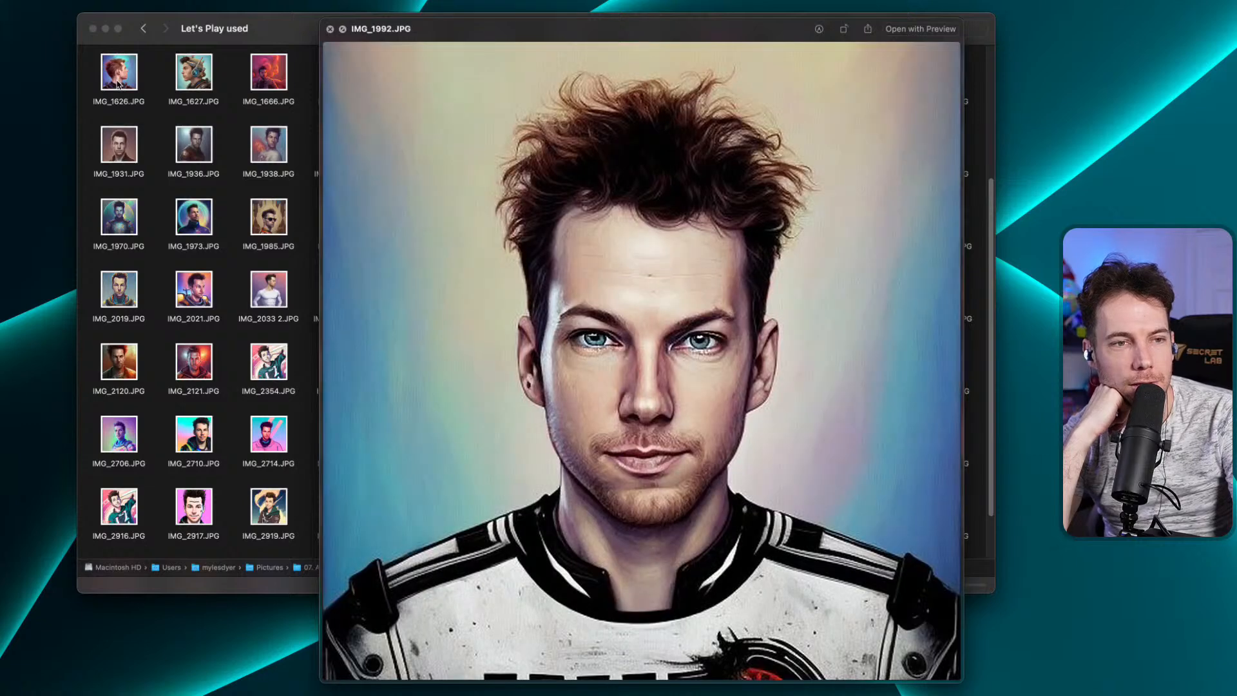
pyautogui.press('Down')
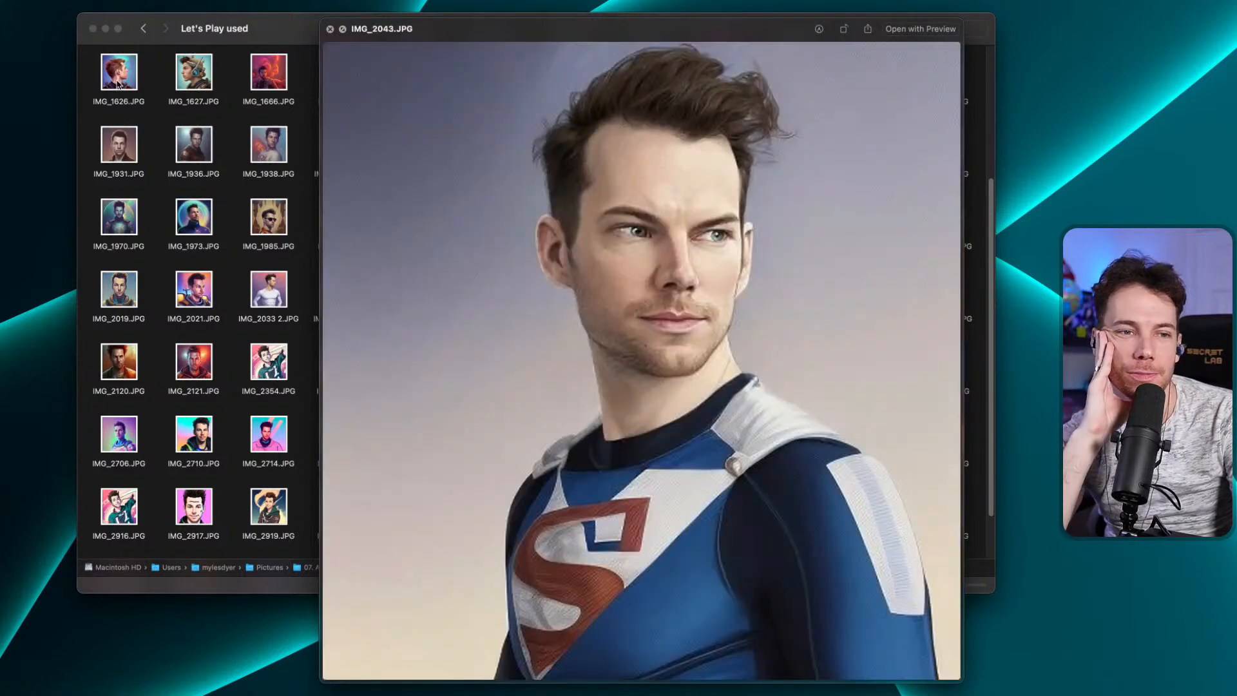
pyautogui.press('Down')
pyautogui.press('Down')
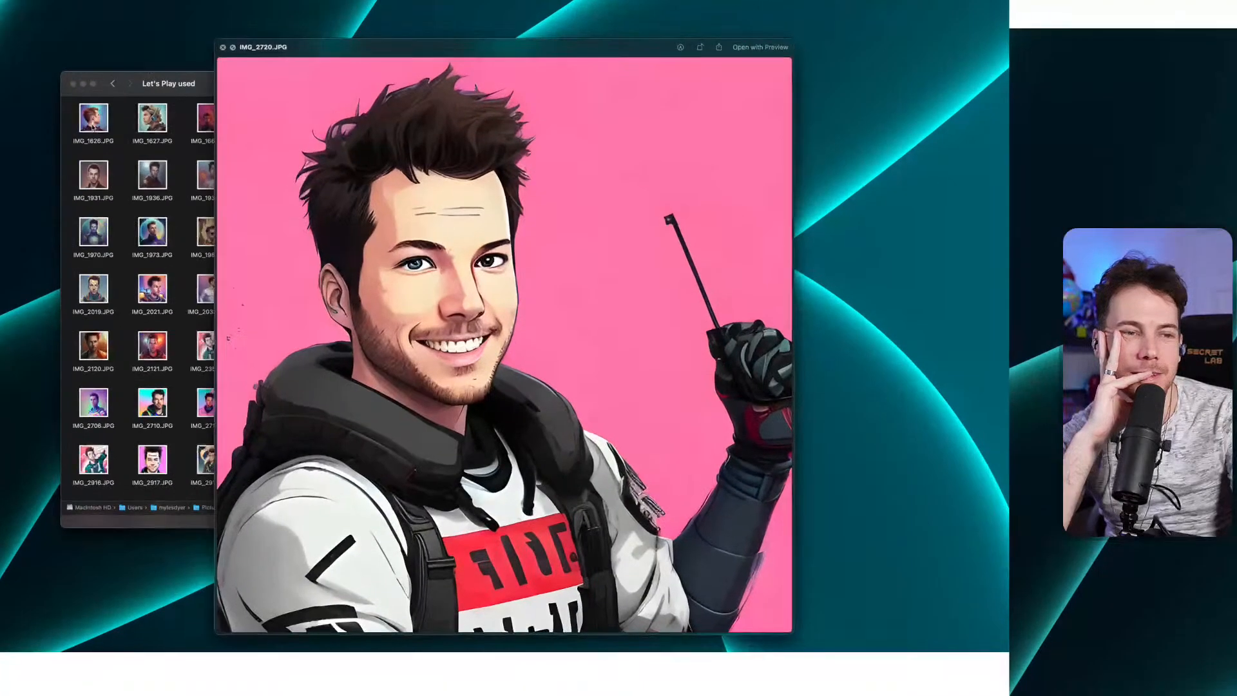
pyautogui.press('Down')
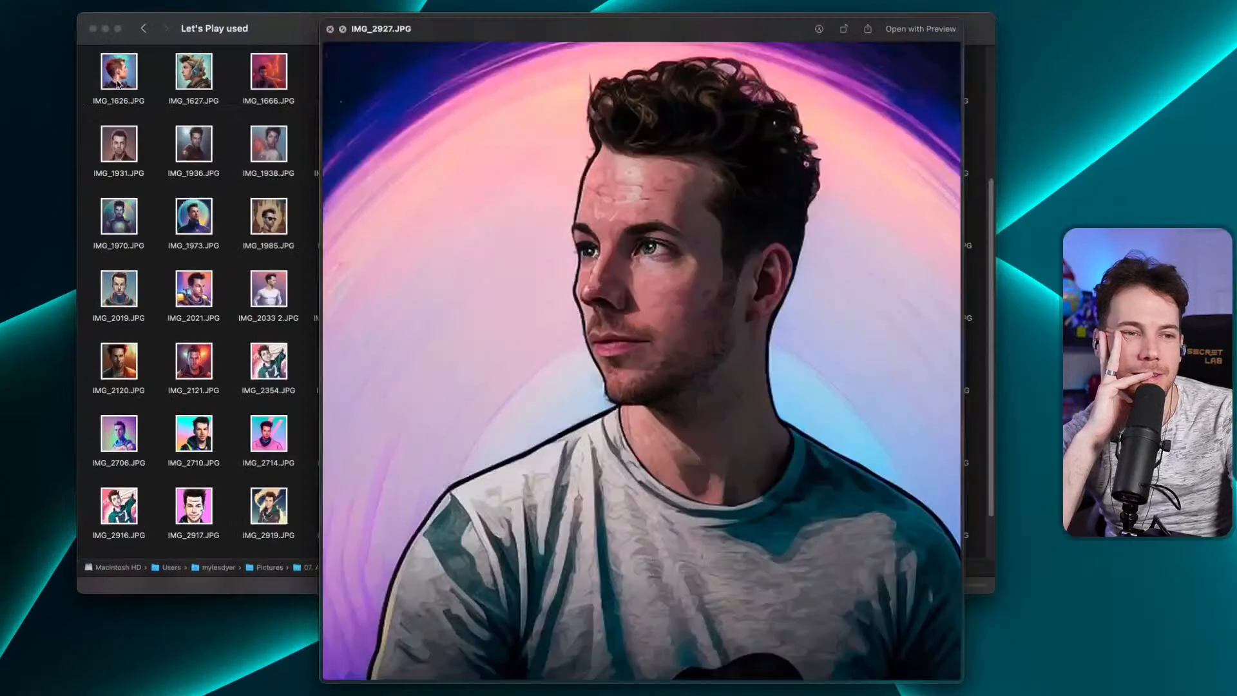
# Preview the armoured portrait IMG_4524.JPG and step up its column through IMG_2930.JPG, IMG_2721.JPG and IMG_2414.JPG to IMG_1993.JPG.
pyautogui.press('Down')
pyautogui.press('Right')
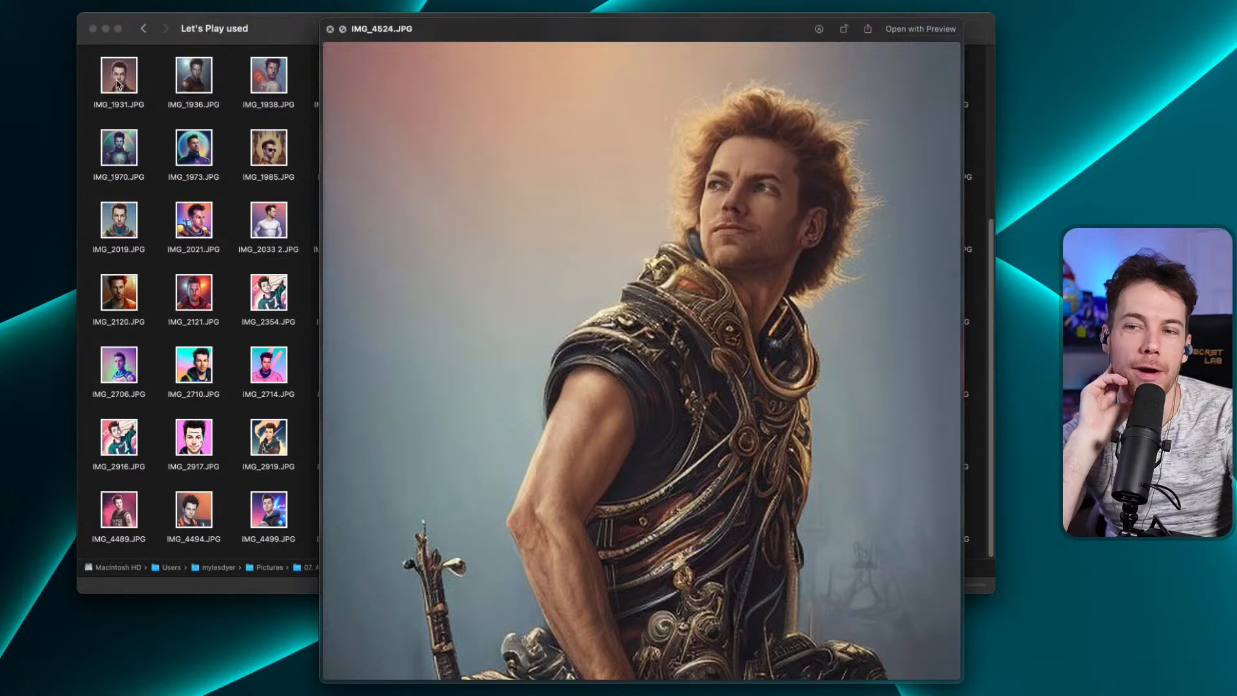
pyautogui.press('Up')
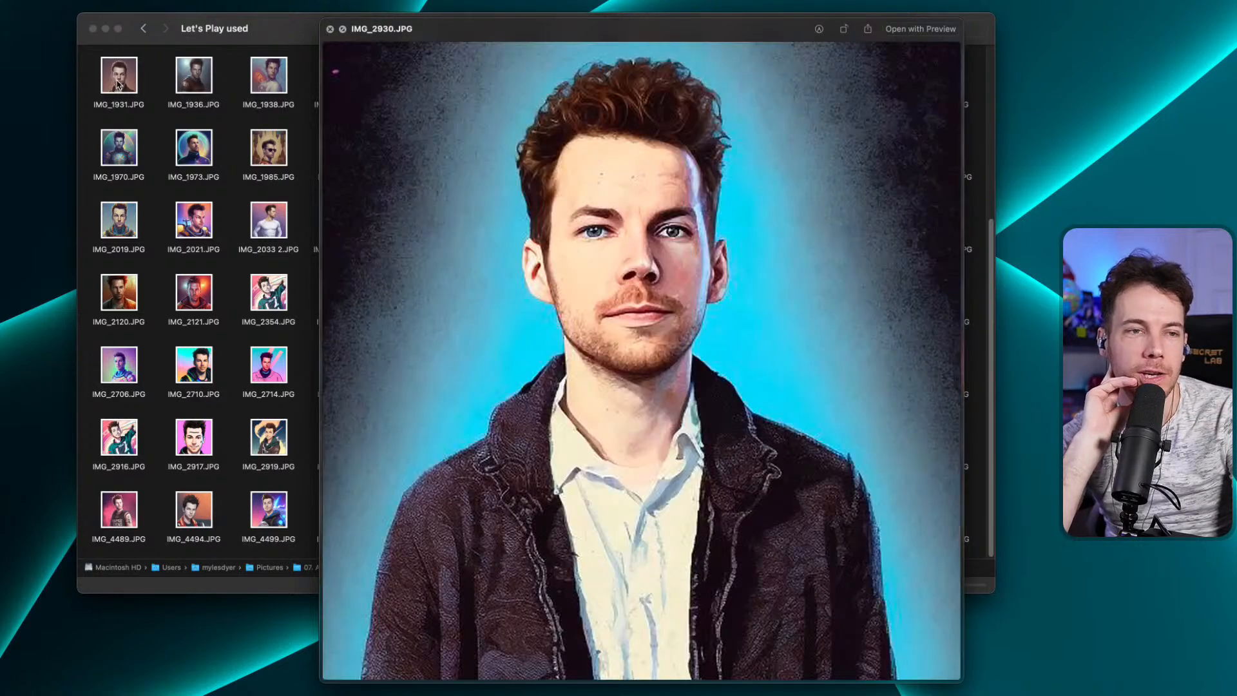
pyautogui.press('Up')
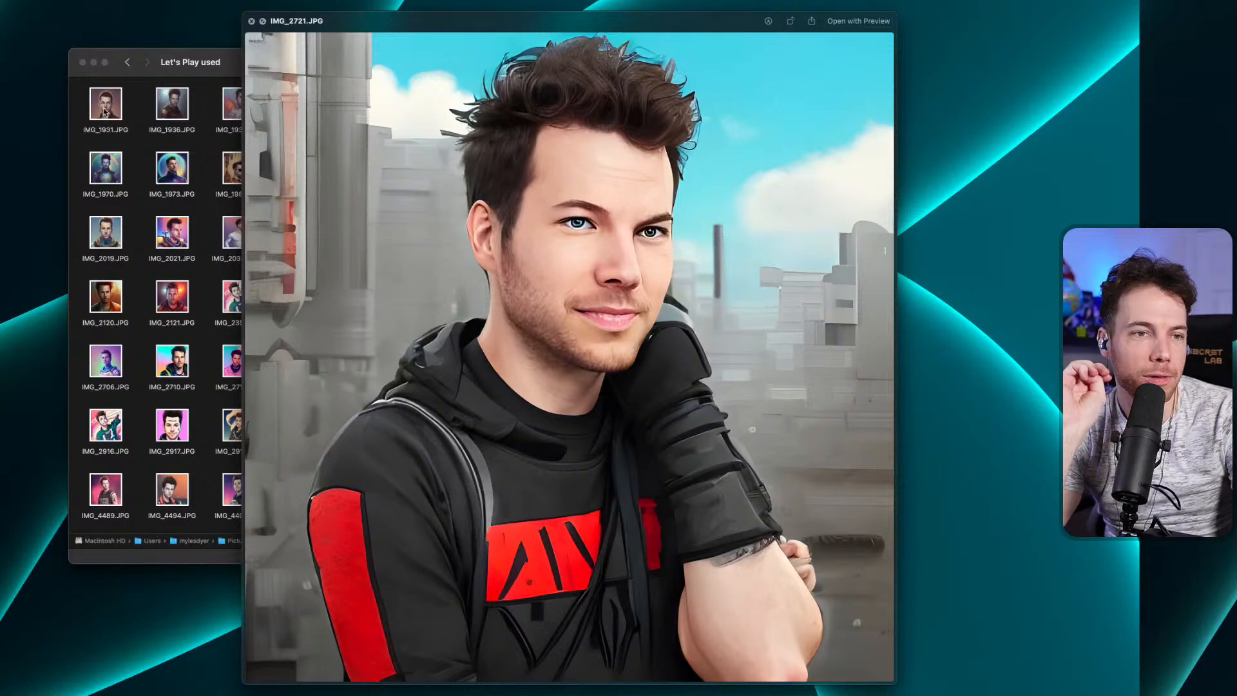
pyautogui.press('Up')
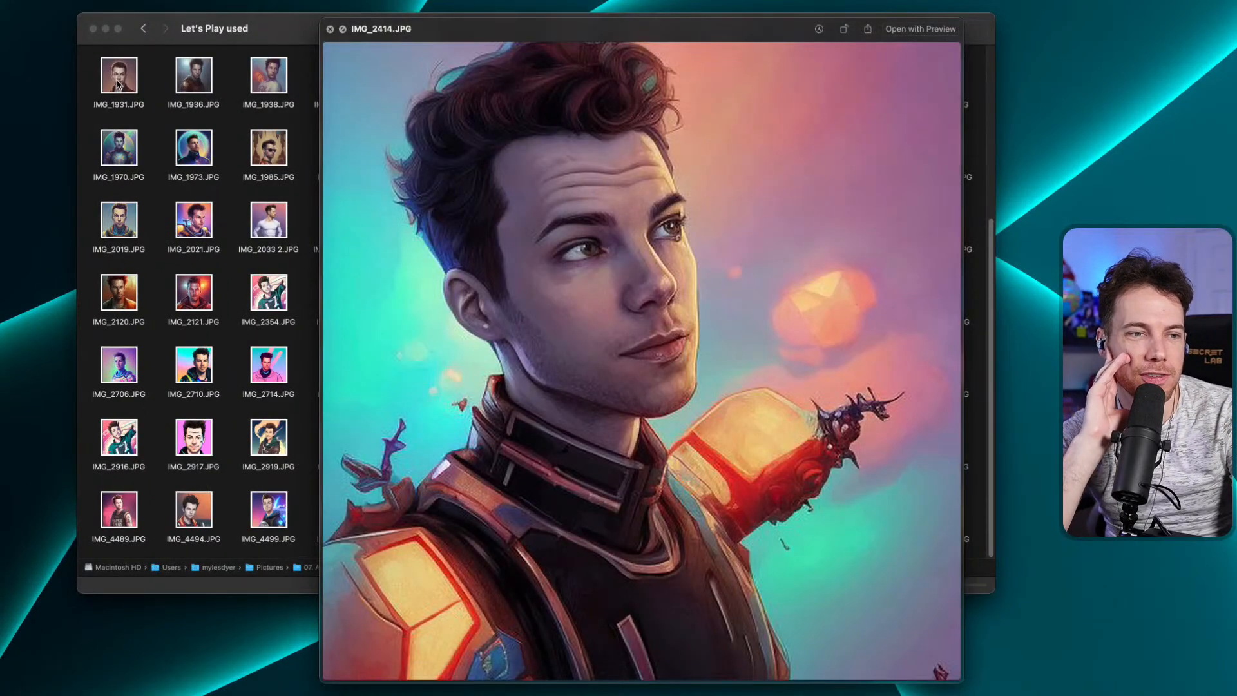
pyautogui.press('Up')
pyautogui.press('Up')
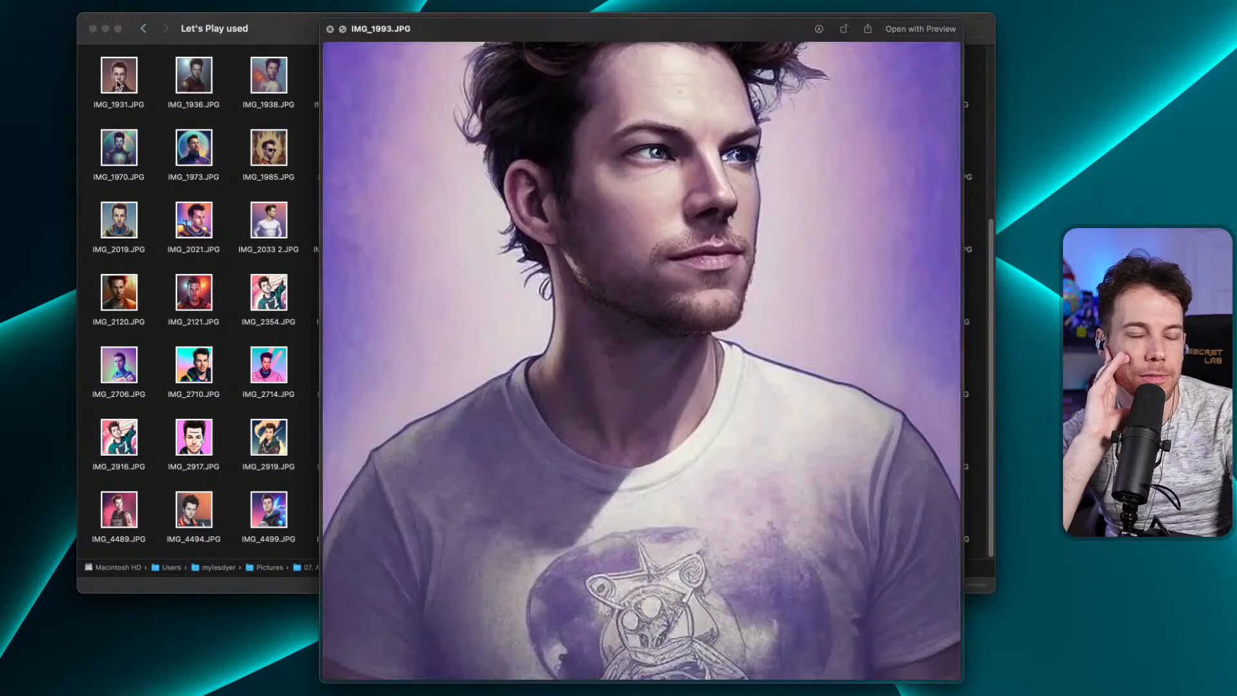
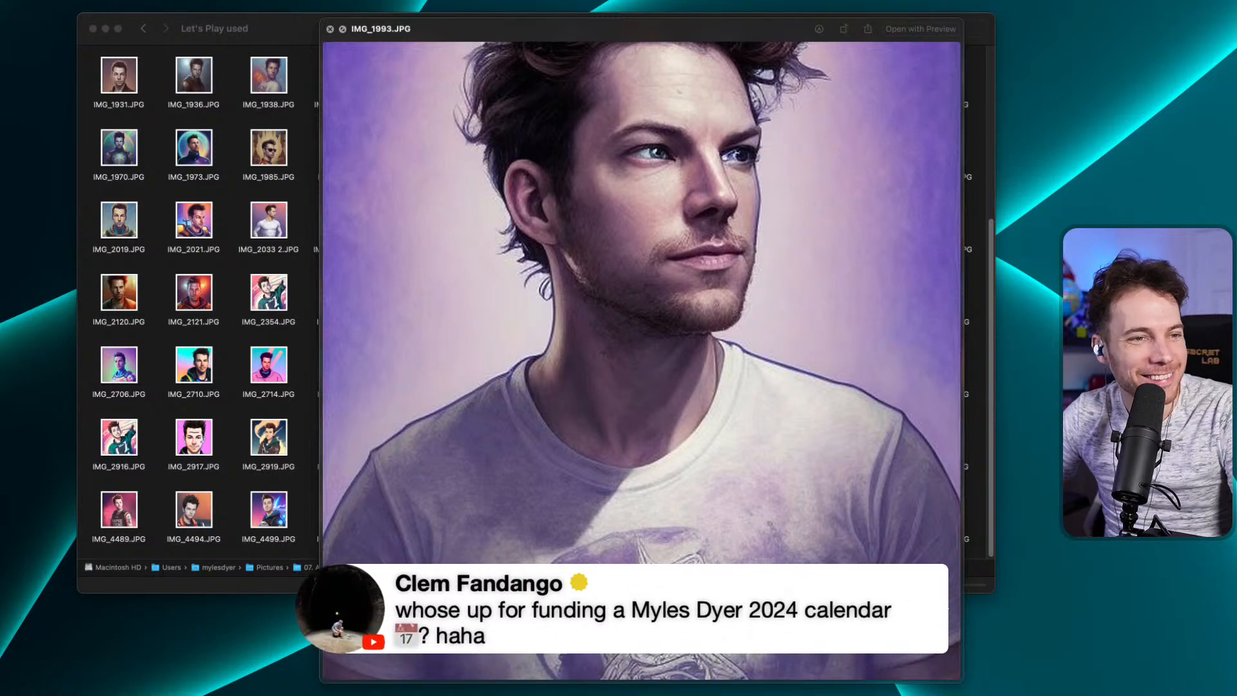
# Close the current preview and view the pink-haired portrait IMG_1943.JPG at large size.
pyautogui.click(562, 258)
pyautogui.press('space')
pyautogui.click(493, 83)
pyautogui.press('space')
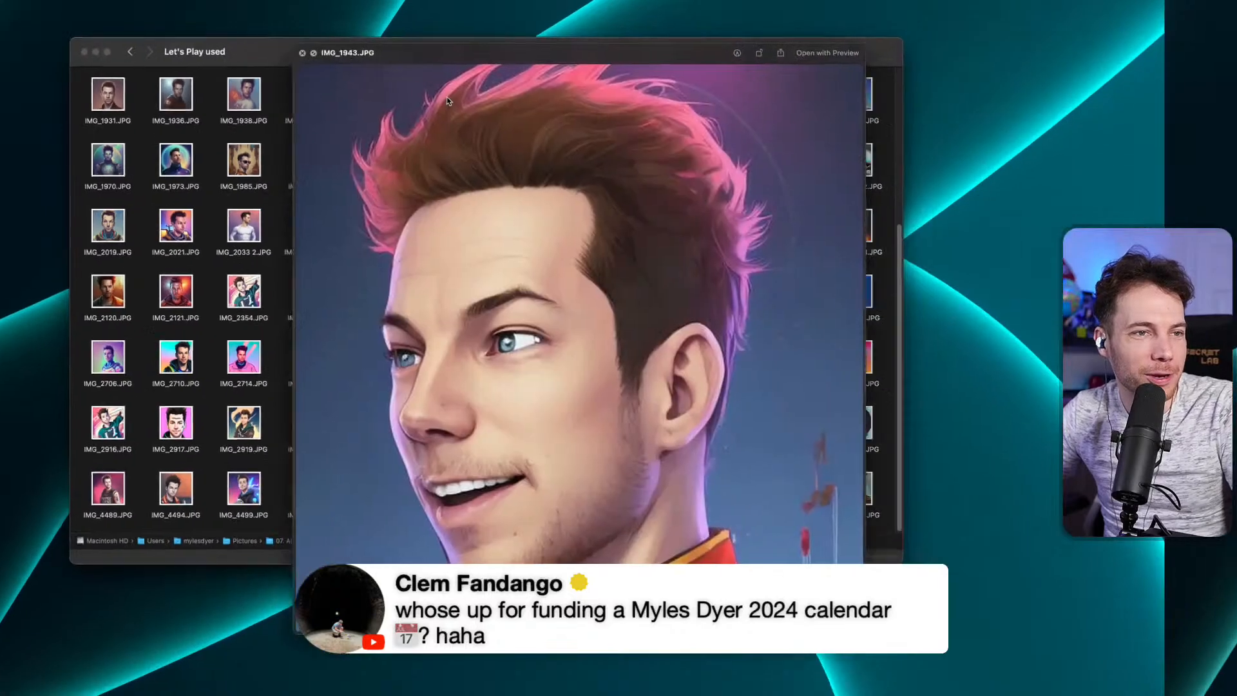
# Step the preview down the column through IMG_1996.JPG, IMG_2642.JPG, IMG_2939.JPG and IMG_4560.JPG to the masked portrait IMG_4581.JPG.
pyautogui.press('Down')
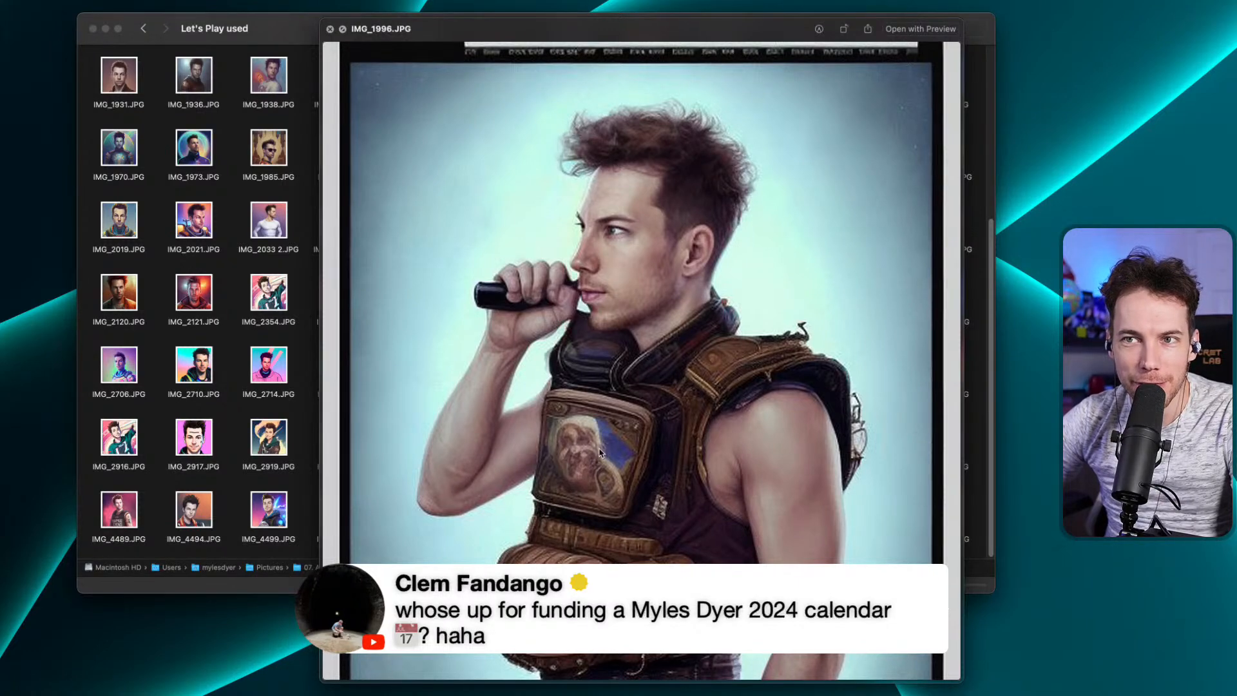
pyautogui.press('Down')
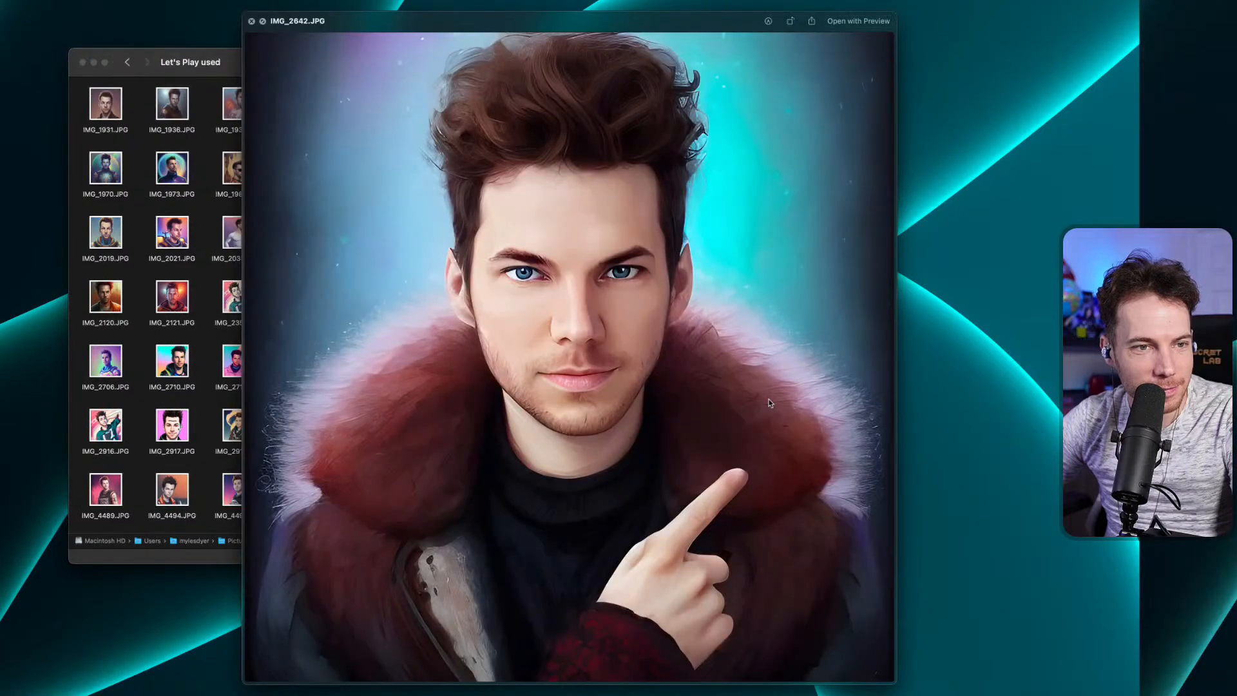
pyautogui.press('Down')
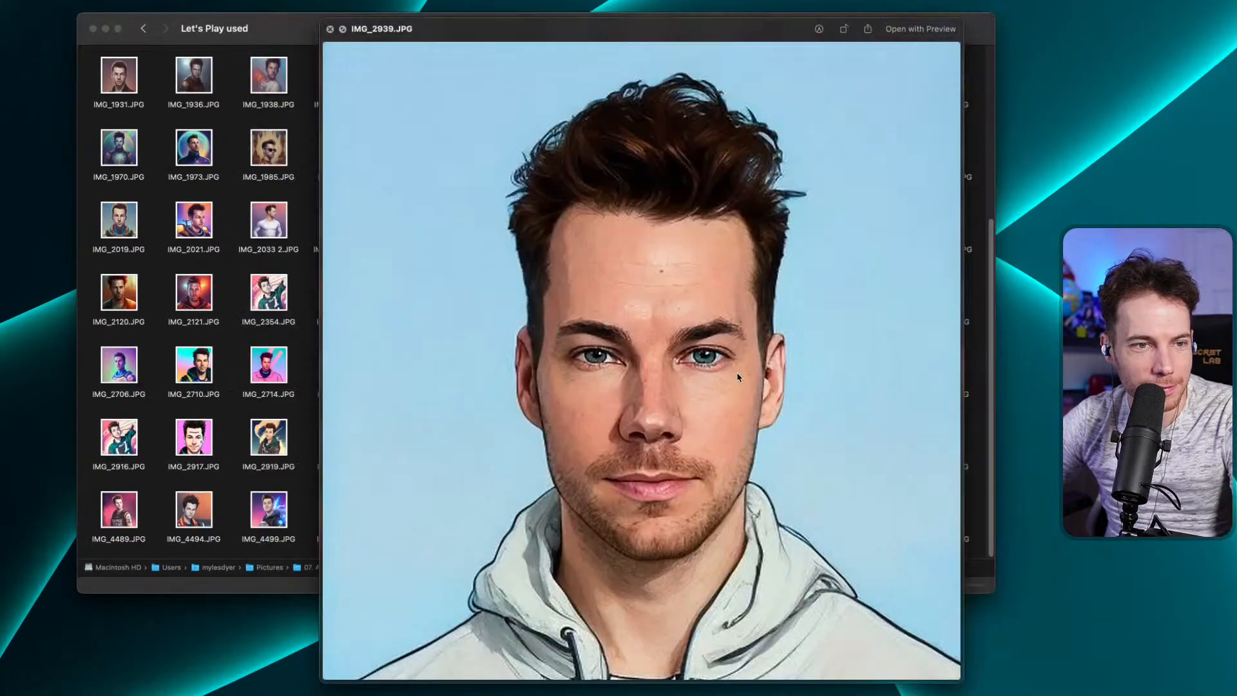
pyautogui.press('Down')
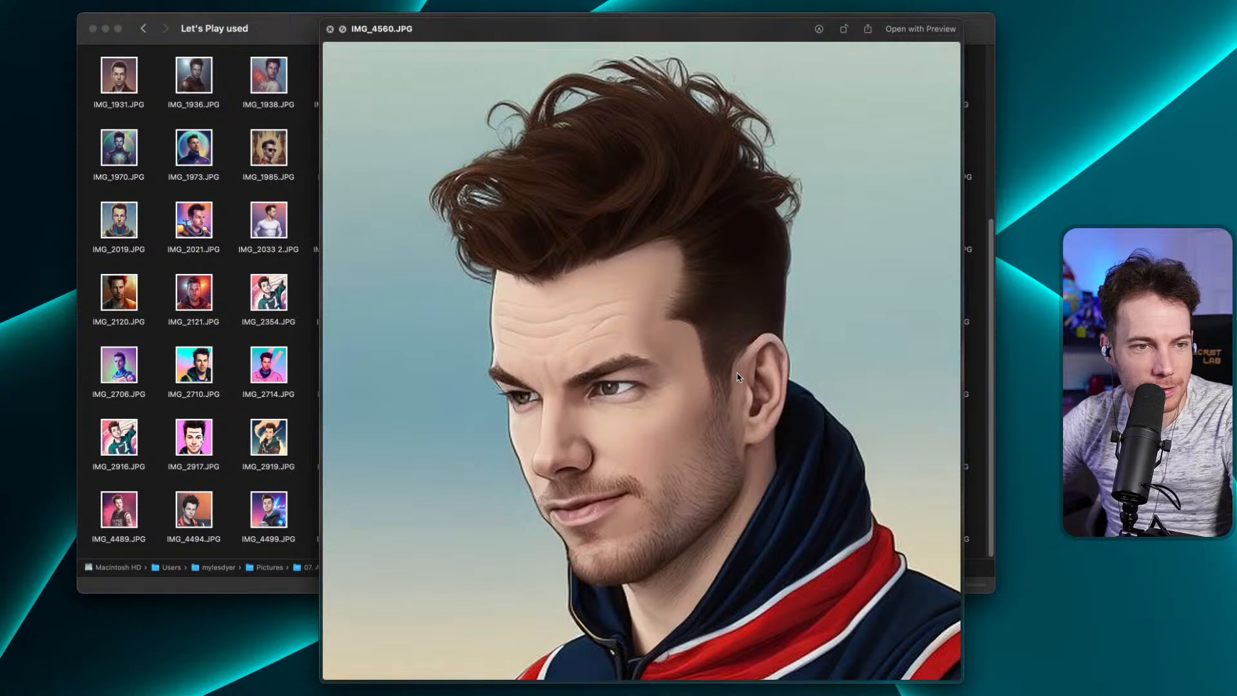
pyautogui.press('Down')
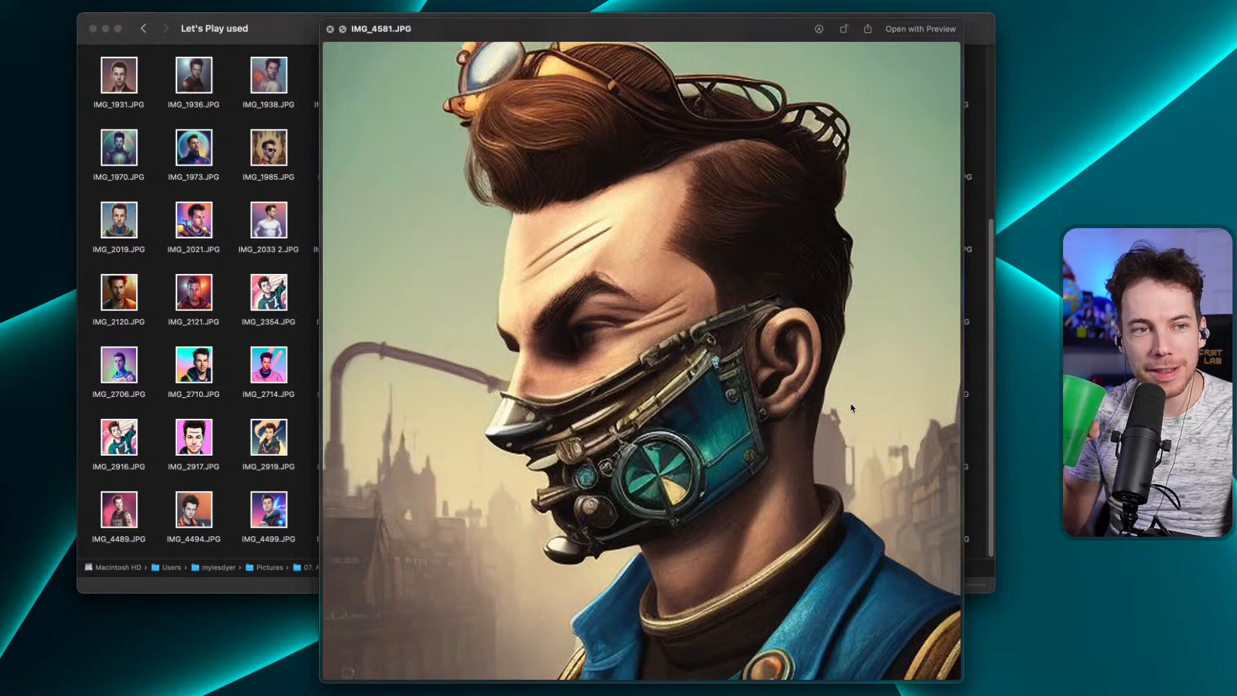
# Step the preview up the column through IMG_2755.JPG, IMG_2652.JPG, IMG_2066.JPG and IMG_1997.JPG to IMG_1688.JPG, and close it.
pyautogui.press('Up')
pyautogui.press('Up')
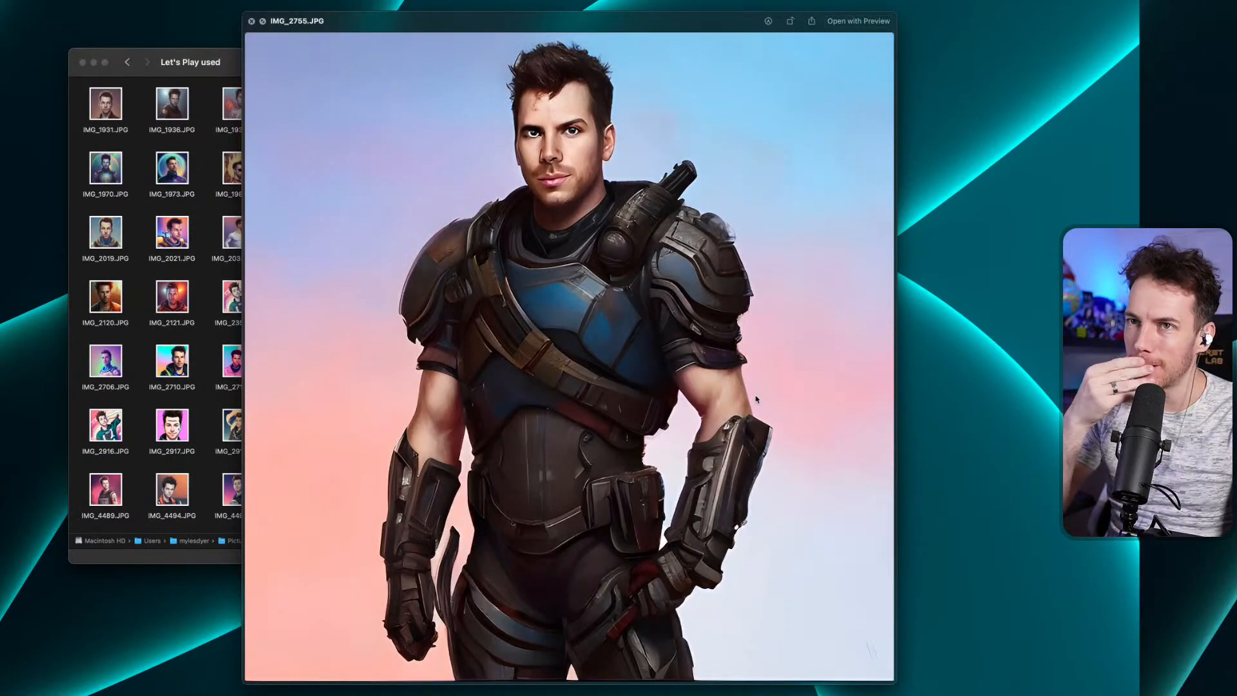
pyautogui.press('Up')
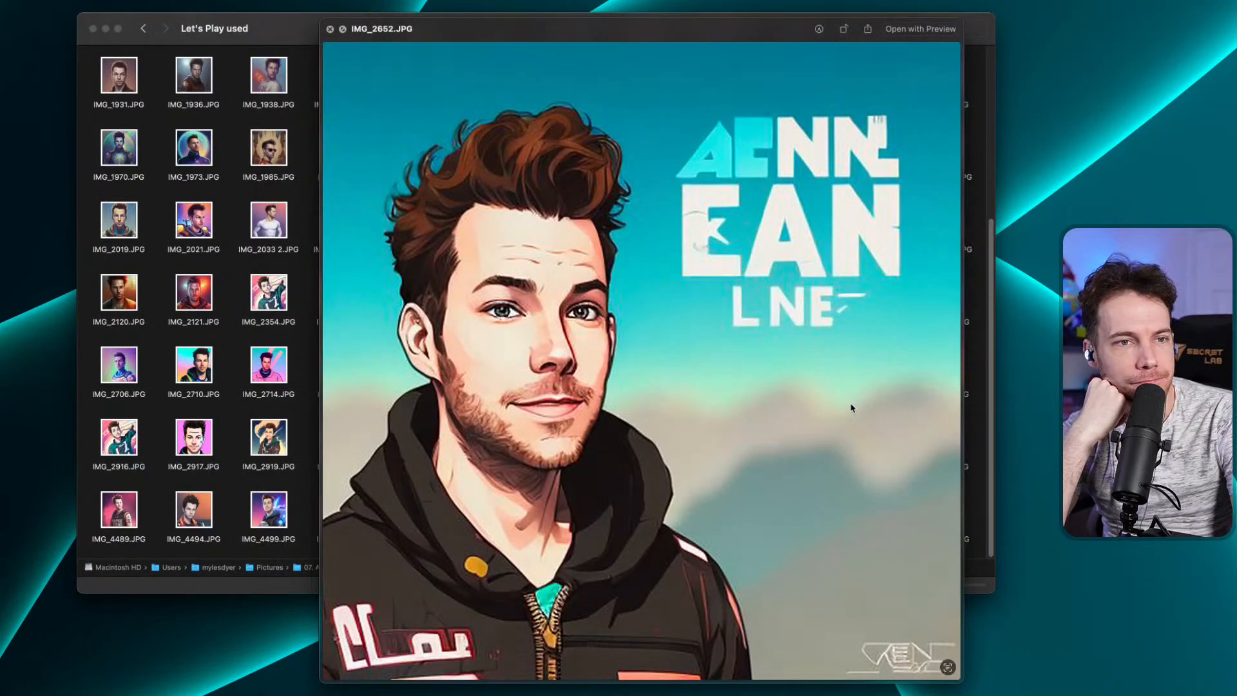
pyautogui.press('Up')
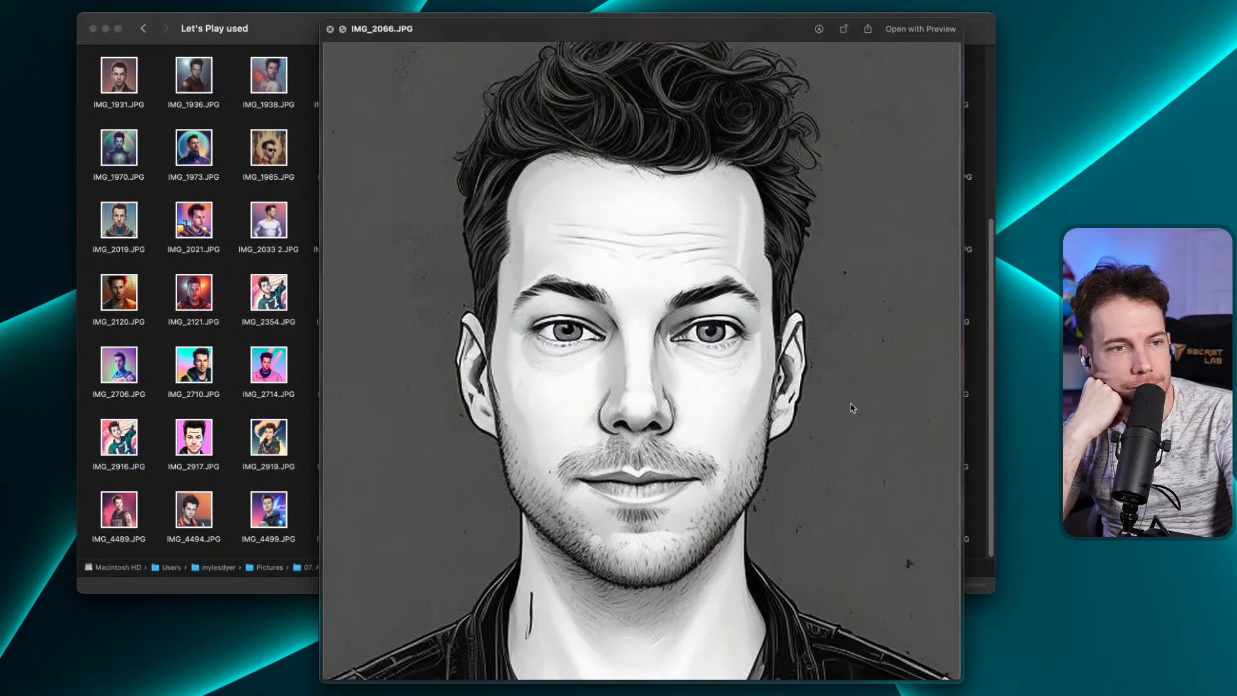
pyautogui.press('Up')
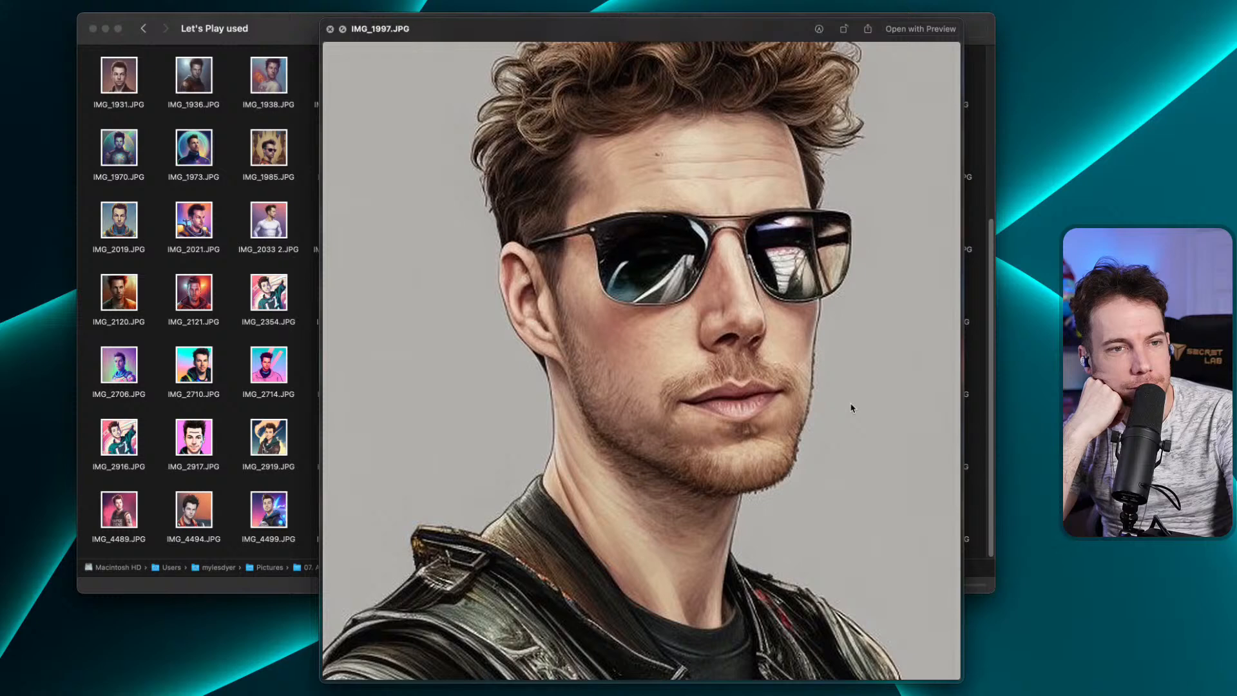
pyautogui.press('Up')
pyautogui.press('Up')
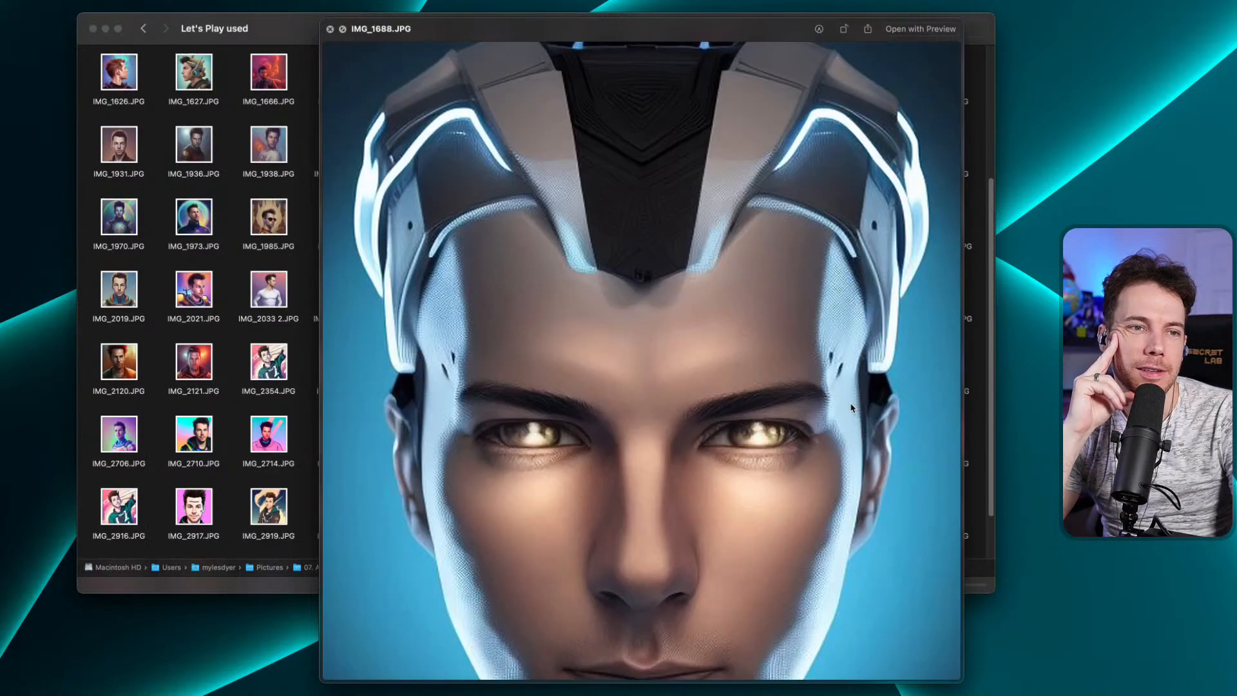
pyautogui.press('space')
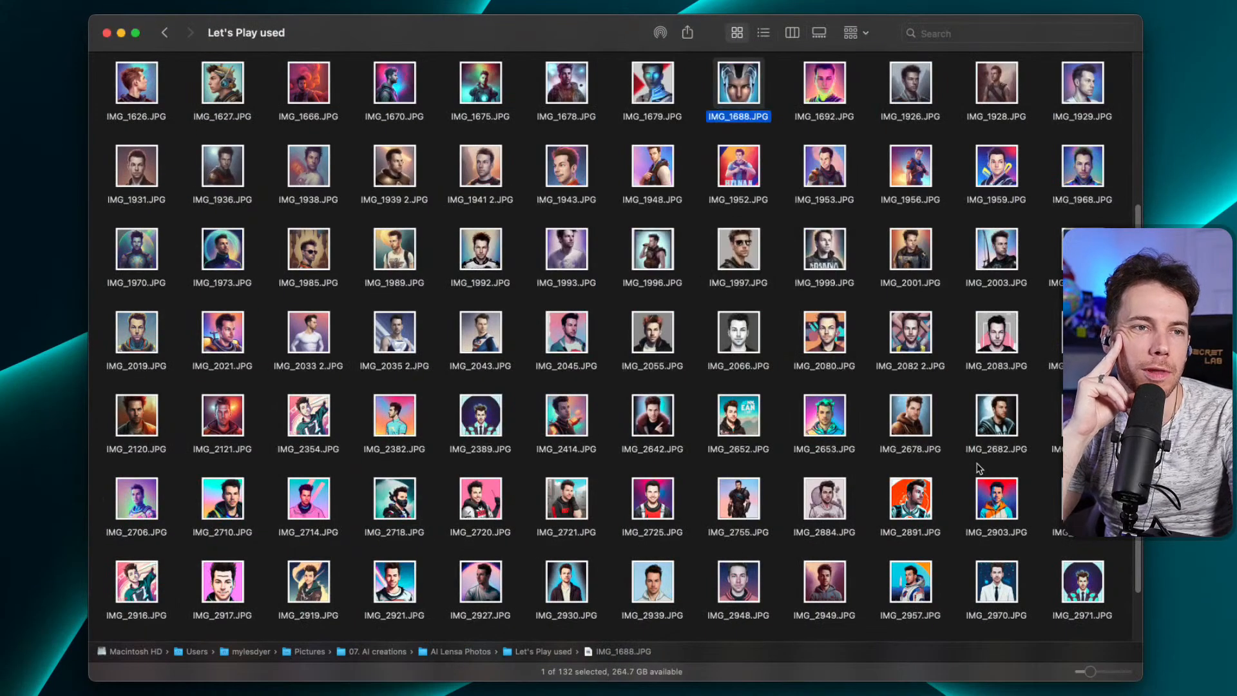
# Preview IMG_1692.JPG and step down its column through IMG_1953.JPG, IMG_2653.JPG and IMG_4590.JPG, ending on the neighbouring IMG_4621.JPG.
pyautogui.press('Right')
pyautogui.press('space')
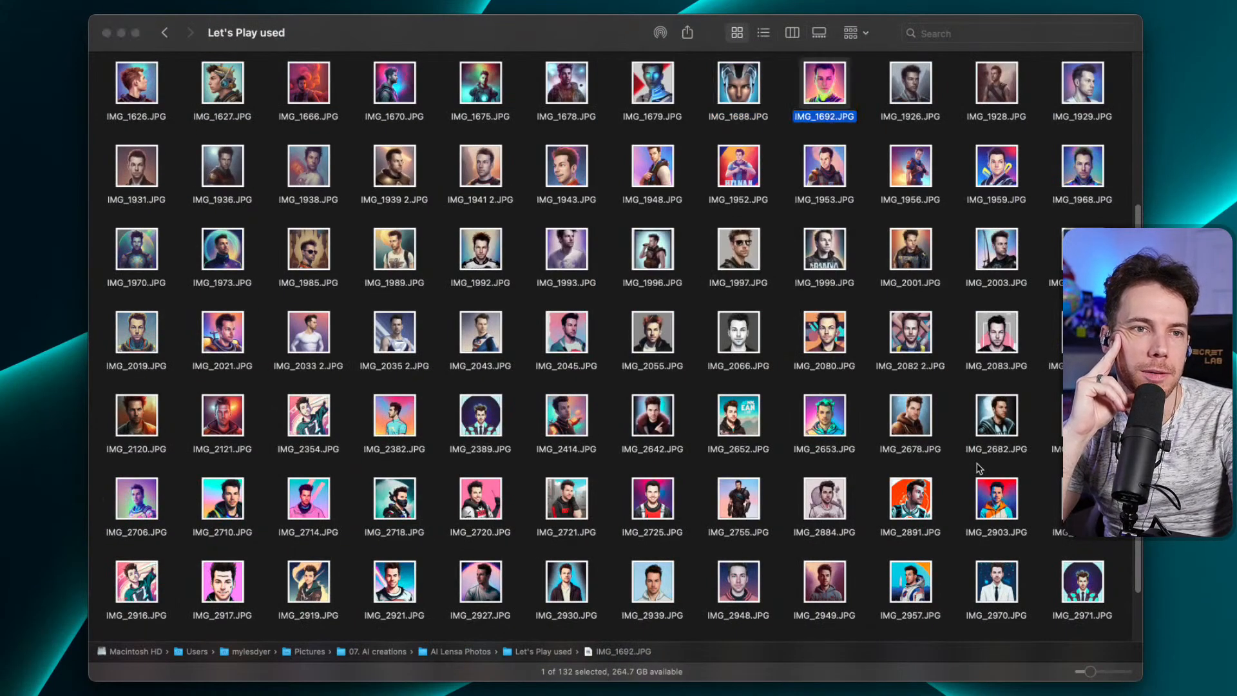
pyautogui.press('Down')
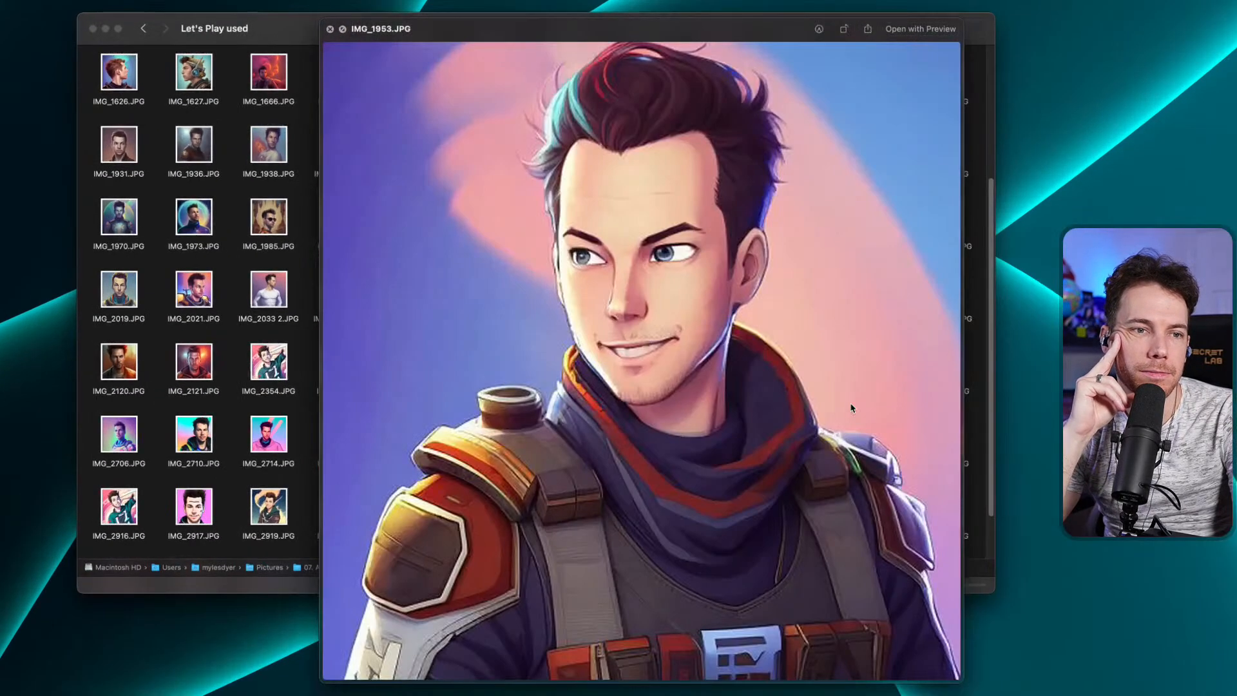
pyautogui.press('Down')
pyautogui.press('Down')
pyautogui.press('Down')
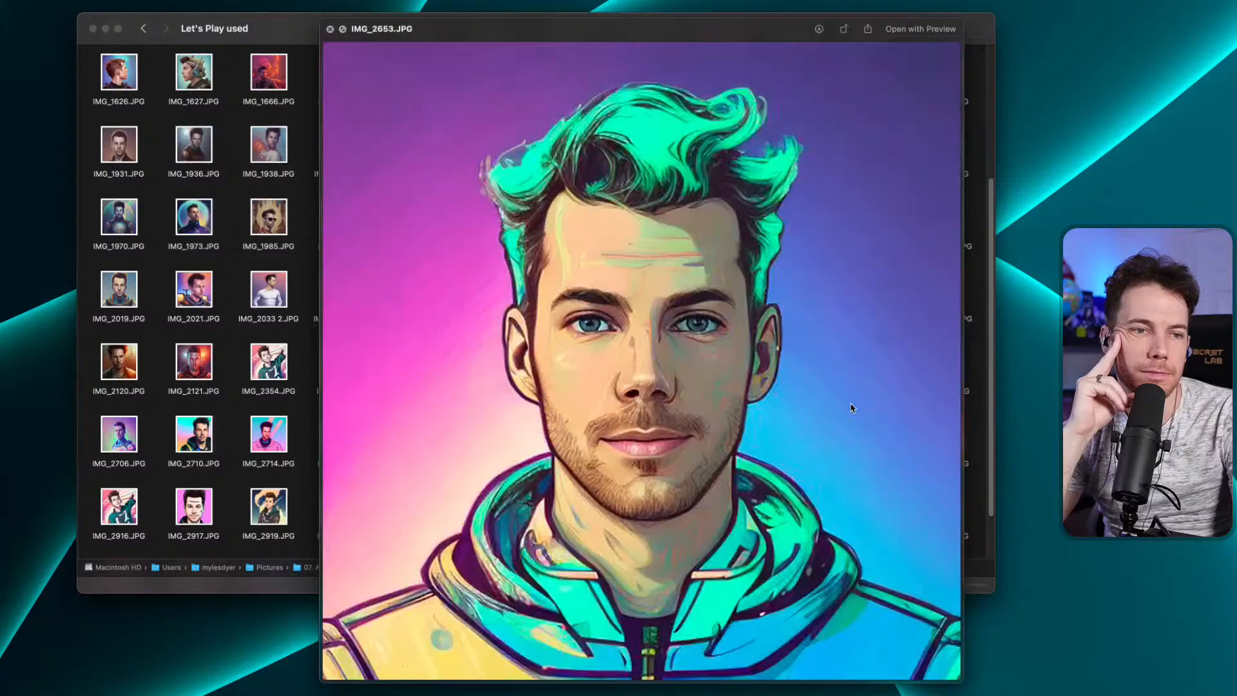
pyautogui.press('Down')
pyautogui.press('Down')
pyautogui.press('Down')
pyautogui.press('Down')
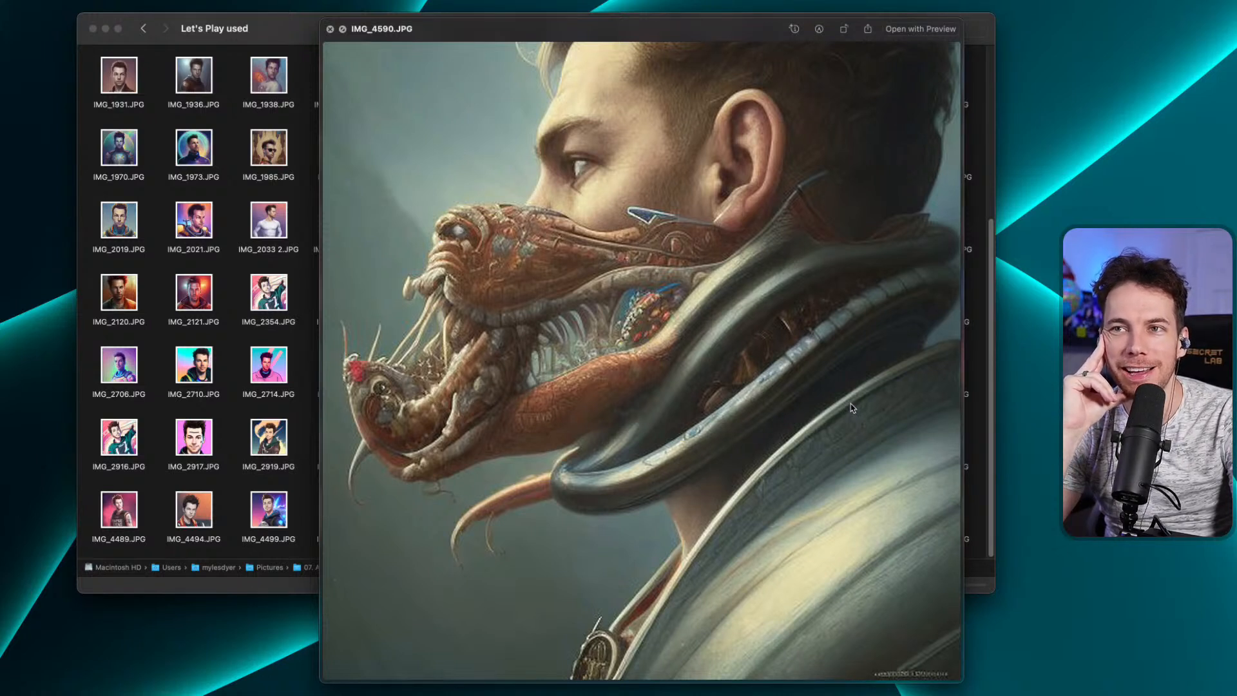
pyautogui.press('Down')
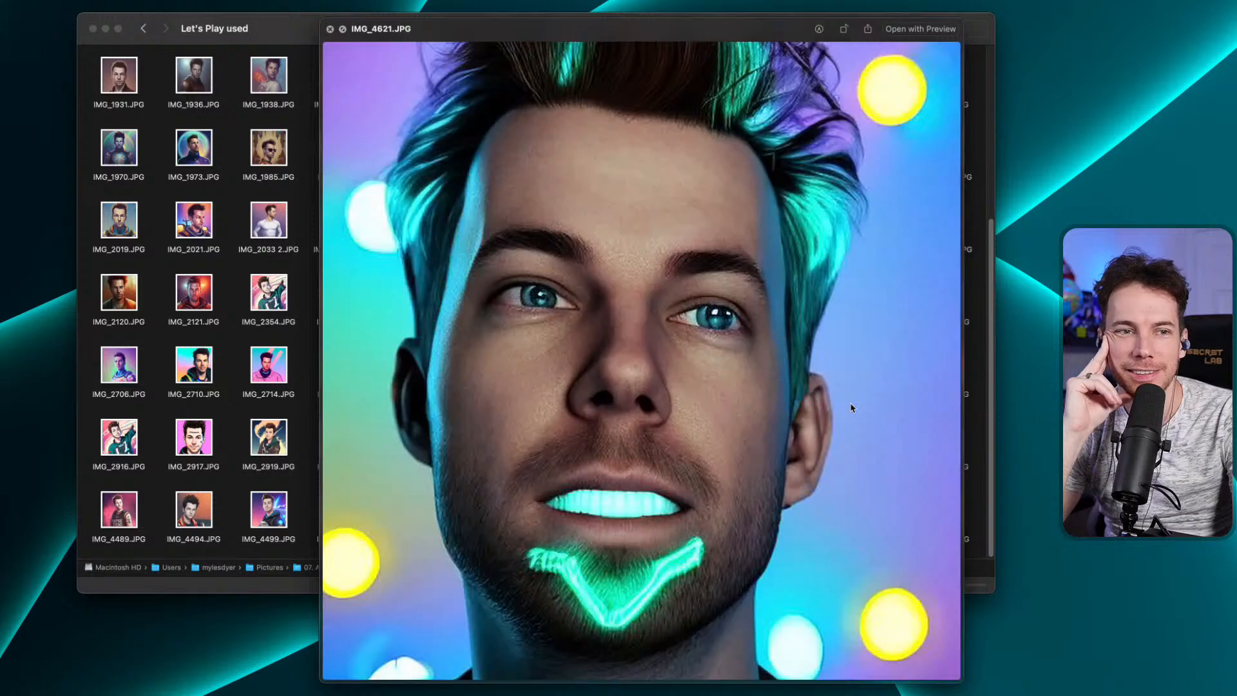
# Step the preview up the column through IMG_2957.JPG, IMG_2678.JPG, IMG_2082 2.JPG, IMG_2001.JPG, IMG_1926.JPG and IMG_1540.JPG to IMG_1521.JPG.
pyautogui.press('Up')
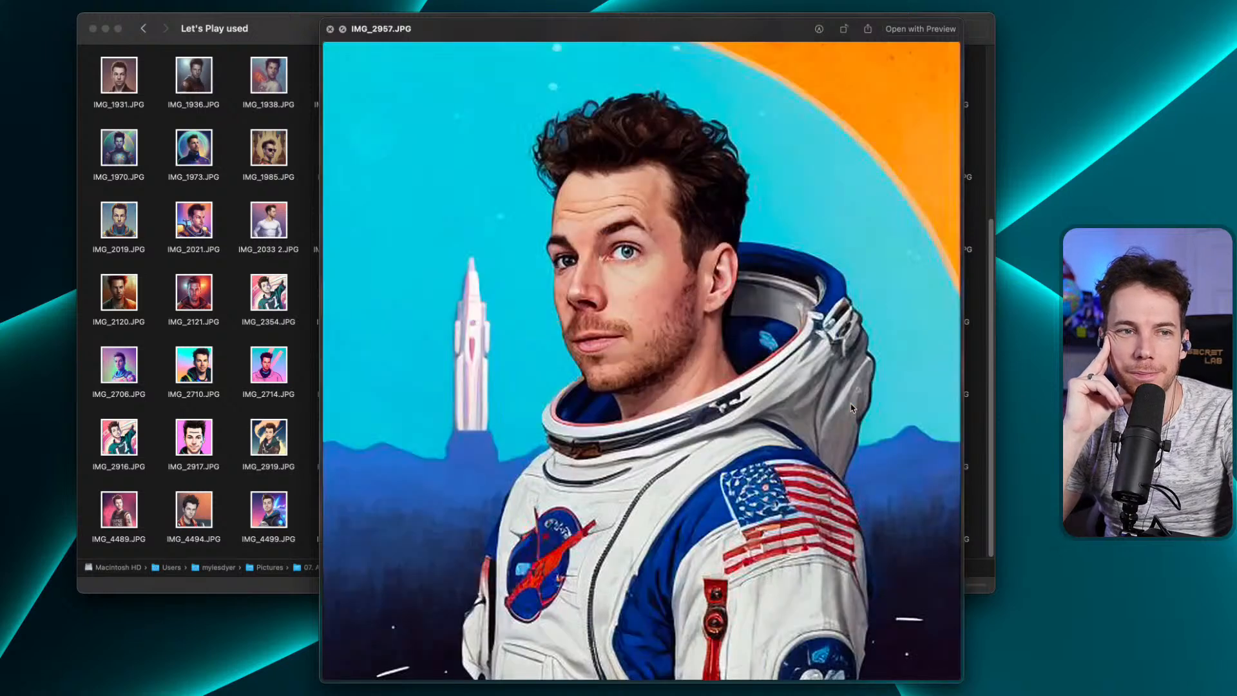
pyautogui.press('Up')
pyautogui.press('Up')
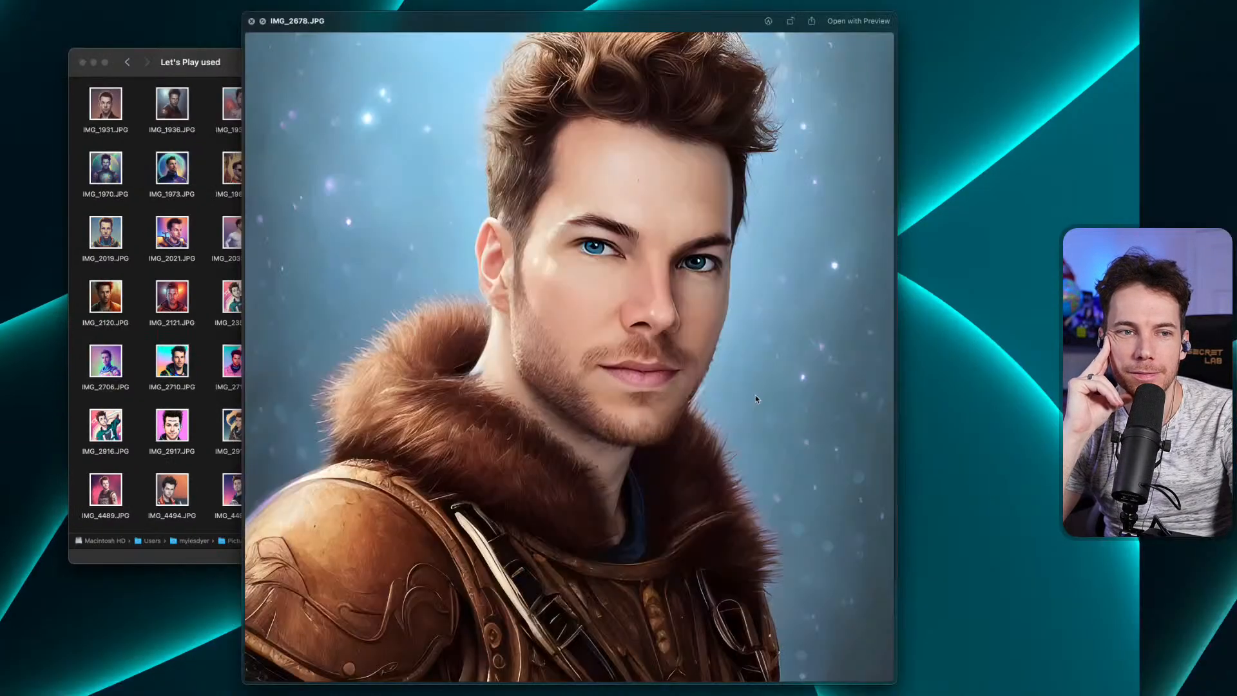
pyautogui.press('Up')
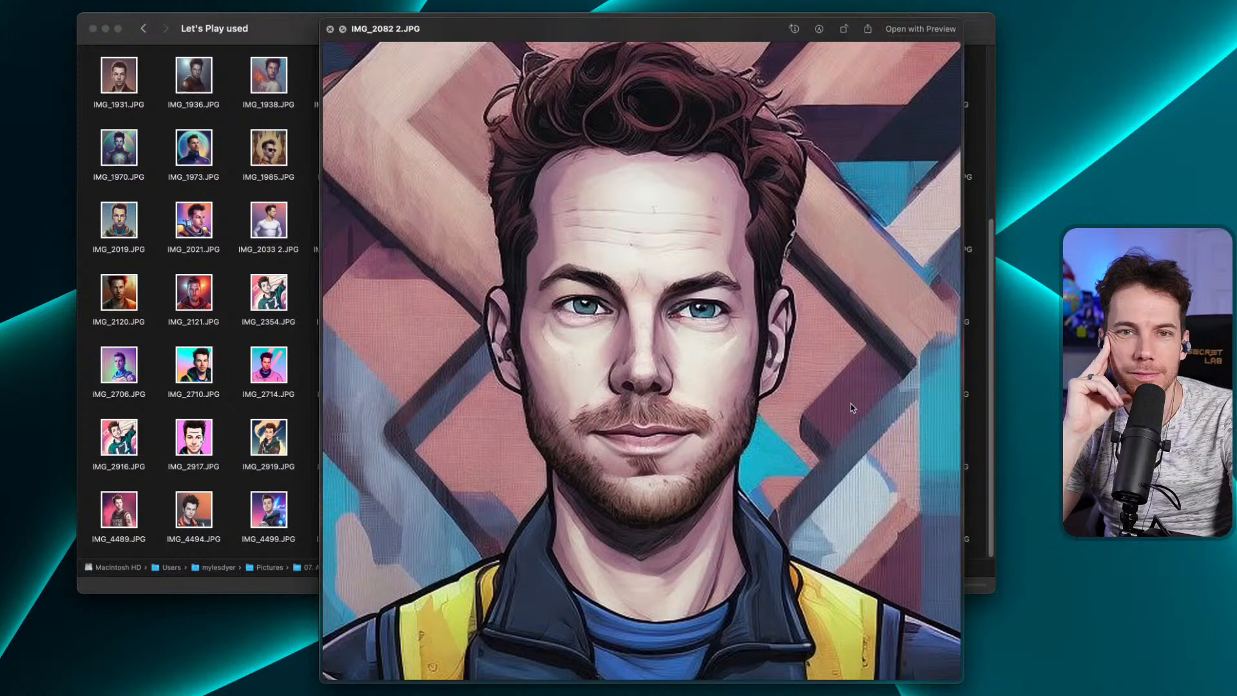
pyautogui.press('Up')
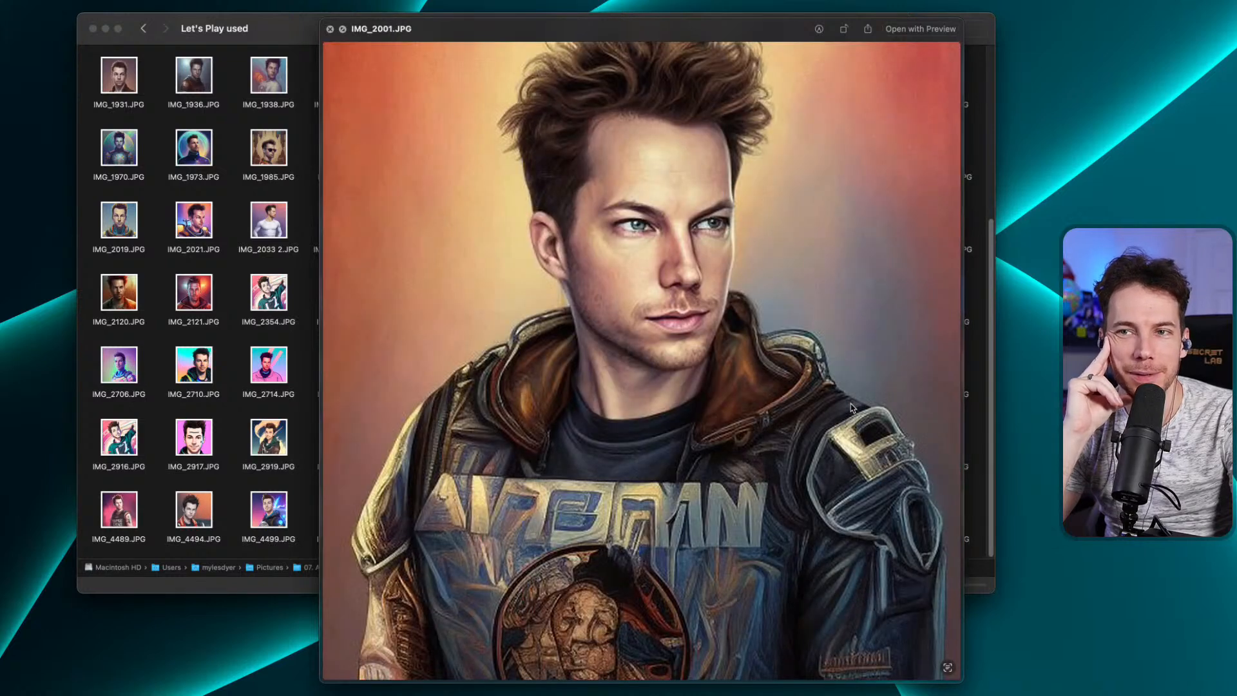
pyautogui.press('Up')
pyautogui.press('Up')
pyautogui.press('Up')
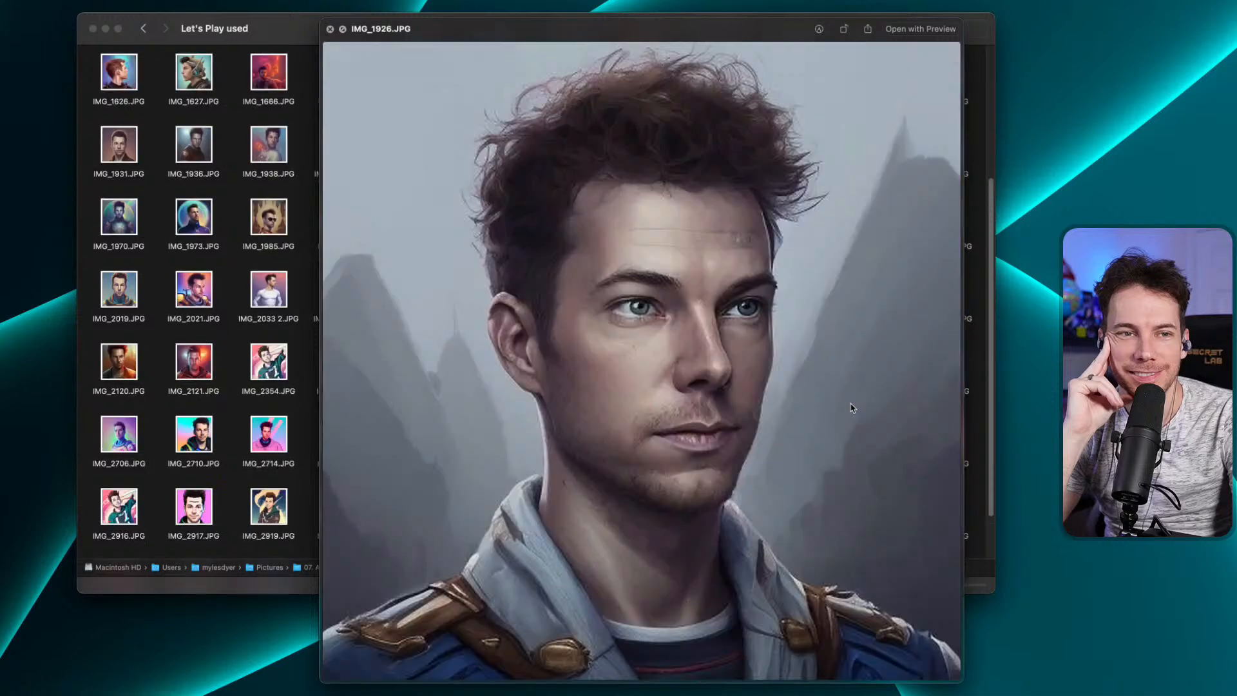
pyautogui.press('Up')
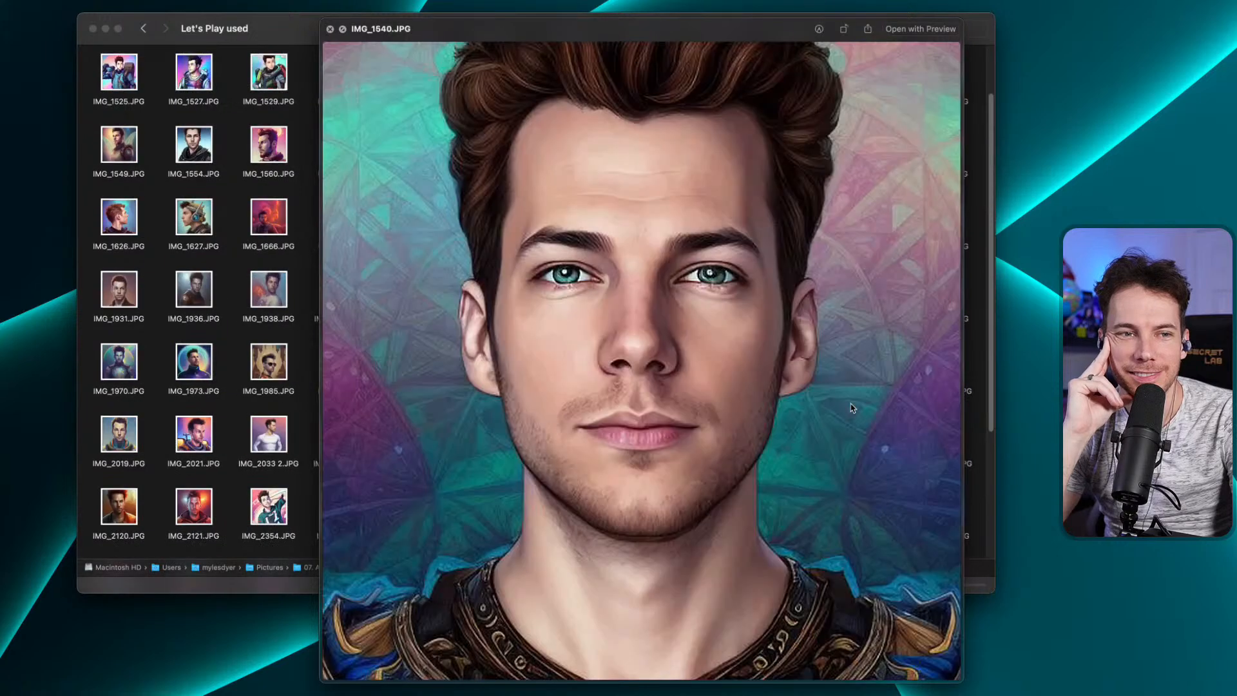
pyautogui.press('Up')
# Move the preview to the next column and step down through IMG_1928.JPG, IMG_2903.JPG and IMG_2970.JPG to the last row.
pyautogui.press('Right')
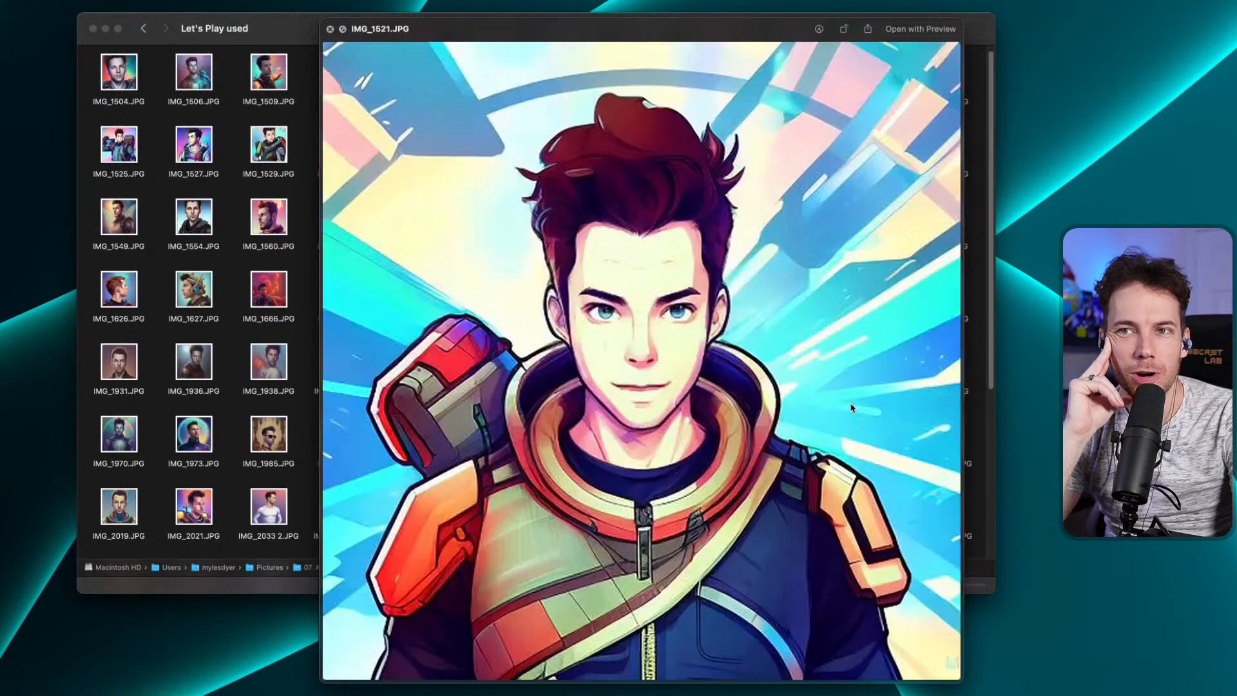
pyautogui.press('Right')
pyautogui.press('Down')
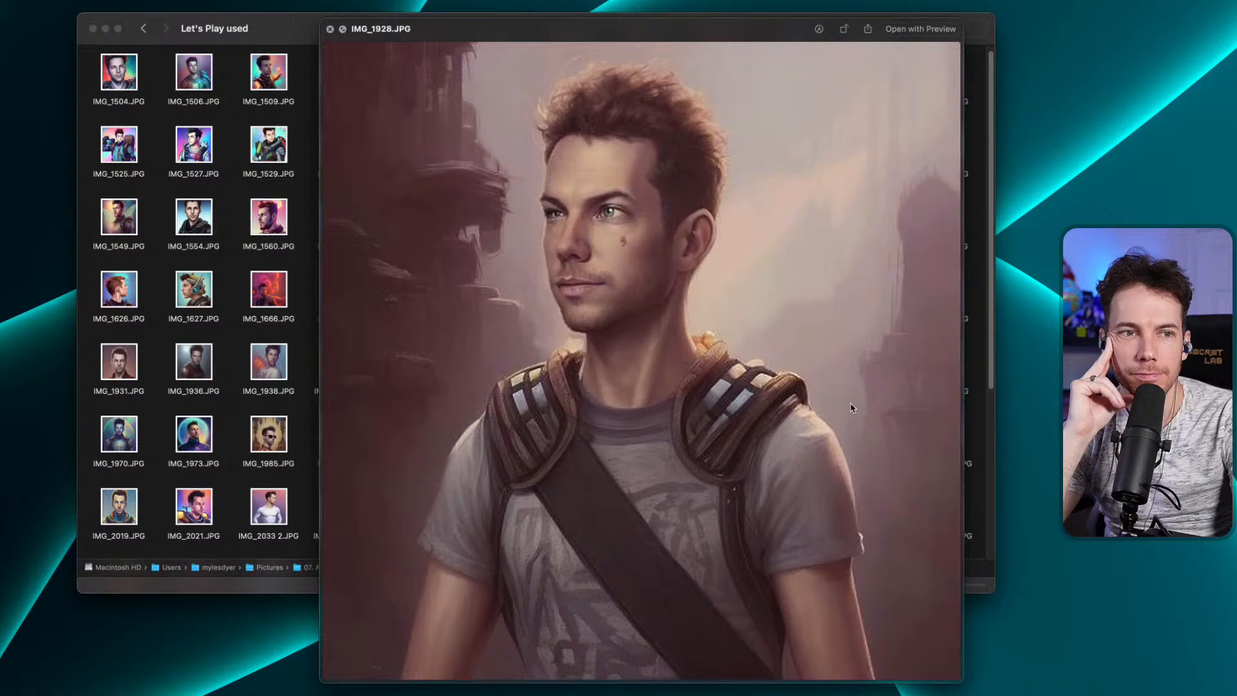
pyautogui.press('Down')
pyautogui.press('Down')
pyautogui.press('Down')
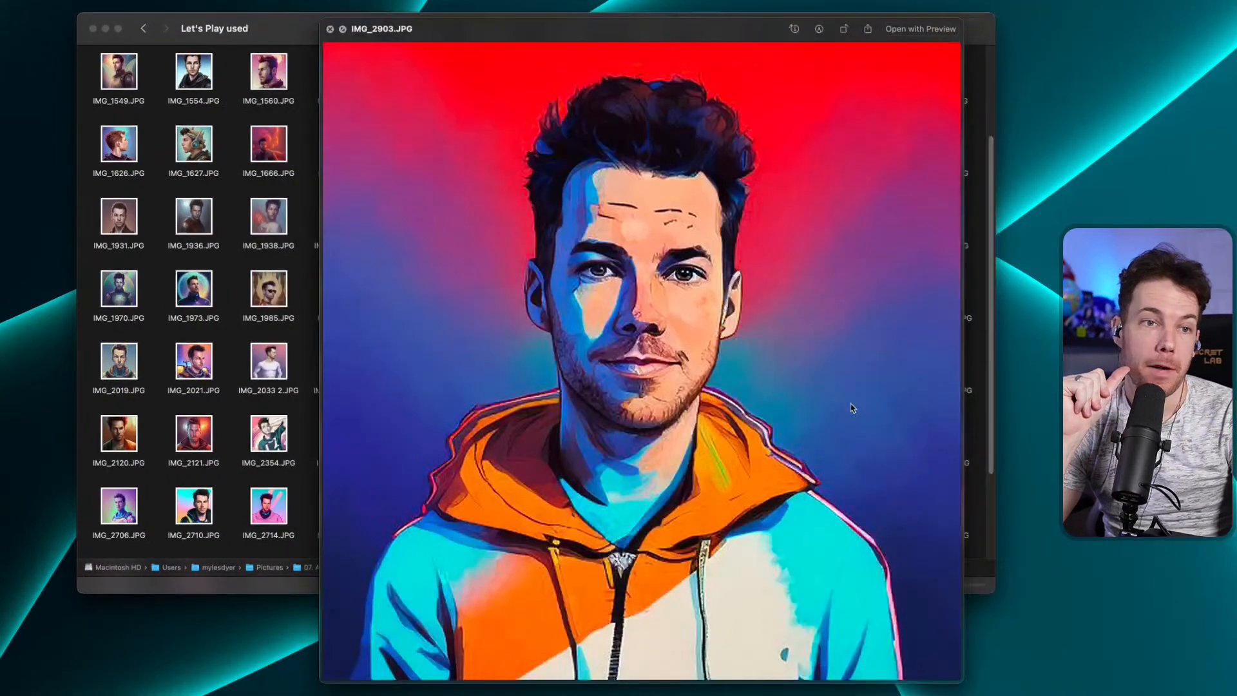
pyautogui.press('Down')
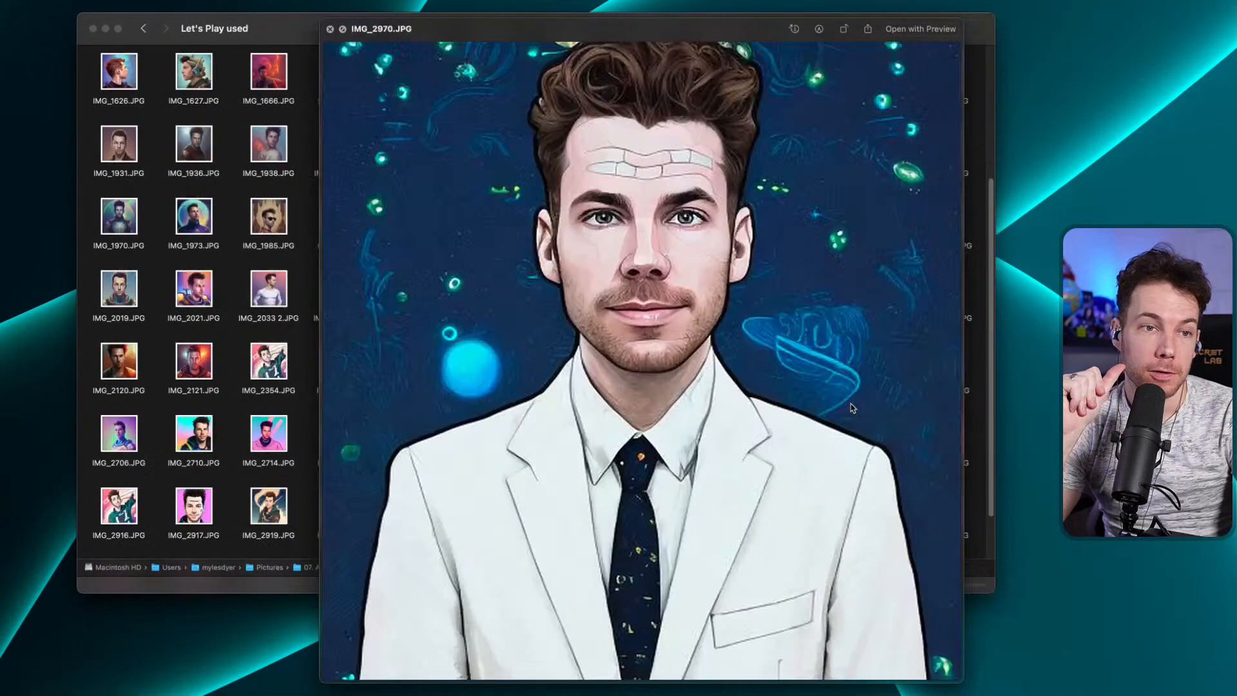
pyautogui.press('Down')
# Step the preview back along the last row from IMG_4621.JPG through IMG_4524.JPG to IMG_4501.JPG, and close it.
pyautogui.press('Up')
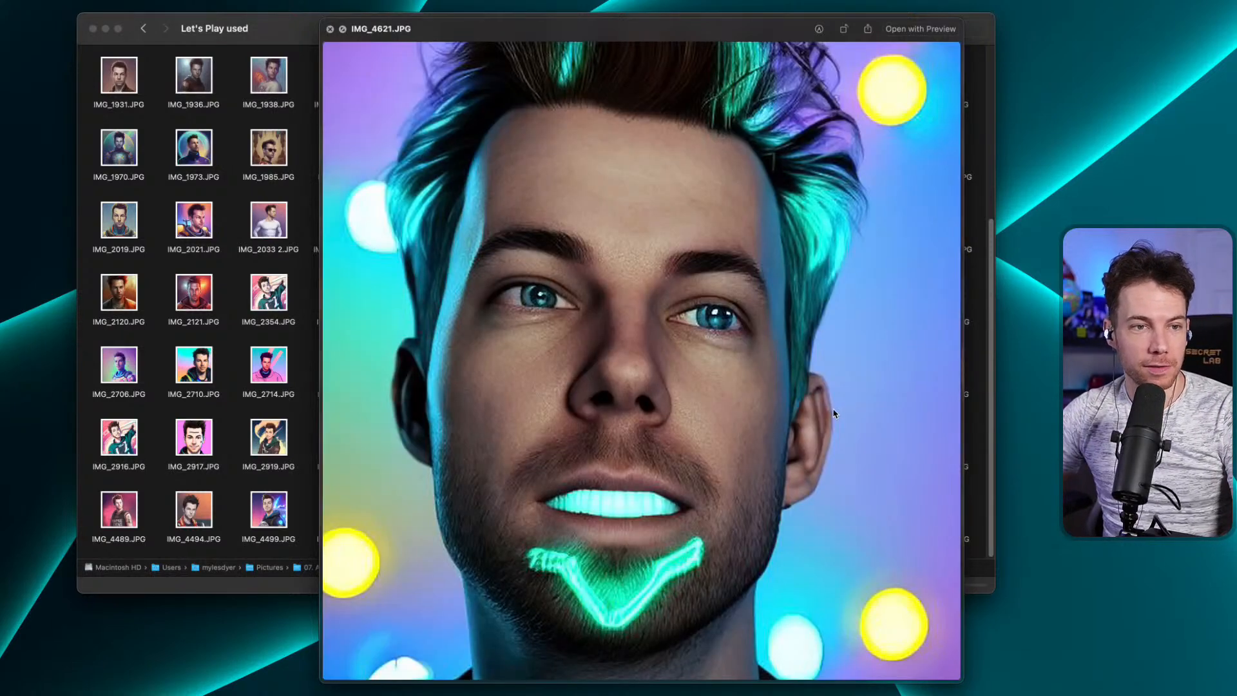
pyautogui.press('Up')
pyautogui.press('Up')
pyautogui.press('Up')
pyautogui.press('Left')
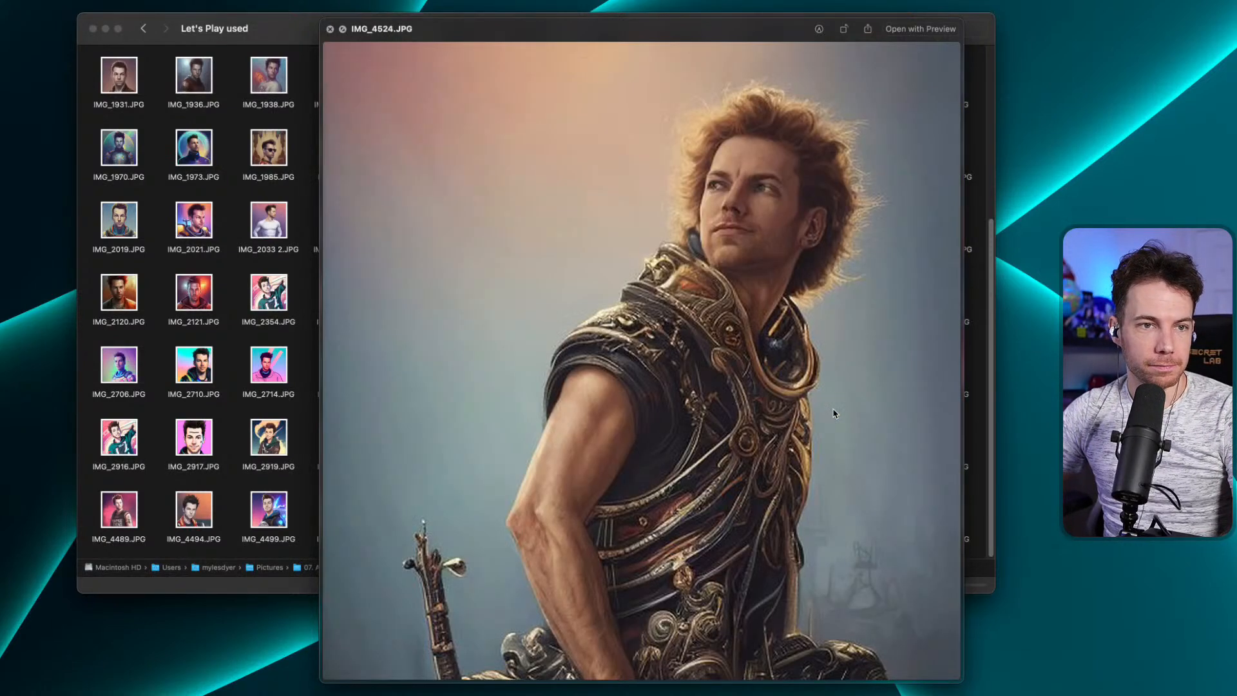
pyautogui.press('Left')
pyautogui.press('space')
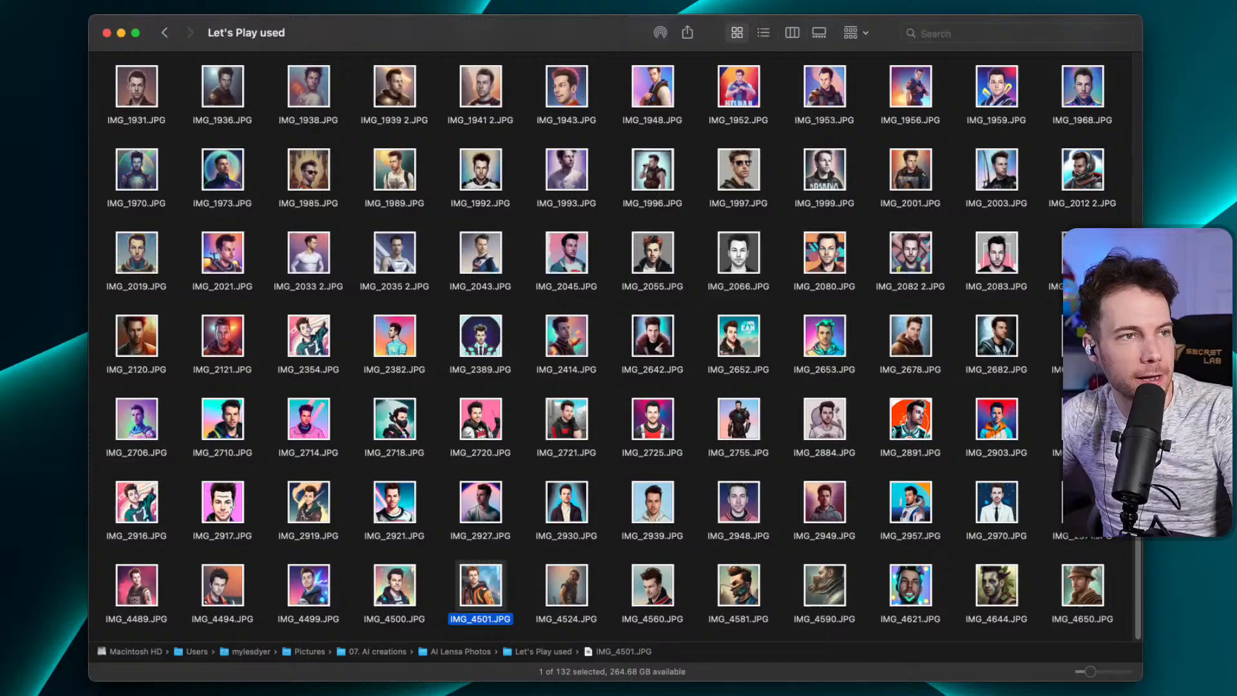
# Return to the AI Lensa Photos folder, preview IMG_1503.JPG and IMG_1528.JPG below it, and close the preview.
pyautogui.click(165, 32)
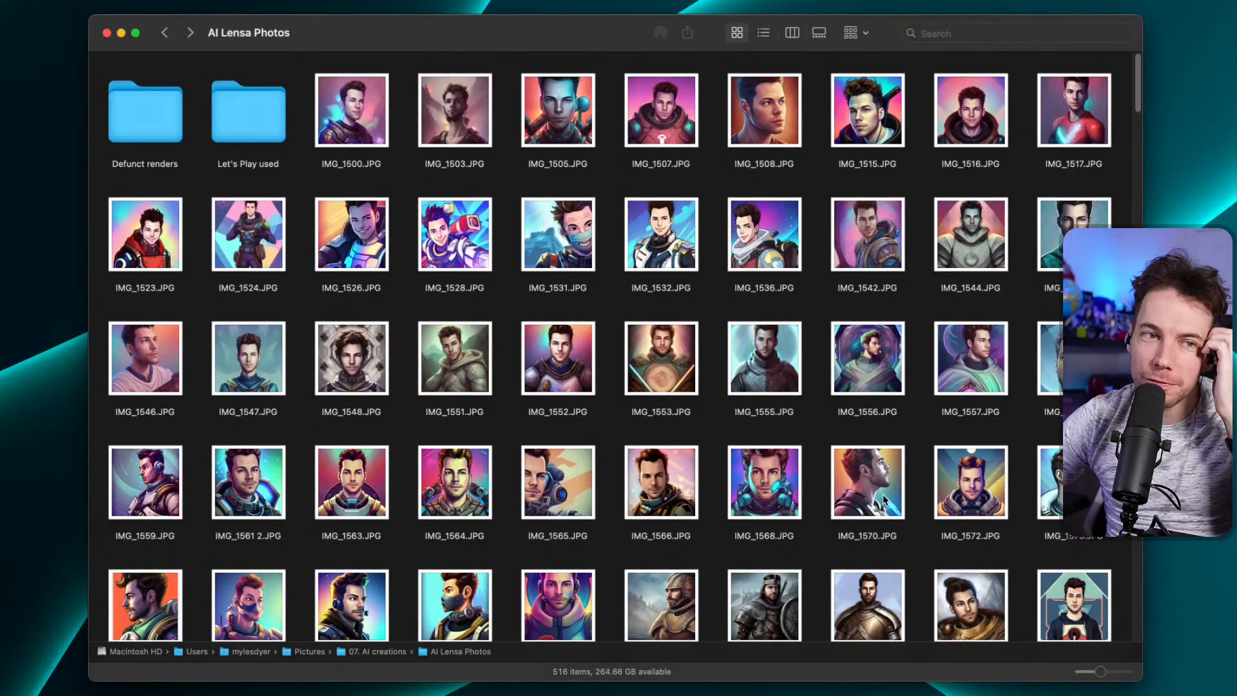
pyautogui.click(486, 123)
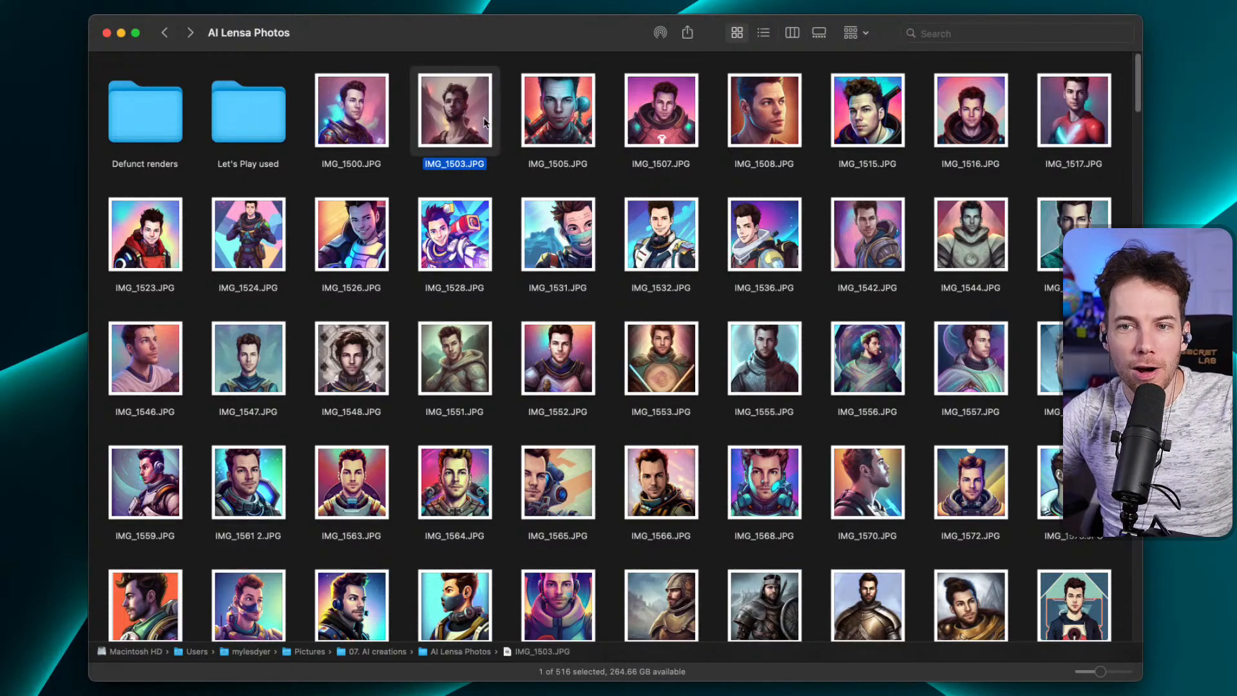
pyautogui.press('space')
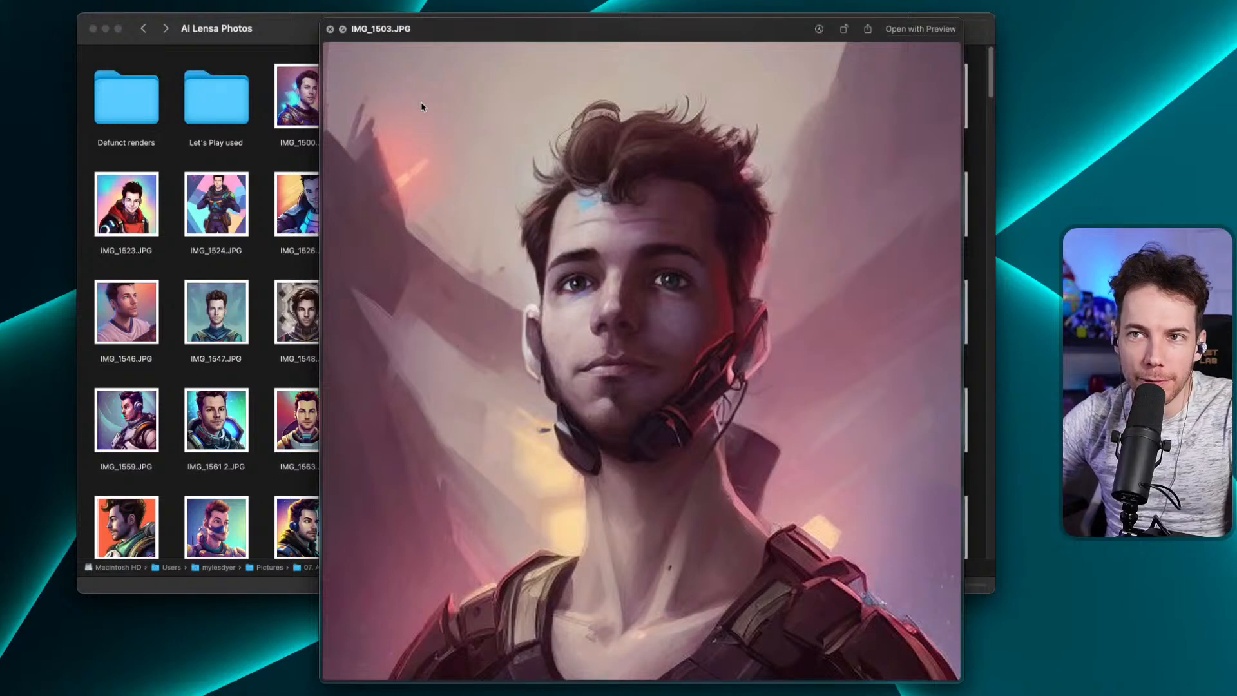
pyautogui.press('Down')
pyautogui.press('Down')
pyautogui.press('Up')
pyautogui.press('space')
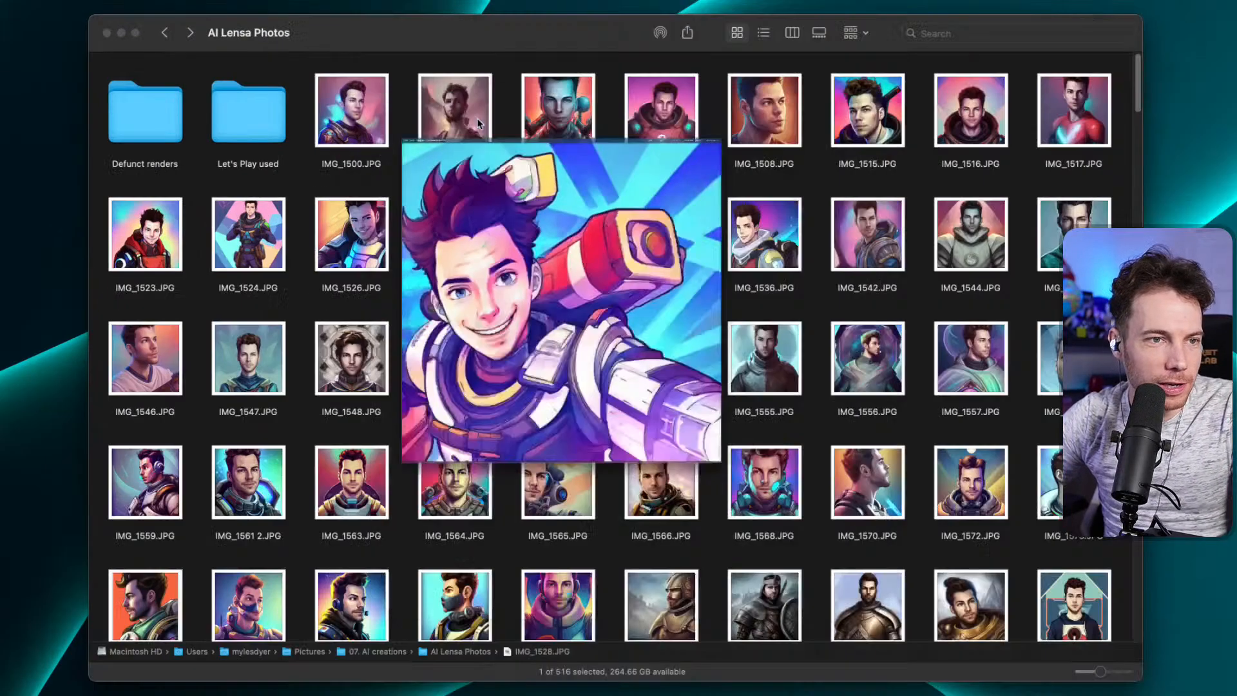
# Preview the masked portrait IMG_1531.JPG, move on to IMG_1548.JPG in the row below, and close the preview.
pyautogui.press('Right')
pyautogui.press('space')
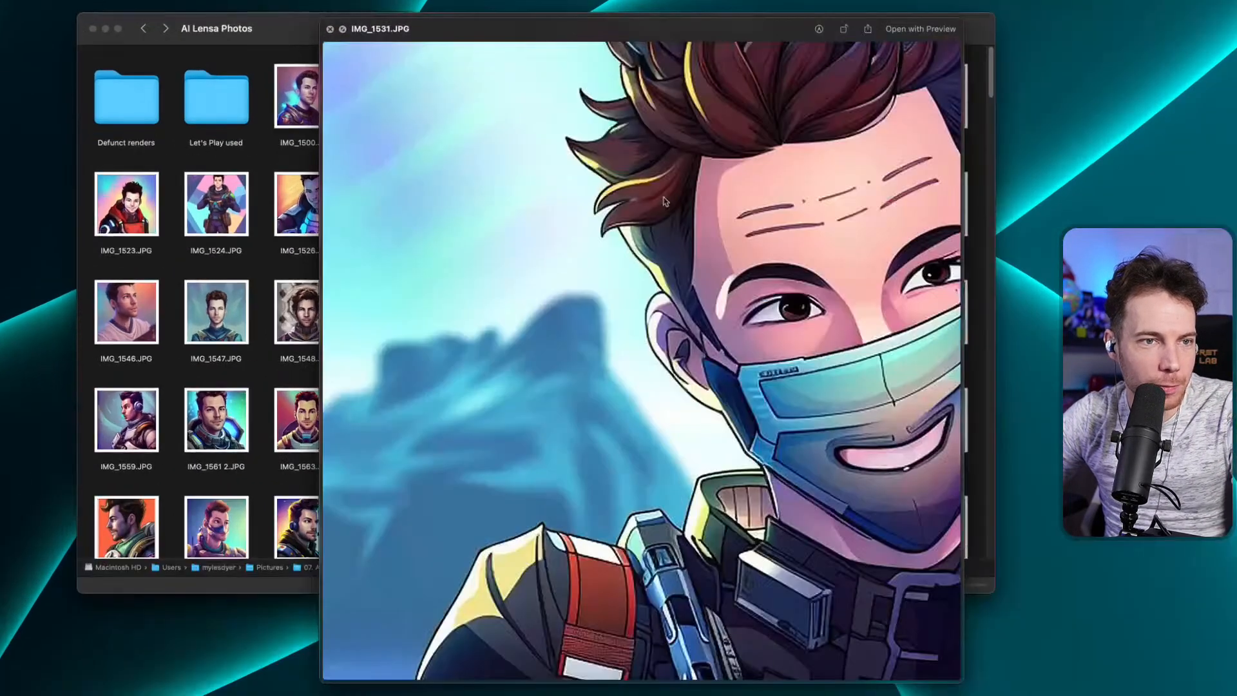
pyautogui.press('Left')
pyautogui.press('Left')
pyautogui.press('Down')
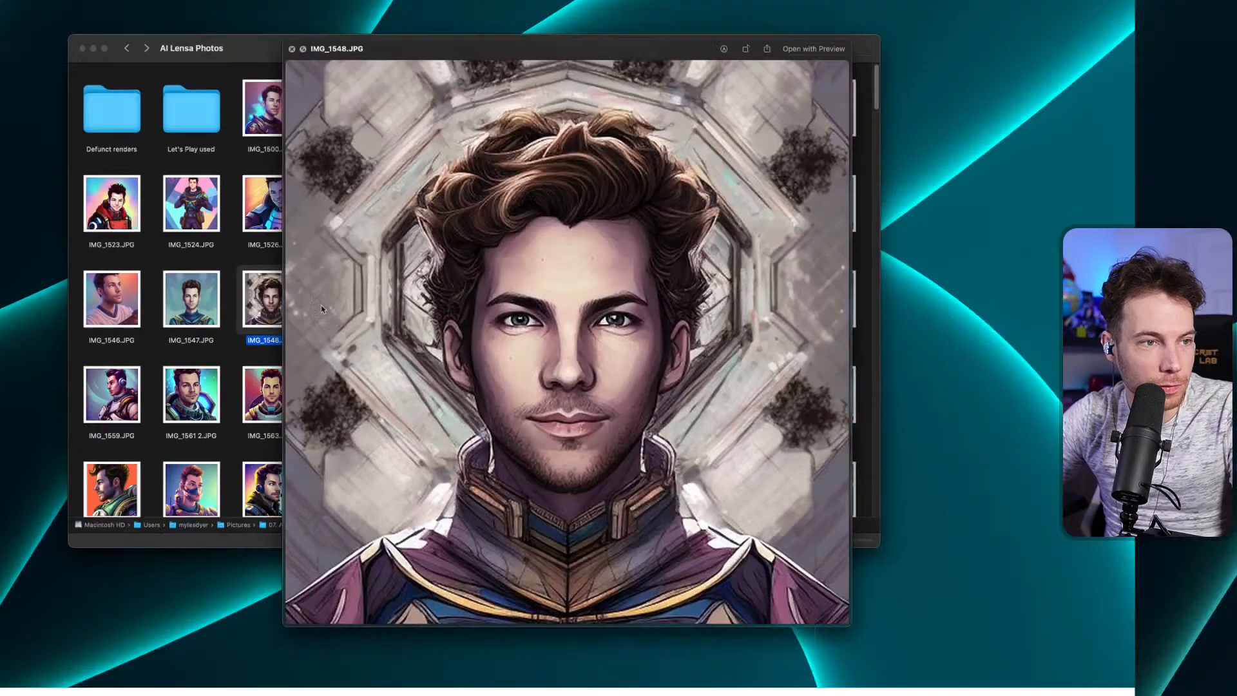
pyautogui.press('space')
# Preview the portraits from IMG_1553.JPG on, moving to IMG_1568.JPG in the next row and its neighbour IMG_1570.JPG.
pyautogui.click(568, 331)
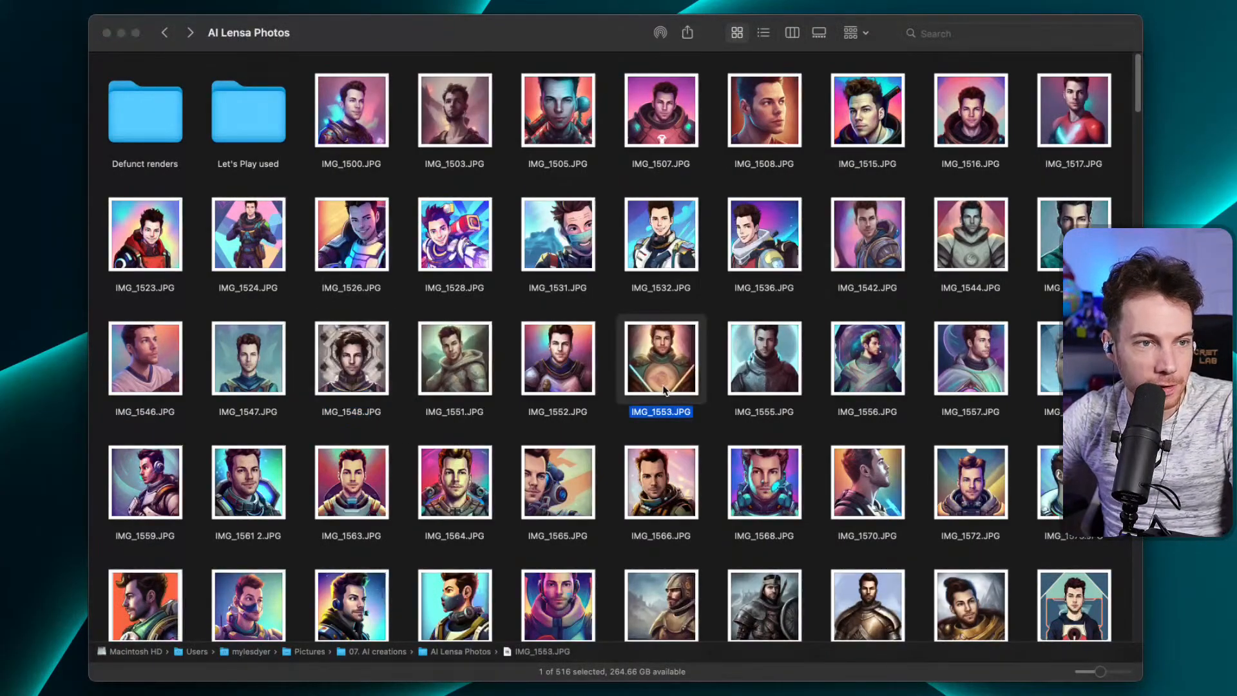
pyautogui.press('space')
pyautogui.press('Right')
pyautogui.press('Down')
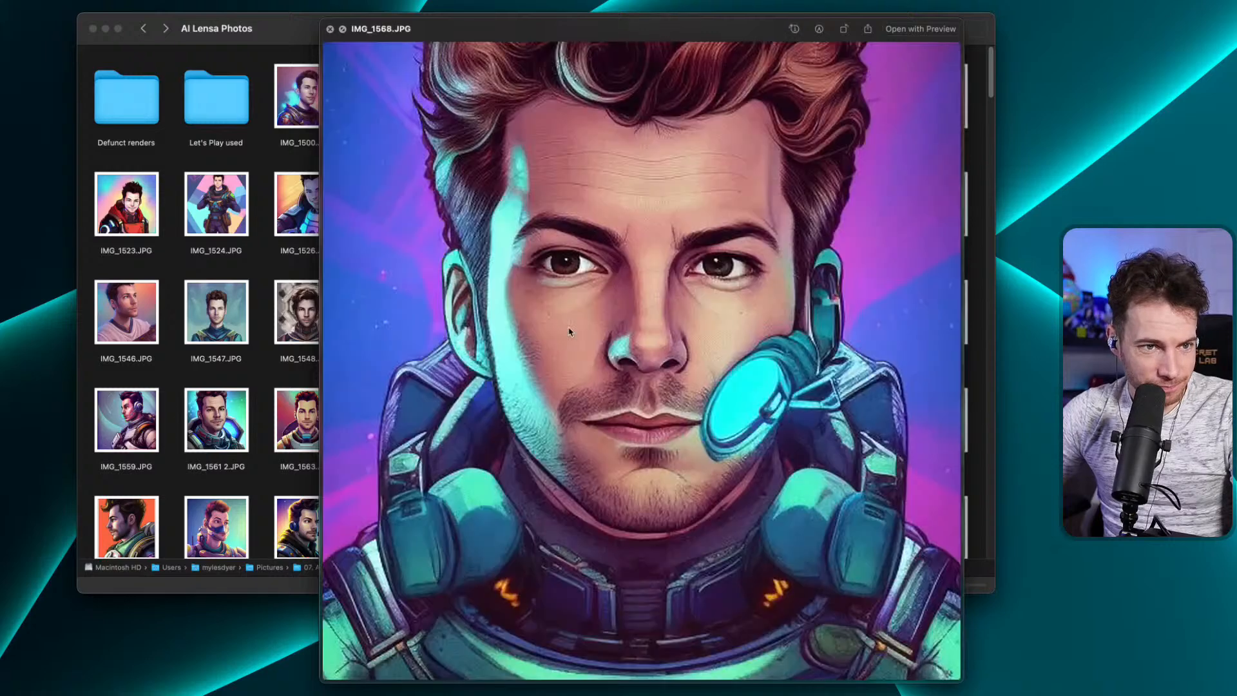
pyautogui.press('Left')
pyautogui.press('Right')
pyautogui.press('Right')
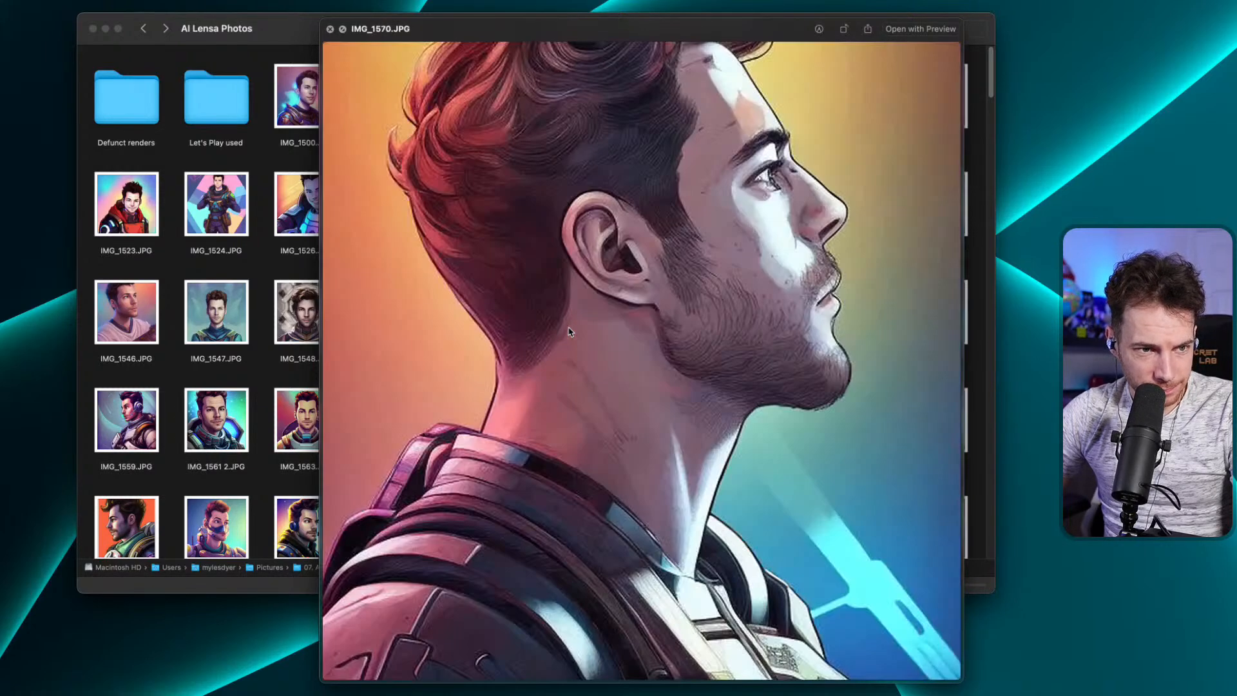
# Step the preview back along the row from IMG_1570.JPG through IMG_1568.JPG to IMG_1563.JPG.
pyautogui.press('Left')
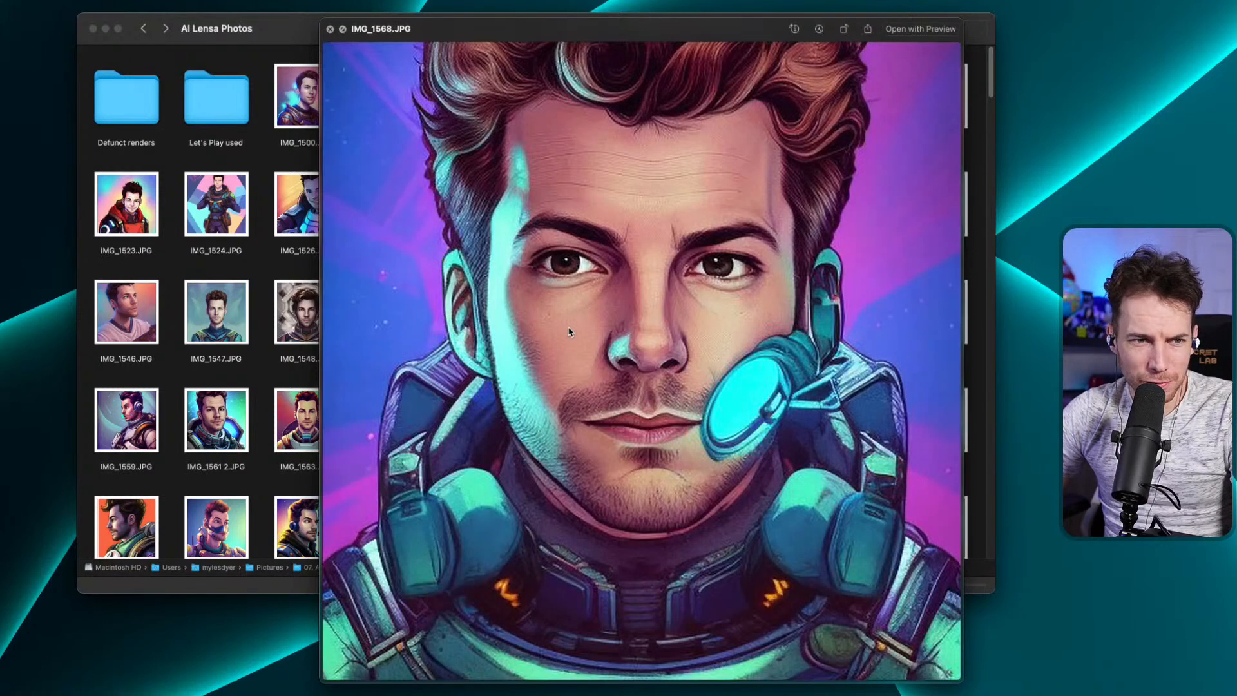
pyautogui.press('Left')
pyautogui.press('Left')
pyautogui.press('Left')
pyautogui.press('Left')
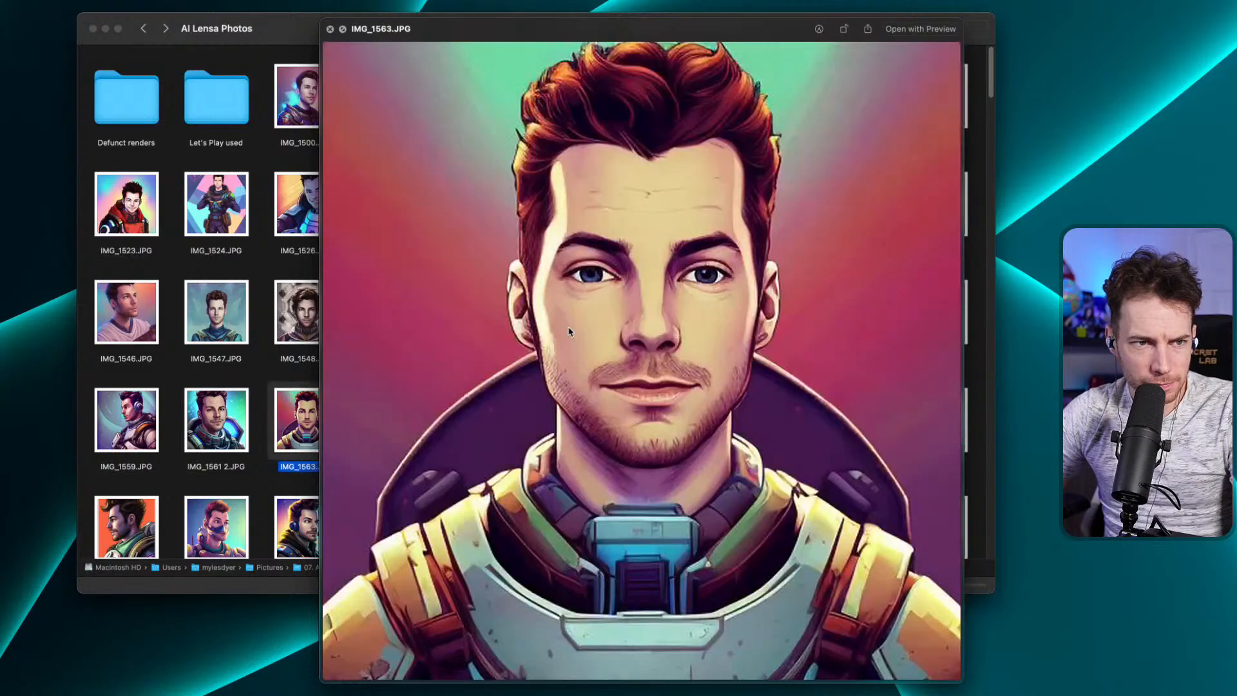
# Move the preview on from IMG_1563.JPG to the comic-style IMG_1605.JPG and on to IMG_1625.JPG in the next row.
pyautogui.press('Right')
pyautogui.press('Right')
pyautogui.press('Right')
pyautogui.press('Right')
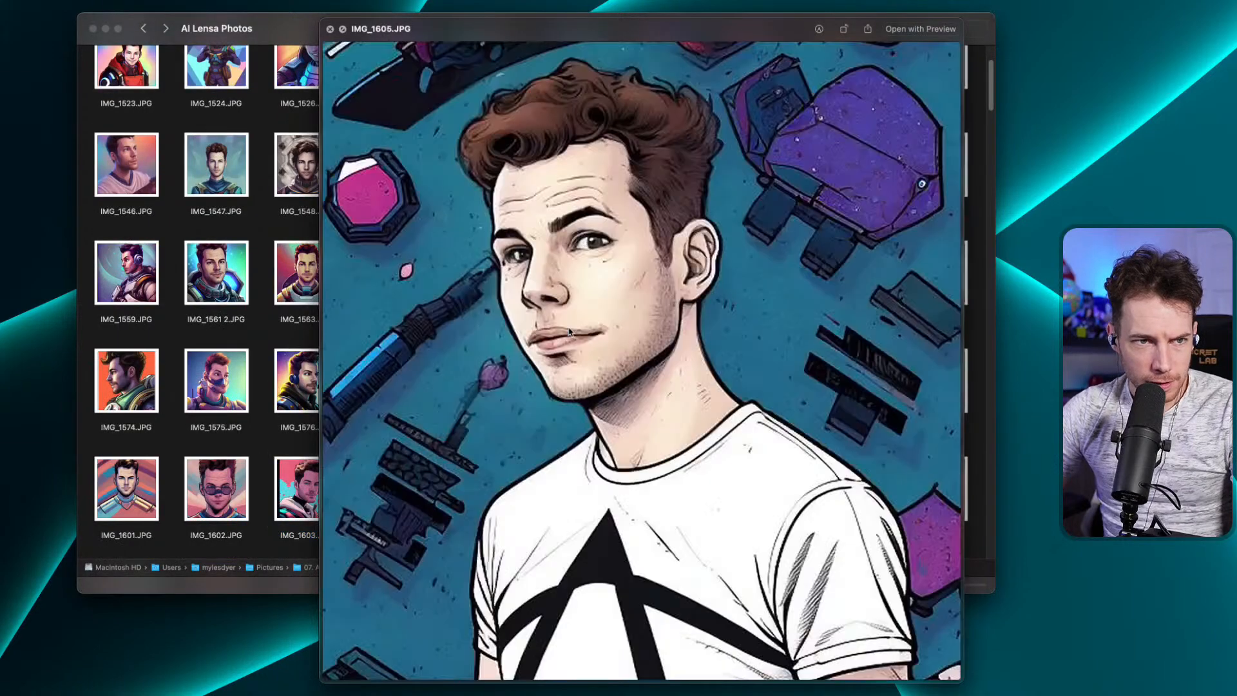
pyautogui.press('Right')
pyautogui.press('Right')
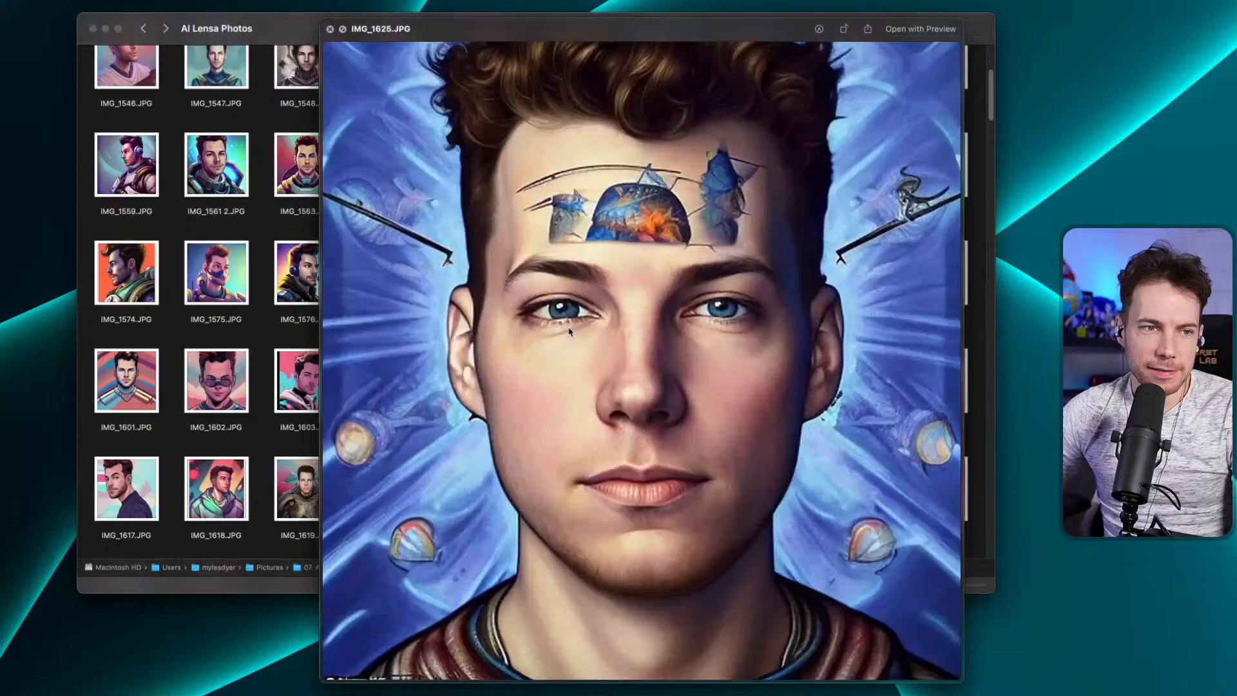
# Change the preview from IMG_1625.JPG to the armoured portrait IMG_1619.JPG in the same row.
pyautogui.press('Right')
pyautogui.press('Right')
pyautogui.press('Right')
pyautogui.press('Right')
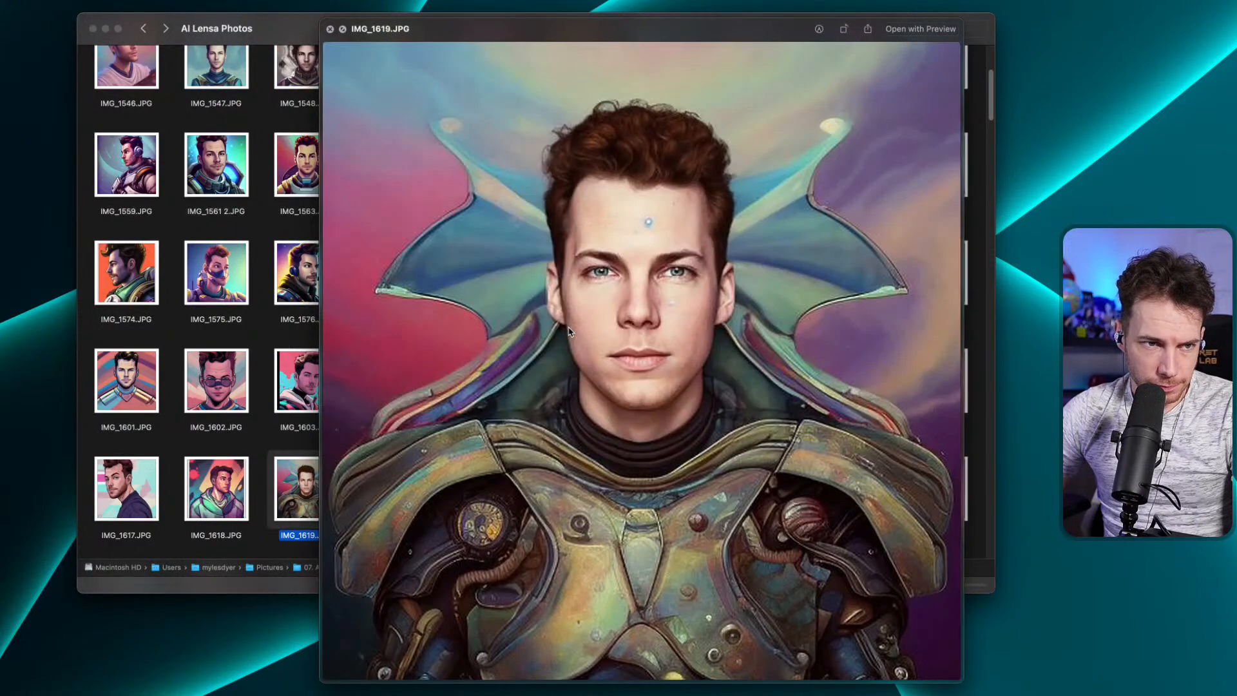
# Step the preview from IMG_1619.JPG through the pencil sketches, past IMG_1640.JPG to IMG_1653.JPG, and close it.
pyautogui.press('Right')
pyautogui.press('Right')
pyautogui.press('Right')
pyautogui.press('Right')
pyautogui.press('Right')
pyautogui.press('Right')
pyautogui.press('Right')
pyautogui.press('Right')
pyautogui.press('Right')
pyautogui.press('Right')
pyautogui.press('Right')
pyautogui.press('Right')
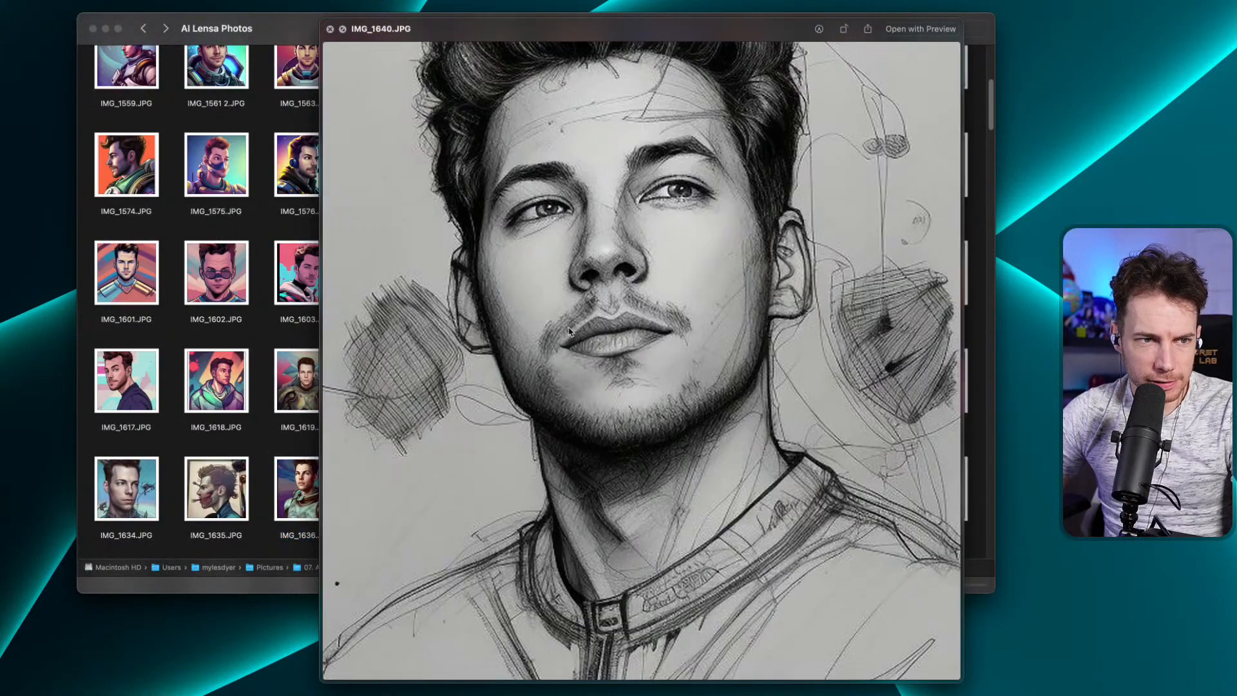
pyautogui.press('space')
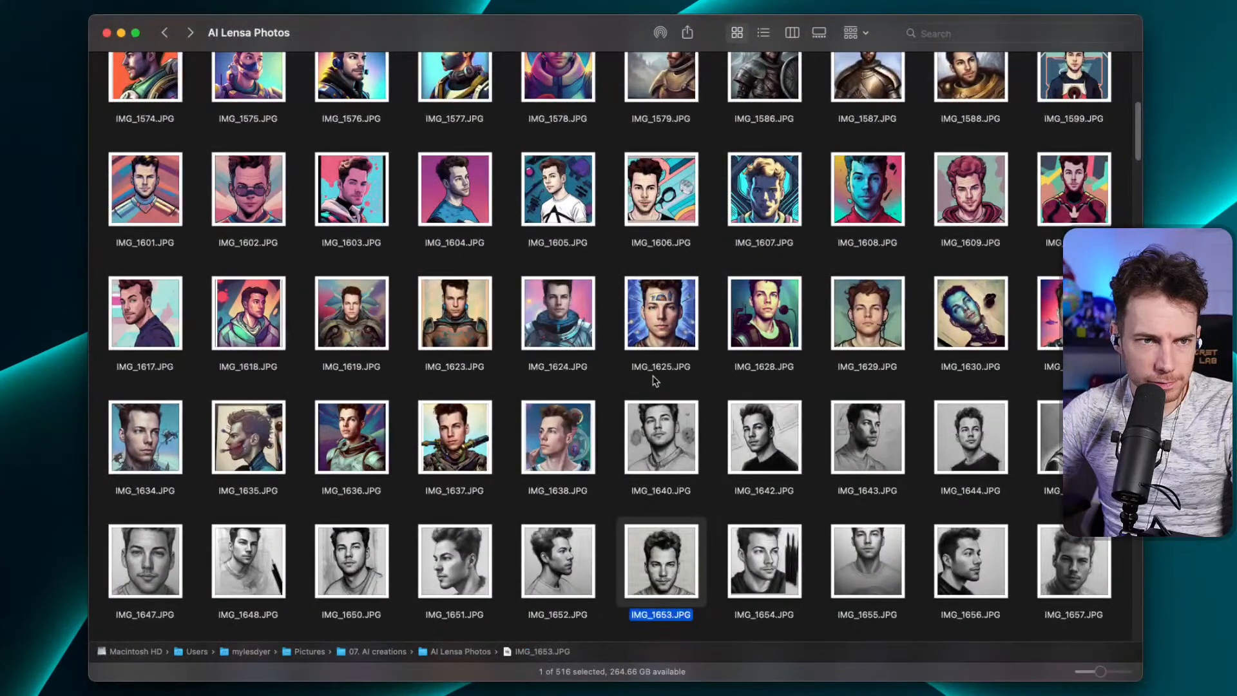
# Preview the pencil sketch IMG_1653.JPG, step back along its row to IMG_1651.JPG, and close the preview.
pyautogui.press('Down')
pyautogui.press('Up')
pyautogui.press('space')
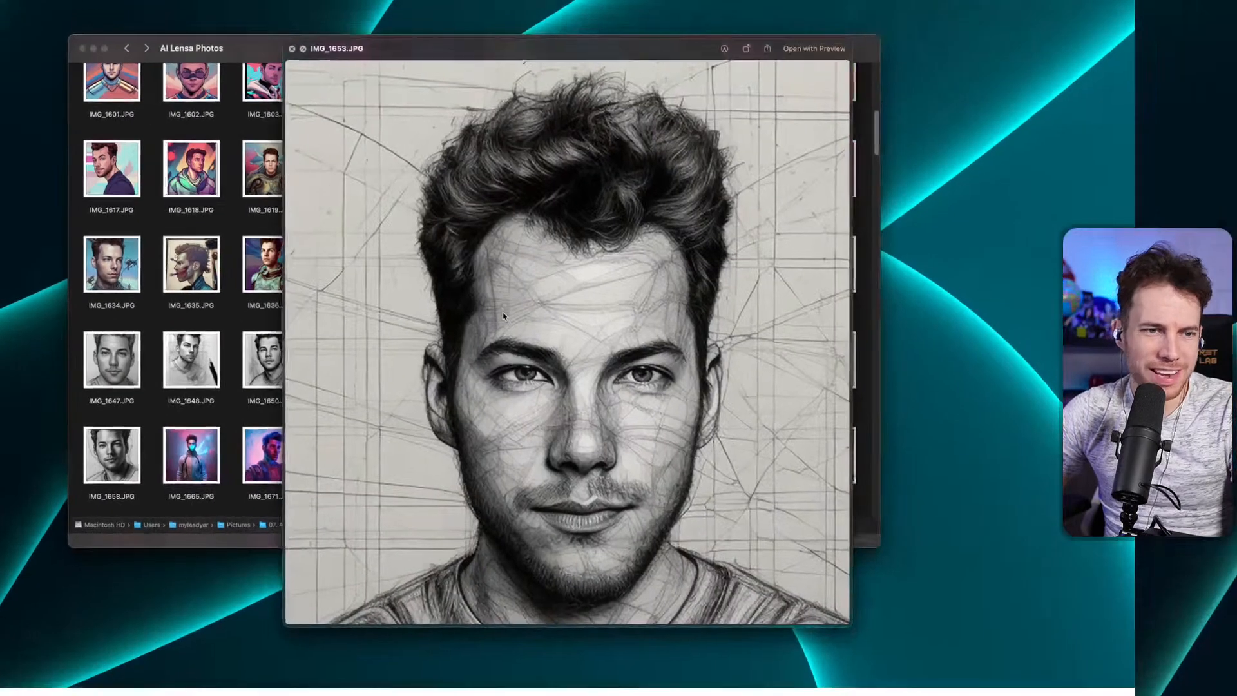
pyautogui.press('Left')
pyautogui.press('Left')
pyautogui.press('space')
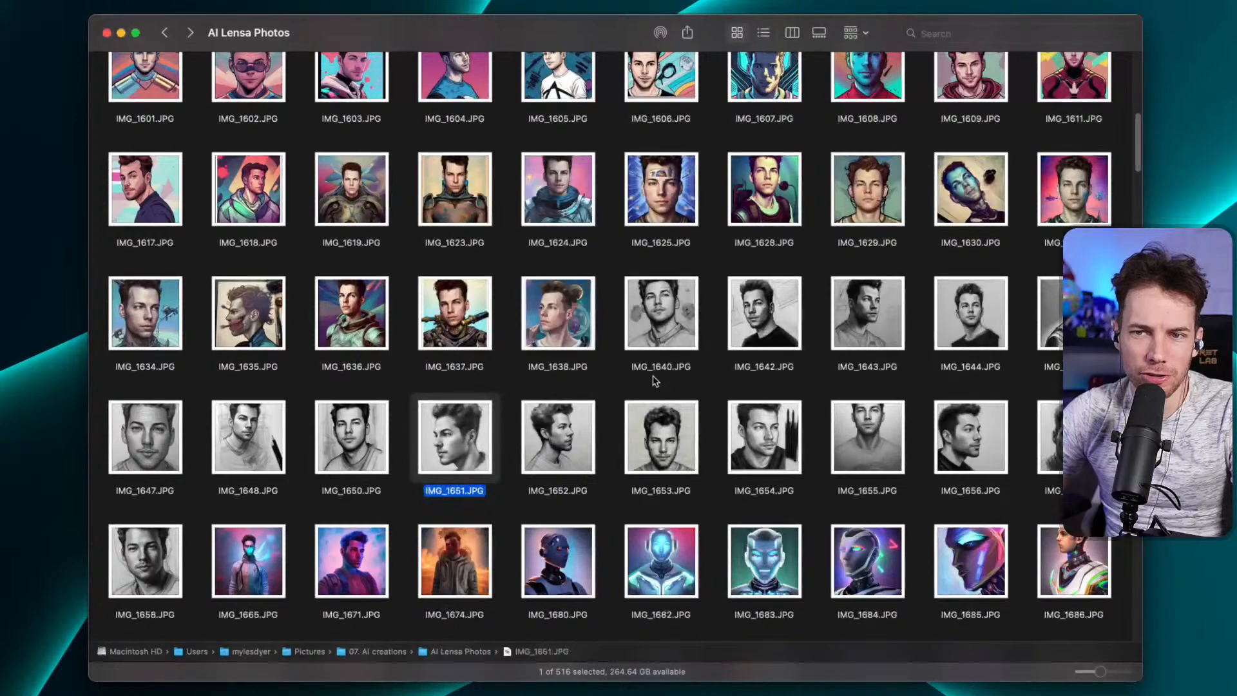
# Preview the distorted portrait IMG_1674.JPG and step along its row to the robot render IMG_1684.JPG.
pyautogui.press('Down')
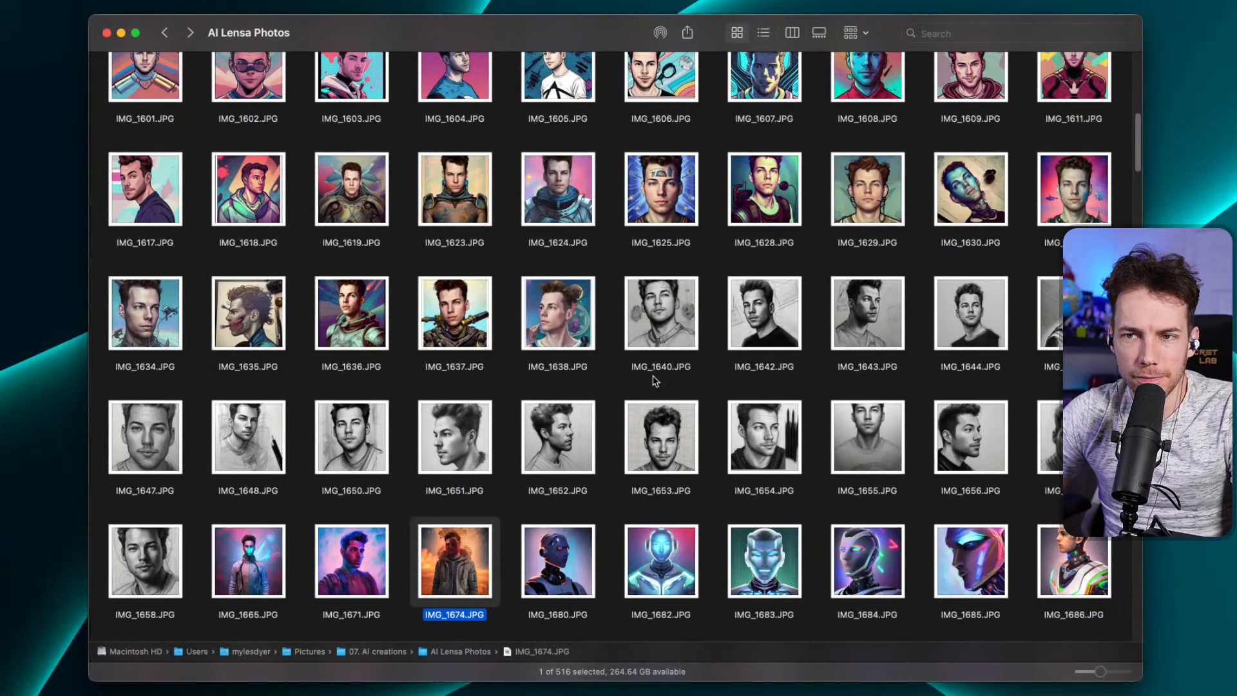
pyautogui.press('space')
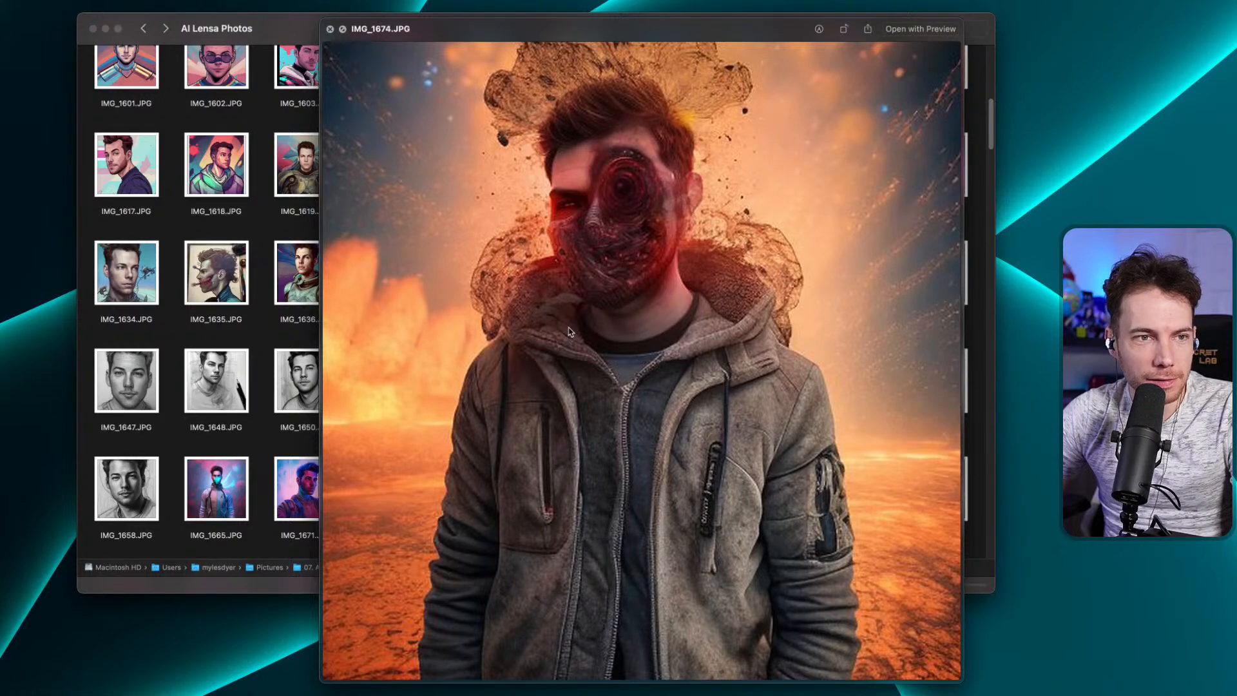
pyautogui.press('Right')
pyautogui.press('Right')
pyautogui.press('Right')
pyautogui.press('Right')
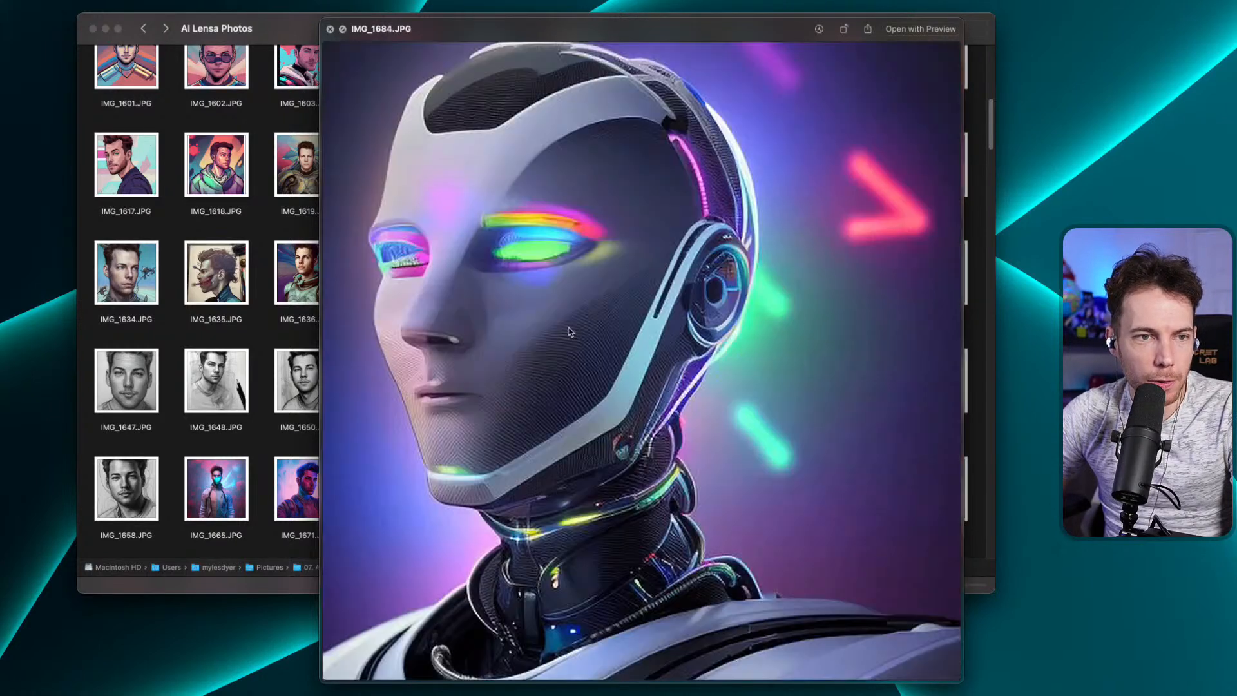
# Continue the preview to the android face IMG_1695.JPG and on to IMG_1932.JPG in the row below.
pyautogui.press('Right')
pyautogui.press('Right')
pyautogui.press('Right')
pyautogui.press('Right')
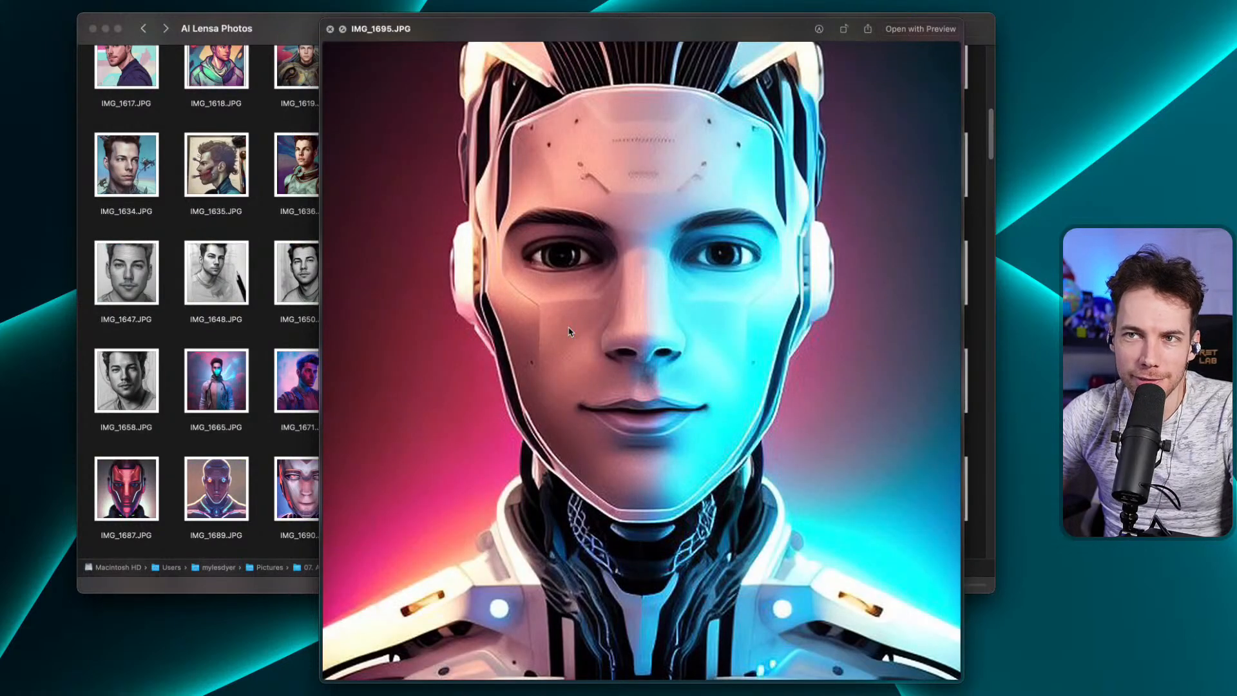
pyautogui.press('Down')
pyautogui.press('Right')
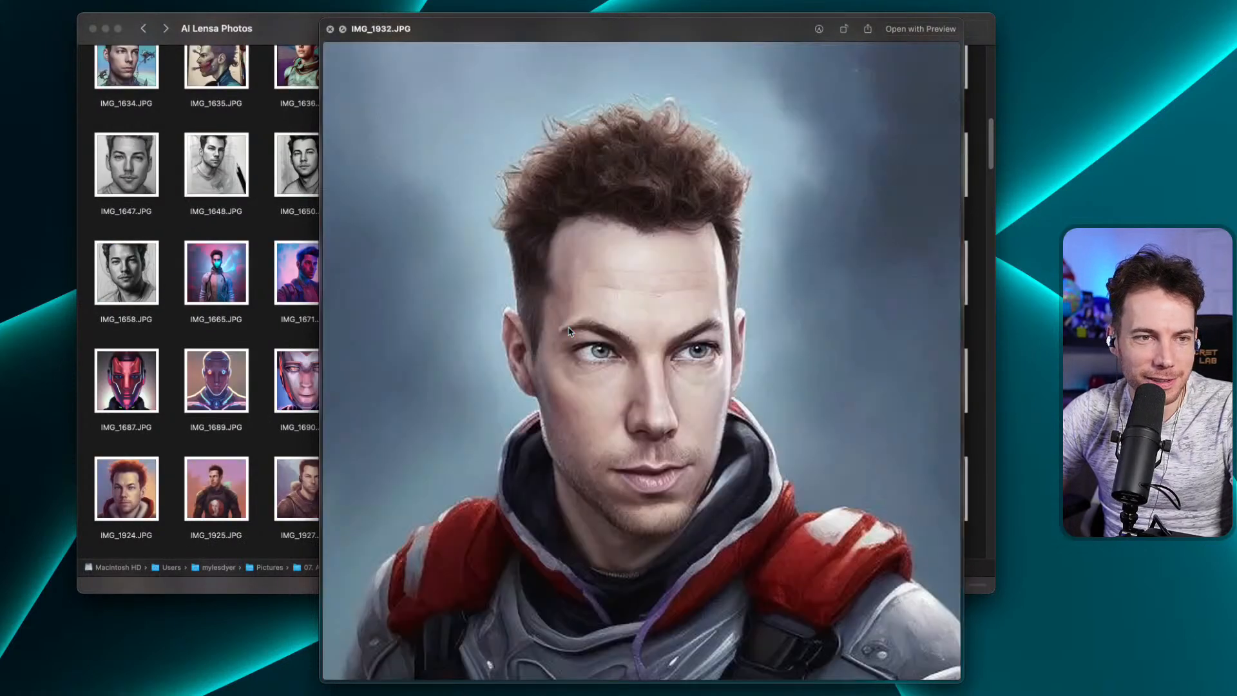
# Move the preview to IMG_1950.JPG in the next row, step back to IMG_1949.JPG, and close the preview.
pyautogui.press('Down')
pyautogui.press('Right')
pyautogui.press('Right')
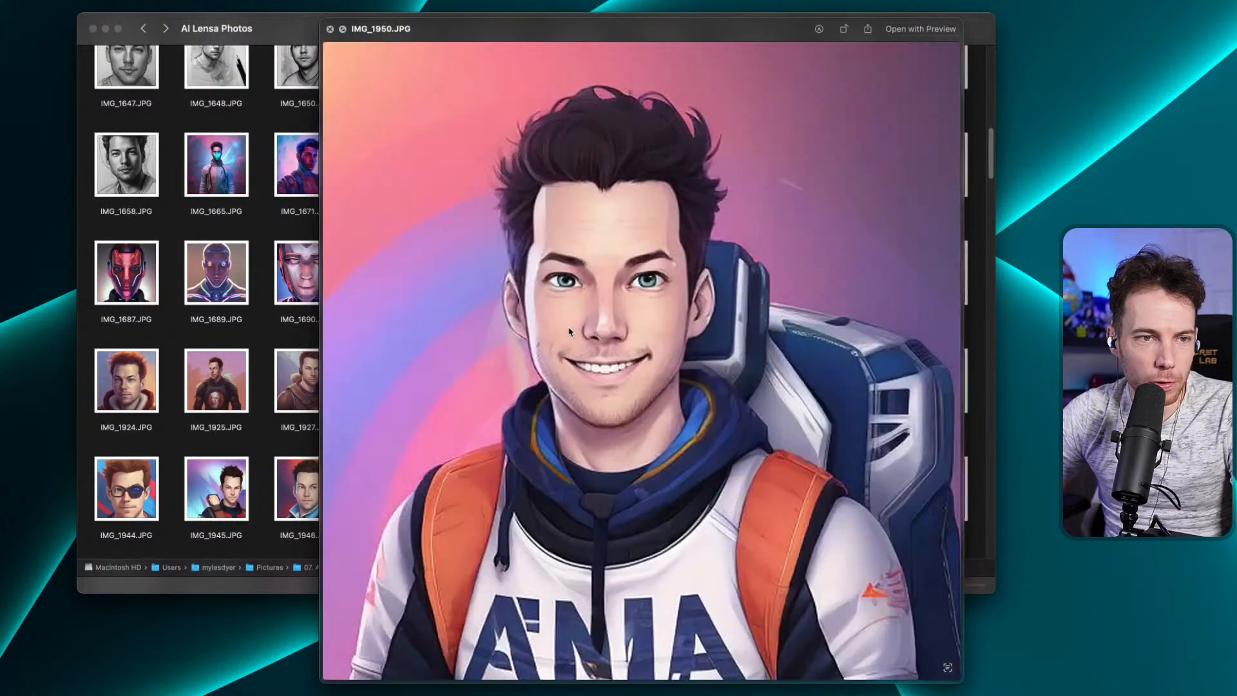
pyautogui.press('Left')
pyautogui.press('space')
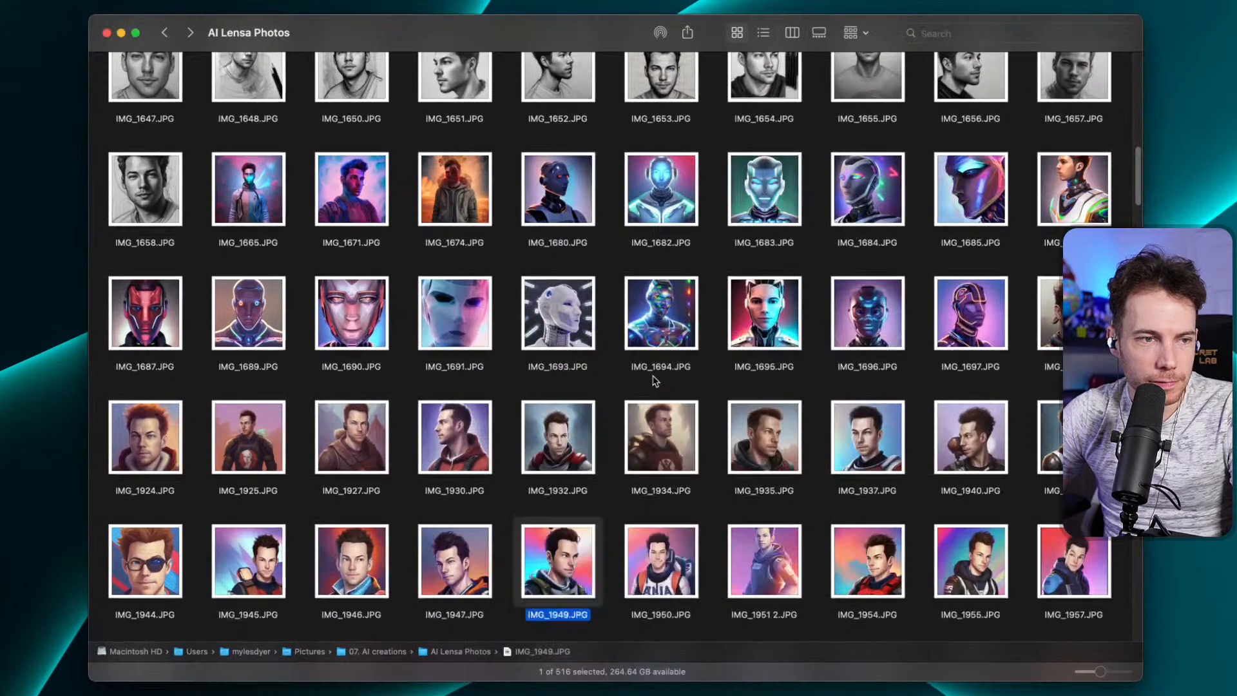
# Browse down the folder past IMG_1979 2.JPG and preview the suited portrait IMG_1966.JPG.
pyautogui.press('Down')
pyautogui.press('Down')
pyautogui.press('Down')
pyautogui.press('Up')
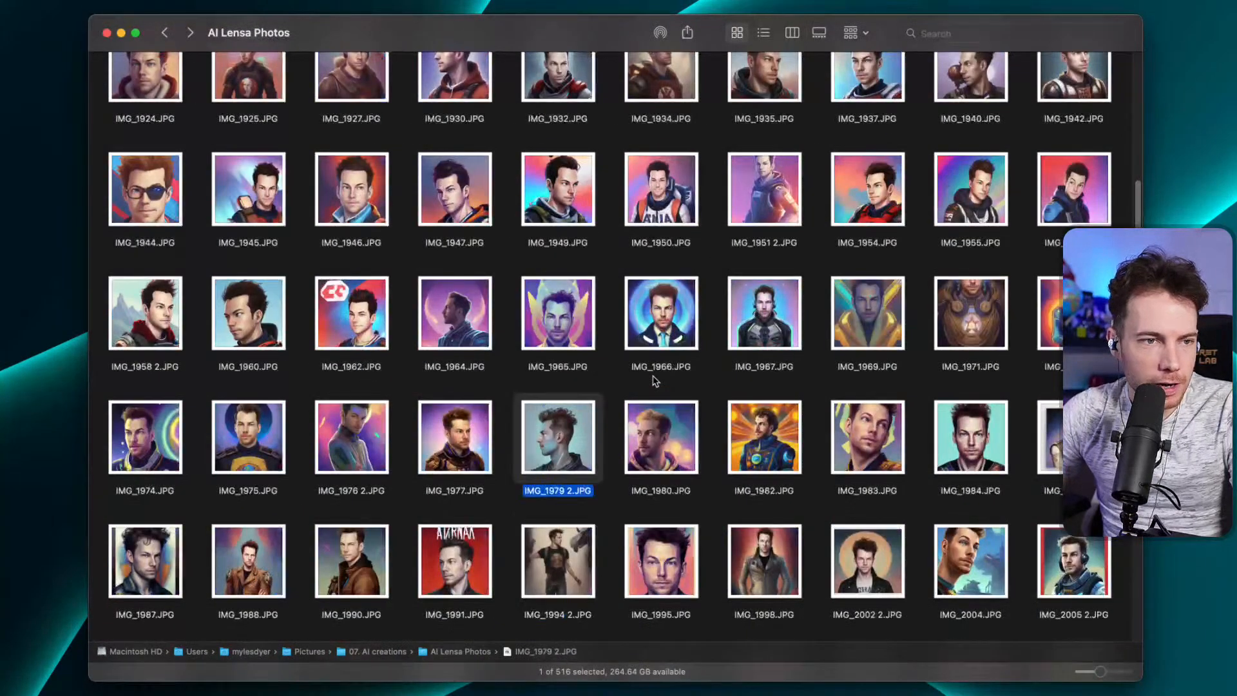
pyautogui.press('Down')
pyautogui.press('Up')
pyautogui.press('Right')
pyautogui.press('Up')
pyautogui.press('space')
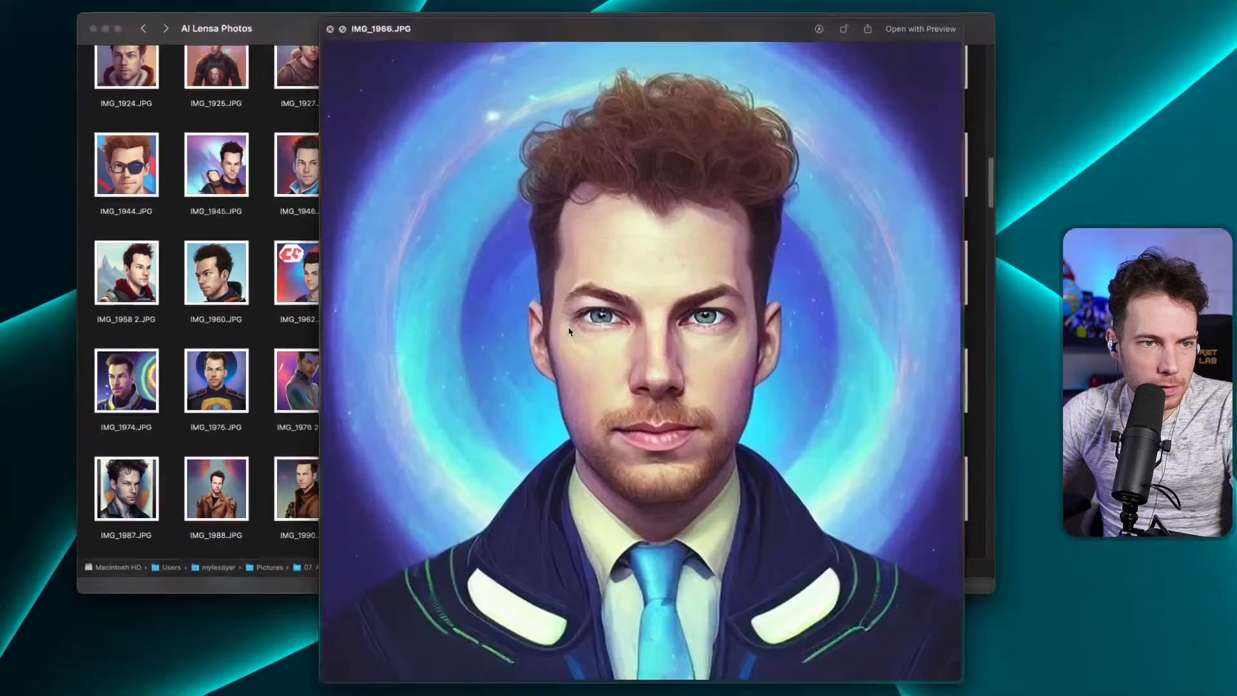
# Move the preview from IMG_1966.JPG along its row and down two rows to IMG_2004.JPG.
pyautogui.press('Right')
pyautogui.press('Right')
pyautogui.press('Down')
pyautogui.press('Down')
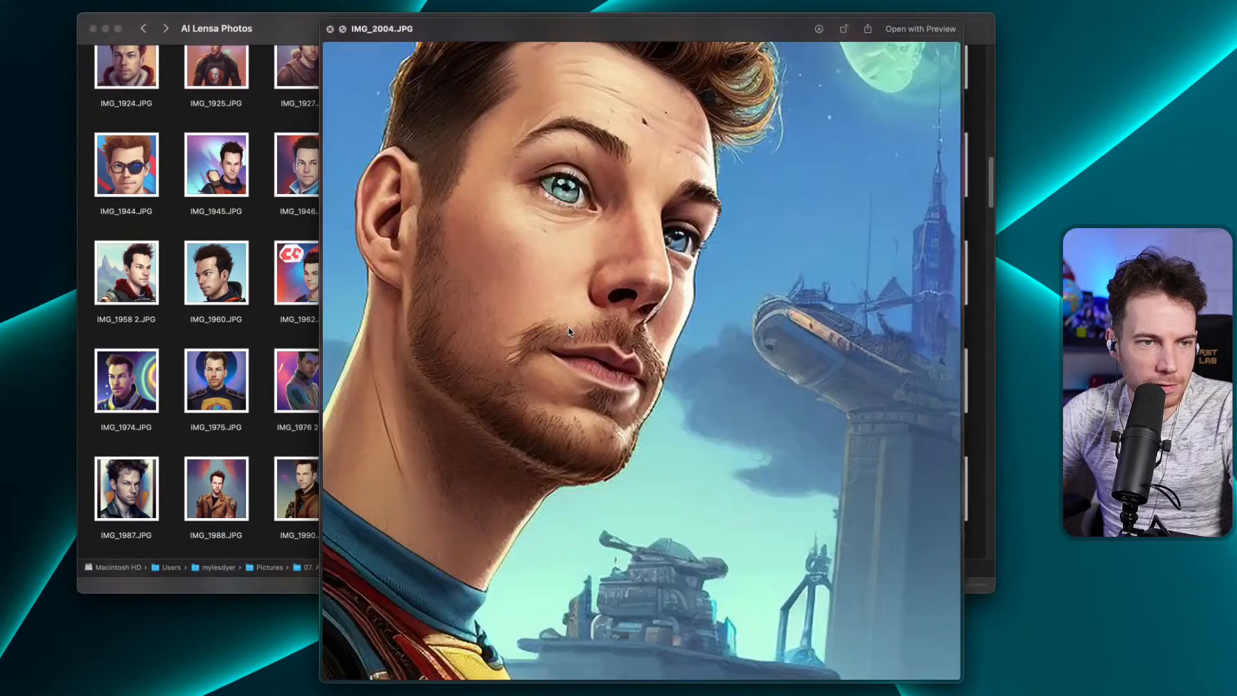
# Examine enlarged previews of the portraits between IMG_1967 and IMG_2004, including IMG_1998 and IMG_1979 2, and close the preview with IMG_1984 selected.
pyautogui.press('Up')
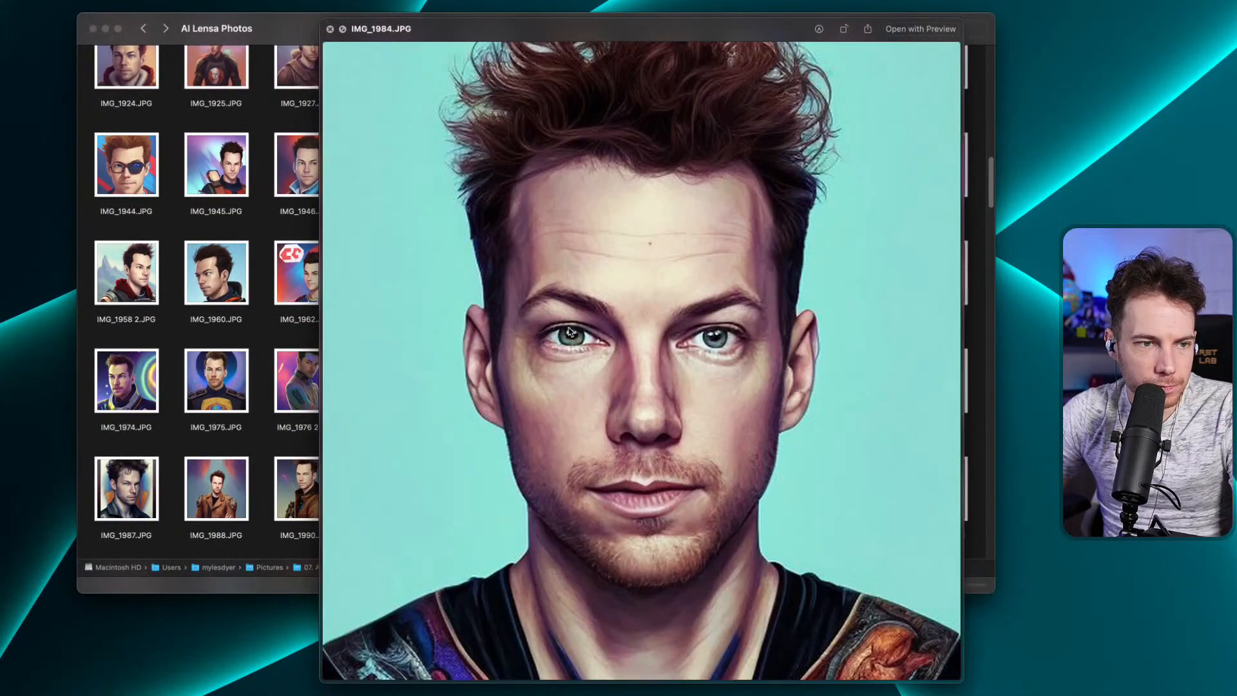
pyautogui.press('Right')
pyautogui.press('Right')
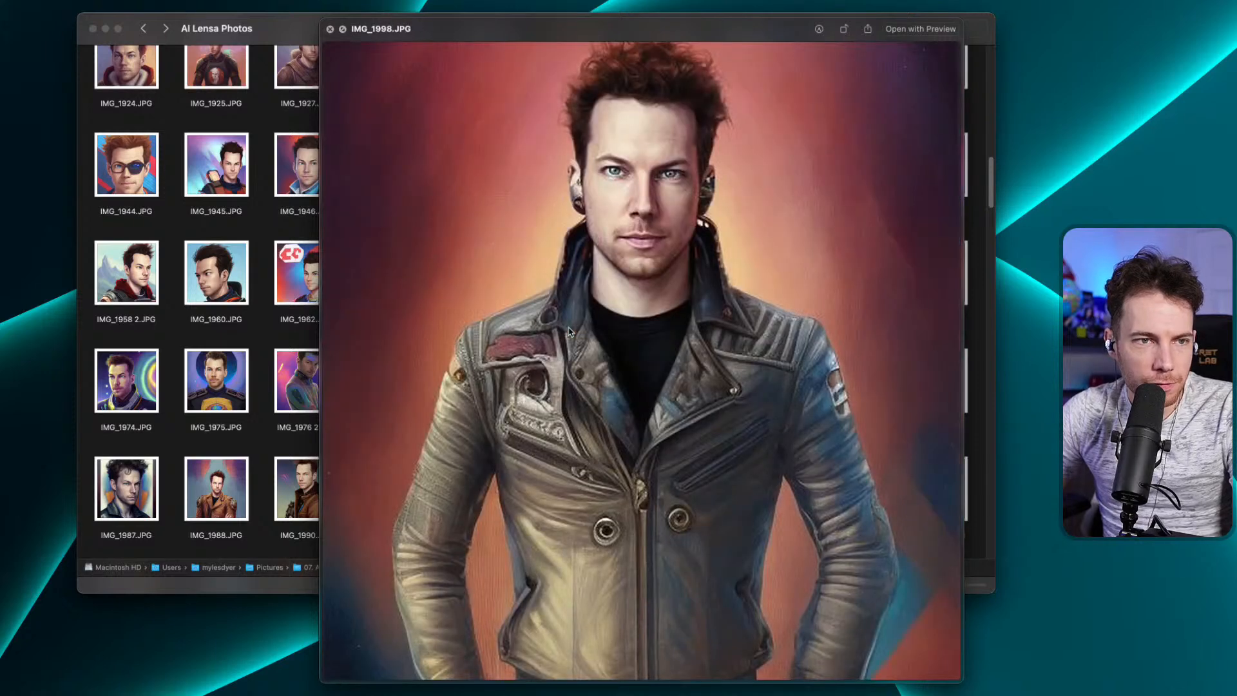
pyautogui.press('Up')
pyautogui.press('Up')
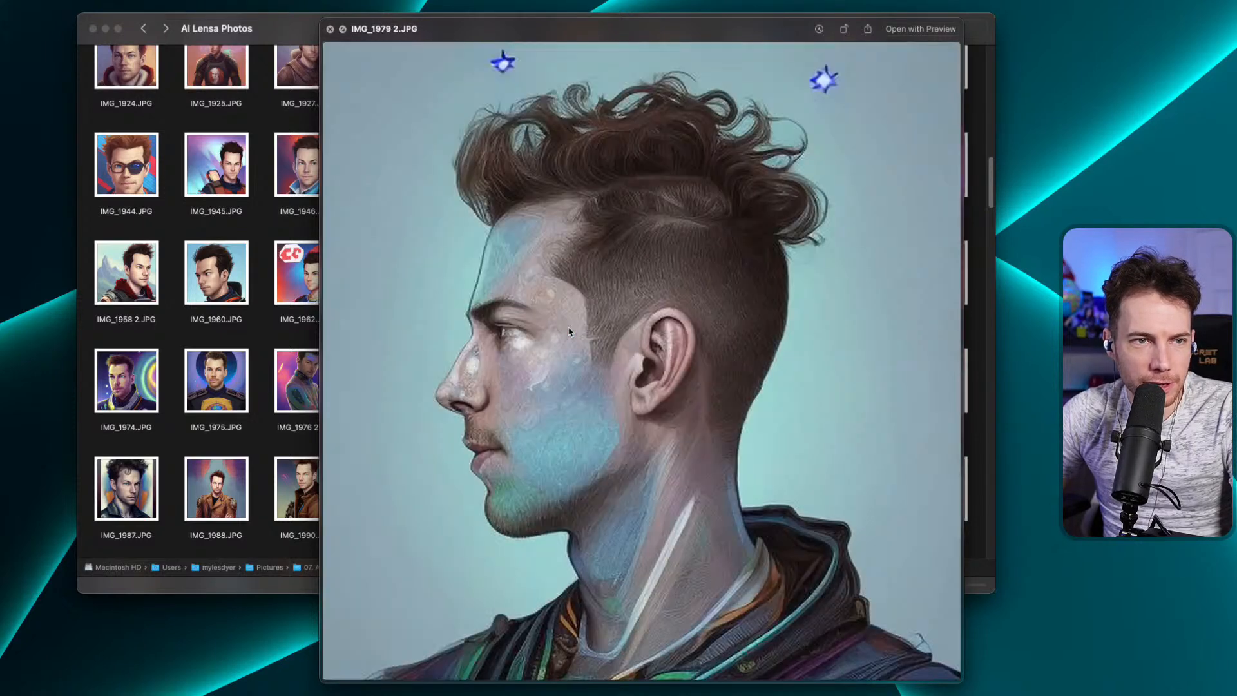
pyautogui.press('Up')
pyautogui.press('Up')
pyautogui.press('Right')
pyautogui.press('Right')
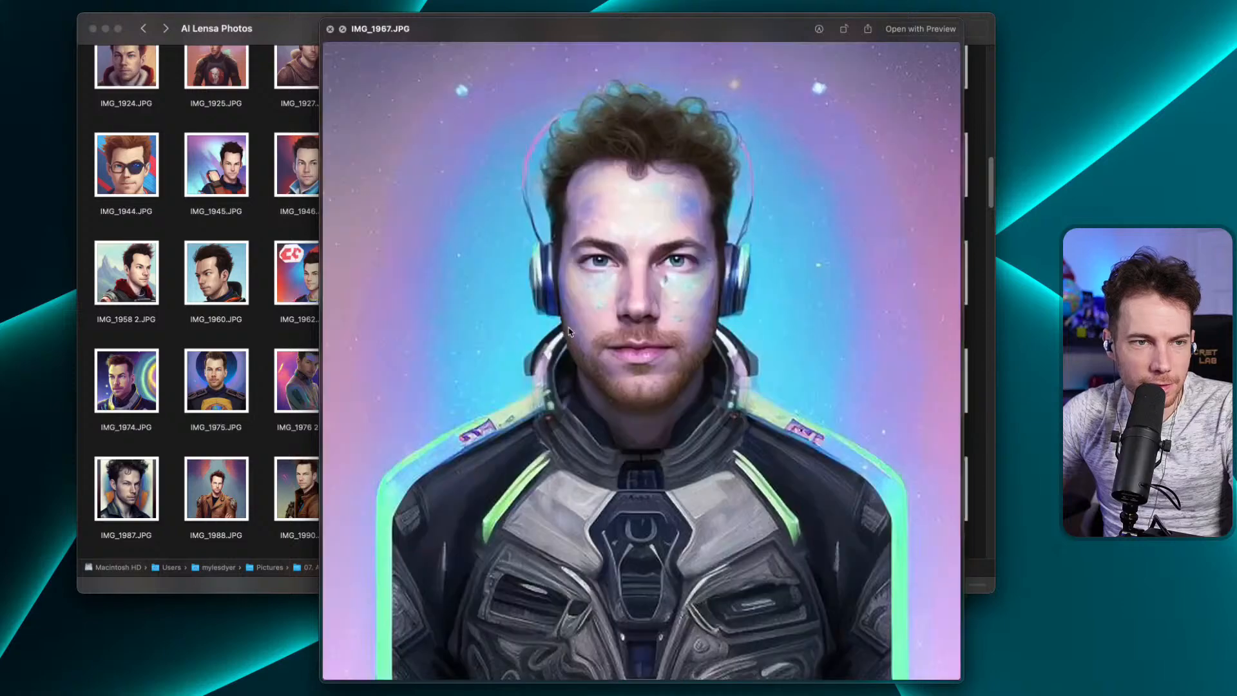
pyautogui.press('Right')
pyautogui.press('Down')
pyautogui.press('space')
pyautogui.press('Down')
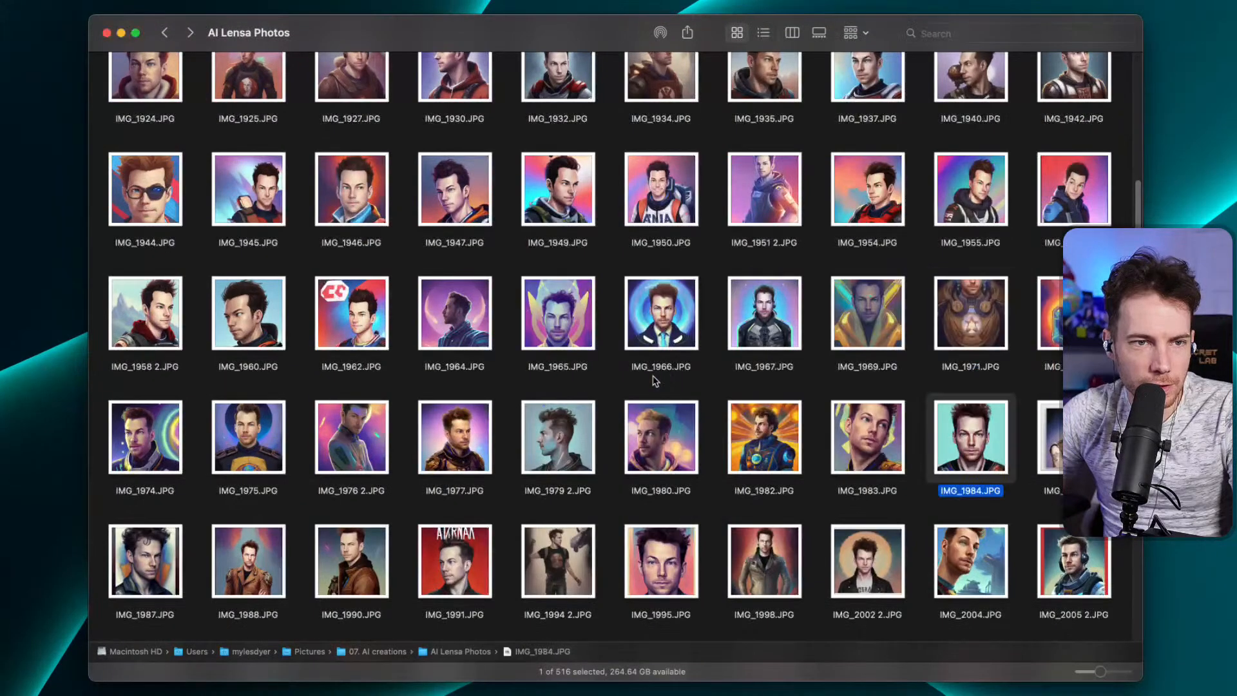
# Preview IMG_1984 and the portraits preceding it one by one back to IMG_1976 2, and close the preview.
pyautogui.press('space')
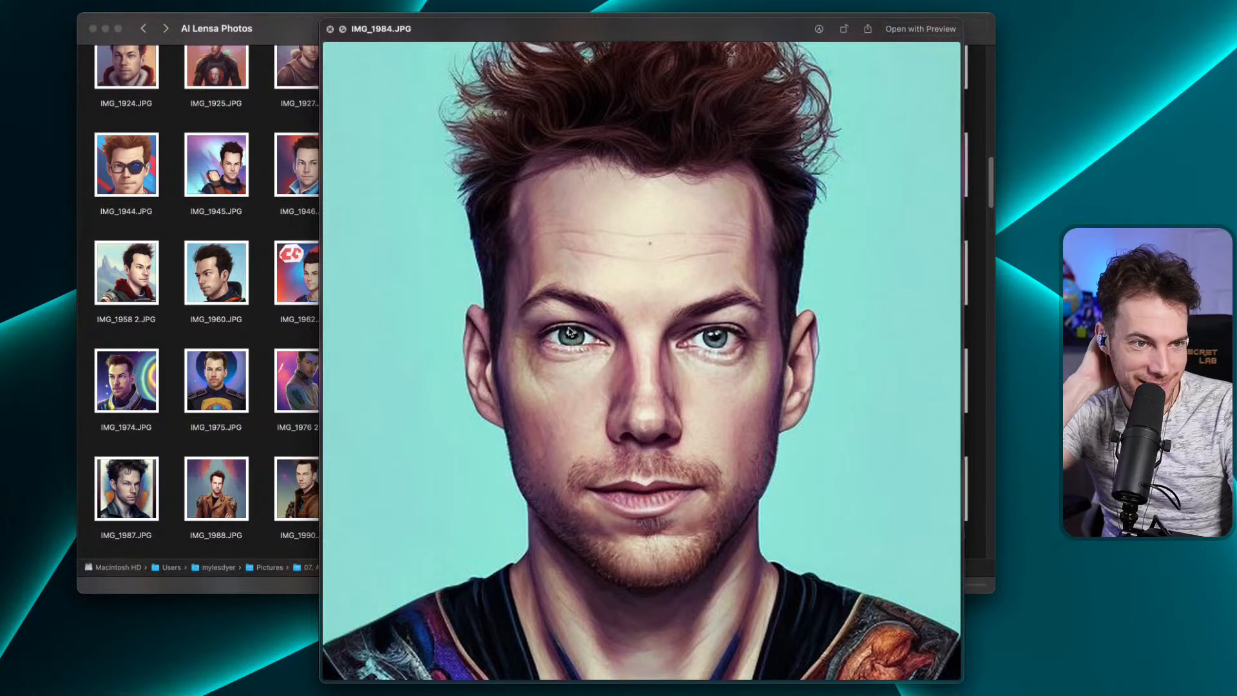
pyautogui.press('Left')
pyautogui.press('Left')
pyautogui.press('Left')
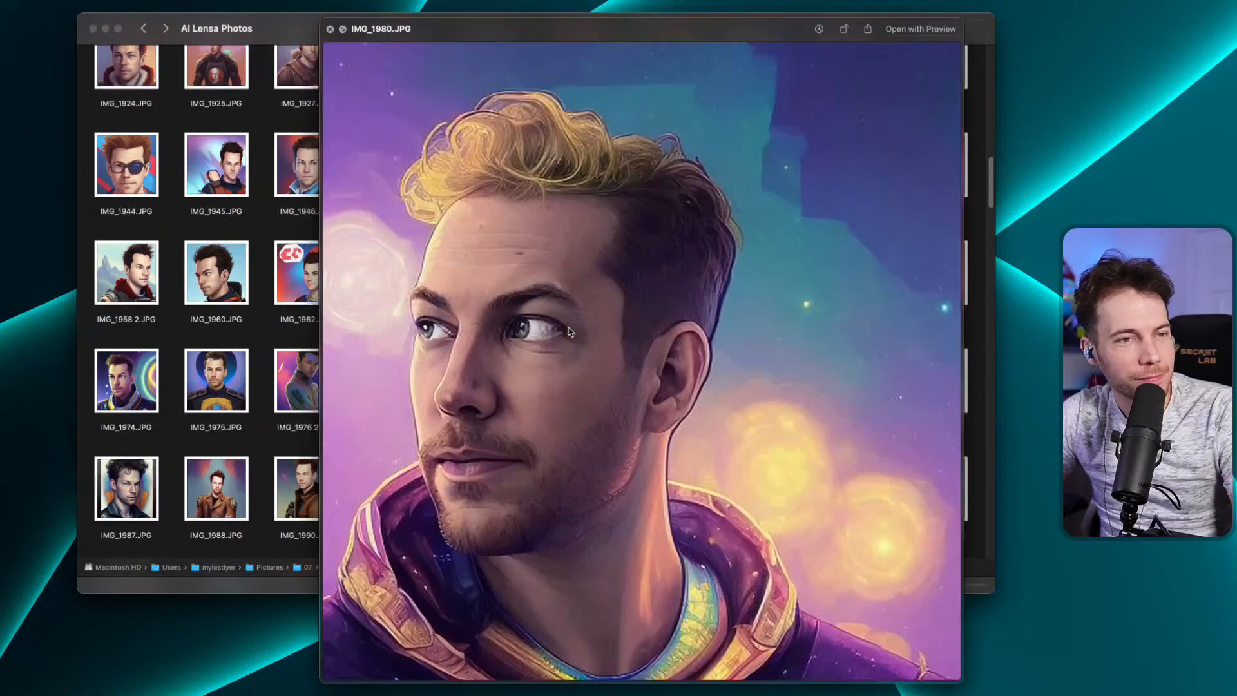
pyautogui.press('Left')
pyautogui.press('Left')
pyautogui.press('Left')
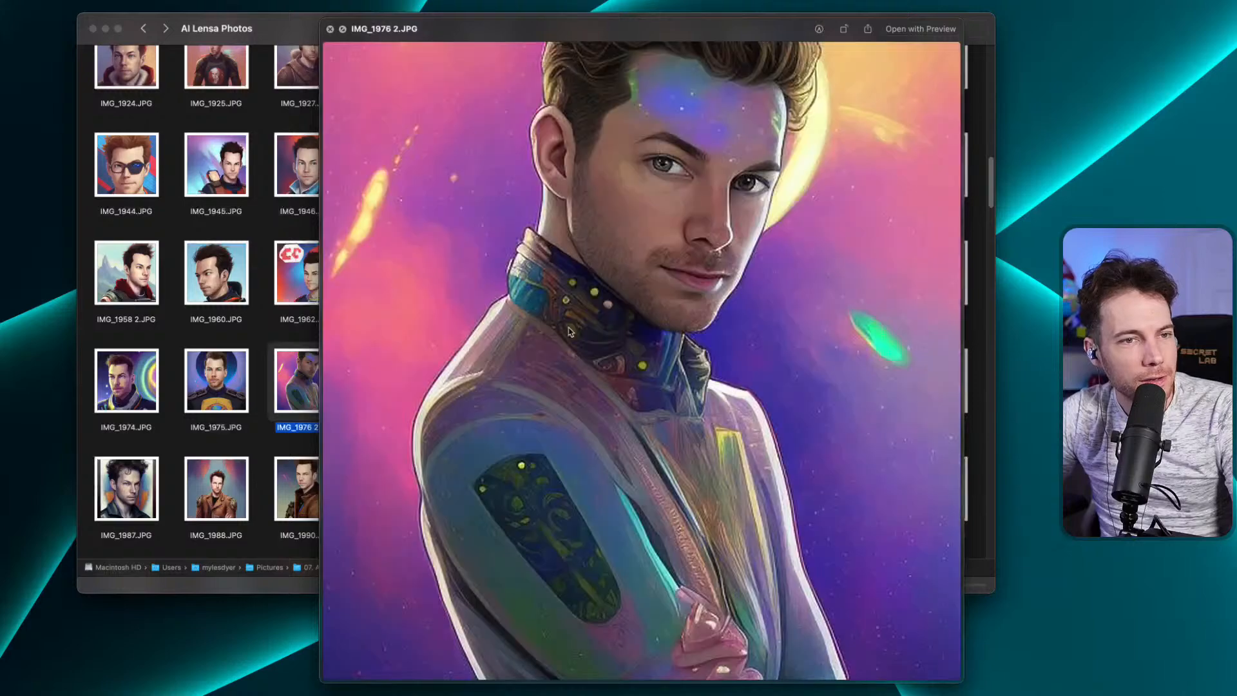
pyautogui.press('space')
# Open IMG_1988 in the row below and view the enlarged portraits in sequence through IMG_2004.
pyautogui.press('Down')
pyautogui.press('Left')
pyautogui.press('space')
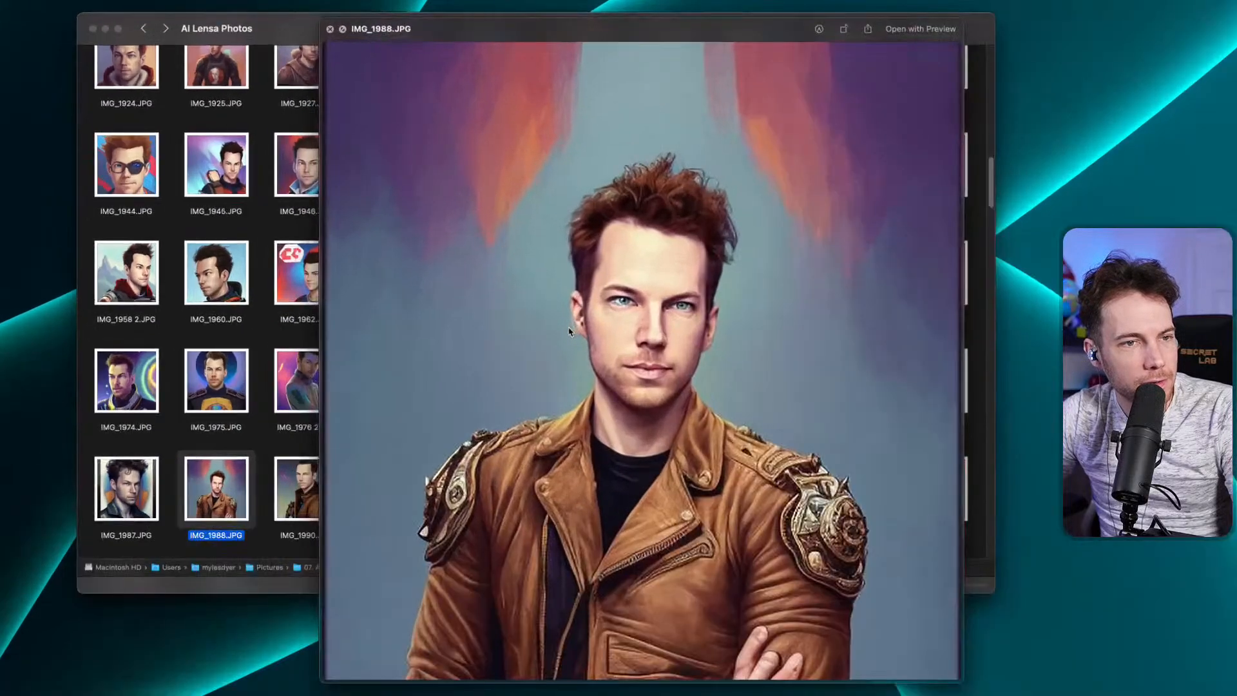
pyautogui.press('Right')
pyautogui.press('Left')
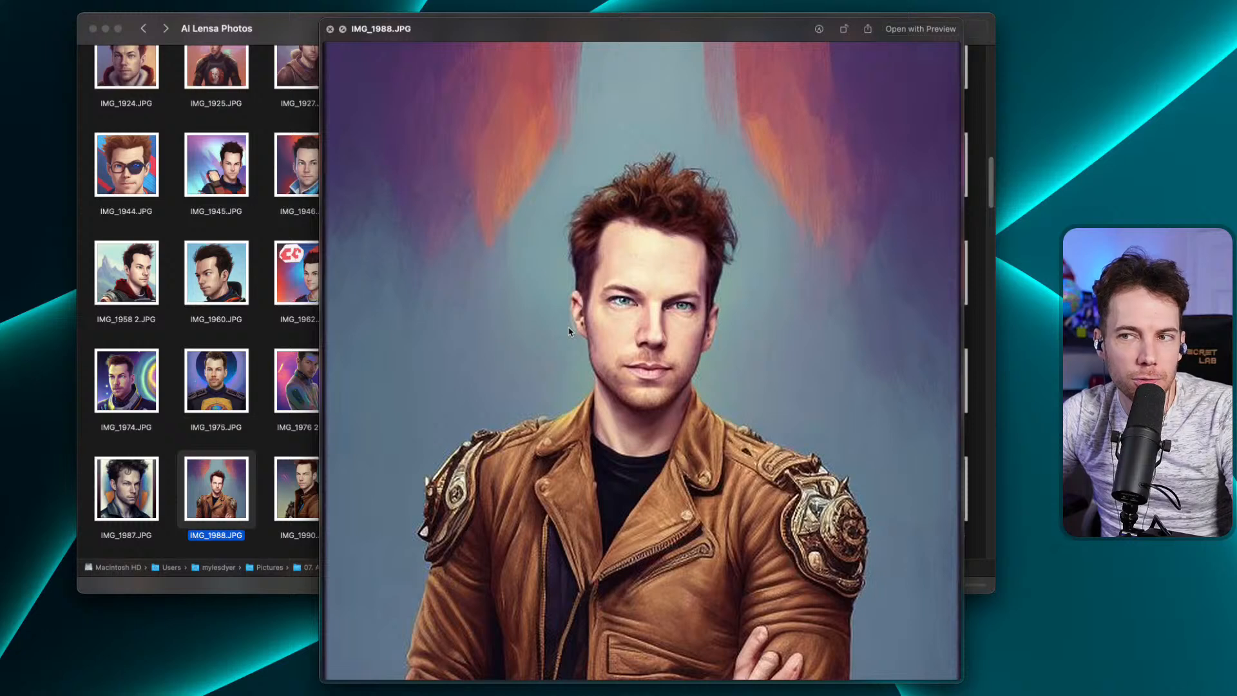
pyautogui.press('Right')
pyautogui.press('Right')
pyautogui.press('Right')
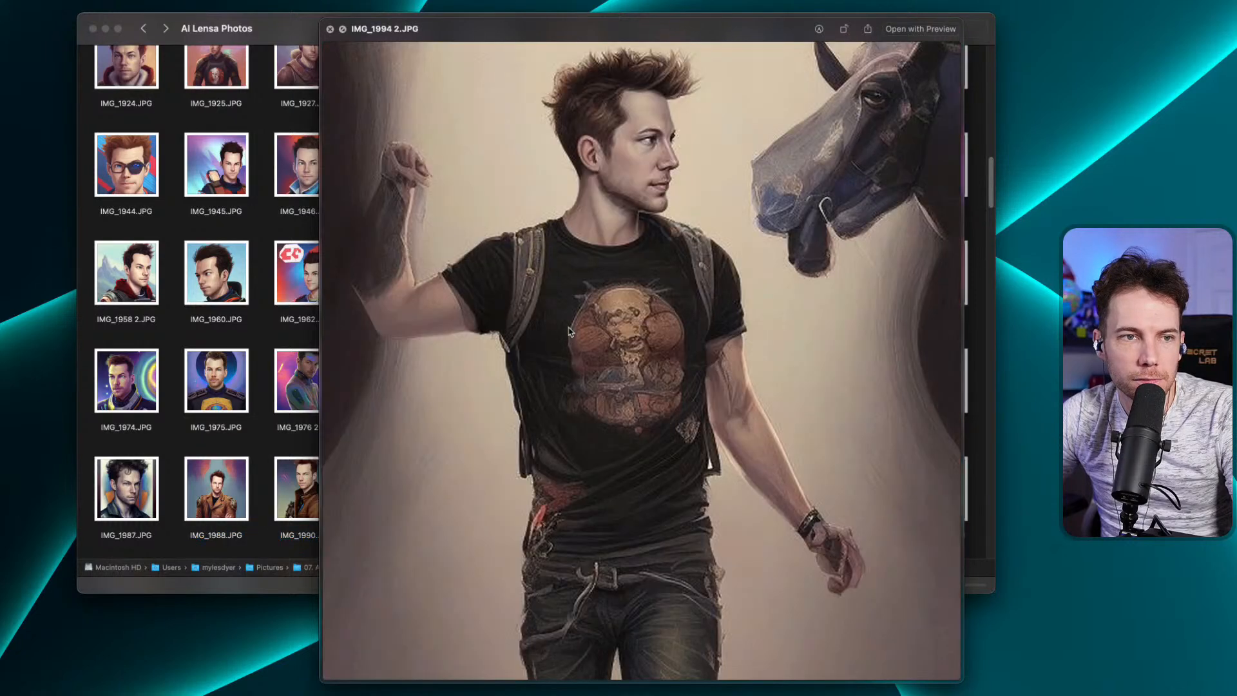
pyautogui.press('Right')
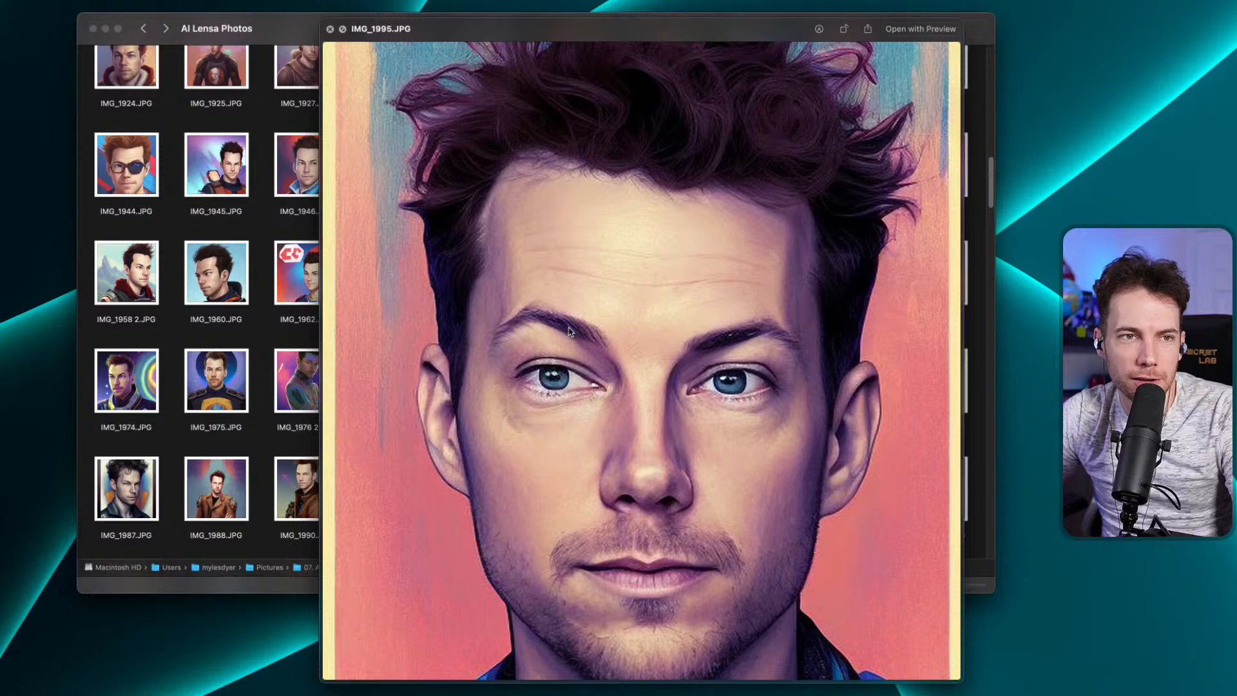
pyautogui.press('Right')
pyautogui.press('Right')
pyautogui.press('Right')
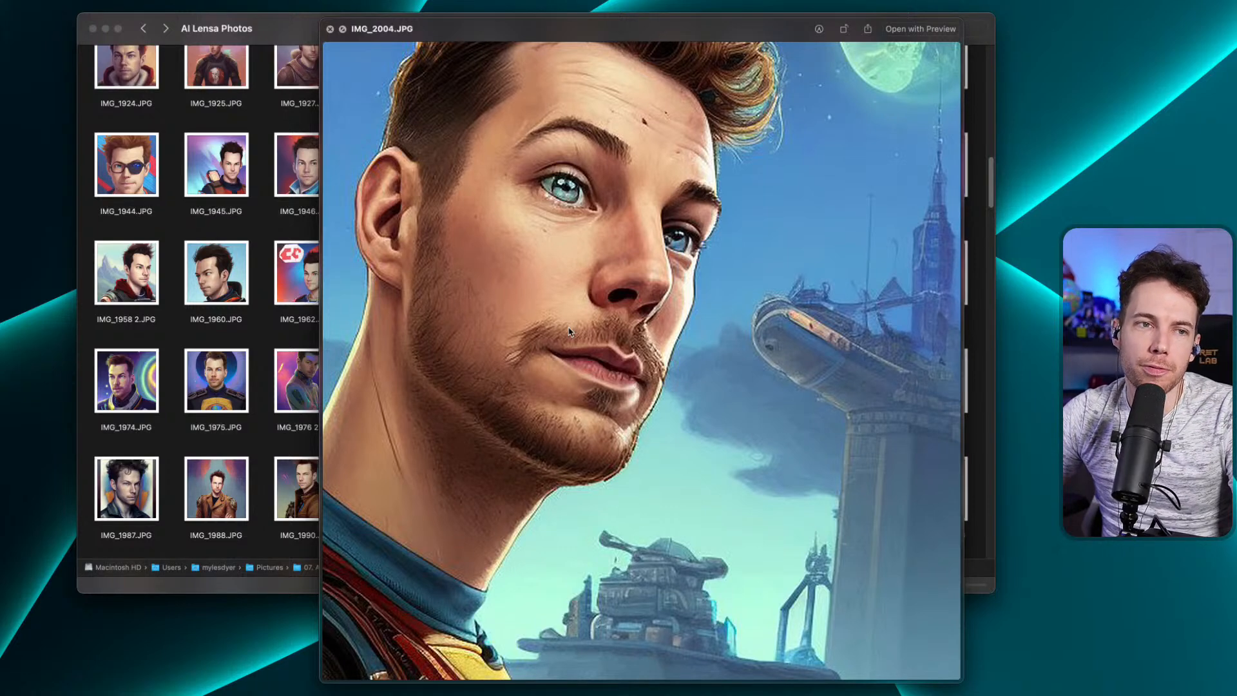
# View enlarged portraits in the following rows, including IMG_2015 and IMG_2026 2, and close the preview with IMG_2034 selected.
pyautogui.press('Down')
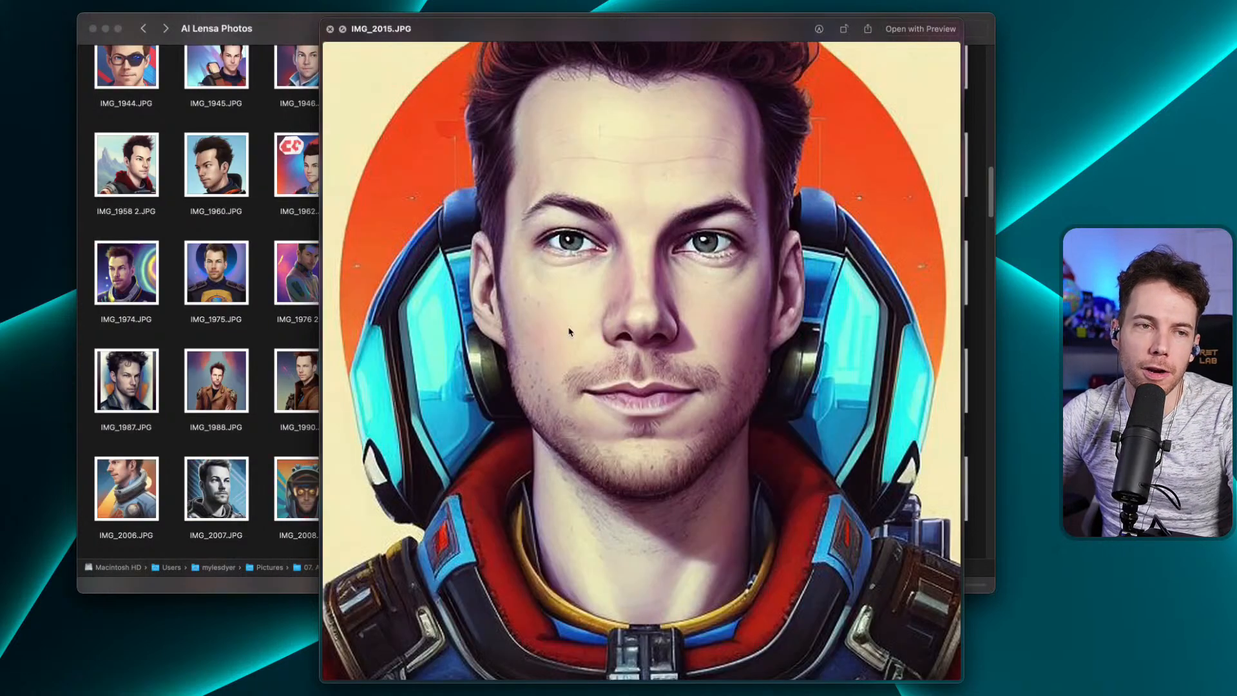
pyautogui.press('Left')
pyautogui.press('Down')
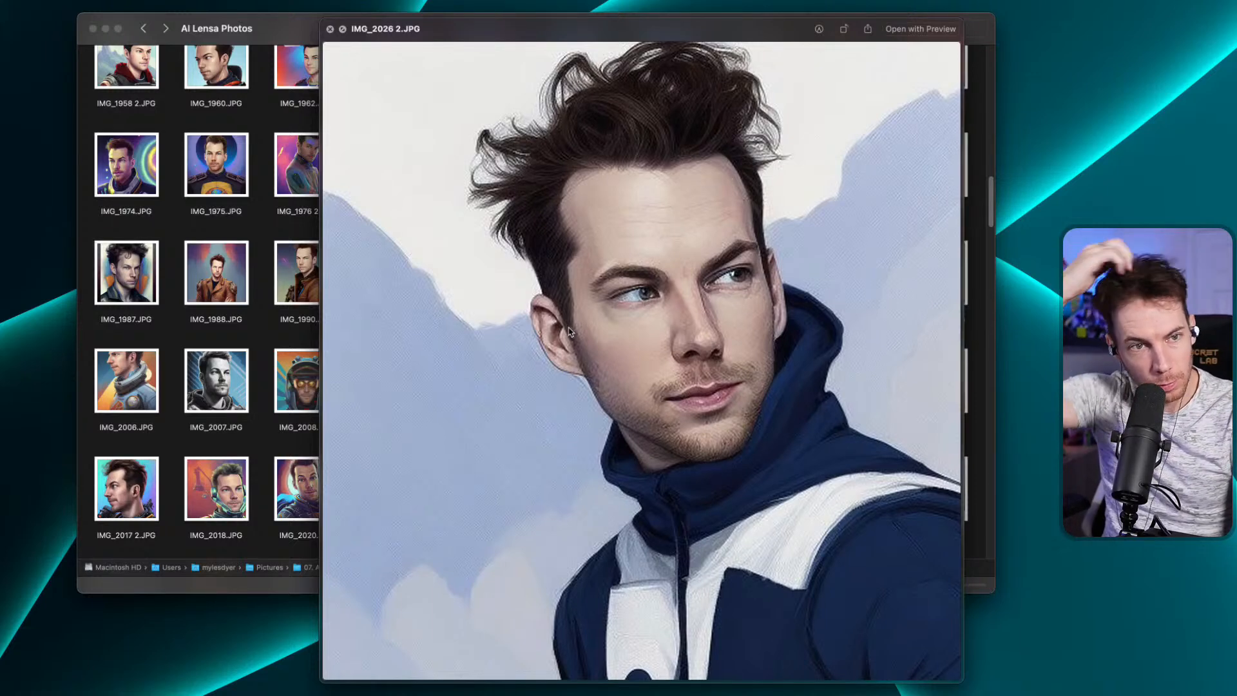
pyautogui.press('Left')
pyautogui.press('Left')
pyautogui.press('Left')
pyautogui.press('Down')
pyautogui.press('space')
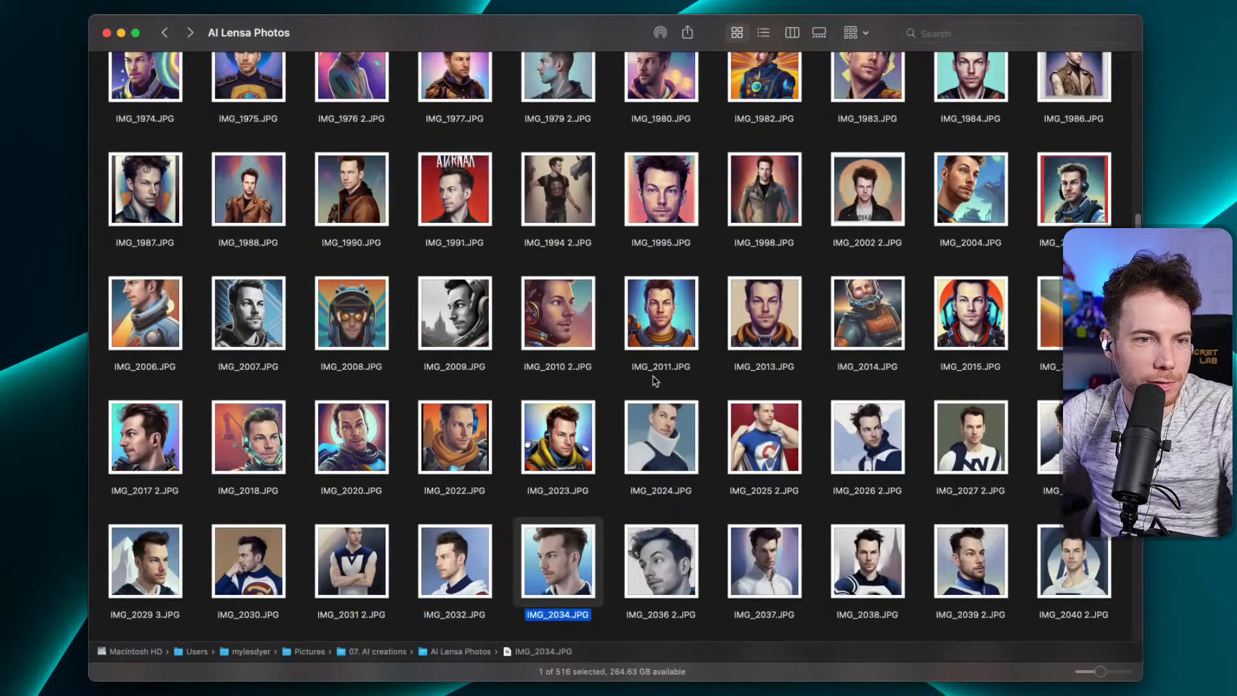
# Look through the thumbnails row by row from IMG_2047 onward and select IMG_2109 2.
pyautogui.press('Down')
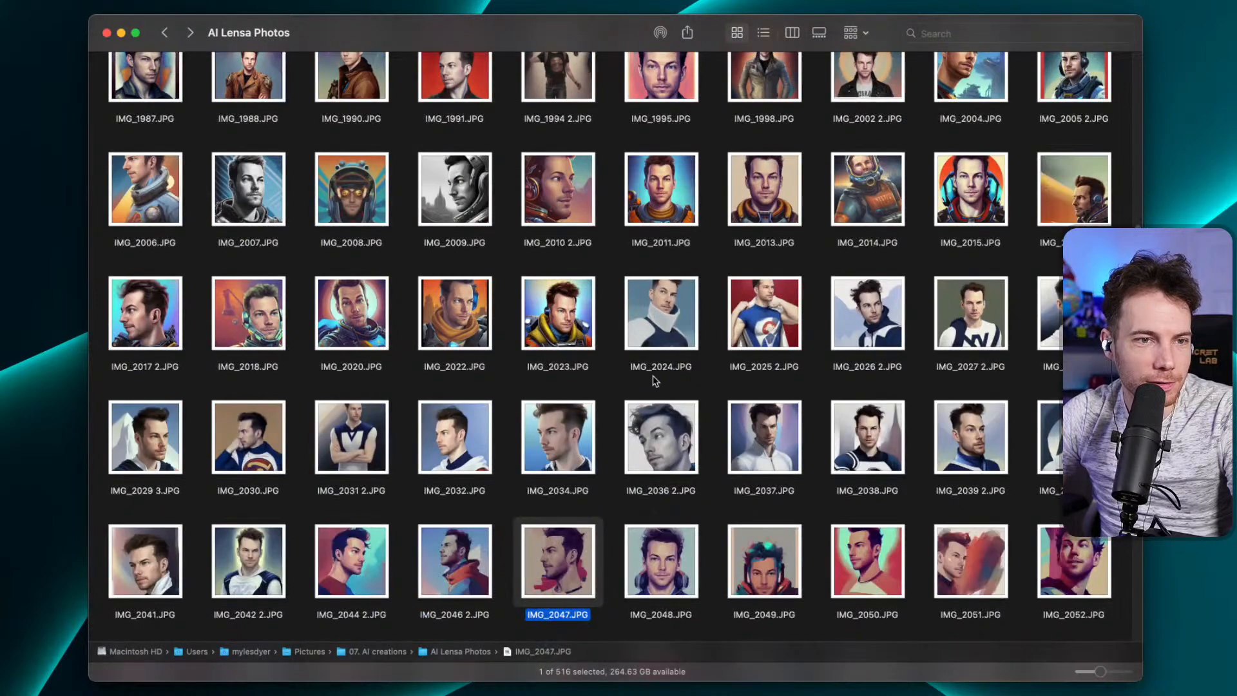
pyautogui.press('Down')
pyautogui.press('Down')
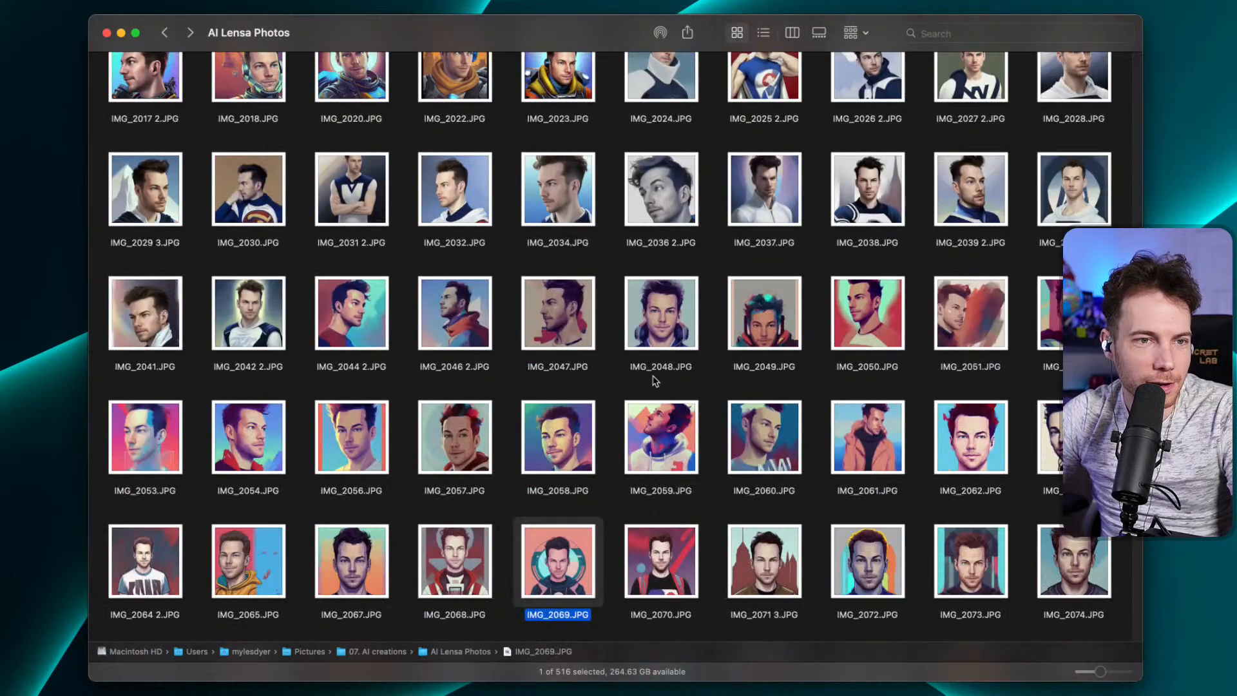
pyautogui.press('Down')
pyautogui.press('Down')
pyautogui.press('Down')
pyautogui.press('Up')
pyautogui.press('Up')
pyautogui.press('Down')
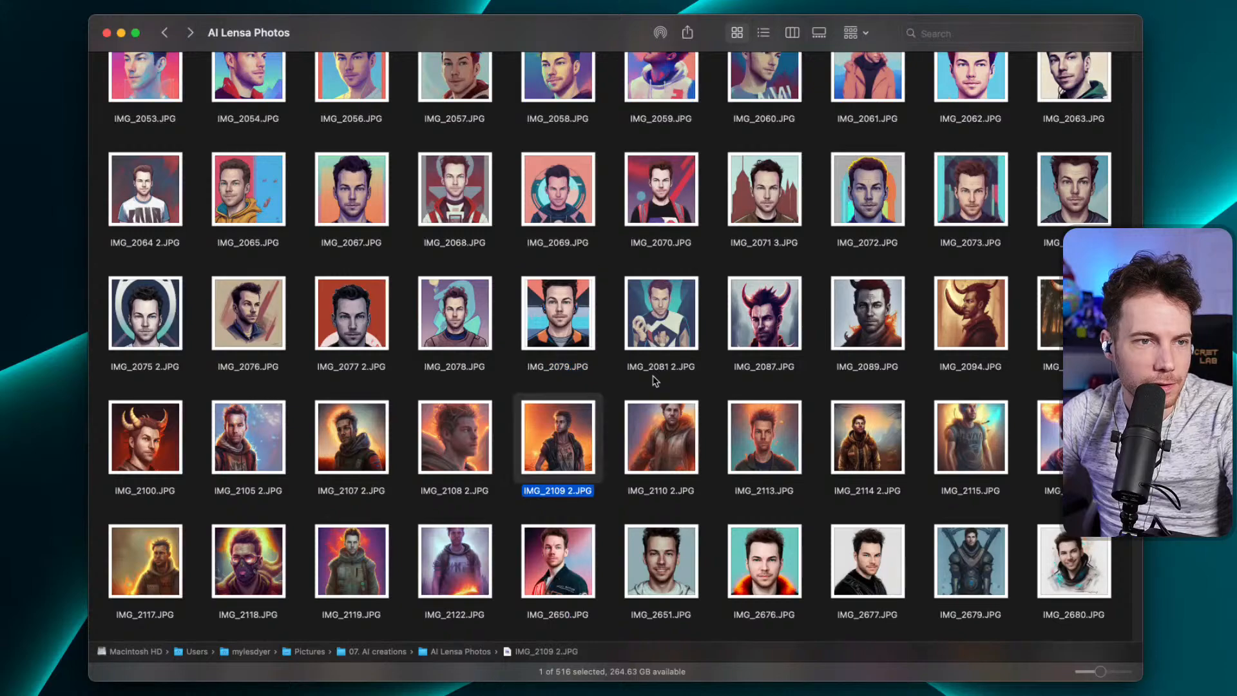
# Preview IMG_2109 2 and its neighbouring fiery portraits one by one through IMG_2116.
pyautogui.press('space')
pyautogui.press('Left')
pyautogui.press('Right')
pyautogui.press('Right')
pyautogui.press('Right')
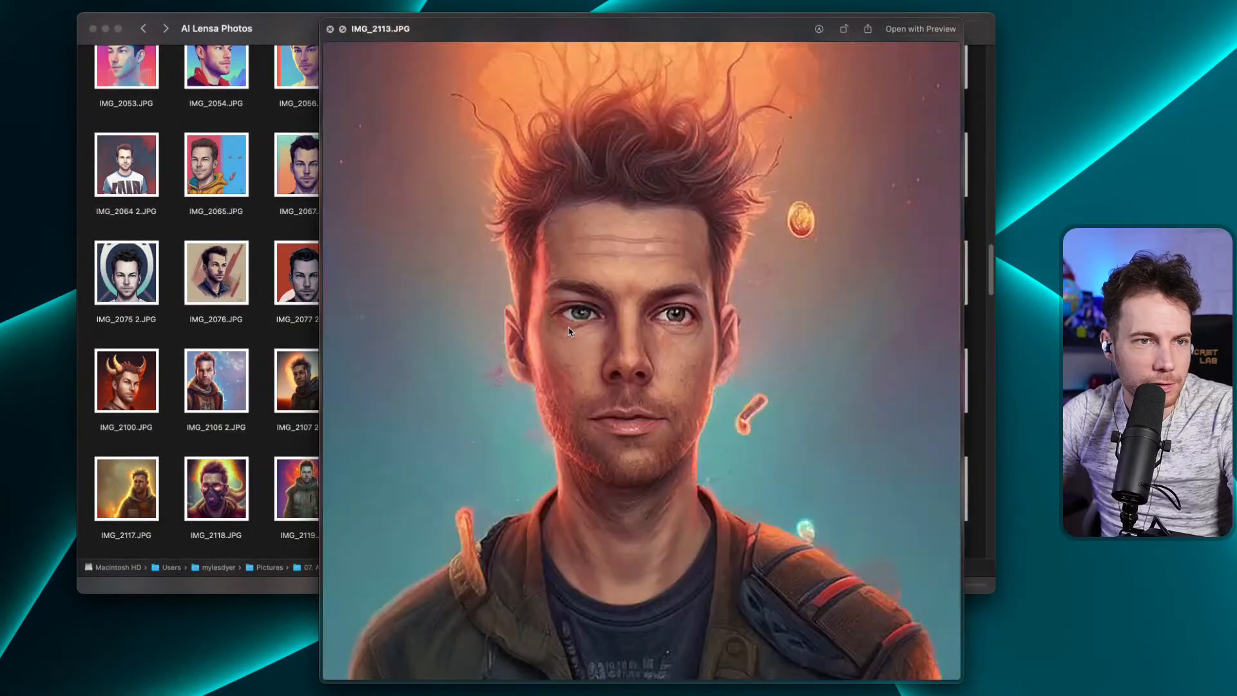
pyautogui.press('Right')
pyautogui.press('Left')
pyautogui.press('Right')
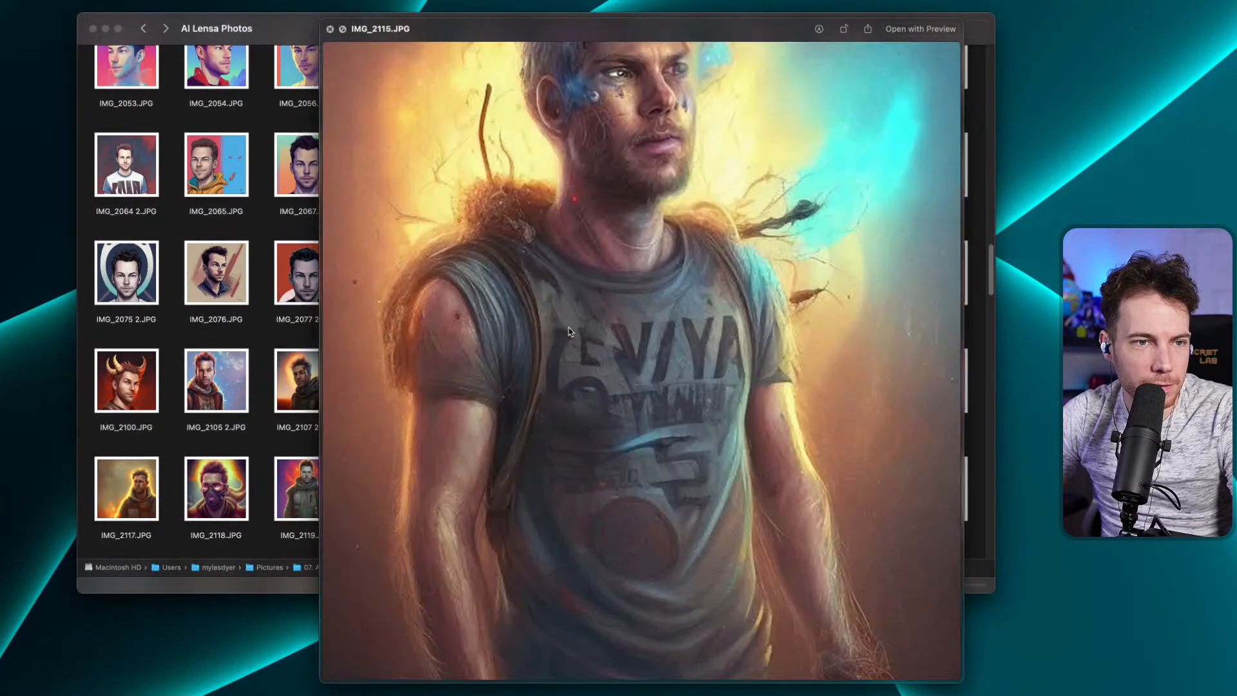
pyautogui.press('Right')
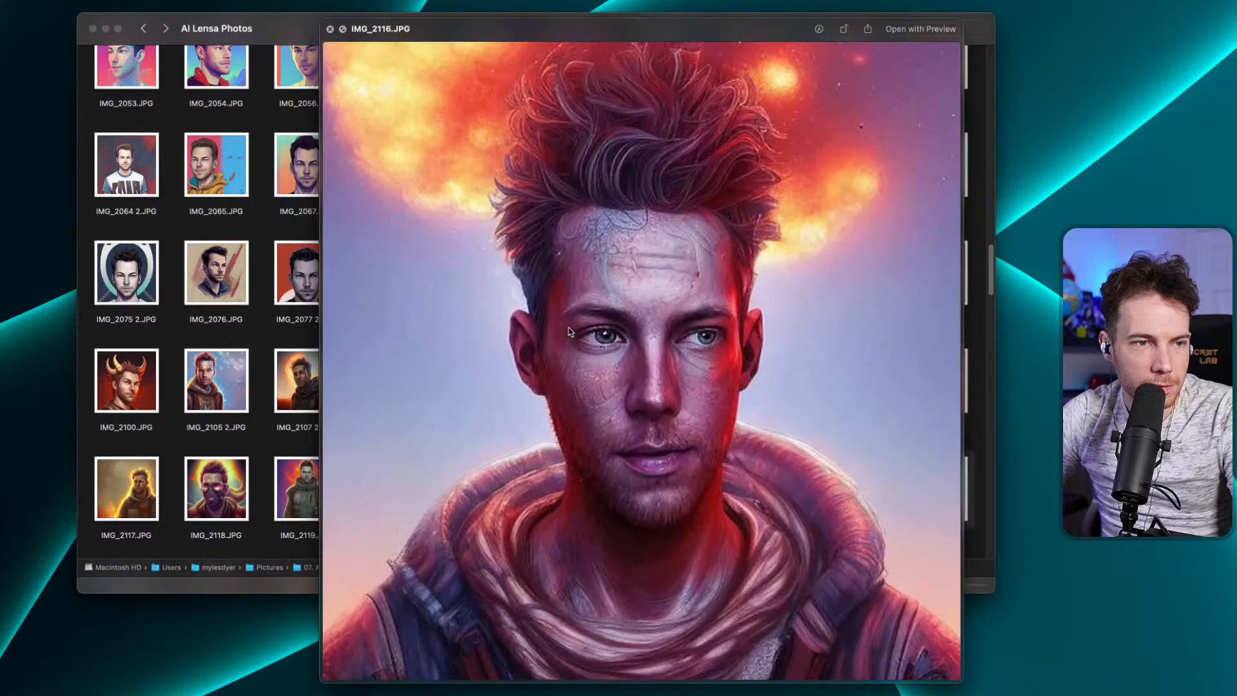
# View the enlarged portraits up to IMG_2650, return to IMG_2118 and IMG_2117, and close the preview with IMG_2684 selected.
pyautogui.press('Right')
pyautogui.press('Right')
pyautogui.press('Right')
pyautogui.press('Right')
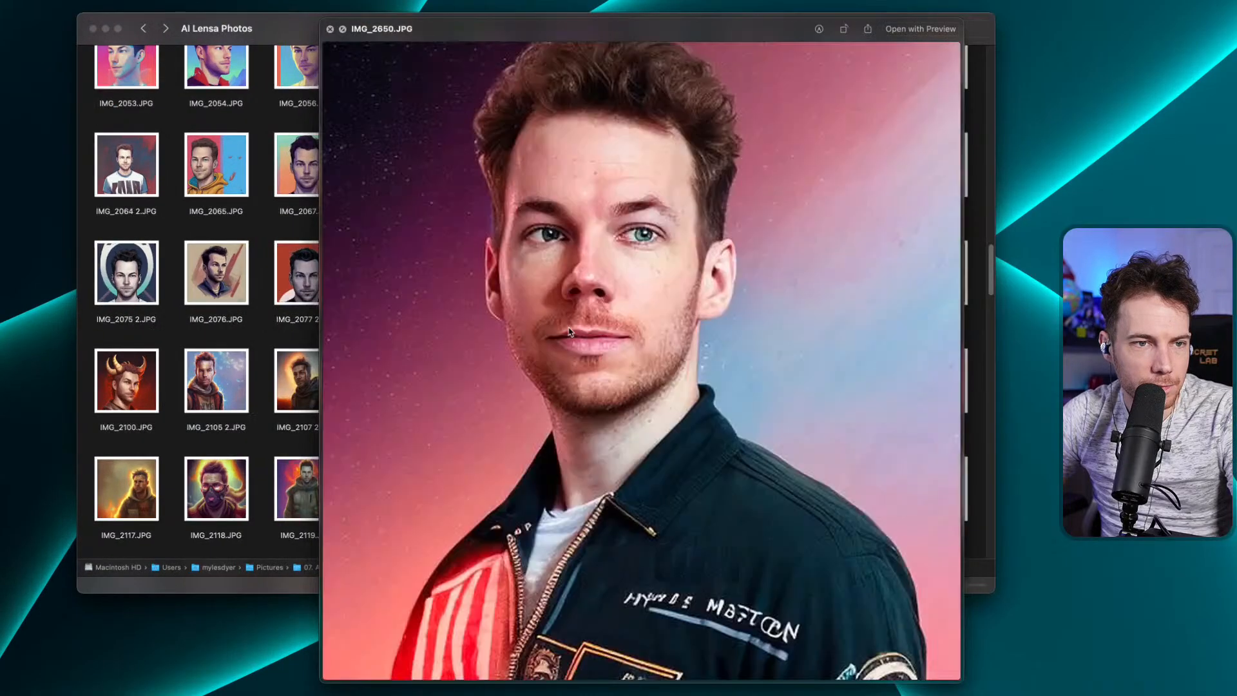
pyautogui.press('Left')
pyautogui.press('Left')
pyautogui.press('Left')
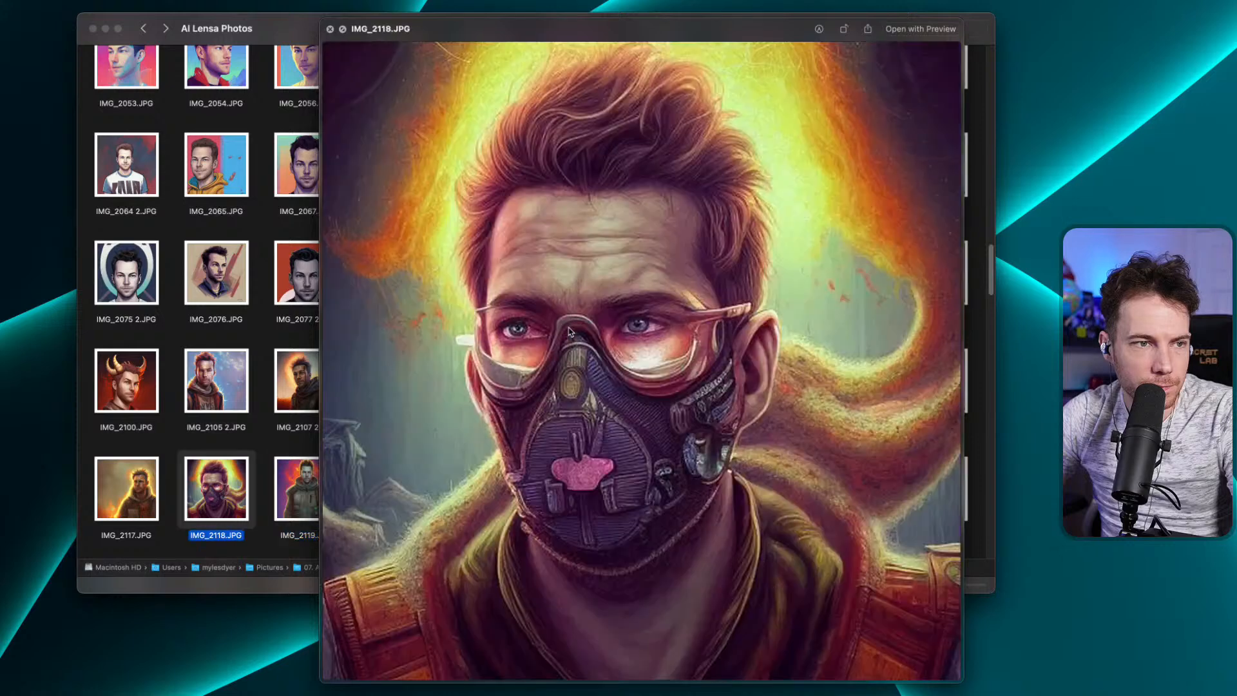
pyautogui.press('Left')
pyautogui.press('Down')
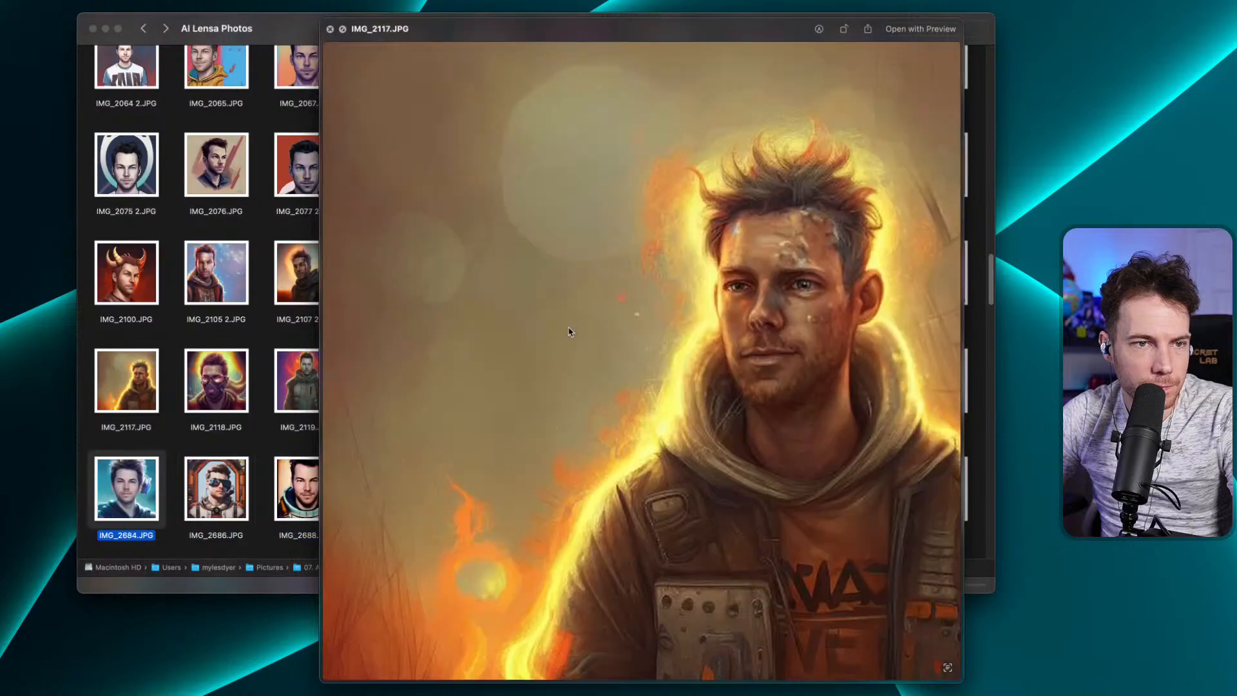
pyautogui.press('space')
# Look through the thumbnail rows following IMG_2684 and select the astronaut portrait IMG_2759.
pyautogui.press('Right')
pyautogui.press('Right')
pyautogui.press('Right')
pyautogui.press('Right')
pyautogui.press('Right')
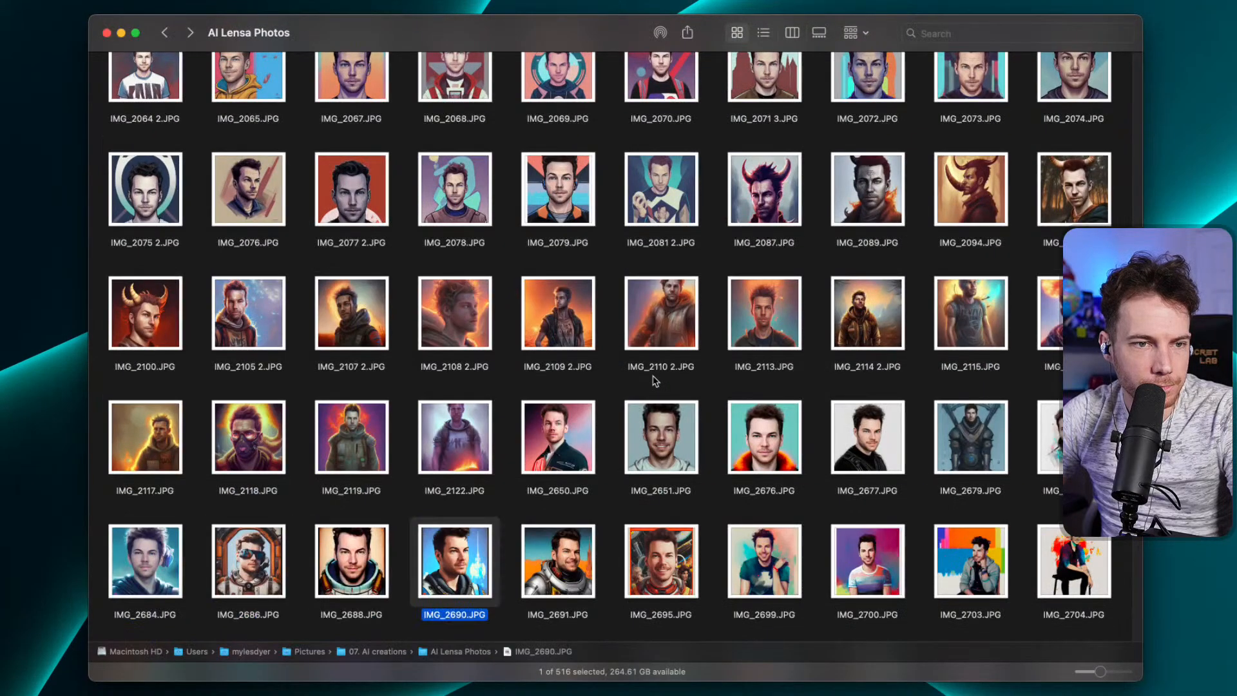
pyautogui.press('Down')
pyautogui.press('Down')
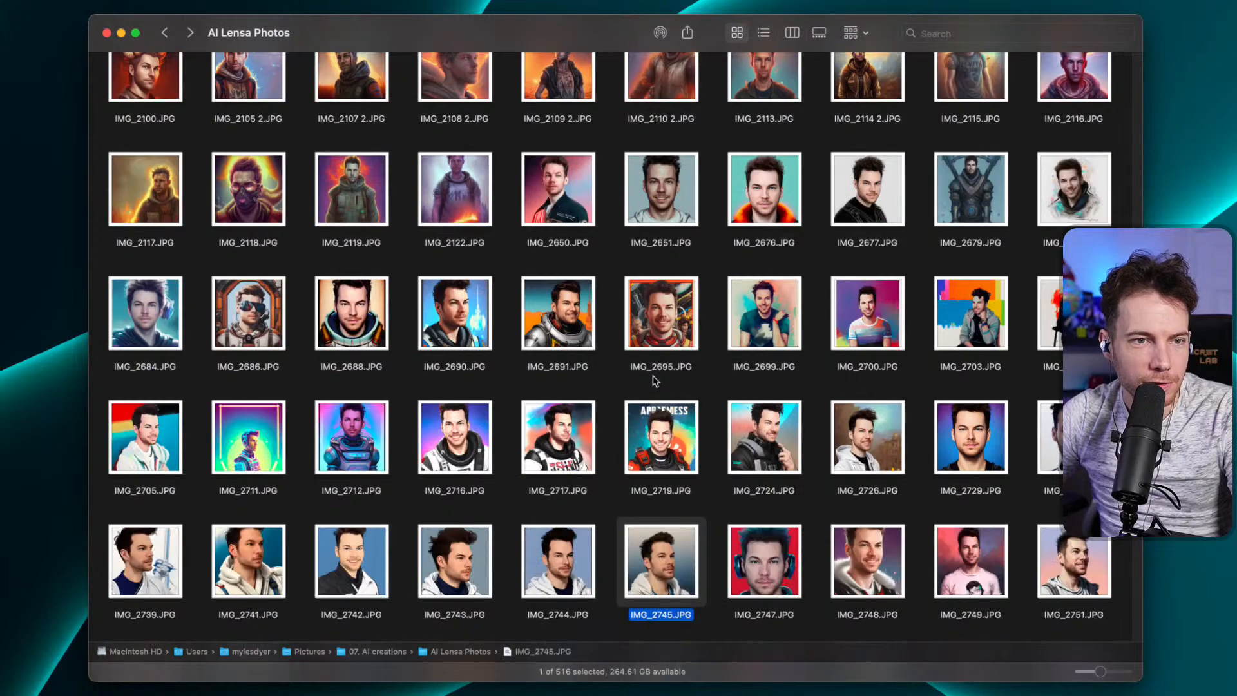
pyautogui.press('Left')
pyautogui.press('Left')
pyautogui.press('Left')
pyautogui.press('Down')
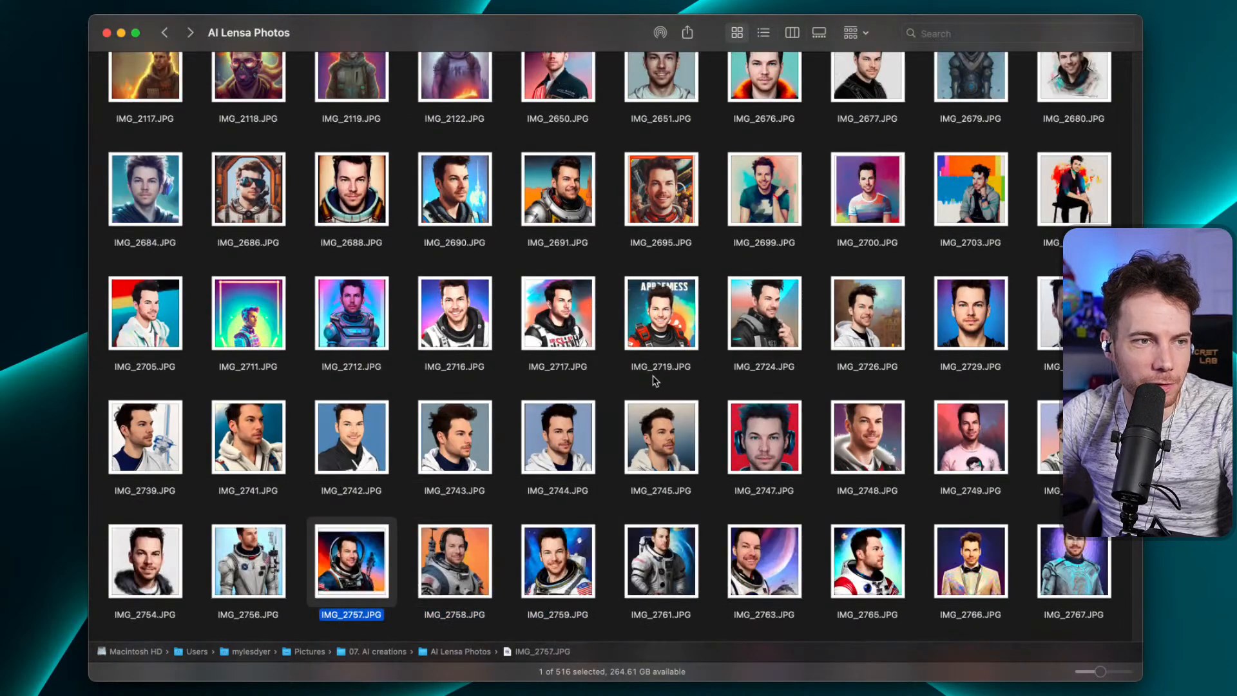
pyautogui.press('Right')
pyautogui.press('Right')
# Preview the astronaut portraits from IMG_2759 through IMG_2763 and close the preview.
pyautogui.press('space')
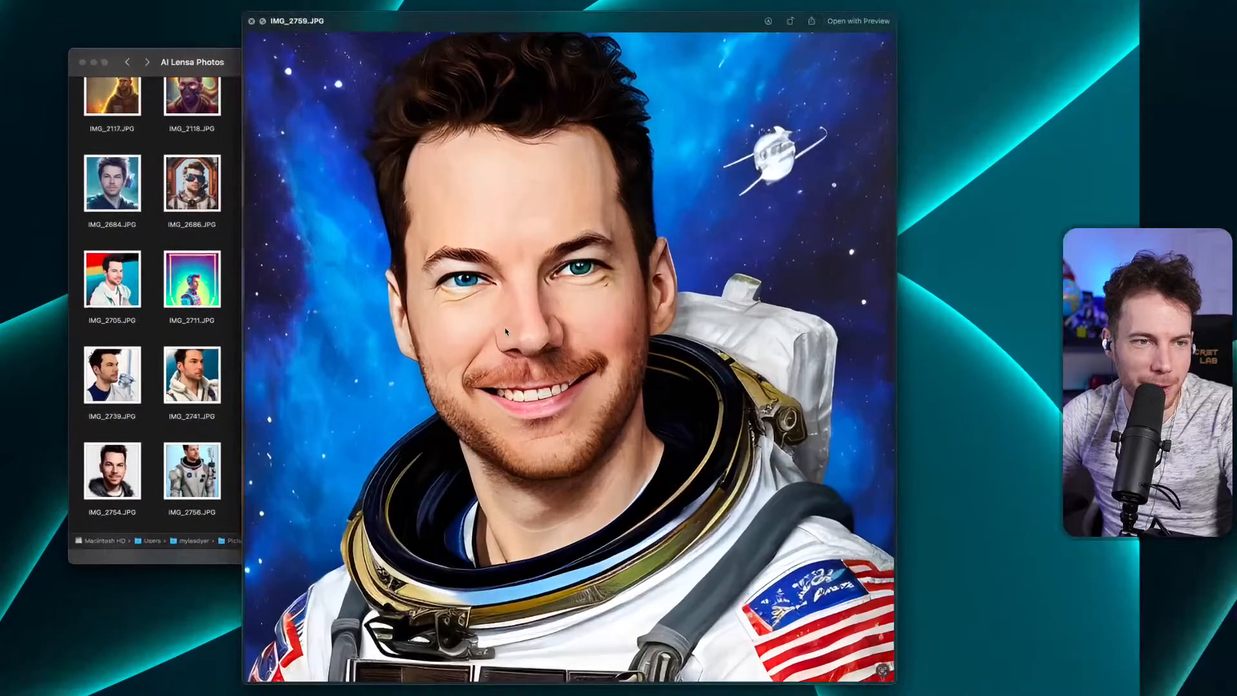
pyautogui.press('Right')
pyautogui.press('Right')
pyautogui.press('space')
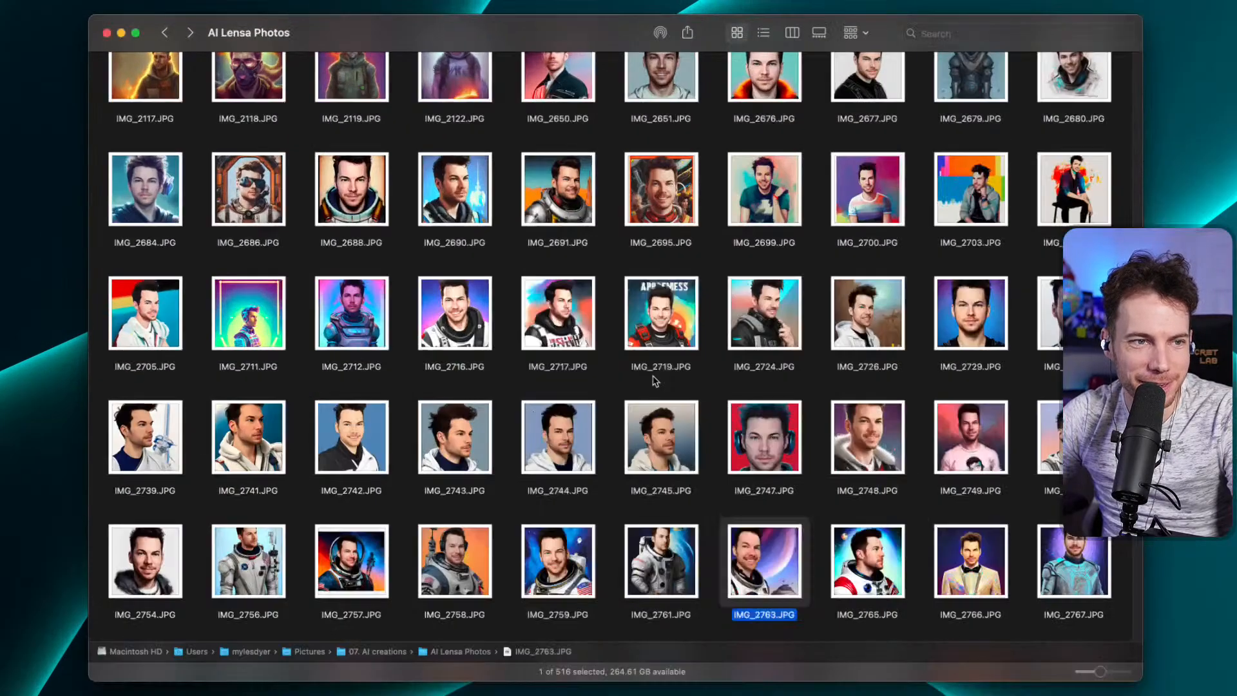
# Look through the portraits in the rows below the astronaut images and select IMG_2924.
pyautogui.press('Down')
pyautogui.press('Down')
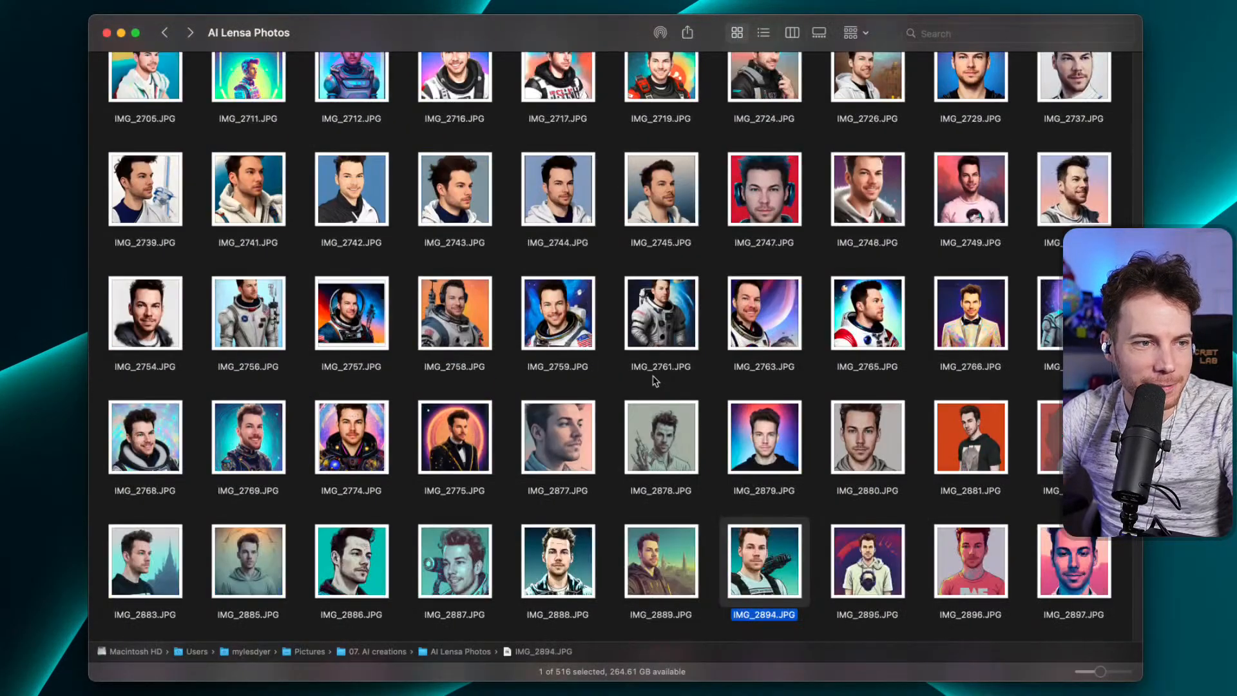
pyautogui.press('Down')
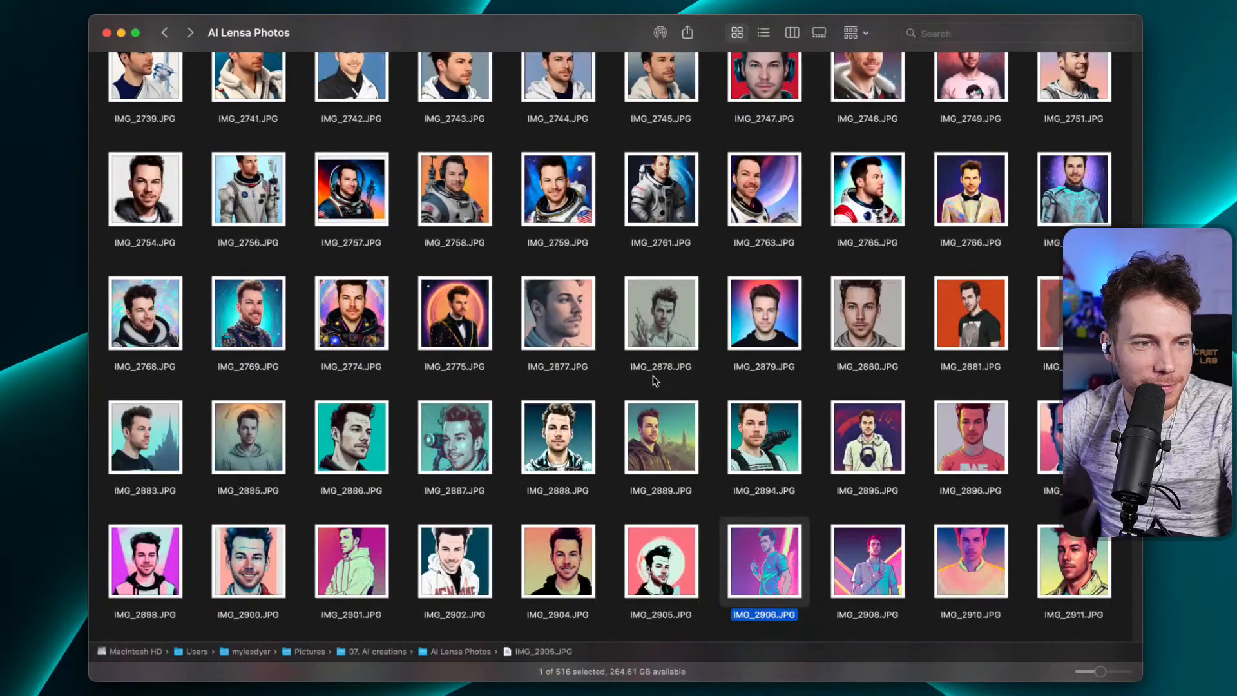
pyautogui.press('Up')
pyautogui.press('Left')
pyautogui.press('space')
pyautogui.press('Down')
pyautogui.press('Down')
pyautogui.press('Down')
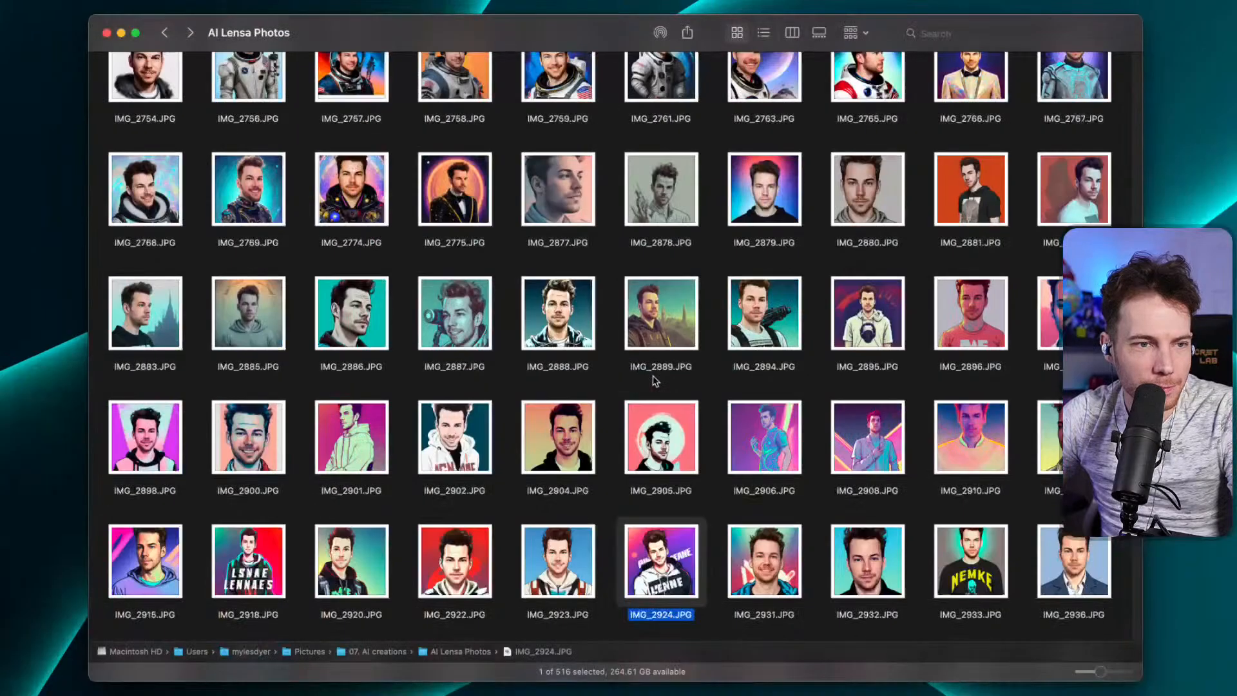
# Continue through the thumbnails past IMG_2961 and select IMG_4484.
pyautogui.press('Down')
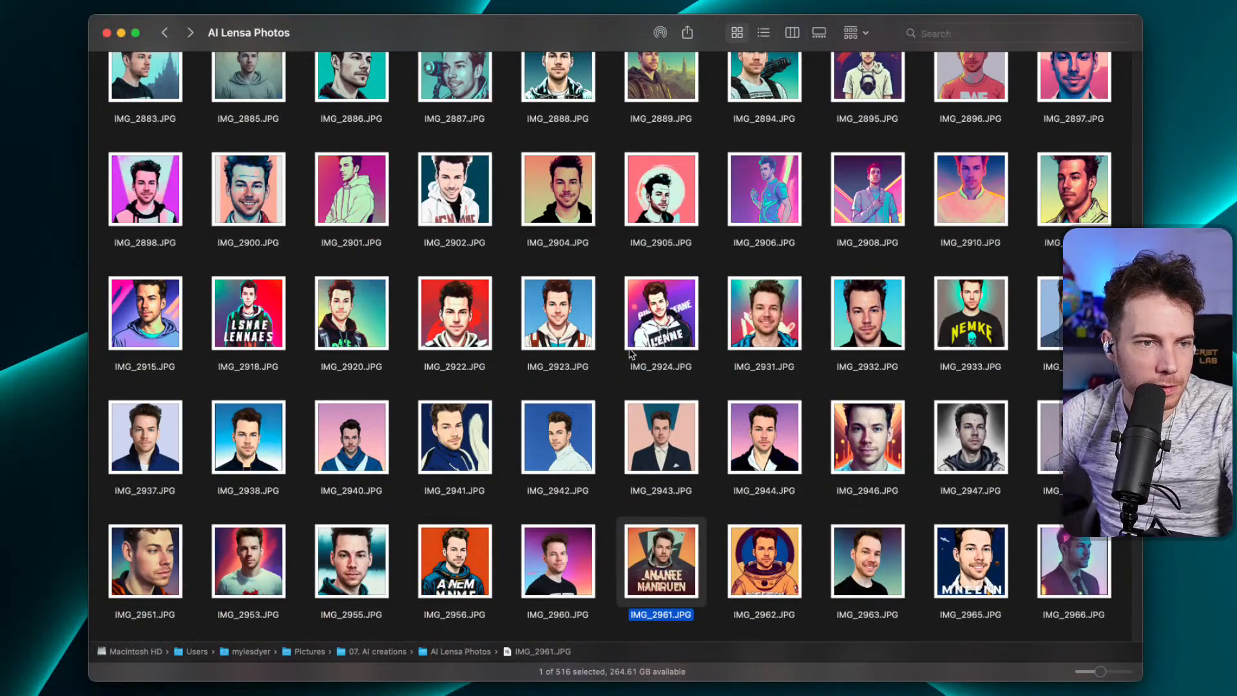
pyautogui.press('Left')
pyautogui.press('Left')
pyautogui.press('Down')
pyautogui.press('Down')
pyautogui.press('Down')
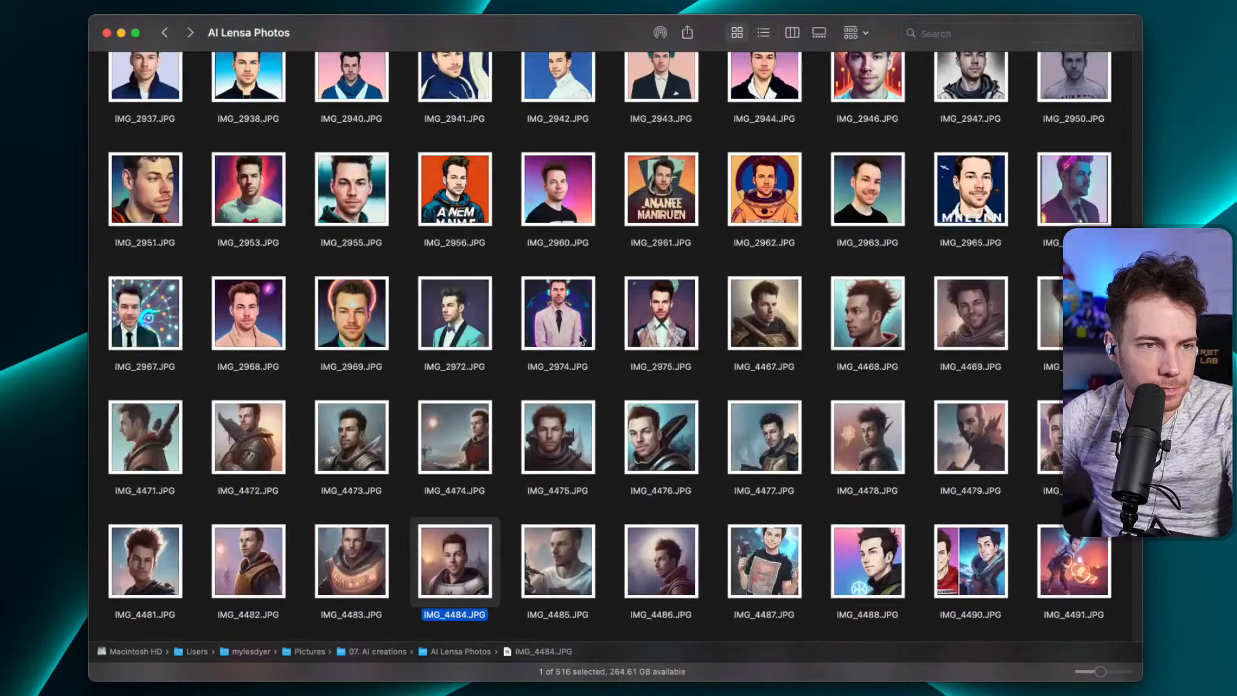
# Preview the warrior portraits from IMG_4478 back through IMG_4471 and close the preview.
pyautogui.click(863, 474)
pyautogui.press('space')
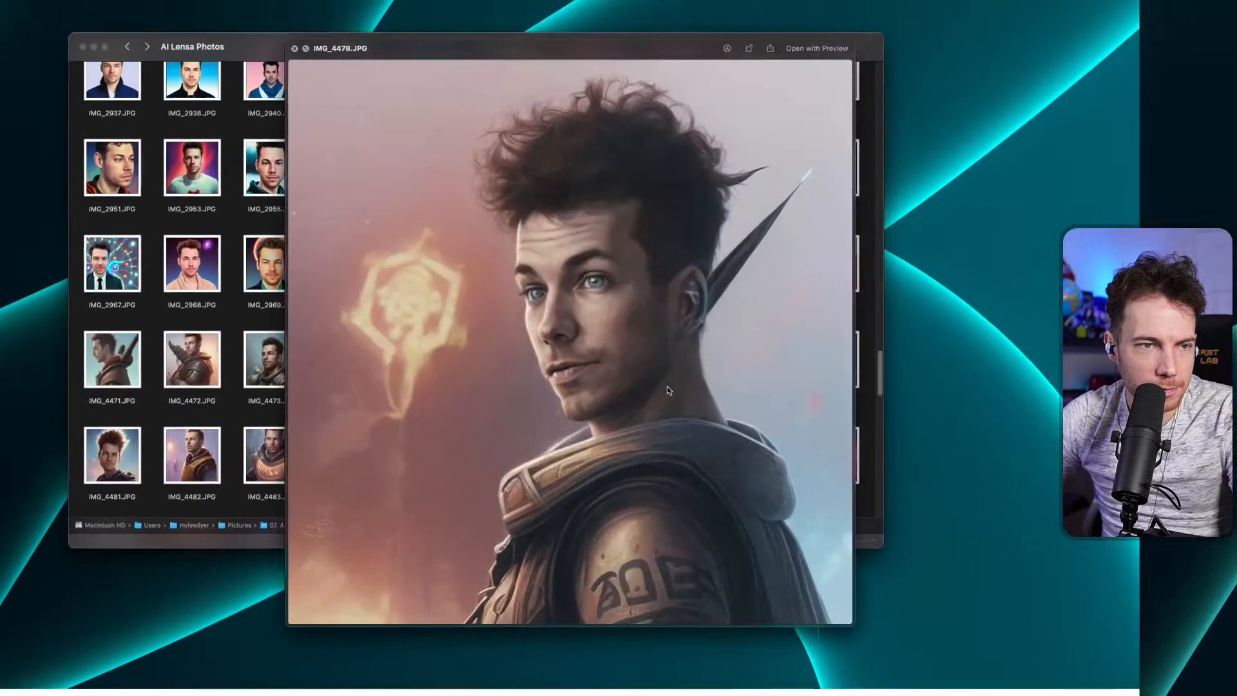
pyautogui.press('Left')
pyautogui.press('Left')
pyautogui.press('Left')
pyautogui.press('Left')
pyautogui.press('Left')
pyautogui.press('Left')
pyautogui.press('Left')
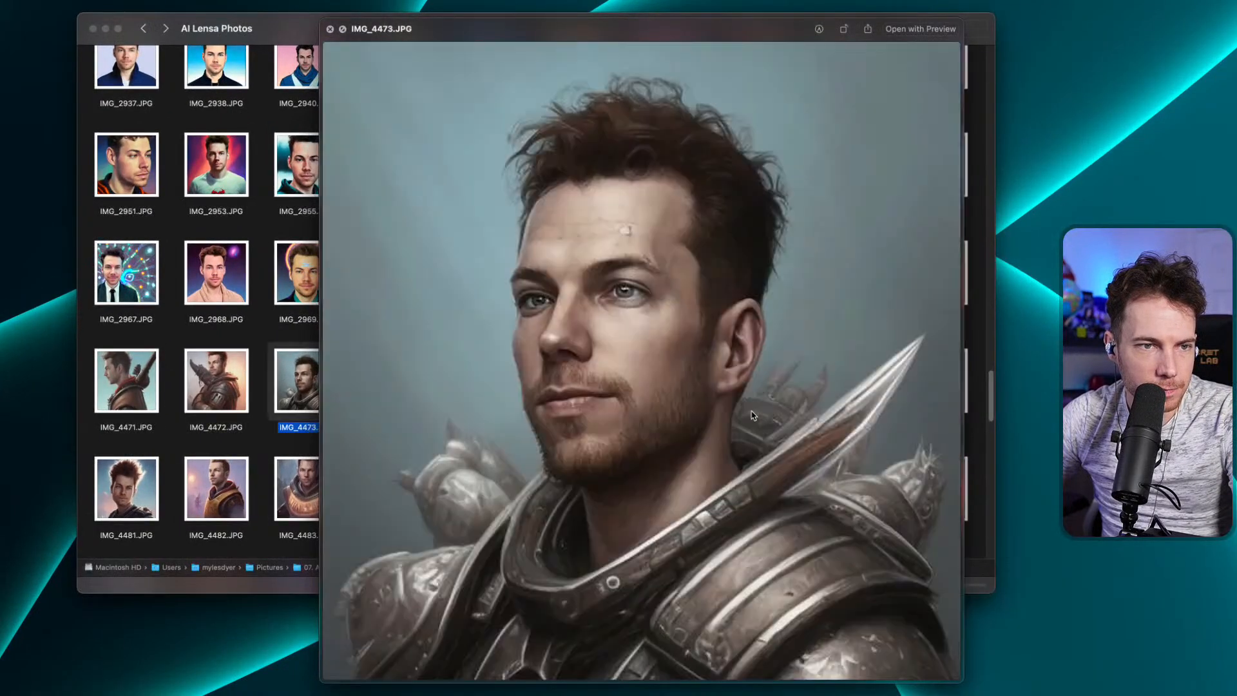
pyautogui.press('space')
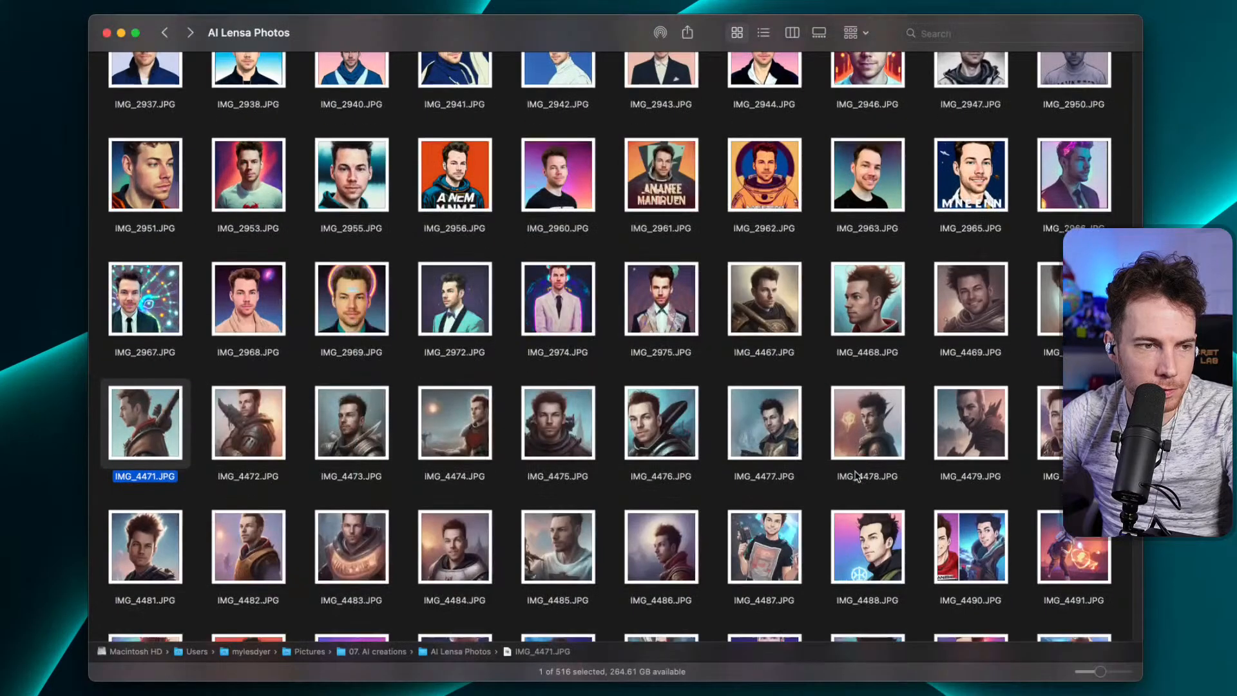
# Preview the comic-style portraits IMG_4502, IMG_4497 and IMG_4498 and close the preview.
pyautogui.scroll(-2, 741, 444)
pyautogui.click(728, 441)
pyautogui.press('space')
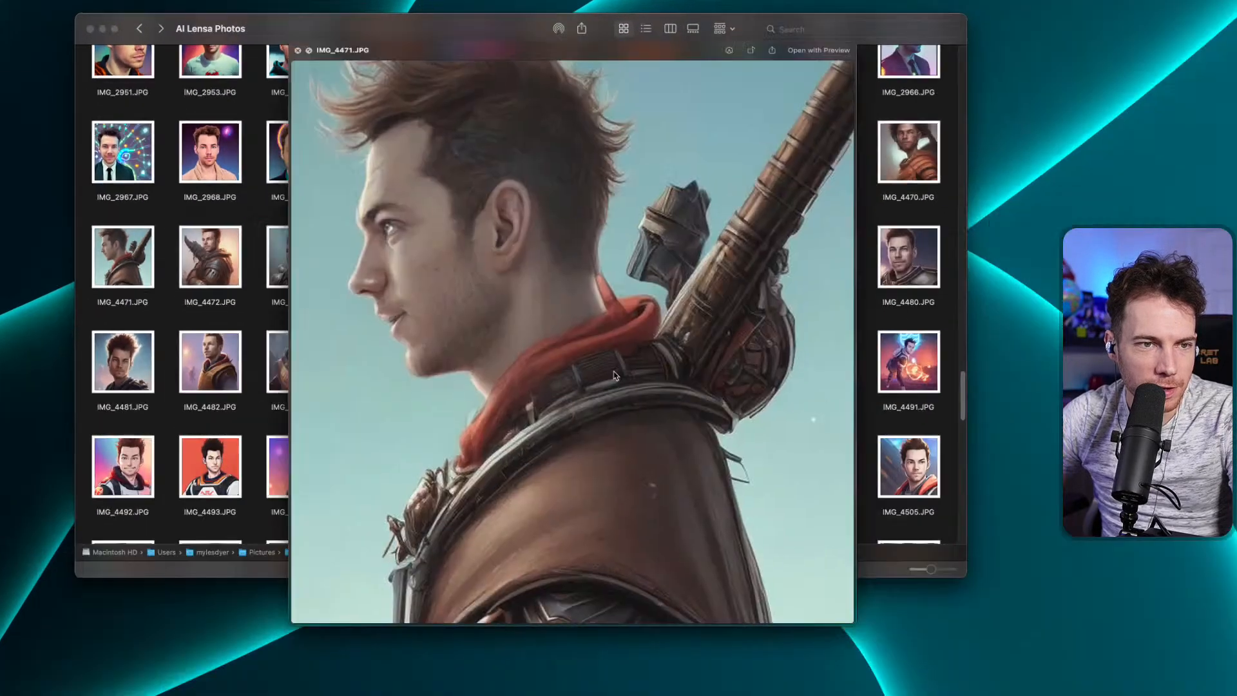
pyautogui.press('Down')
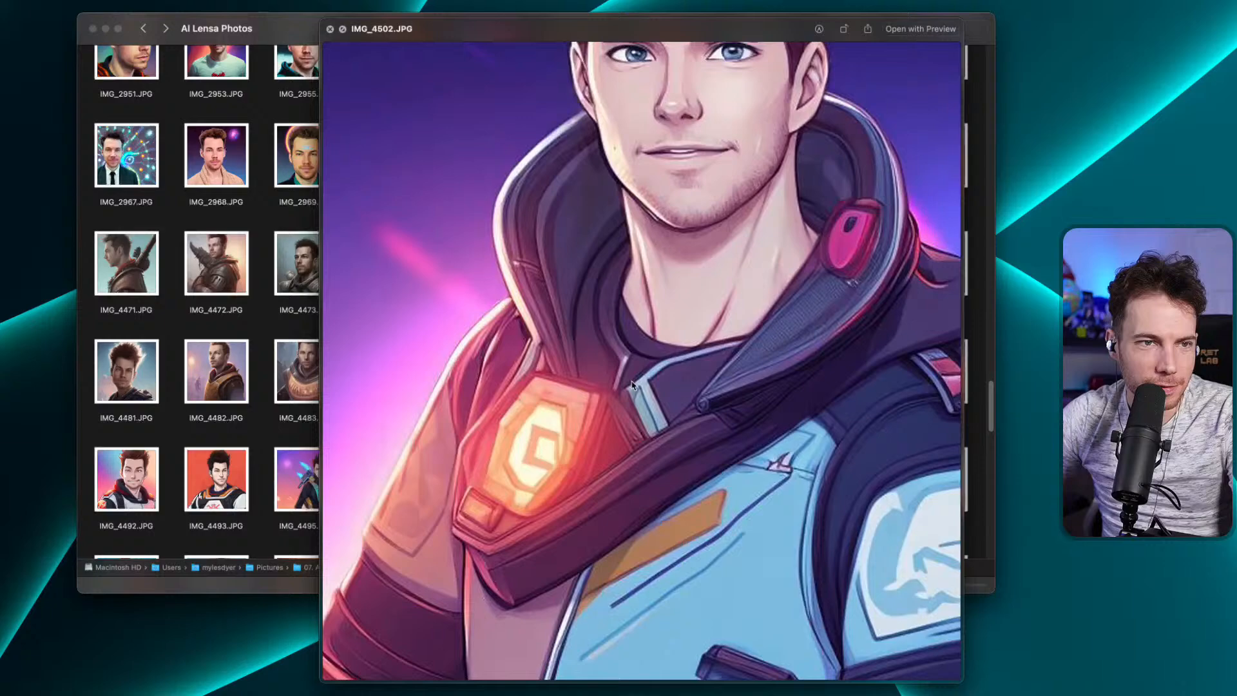
pyautogui.press('Left')
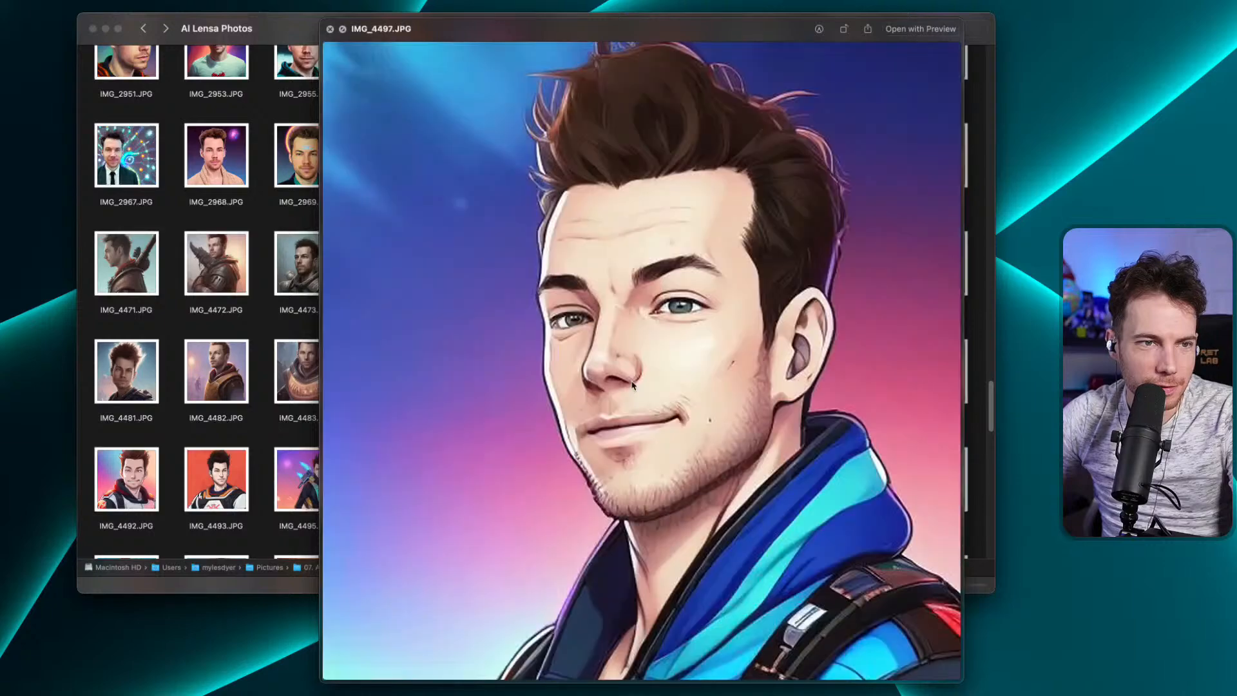
pyautogui.press('Left')
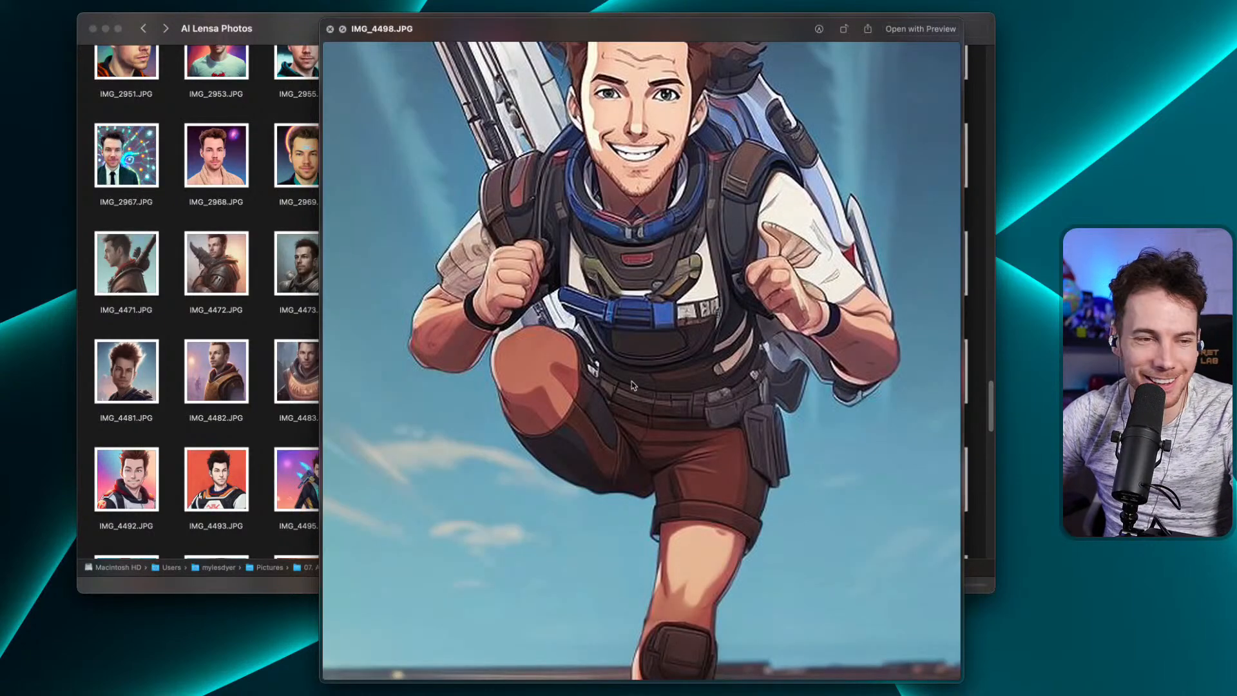
pyautogui.press('space')
# Preview the portraits IMG_4511, IMG_4512 and IMG_4508 in the row below and close the preview.
pyautogui.scroll(-2, 490, 367)
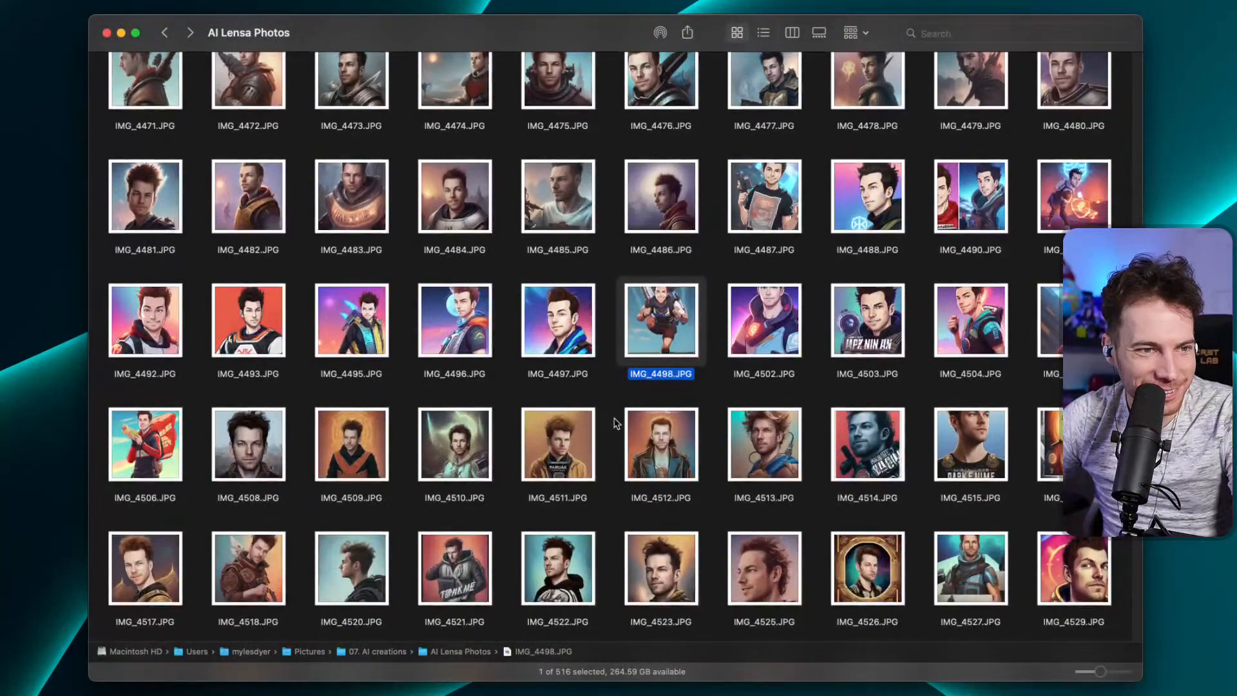
pyautogui.click(577, 436)
pyautogui.press('space')
pyautogui.press('Right')
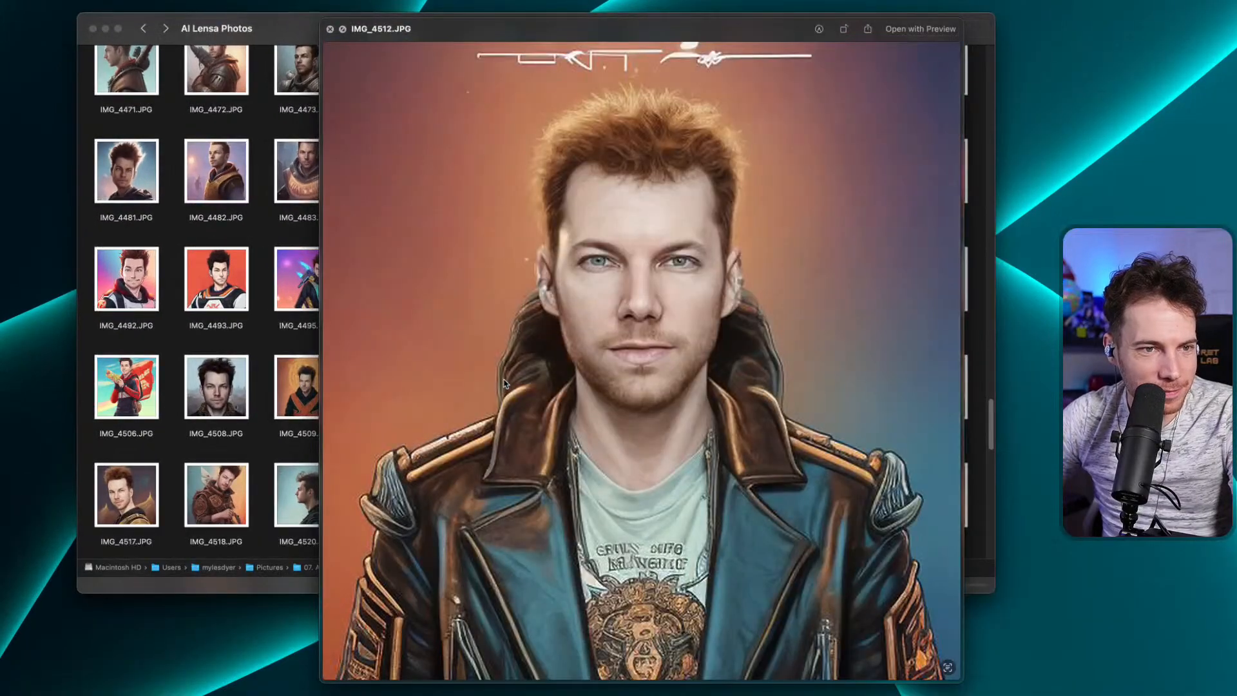
pyautogui.click(198, 387)
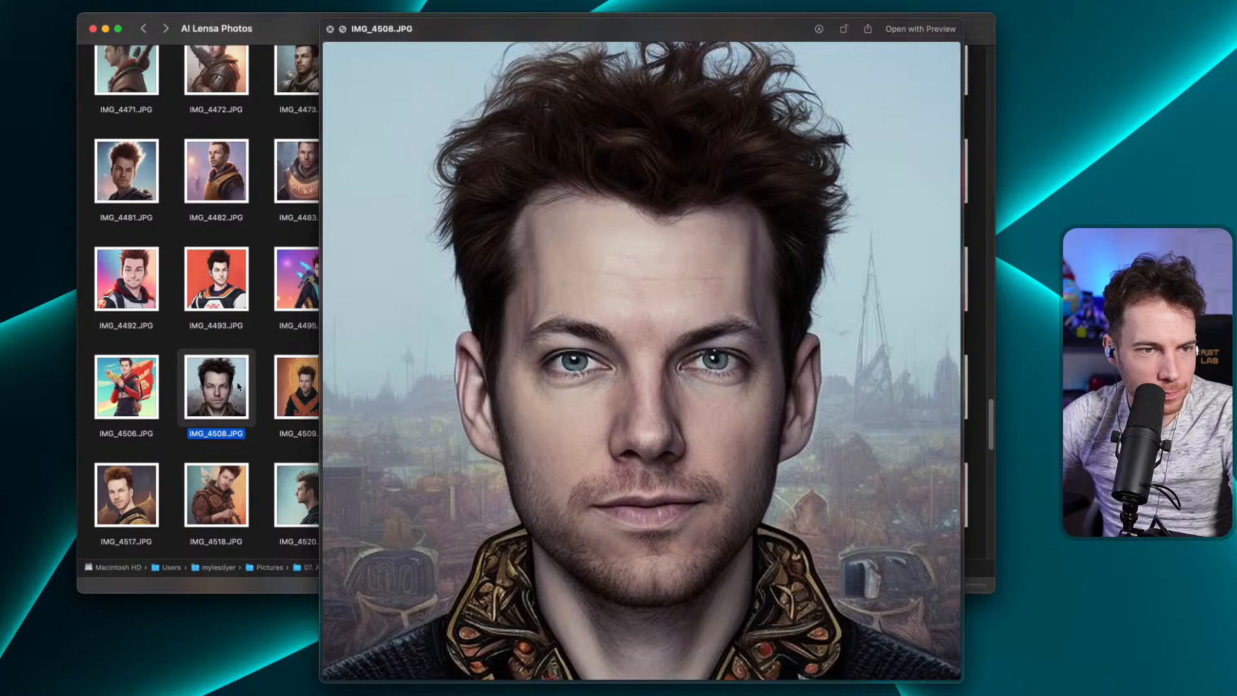
pyautogui.press('space')
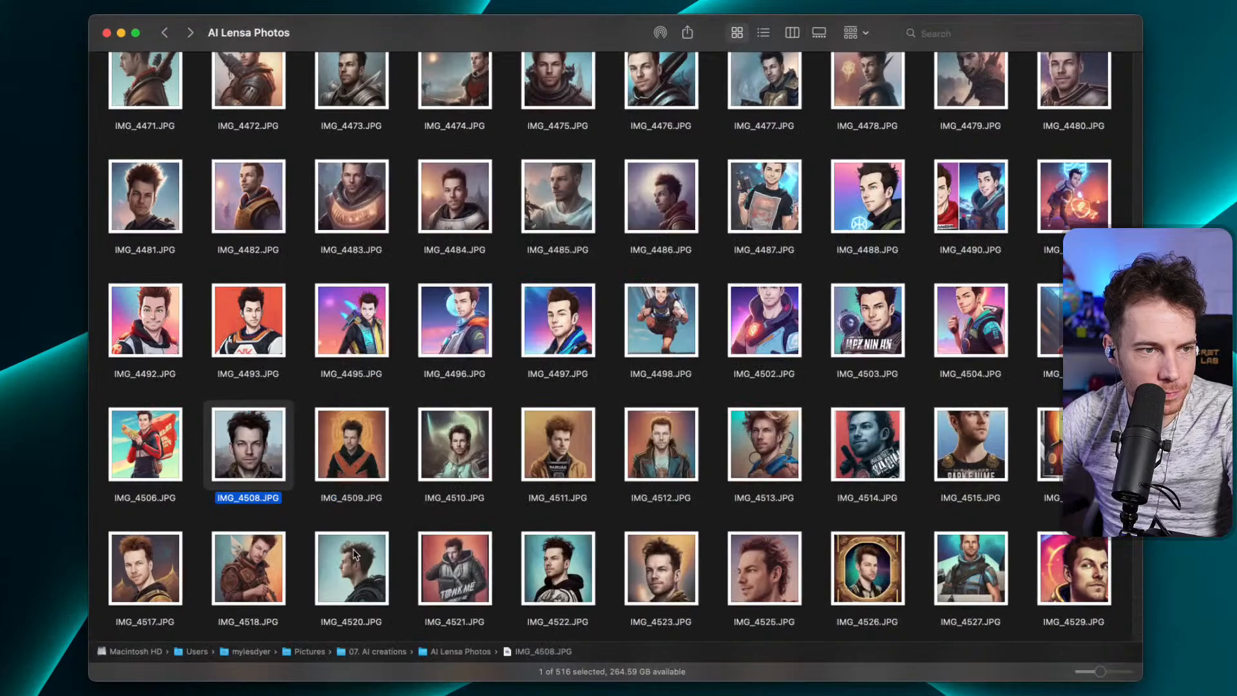
# Preview the portraits IMG_4523 and IMG_4522 and close the preview.
pyautogui.click(660, 571)
pyautogui.press('space')
pyautogui.press('Left')
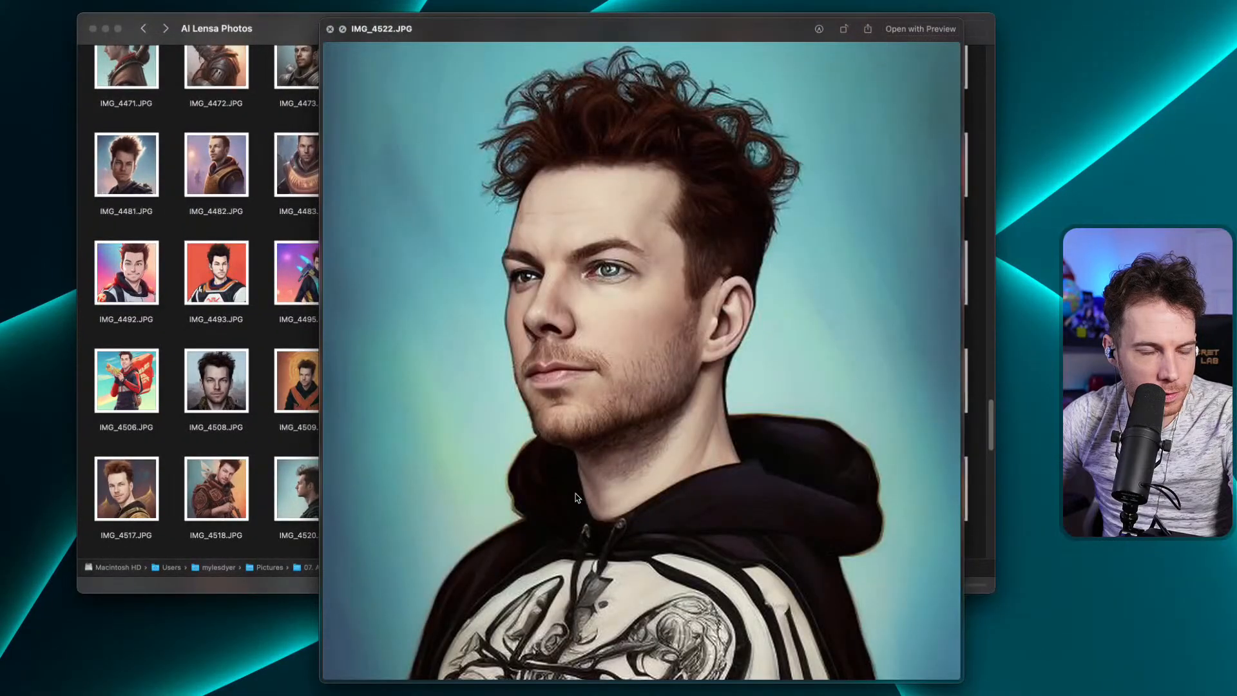
pyautogui.press('Right')
pyautogui.press('space')
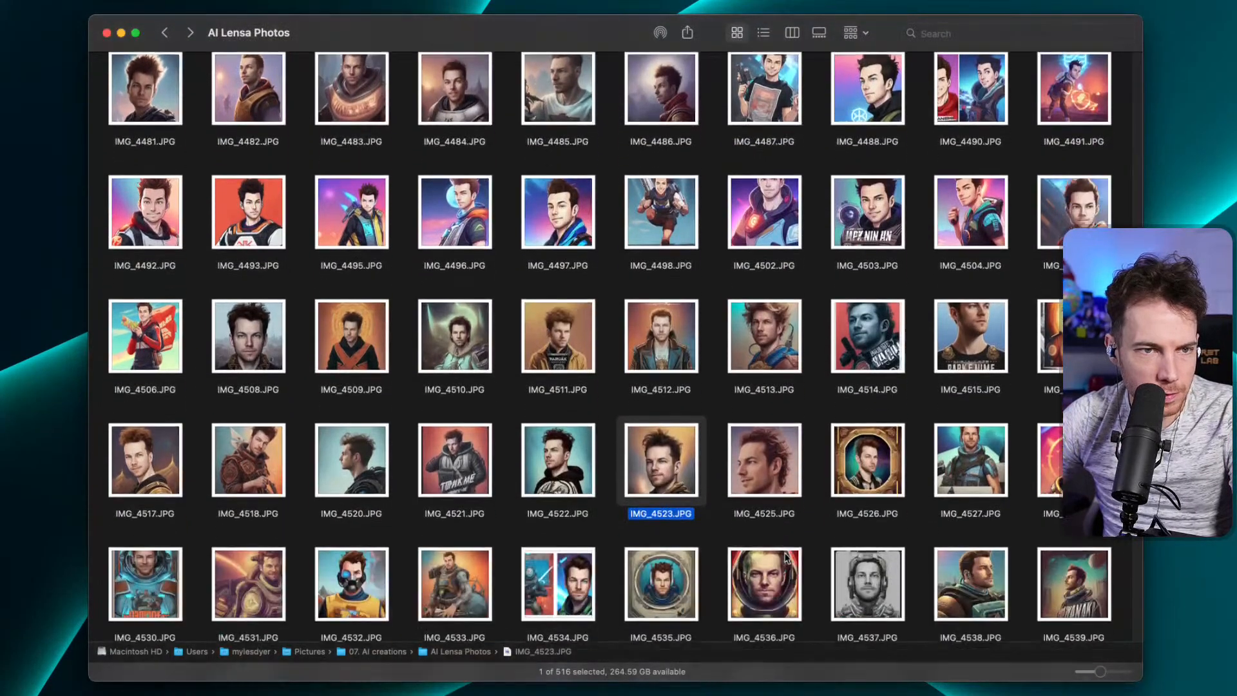
# Look through the thumbnail rows after IMG_4523, preview the portrait IMG_4562 and close the preview.
pyautogui.scroll(-5, 786, 558)
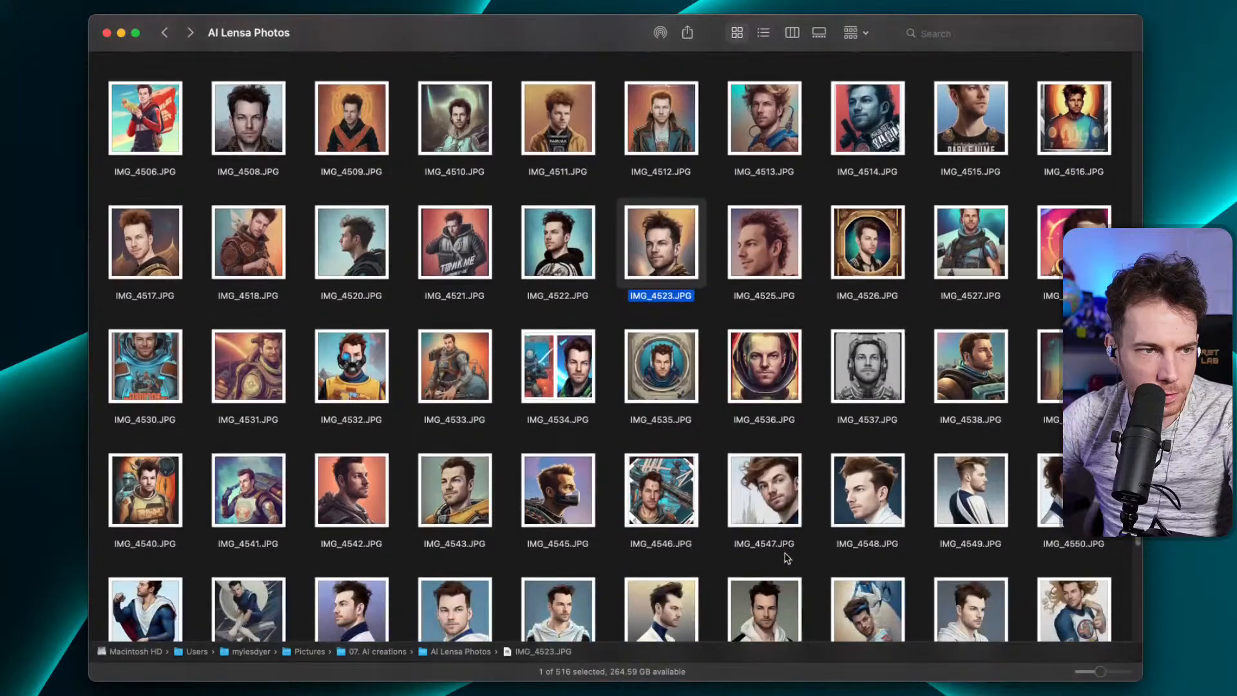
pyautogui.scroll(-4, 826, 525)
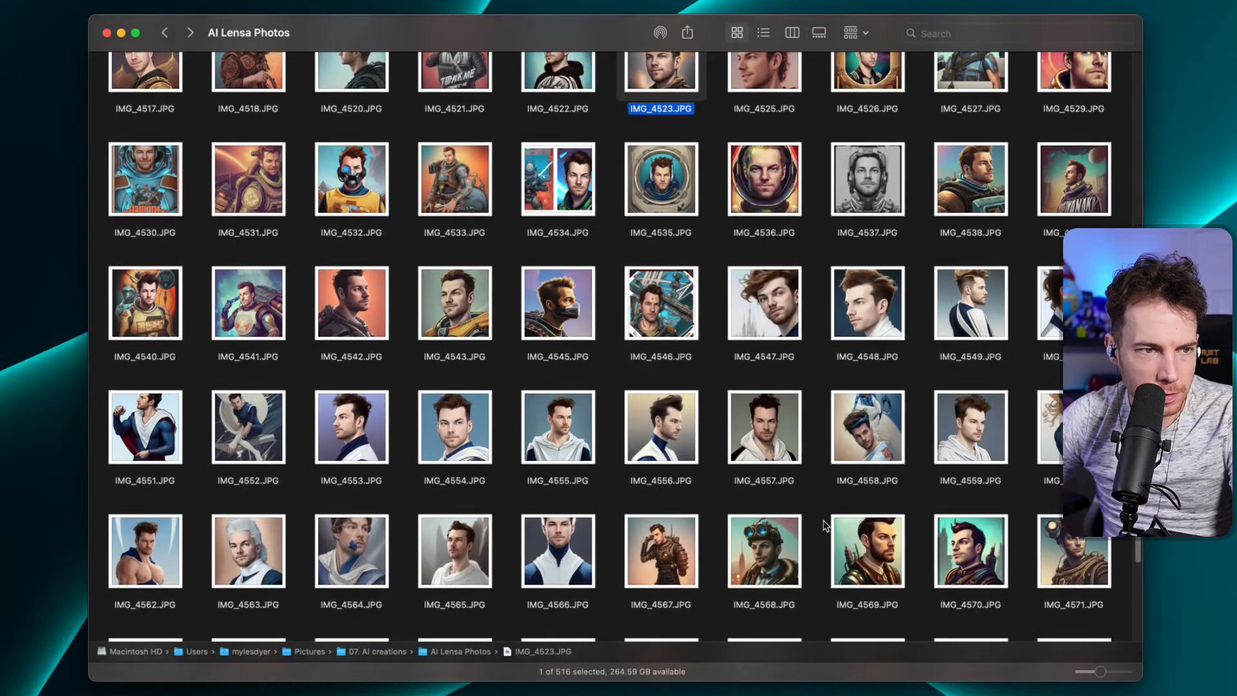
pyautogui.click(161, 538)
pyautogui.press('space')
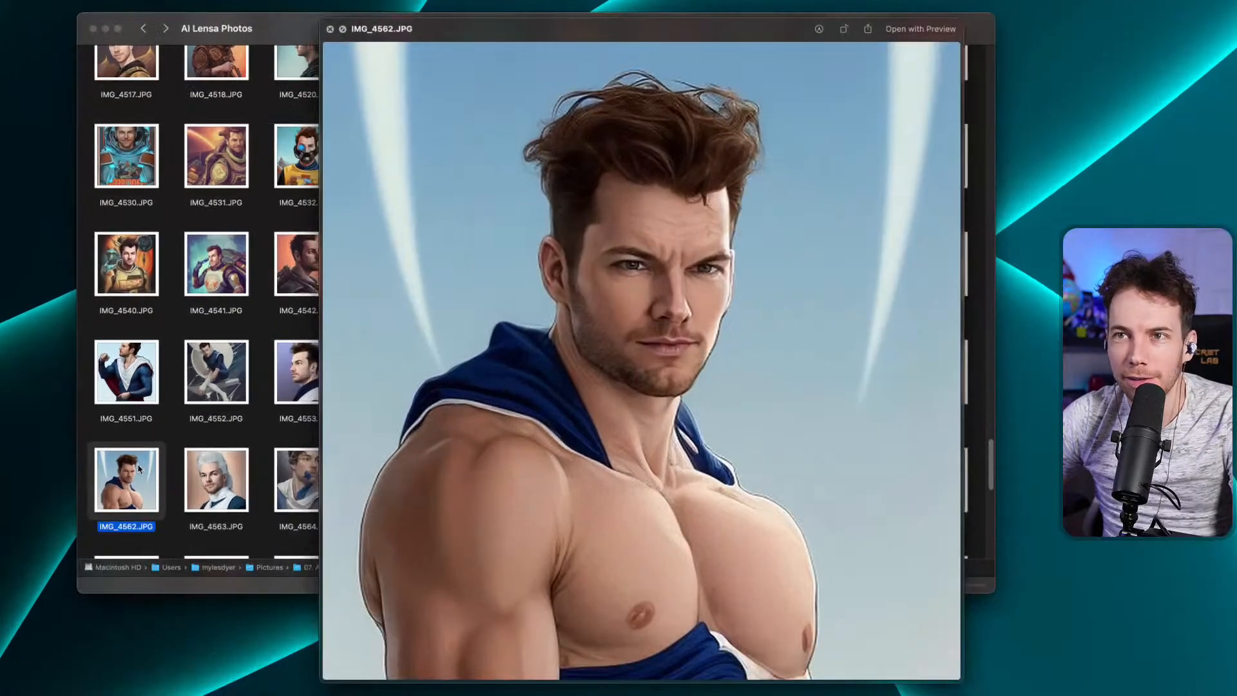
pyautogui.press('space')
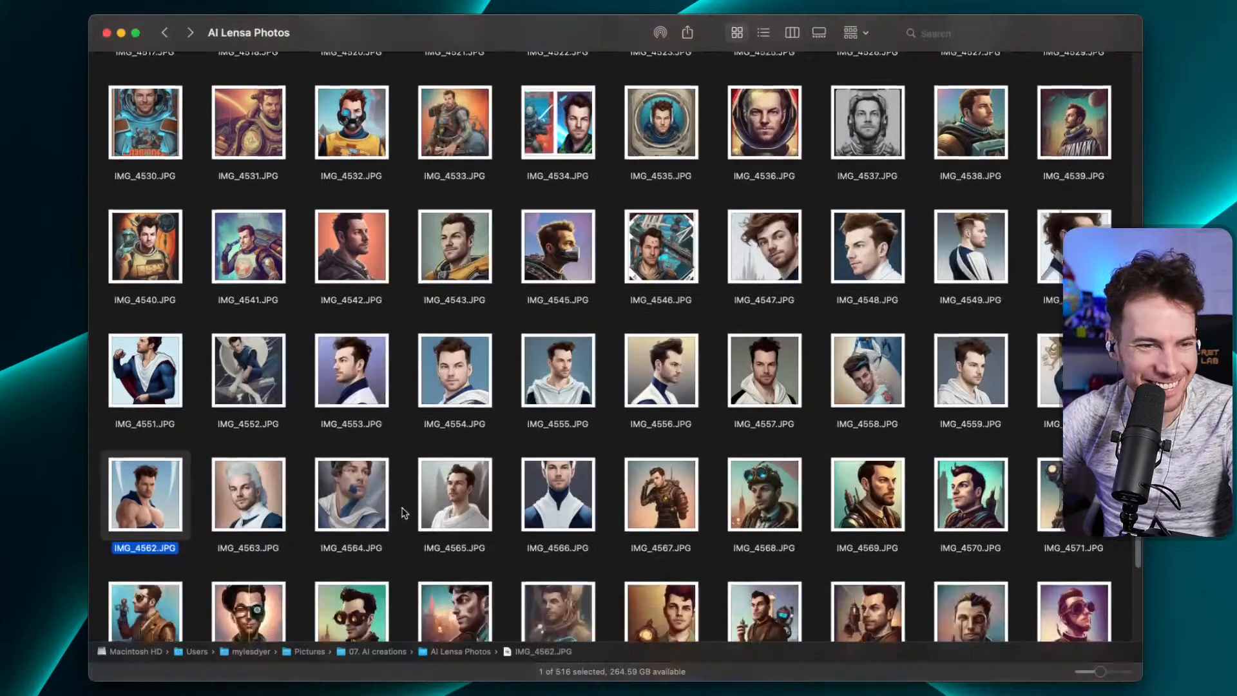
# Preview the steampunk portraits from IMG_4580 back through IMG_4576 and close the preview.
pyautogui.scroll(-2, 386, 445)
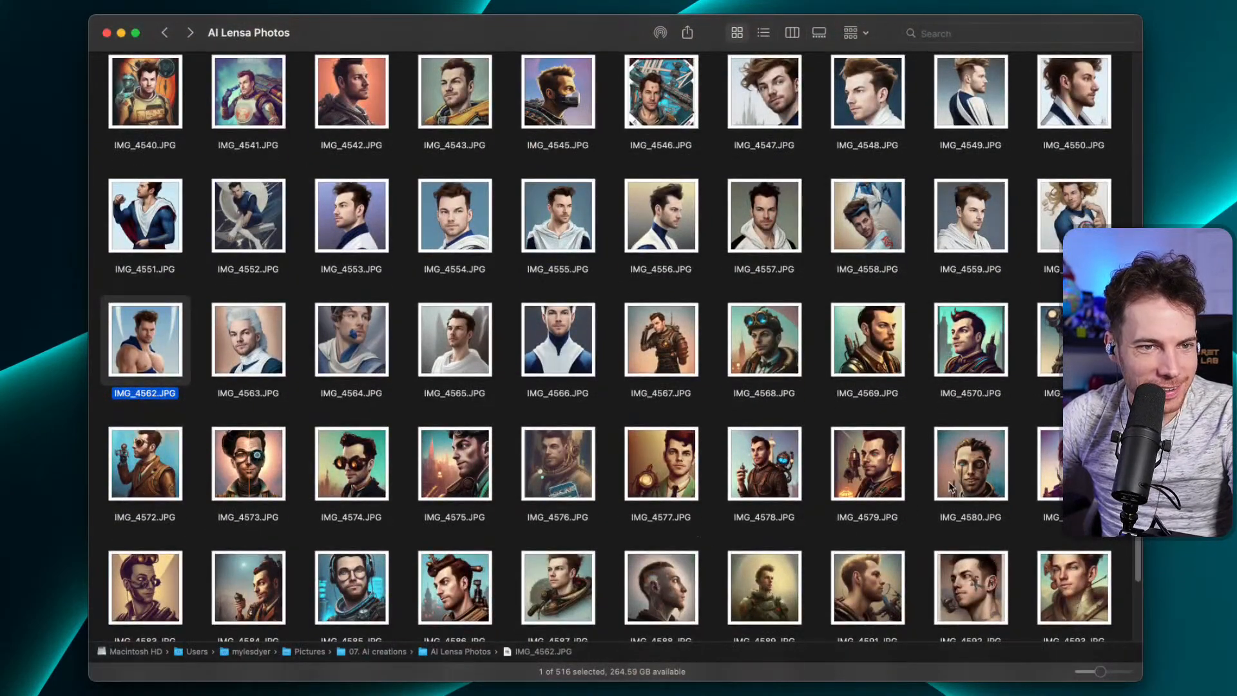
pyautogui.click(953, 488)
pyautogui.press('space')
pyautogui.press('Left')
pyautogui.press('Left')
pyautogui.press('Left')
pyautogui.press('Left')
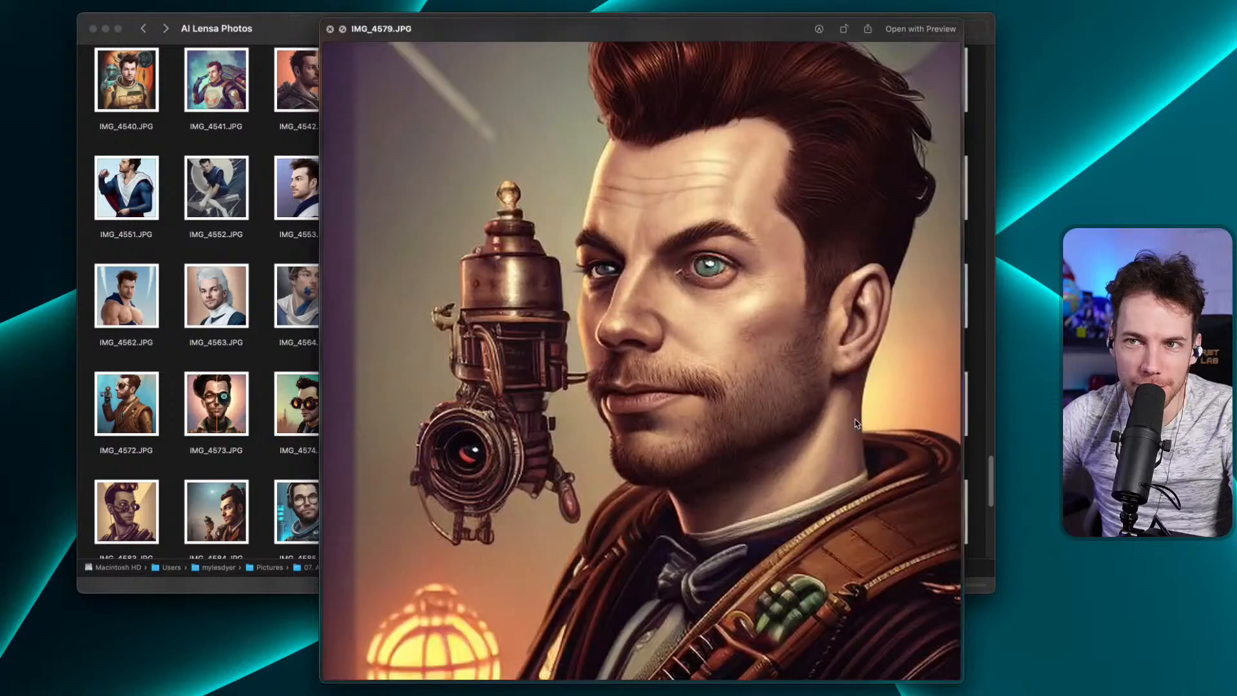
pyautogui.press('space')
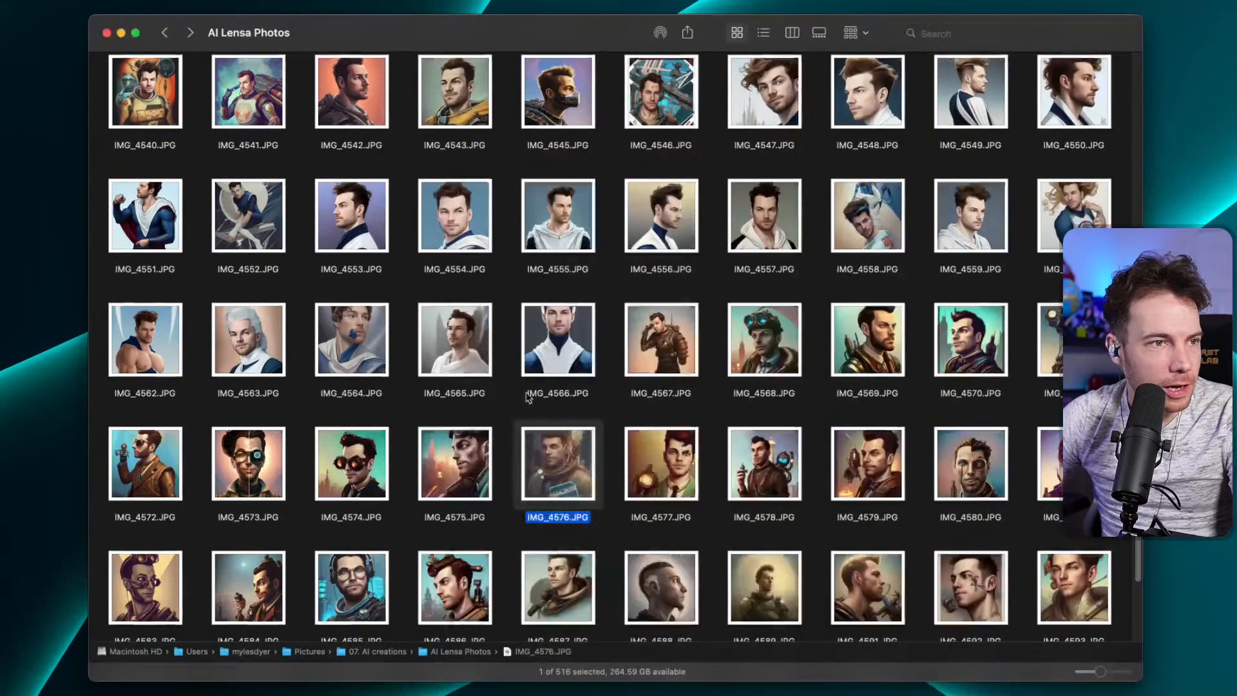
# Go back to the portrait IMG_4508, select it and preview it again, then close the preview.
pyautogui.scroll(10, 296, 246)
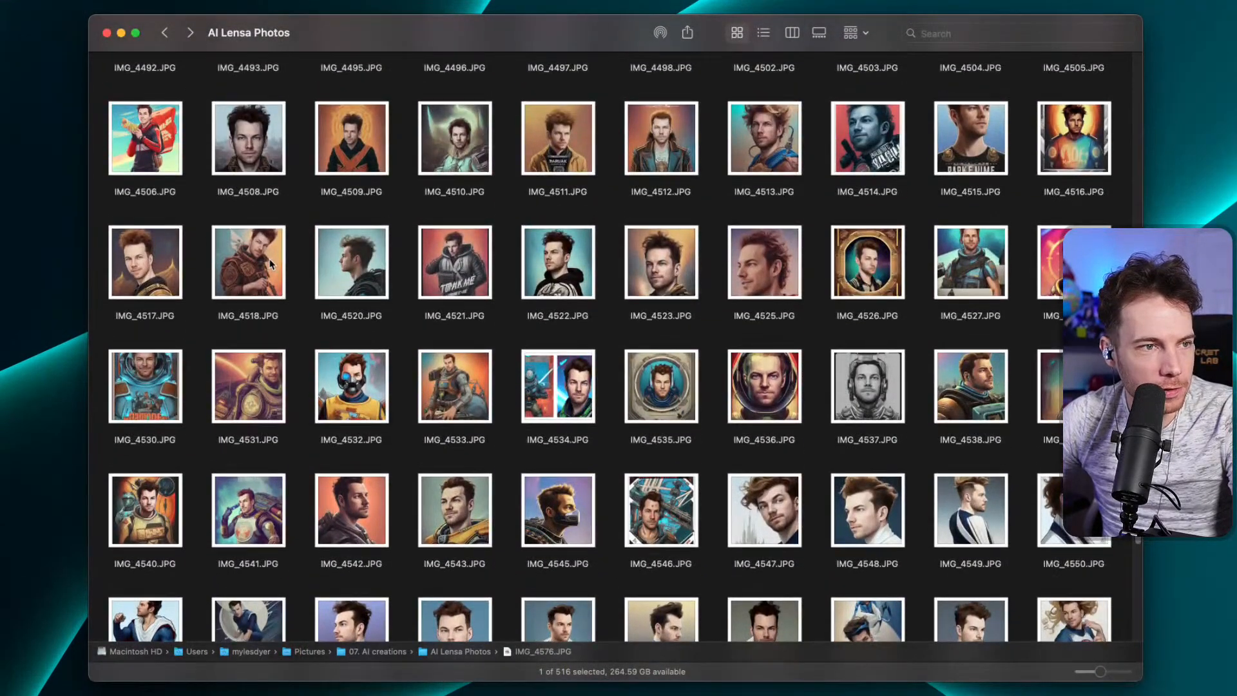
pyautogui.scroll(3, 271, 265)
pyautogui.click(143, 399)
pyautogui.click(351, 290)
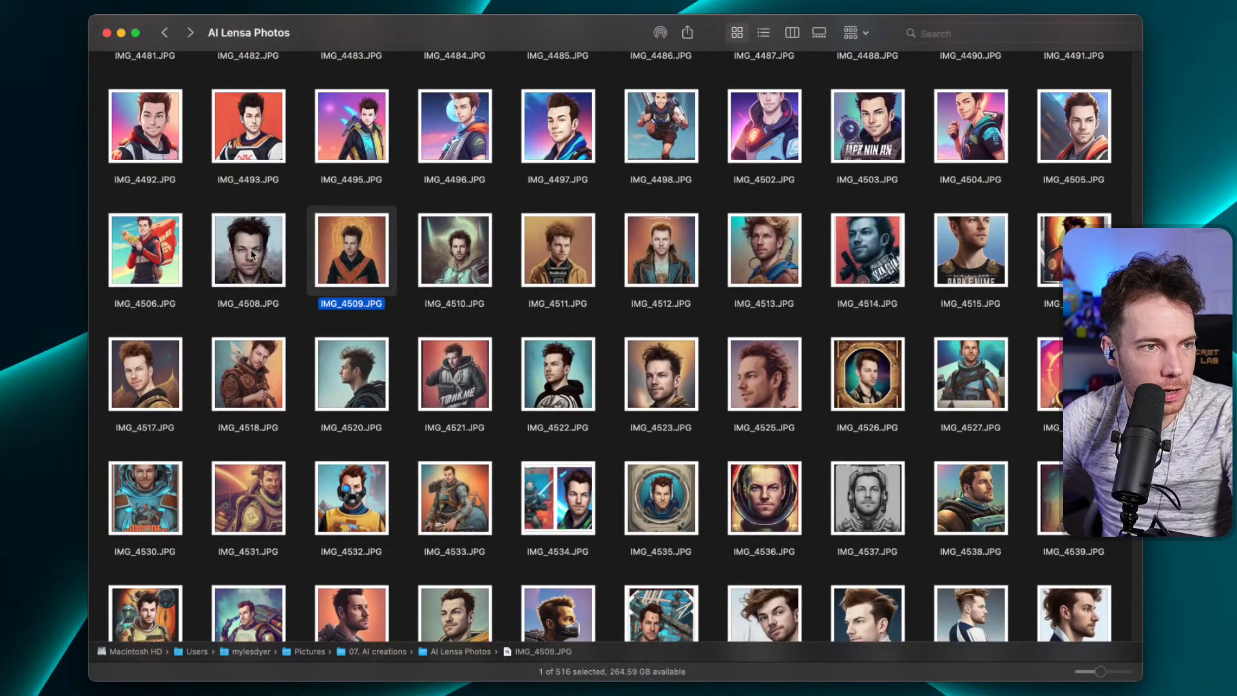
pyautogui.click(251, 255)
pyautogui.press('space')
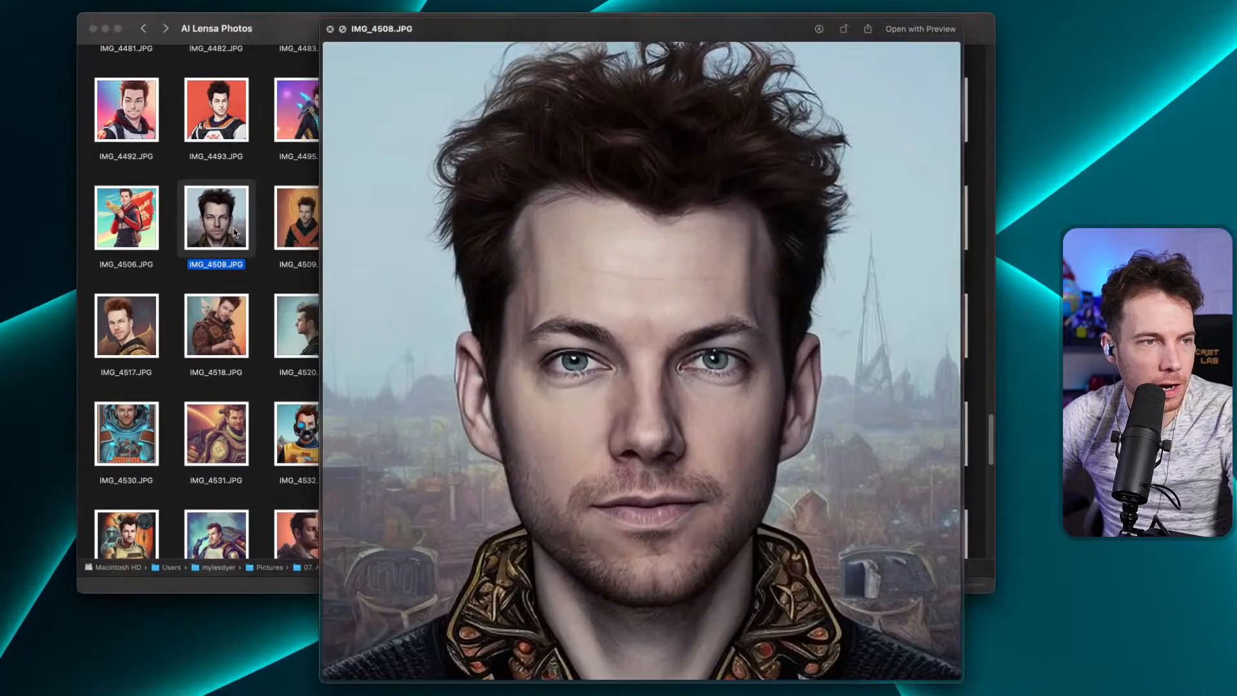
pyautogui.scroll(-2, 235, 233)
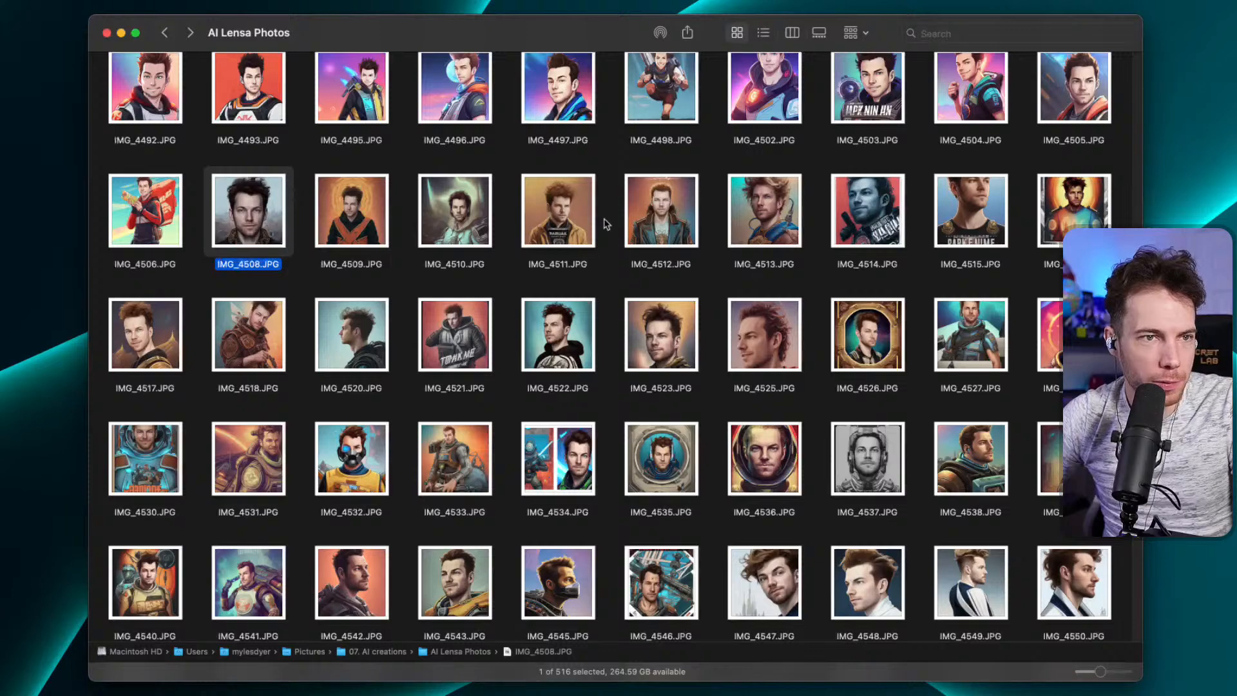
# Switch to Canva, upload the portrait IMG_4508 and add it to the Resident Evil 4 thumbnail on page 102.
pyautogui.moveTo(505, 30); pyautogui.dragTo(509, 32)
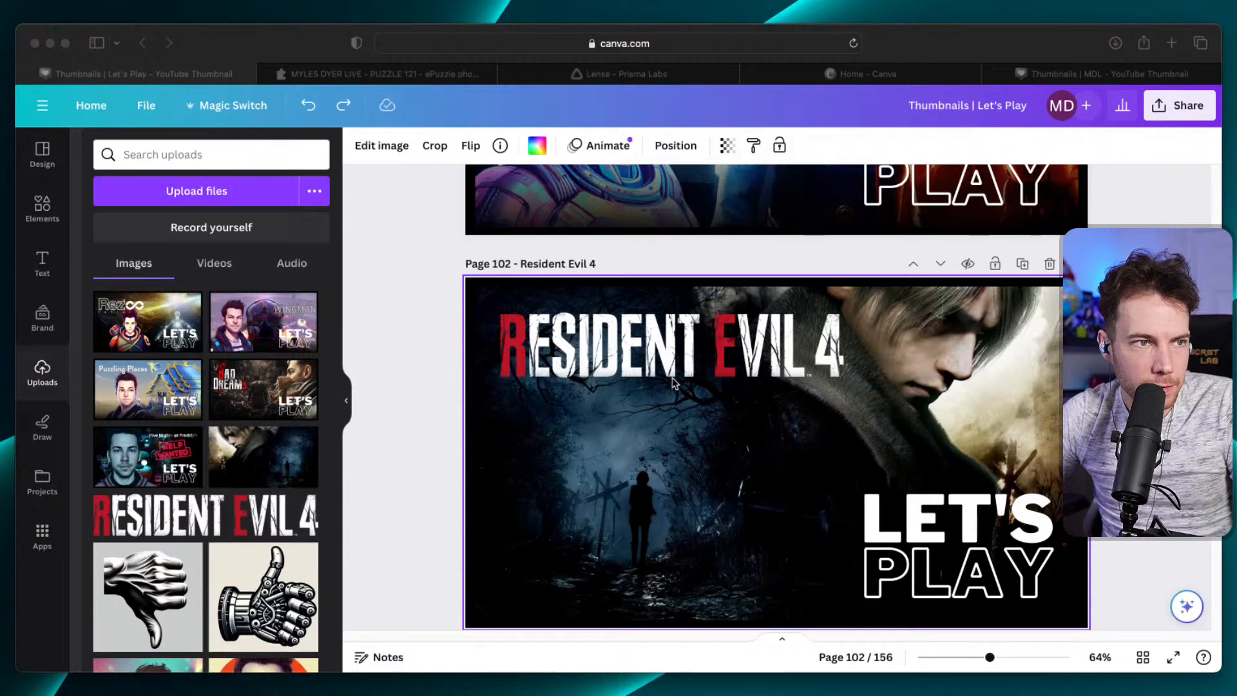
pyautogui.moveTo(674, 384); pyautogui.dragTo(206, 336)
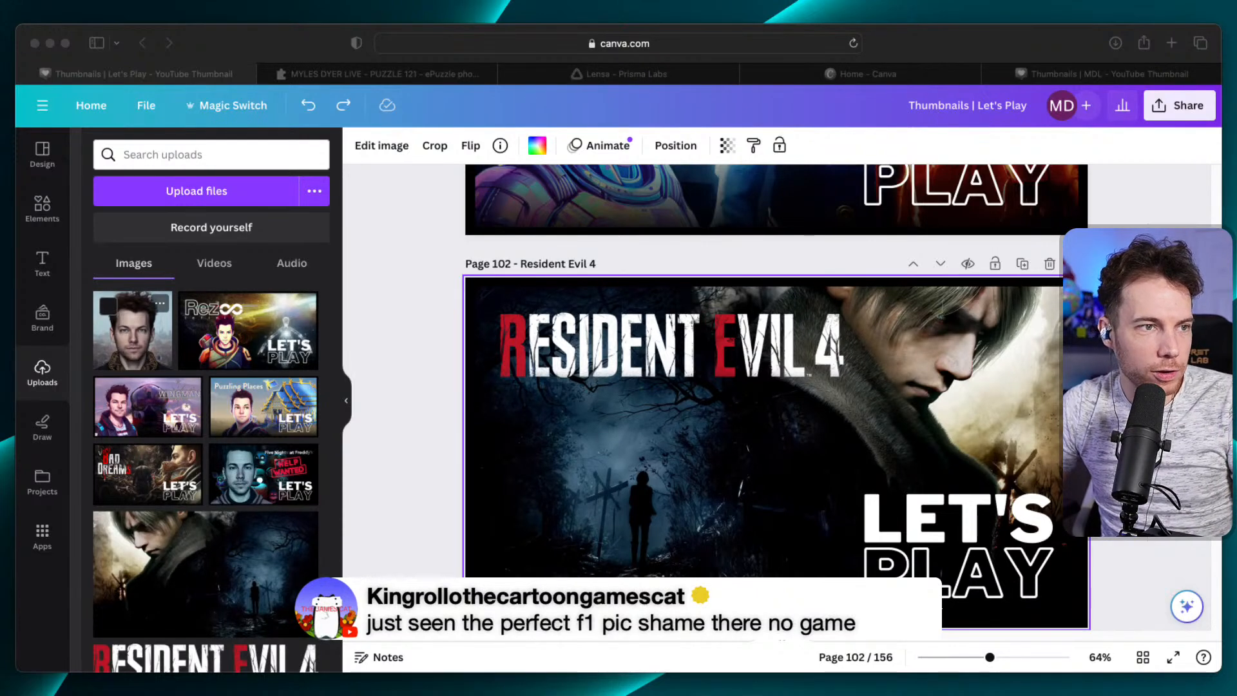
pyautogui.click(134, 346)
pyautogui.click(141, 342)
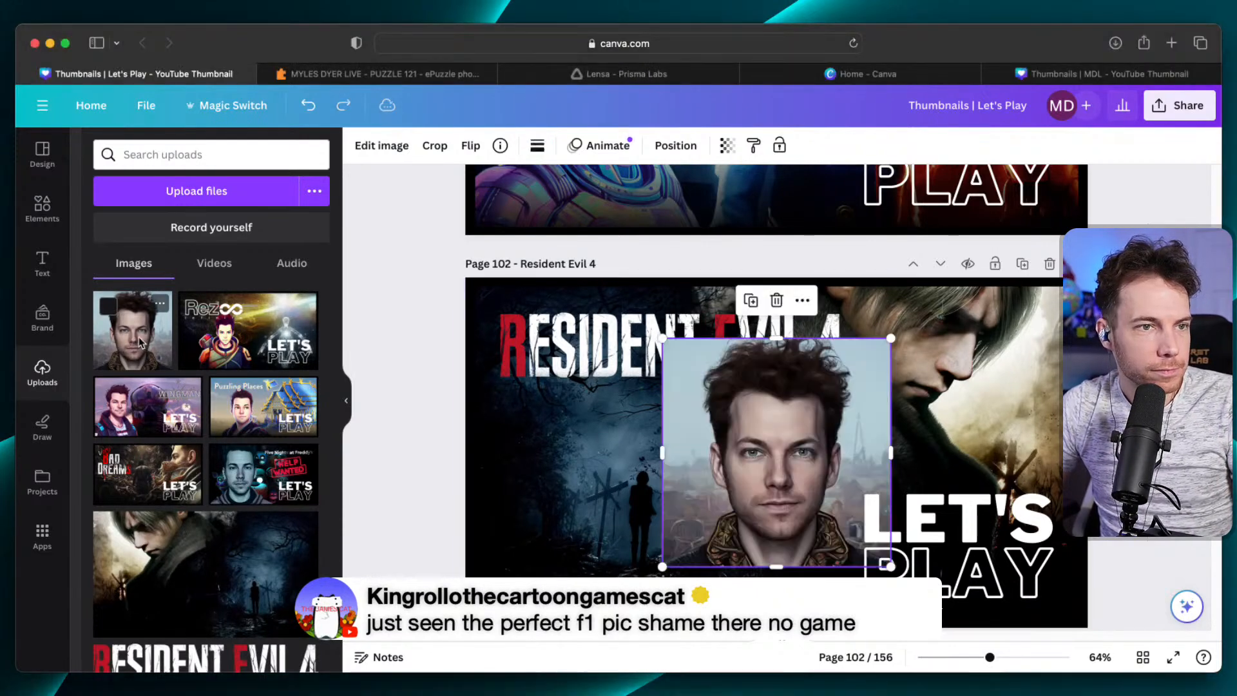
# Enlarge the portrait in the lower-left area of the Resident Evil 4 thumbnail and remove its background.
pyautogui.moveTo(754, 434); pyautogui.dragTo(614, 498)
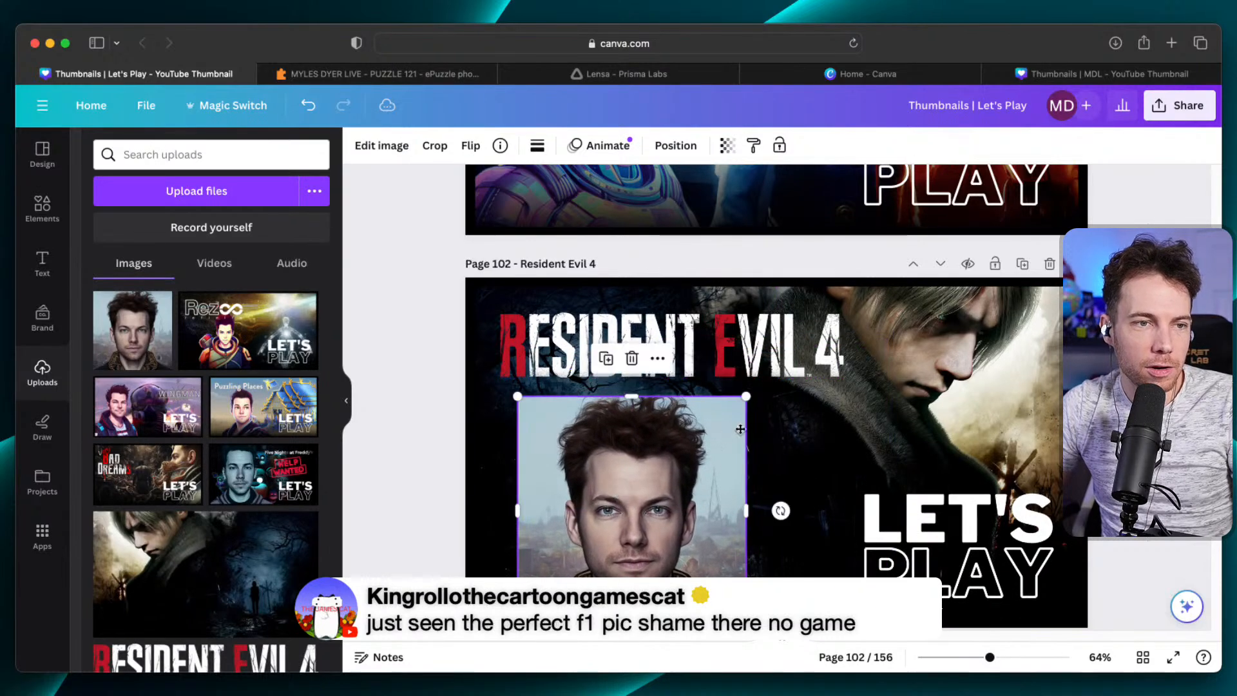
pyautogui.moveTo(745, 396); pyautogui.dragTo(826, 317)
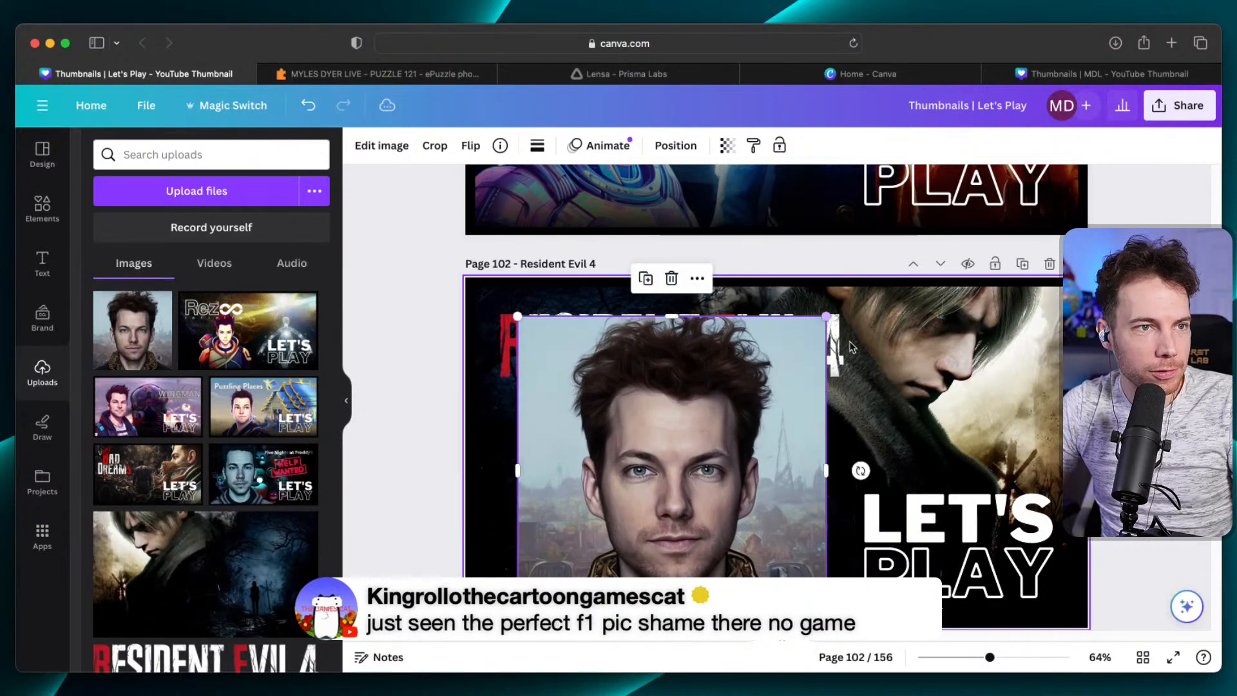
pyautogui.click(373, 152)
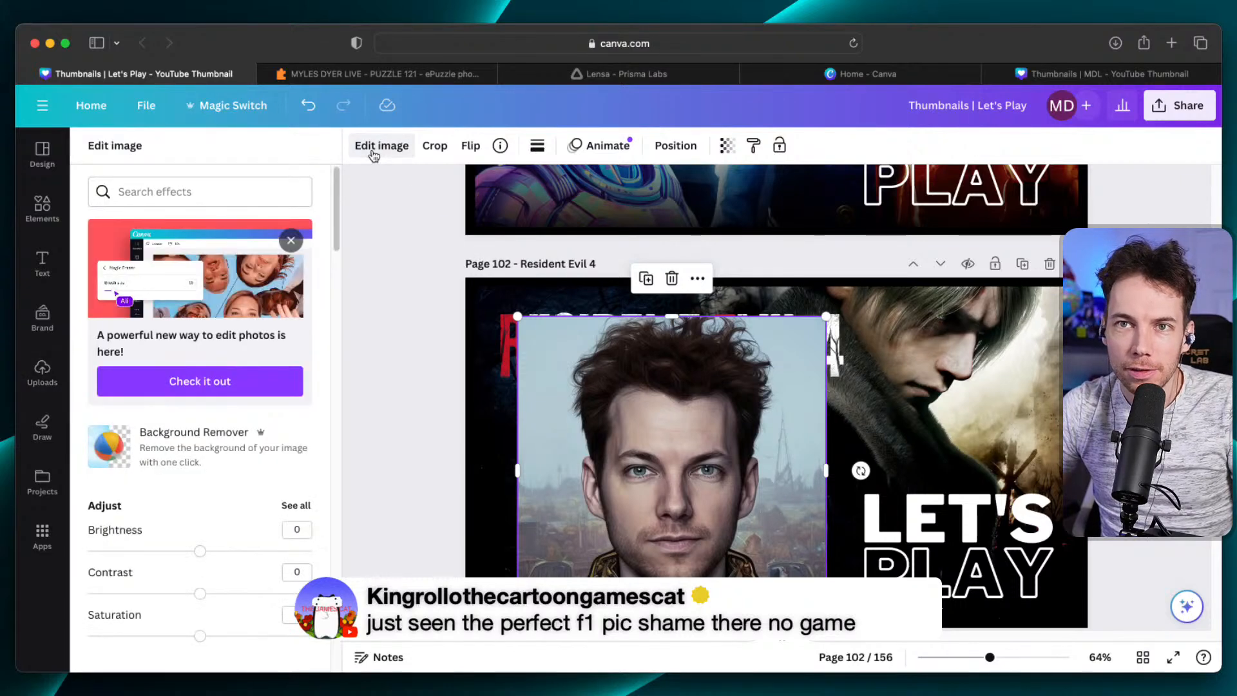
pyautogui.click(187, 452)
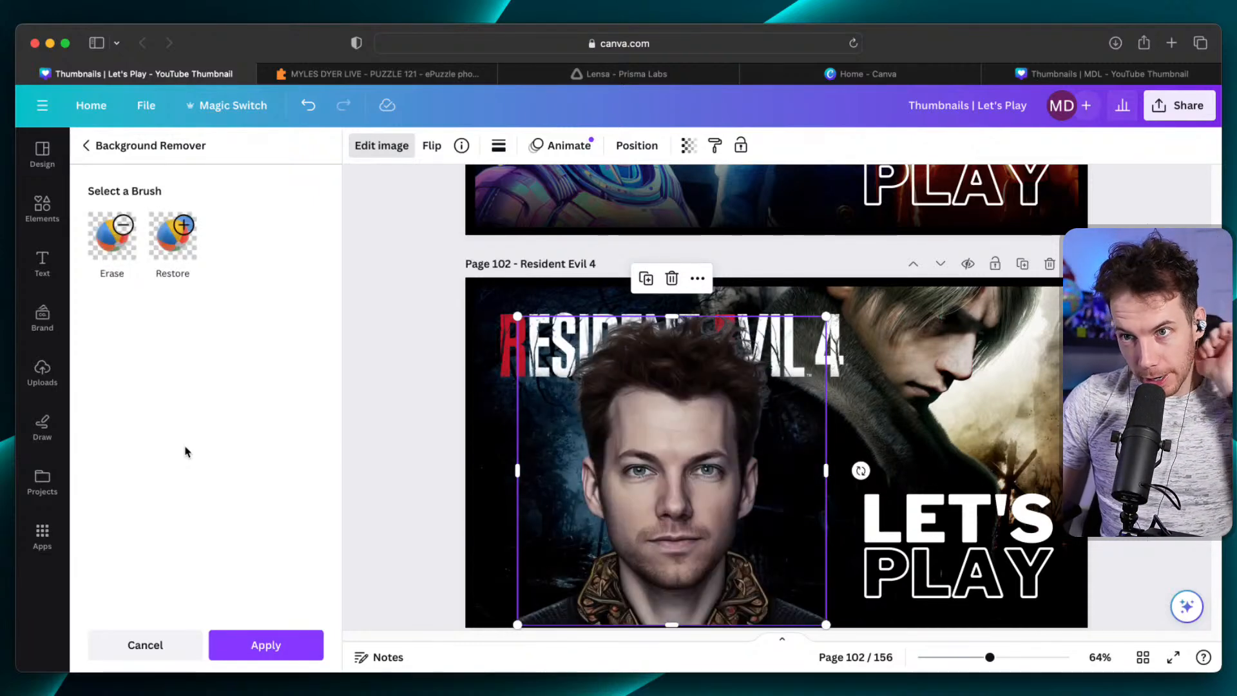
# Examine the portrait's cut-out edges around the hair, ears and collar in the Background Remover's erase mode.
pyautogui.click(114, 238)
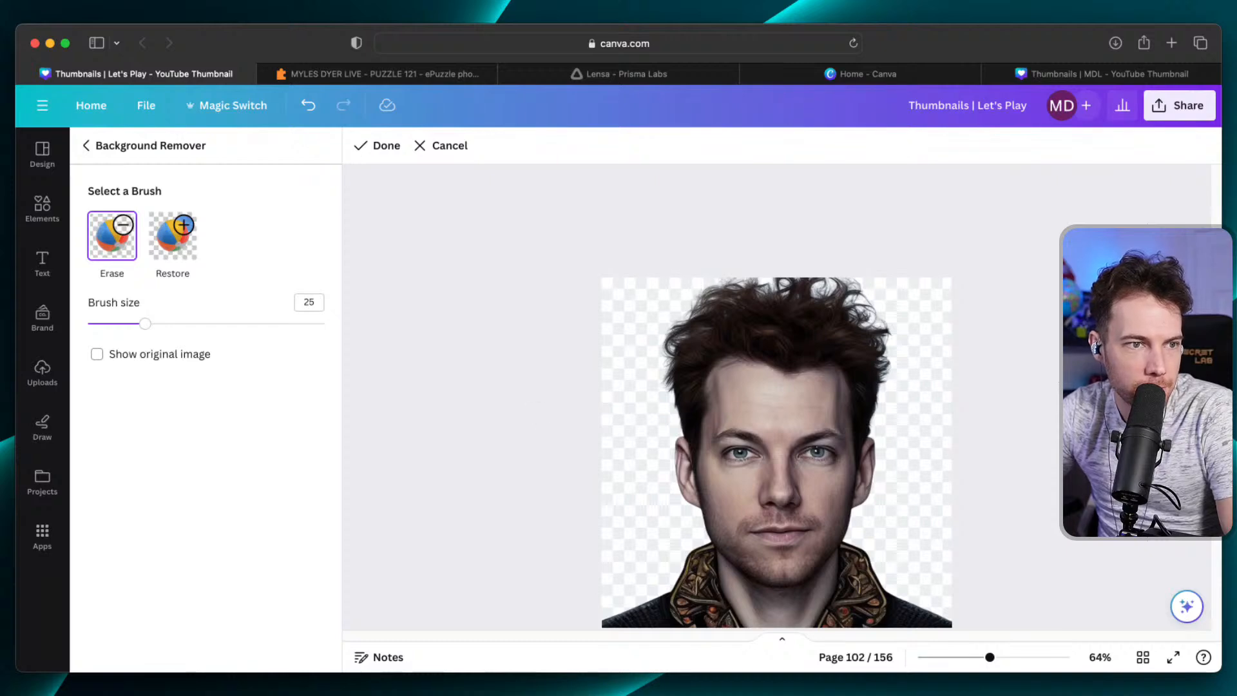
pyautogui.moveTo(990, 657); pyautogui.dragTo(1036, 658)
pyautogui.scroll(-5, 950, 475)
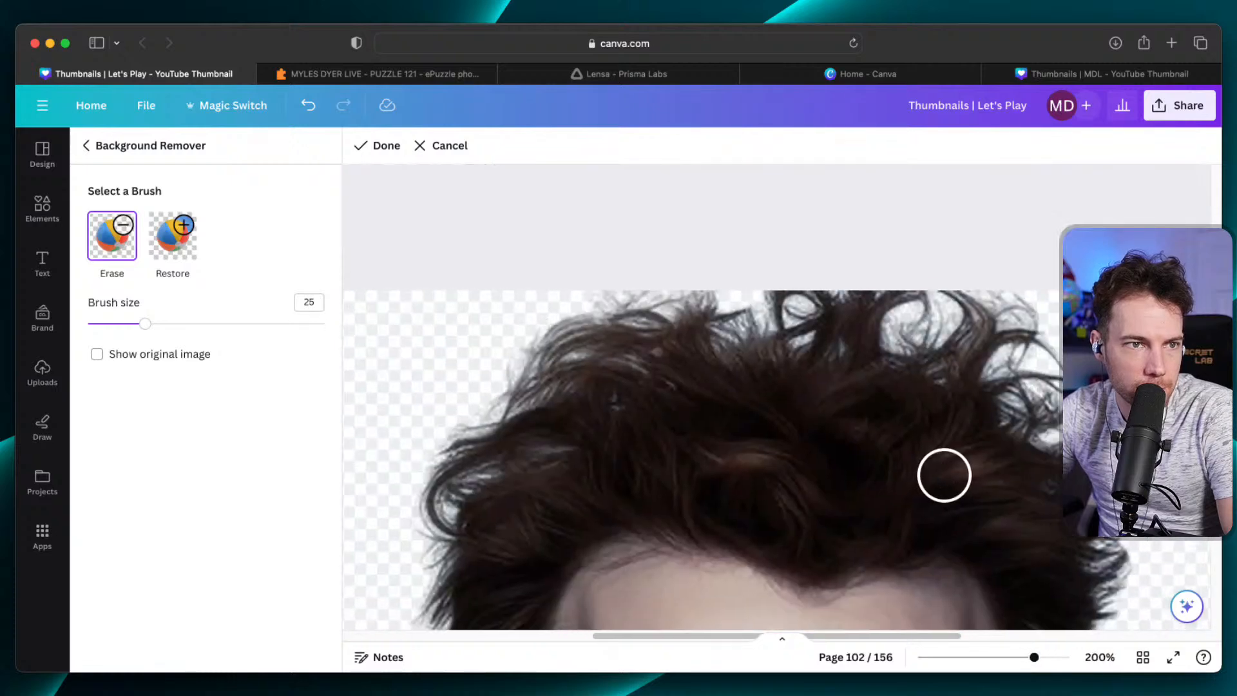
pyautogui.scroll(-15, 693, 220)
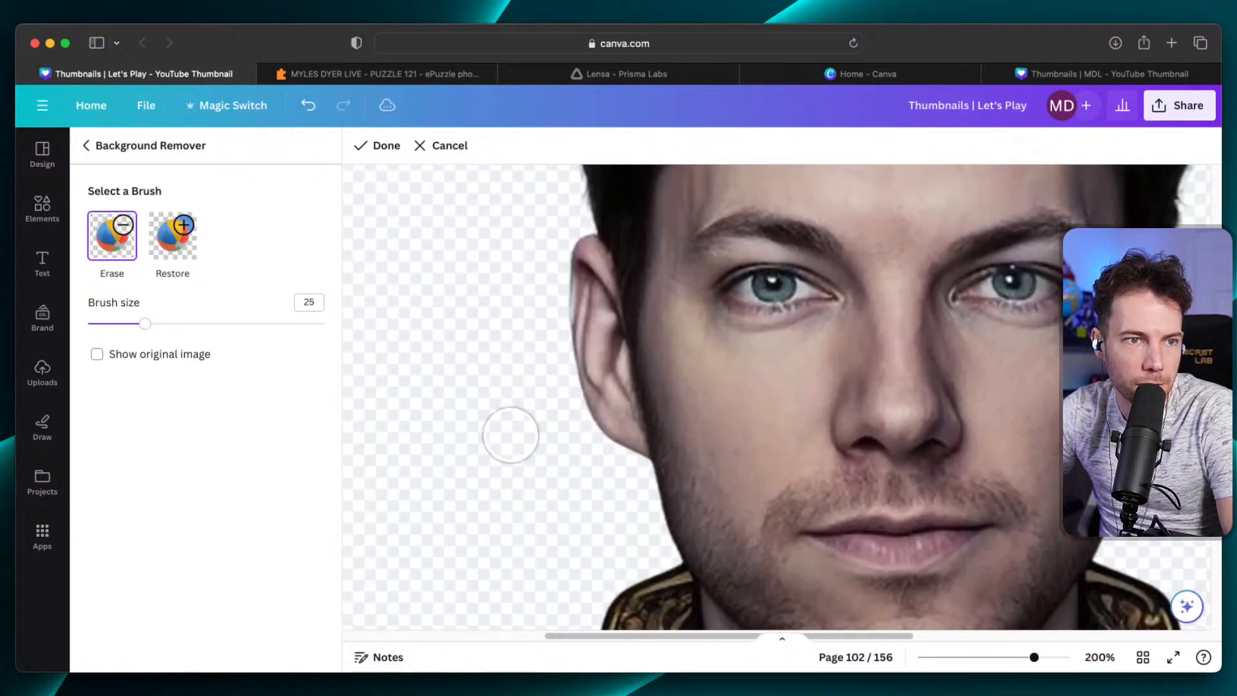
pyautogui.hscroll(10, 699, 458)
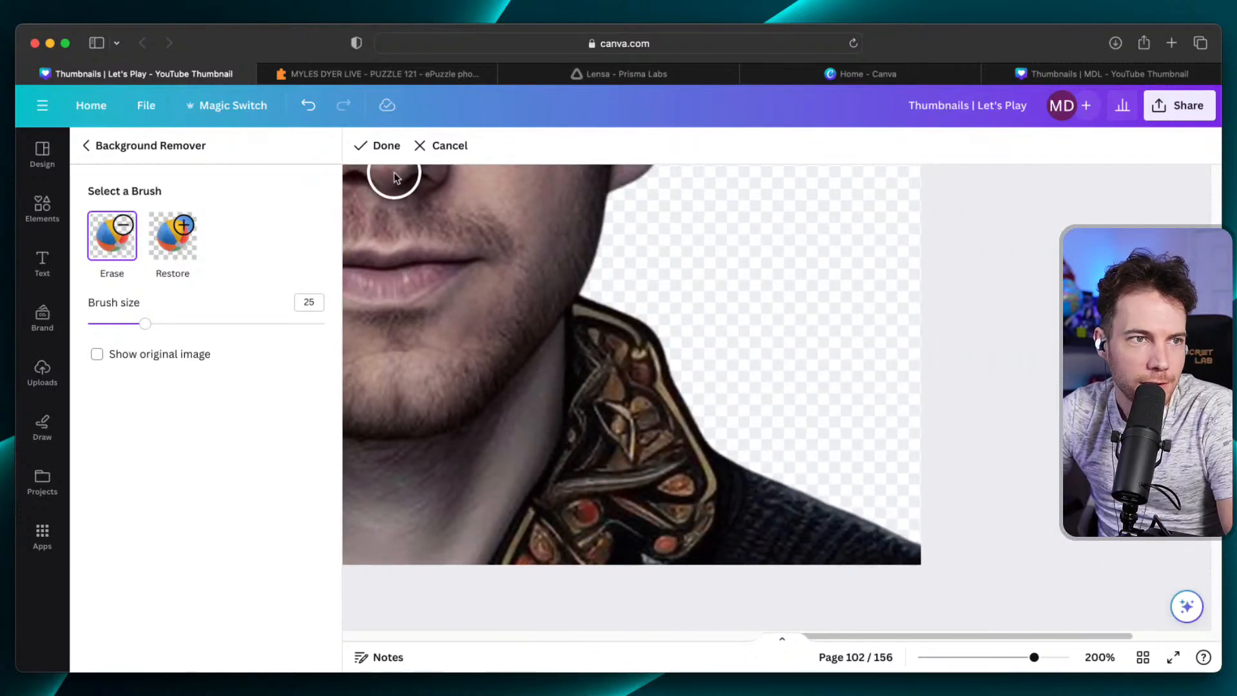
pyautogui.click(382, 147)
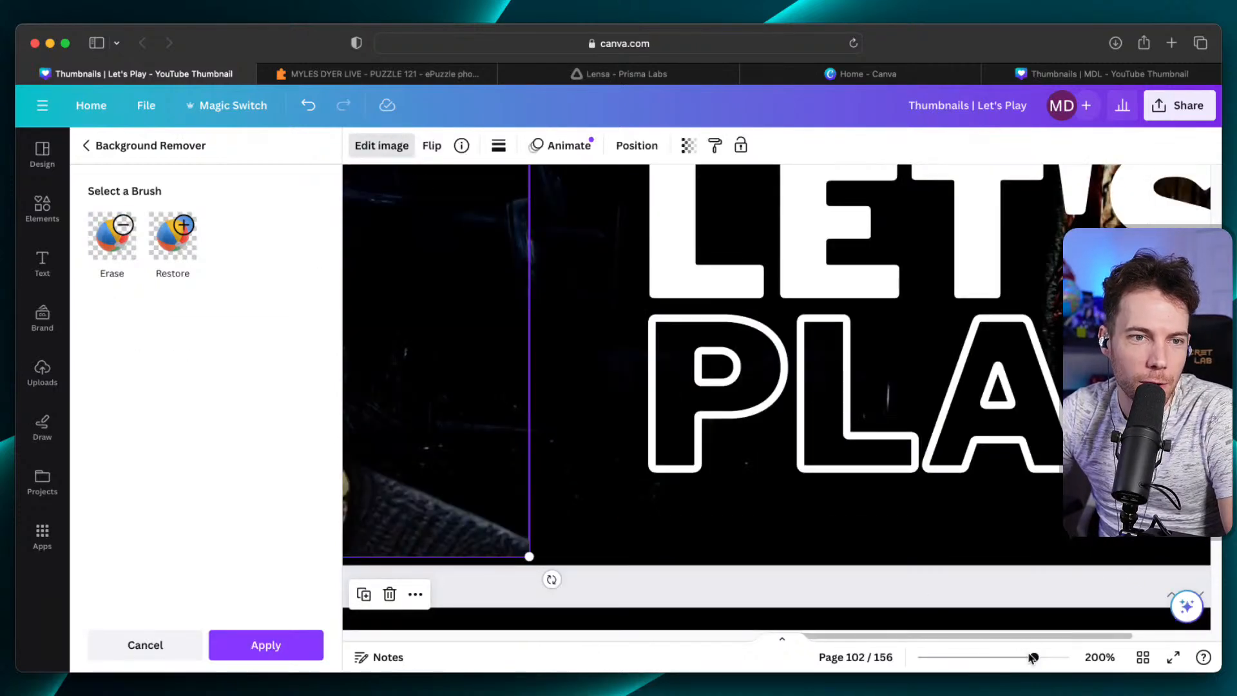
pyautogui.moveTo(1033, 657); pyautogui.dragTo(991, 657)
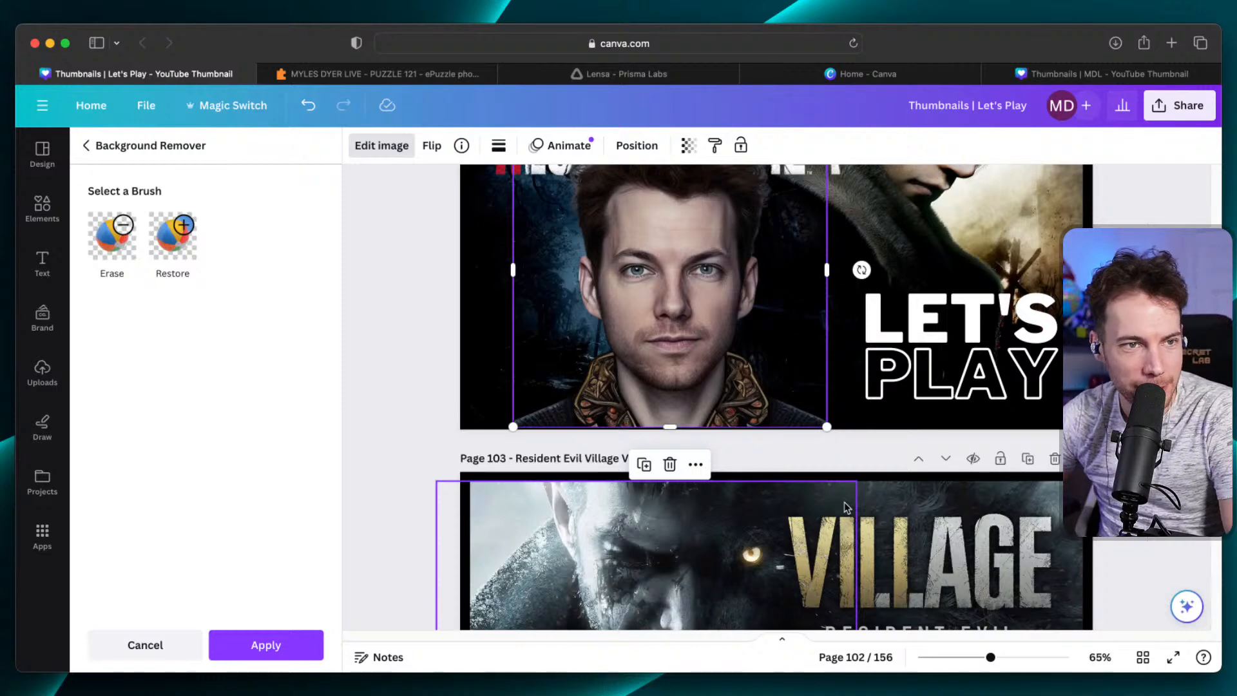
pyautogui.scroll(5, 846, 507)
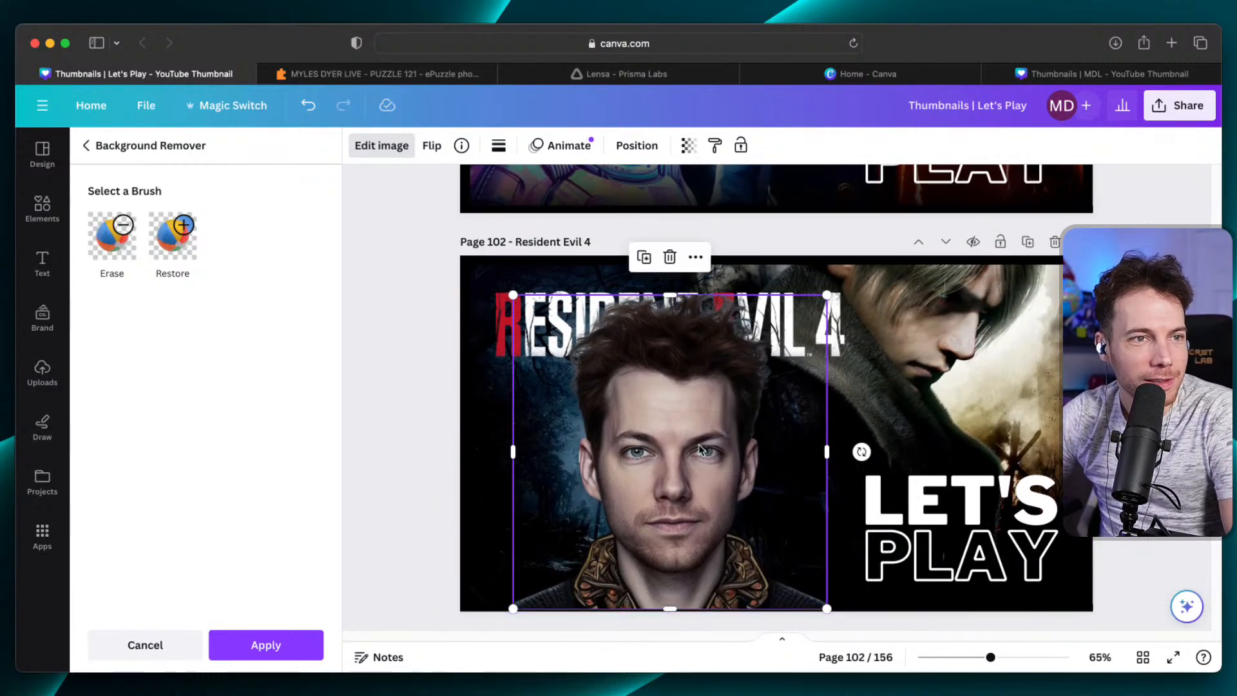
# Move the portrait slightly further left and align its lower edge with the bottom of the thumbnail.
pyautogui.moveTo(695, 449); pyautogui.dragTo(668, 441)
pyautogui.moveTo(987, 657); pyautogui.dragTo(1032, 656)
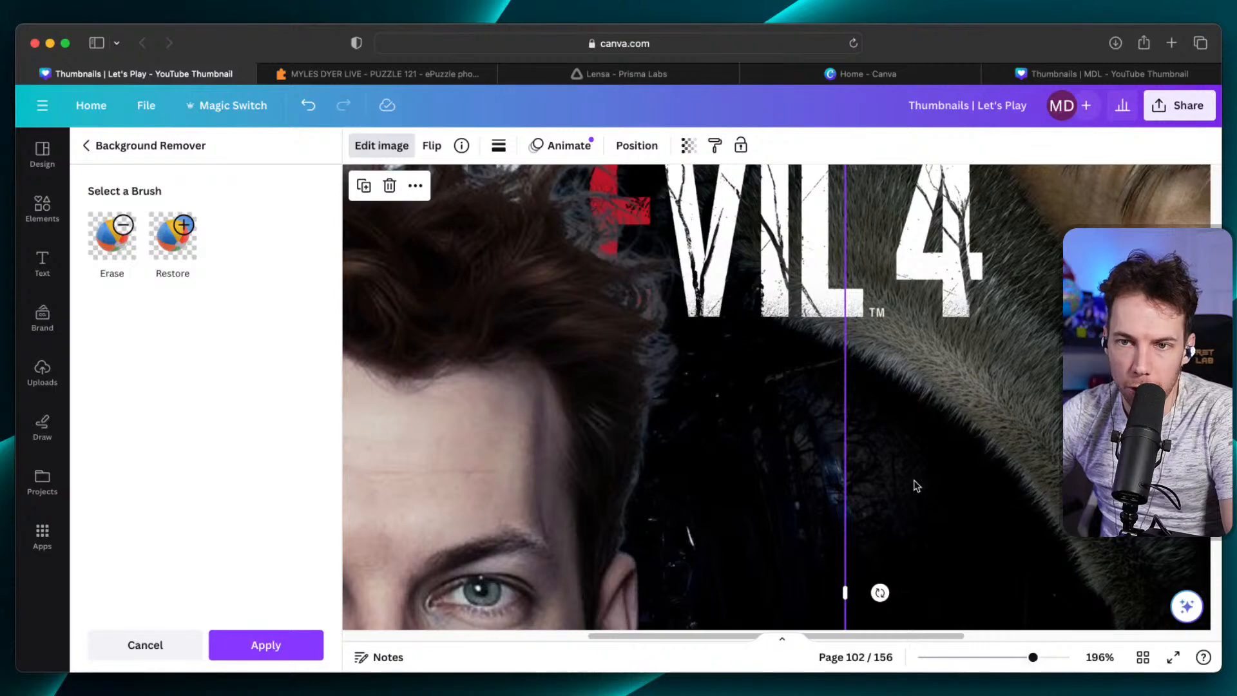
pyautogui.scroll(-5, 913, 483)
pyautogui.scroll(-5, 913, 484)
pyautogui.click(898, 409)
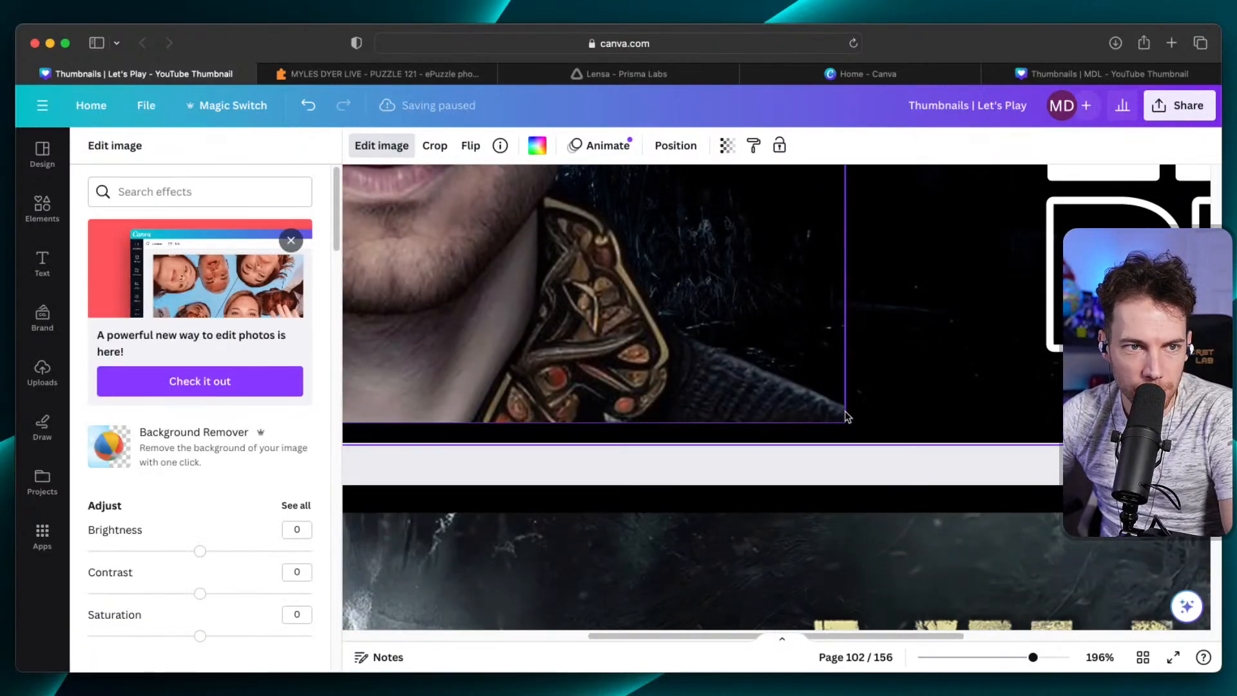
pyautogui.moveTo(568, 324); pyautogui.dragTo(574, 343)
pyautogui.moveTo(1033, 657); pyautogui.dragTo(997, 657)
pyautogui.scroll(5, 951, 521)
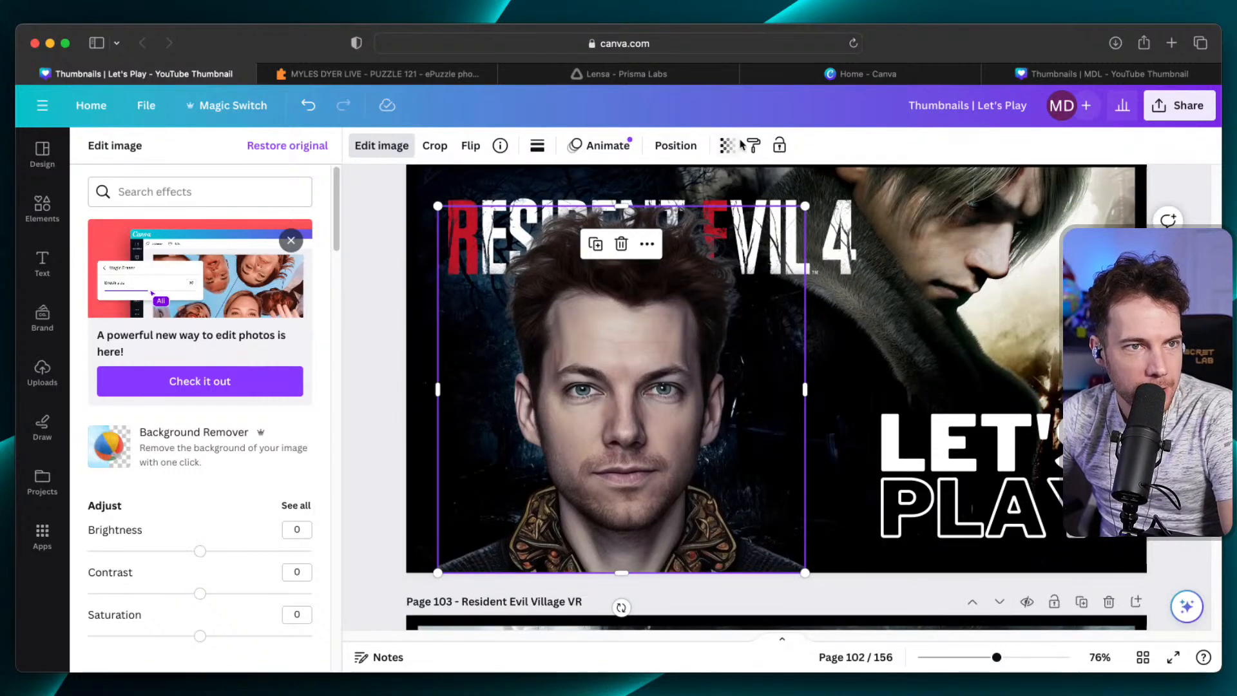
# Send the portrait to the back of the layer order, behind the Resident Evil 4 title and the border lines.
pyautogui.click(670, 146)
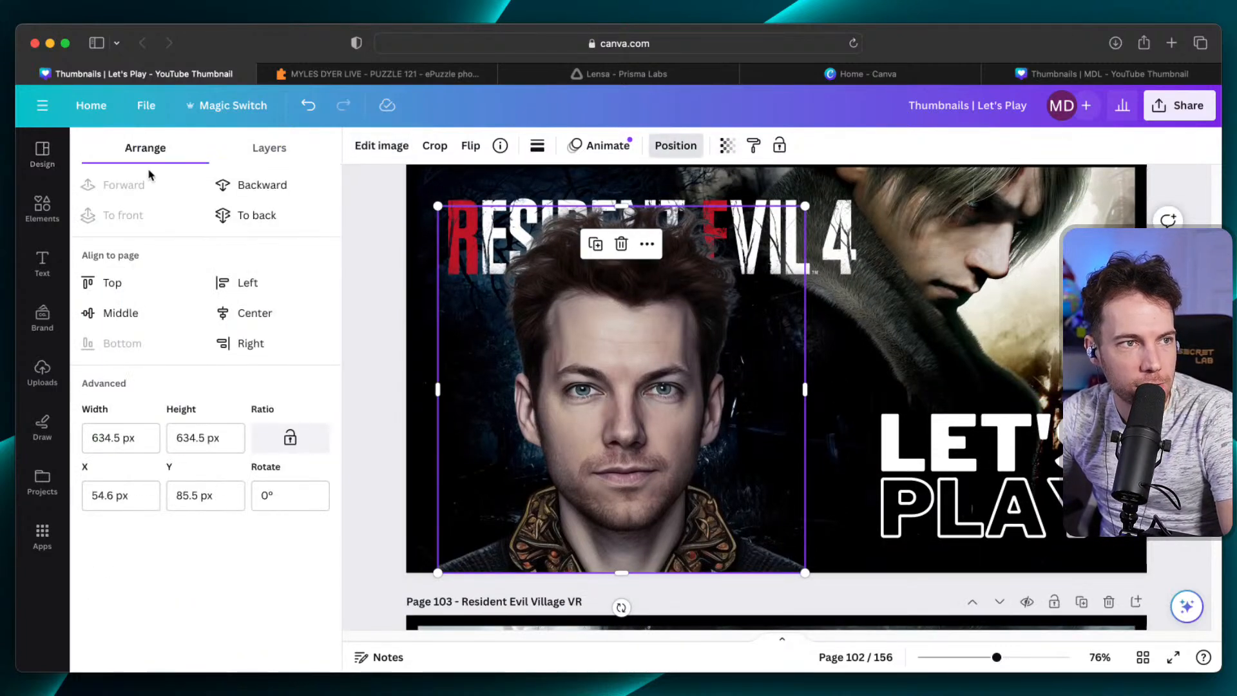
pyautogui.click(251, 193)
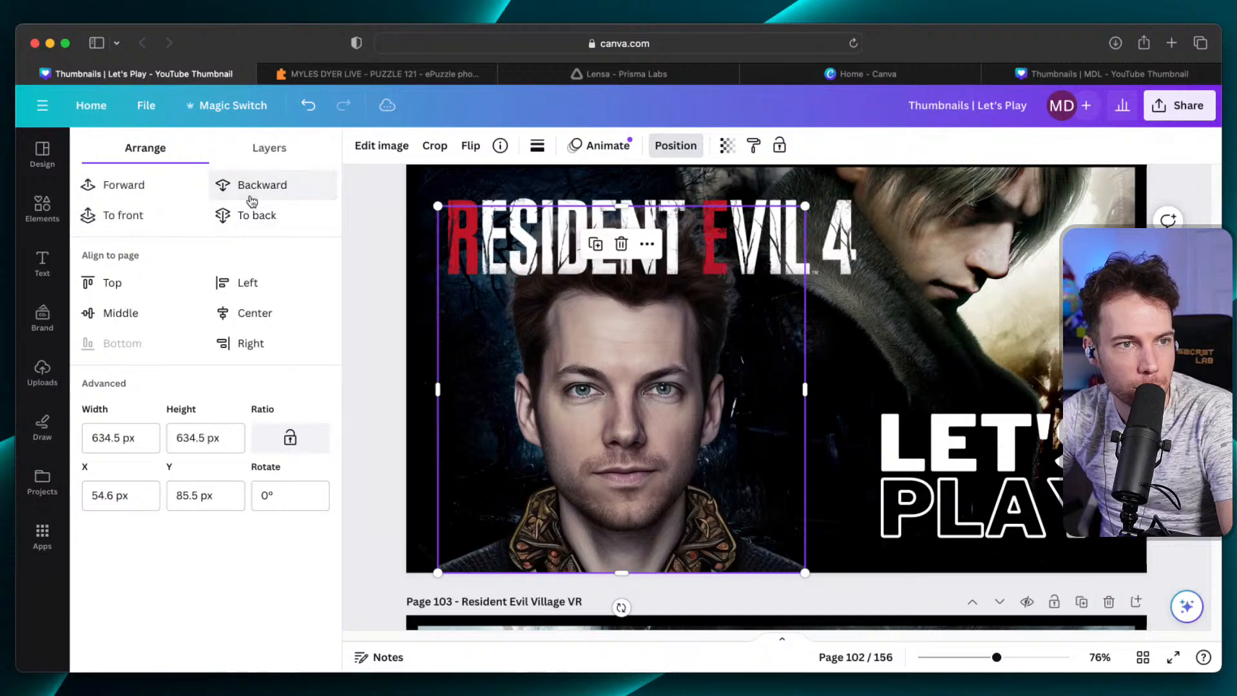
pyautogui.click(266, 147)
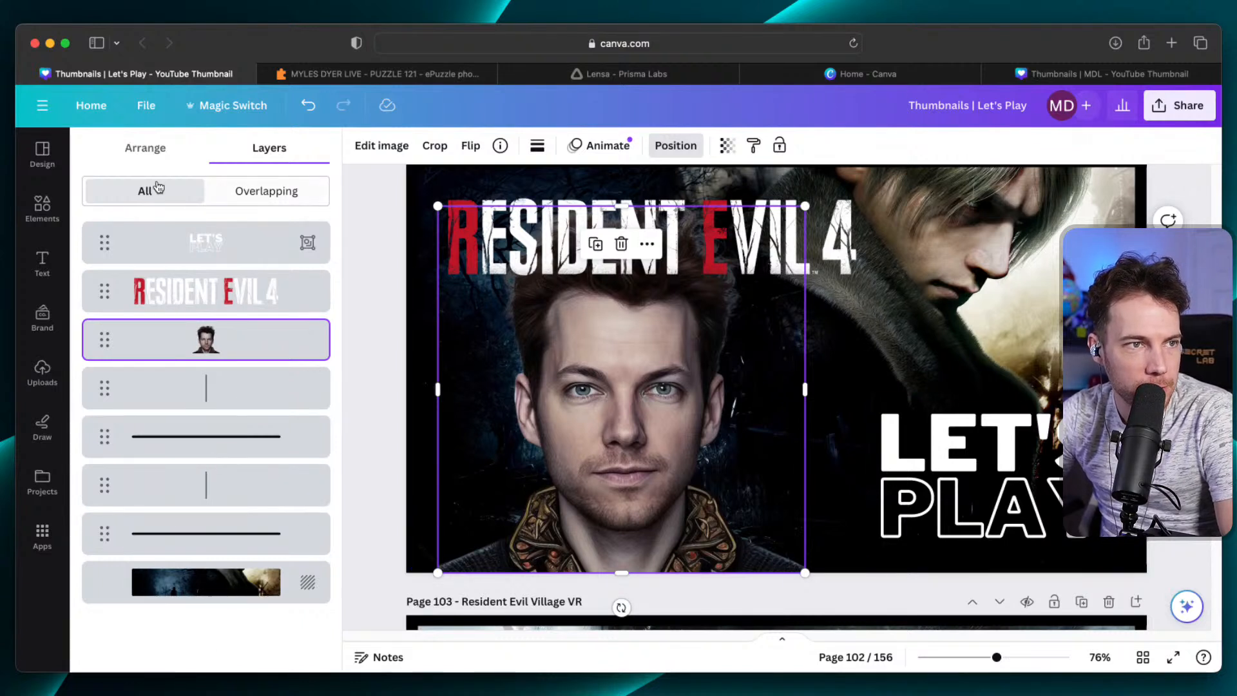
pyautogui.click(151, 150)
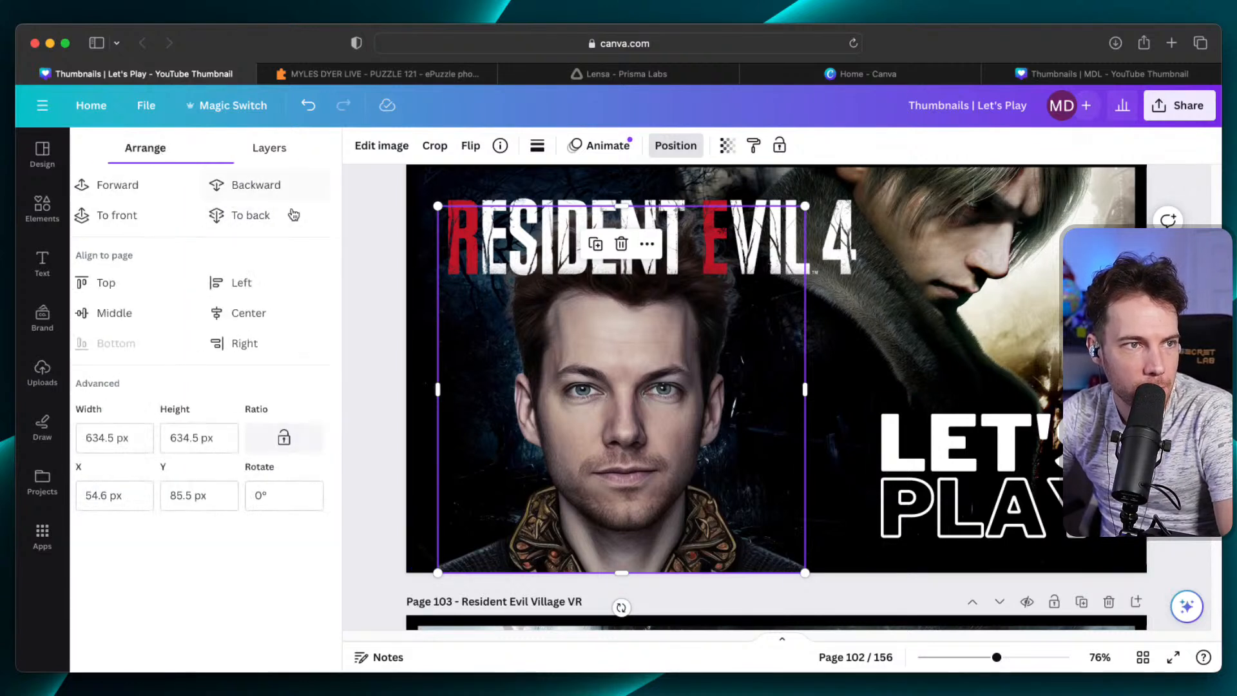
pyautogui.click(269, 217)
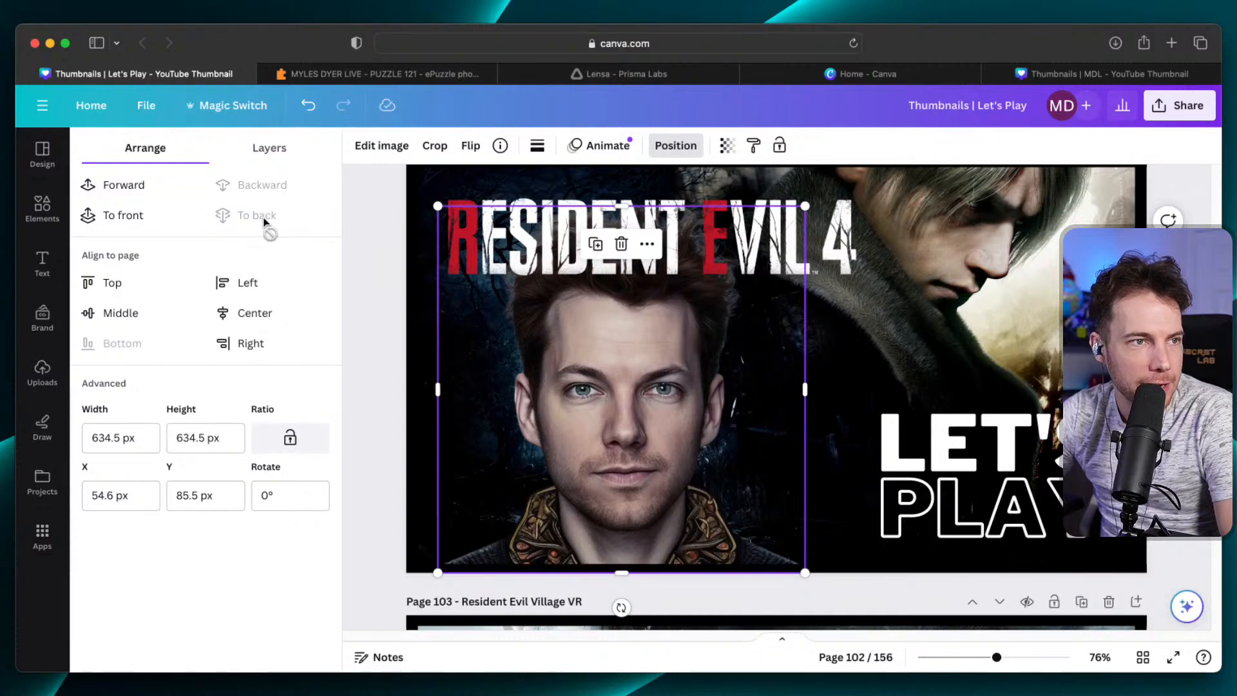
# Nudge the portrait left to about X 45 px and enlarge it slightly to about 641 px square.
pyautogui.moveTo(625, 426); pyautogui.dragTo(623, 425)
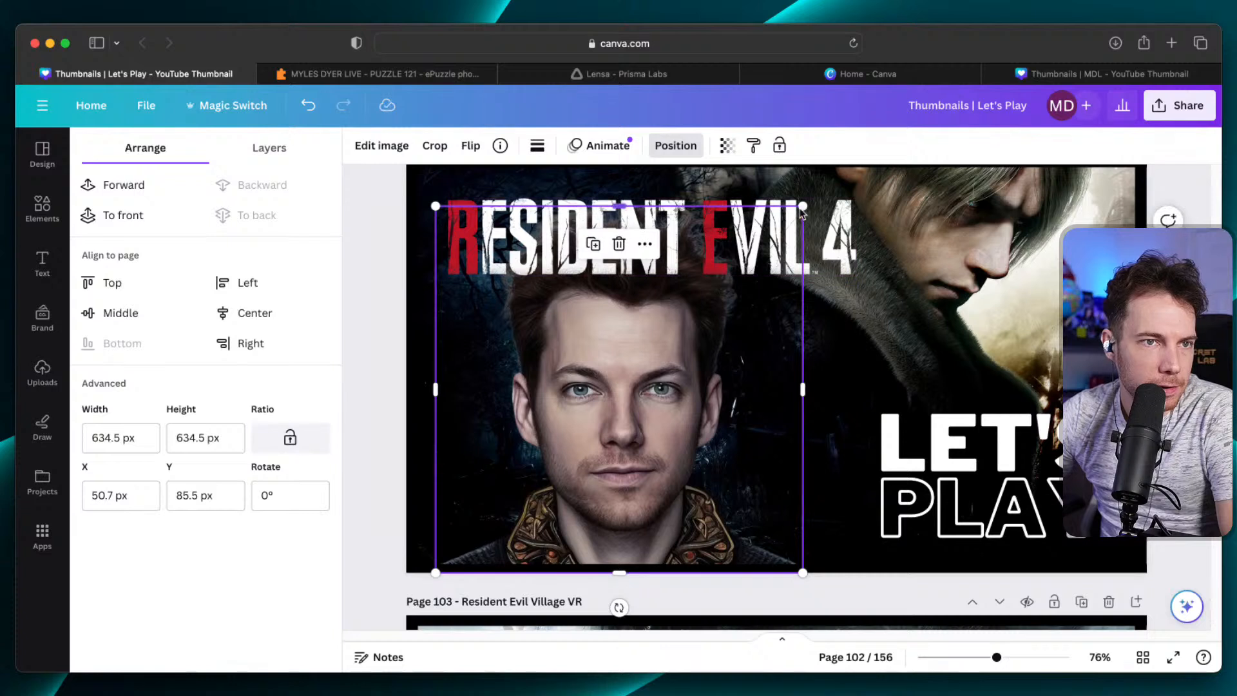
pyautogui.moveTo(804, 207)
pyautogui.mouseDown()
pyautogui.moveTo(828, 181)
pyautogui.moveTo(809, 205)
pyautogui.mouseUp()
pyautogui.moveTo(582, 286); pyautogui.dragTo(578, 286)
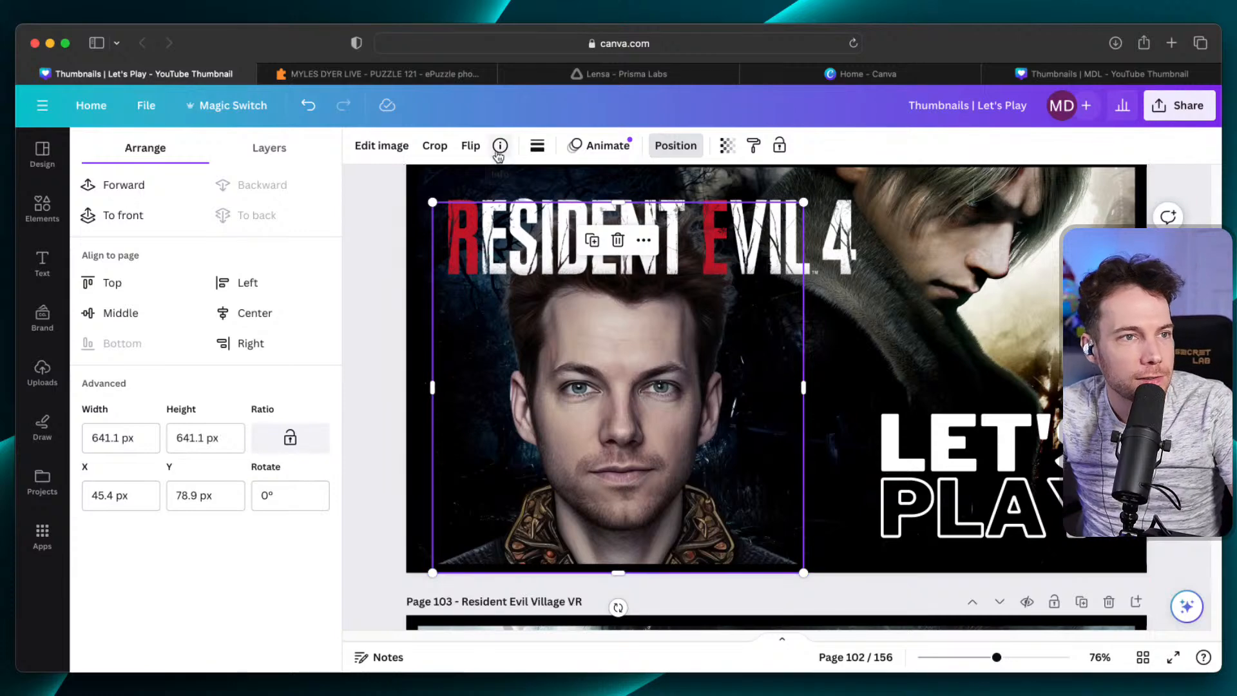
# Try the portrait flipped horizontally and return it to its original orientation.
pyautogui.click(470, 146)
pyautogui.click(503, 186)
pyautogui.click(503, 185)
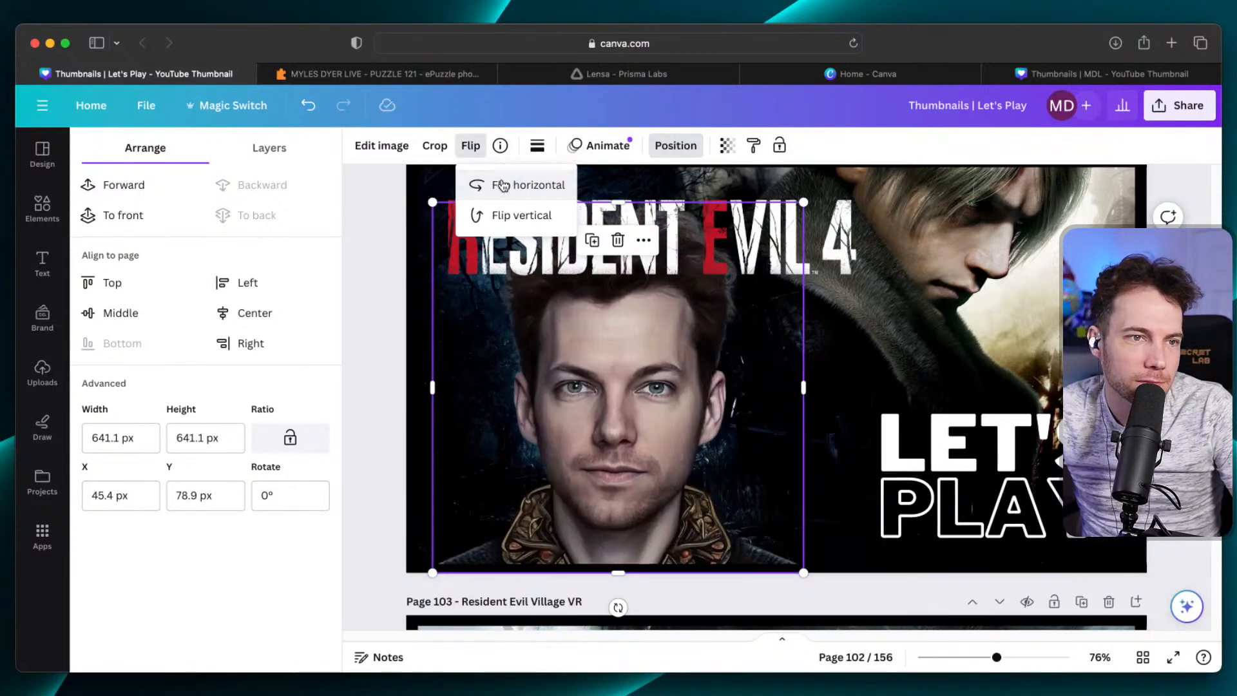
pyautogui.click(508, 185)
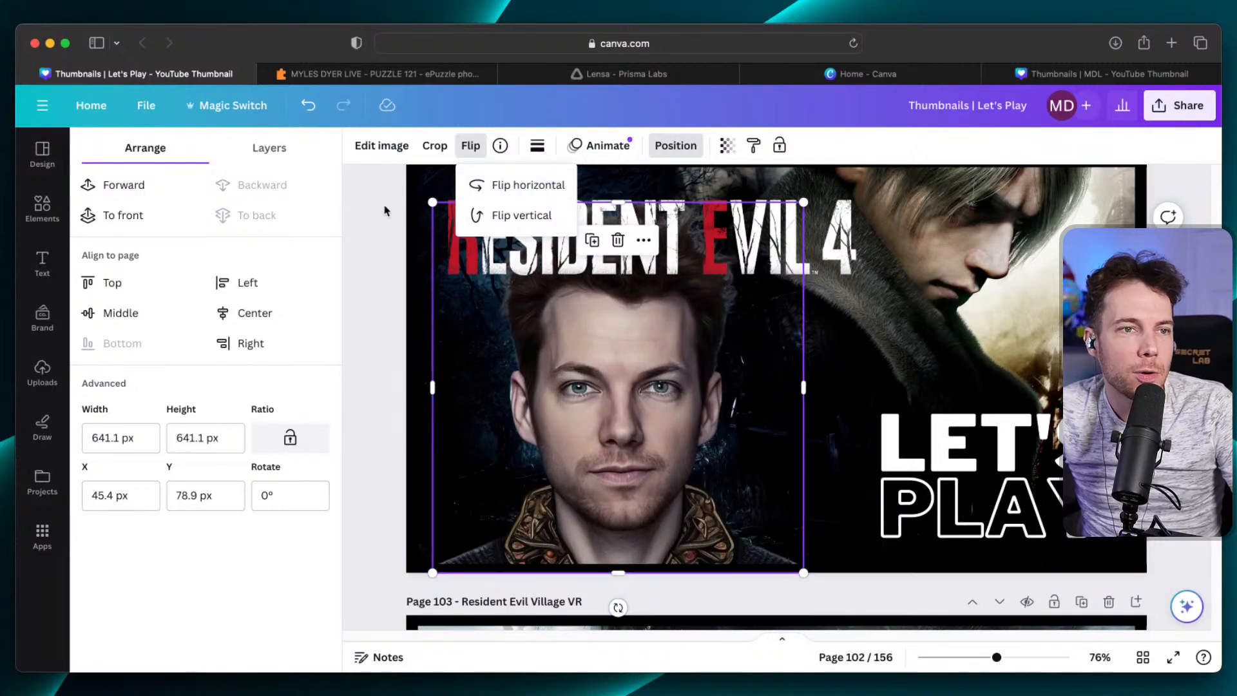
pyautogui.click(372, 273)
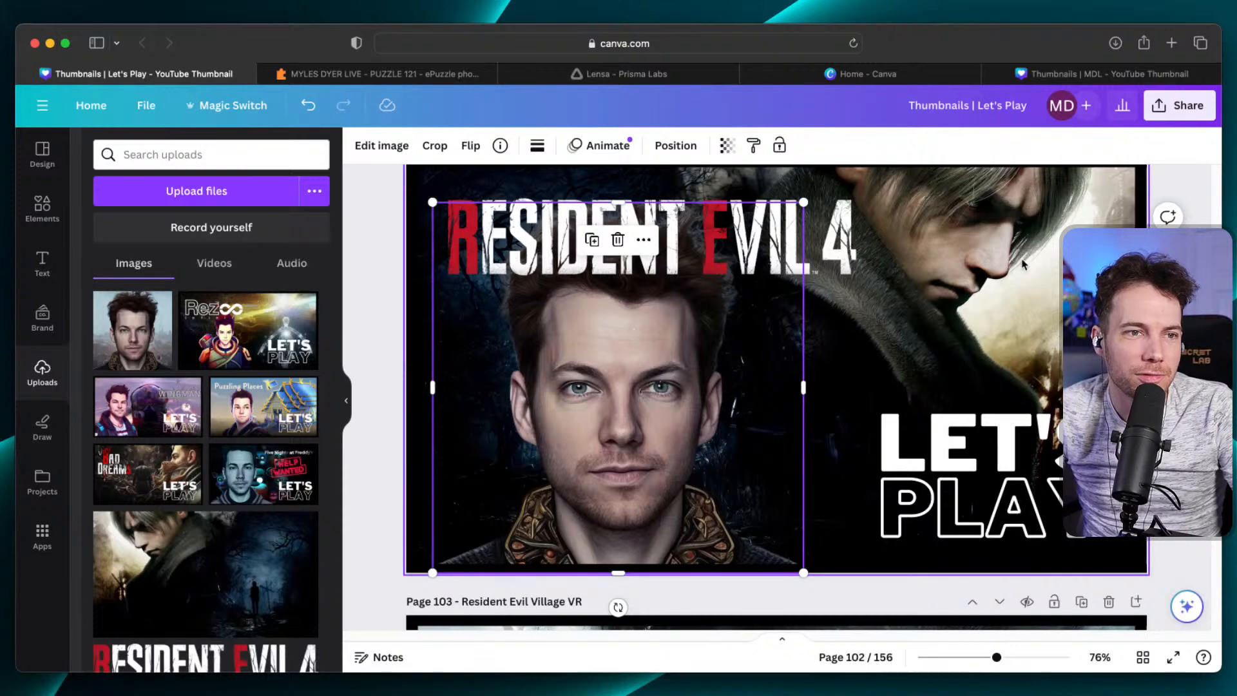
# Browse the image effects for the portrait and set its tint to 55 and contrast to 17.
pyautogui.click(377, 146)
pyautogui.scroll(-10, 184, 541)
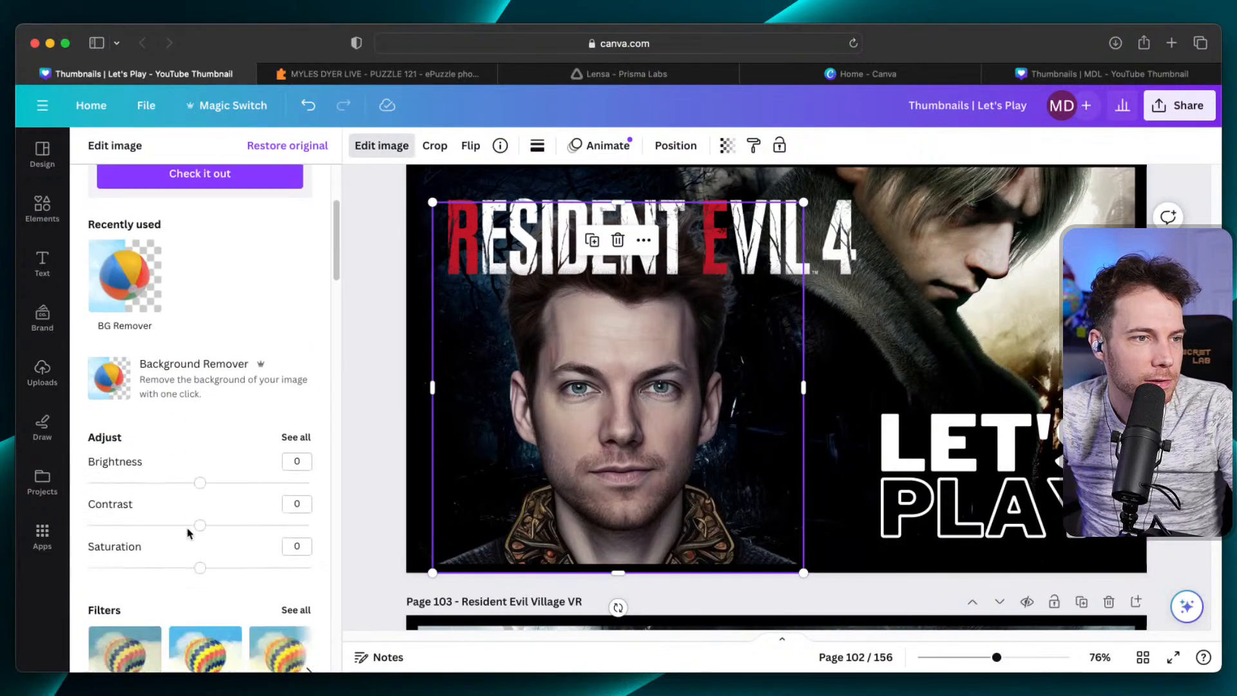
pyautogui.scroll(-5, 232, 600)
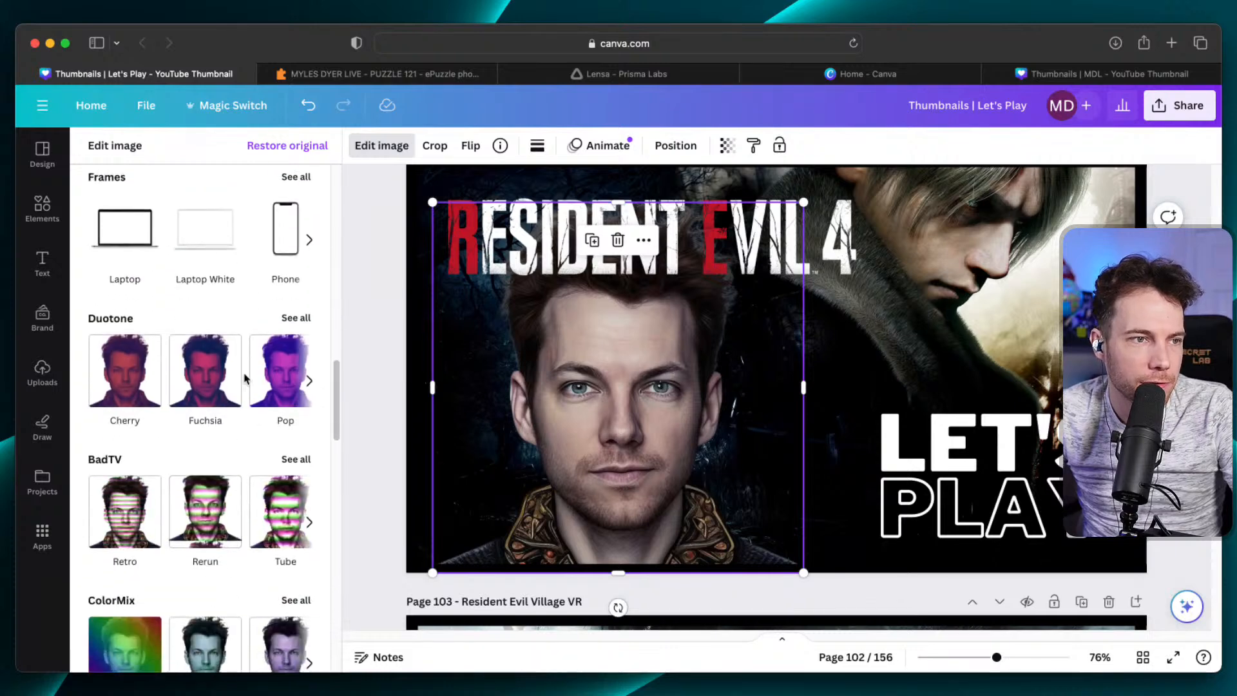
pyautogui.scroll(-10, 203, 546)
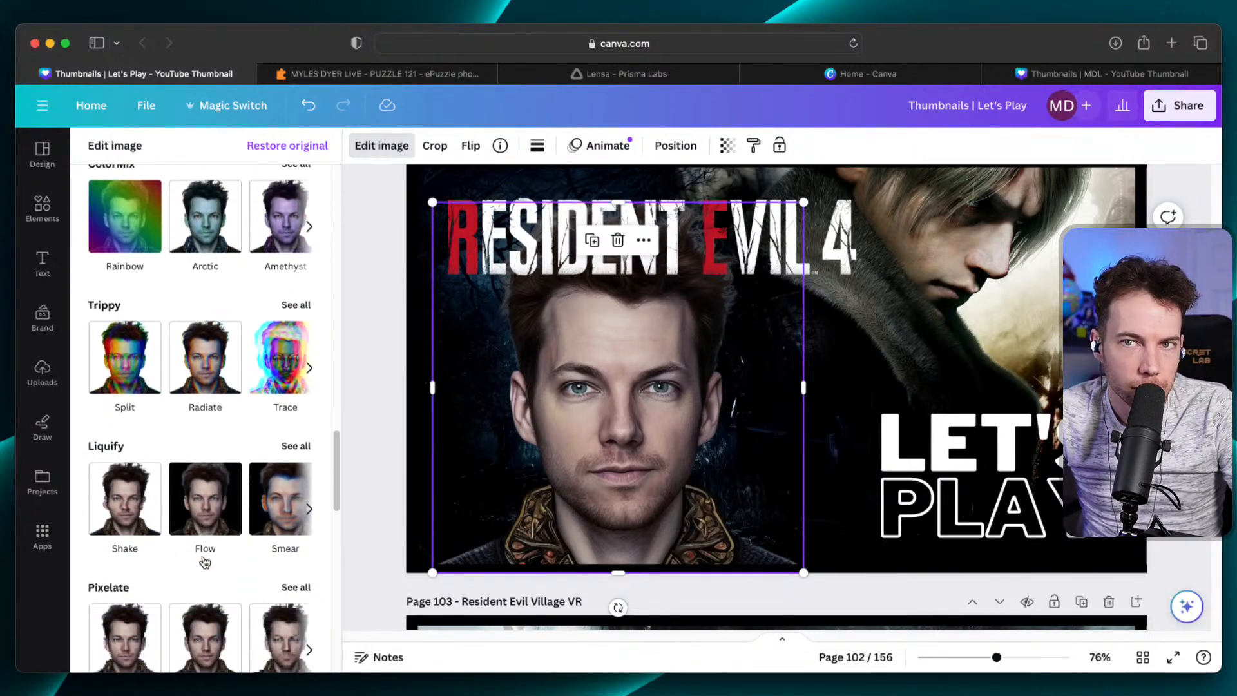
pyautogui.scroll(-3, 205, 561)
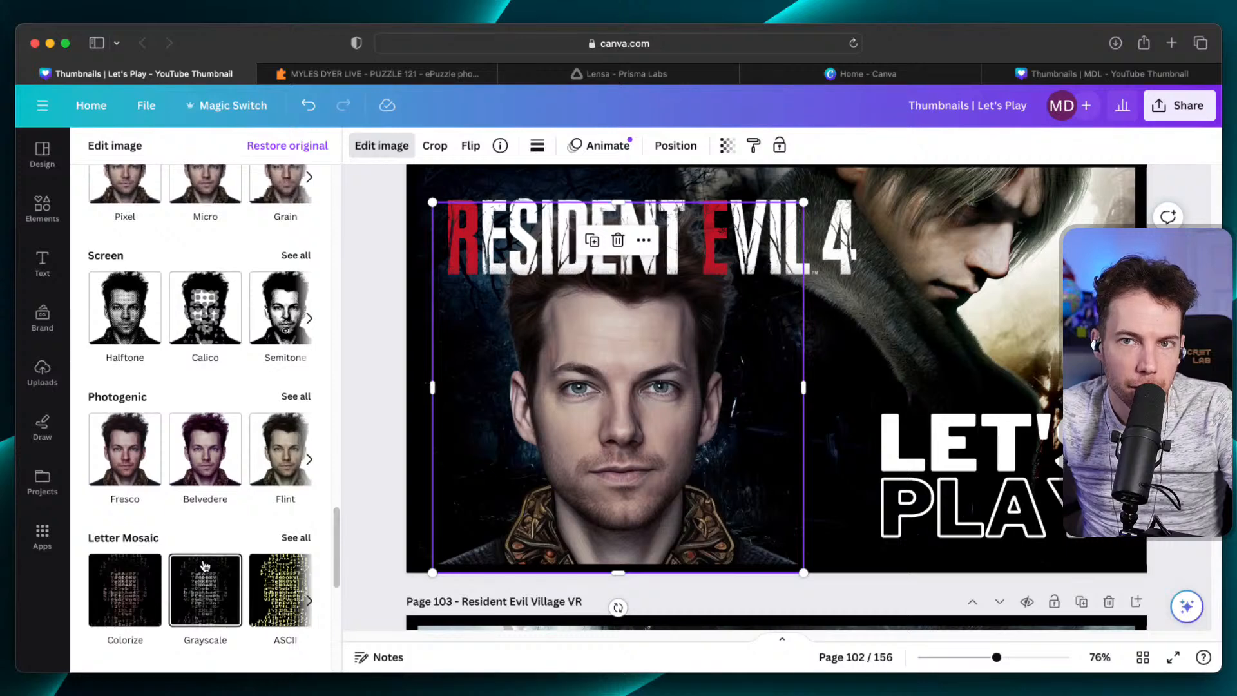
pyautogui.scroll(20, 204, 567)
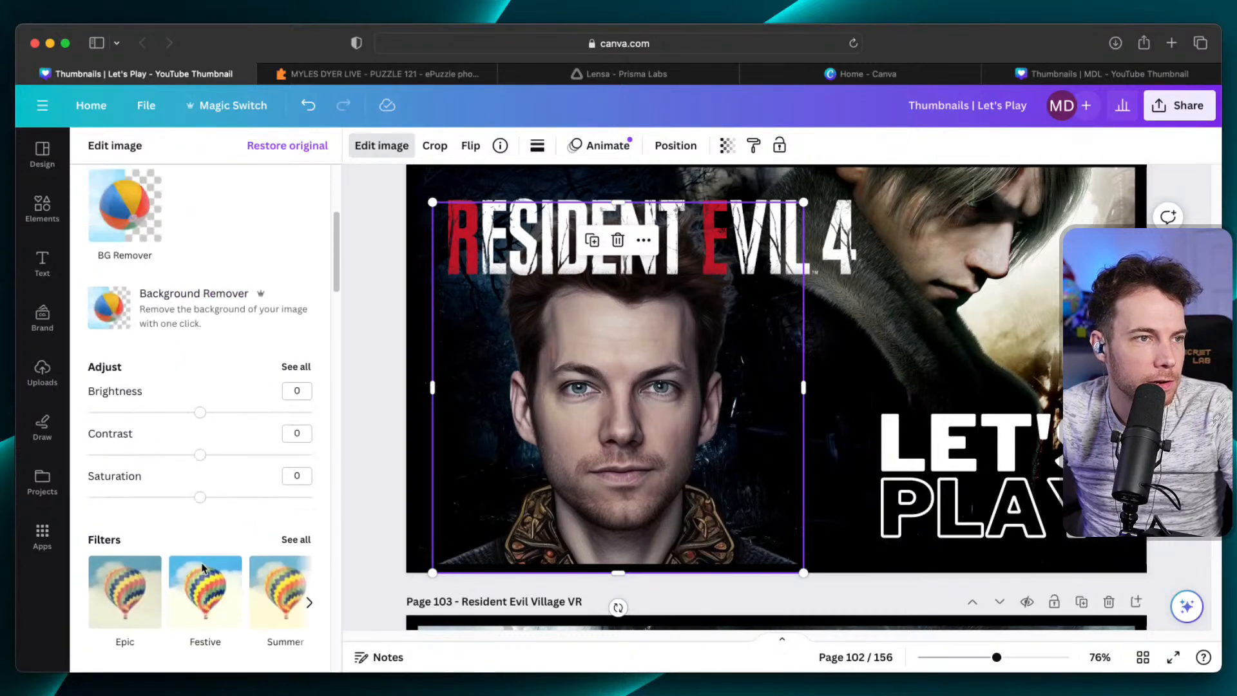
pyautogui.scroll(-1, 291, 414)
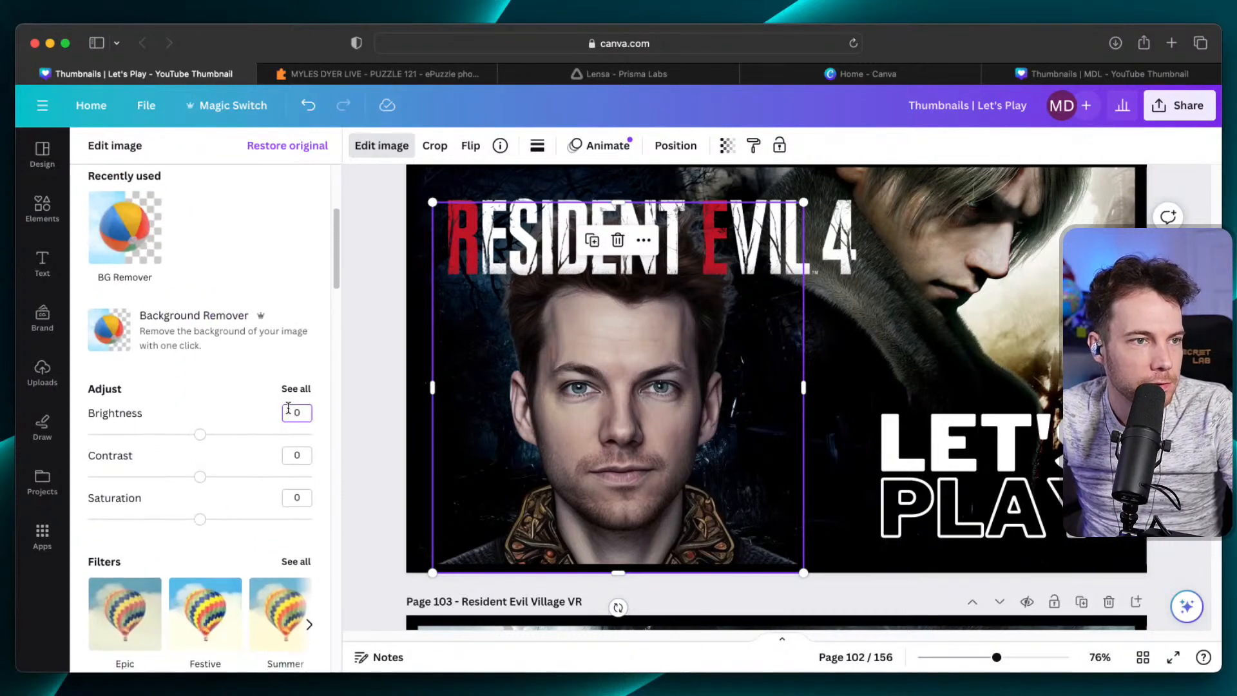
pyautogui.click(294, 389)
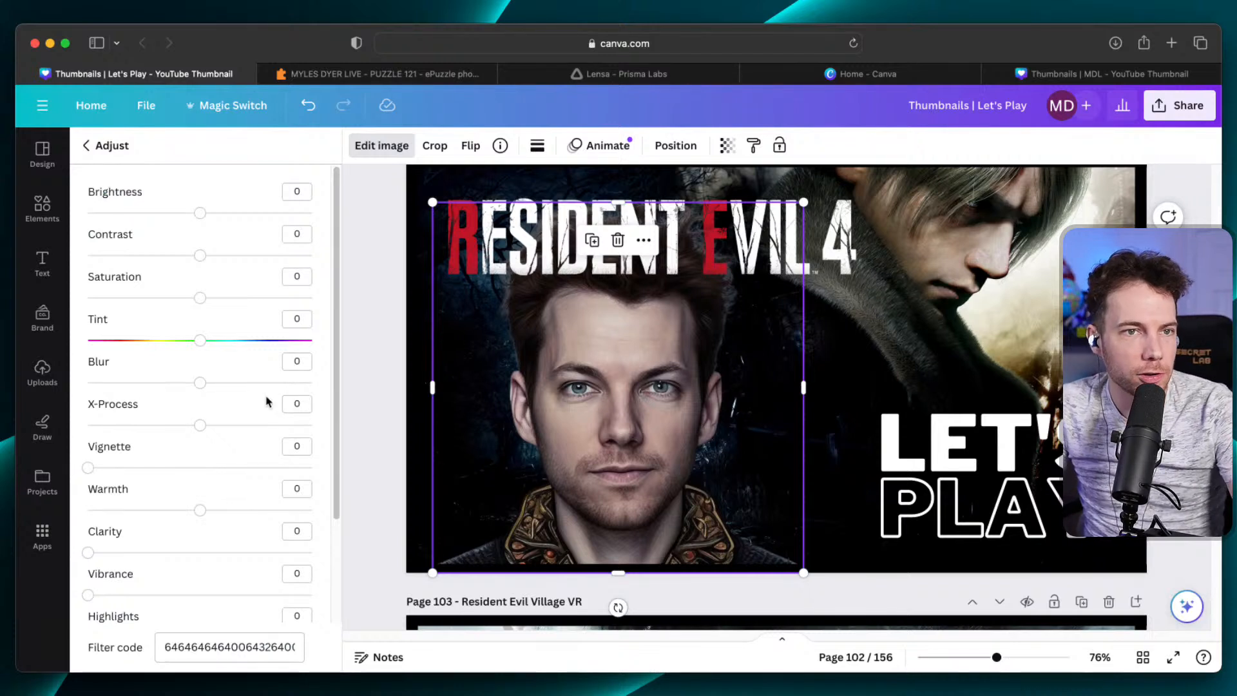
pyautogui.moveTo(200, 339); pyautogui.dragTo(263, 346)
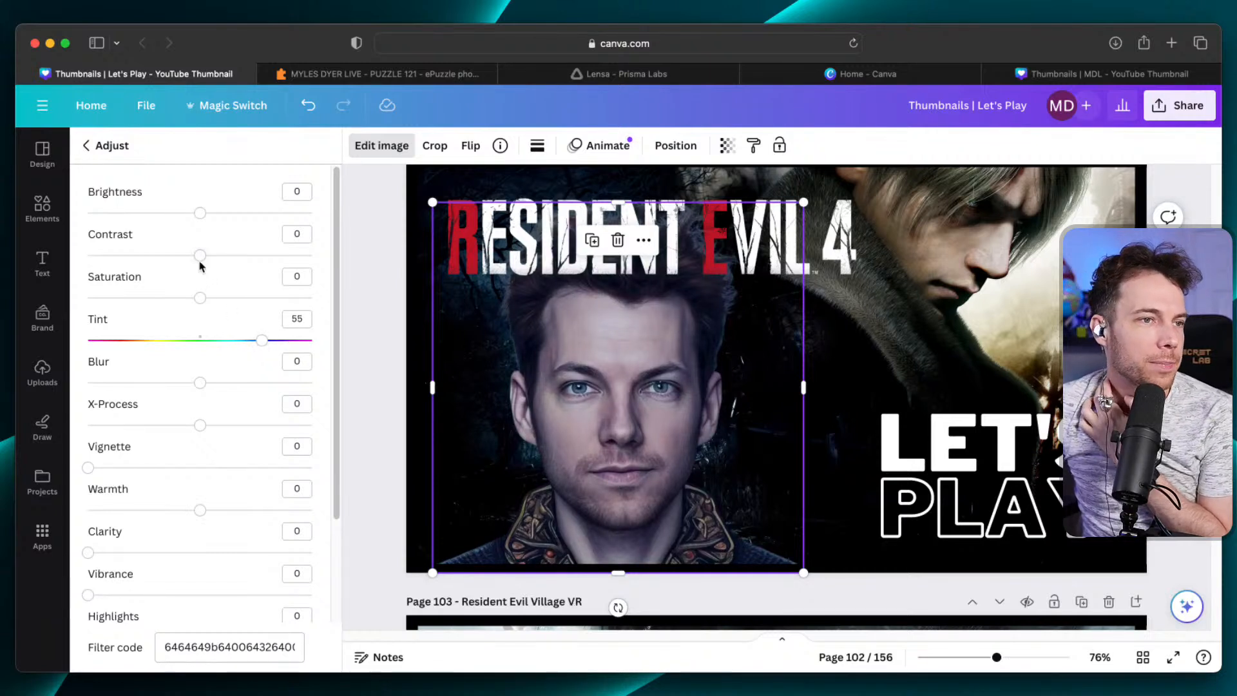
pyautogui.moveTo(200, 261)
pyautogui.mouseDown()
pyautogui.moveTo(230, 257)
pyautogui.moveTo(221, 264)
pyautogui.mouseUp()
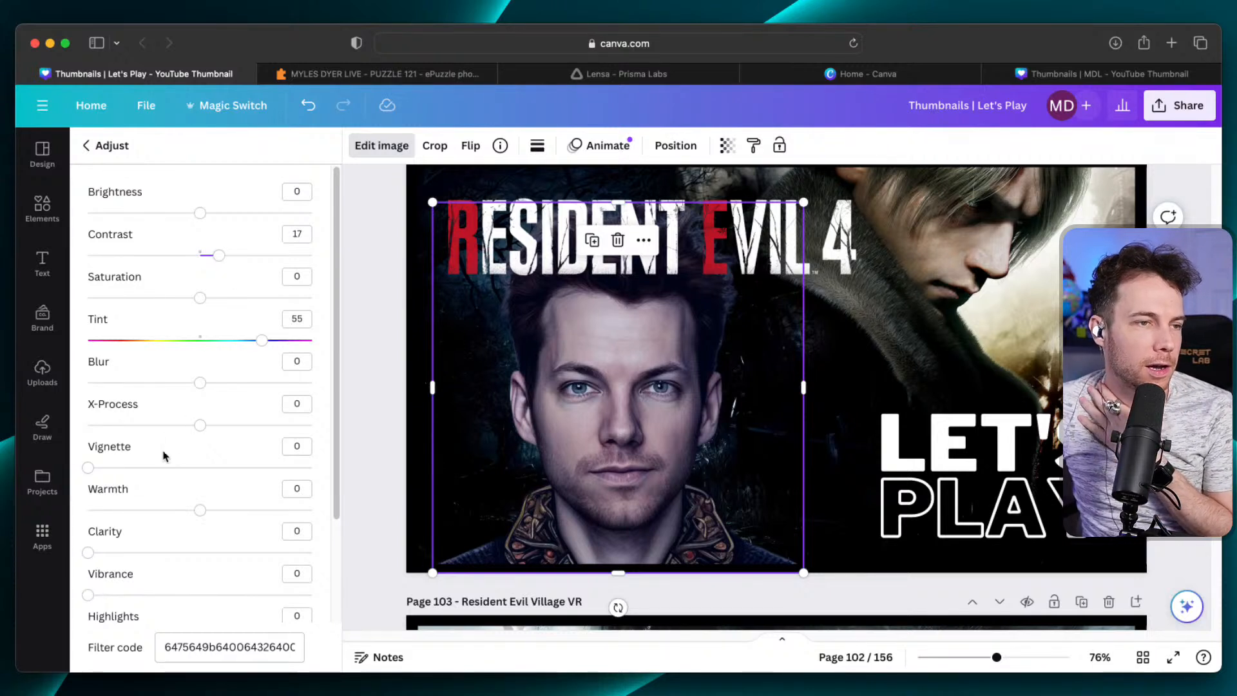
# Set the portrait's warmth to -14, highlights to 25 and shadows to -31.
pyautogui.scroll(-3, 165, 456)
pyautogui.moveTo(199, 439)
pyautogui.mouseDown()
pyautogui.moveTo(60, 438)
pyautogui.moveTo(320, 441)
pyautogui.moveTo(172, 437)
pyautogui.moveTo(185, 437)
pyautogui.mouseUp()
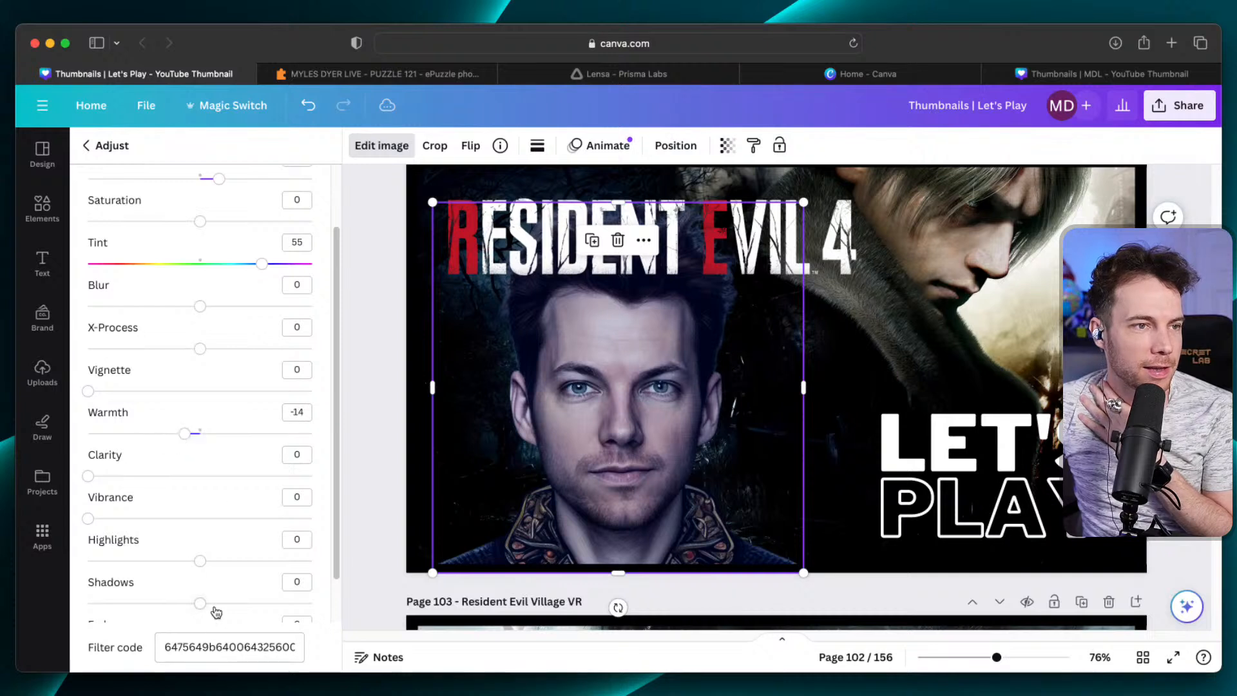
pyautogui.scroll(-2, 219, 494)
pyautogui.moveTo(198, 530); pyautogui.dragTo(233, 534)
pyautogui.moveTo(228, 532); pyautogui.dragTo(229, 533)
pyautogui.moveTo(195, 574); pyautogui.dragTo(168, 572)
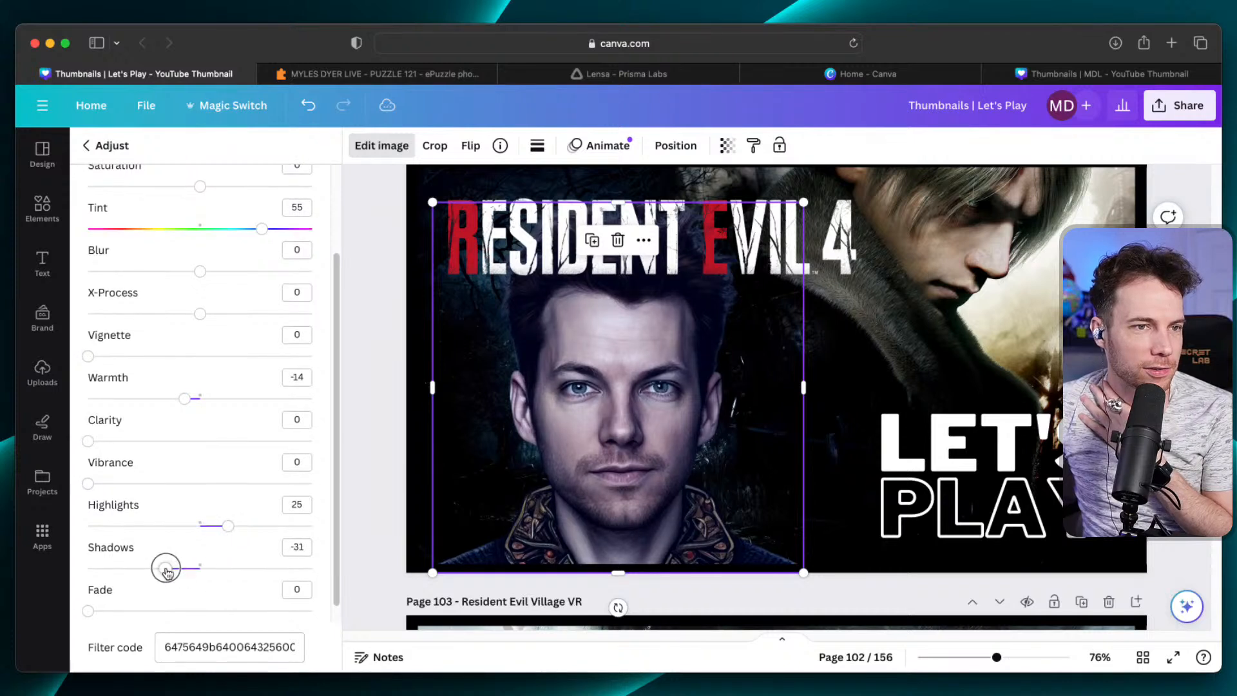
pyautogui.scroll(-1, 173, 568)
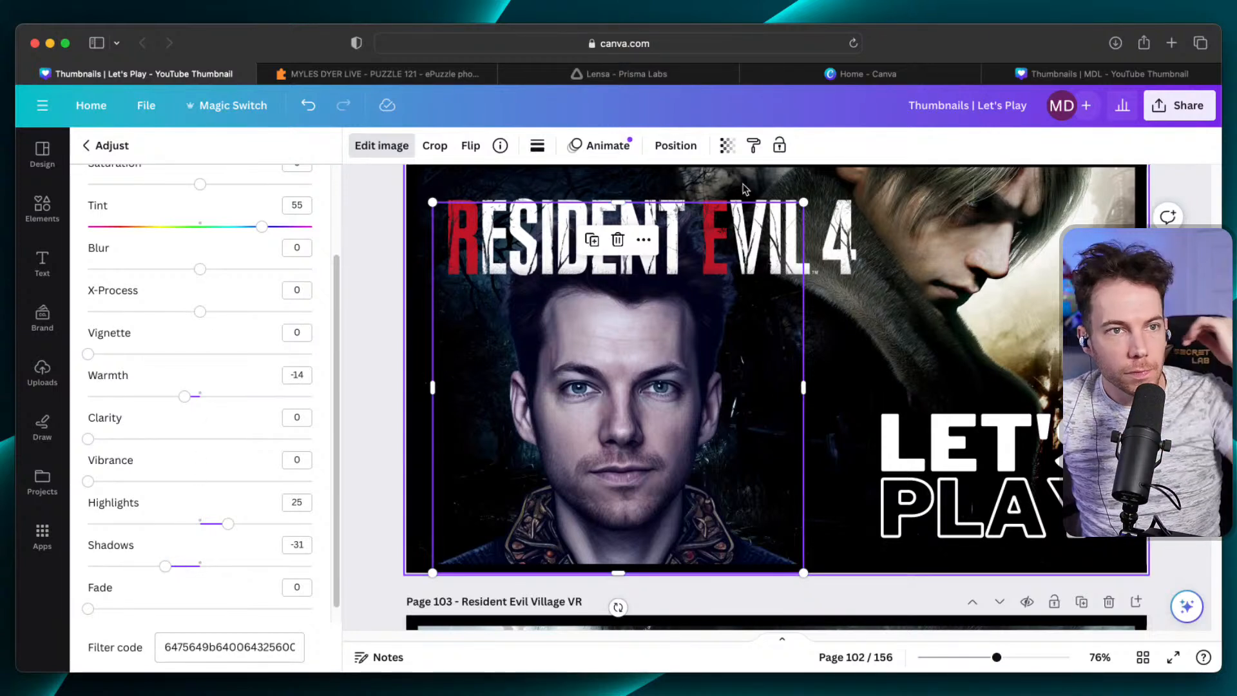
# Shrink the portrait slightly towards its lower-left corner, deselect it and check the thumbnail at a small size.
pyautogui.moveTo(803, 204)
pyautogui.mouseDown()
pyautogui.moveTo(855, 180)
pyautogui.moveTo(790, 216)
pyautogui.mouseUp()
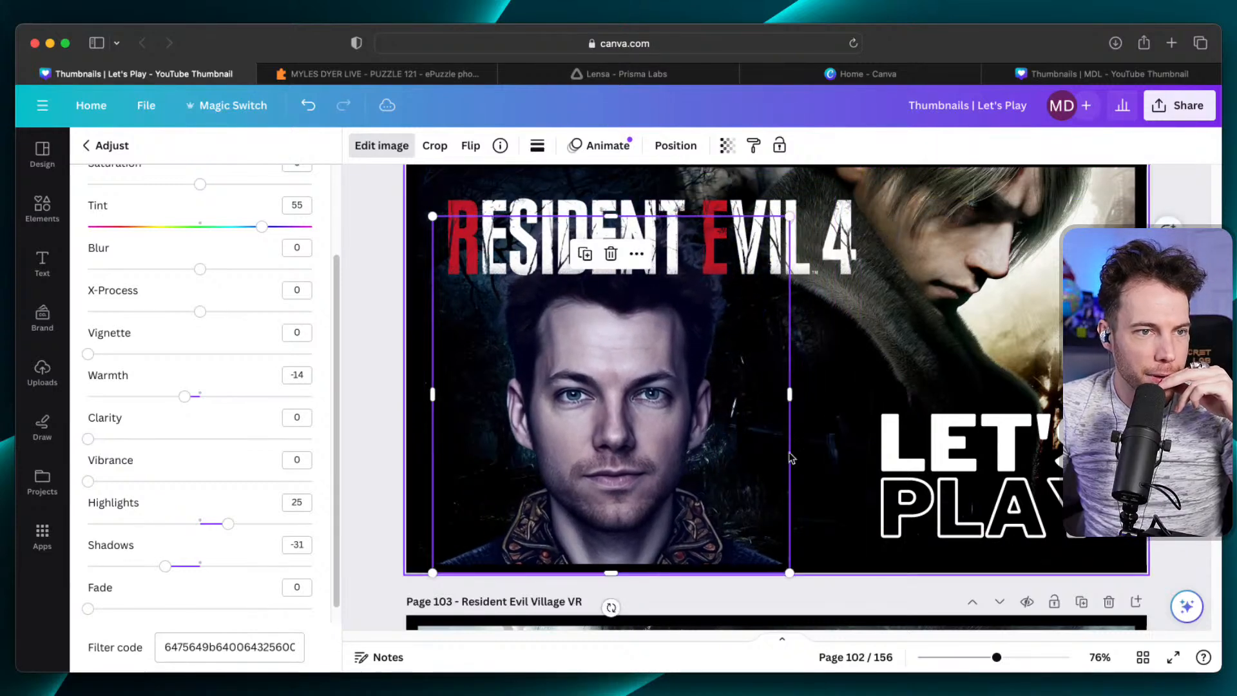
pyautogui.click(352, 510)
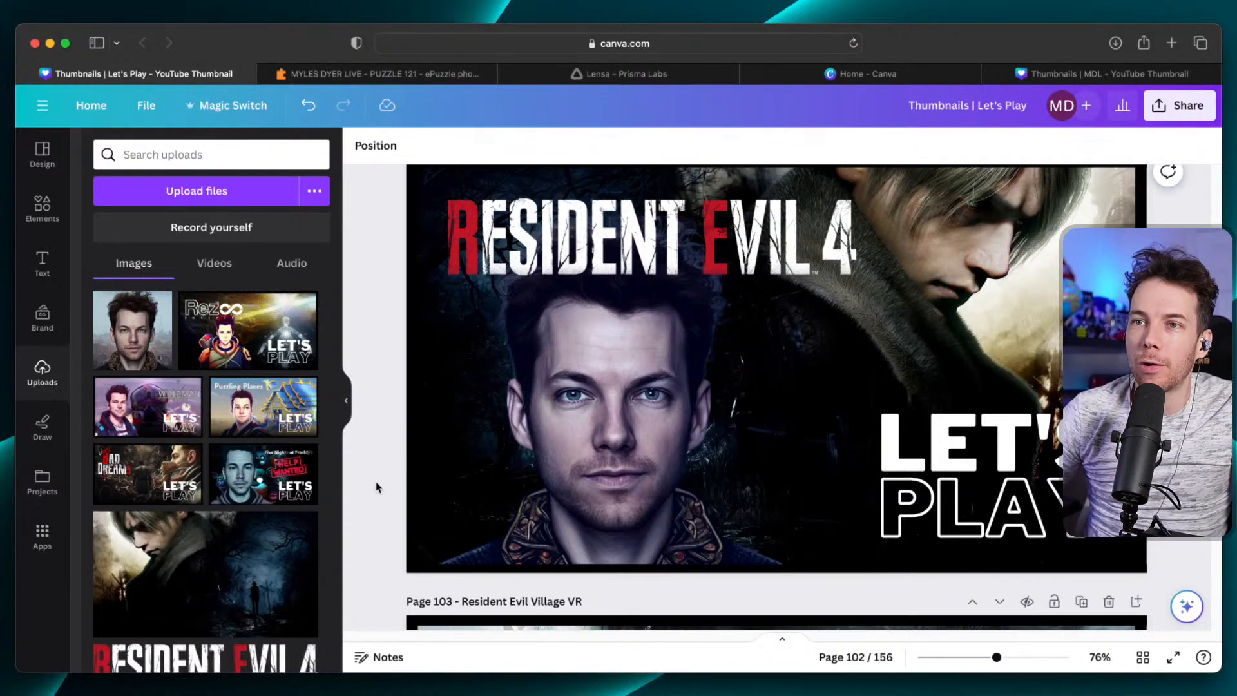
pyautogui.moveTo(998, 659); pyautogui.dragTo(959, 665)
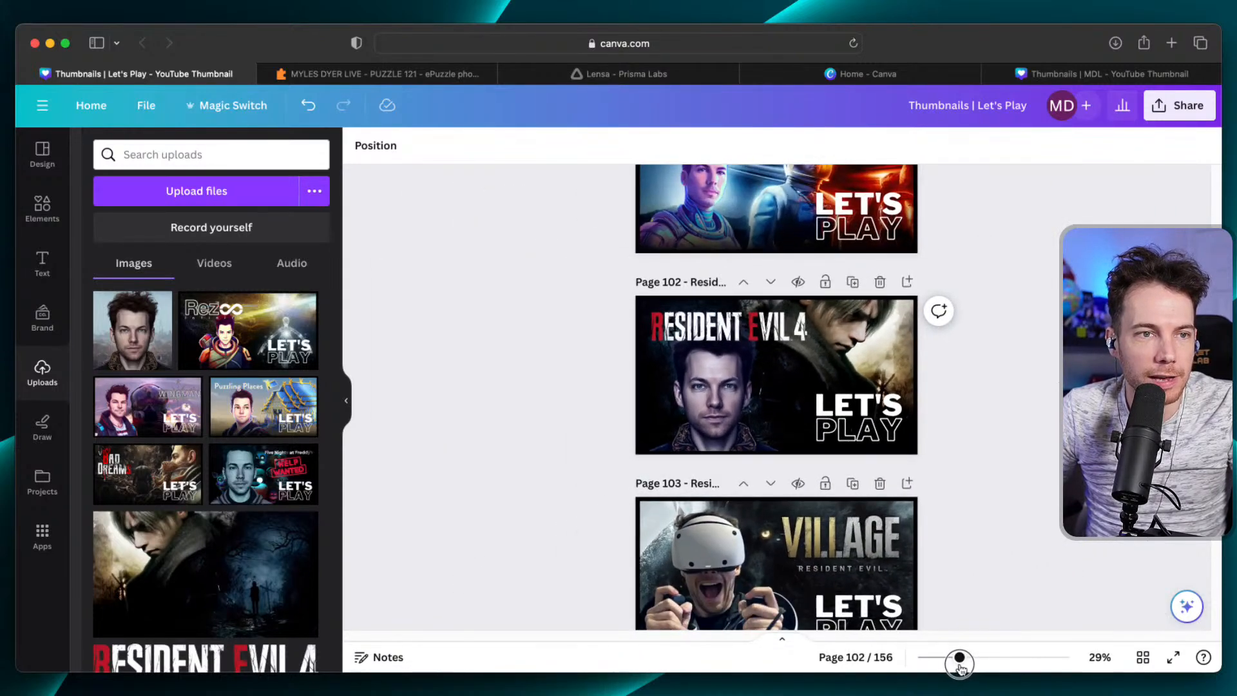
# Enlarge the portrait behind the title to about 756 px wide and reposition it against the thumbnail's left edge.
pyautogui.click(714, 420)
pyautogui.moveTo(782, 318); pyautogui.dragTo(813, 288)
pyautogui.moveTo(746, 394)
pyautogui.mouseDown()
pyautogui.moveTo(733, 393)
pyautogui.moveTo(742, 388)
pyautogui.mouseUp()
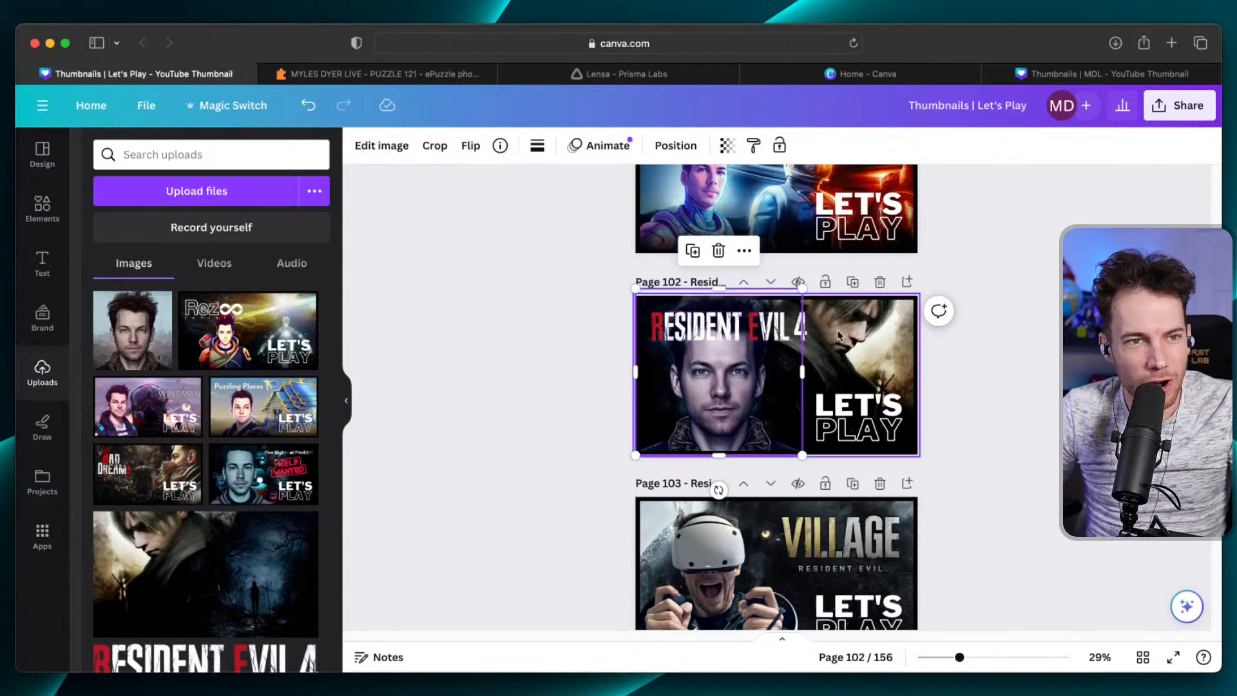
# Add a Glow shadow to the Resident Evil 4 title logo and open the shadow's settings.
pyautogui.moveTo(961, 657); pyautogui.dragTo(996, 659)
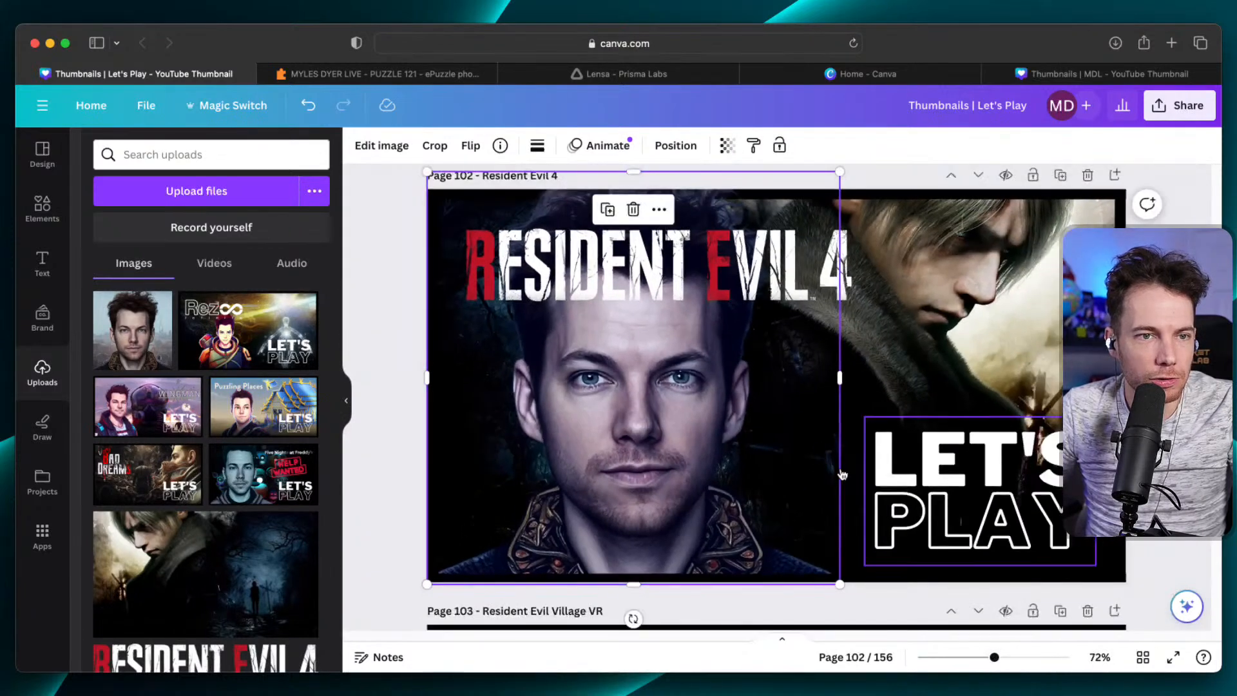
pyautogui.click(635, 274)
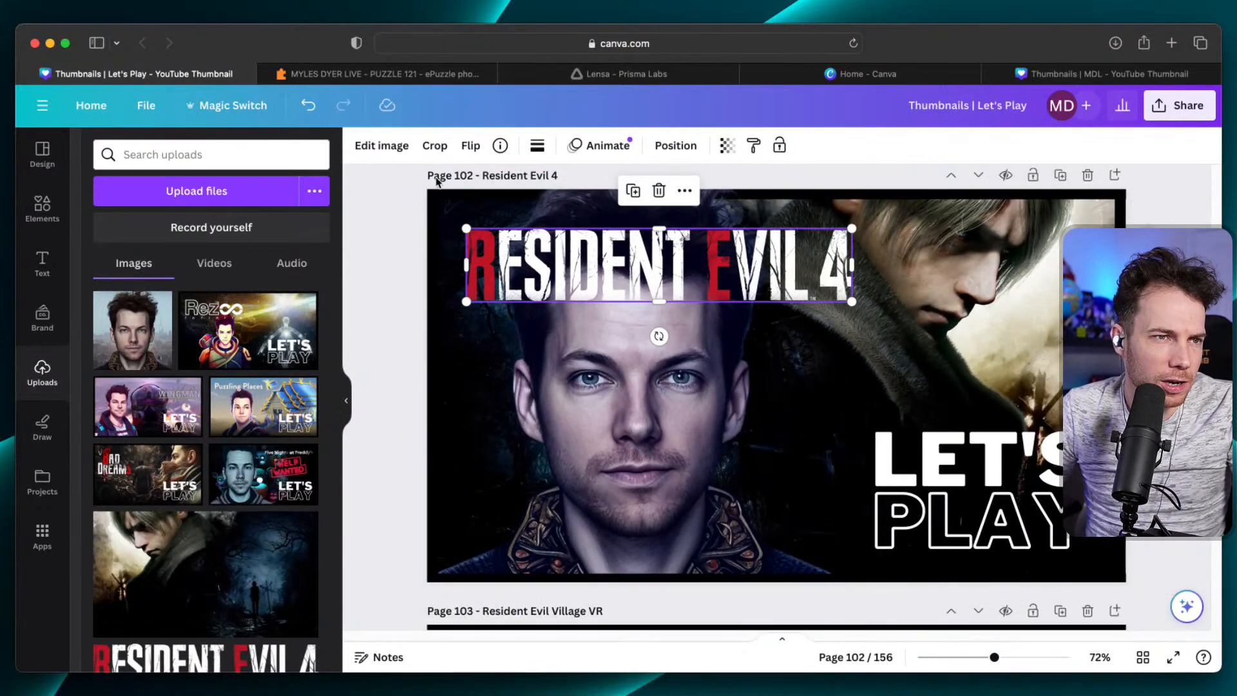
pyautogui.click(384, 147)
pyautogui.scroll(-2, 117, 523)
pyautogui.scroll(-20, 117, 523)
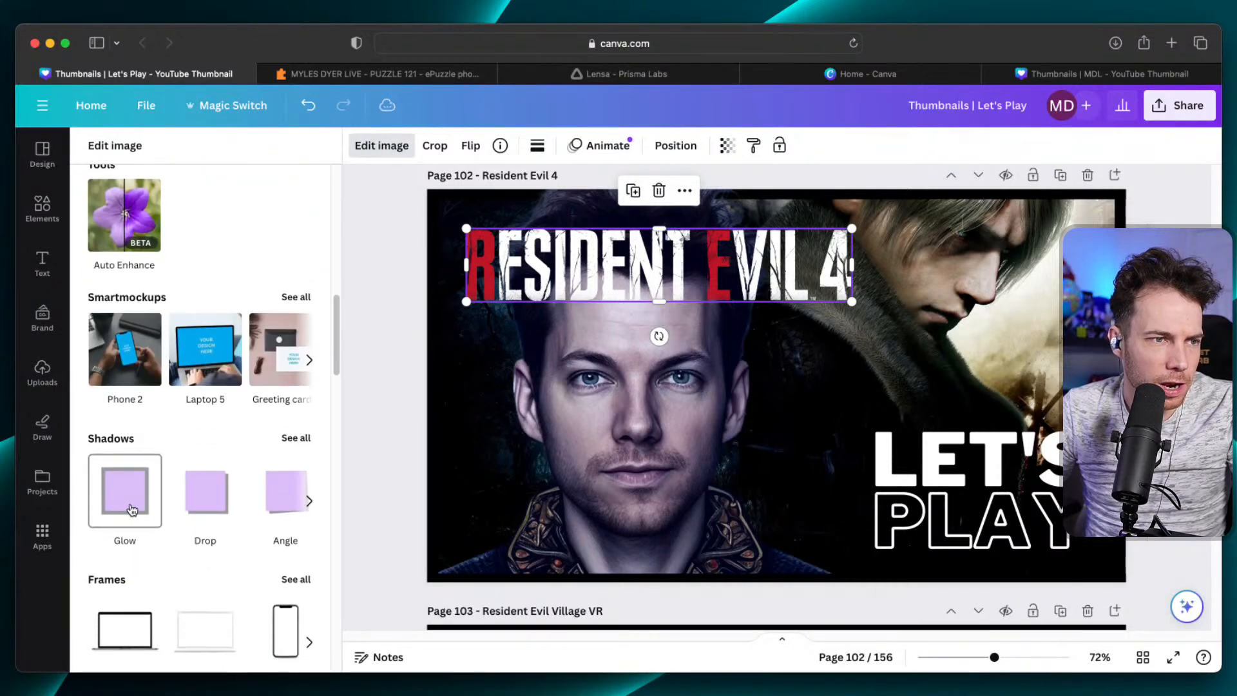
pyautogui.click(125, 491)
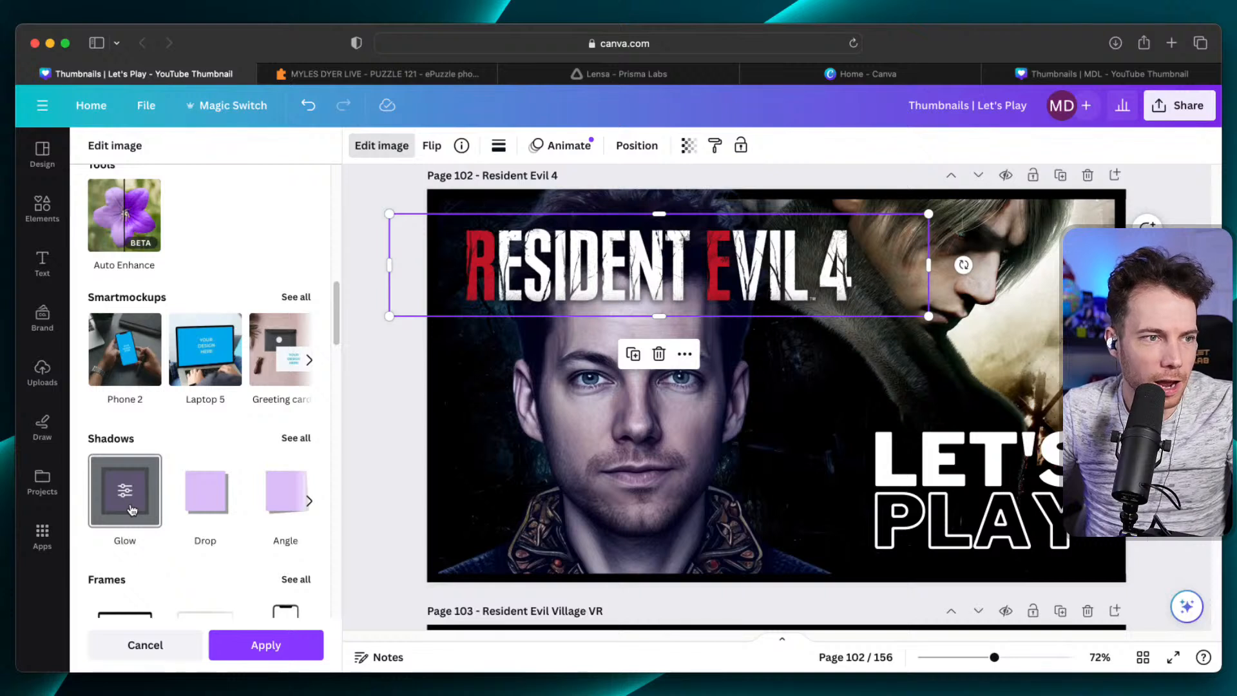
pyautogui.click(102, 493)
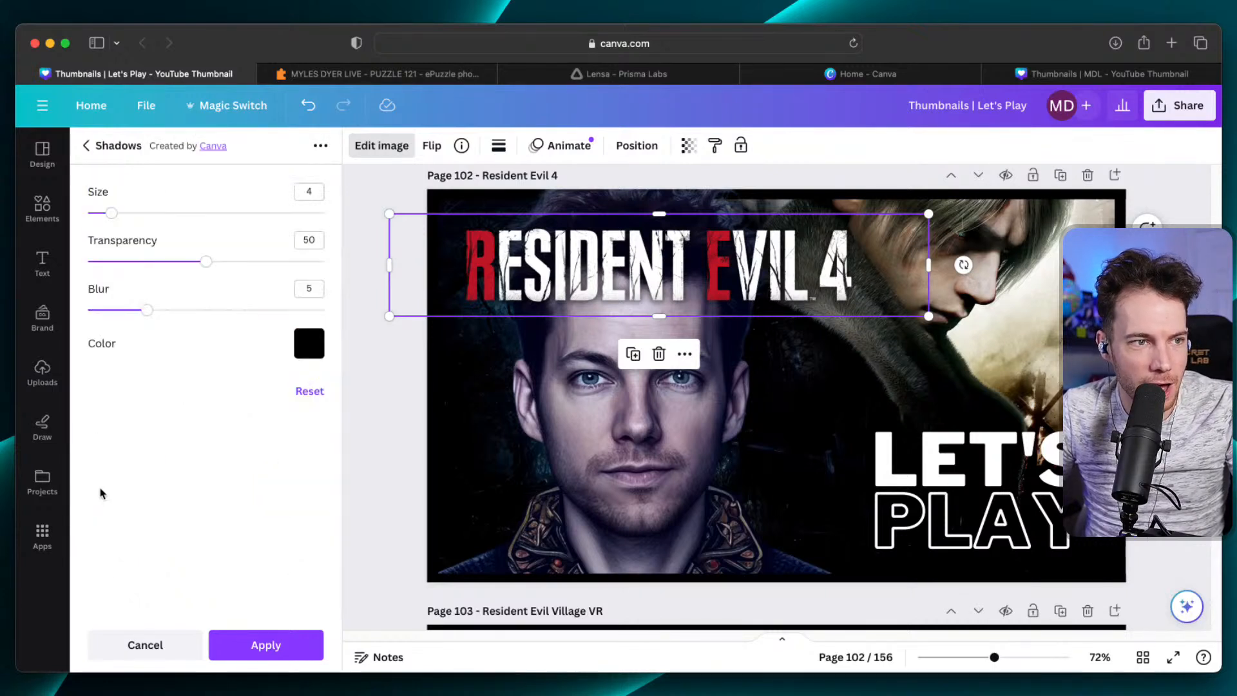
# Set the title glow's size to 10 and transparency to 69, and apply it.
pyautogui.moveTo(114, 214); pyautogui.dragTo(152, 224)
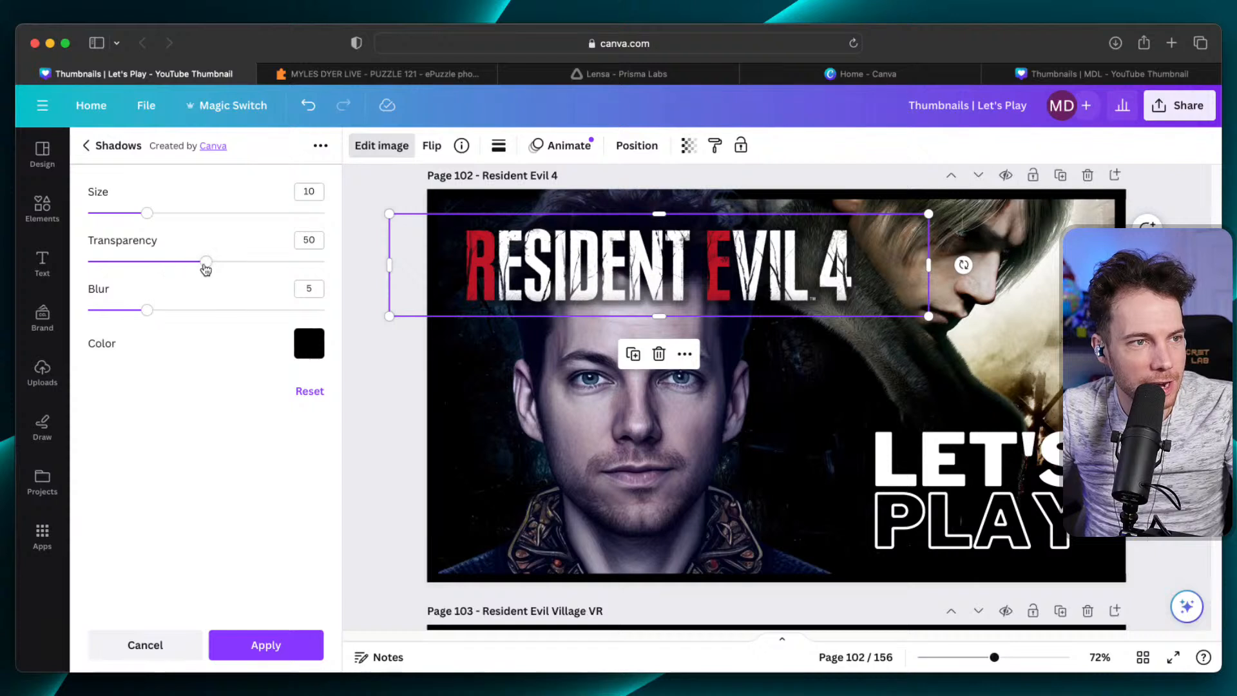
pyautogui.moveTo(206, 269); pyautogui.dragTo(251, 269)
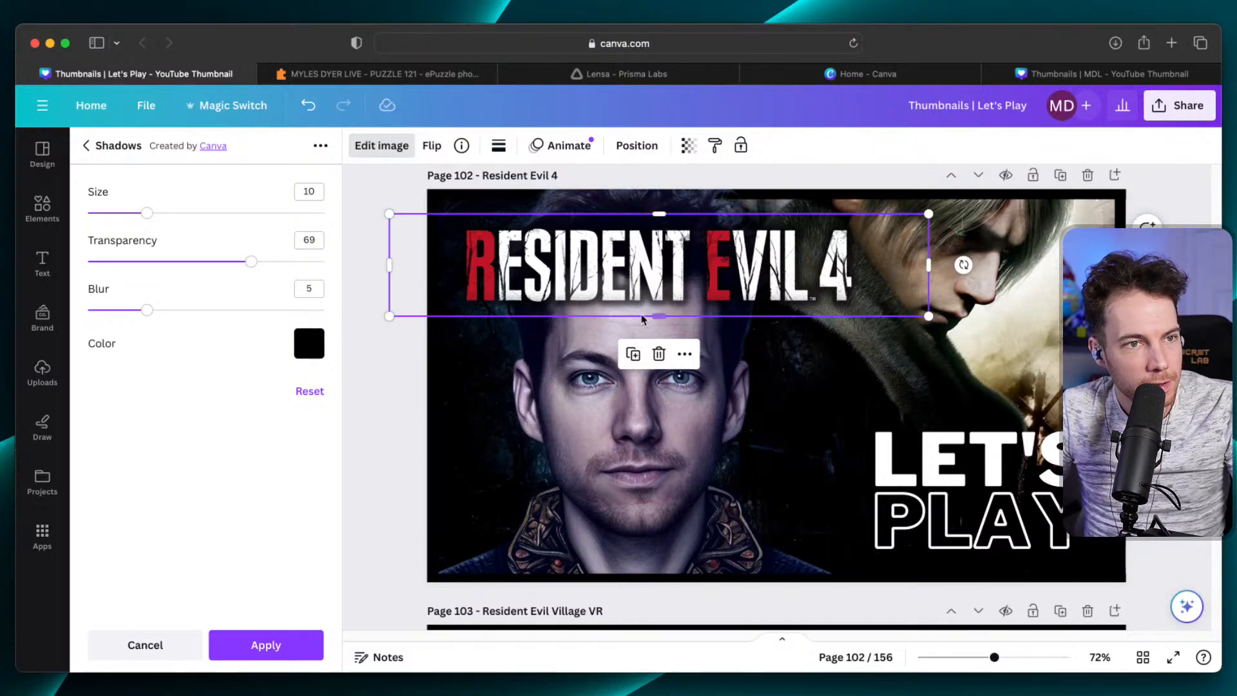
pyautogui.click(291, 646)
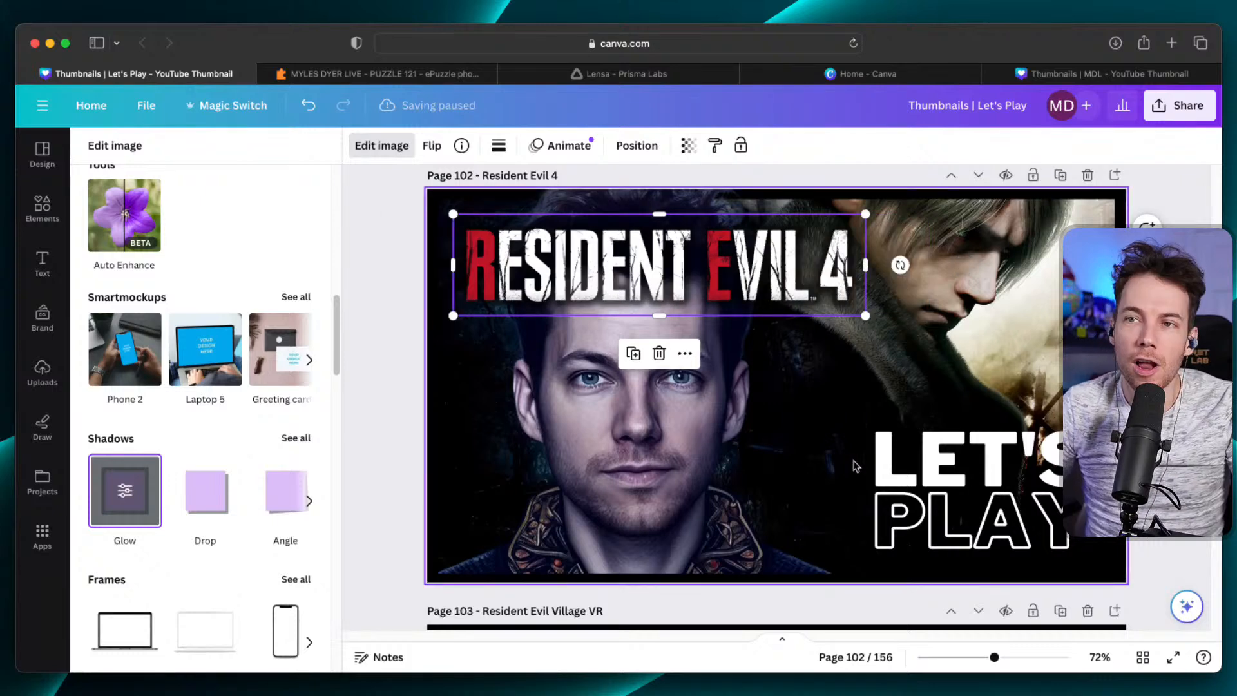
# Copy the black gradient overlay from the page 101 thumbnail onto the Resident Evil 4 page and shift it up slightly.
pyautogui.click(1013, 341)
pyautogui.scroll(5, 1012, 344)
pyautogui.click(810, 408)
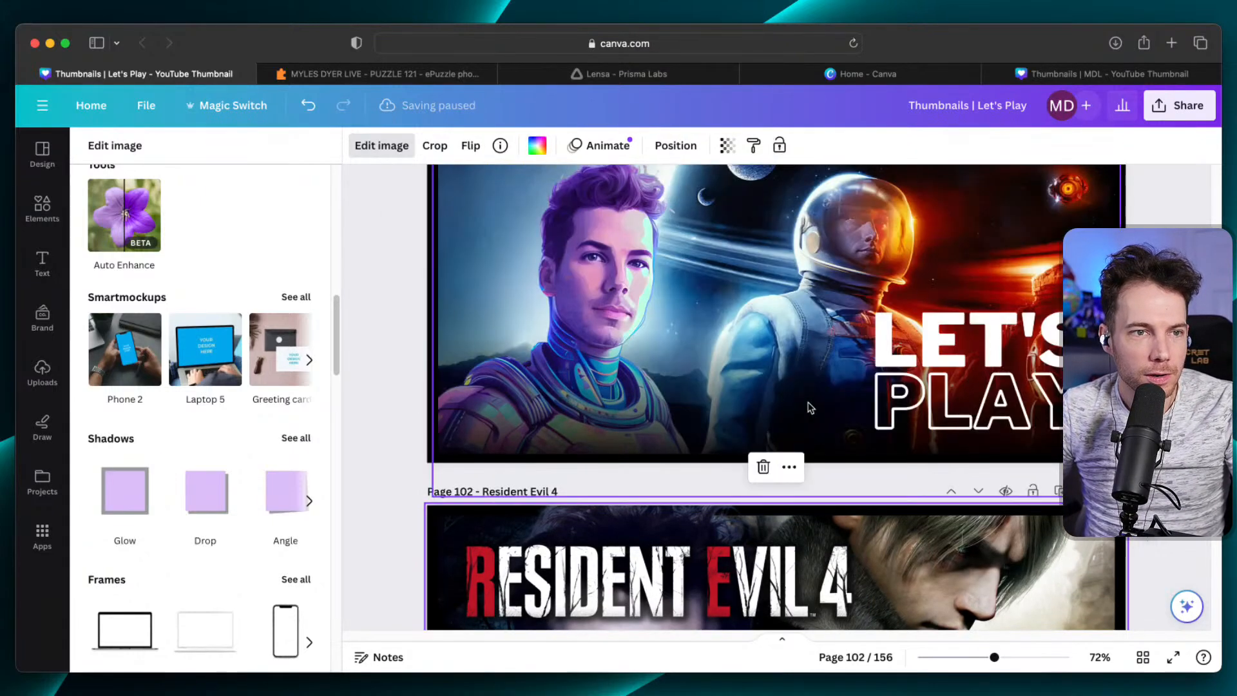
pyautogui.moveTo(792, 426)
pyautogui.mouseDown()
pyautogui.moveTo(792, 389)
pyautogui.moveTo(794, 417)
pyautogui.mouseUp()
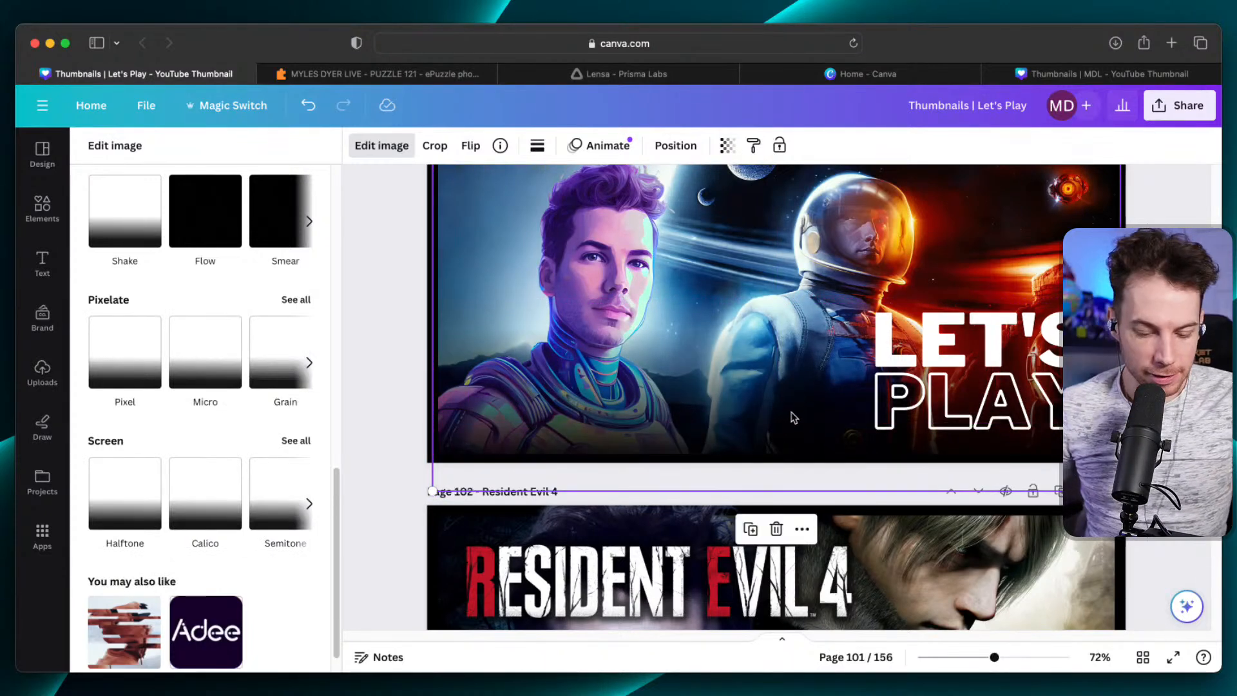
pyautogui.scroll(-5, 796, 420)
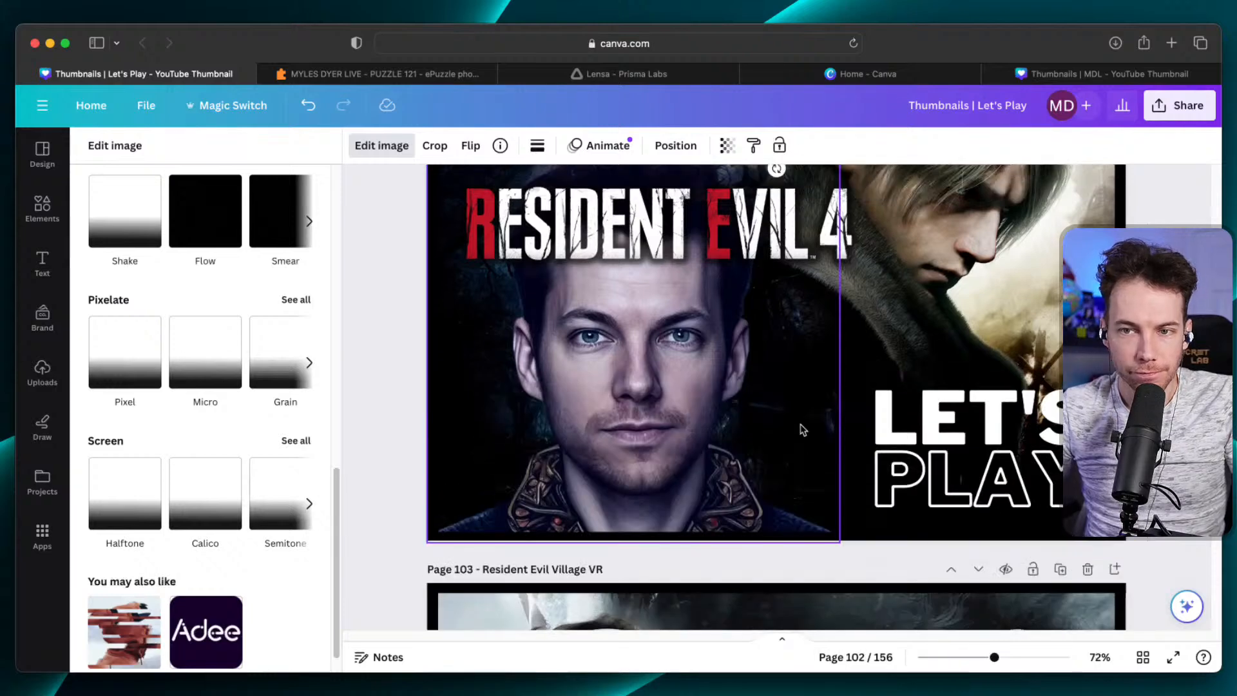
pyautogui.click(942, 308)
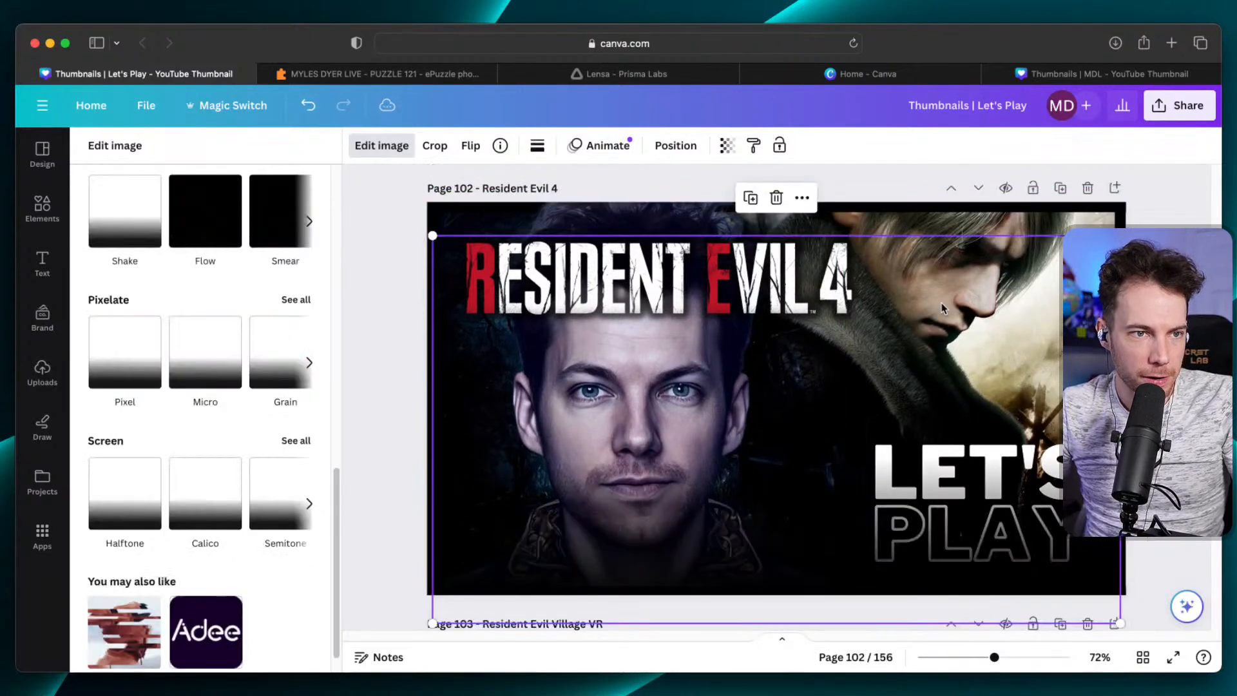
pyautogui.moveTo(966, 356); pyautogui.dragTo(965, 341)
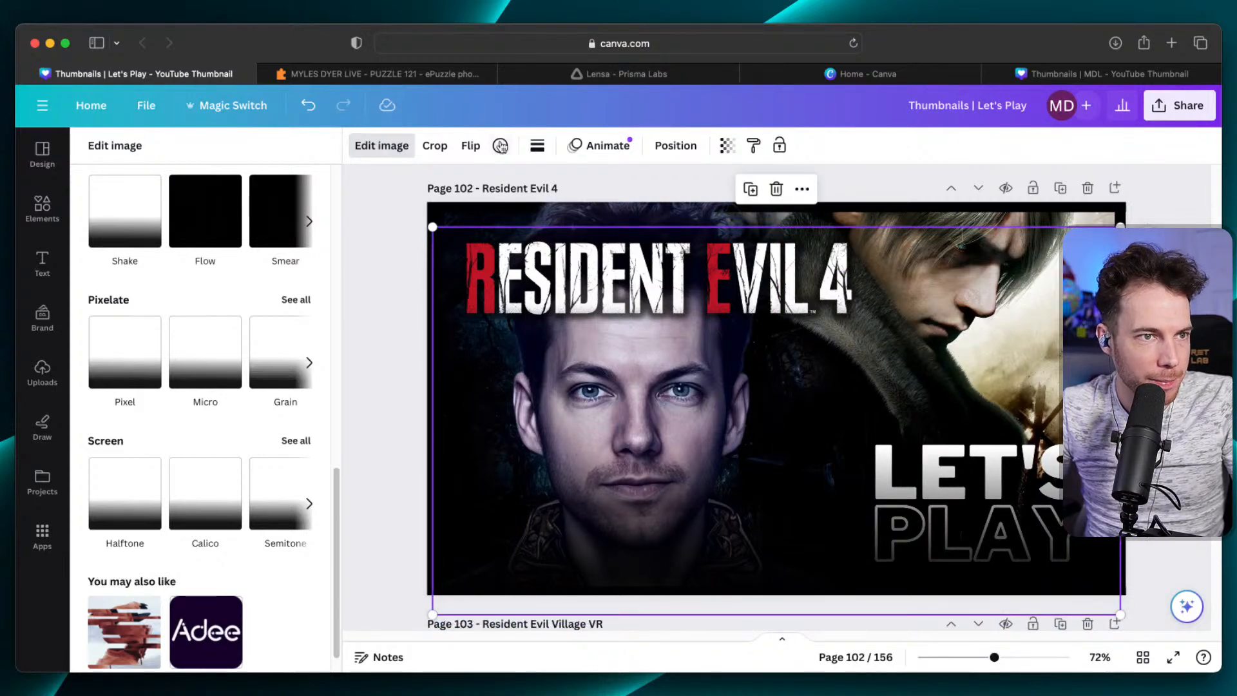
# Send the gradient overlay to the back and move it down to Y 172.1 px.
pyautogui.scroll(15, 254, 312)
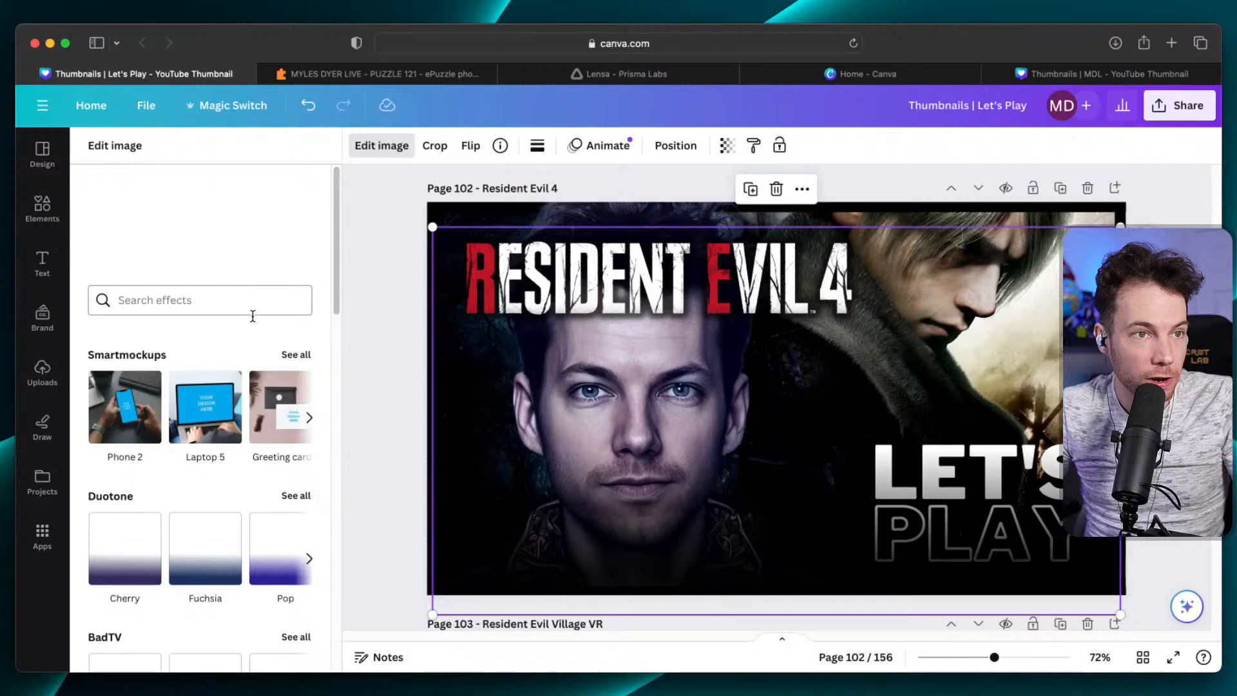
pyautogui.click(683, 148)
pyautogui.click(235, 215)
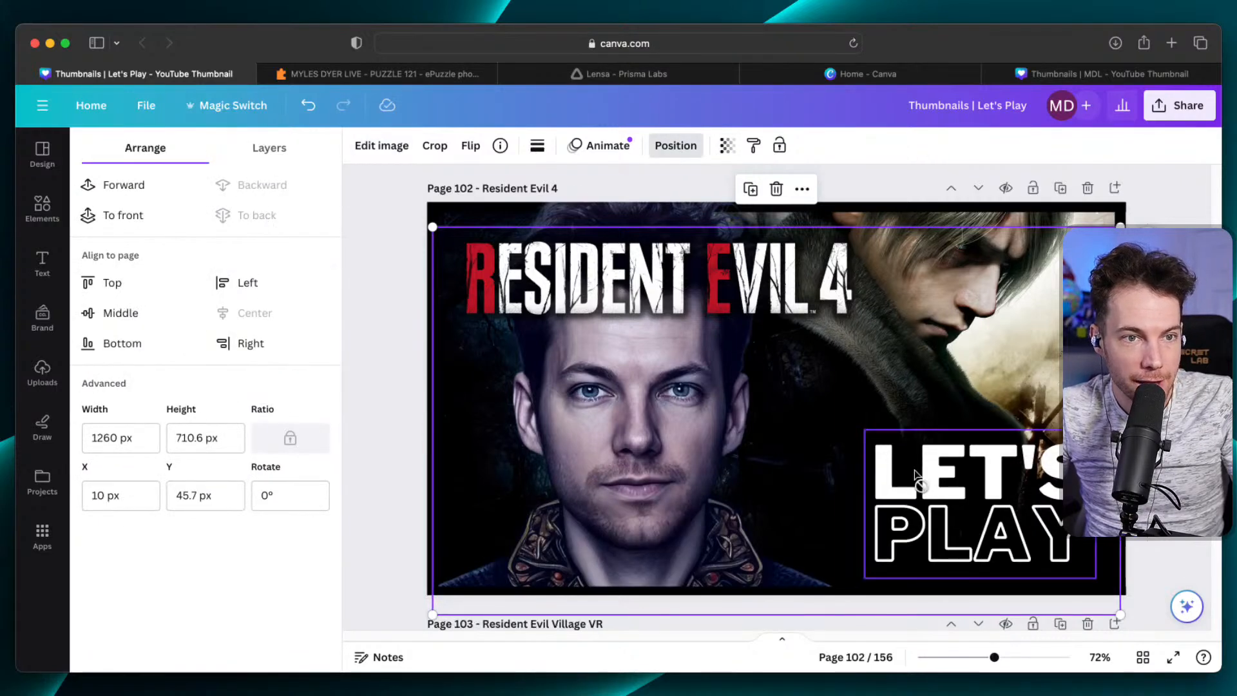
pyautogui.moveTo(1007, 375); pyautogui.dragTo(1005, 437)
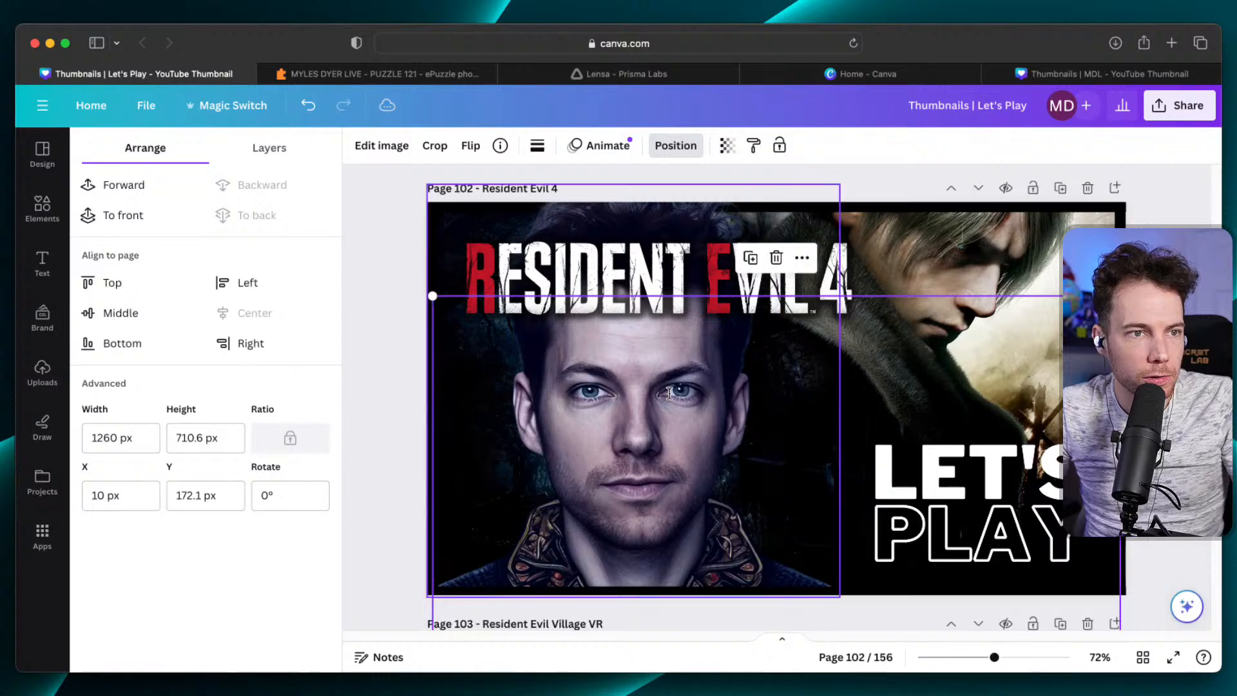
# Send the portrait to the back behind the gradient, lower the gradient to Y 220.7 px and check the thumbnail at a smaller size.
pyautogui.click(652, 406)
pyautogui.click(287, 216)
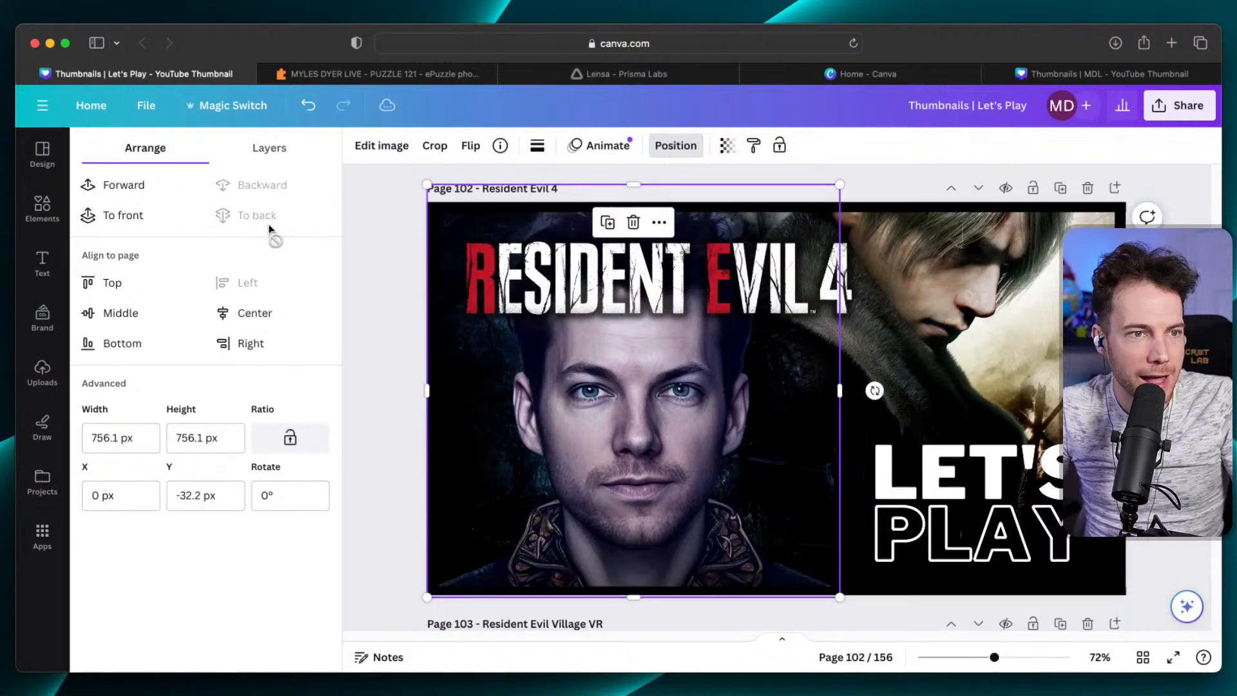
pyautogui.moveTo(1048, 330); pyautogui.dragTo(1060, 360)
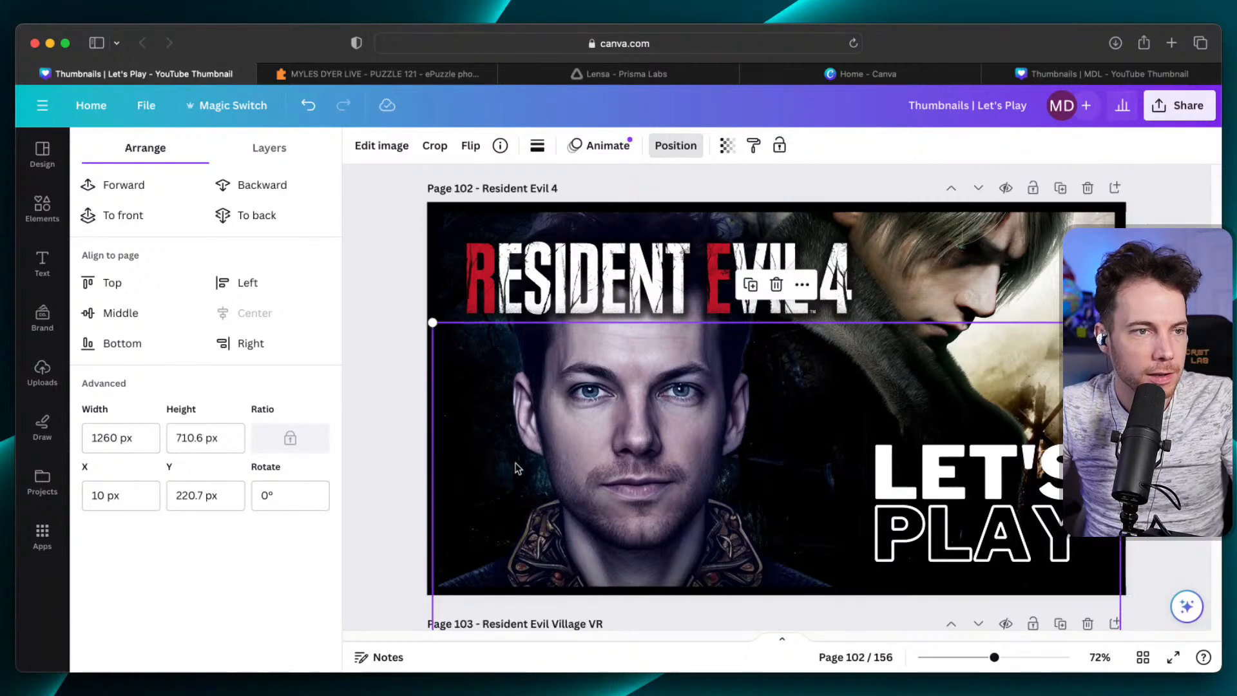
pyautogui.click(370, 476)
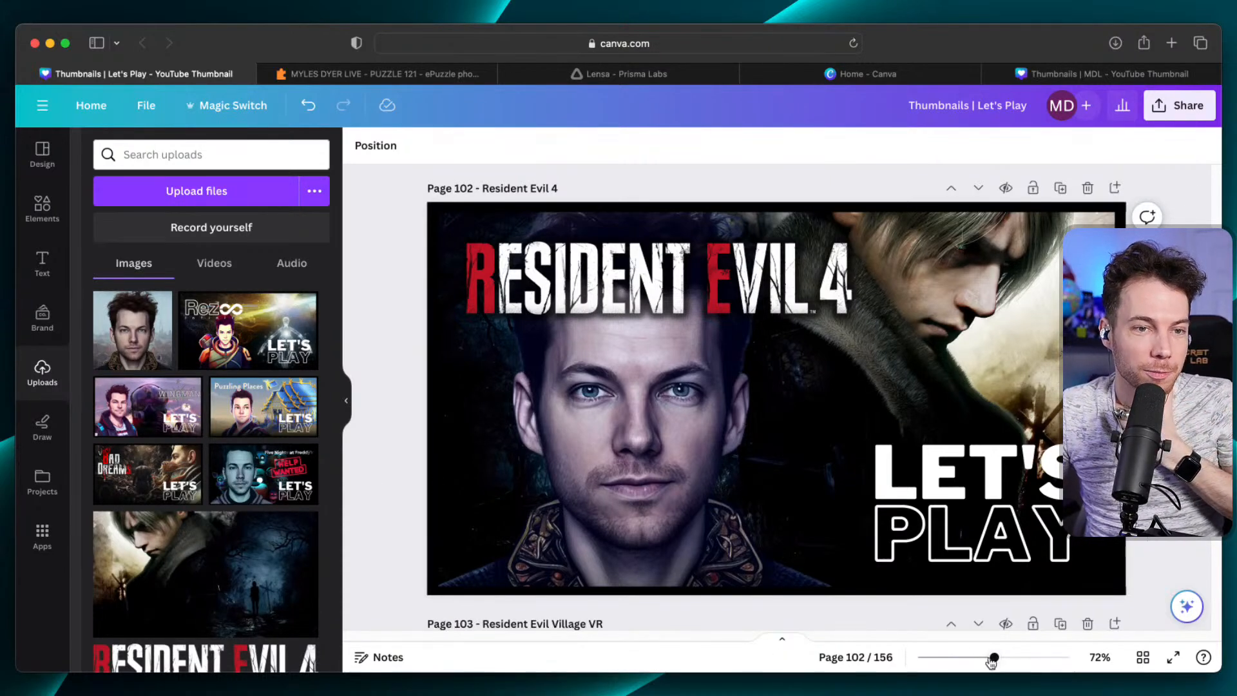
pyautogui.moveTo(992, 663); pyautogui.dragTo(971, 663)
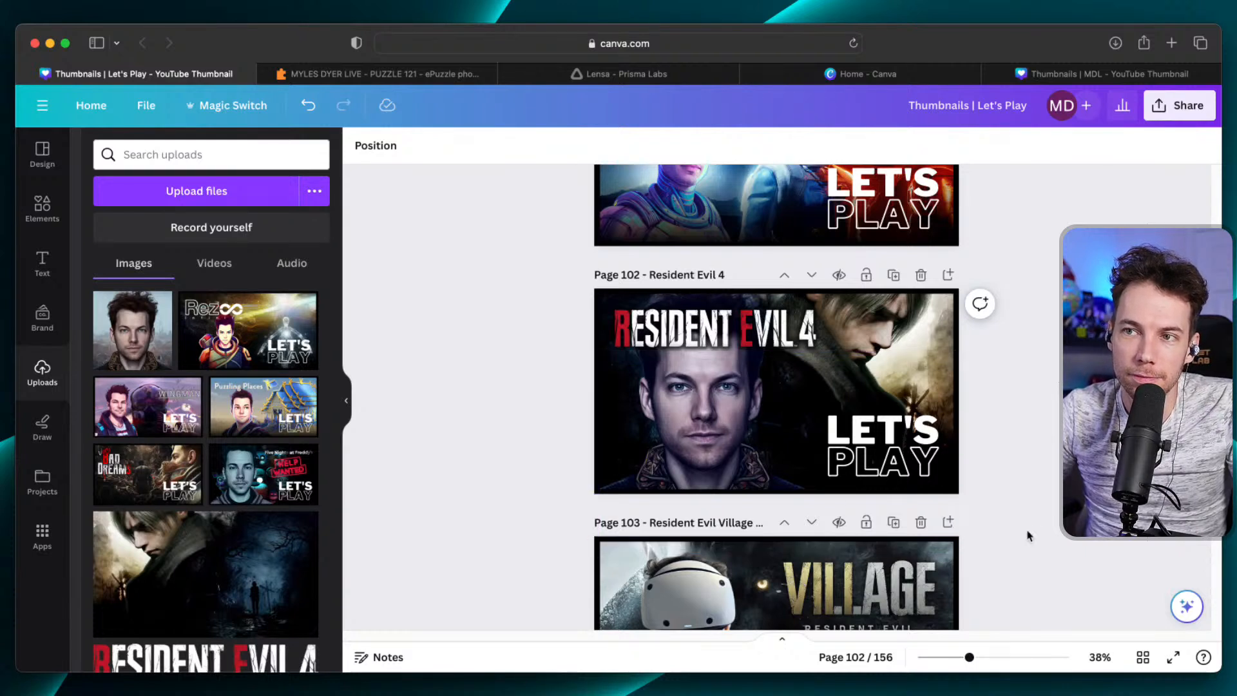
# Look back through the earlier Let's Play thumbnails as far as page 13, Arizona Sunshine 2.
pyautogui.scroll(1, 1028, 536)
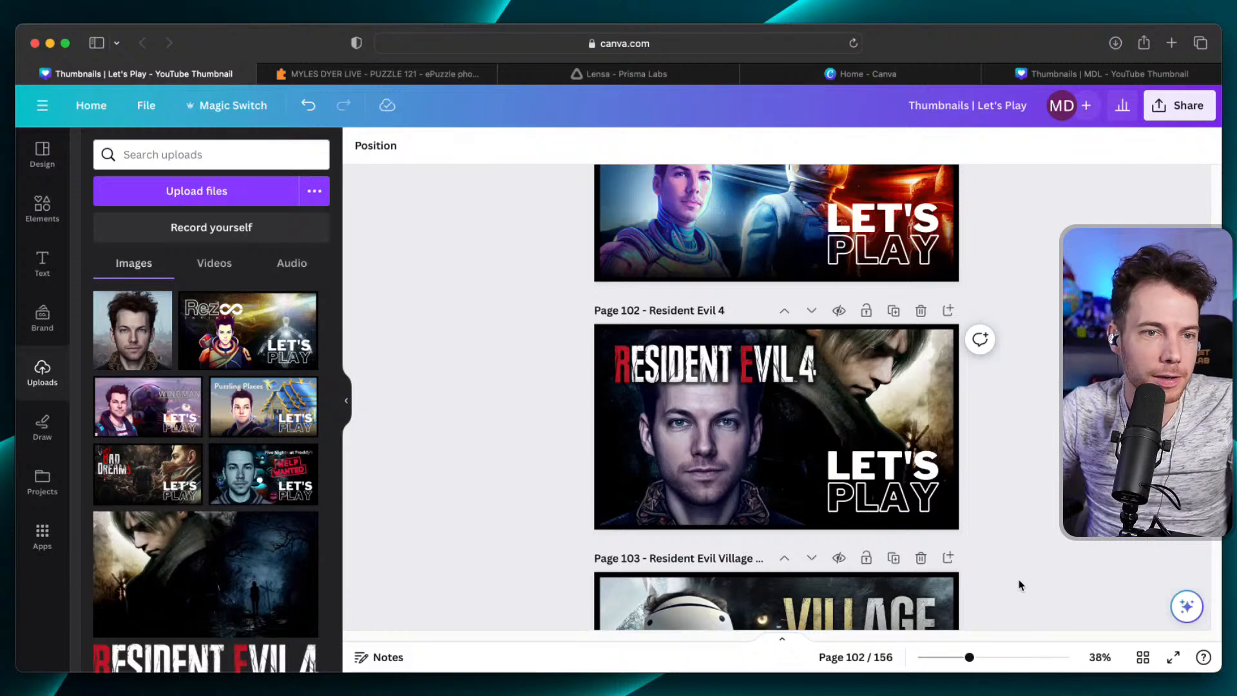
pyautogui.scroll(20, 1025, 585)
pyautogui.scroll(7, 1074, 584)
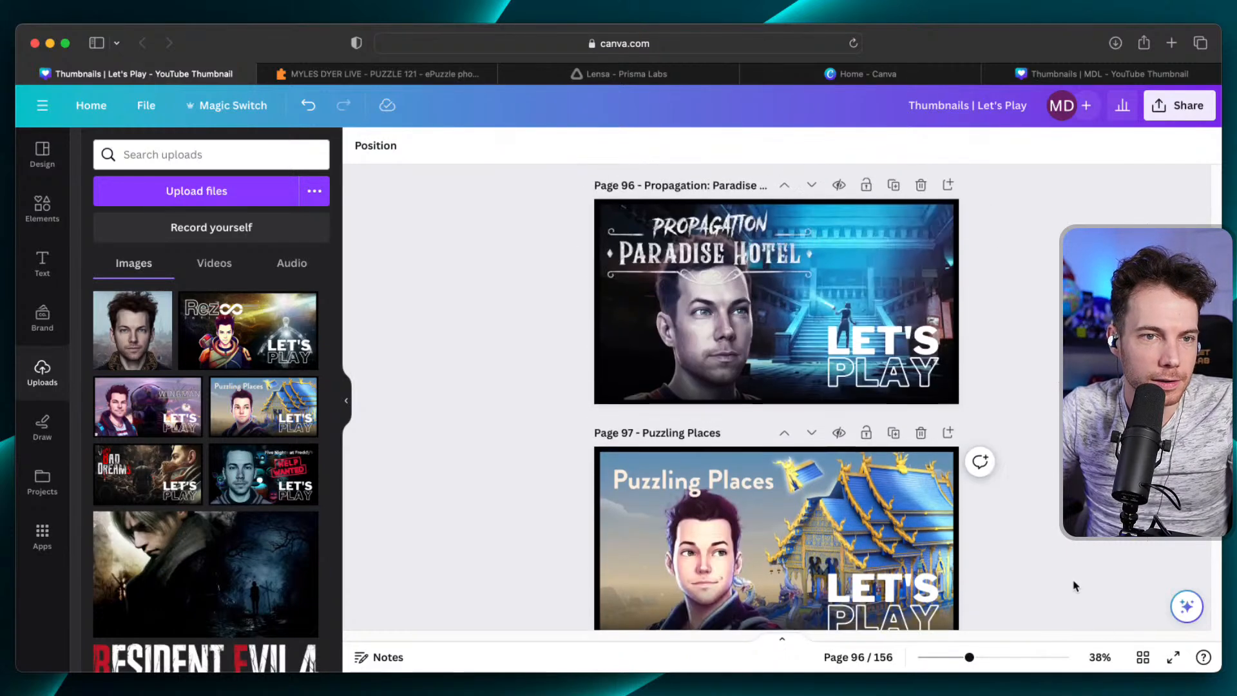
pyautogui.scroll(20, 1096, 587)
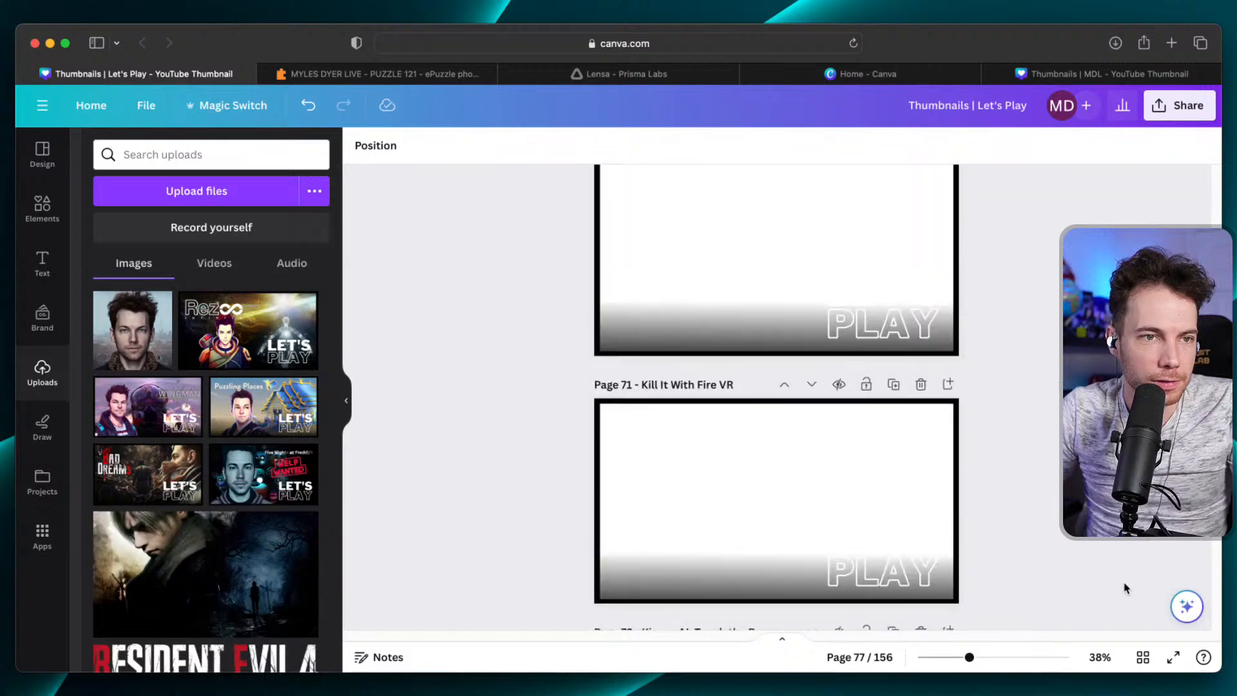
pyautogui.scroll(10, 1125, 589)
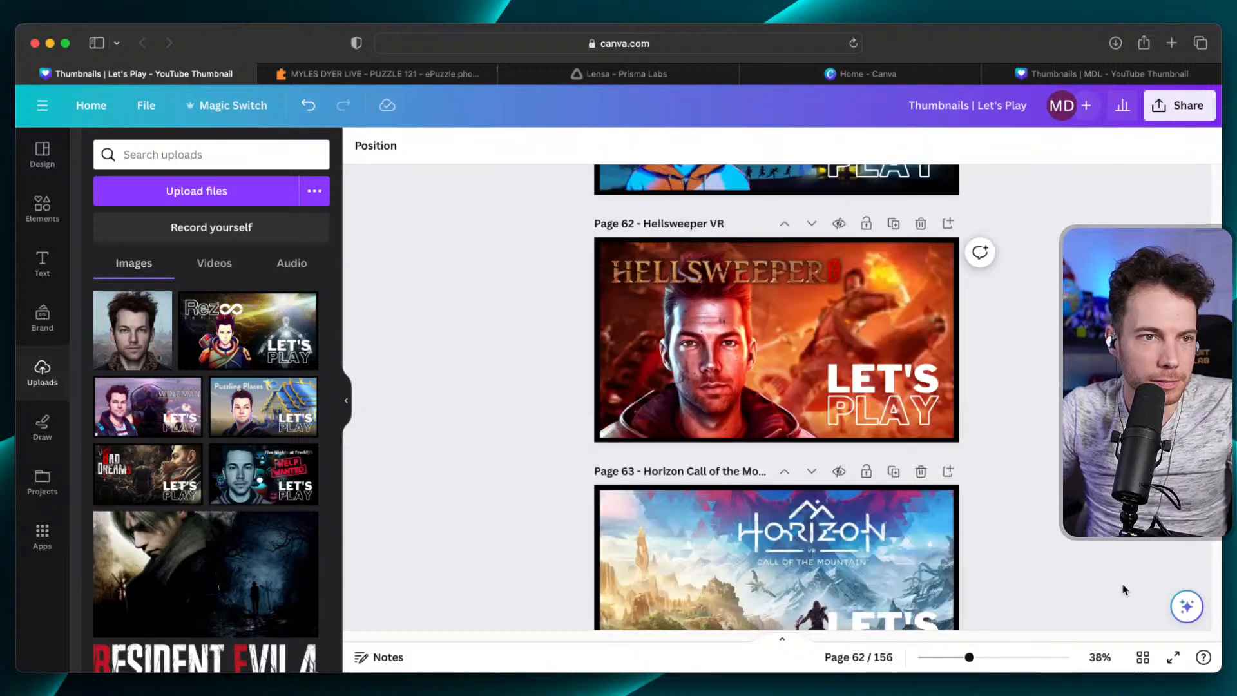
pyautogui.scroll(20, 1123, 589)
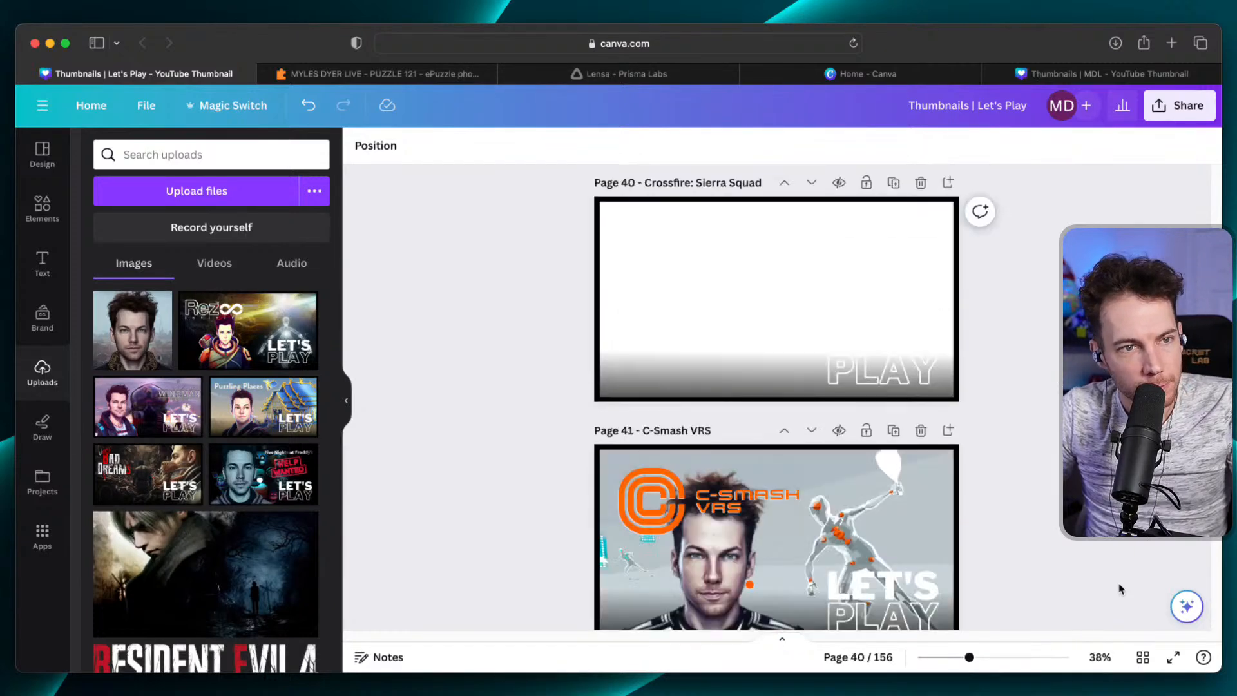
pyautogui.scroll(20, 1120, 589)
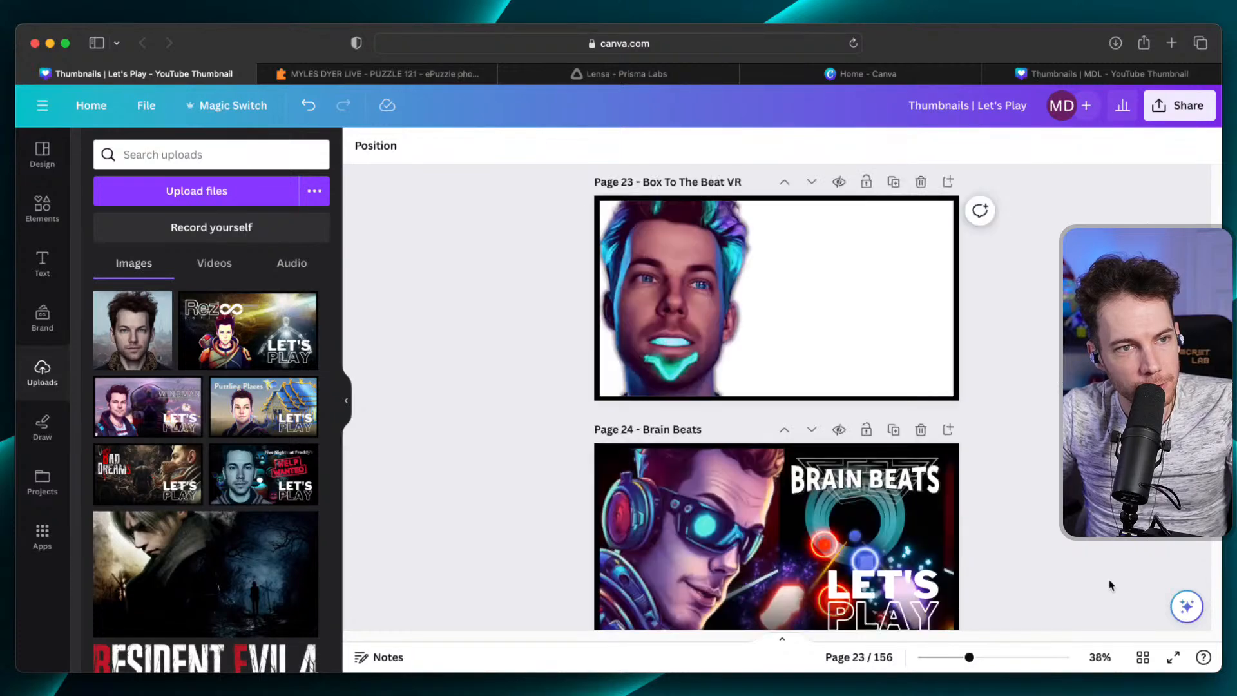
pyautogui.scroll(5, 1109, 584)
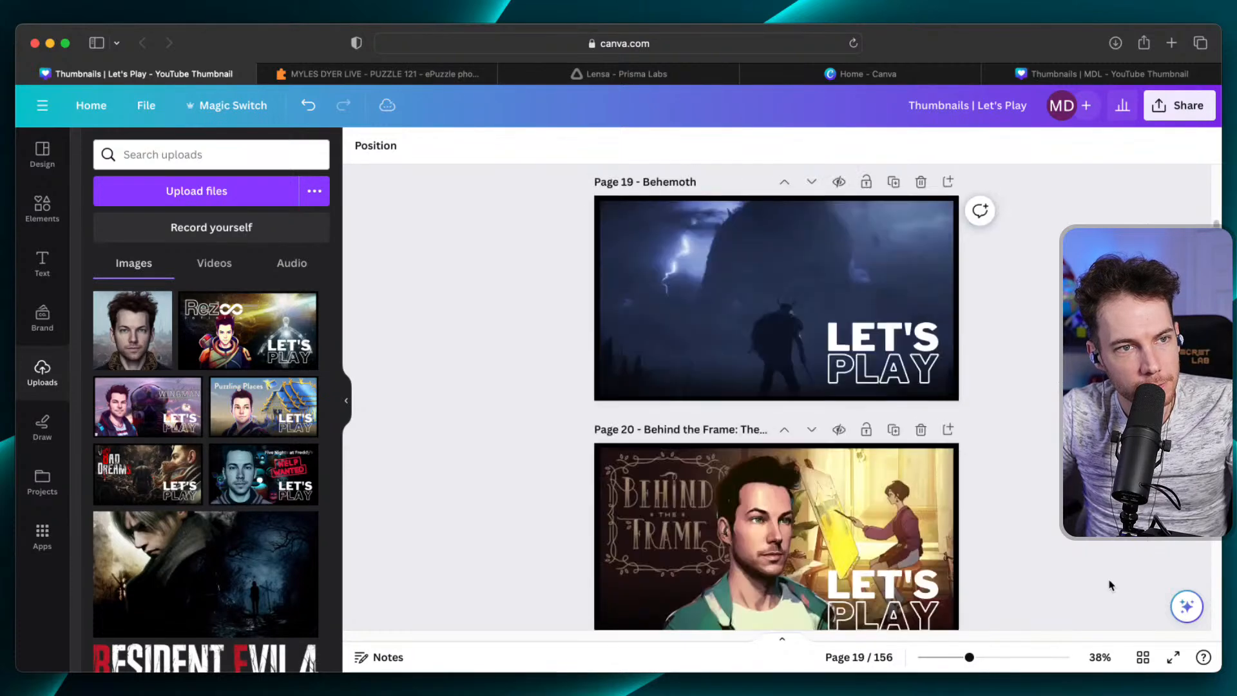
pyautogui.scroll(4, 1109, 584)
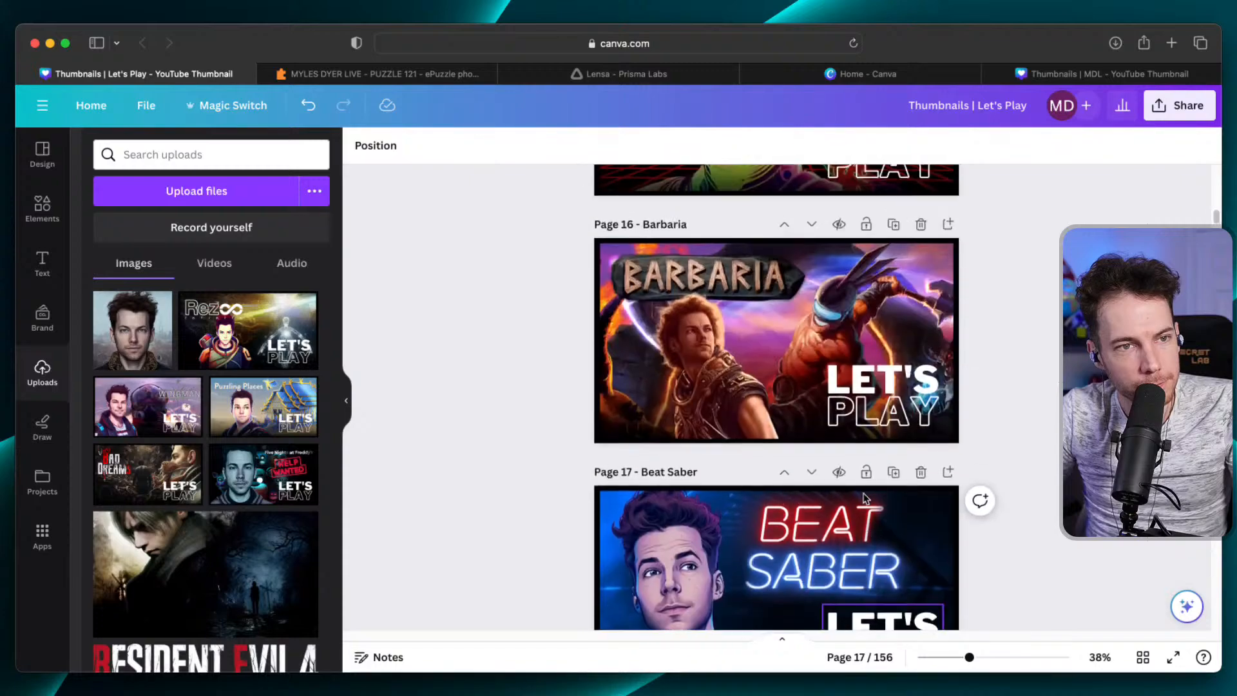
pyautogui.scroll(-2, 864, 496)
pyautogui.scroll(6, 865, 496)
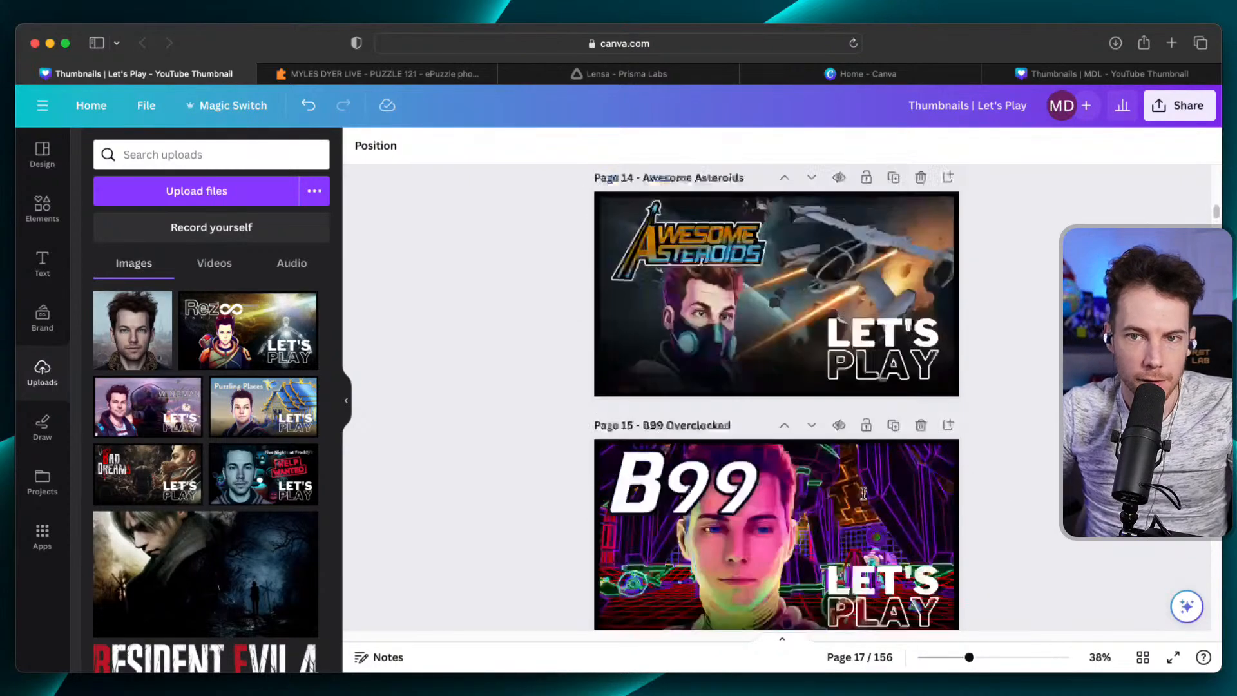
pyautogui.scroll(1, 865, 497)
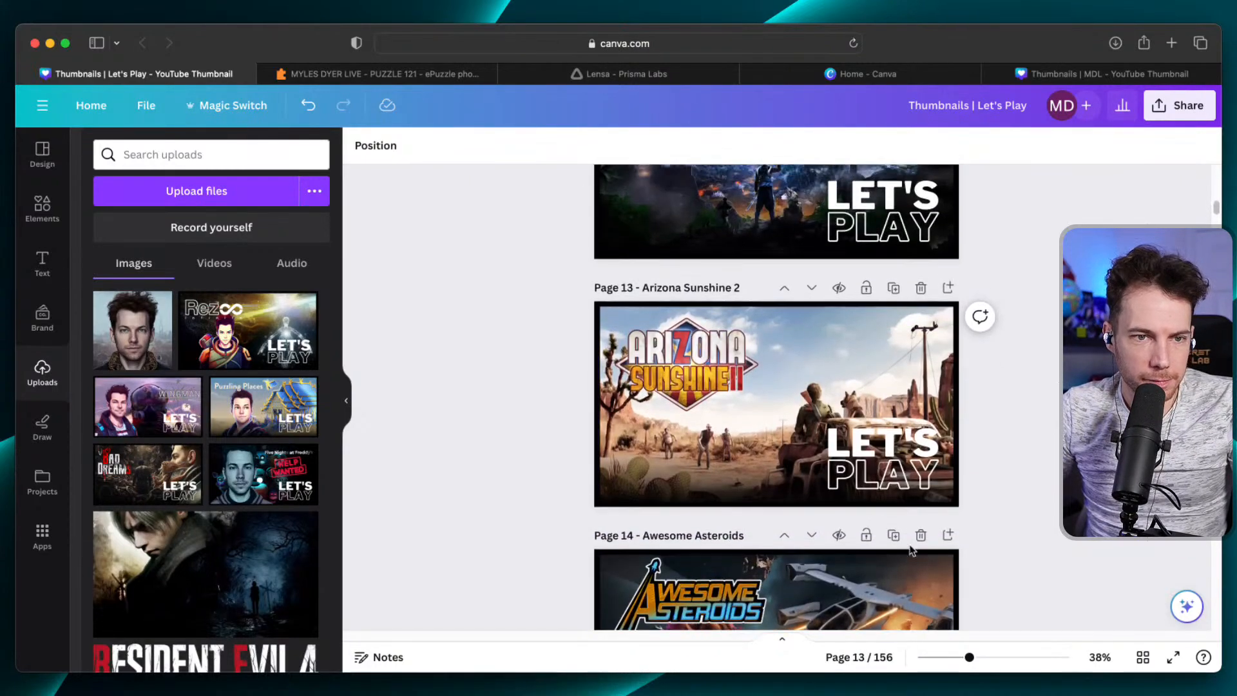
# Shift the Arizona Sunshine II logo slightly right and up, and move the thumbnail's gradient overlay slightly down.
pyautogui.moveTo(969, 657); pyautogui.dragTo(996, 659)
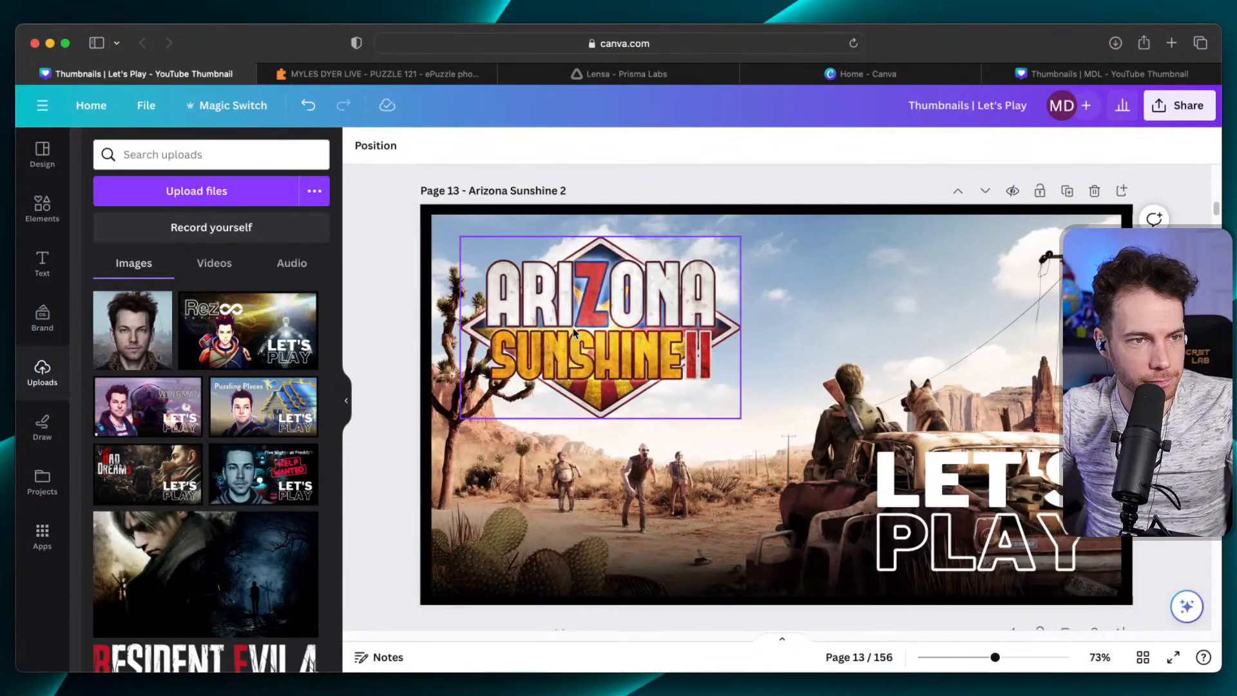
pyautogui.moveTo(642, 329)
pyautogui.mouseDown()
pyautogui.moveTo(798, 321)
pyautogui.moveTo(652, 319)
pyautogui.mouseUp()
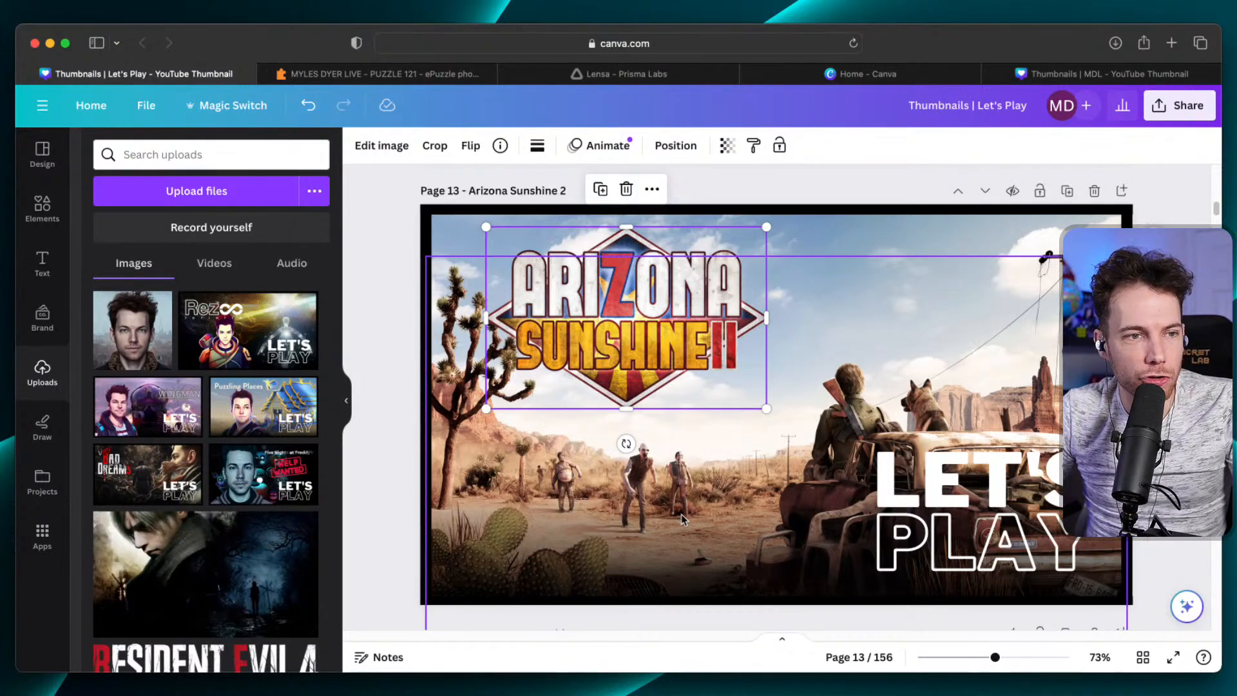
pyautogui.moveTo(681, 517)
pyautogui.mouseDown()
pyautogui.moveTo(682, 695)
pyautogui.moveTo(671, 663)
pyautogui.moveTo(685, 516)
pyautogui.mouseUp()
pyautogui.moveTo(684, 507); pyautogui.dragTo(685, 525)
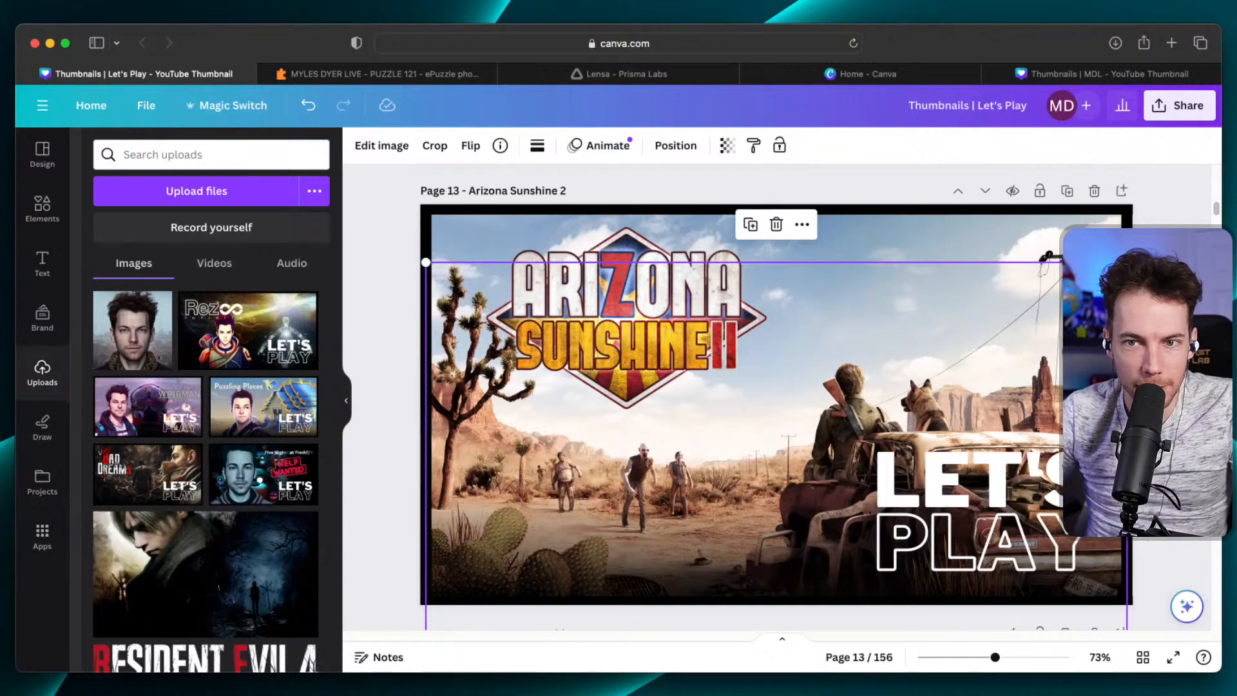
# Switch to the AI Lensa Photos folder in Finder and preview the portrait IMG_2119.JPG.
pyautogui.press('super+Tab')
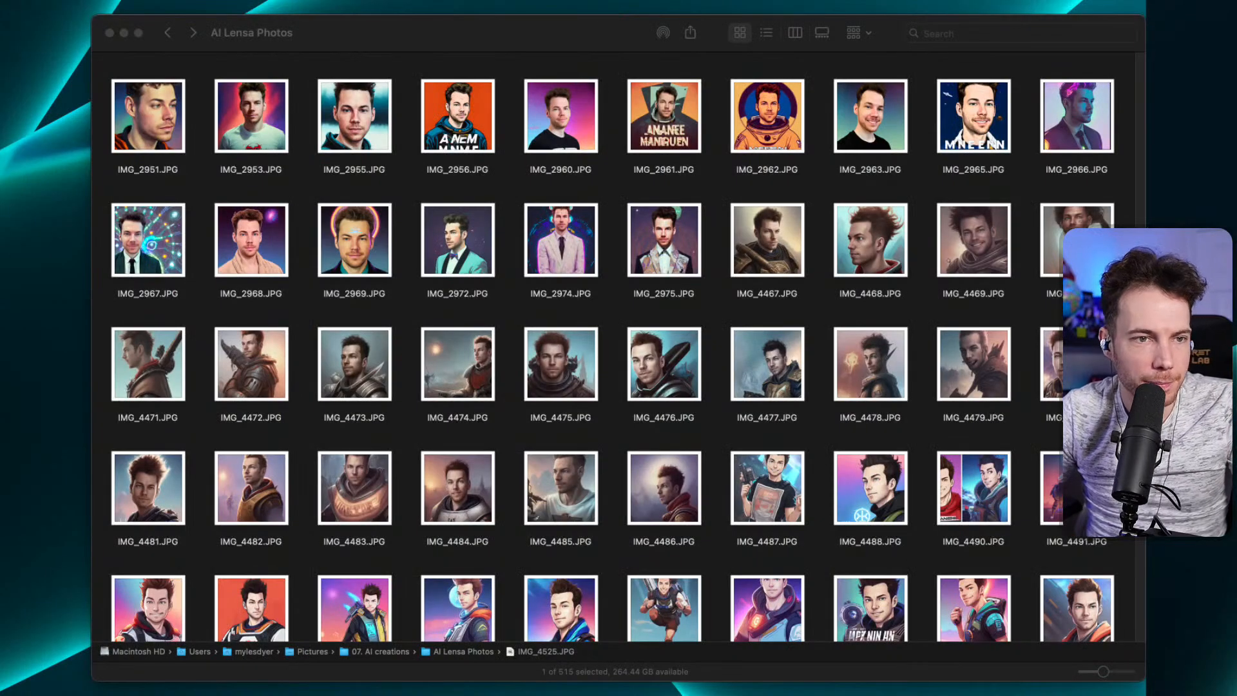
pyautogui.scroll(20, 506, 385)
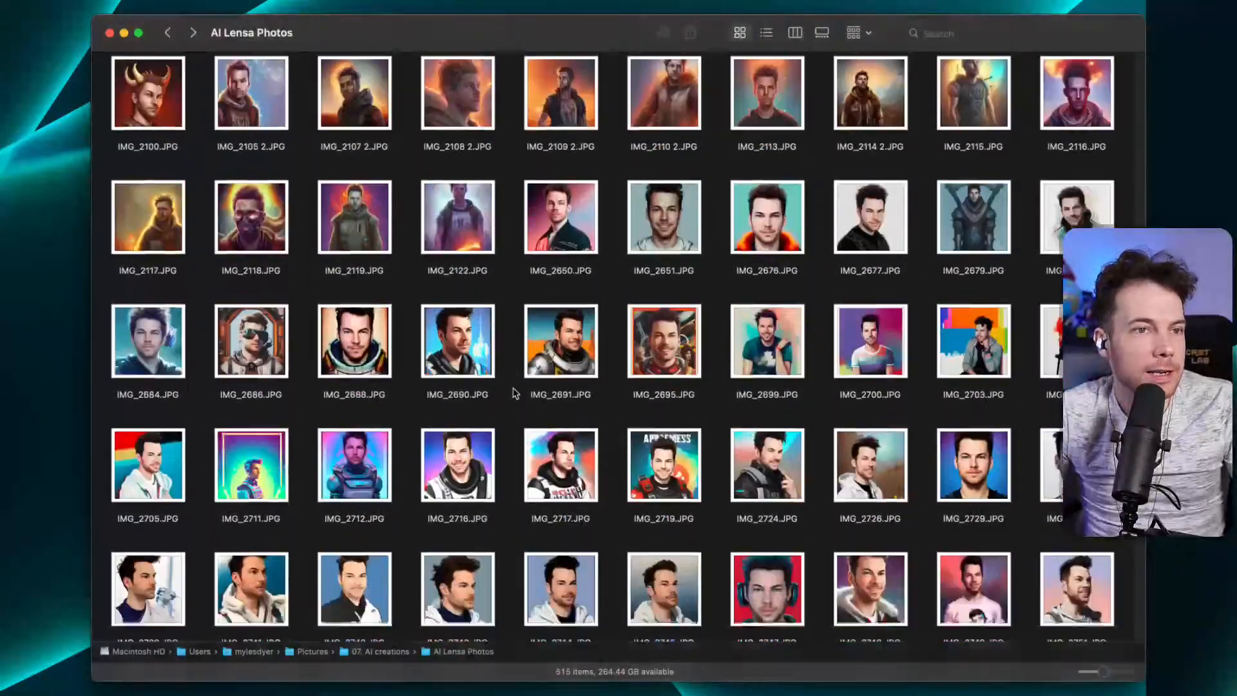
pyautogui.scroll(3, 515, 393)
pyautogui.click(384, 393)
pyautogui.press('space')
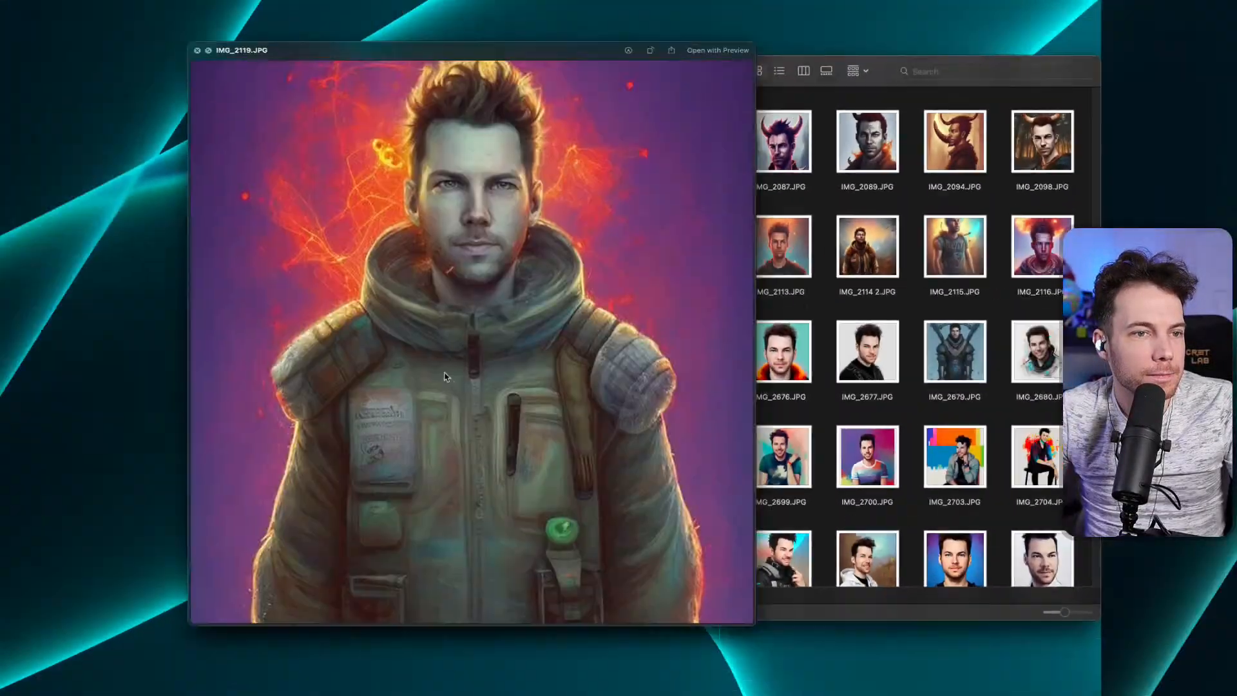
pyautogui.press('space')
# Look through the earlier portraits in the folder and preview IMG_1990.JPG.
pyautogui.scroll(5, 403, 122)
pyautogui.click(427, 36)
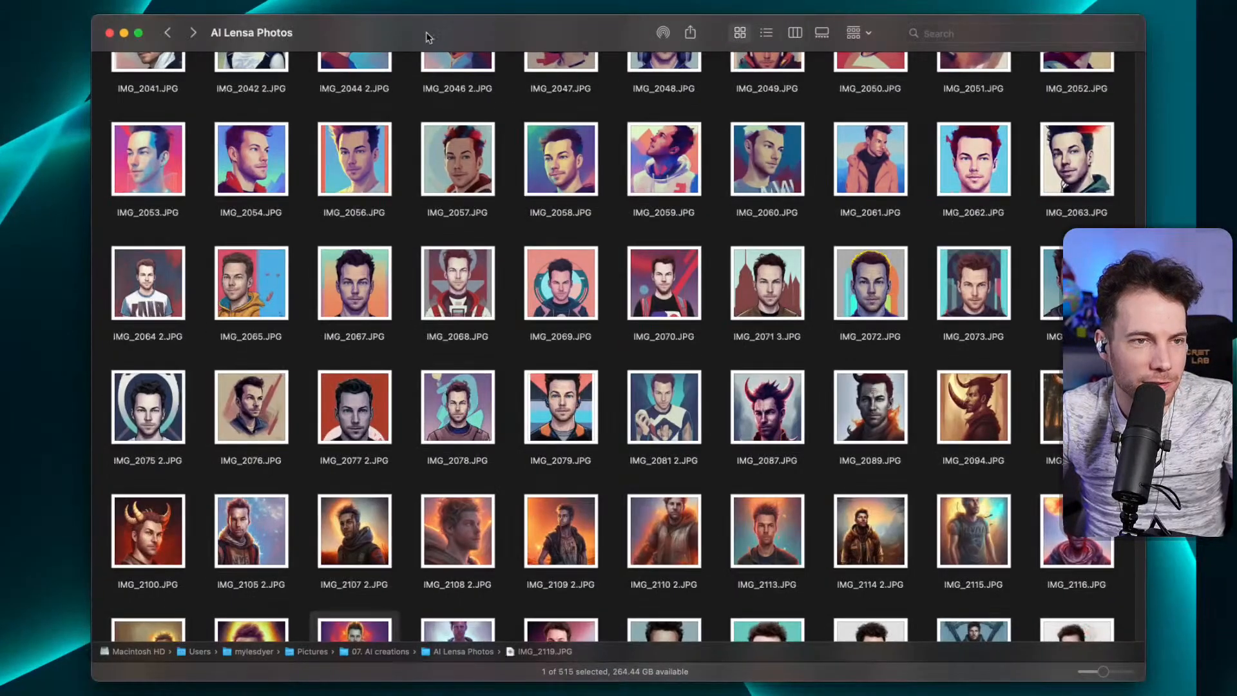
pyautogui.scroll(4, 515, 450)
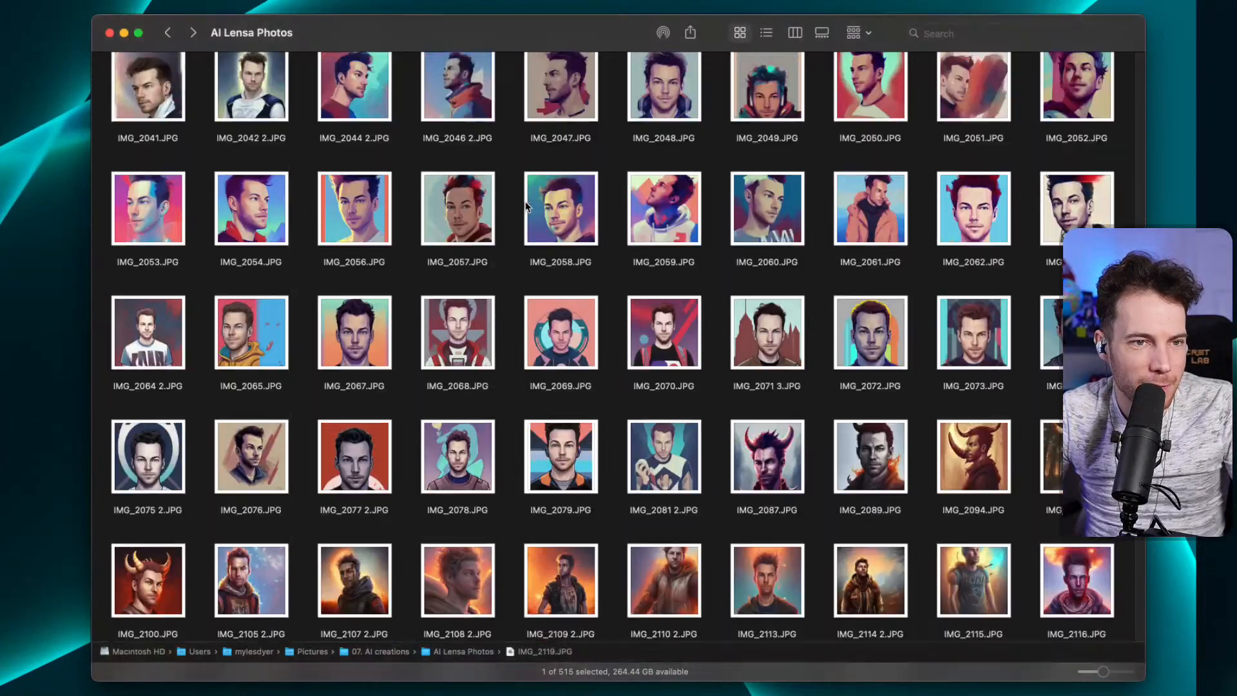
pyautogui.scroll(8, 527, 206)
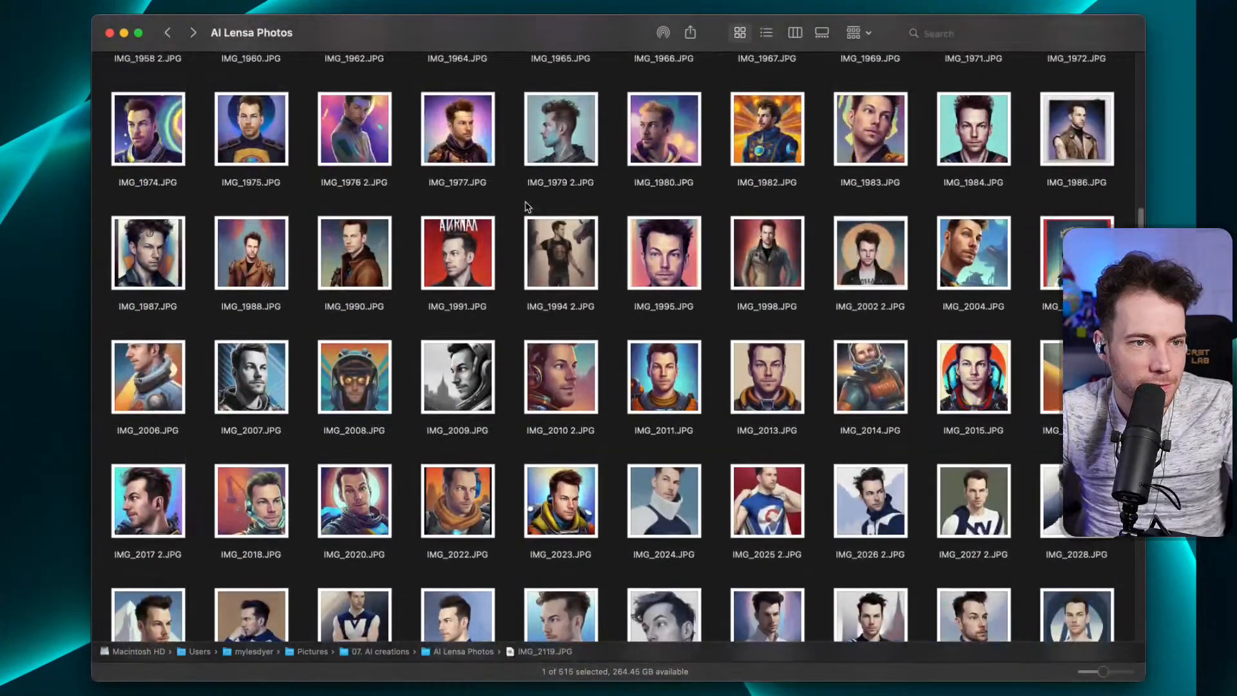
pyautogui.click(385, 266)
pyautogui.press('space')
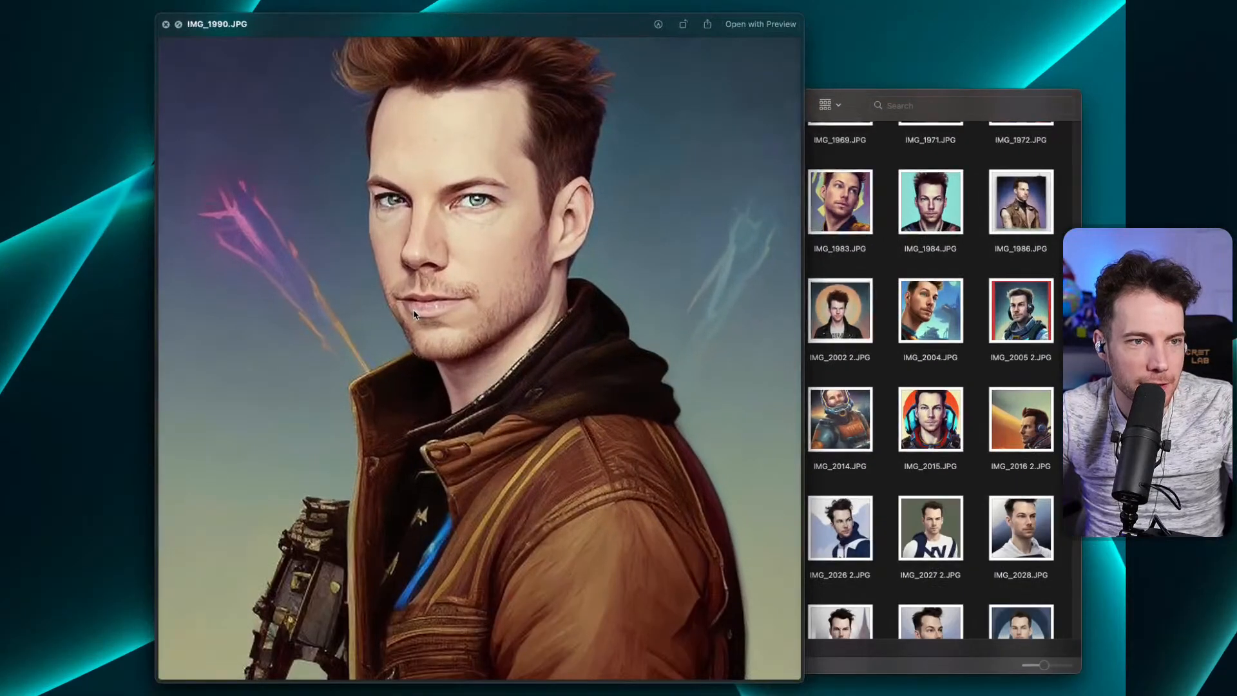
pyautogui.press('space')
# Preview the portraits IMG_1988.JPG and IMG_1994 2.JPG as thumbnail candidates.
pyautogui.click(317, 348)
pyautogui.press('space')
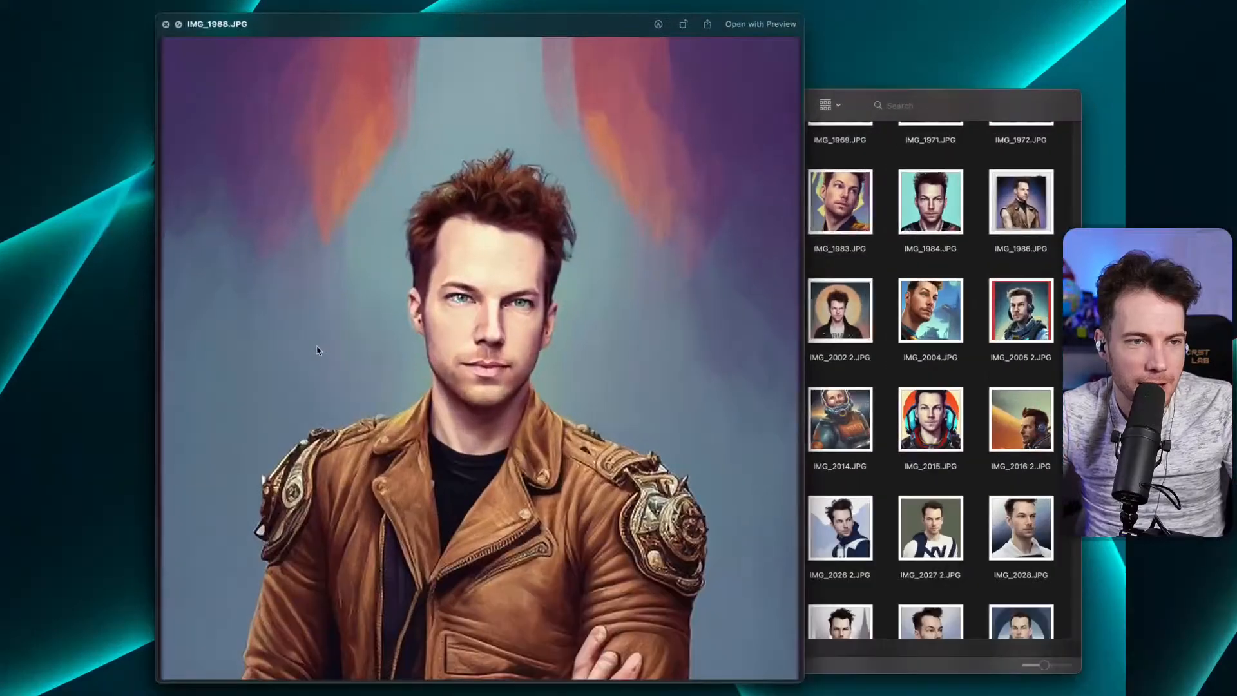
pyautogui.press('space')
pyautogui.click(539, 335)
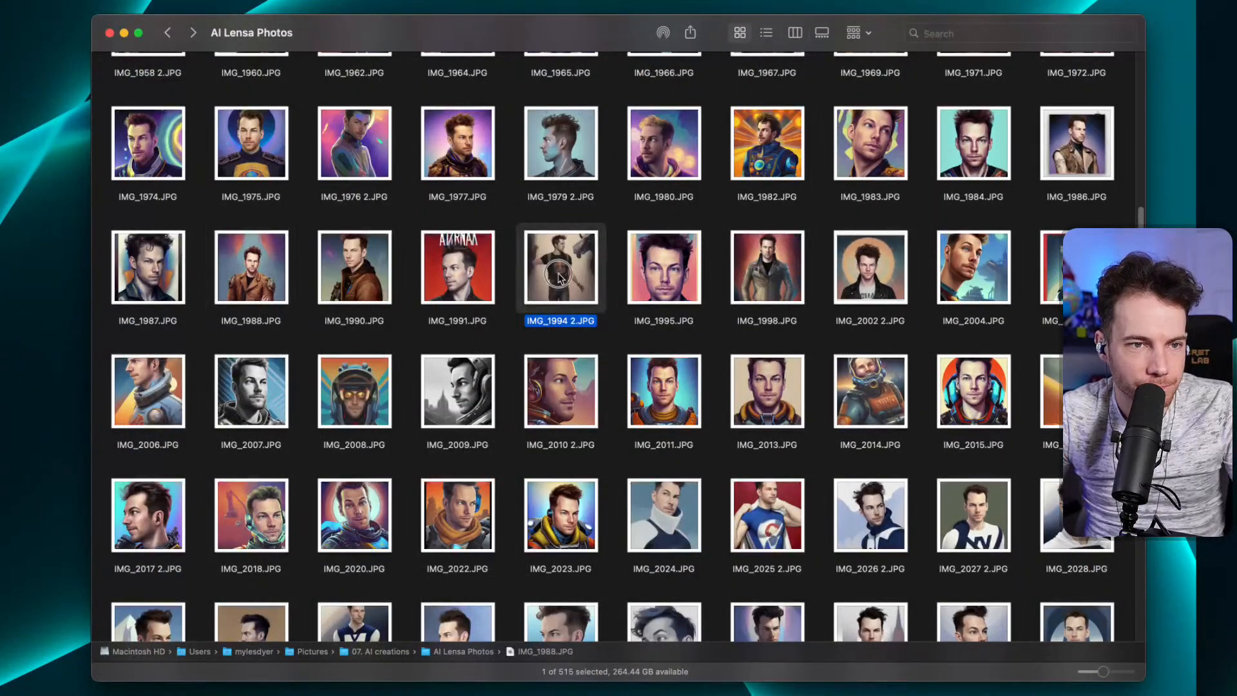
pyautogui.press('space')
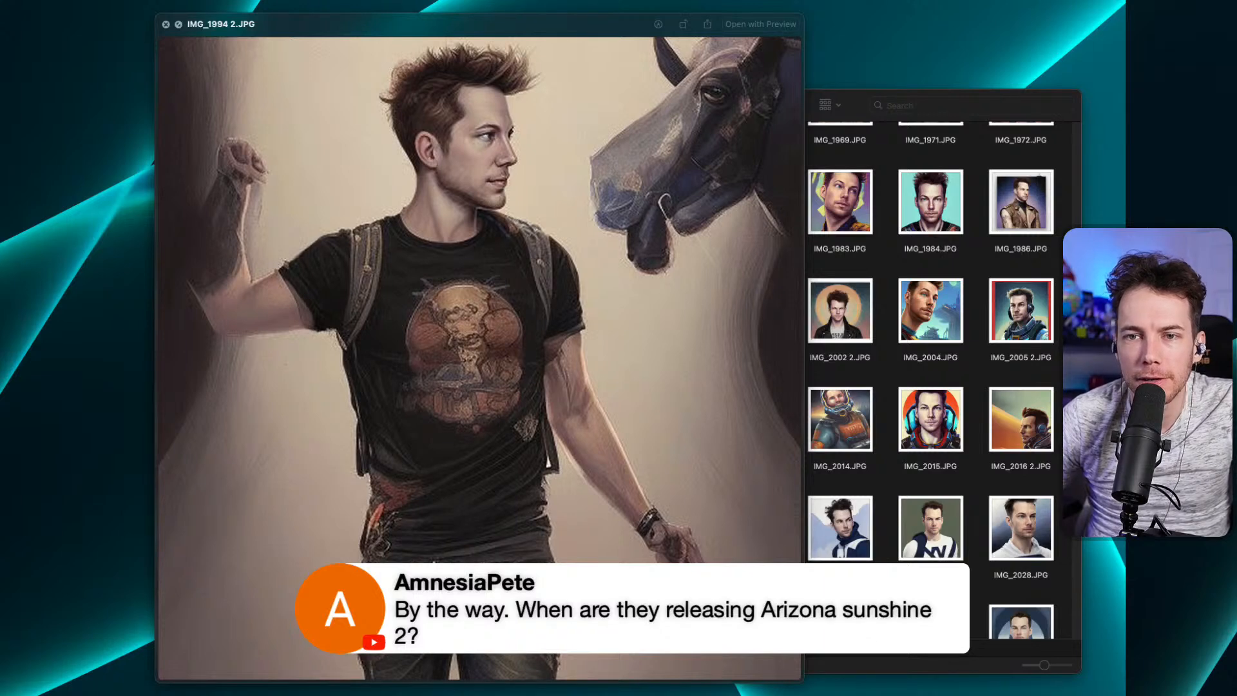
pyautogui.press('space')
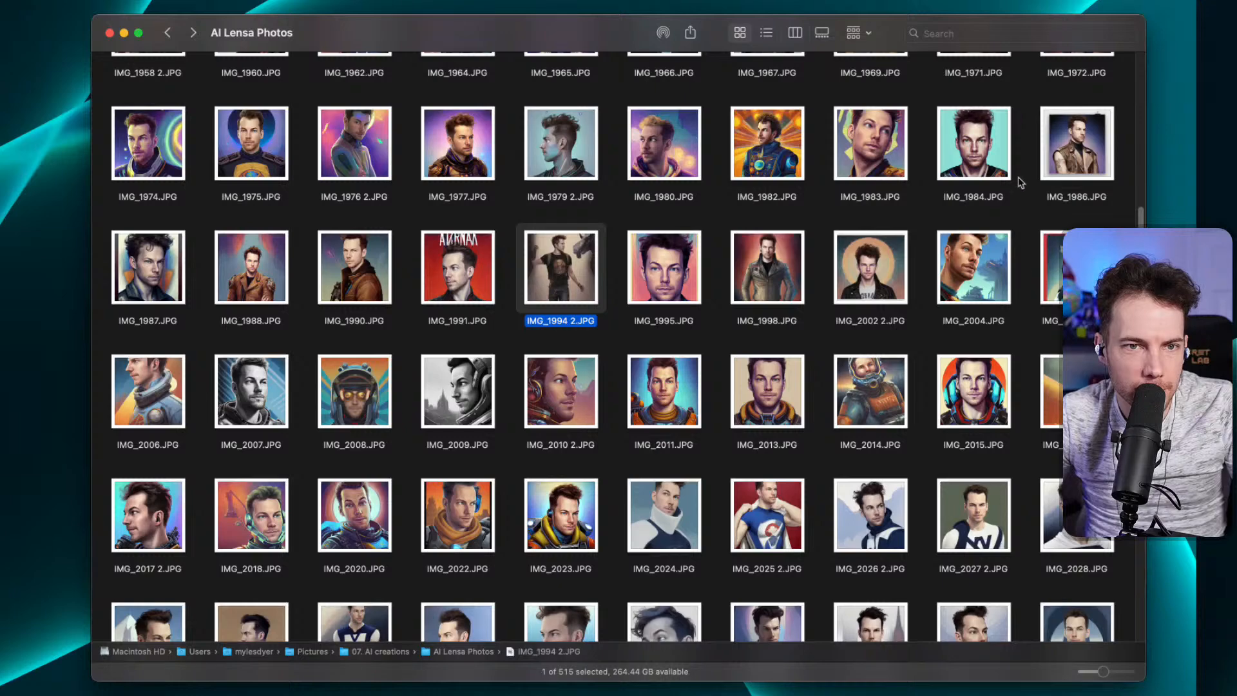
# Preview the portraits IMG_1986.JPG and IMG_1984.JPG at full size.
pyautogui.click(1038, 174)
pyautogui.press('space')
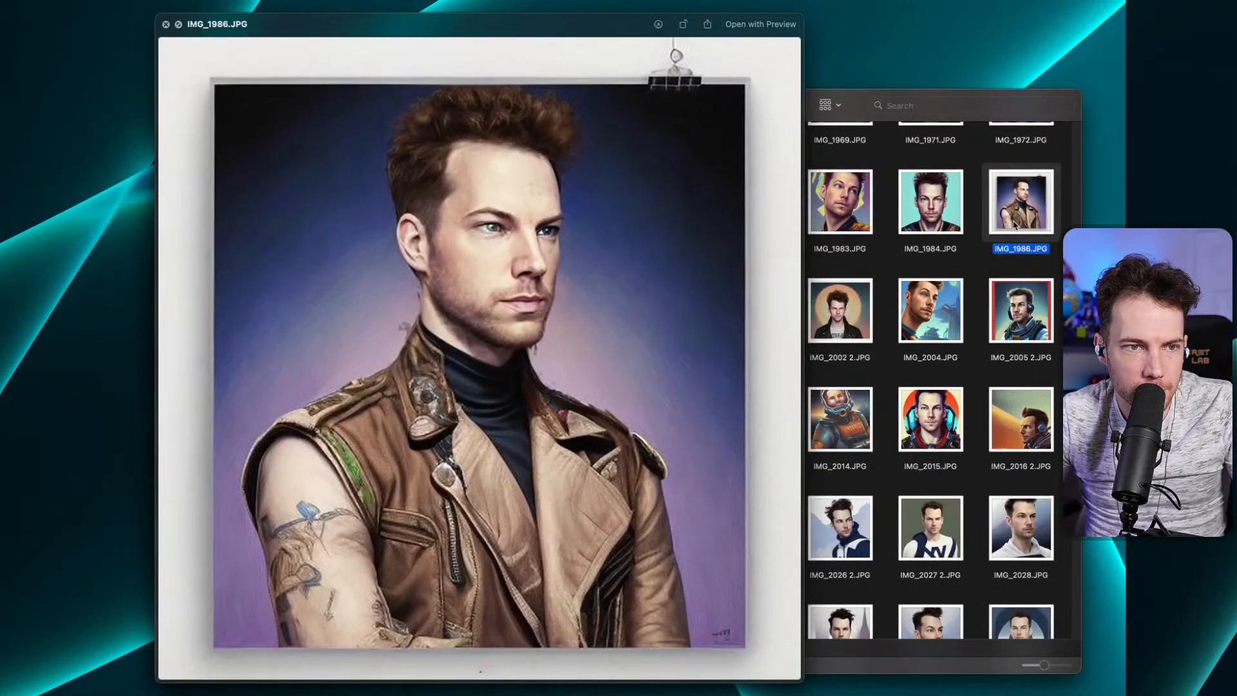
pyautogui.press('space')
pyautogui.click(933, 220)
pyautogui.press('space')
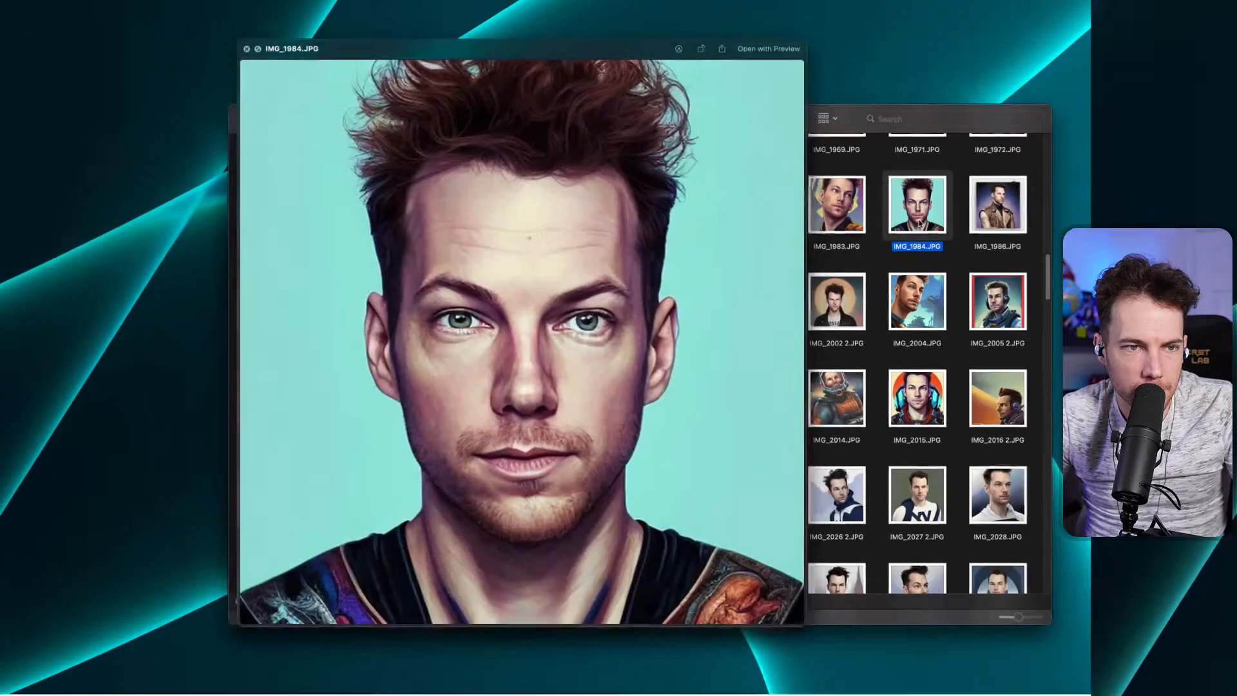
pyautogui.press('space')
pyautogui.press('space')
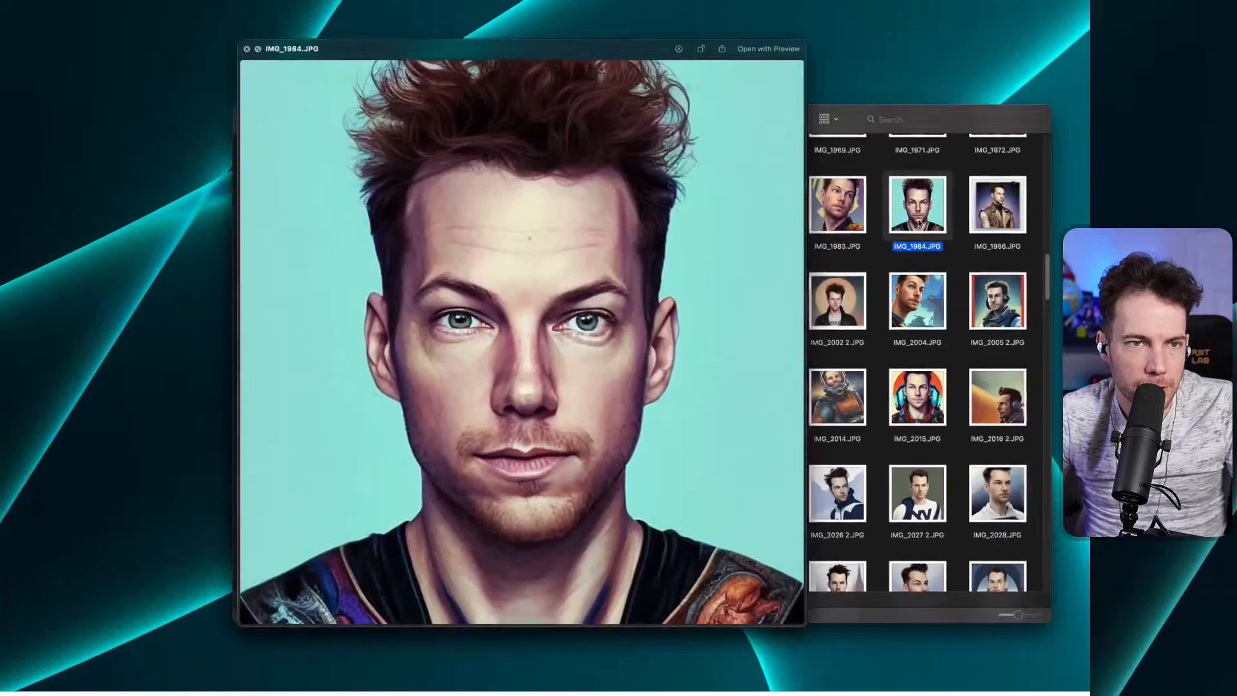
pyautogui.press('space')
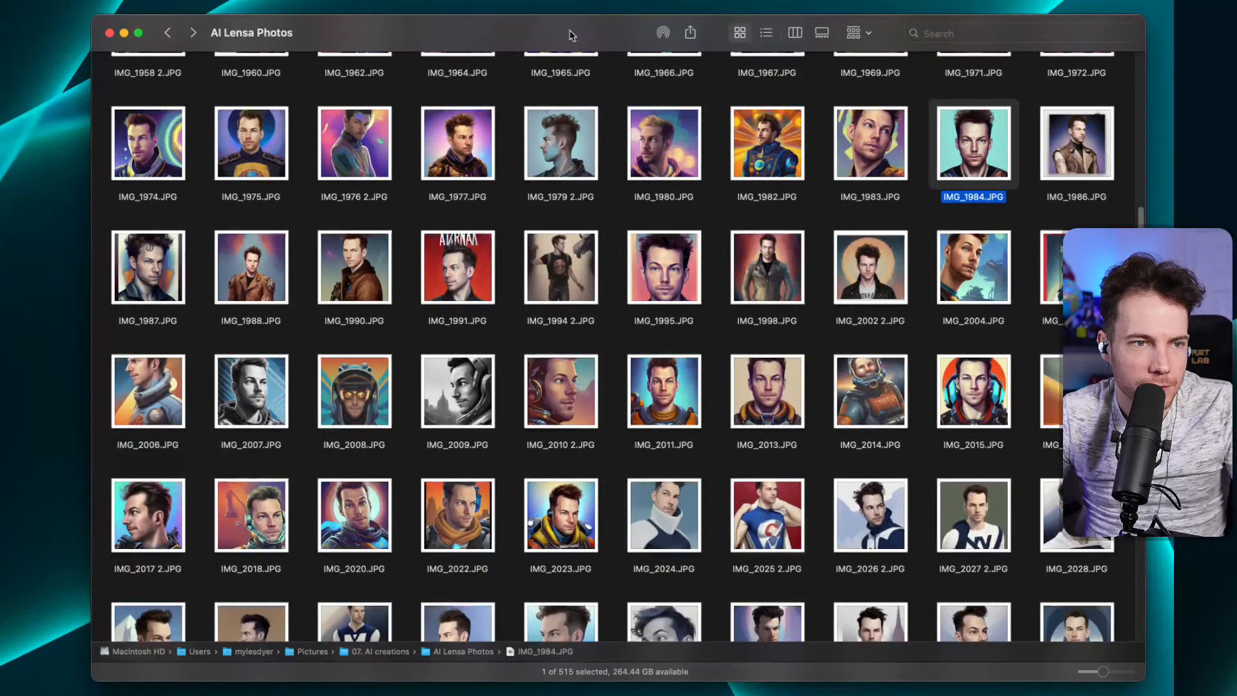
# Preview IMG_1990.JPG again, followed by IMG_1987.JPG, to compare the two portraits.
pyautogui.click(356, 574)
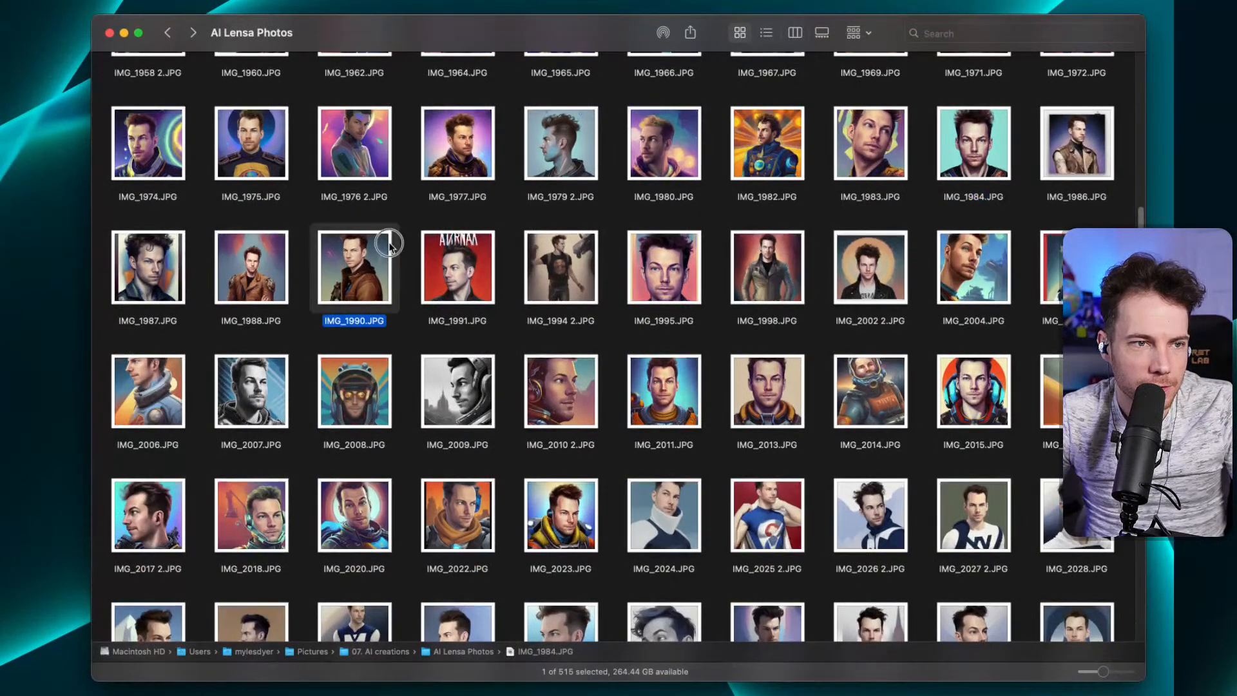
pyautogui.press('space')
pyautogui.press('space')
pyautogui.click(174, 274)
pyautogui.press('space')
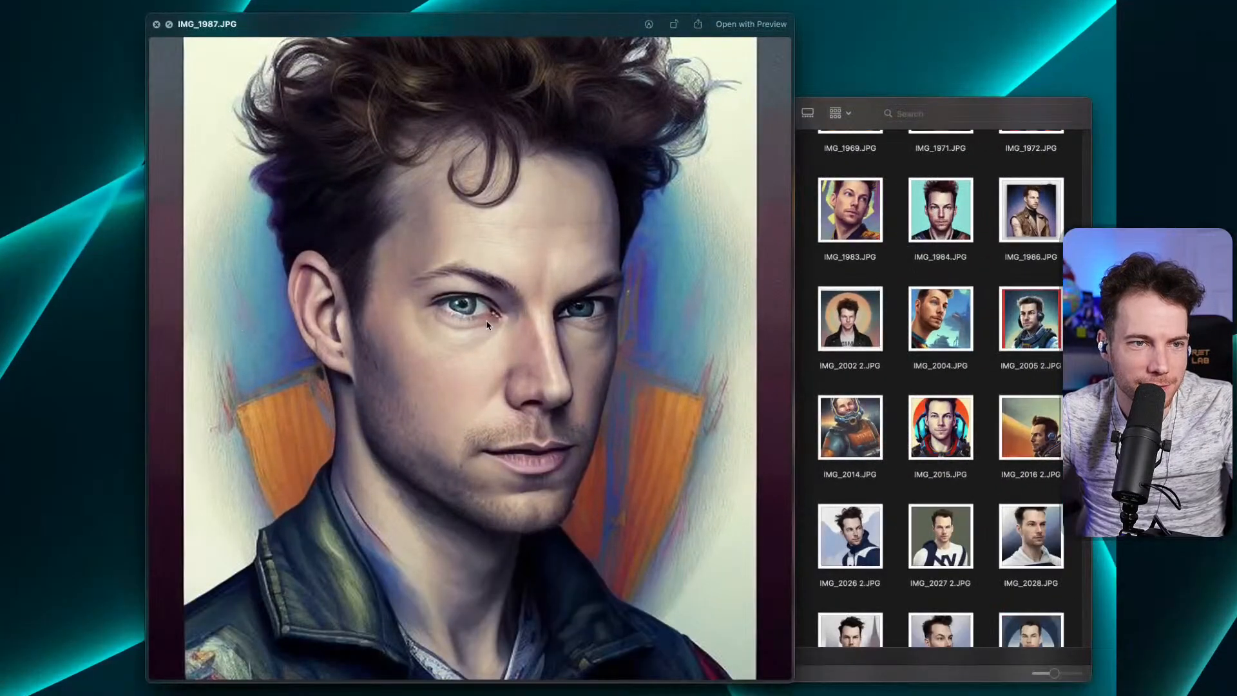
pyautogui.press('space')
# Compare IMG_1991.JPG with IMG_1990.JPG in the preview and leave IMG_1990.JPG selected.
pyautogui.click(403, 327)
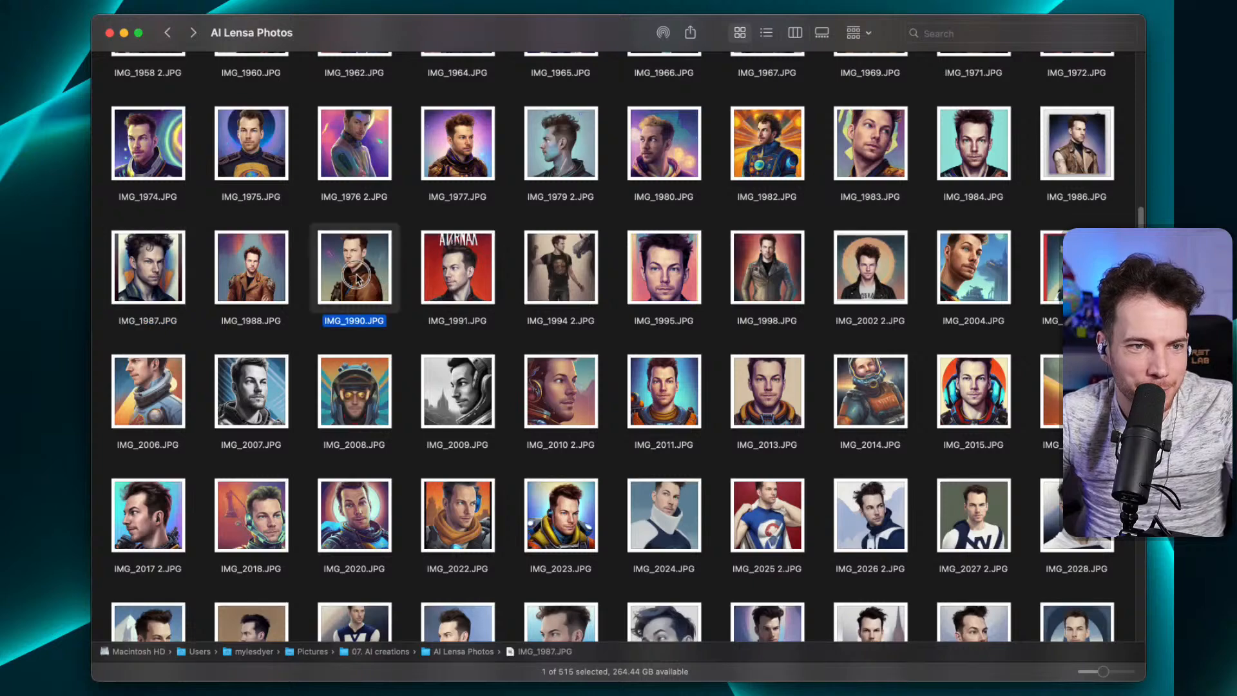
pyautogui.click(496, 277)
pyautogui.press('space')
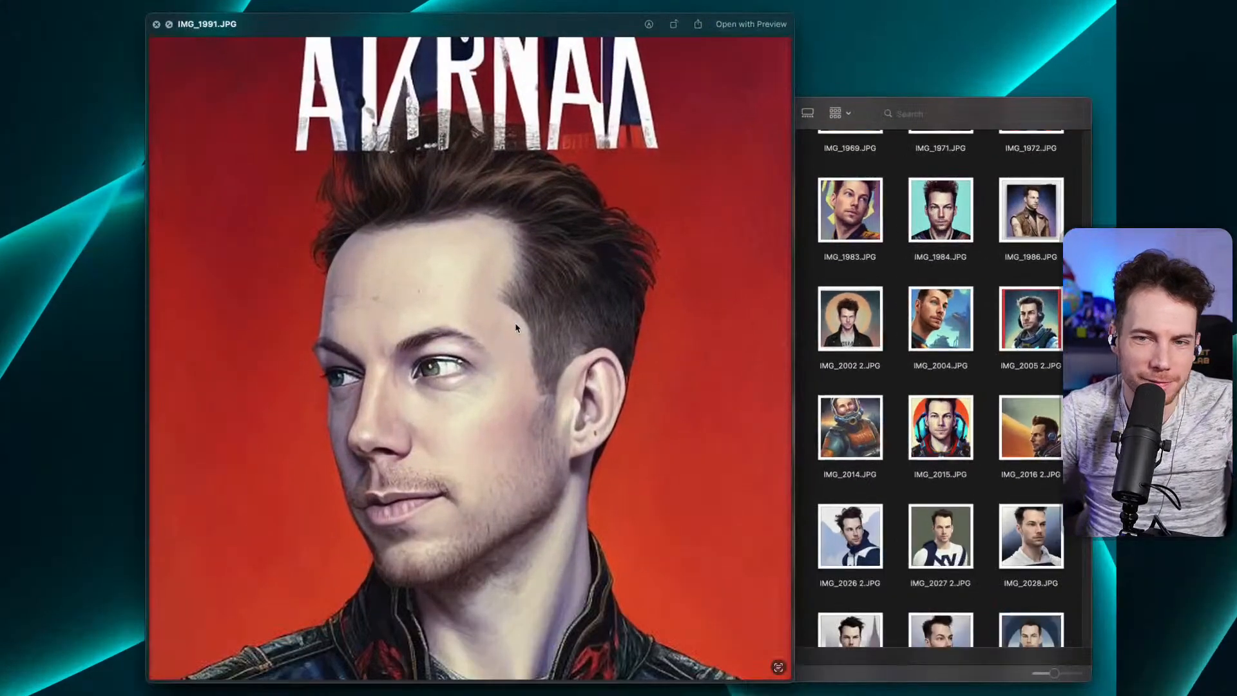
pyautogui.press('Left')
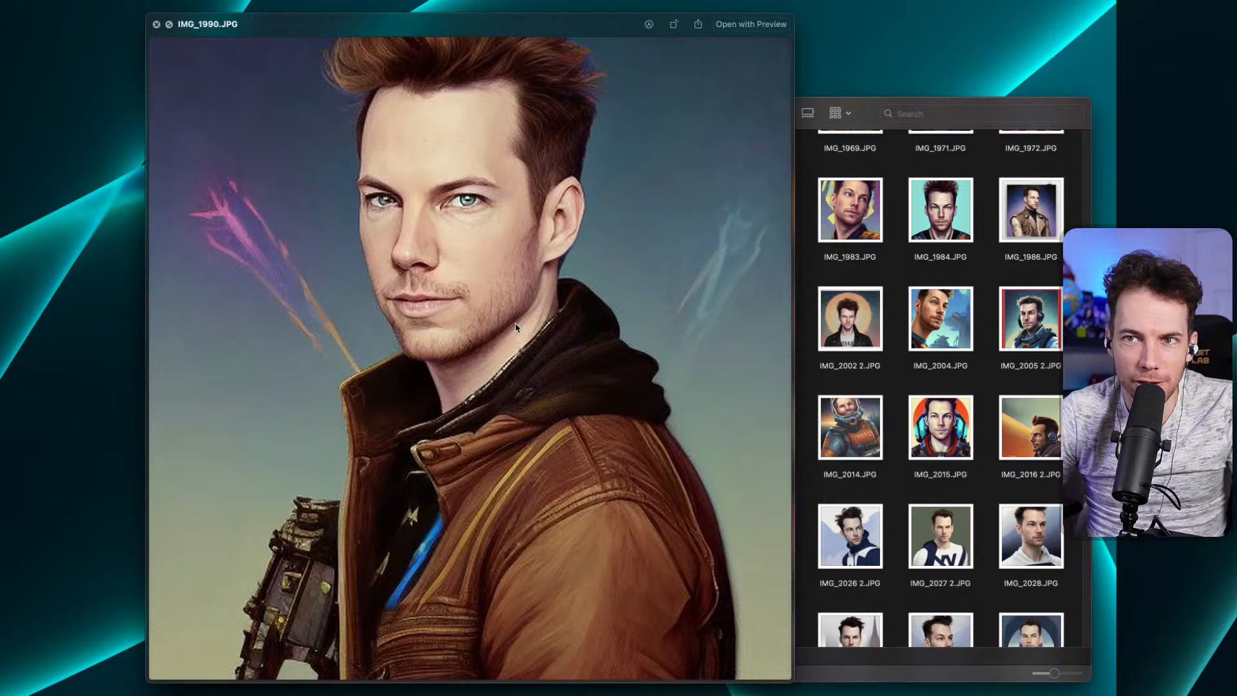
pyautogui.press('space')
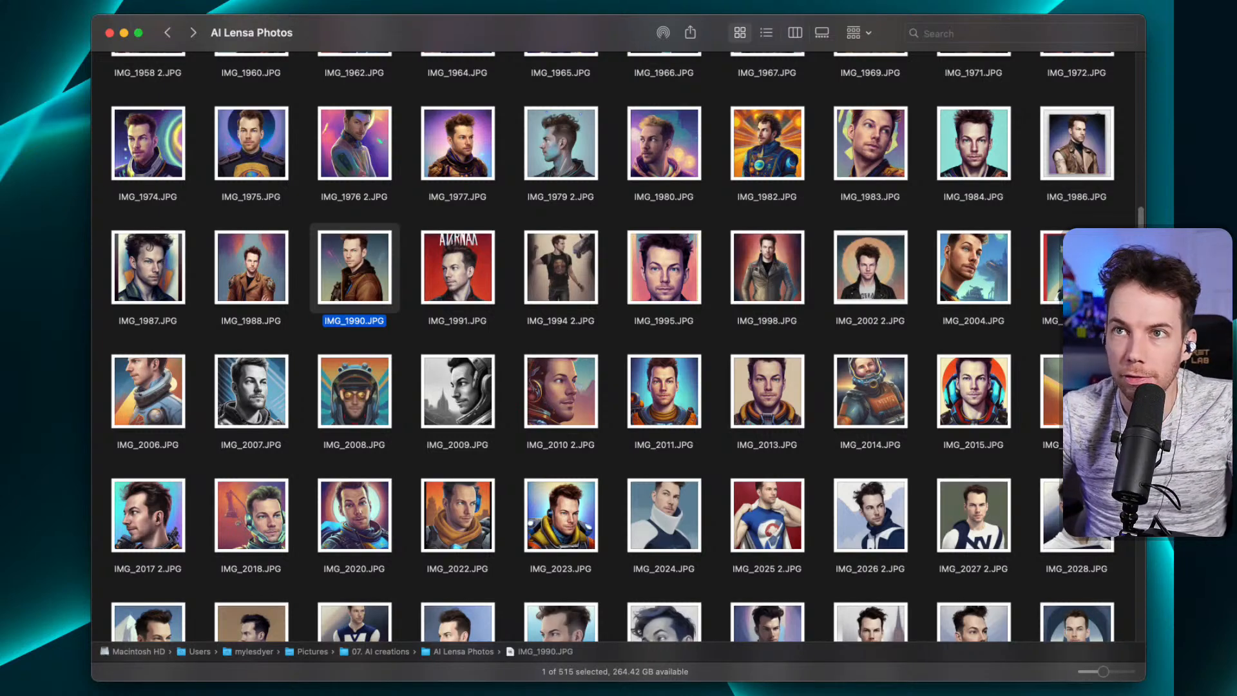
# Switch back to Canva, add the uploaded brown-jacket portrait to page 13 and place it at the lower edge beneath the Arizona Sunshine II logo.
pyautogui.press('super+Tab')
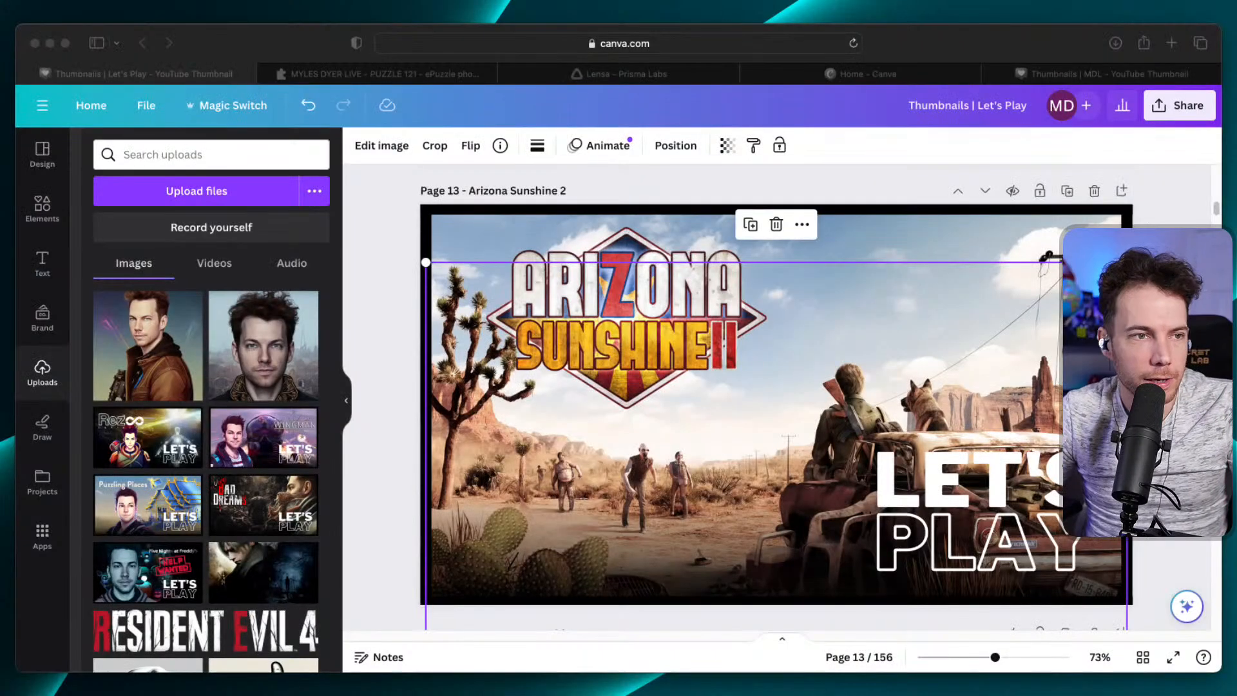
pyautogui.click(183, 361)
pyautogui.moveTo(757, 361); pyautogui.dragTo(618, 422)
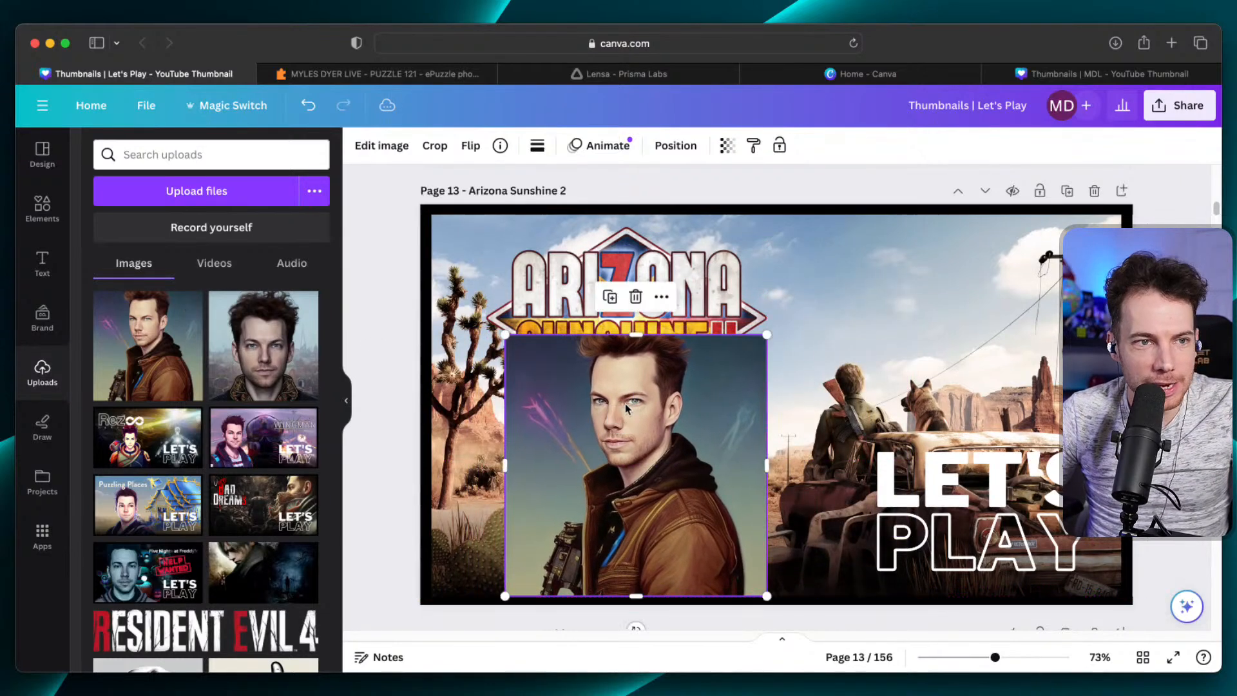
pyautogui.moveTo(672, 384); pyautogui.dragTo(685, 435)
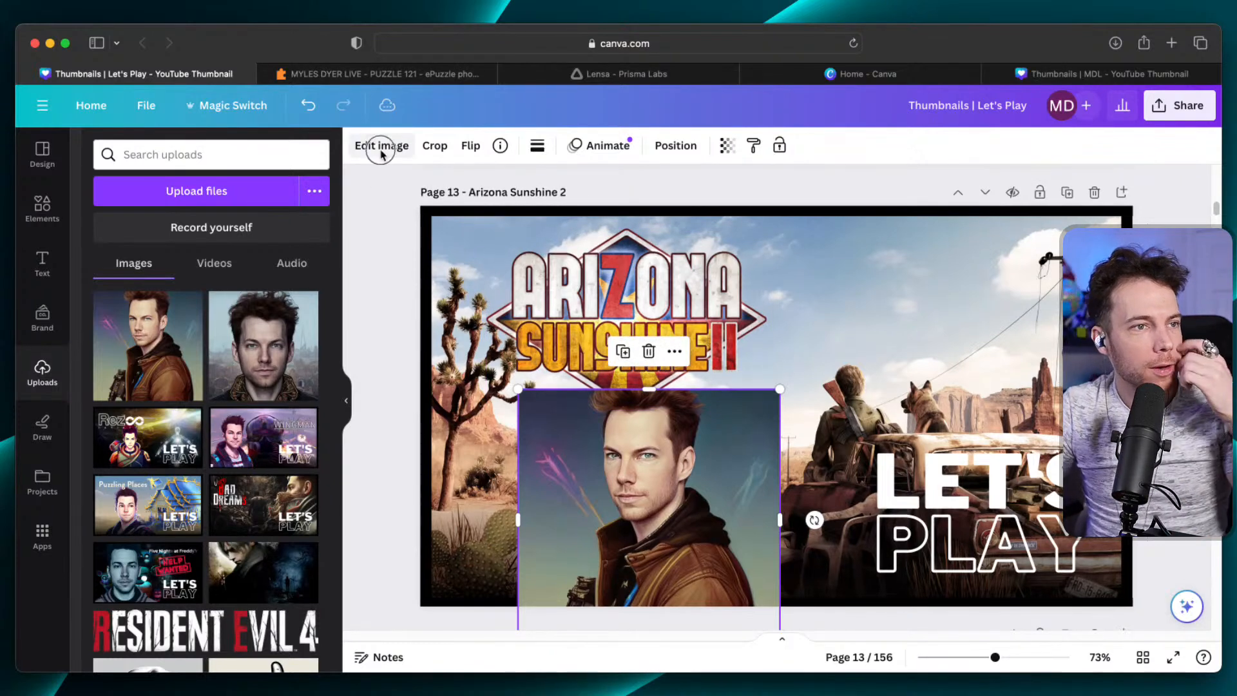
# Remove the portrait's background with Background Remover and move the cut-out up so the head overlaps the Arizona Sunshine II logo.
pyautogui.click(381, 150)
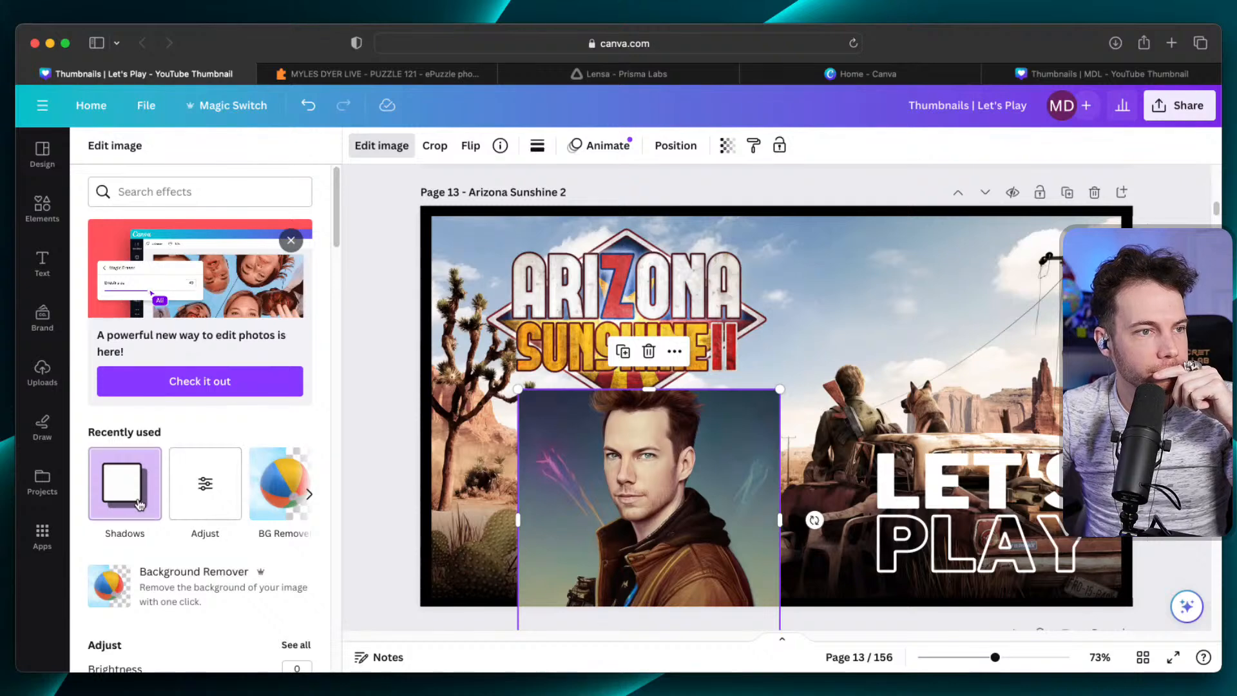
pyautogui.scroll(-2, 155, 512)
pyautogui.scroll(-2, 154, 512)
pyautogui.click(193, 442)
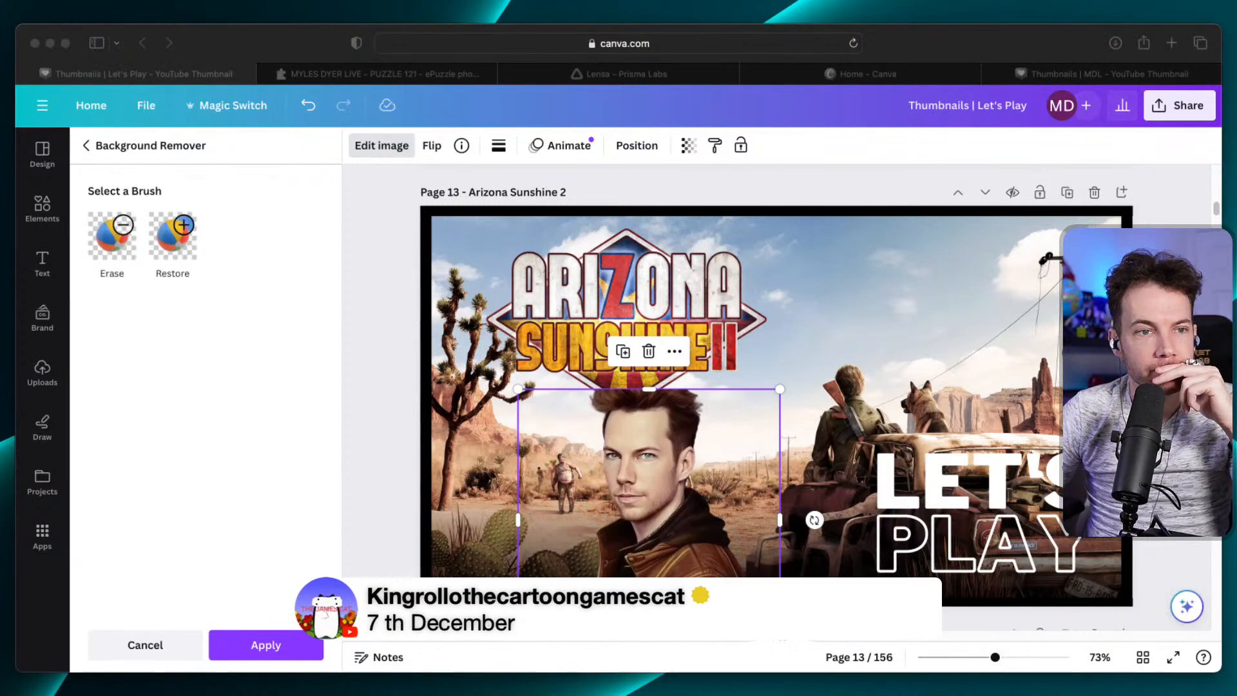
pyautogui.click(690, 540)
pyautogui.moveTo(657, 479)
pyautogui.mouseDown()
pyautogui.moveTo(660, 403)
pyautogui.moveTo(638, 422)
pyautogui.moveTo(678, 402)
pyautogui.mouseUp()
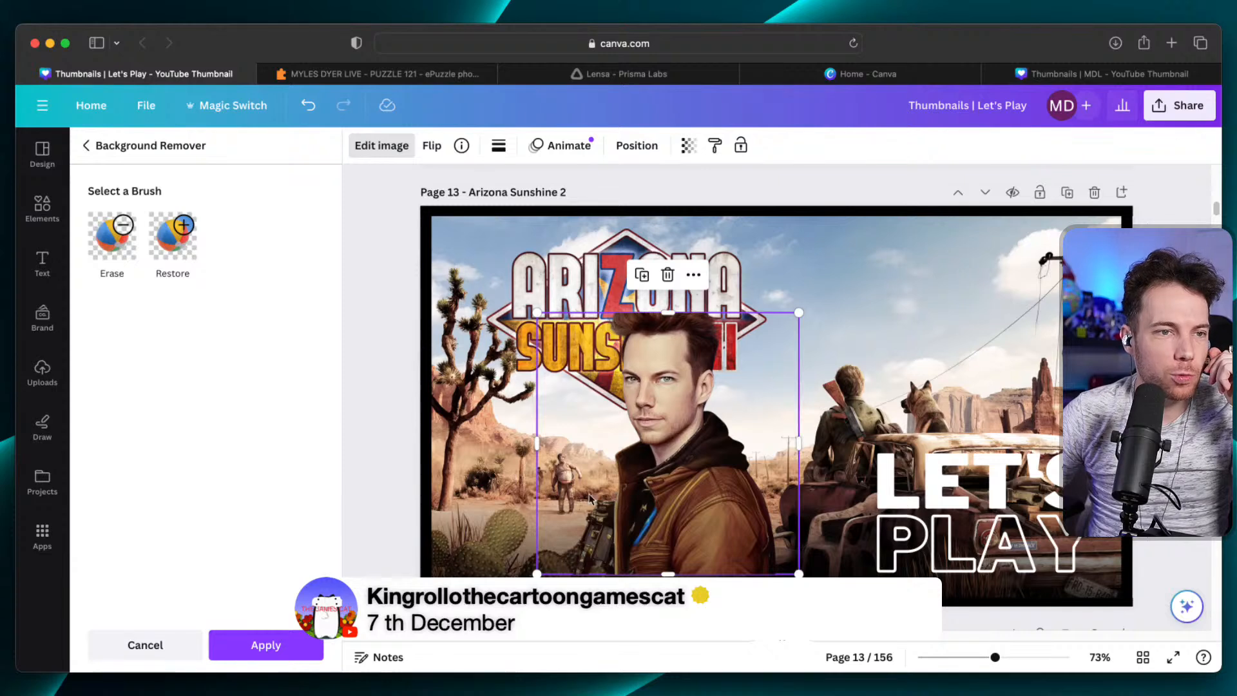
# Inspect the portrait's cut-out edges around the hair, jacket and weapon with the Restore brush and the original image shown, and close the brush editing.
pyautogui.click(192, 255)
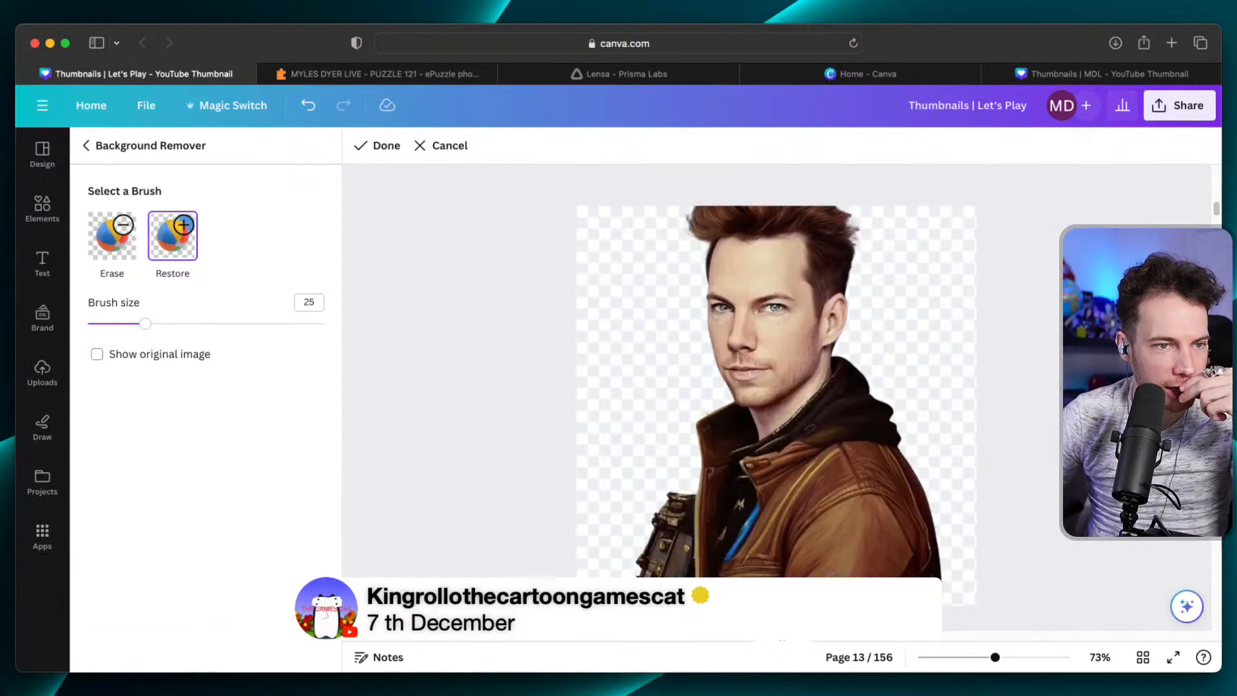
pyautogui.moveTo(996, 658); pyautogui.dragTo(1028, 658)
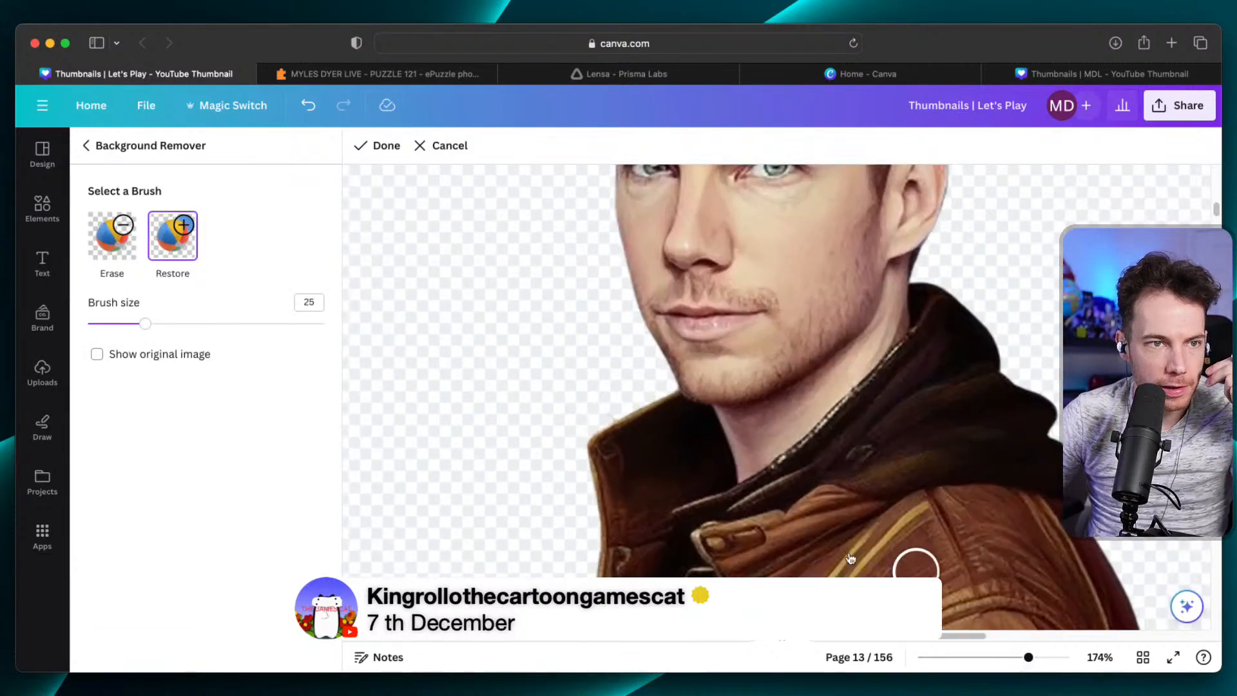
pyautogui.scroll(-4, 642, 499)
pyautogui.click(141, 362)
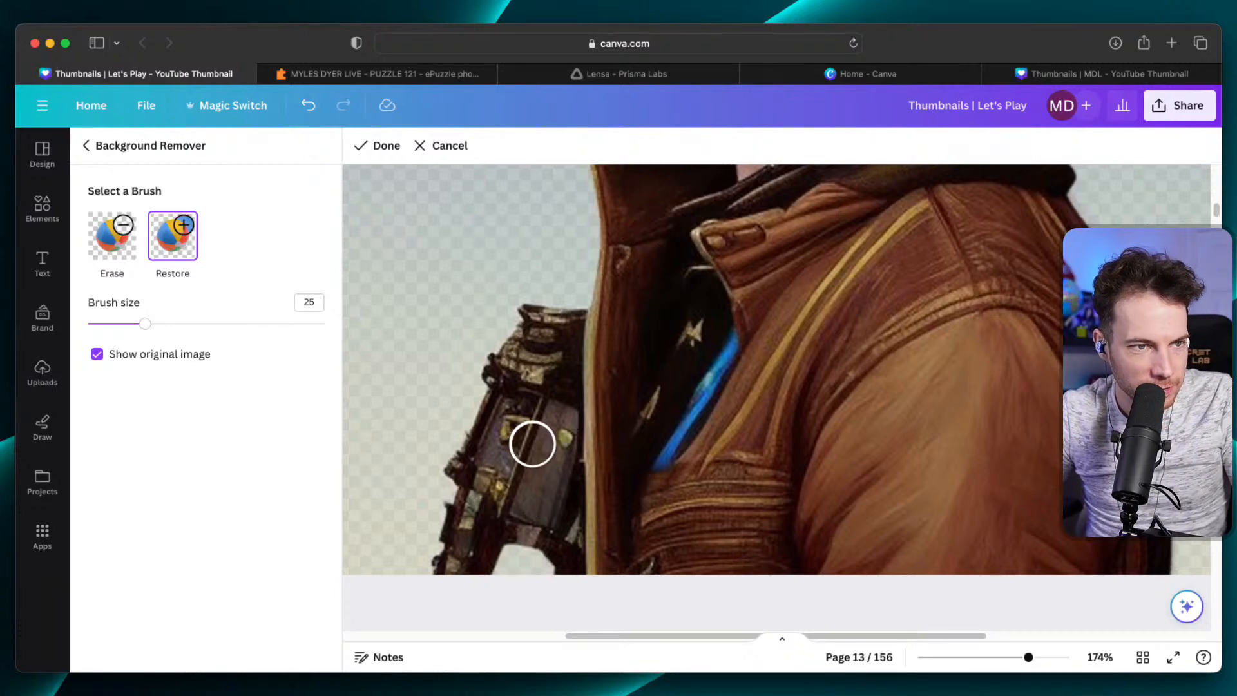
pyautogui.scroll(3, 532, 551)
pyautogui.scroll(8, 531, 551)
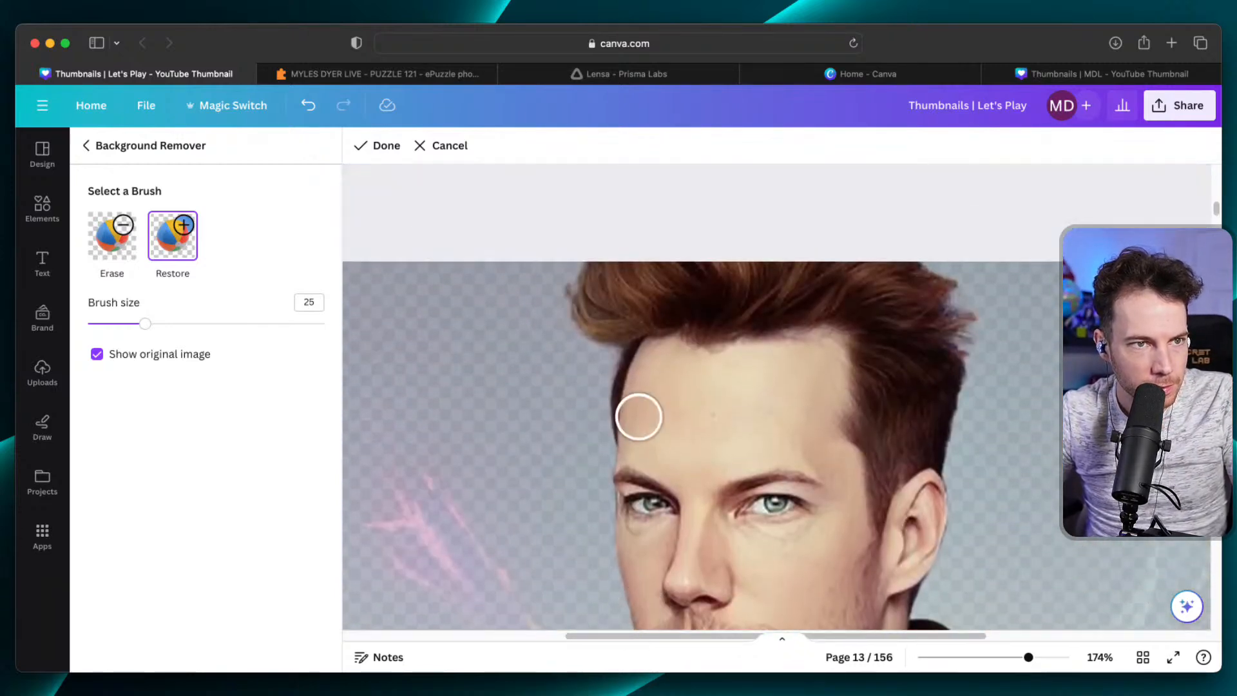
pyautogui.scroll(-5, 638, 415)
pyautogui.scroll(-8, 640, 421)
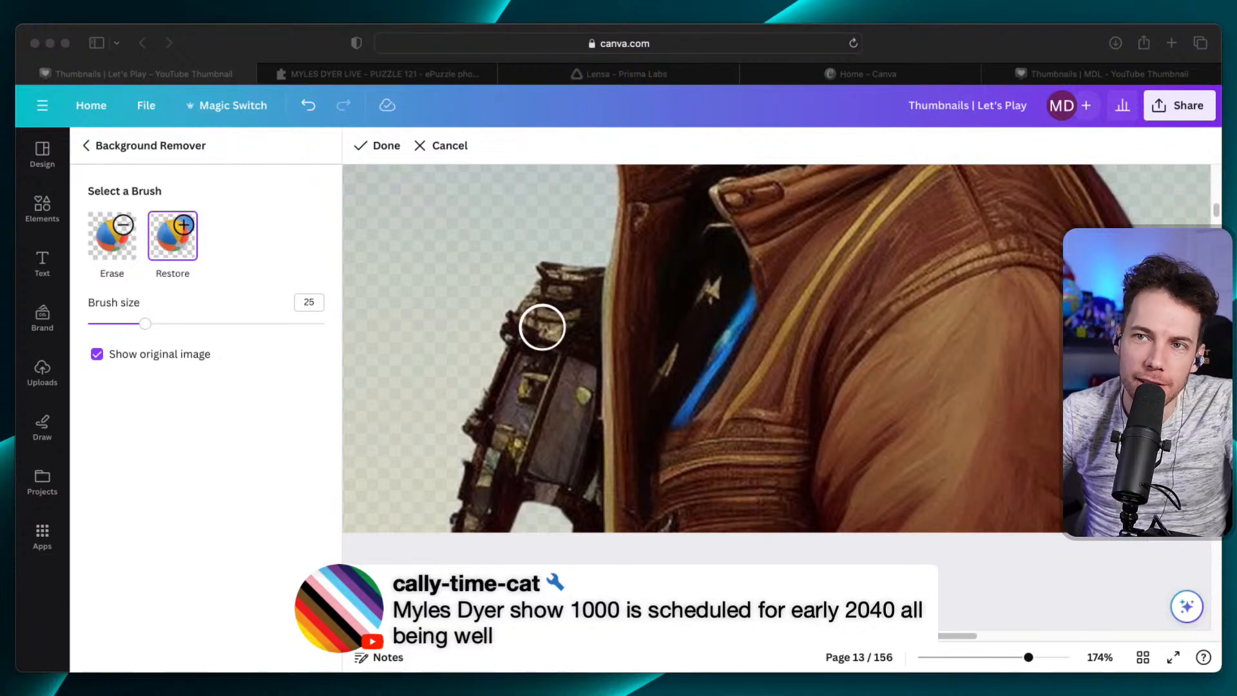
pyautogui.scroll(5, 542, 326)
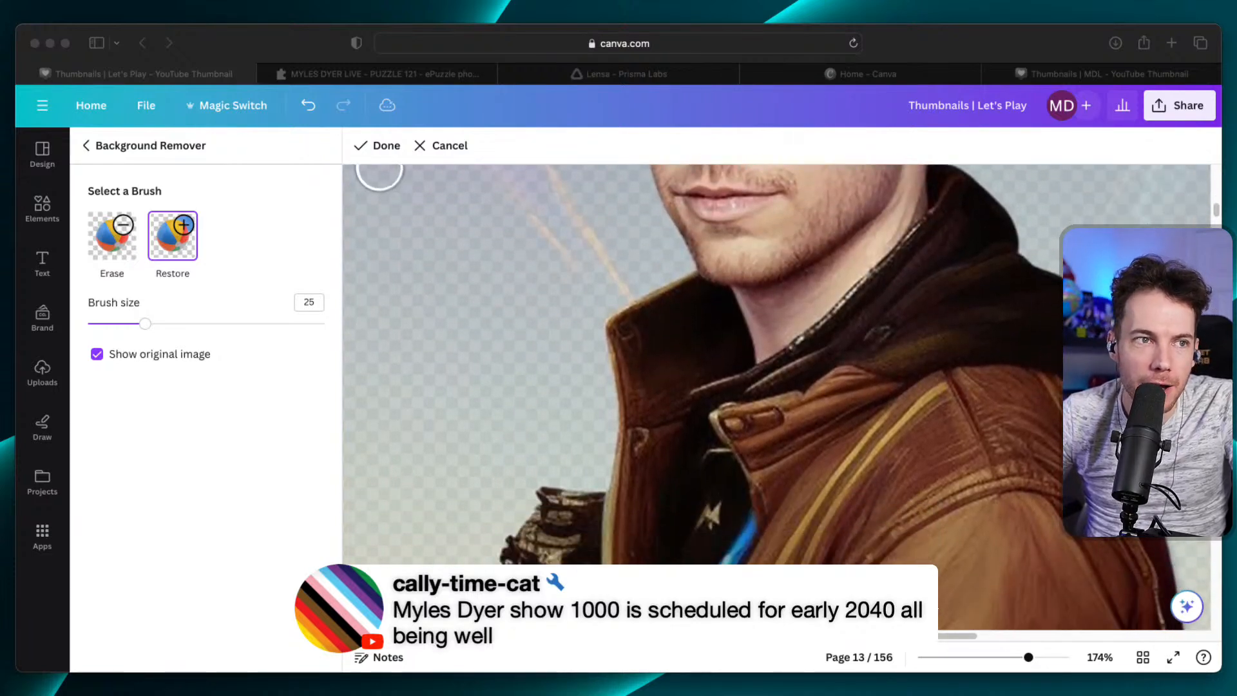
pyautogui.click(370, 152)
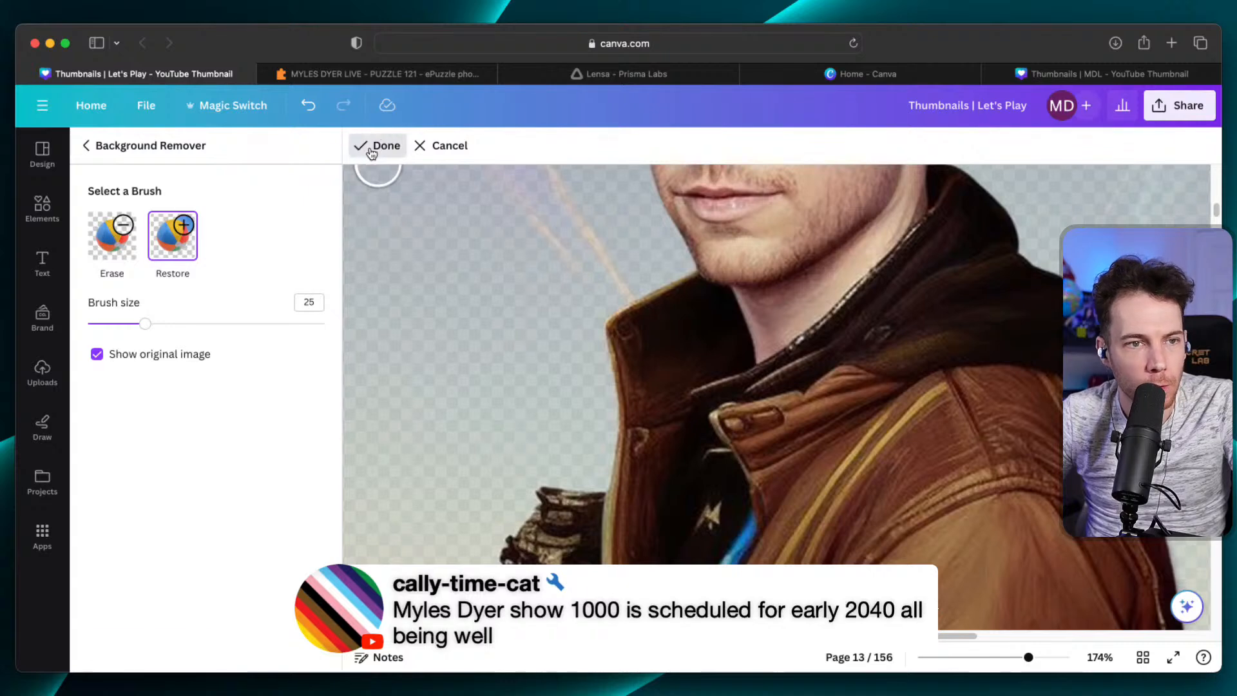
pyautogui.click(379, 145)
pyautogui.moveTo(1028, 656); pyautogui.dragTo(1017, 657)
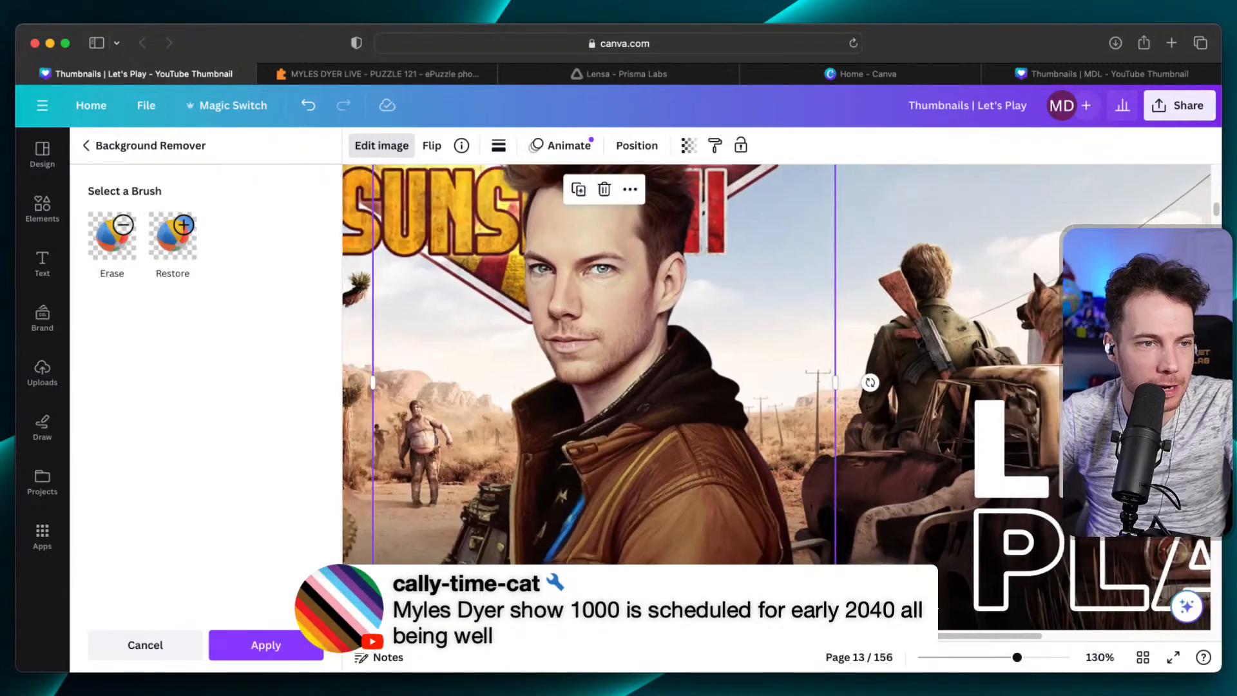
# Move the portrait down to the thumbnail's lower edge and send it to the back, behind the Arizona Sunshine II logo.
pyautogui.scroll(3, 798, 468)
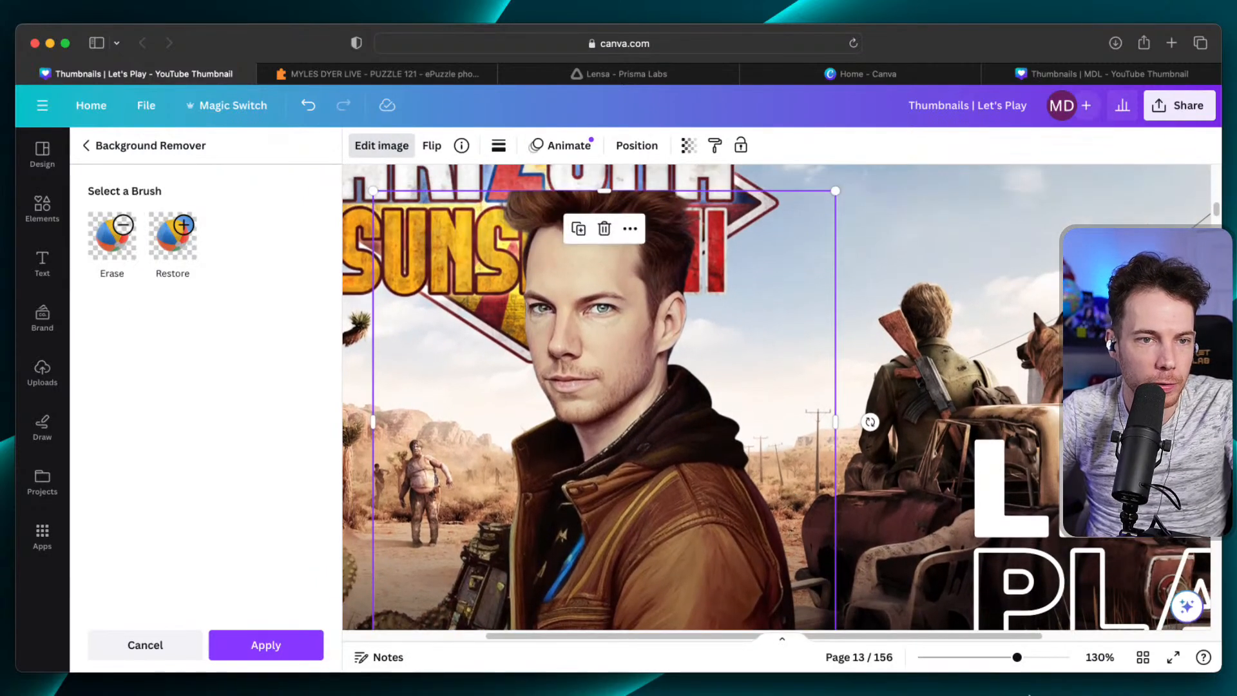
pyautogui.moveTo(1017, 658); pyautogui.dragTo(997, 656)
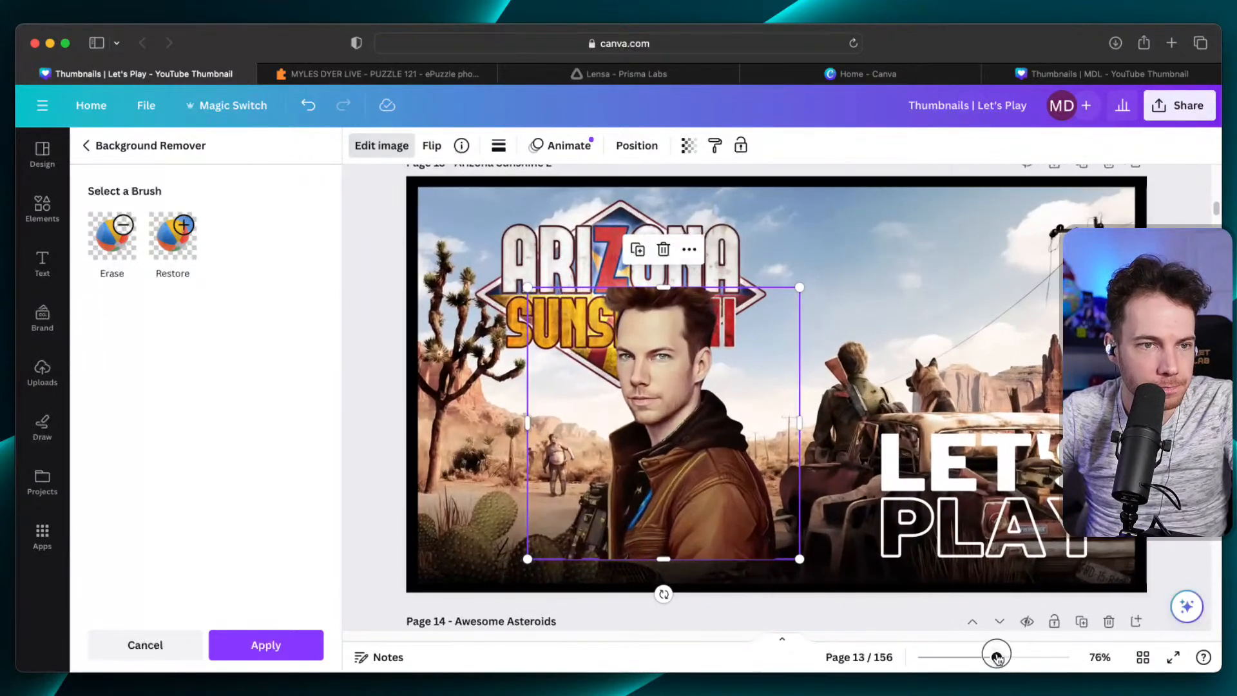
pyautogui.moveTo(670, 459); pyautogui.dragTo(637, 488)
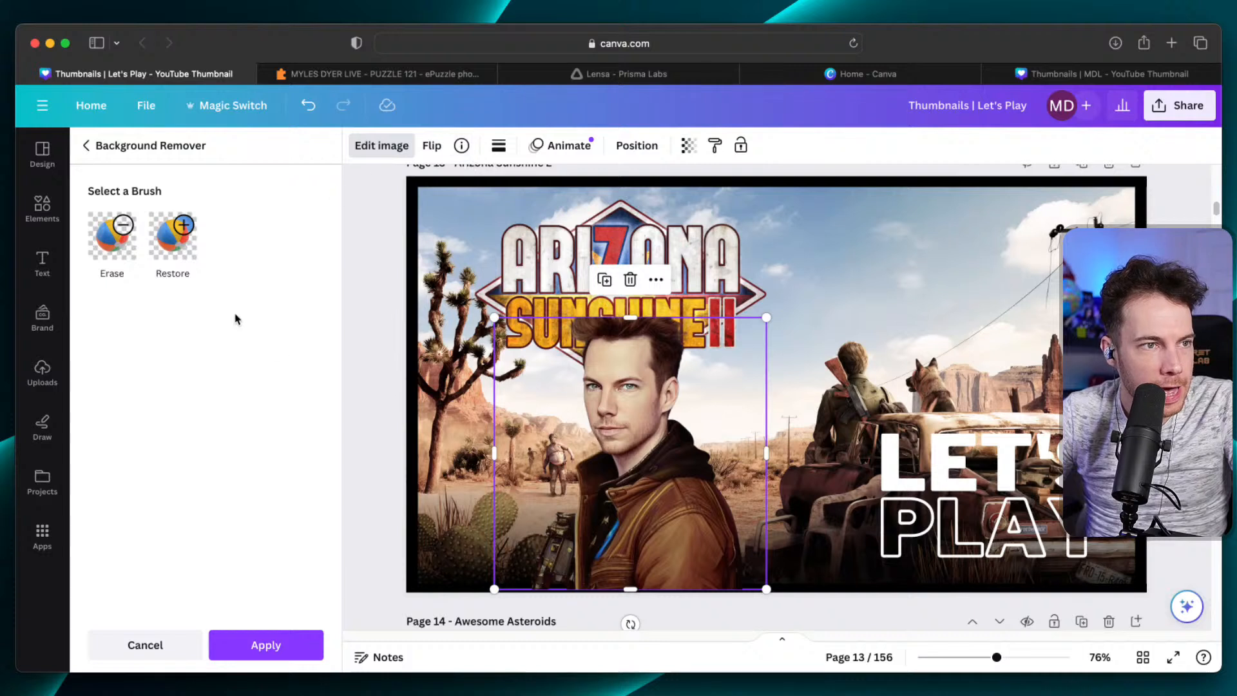
pyautogui.click(633, 147)
pyautogui.click(274, 218)
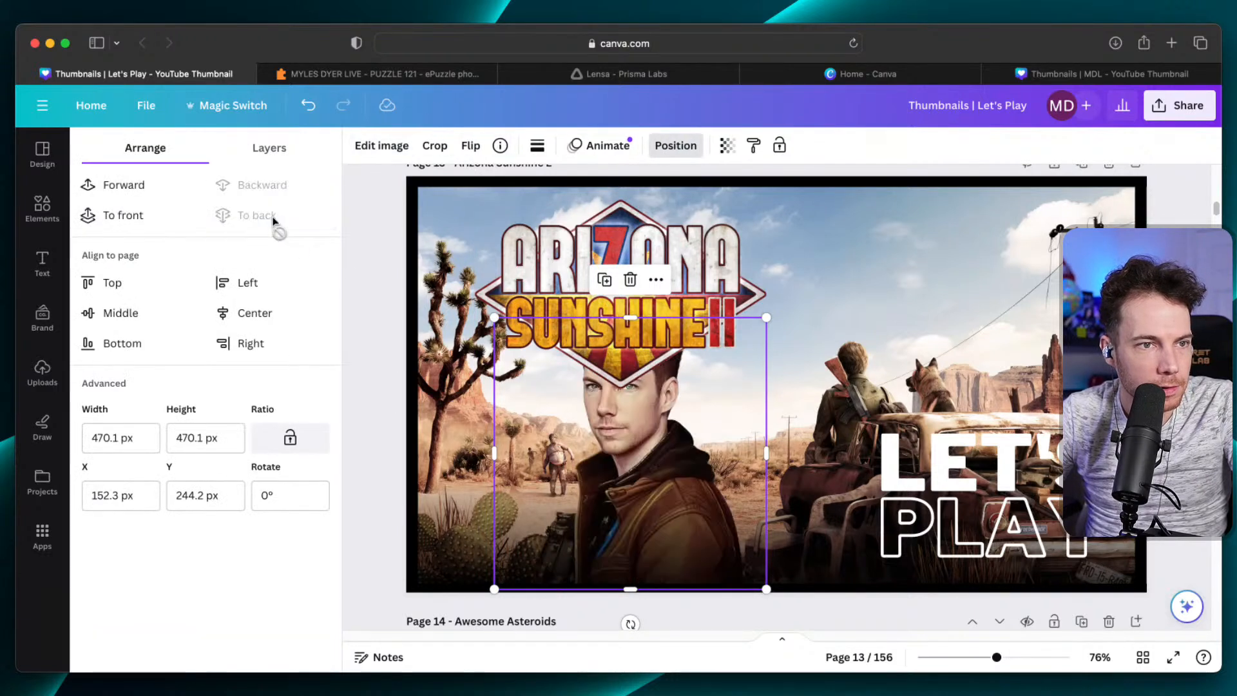
# Shrink the portrait to about 394 px square, centre it beneath the Arizona Sunshine II logo and flip it horizontally.
pyautogui.moveTo(766, 317); pyautogui.dragTo(723, 361)
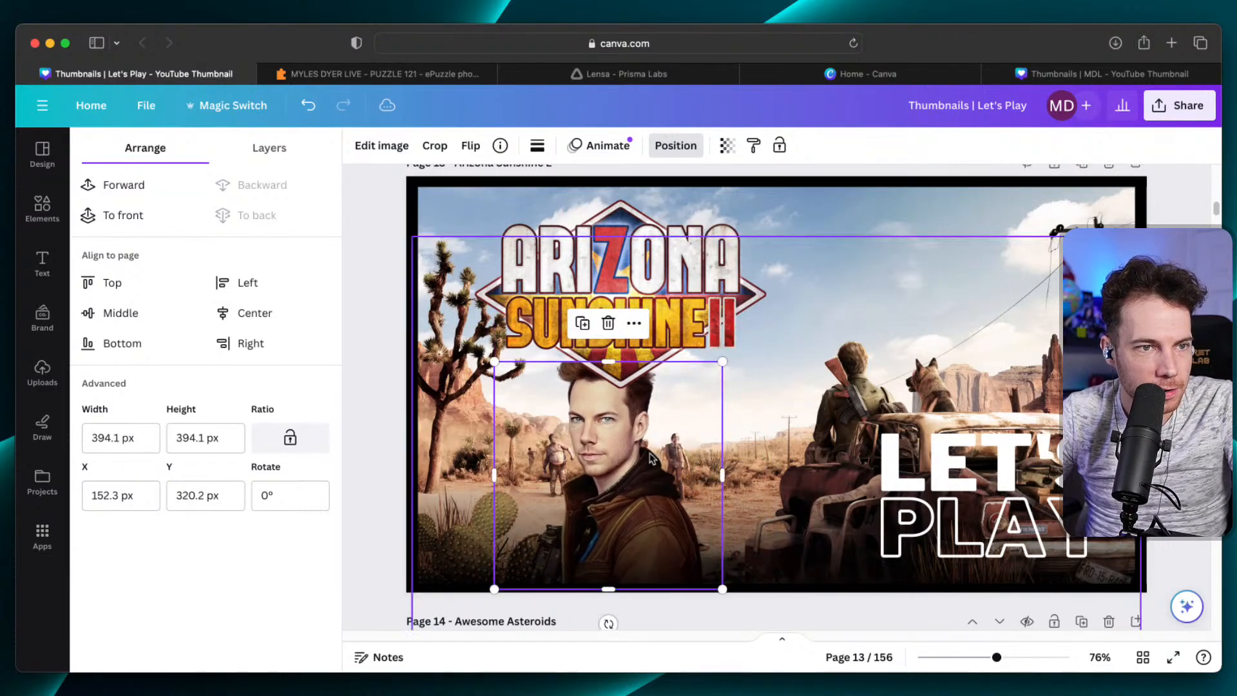
pyautogui.moveTo(617, 431)
pyautogui.mouseDown()
pyautogui.moveTo(652, 427)
pyautogui.moveTo(629, 428)
pyautogui.mouseUp()
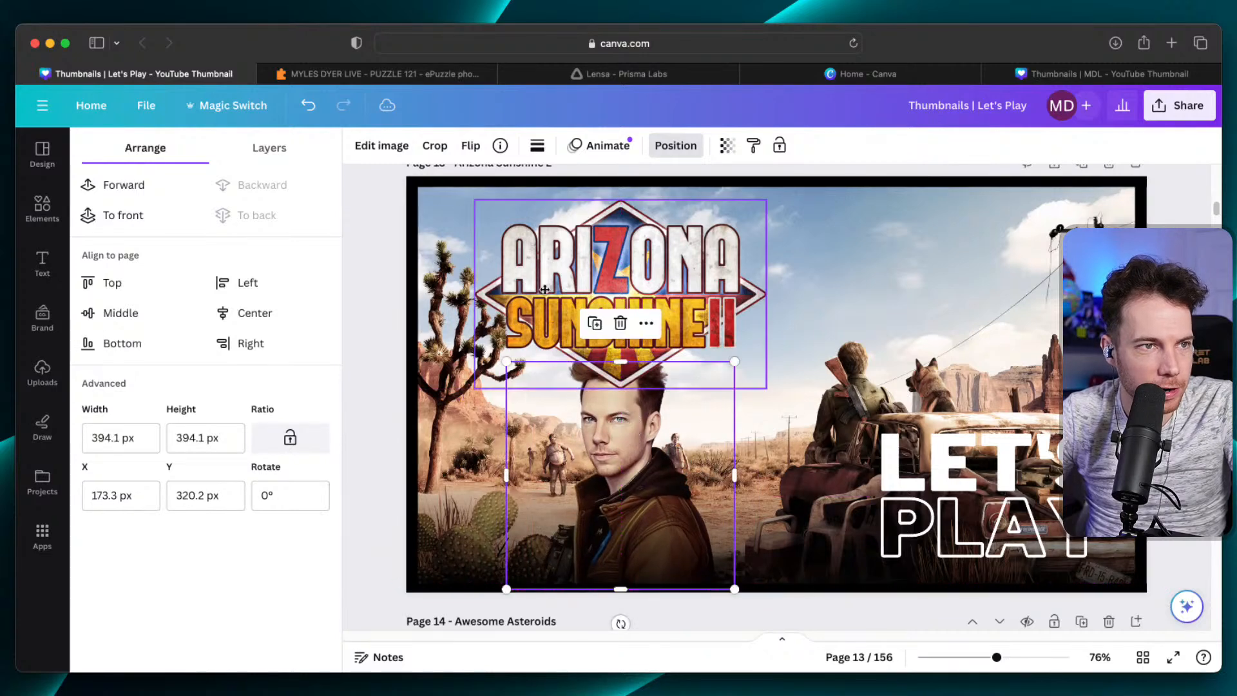
pyautogui.click(470, 145)
pyautogui.click(500, 186)
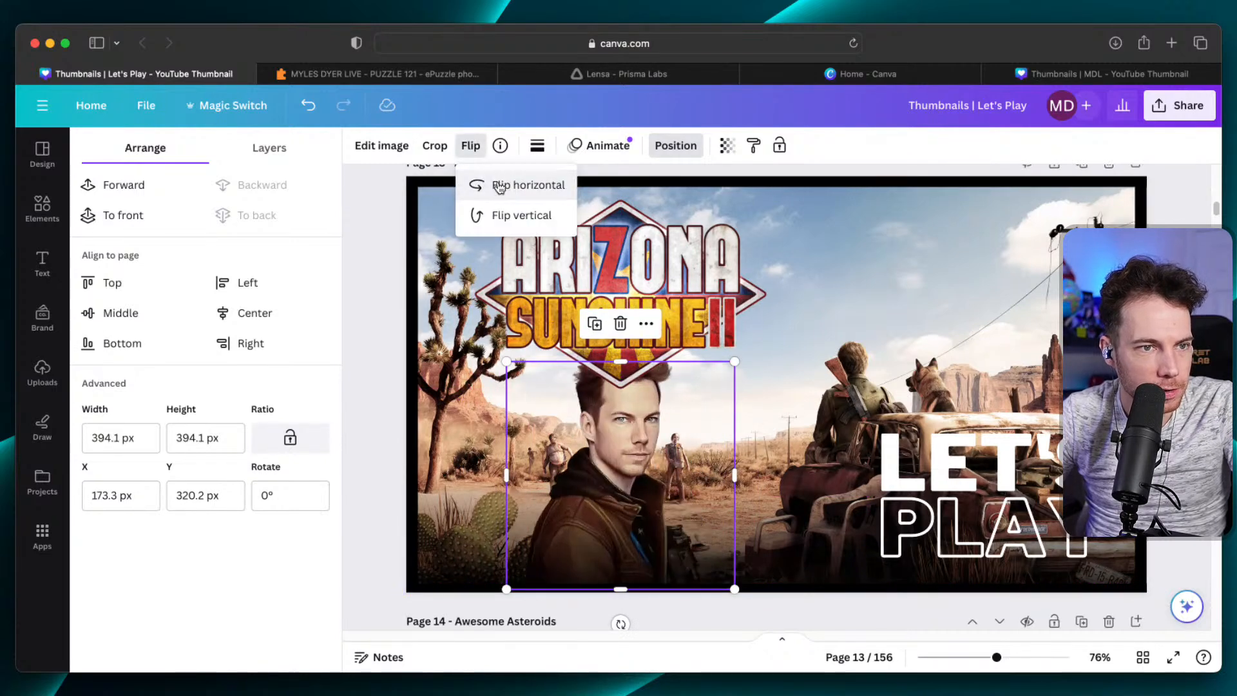
# Move the flipped portrait to the thumbnail's lower-left corner and enlarge it to about 479 px square, slightly past the left edge.
pyautogui.moveTo(594, 517); pyautogui.dragTo(505, 511)
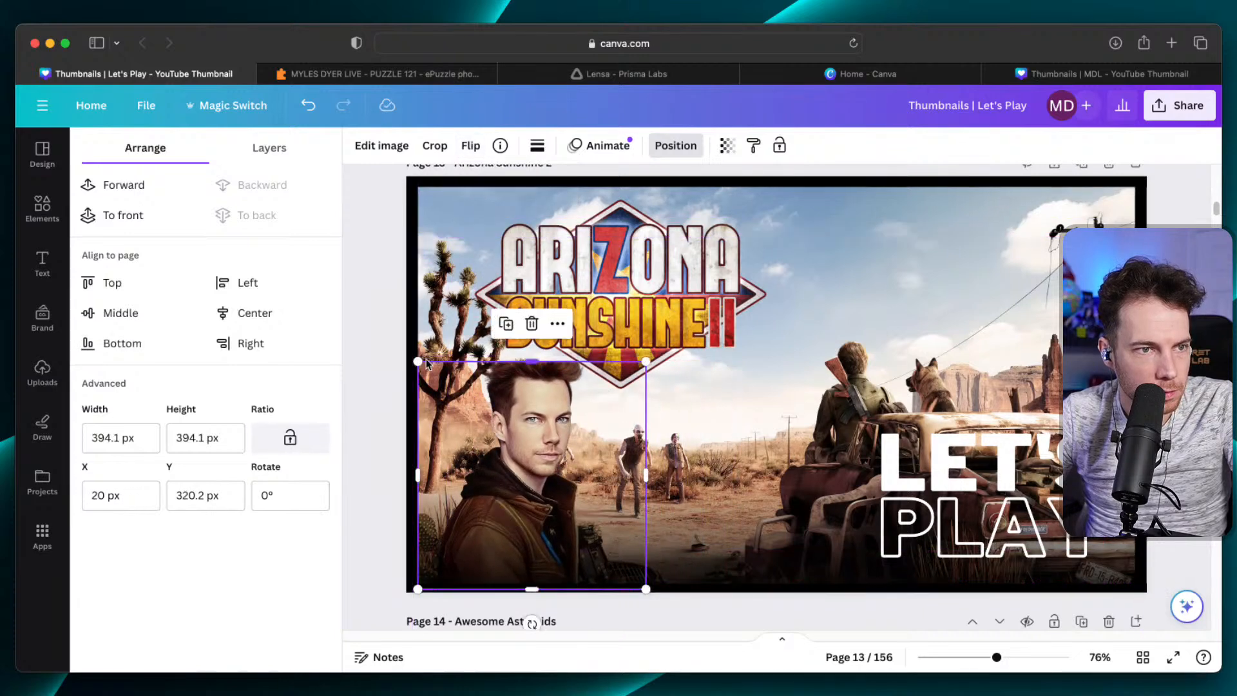
pyautogui.moveTo(418, 355); pyautogui.dragTo(354, 329)
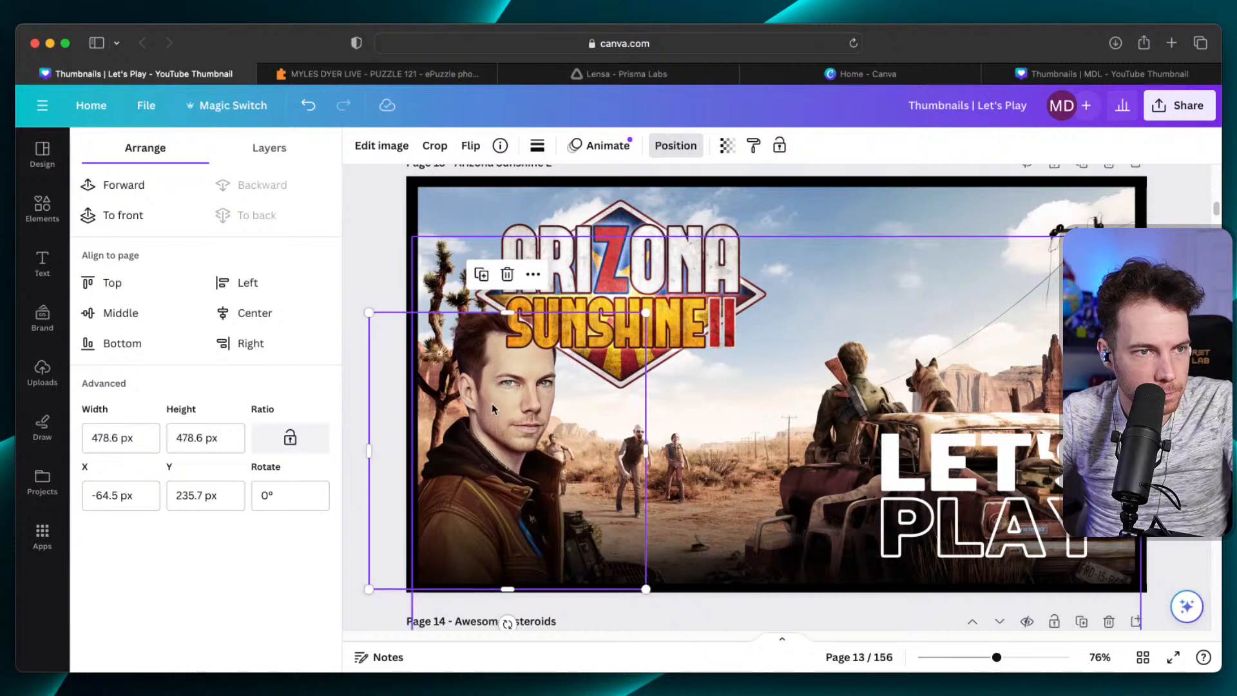
pyautogui.moveTo(500, 409); pyautogui.dragTo(521, 409)
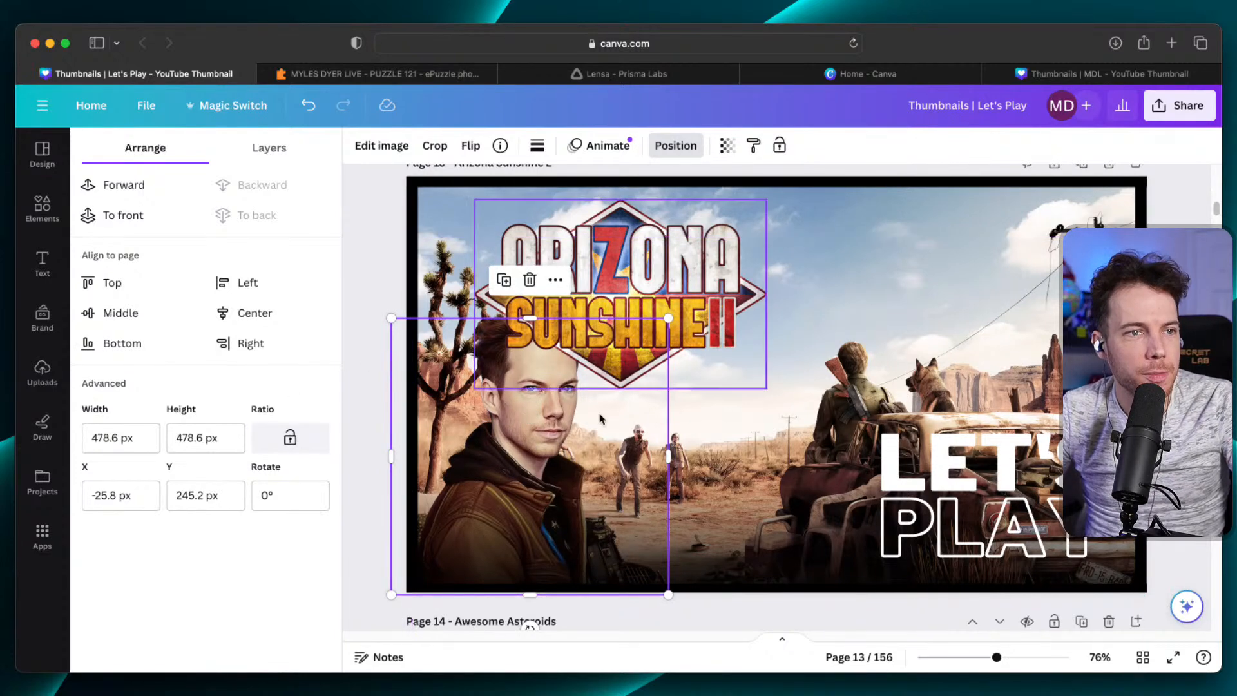
# Examine the enlarged portrait's hair, face and jacket edges up close where they meet the logo and desert background.
pyautogui.moveTo(997, 657); pyautogui.dragTo(1038, 659)
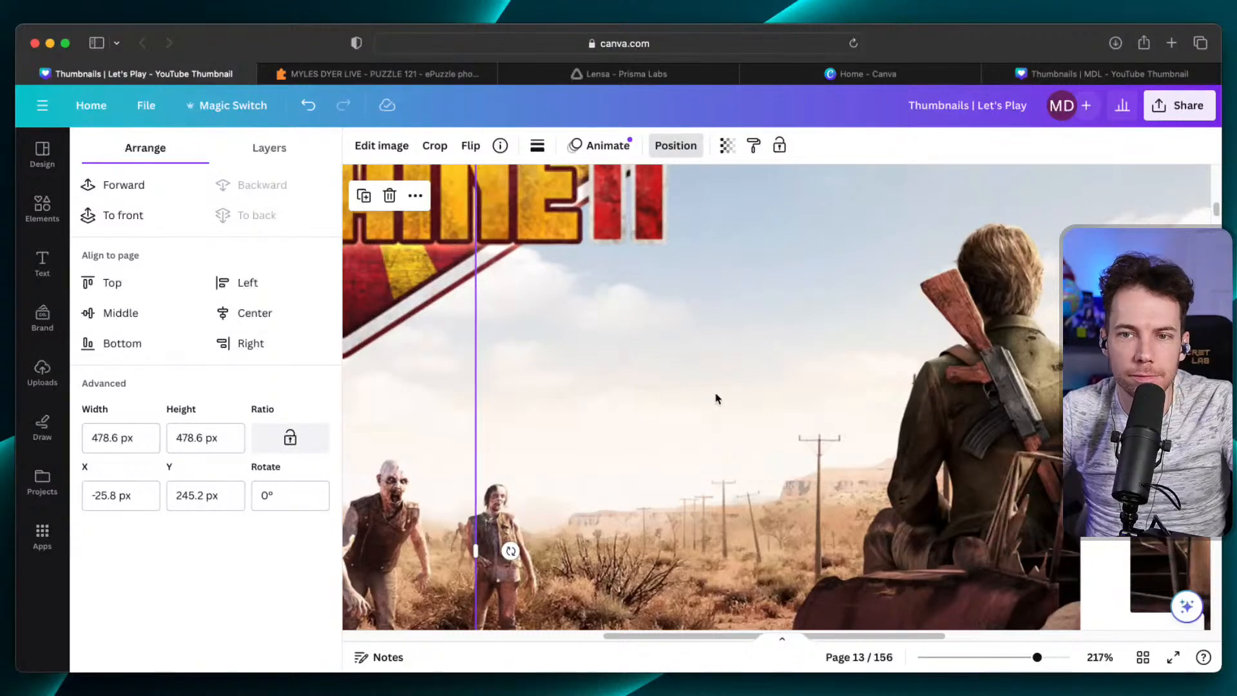
pyautogui.scroll(3, 709, 400)
pyautogui.hscroll(-10, 709, 399)
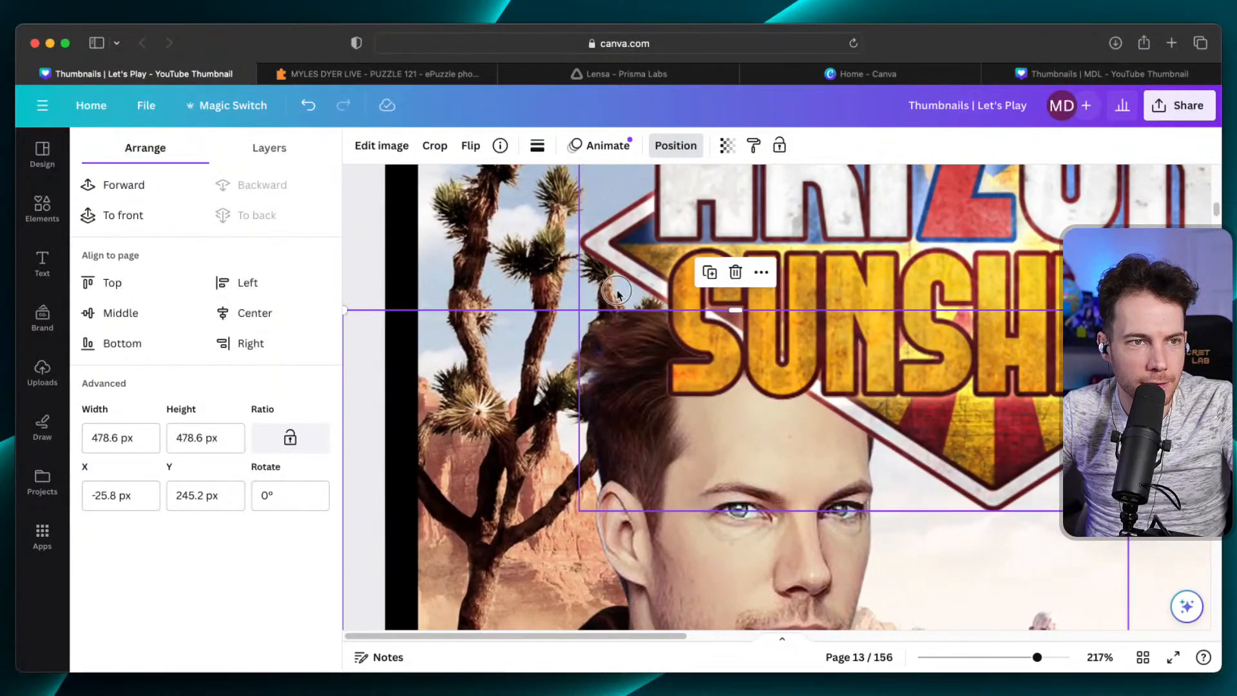
pyautogui.click(685, 288)
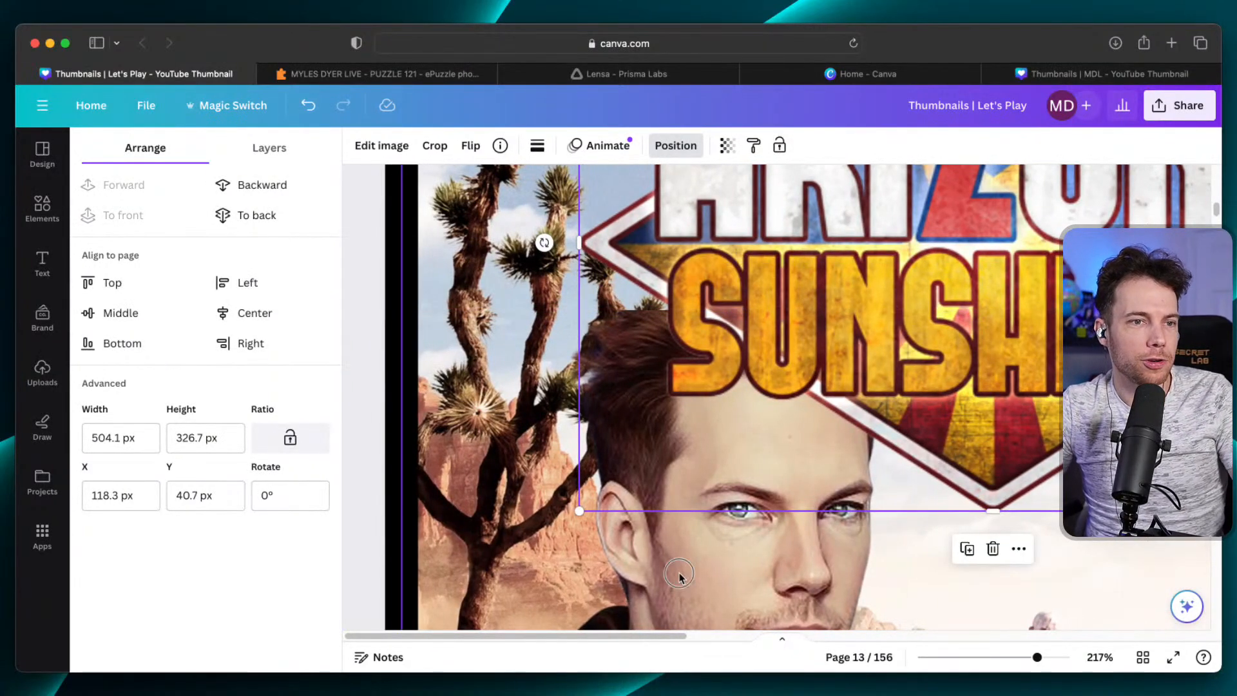
pyautogui.click(695, 536)
pyautogui.scroll(2, 693, 533)
pyautogui.scroll(-6, 693, 532)
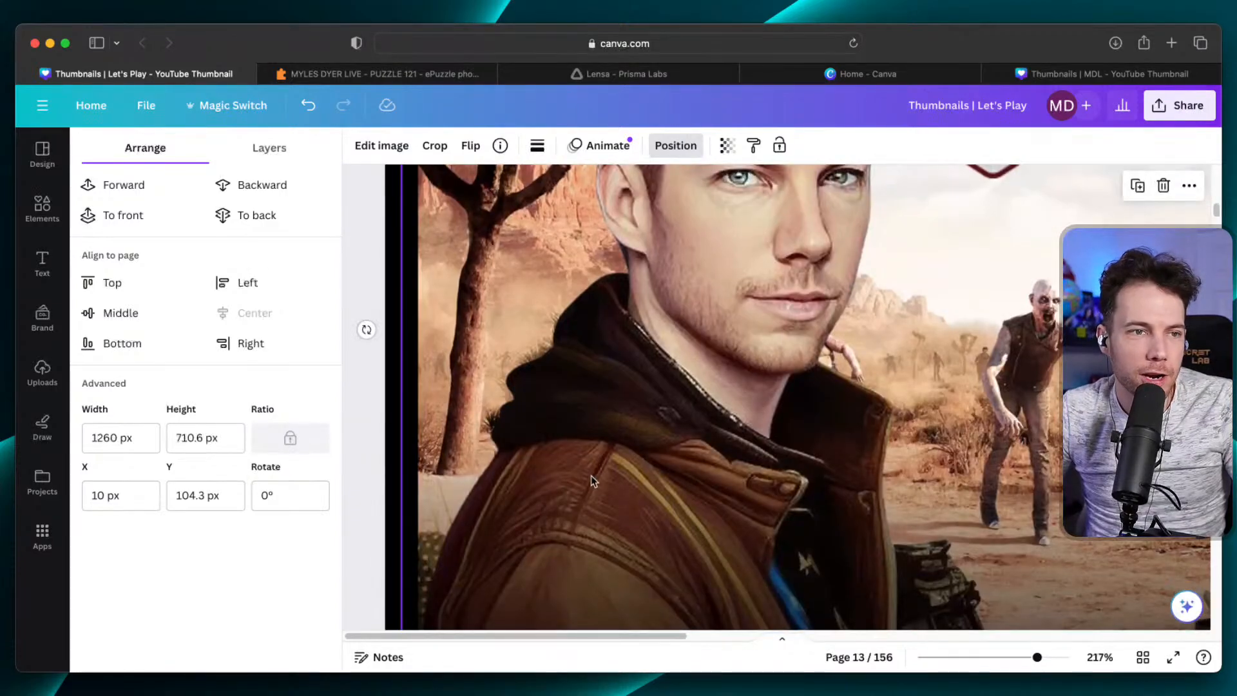
pyautogui.scroll(6, 616, 478)
pyautogui.scroll(-5, 616, 482)
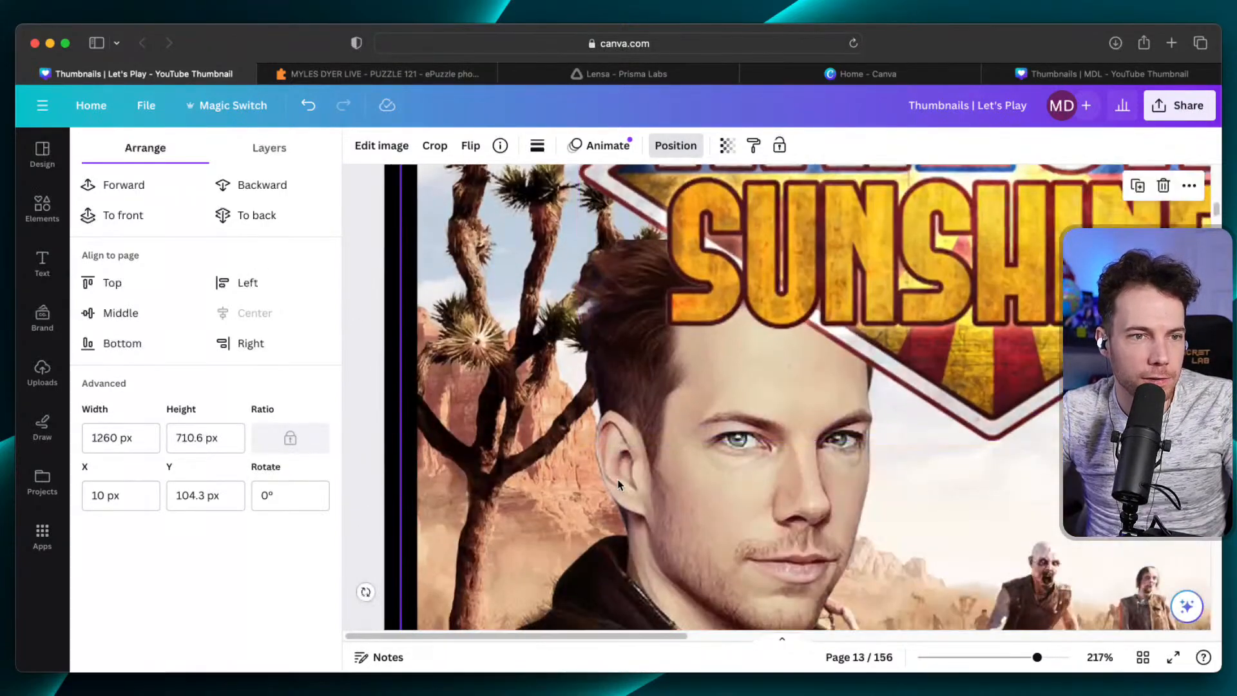
# Move the dark gradient overlay aside to about X 383 px and select the portrait beneath it.
pyautogui.moveTo(1036, 657); pyautogui.dragTo(992, 658)
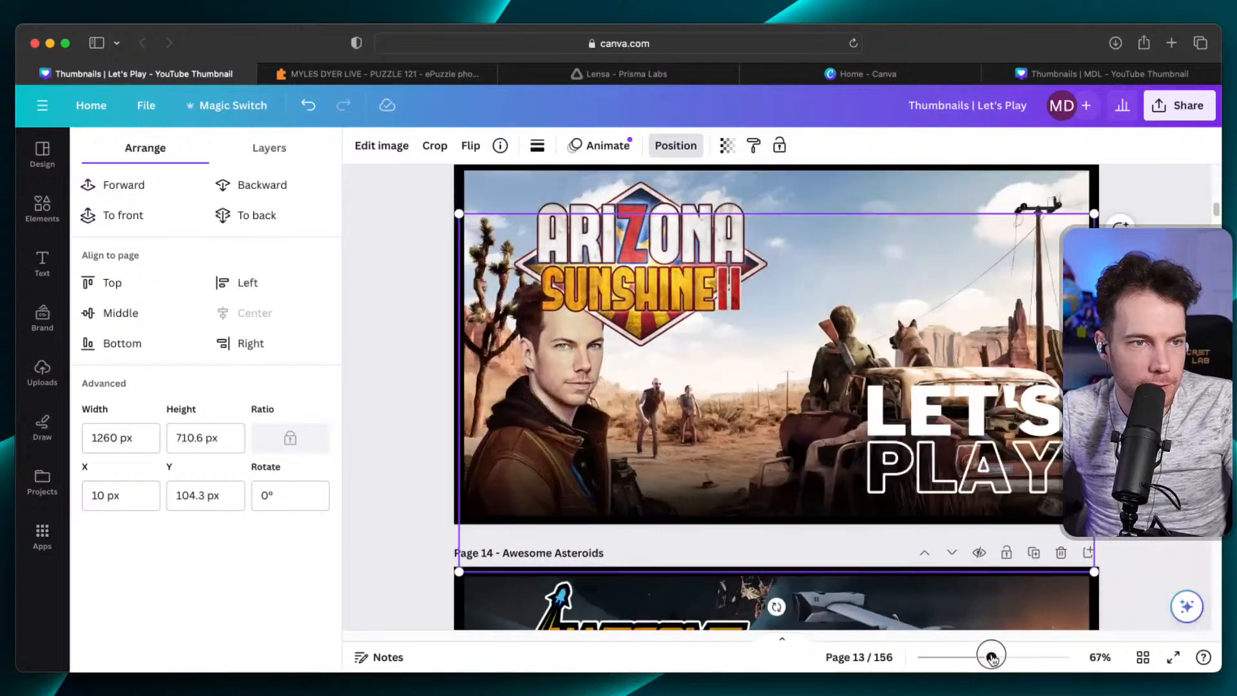
pyautogui.moveTo(692, 394); pyautogui.dragTo(880, 392)
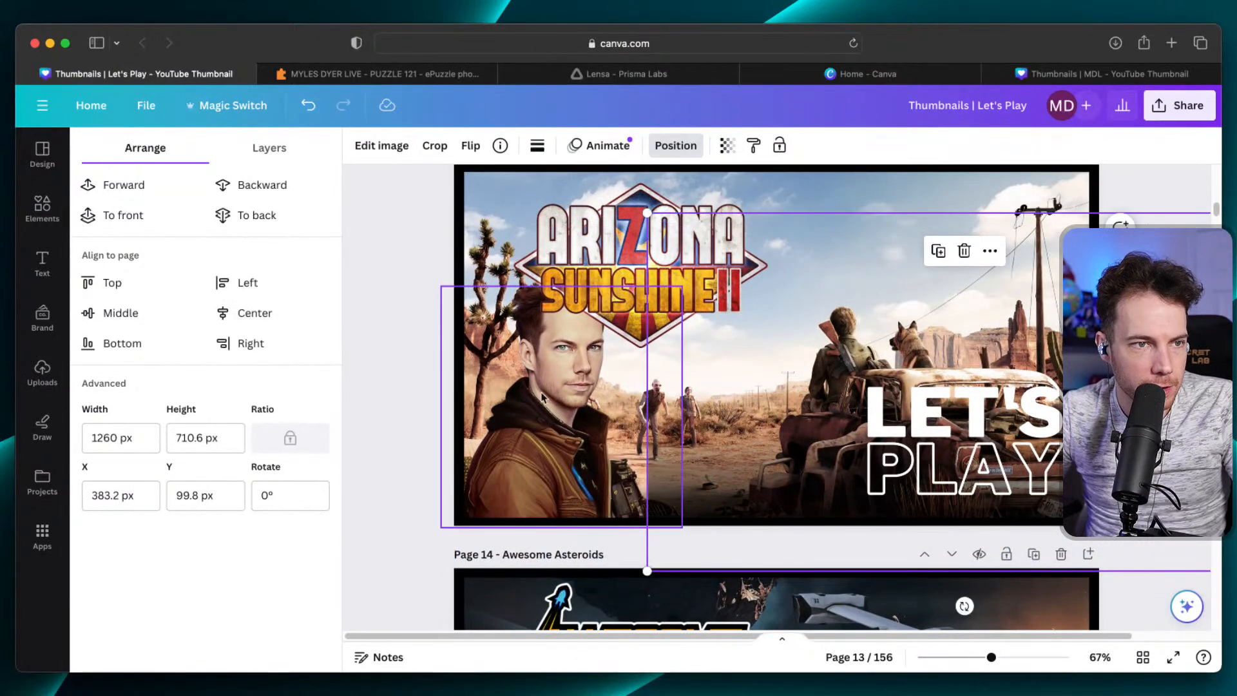
pyautogui.click(558, 406)
pyautogui.scroll(2, 561, 413)
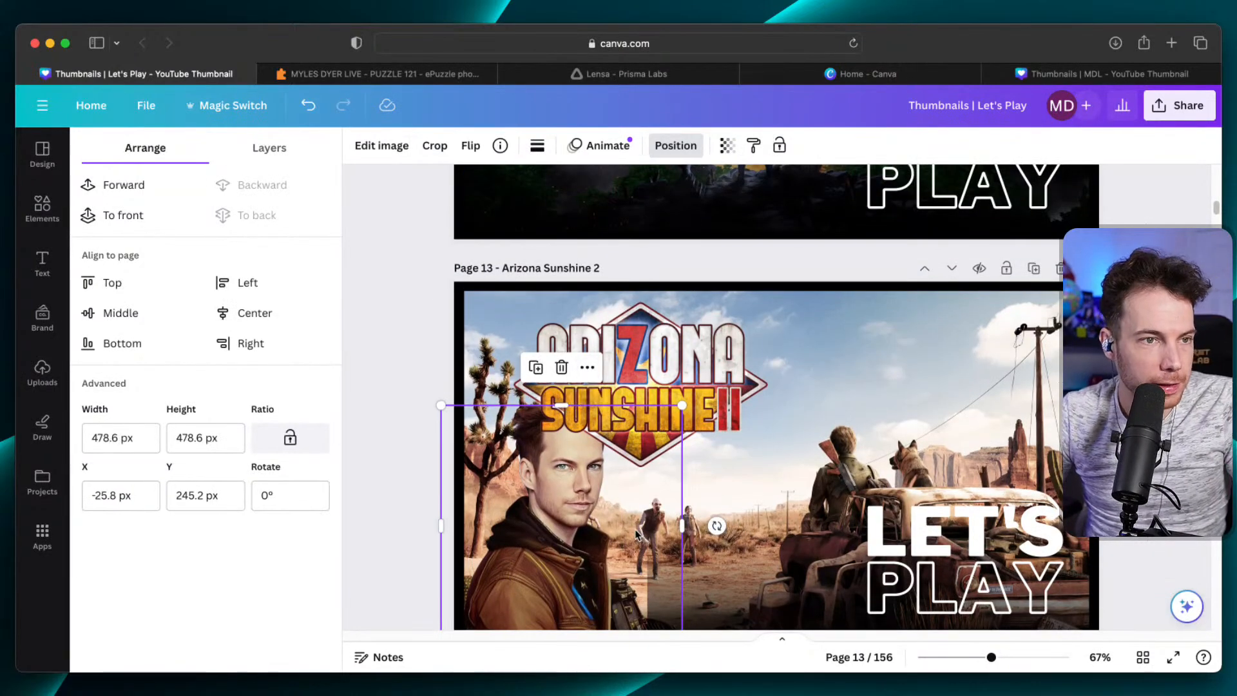
# Duplicate the portrait and crop the copy down to a patch of hair about 71 by 50 px.
pyautogui.press('super+d')
pyautogui.moveTo(570, 495); pyautogui.dragTo(576, 381)
pyautogui.scroll(-3, 586, 531)
pyautogui.scroll(1, 583, 580)
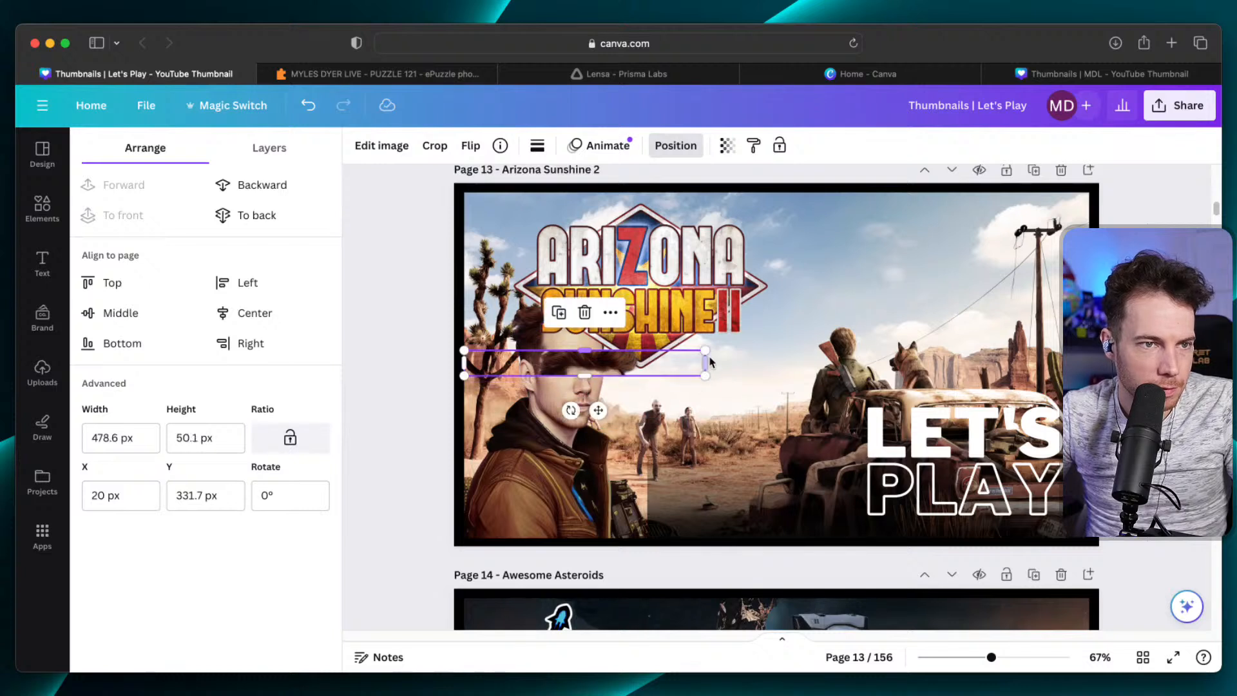
pyautogui.moveTo(706, 364); pyautogui.dragTo(570, 365)
pyautogui.moveTo(464, 363); pyautogui.dragTo(533, 363)
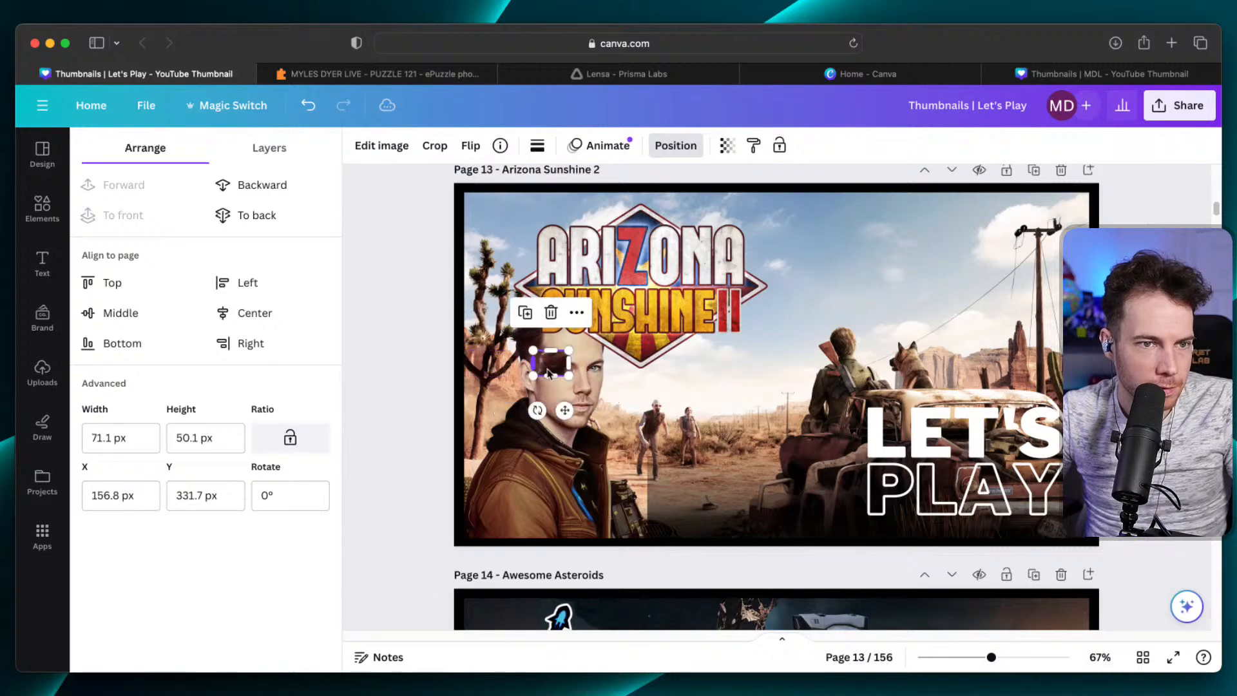
# Place the hair patch above the portrait's cut-off hair, narrow it to 62 px, flip it vertically and rotate it to about 91°.
pyautogui.moveTo(992, 657); pyautogui.dragTo(1050, 657)
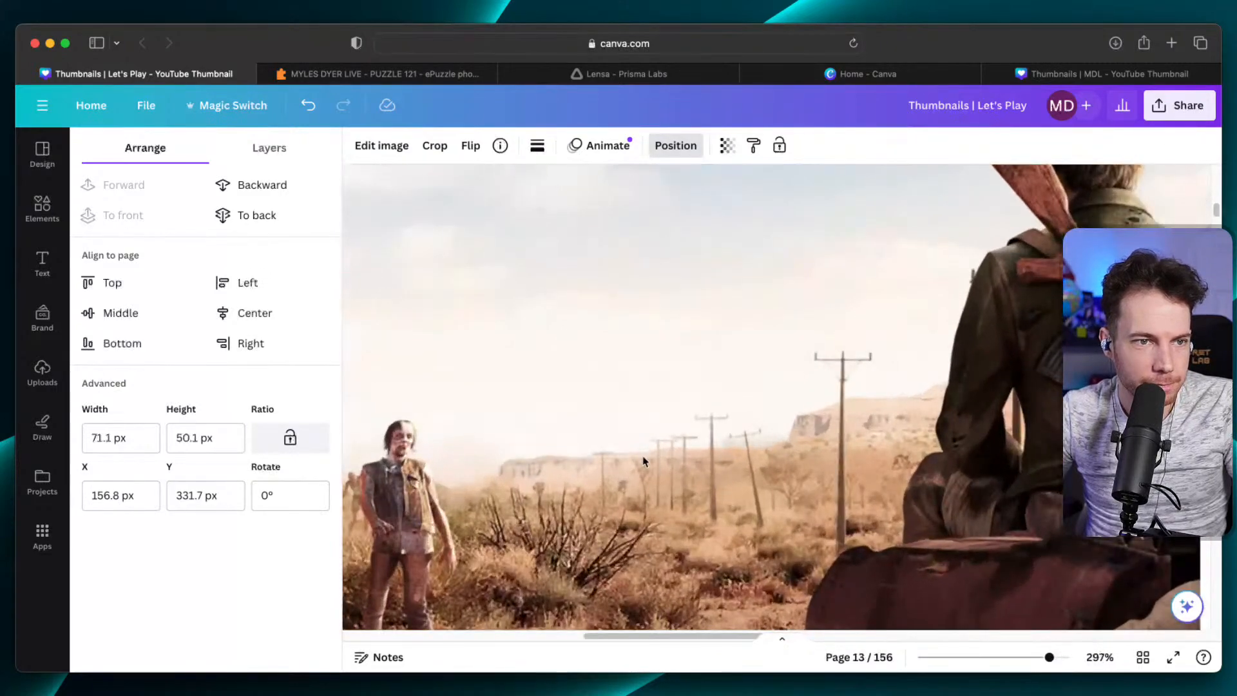
pyautogui.scroll(5, 647, 460)
pyautogui.hscroll(-5, 647, 460)
pyautogui.scroll(10, 647, 460)
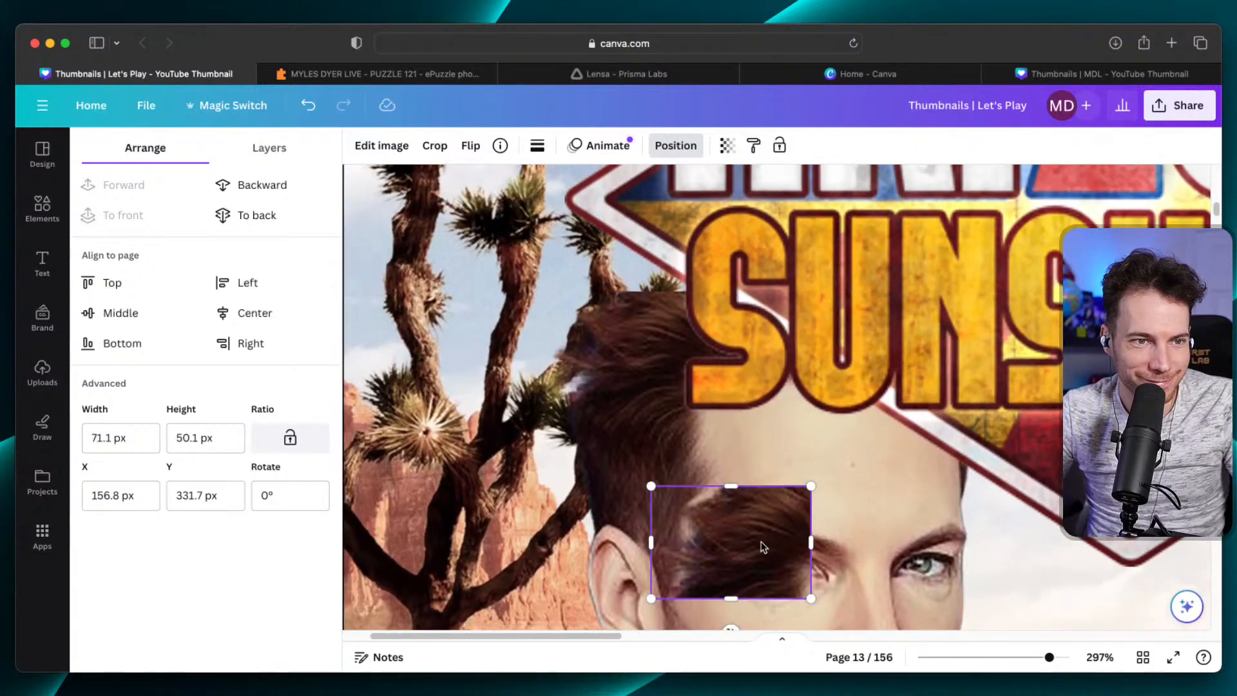
pyautogui.moveTo(762, 544); pyautogui.dragTo(658, 315)
pyautogui.click(470, 145)
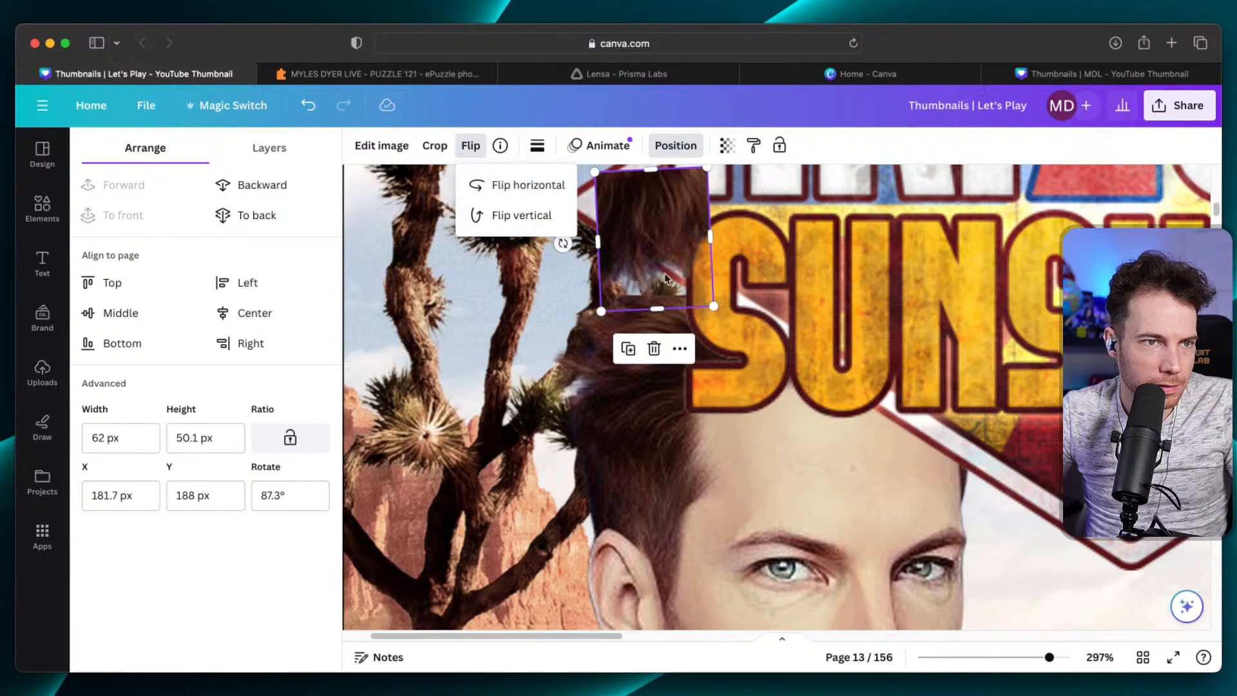
pyautogui.click(515, 215)
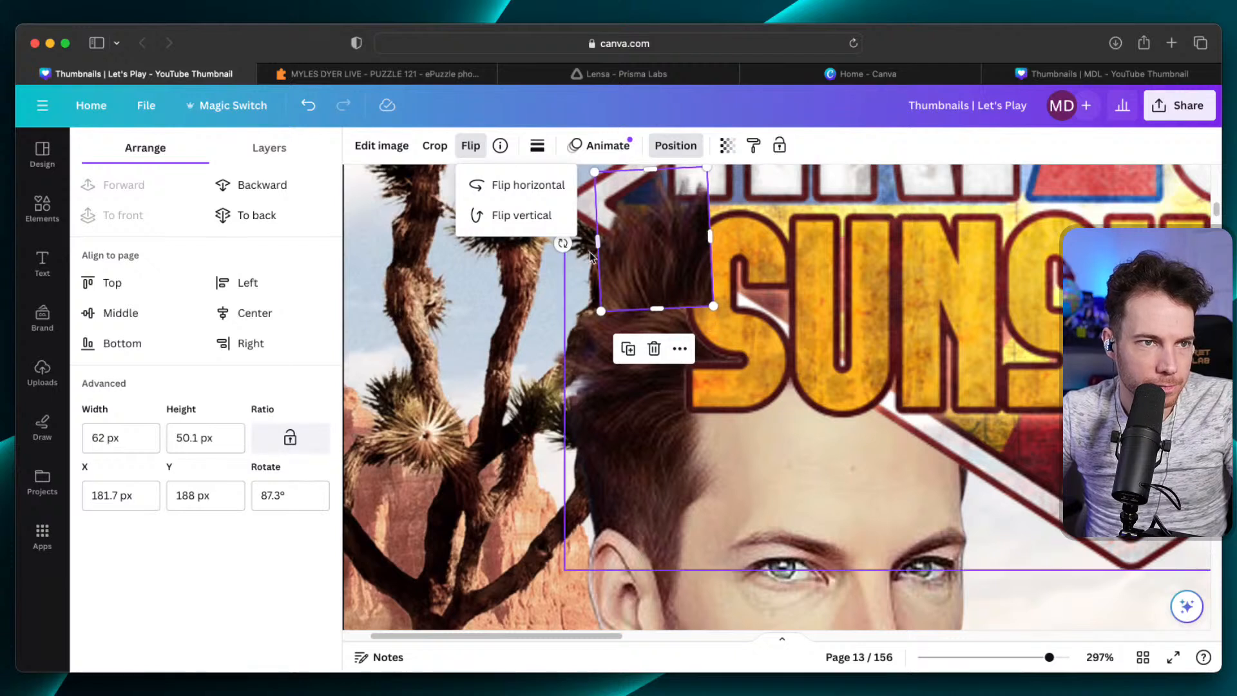
pyautogui.moveTo(563, 245); pyautogui.dragTo(564, 238)
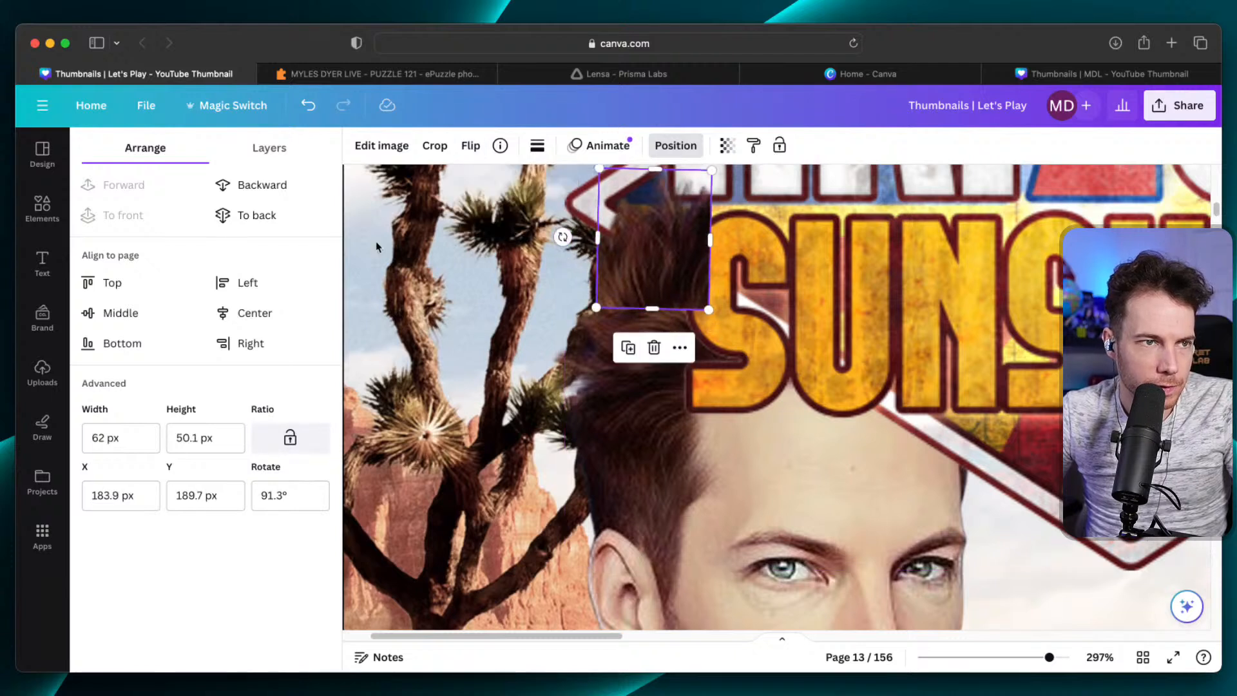
# Send the hair patch to the back, rotate it to about 123° and shift it down to fill out the top of the hair.
pyautogui.click(269, 218)
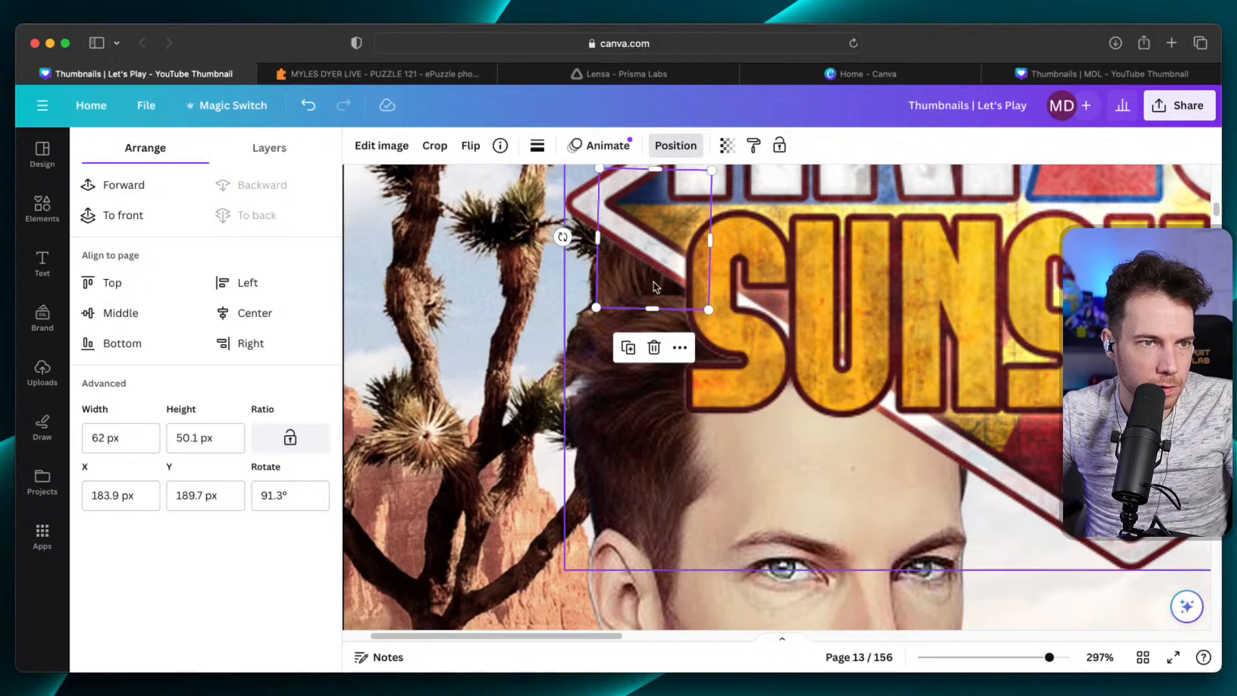
pyautogui.moveTo(636, 284)
pyautogui.mouseDown()
pyautogui.moveTo(653, 279)
pyautogui.moveTo(637, 294)
pyautogui.mouseUp()
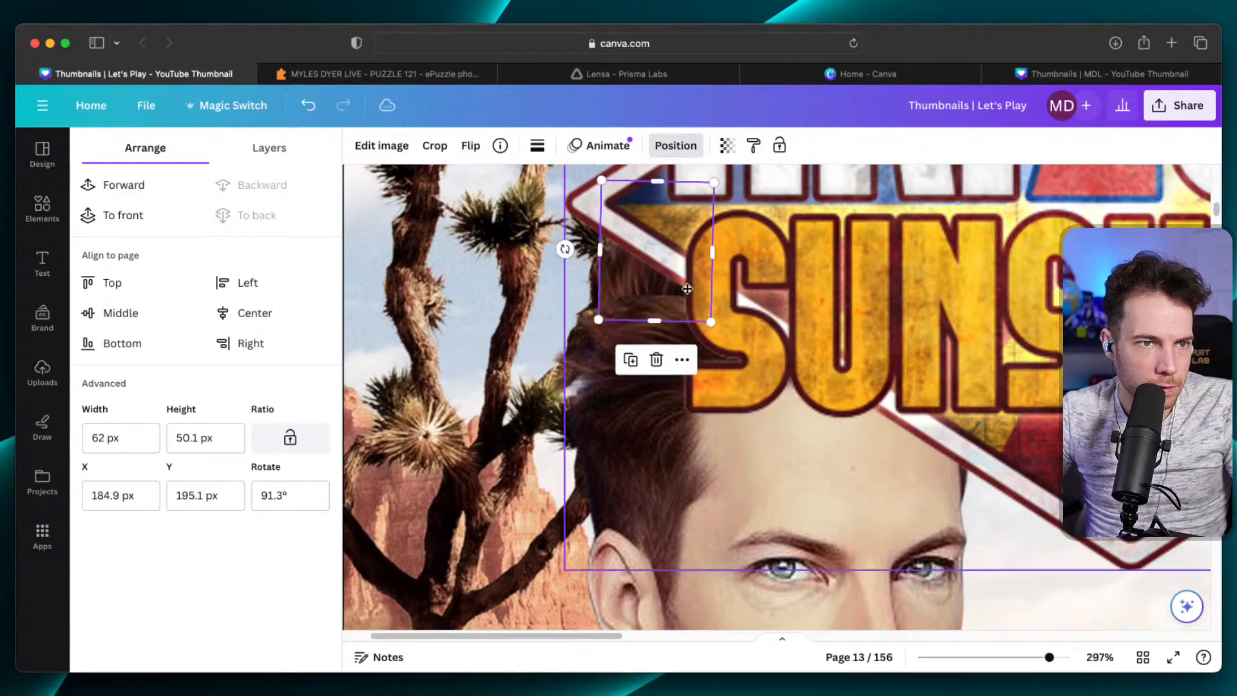
pyautogui.moveTo(572, 258); pyautogui.dragTo(626, 231)
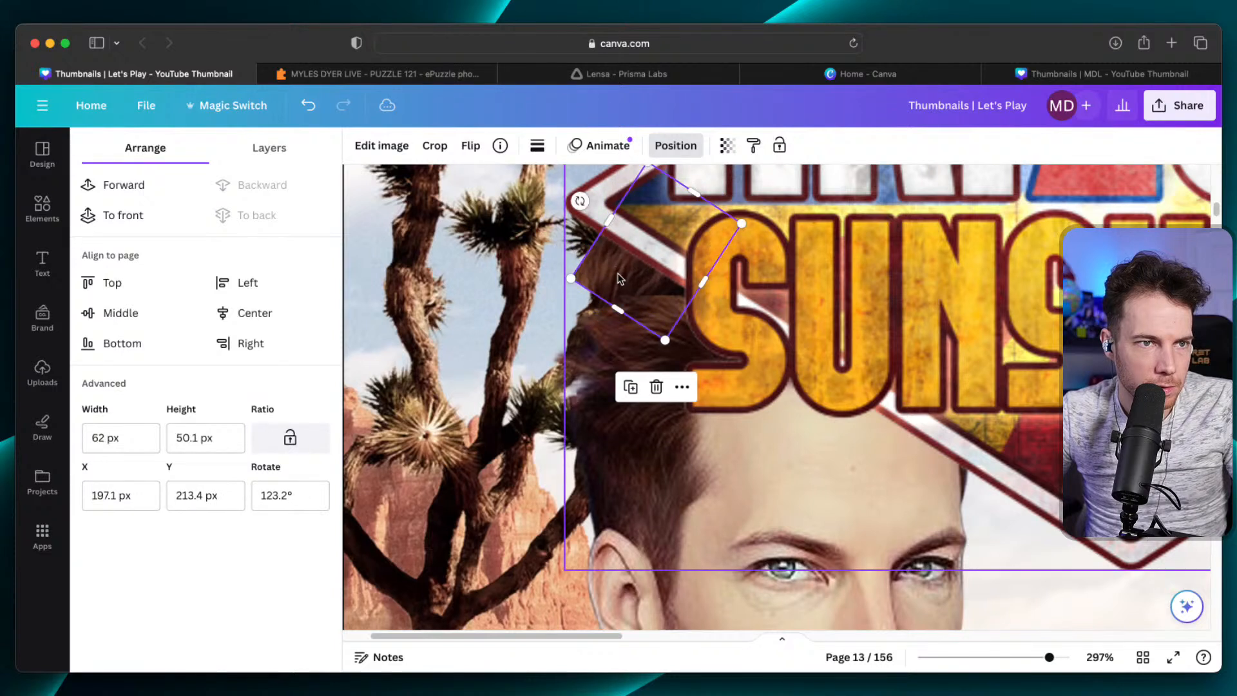
pyautogui.moveTo(621, 279); pyautogui.dragTo(630, 309)
pyautogui.click(474, 364)
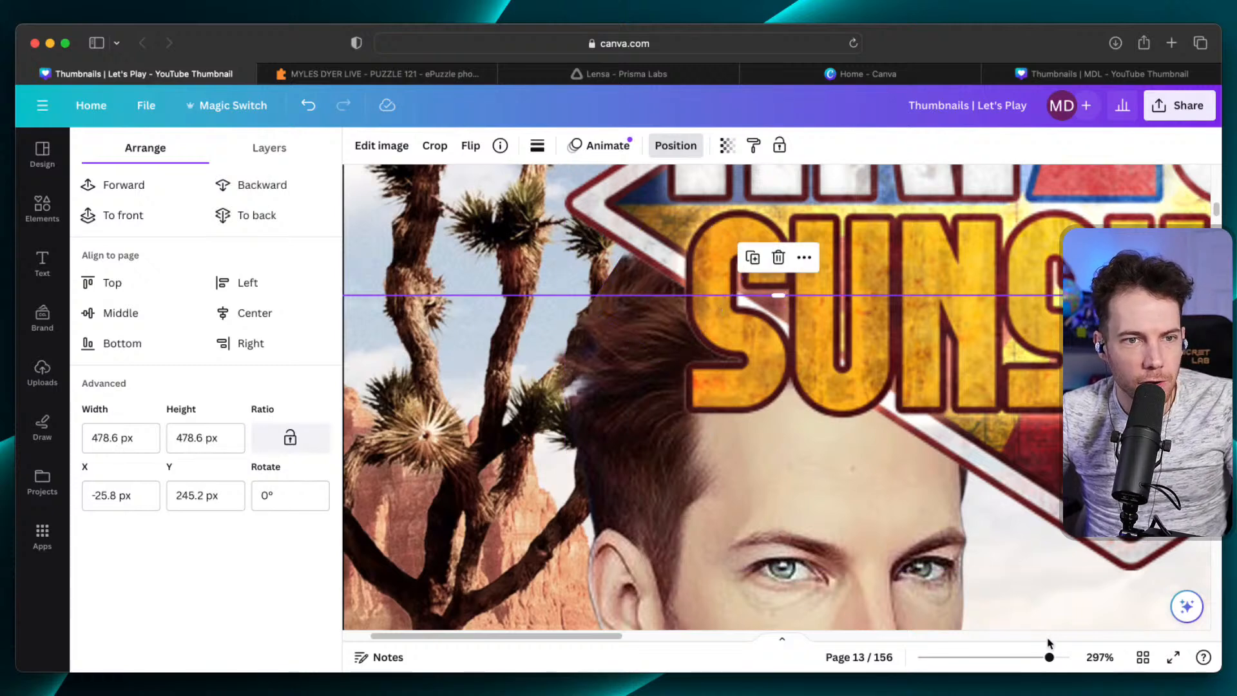
# Move the dark gradient overlay back across the thumbnail, over the portrait, to X 0 px and about Y 112 px.
pyautogui.moveTo(1049, 660); pyautogui.dragTo(1003, 664)
pyautogui.click(925, 368)
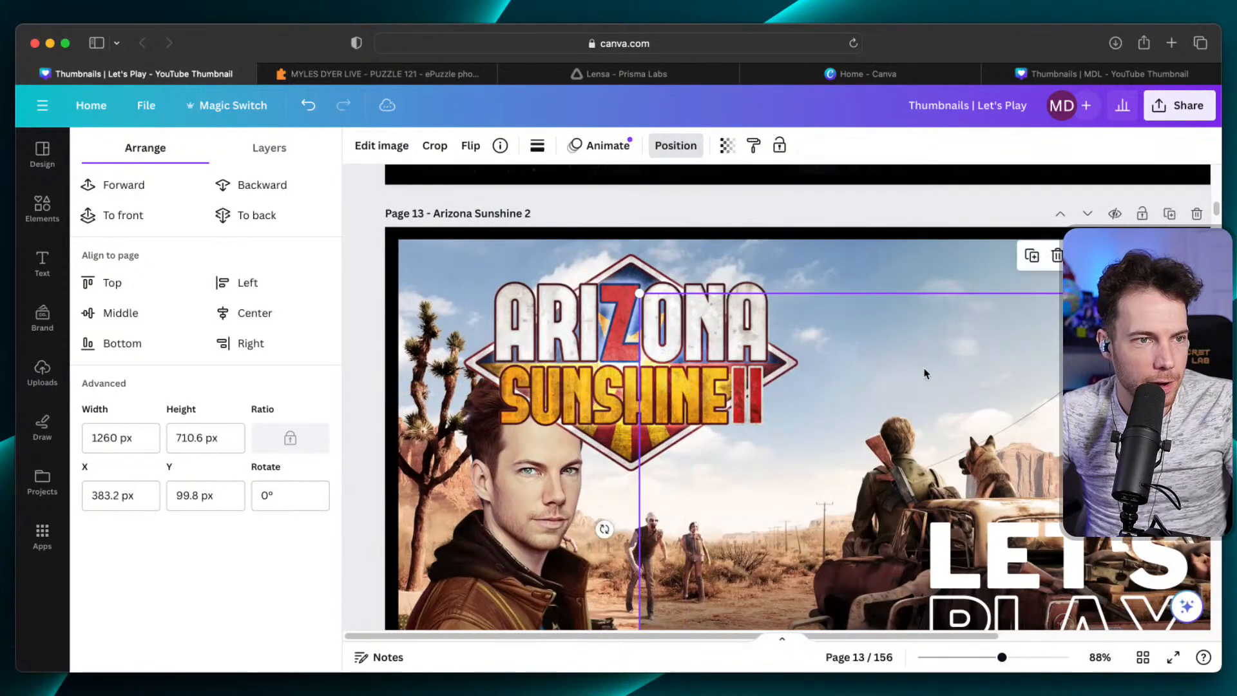
pyautogui.scroll(-3, 857, 418)
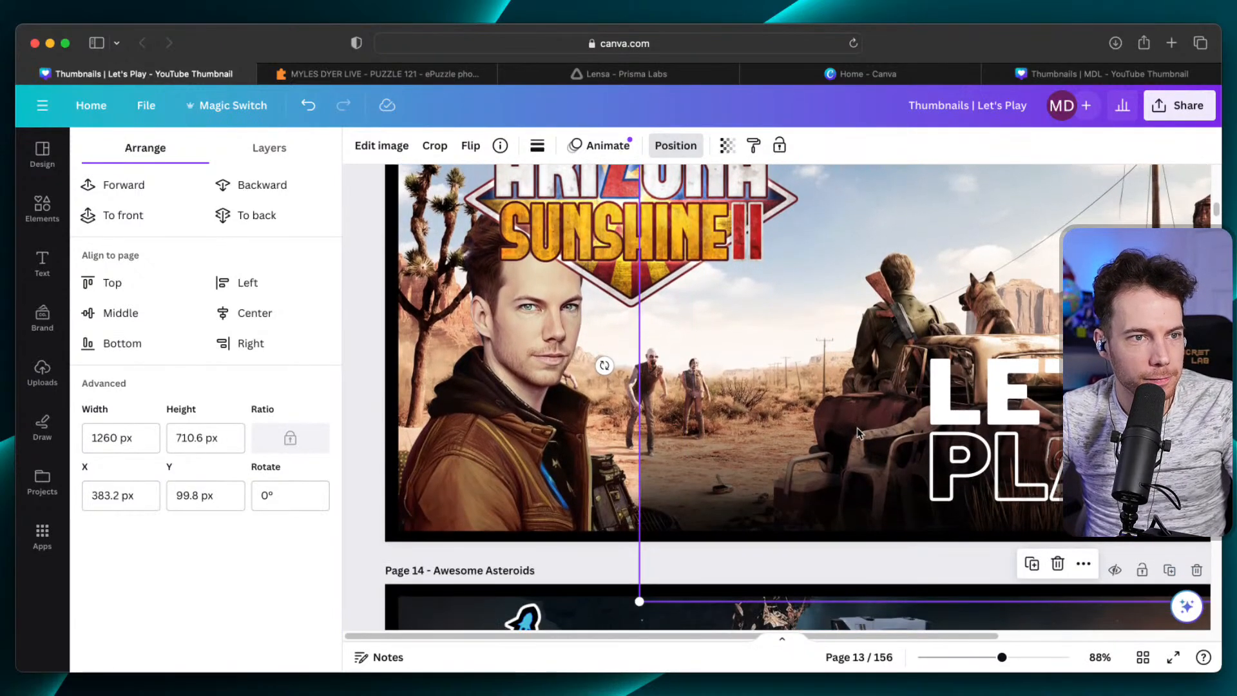
pyautogui.scroll(1, 858, 429)
pyautogui.moveTo(732, 514); pyautogui.dragTo(490, 511)
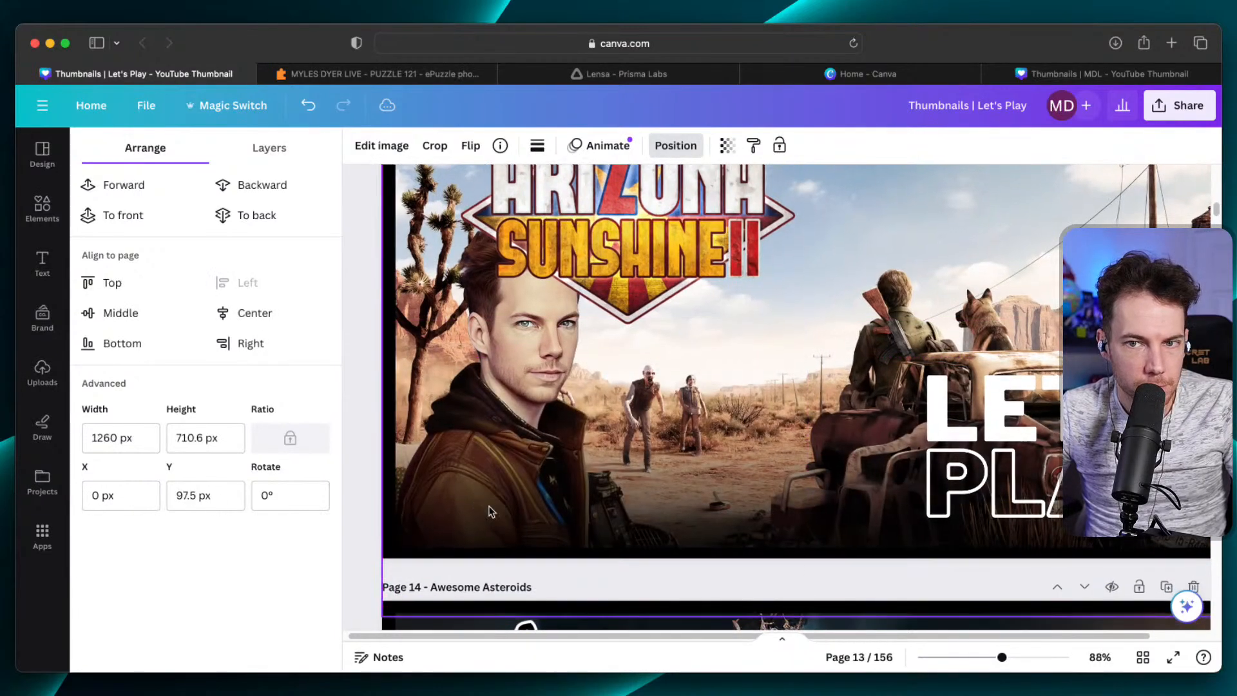
pyautogui.scroll(2, 535, 449)
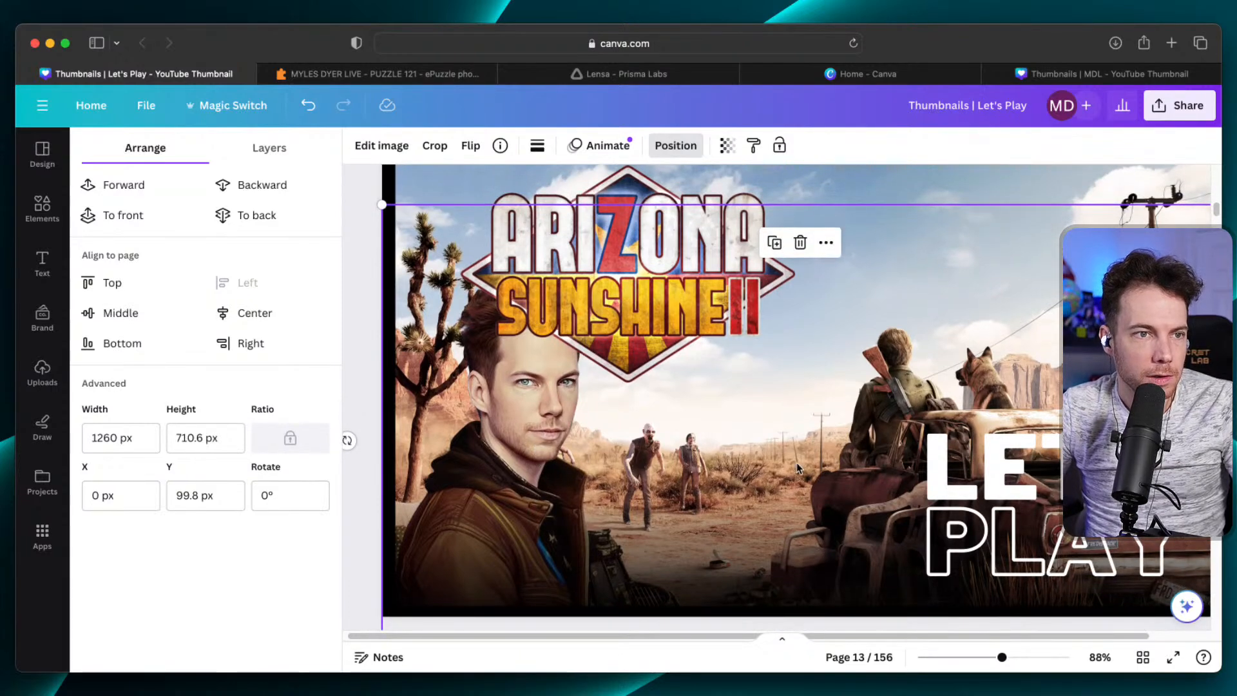
pyautogui.moveTo(743, 465); pyautogui.dragTo(743, 473)
pyautogui.scroll(-1, 747, 472)
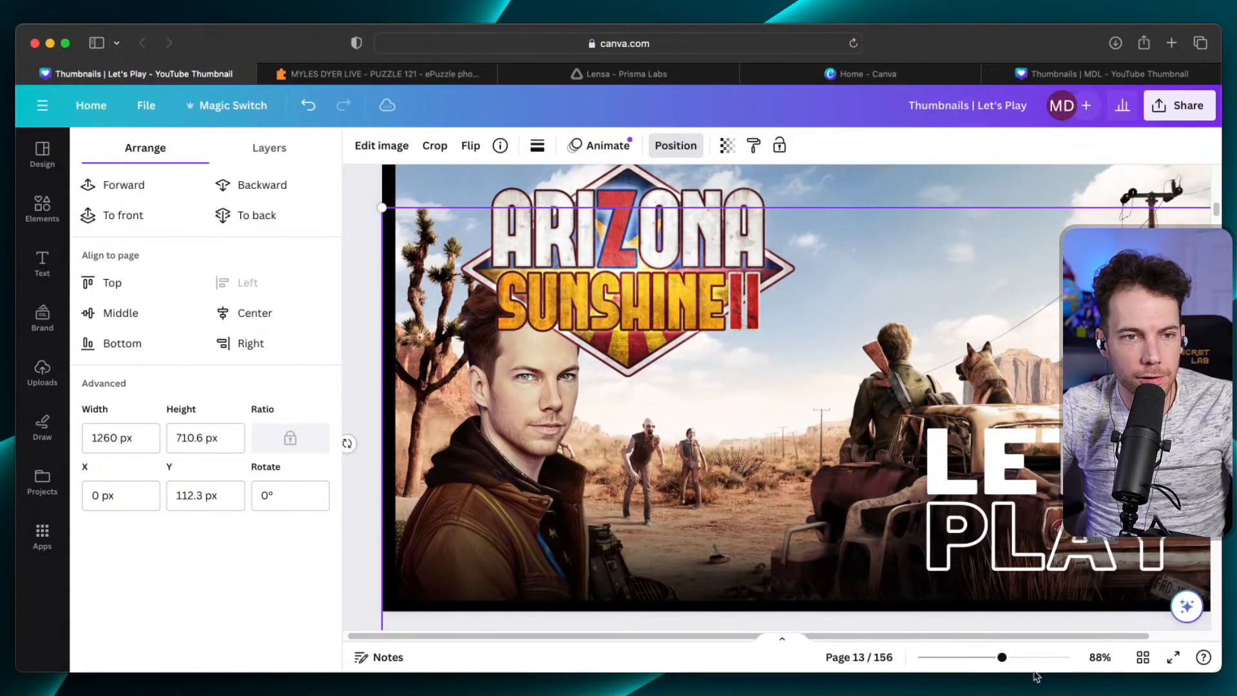
pyautogui.moveTo(1002, 658); pyautogui.dragTo(986, 661)
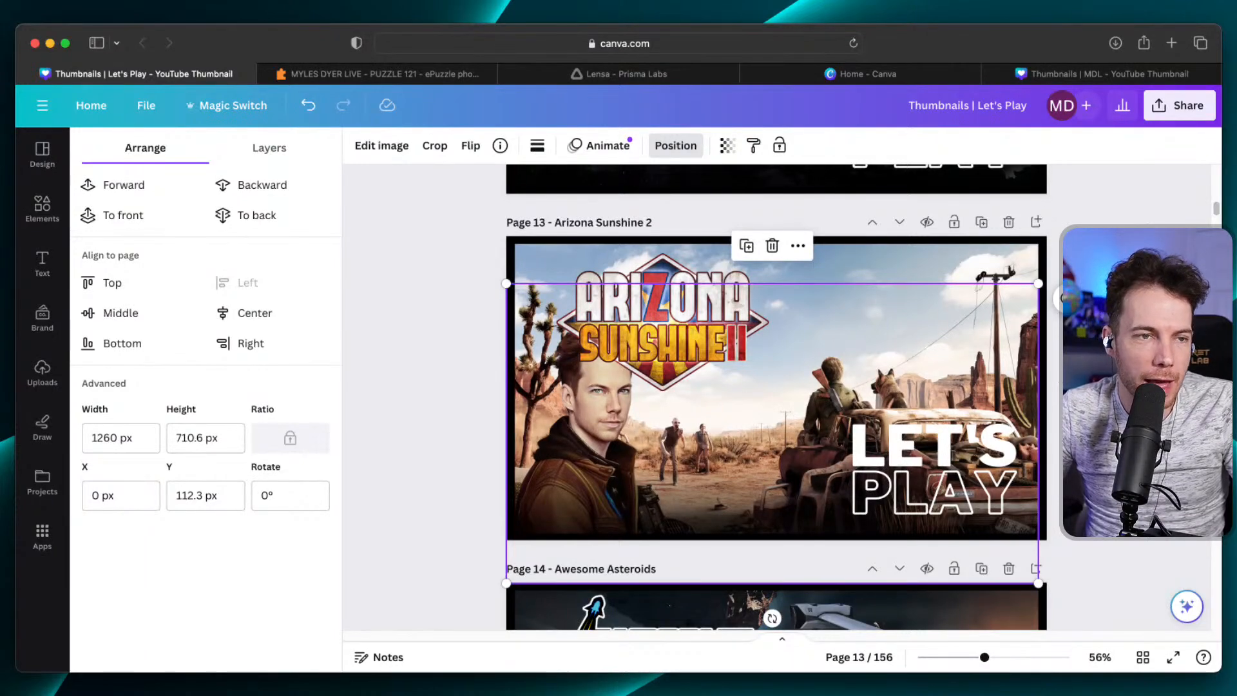
# Adjust the portrait's colours: set its contrast to 16, warmth to 10 and vibrance to 19.
pyautogui.click(42, 373)
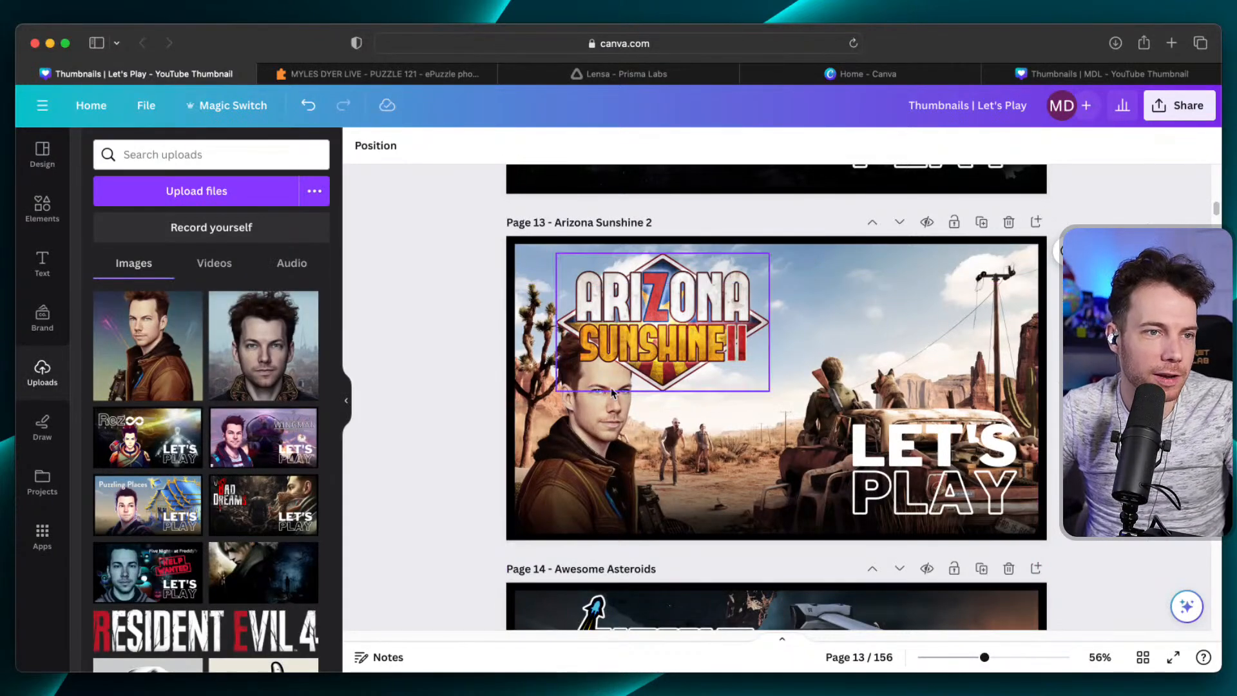
pyautogui.moveTo(740, 436); pyautogui.dragTo(546, 484)
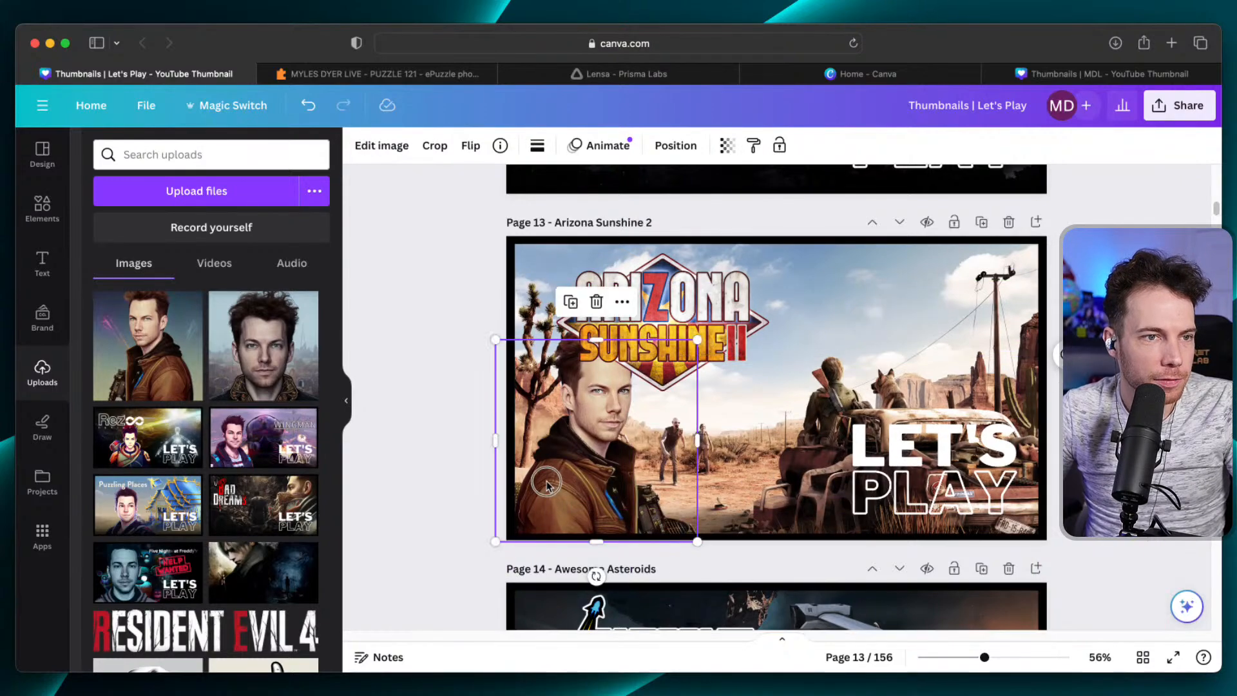
pyautogui.click(372, 146)
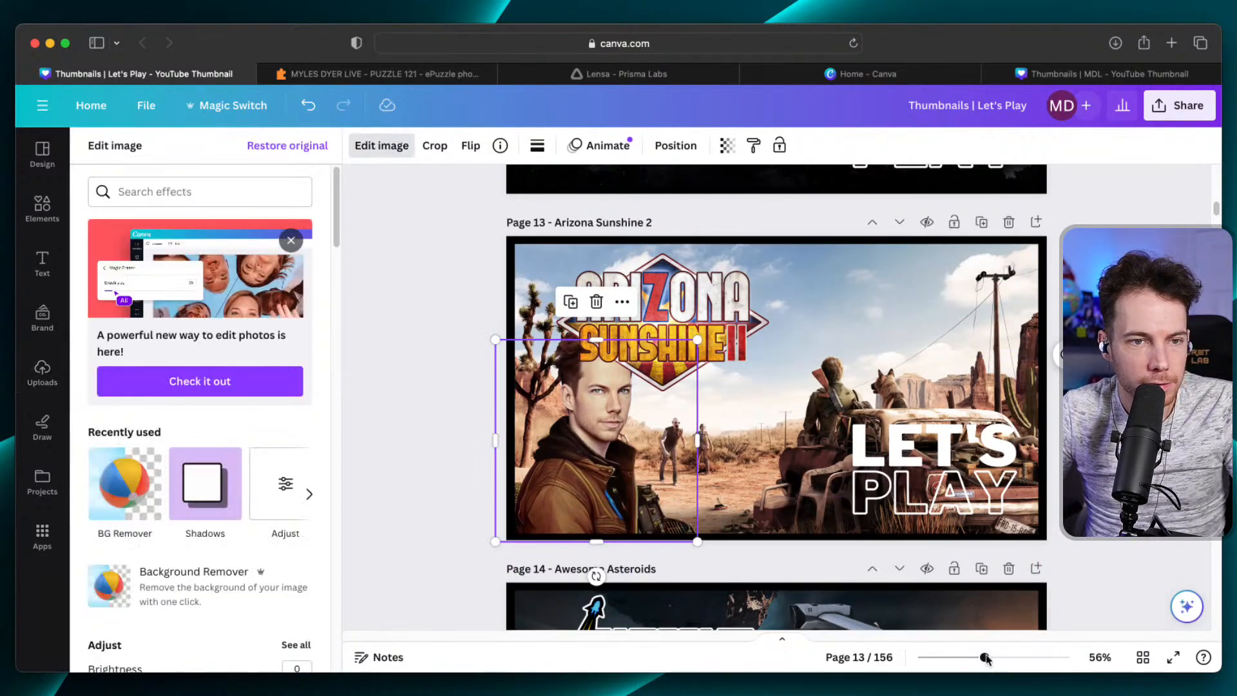
pyautogui.moveTo(986, 658); pyautogui.dragTo(1000, 662)
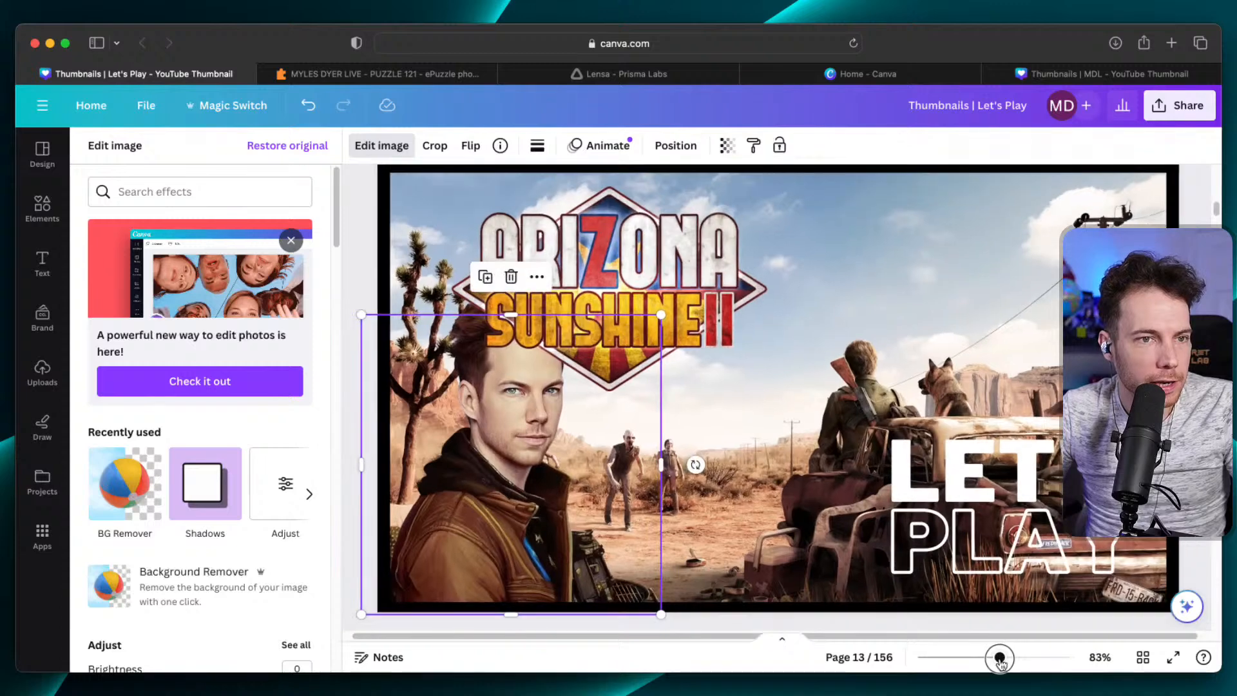
pyautogui.click(288, 493)
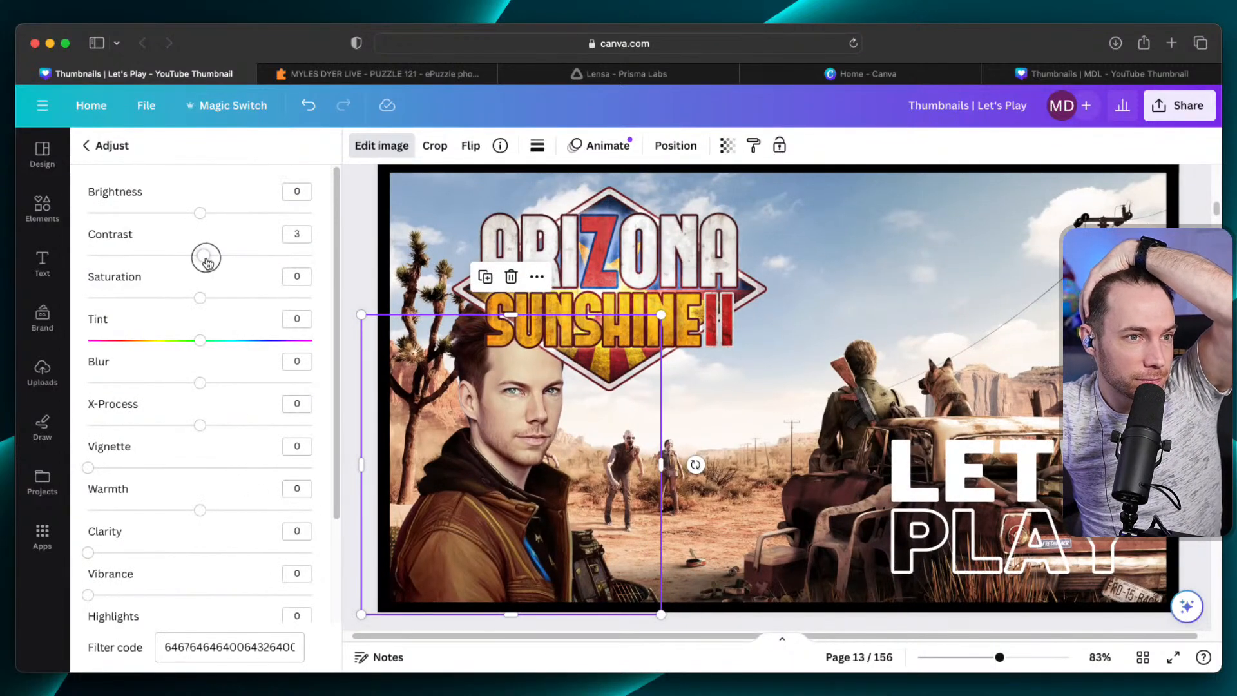
pyautogui.moveTo(207, 260)
pyautogui.mouseDown()
pyautogui.moveTo(240, 259)
pyautogui.moveTo(219, 261)
pyautogui.mouseUp()
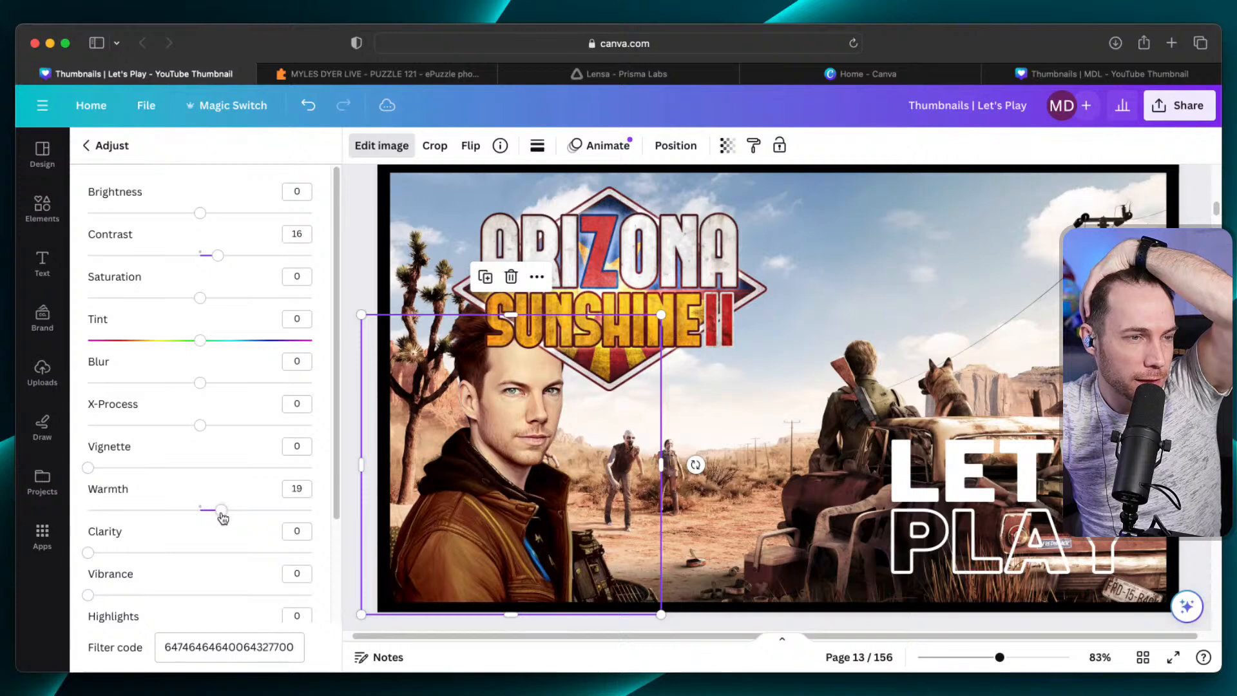
pyautogui.scroll(-3, 223, 517)
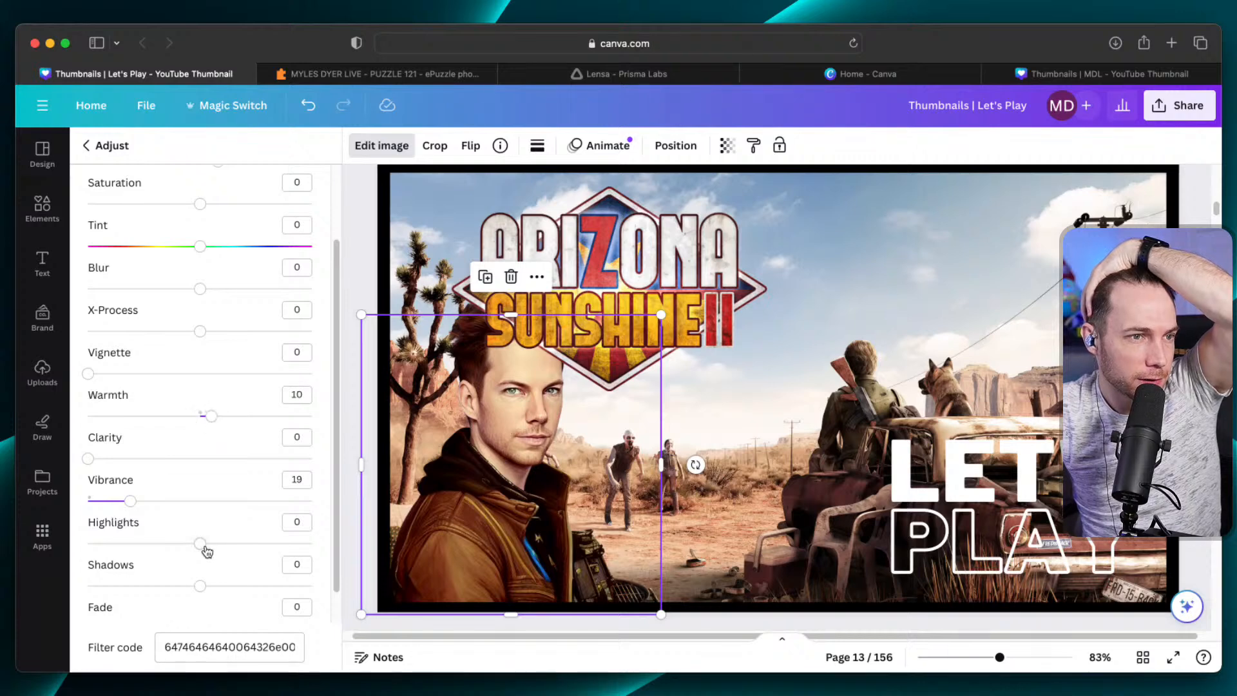
# Set the portrait's highlights to 11, shadows to -32, contrast to 15 and warmth to 22, keeping tint at 0.
pyautogui.moveTo(200, 544); pyautogui.dragTo(221, 546)
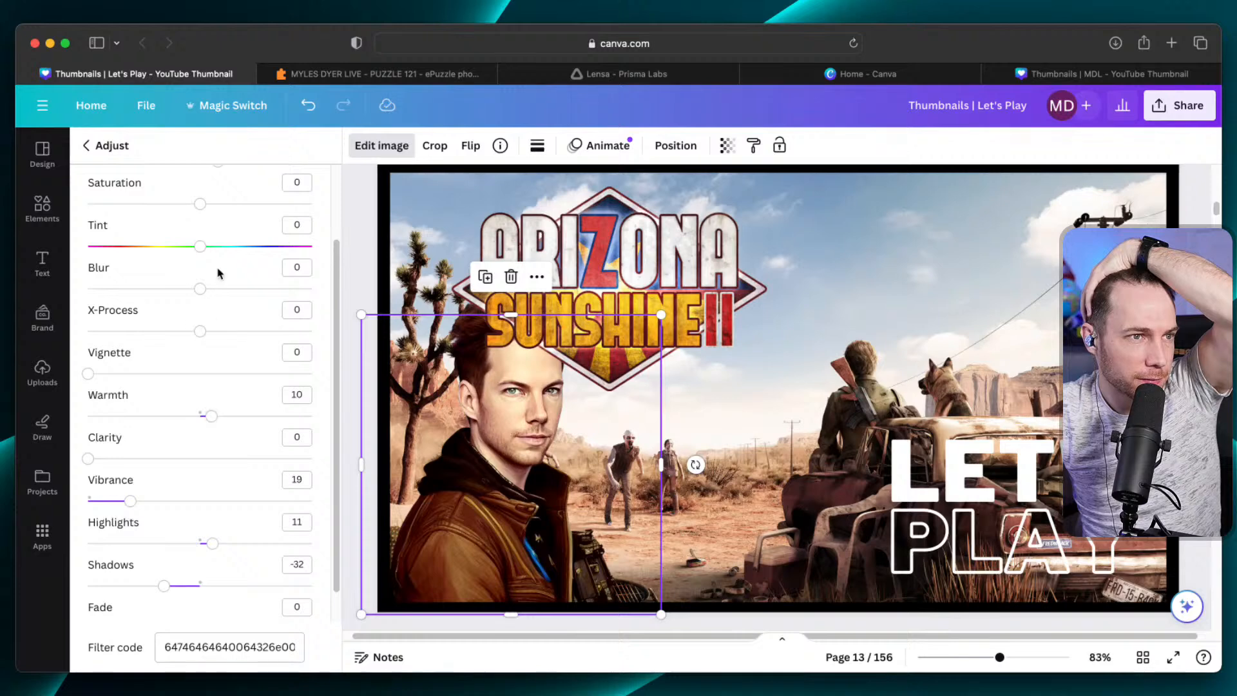
pyautogui.scroll(2, 218, 273)
pyautogui.moveTo(219, 223); pyautogui.dragTo(223, 225)
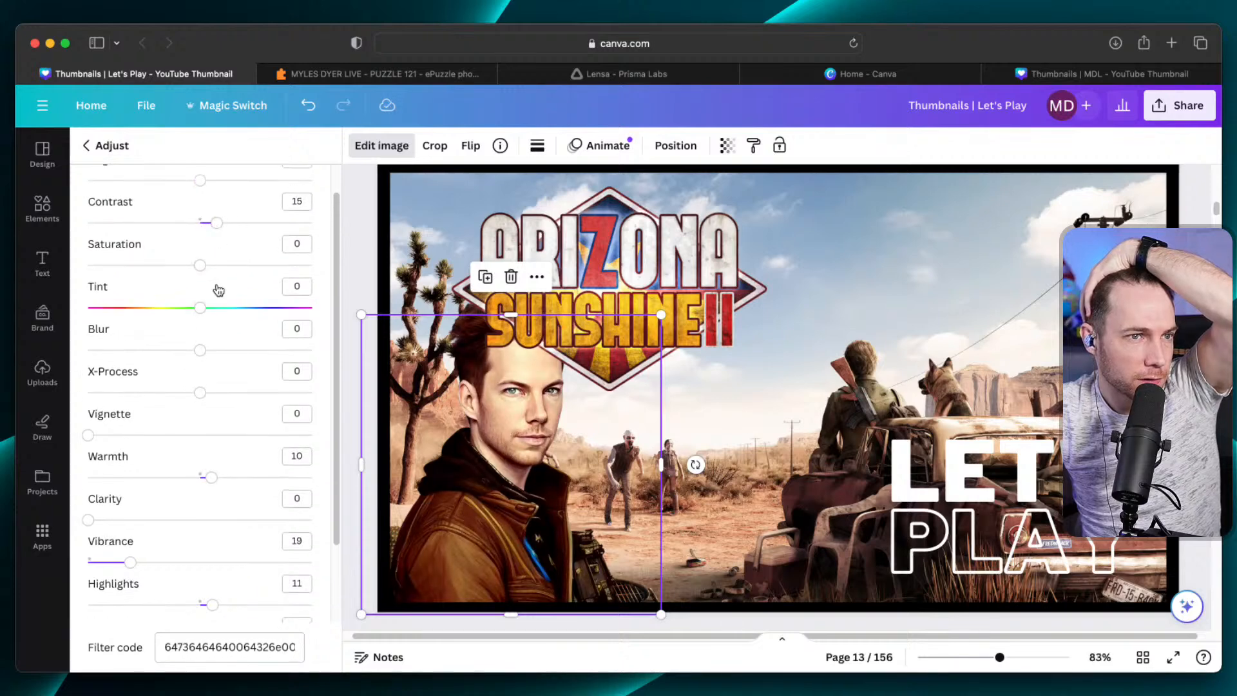
pyautogui.moveTo(185, 315)
pyautogui.mouseDown()
pyautogui.moveTo(143, 314)
pyautogui.moveTo(201, 314)
pyautogui.mouseUp()
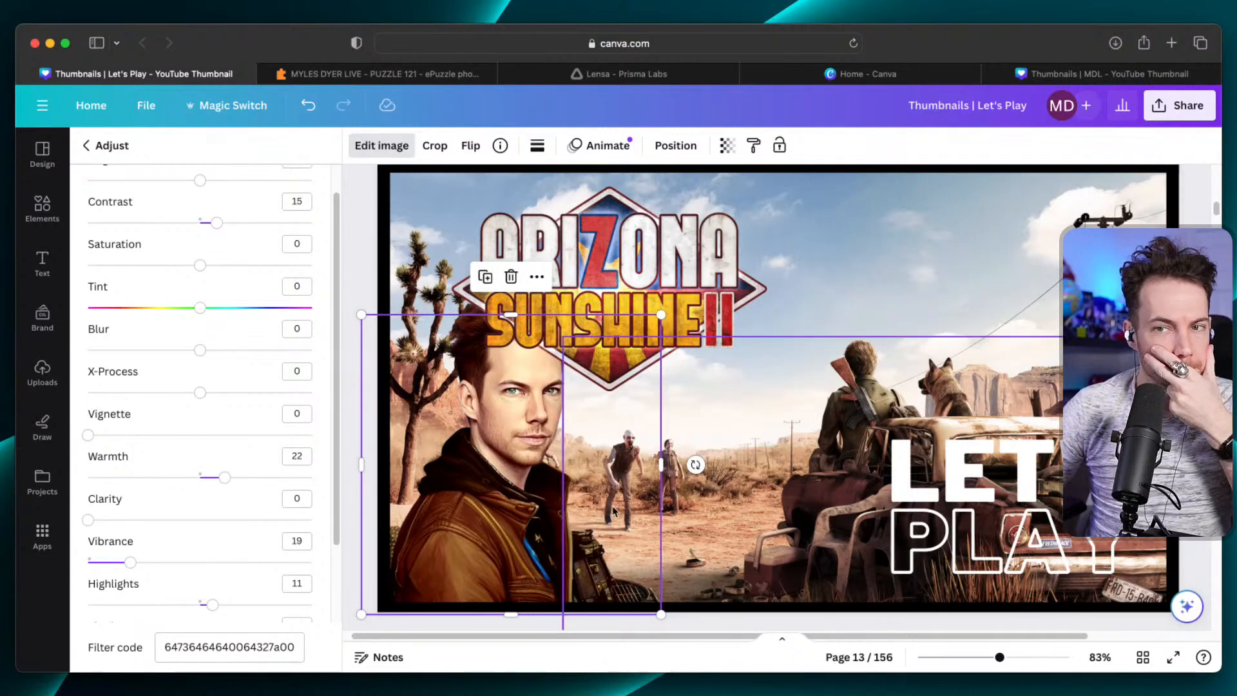
# Examine the adjusted portrait within the whole Arizona Sunshine 2 thumbnail and alongside the neighbouring thumbnail pages.
pyautogui.moveTo(1000, 657); pyautogui.dragTo(975, 657)
pyautogui.press('Escape')
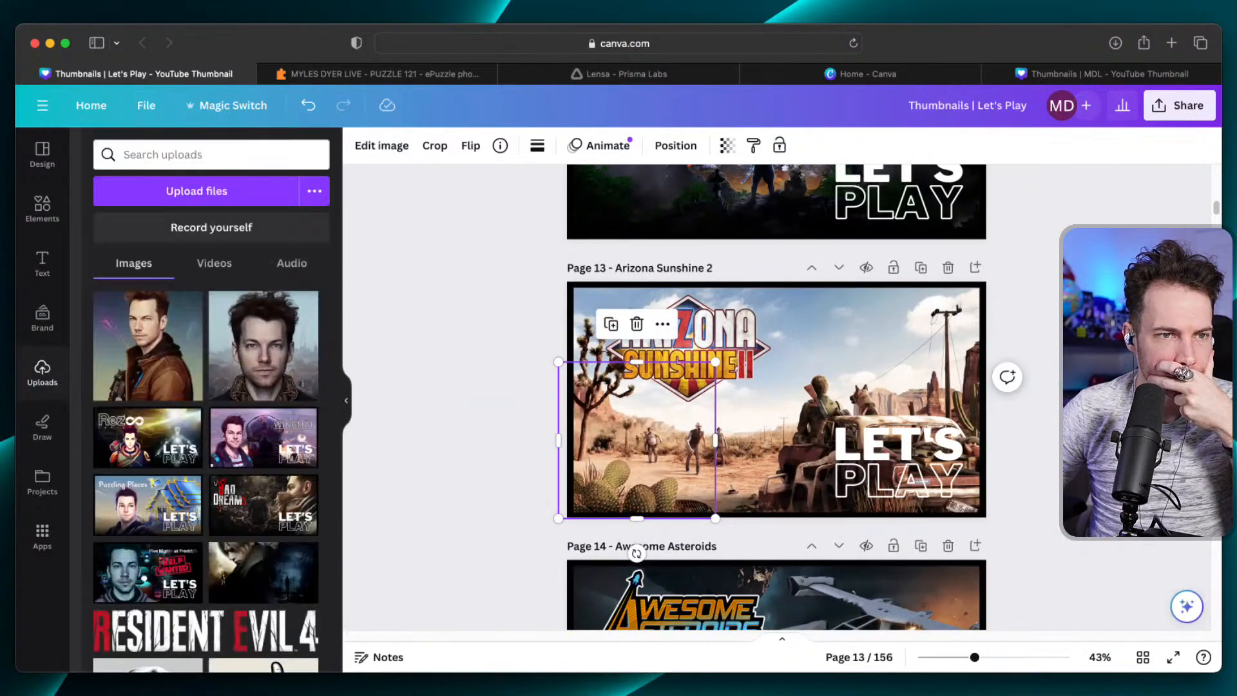
pyautogui.moveTo(780, 489); pyautogui.dragTo(684, 455)
pyautogui.click(1036, 454)
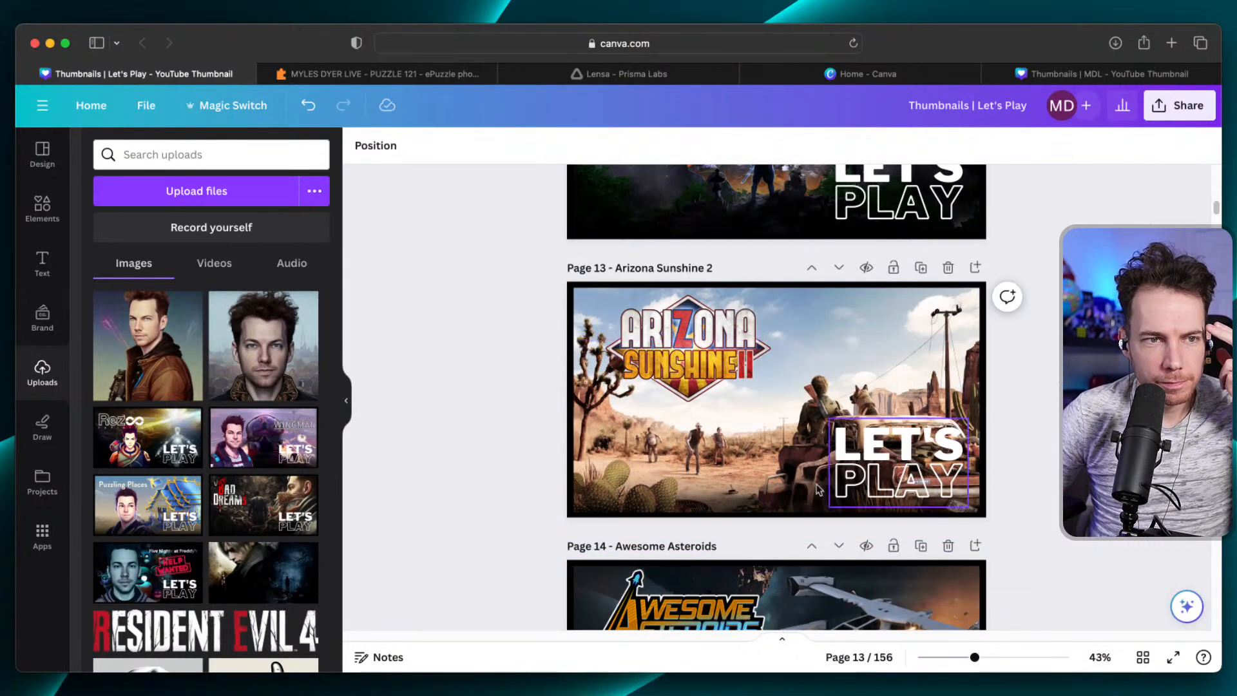
pyautogui.click(743, 462)
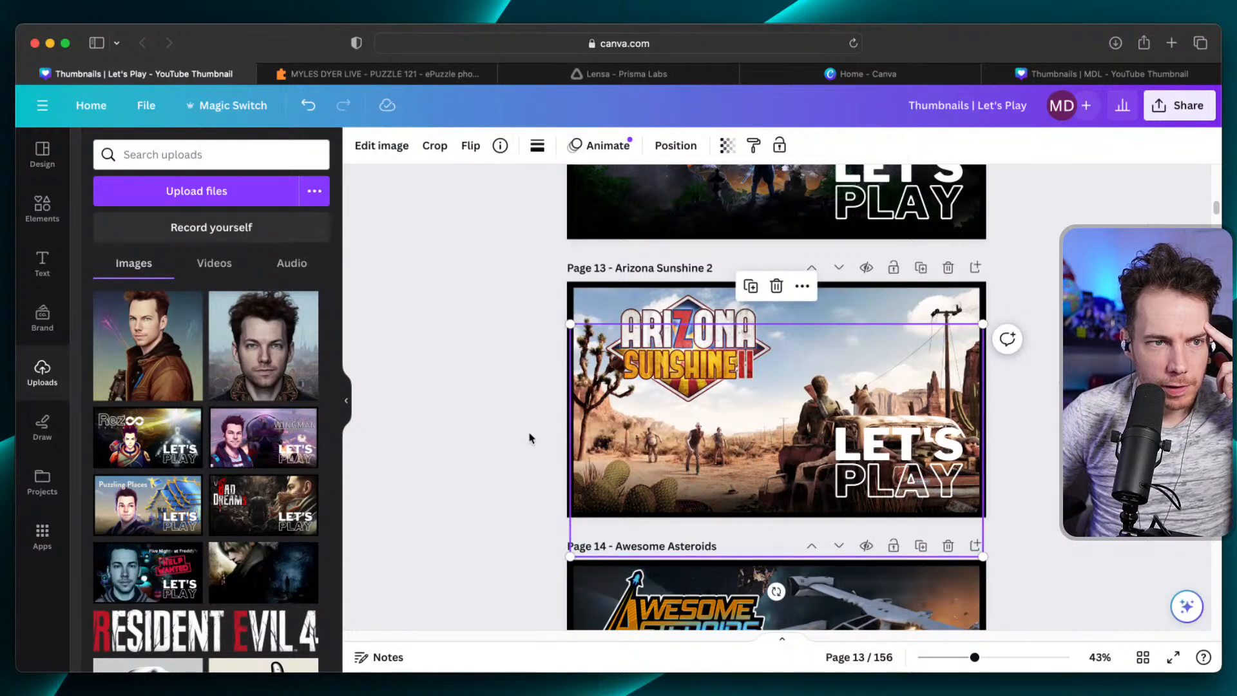
pyautogui.click(464, 428)
pyautogui.scroll(2, 477, 445)
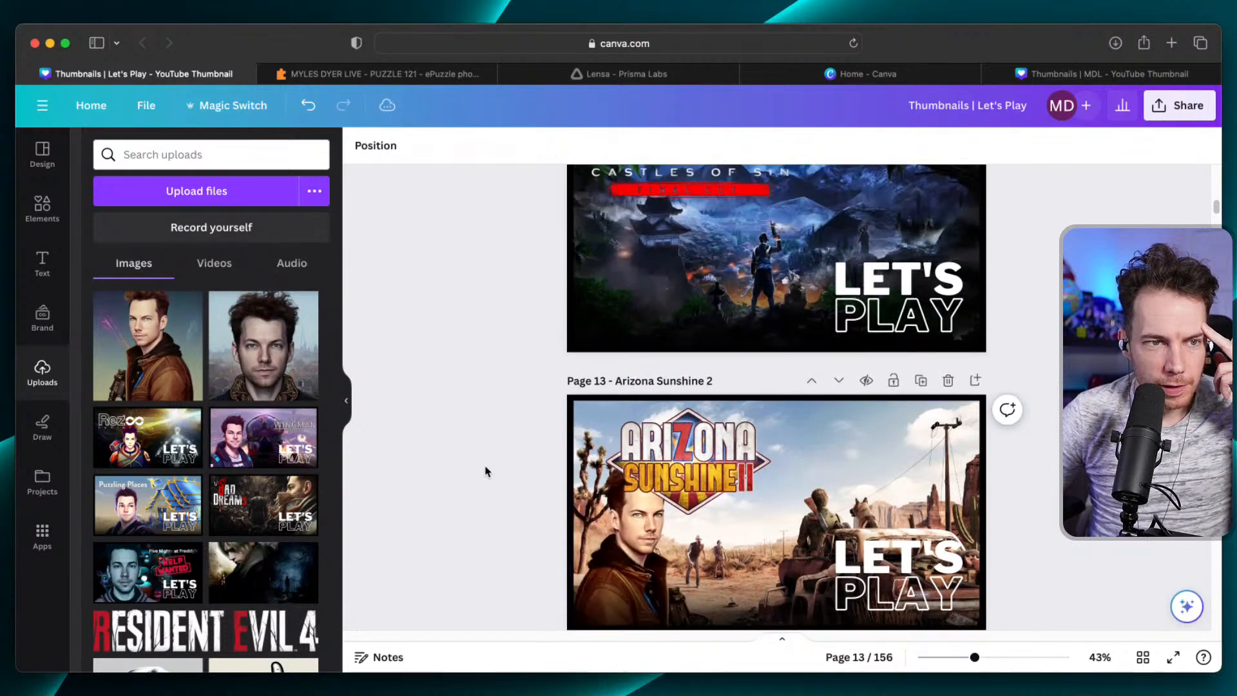
pyautogui.scroll(-3, 486, 469)
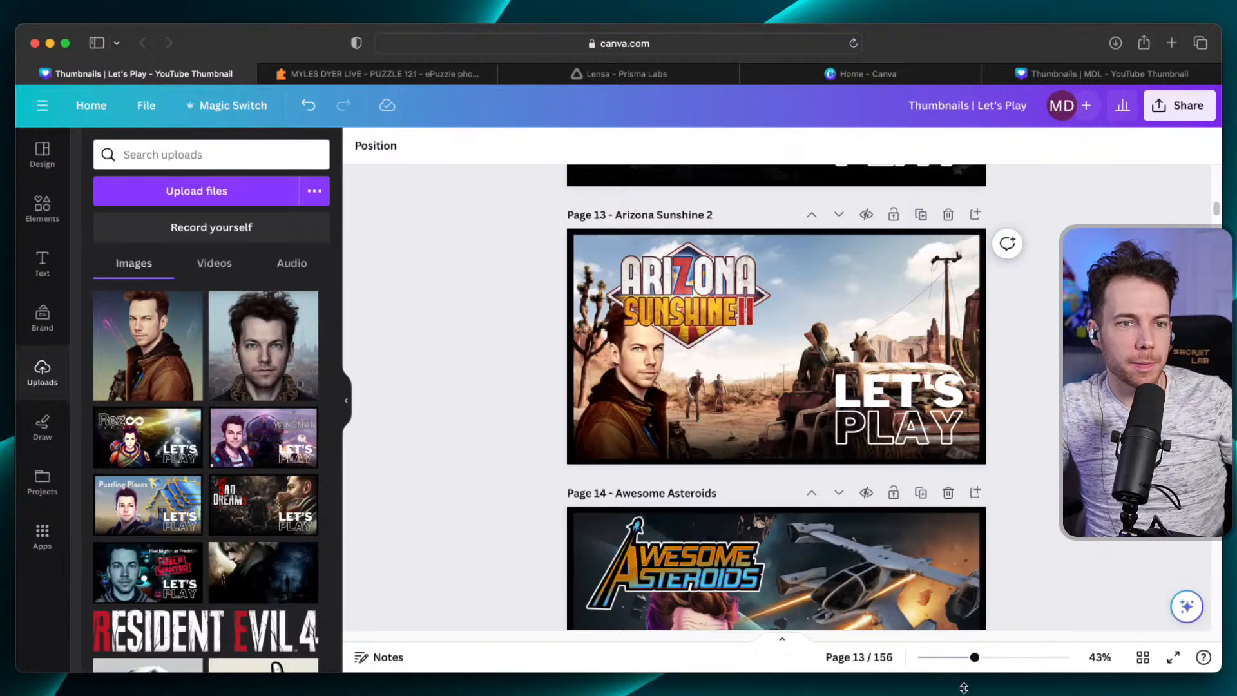
pyautogui.click(980, 663)
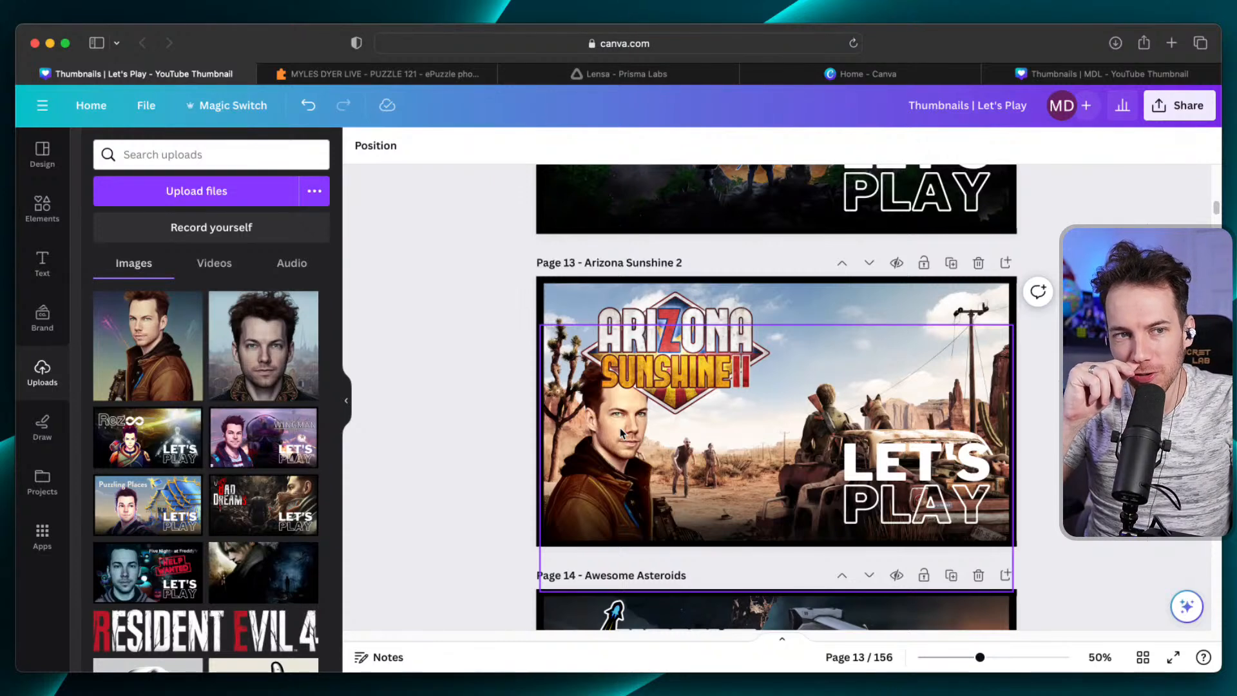
# Try moving the game logo to the sky above the LET'S PLAY text and flipping the background image horizontally.
pyautogui.moveTo(702, 321); pyautogui.dragTo(930, 321)
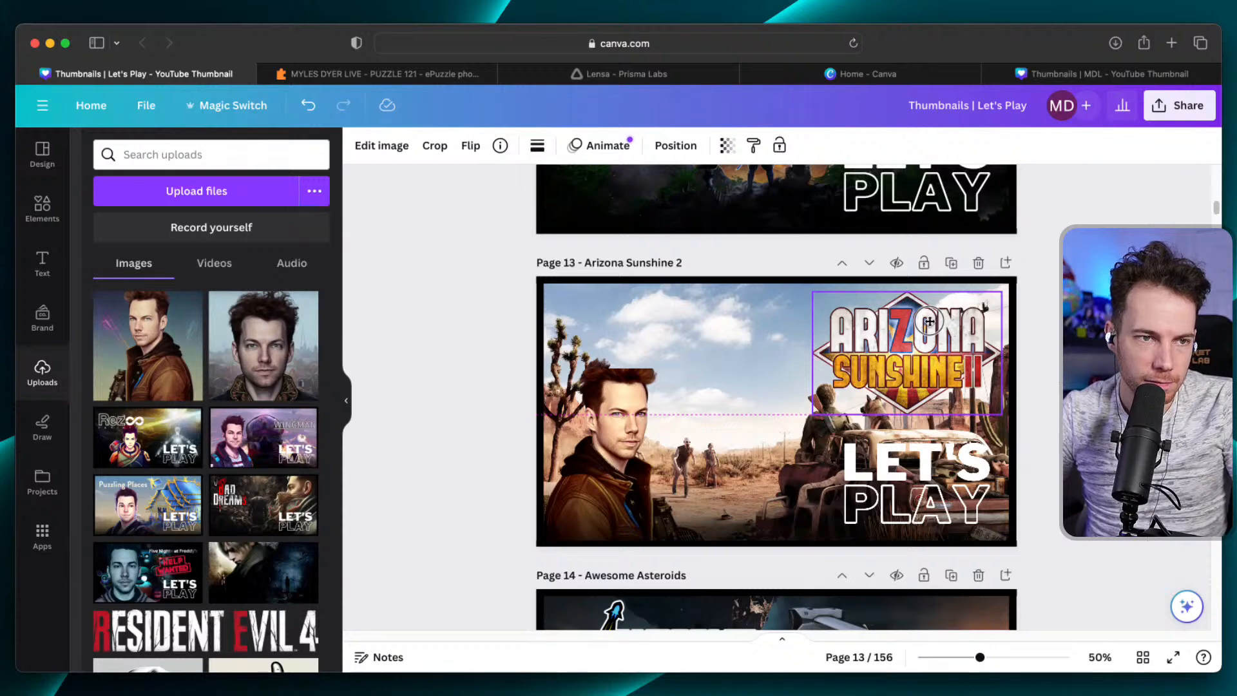
pyautogui.click(702, 327)
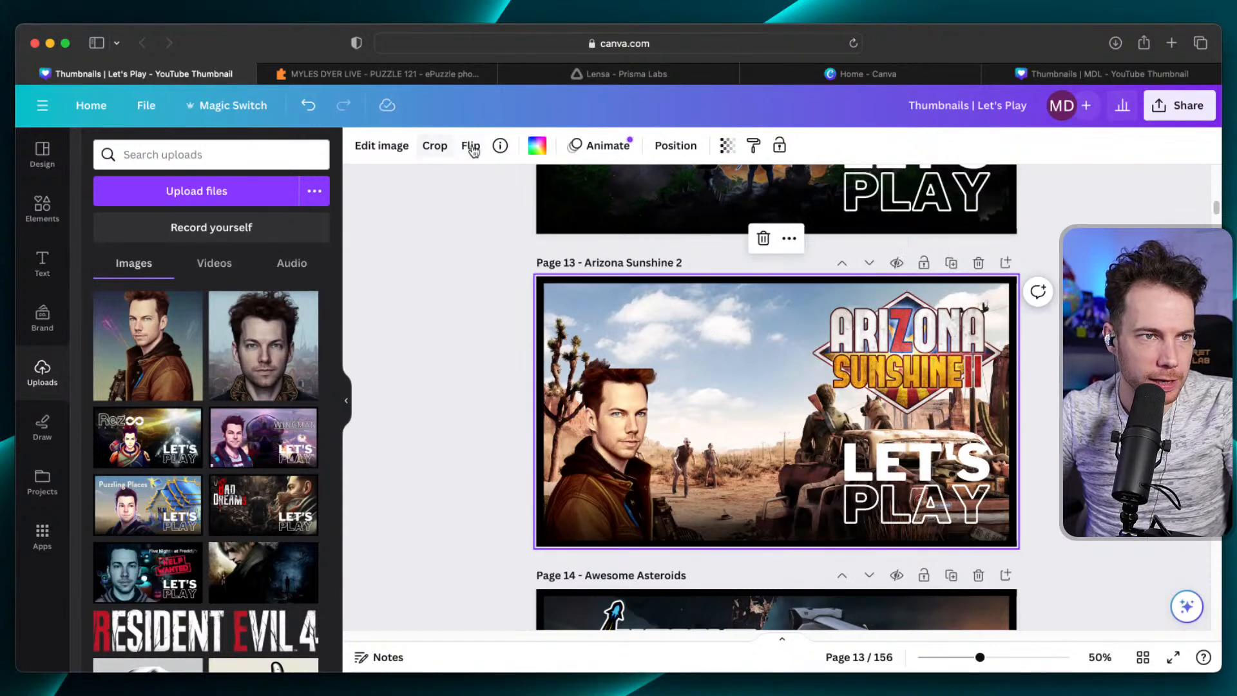
pyautogui.click(470, 146)
pyautogui.click(480, 184)
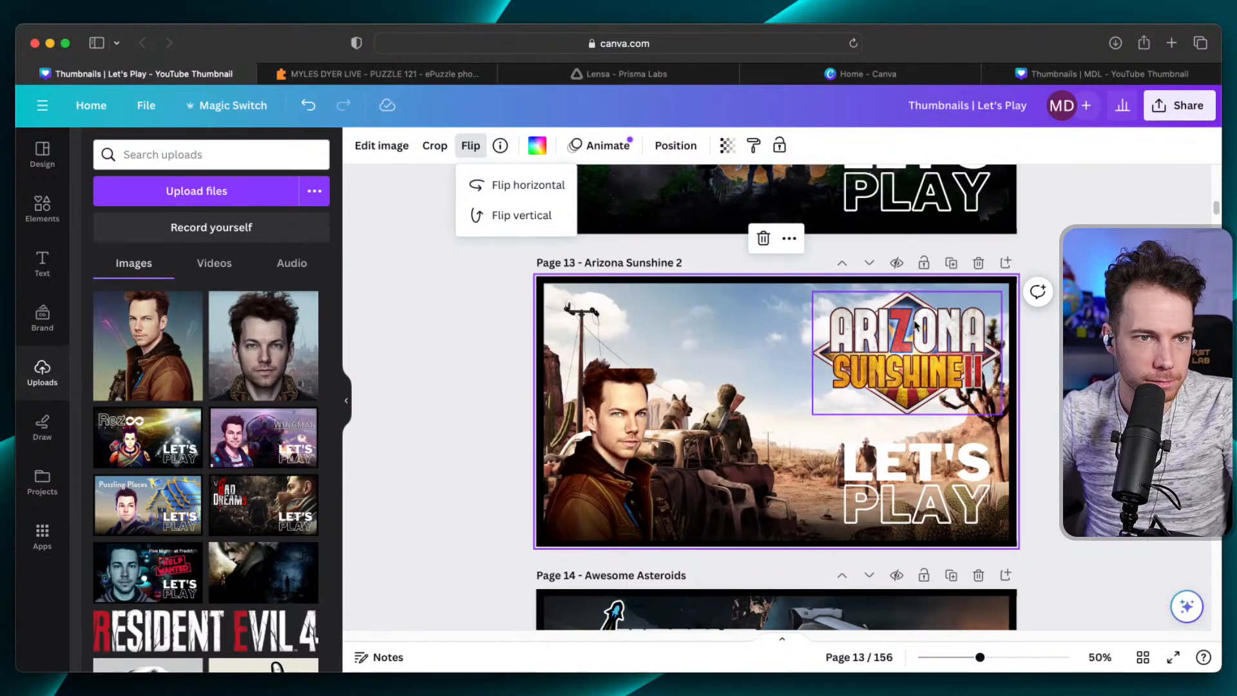
pyautogui.moveTo(914, 340)
pyautogui.mouseDown()
pyautogui.moveTo(865, 335)
pyautogui.moveTo(909, 335)
pyautogui.mouseUp()
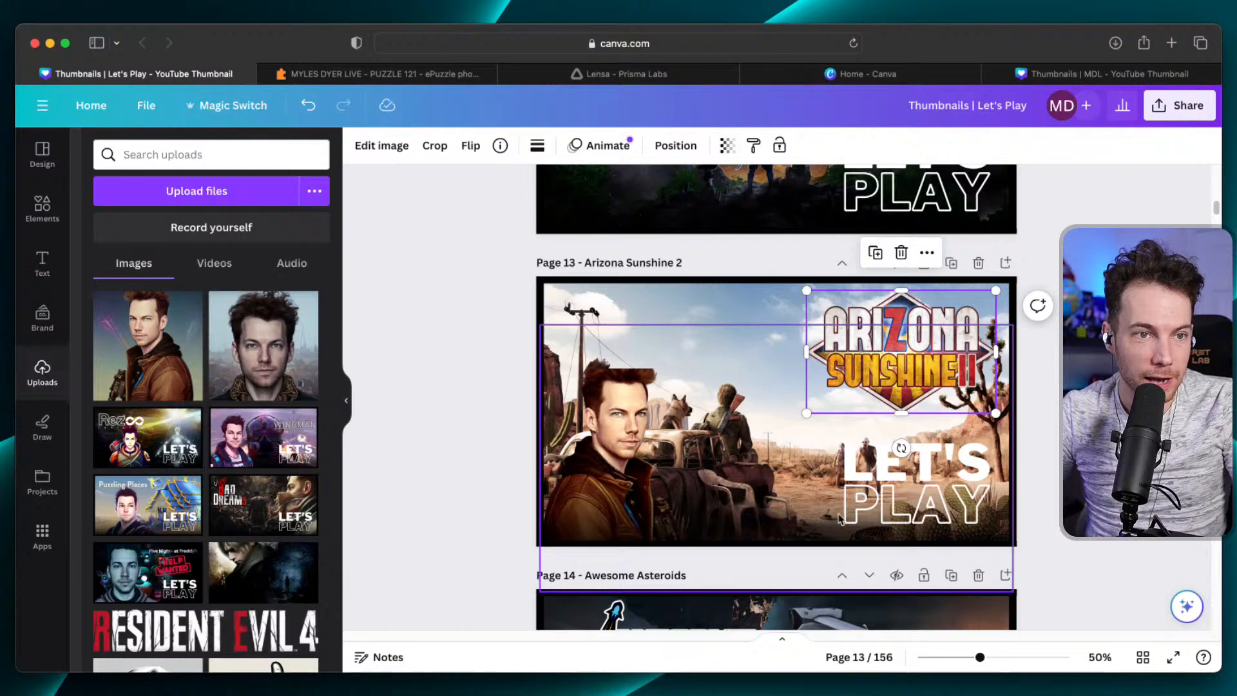
# Shift the gradient overlay slightly up, and undo it together with the logo moves and the background flip.
pyautogui.click(760, 499)
pyautogui.click(777, 477)
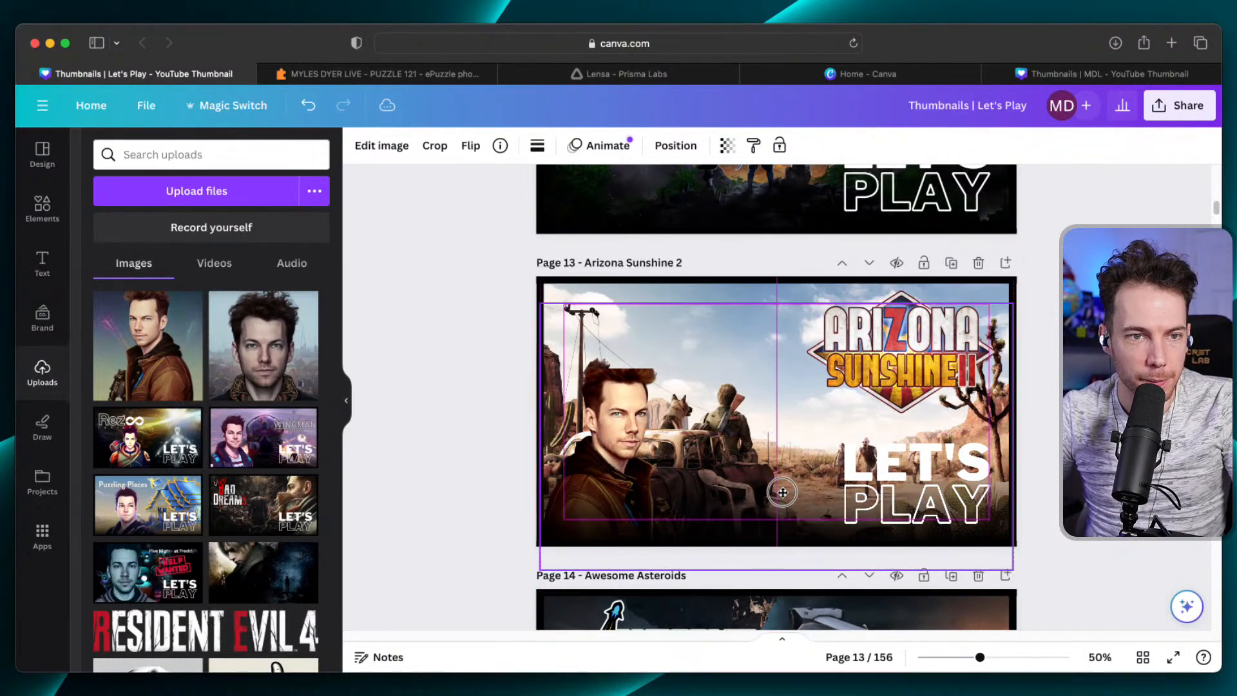
pyautogui.press('super+z')
pyautogui.press('super+z')
pyautogui.press('super+z')
pyautogui.press('super+z')
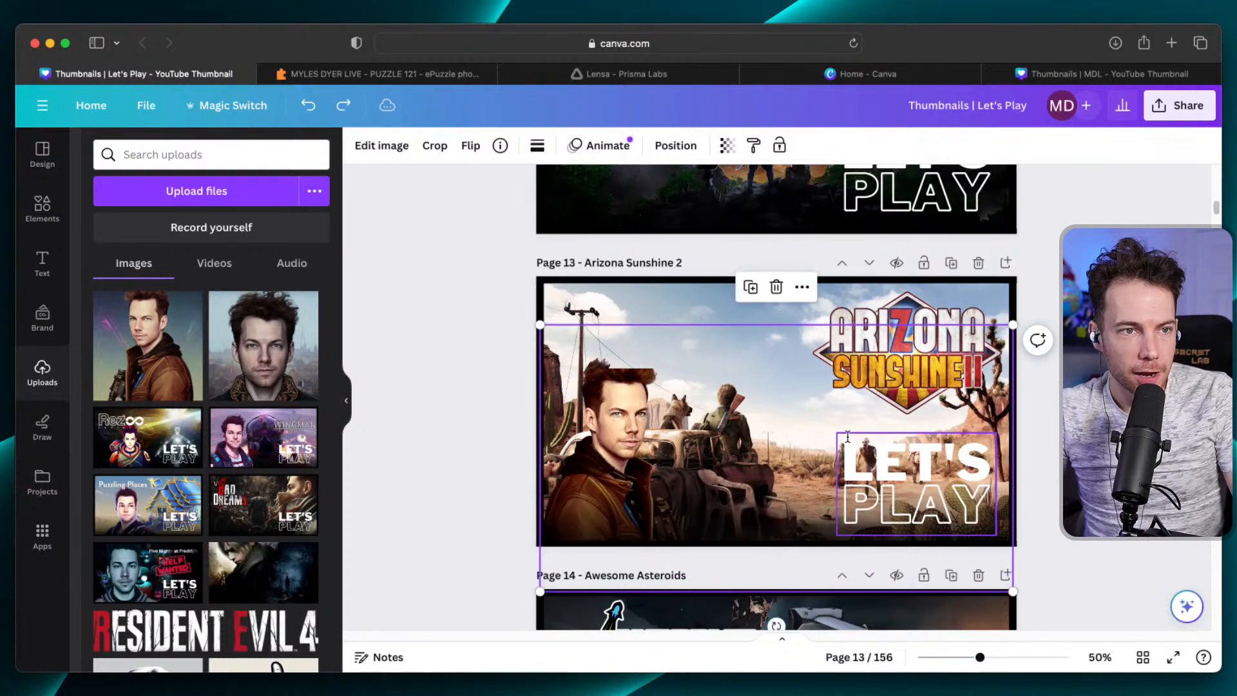
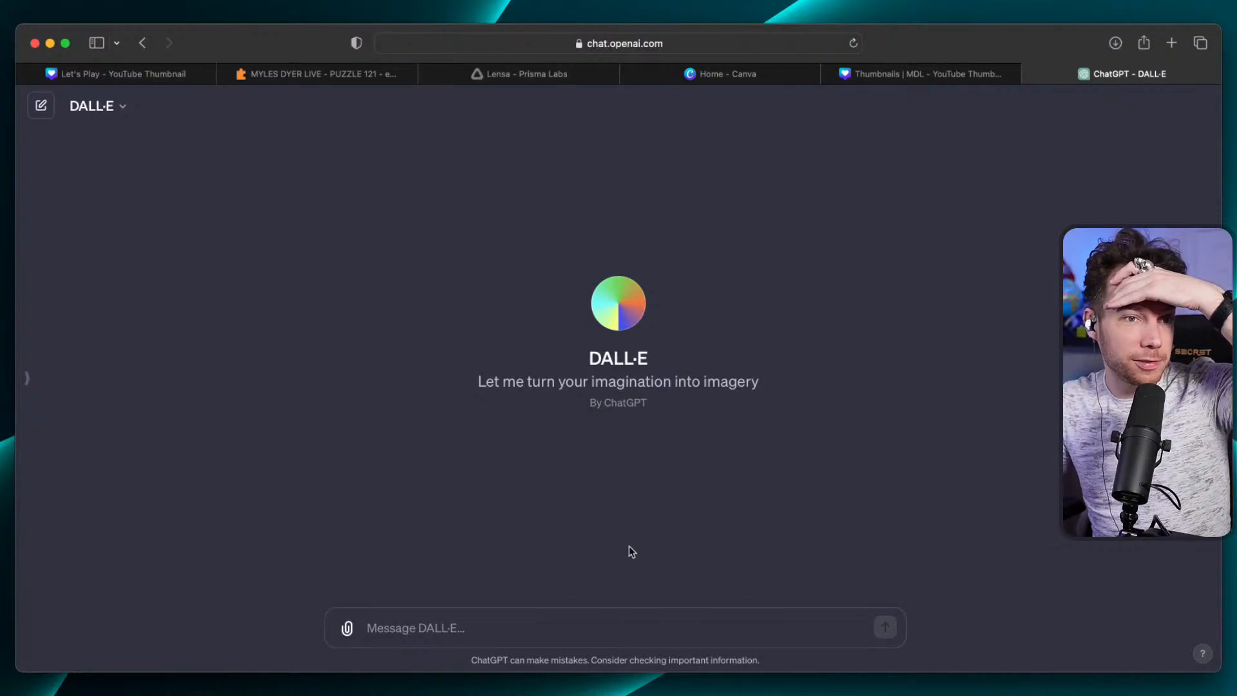
# Open the YouTube poll images design from Canva's recent designs and examine its thumbs-up and thumbs-down illustrations.
pyautogui.click(441, 631)
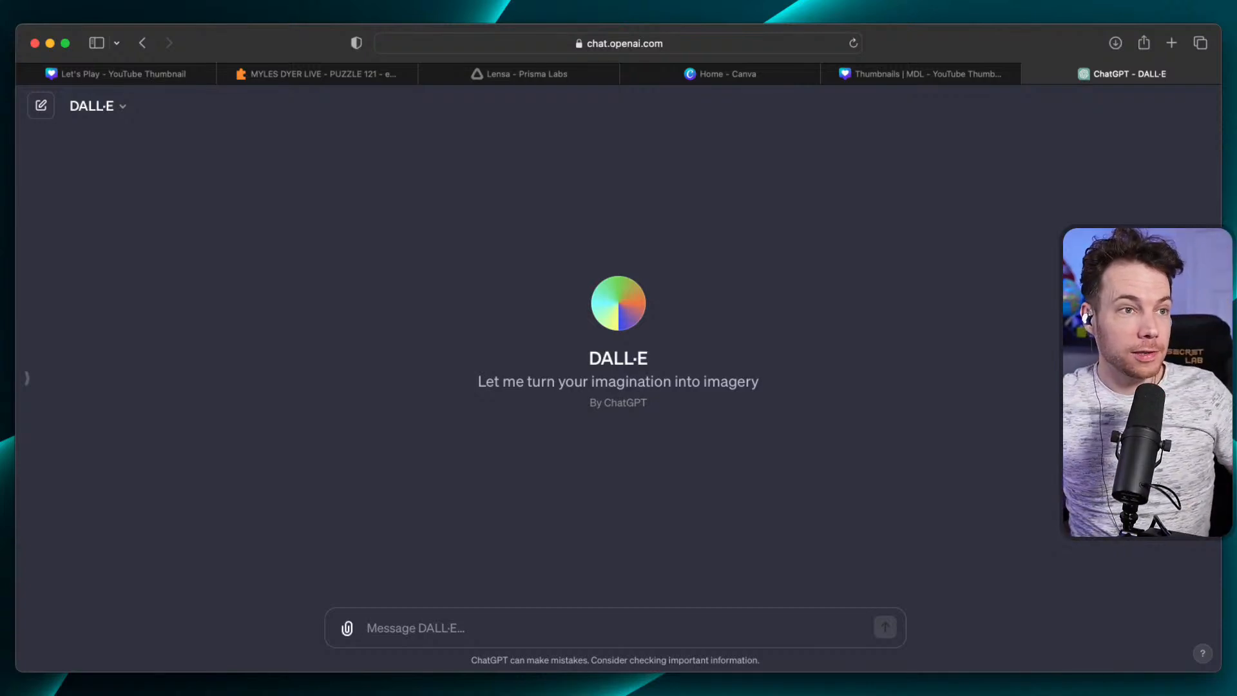
pyautogui.click(158, 74)
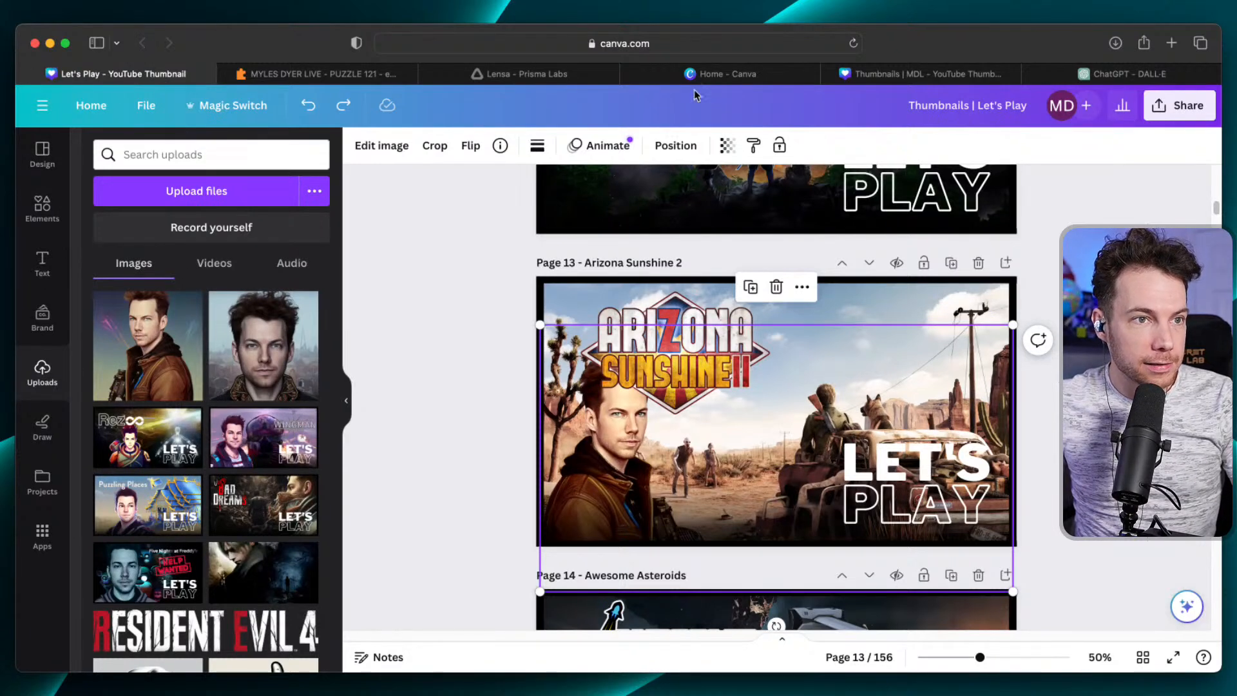
pyautogui.click(730, 76)
pyautogui.scroll(-2, 773, 521)
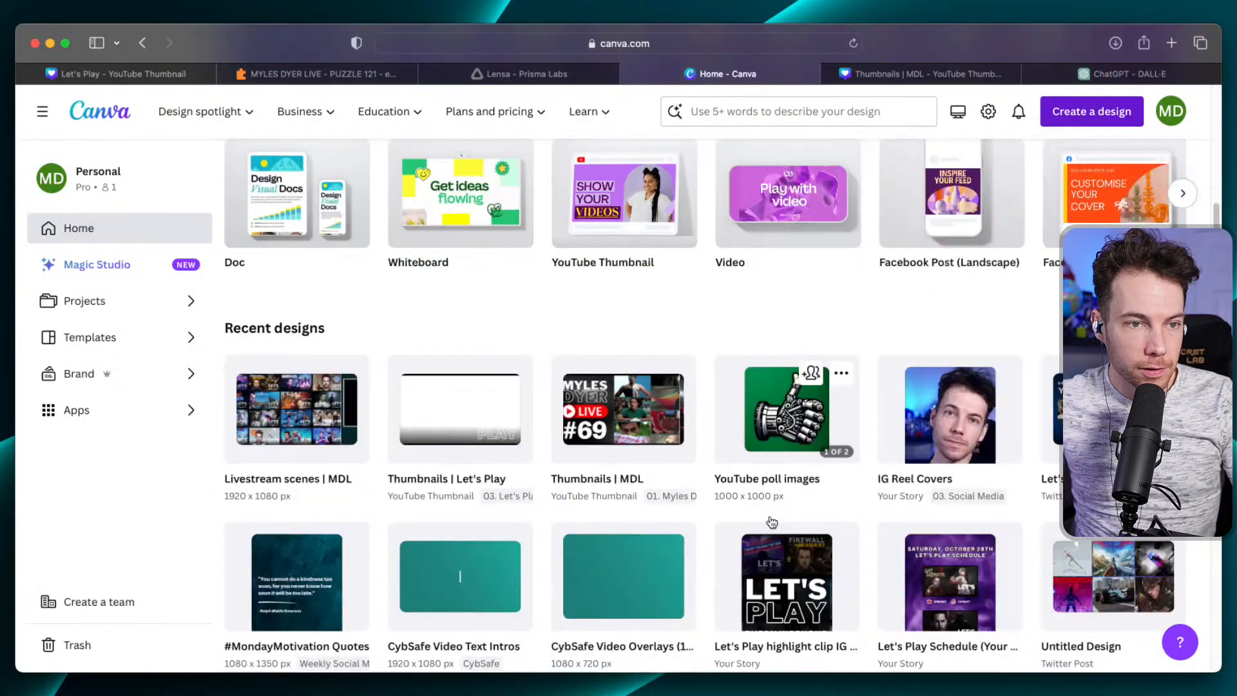
pyautogui.click(776, 427)
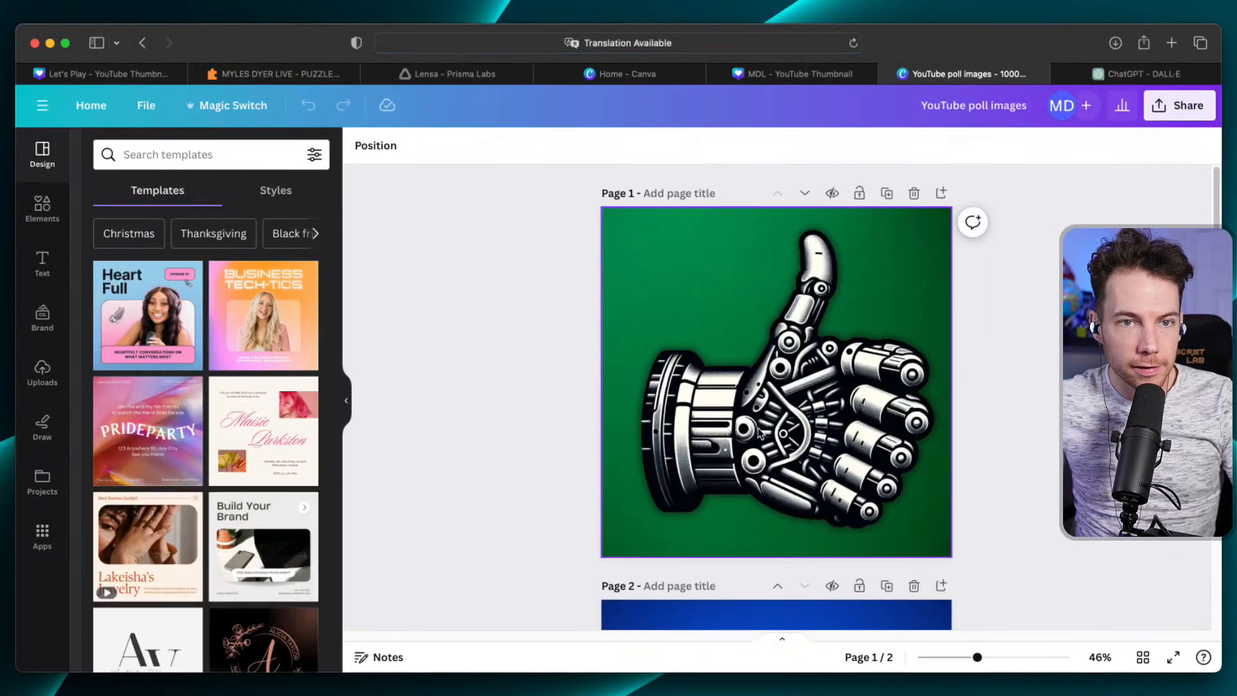
pyautogui.click(761, 434)
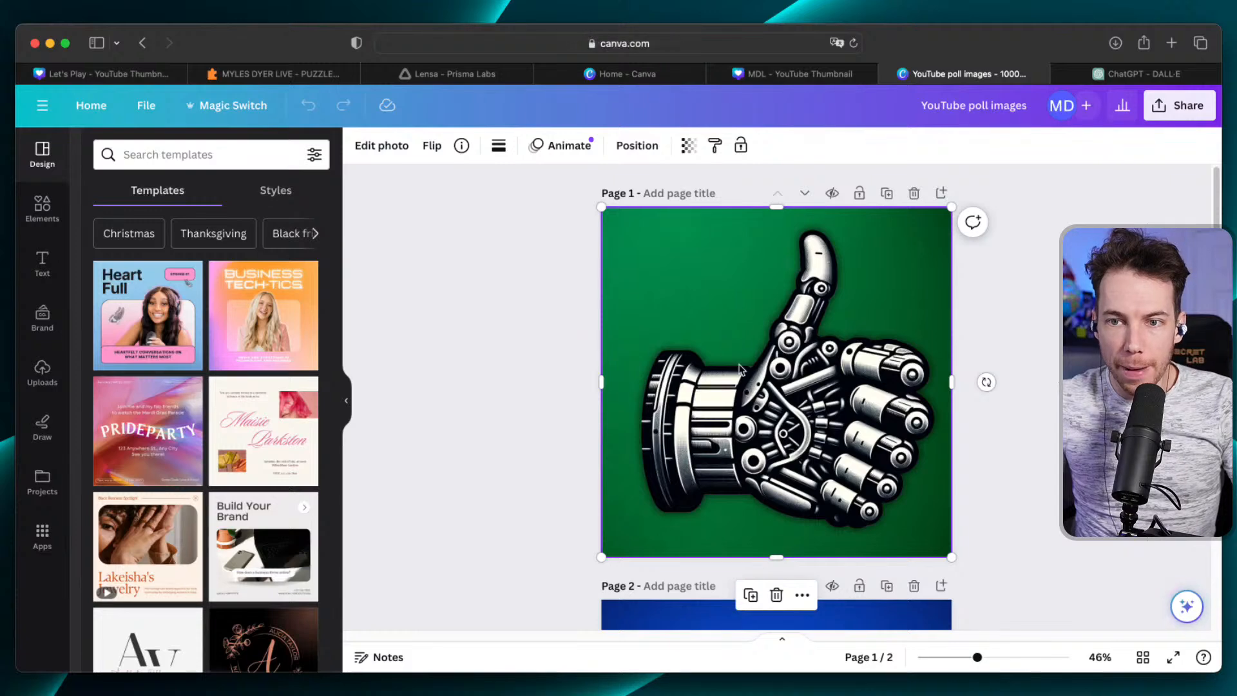
pyautogui.scroll(-3, 751, 420)
pyautogui.scroll(-5, 751, 420)
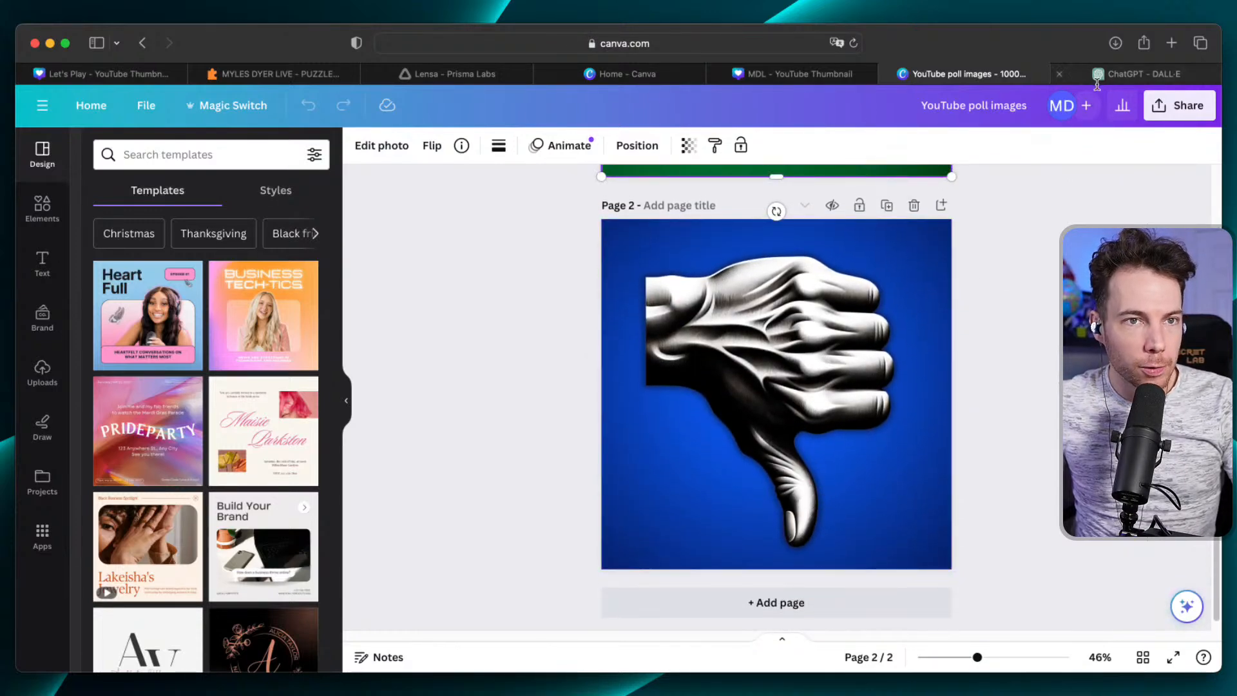
# Switch to ChatGPT and prompt DALL·E with "Anime 30-year old man wearing white t-shirt. Presenting live YouTube stream at his desk. Blue eyes. wave brown hair.".
pyautogui.click(1118, 74)
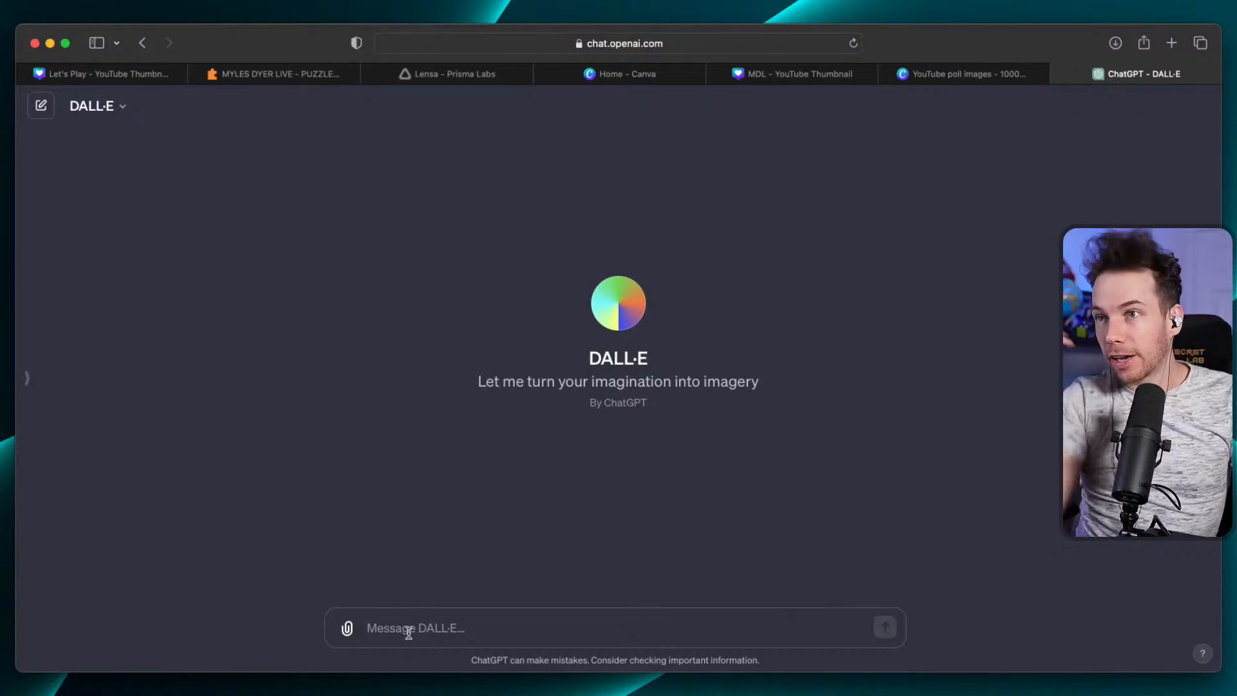
pyautogui.write('Anime')
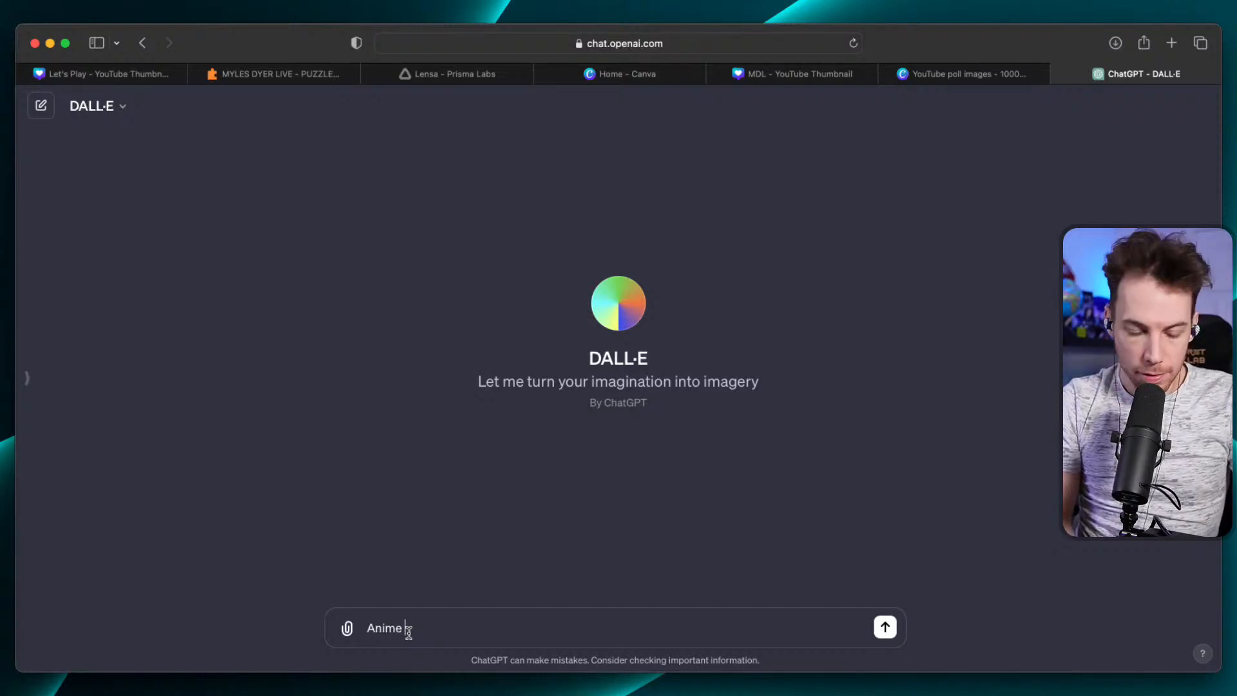
pyautogui.write('90-year old man we')
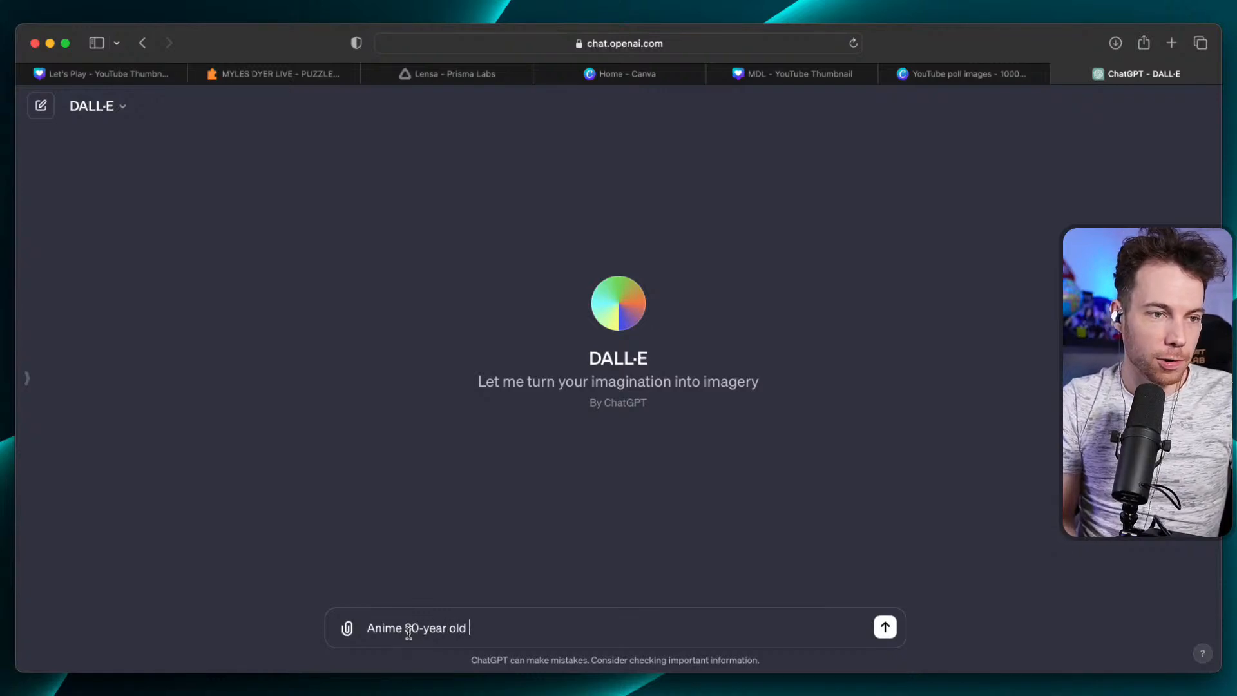
pyautogui.write('aring white')
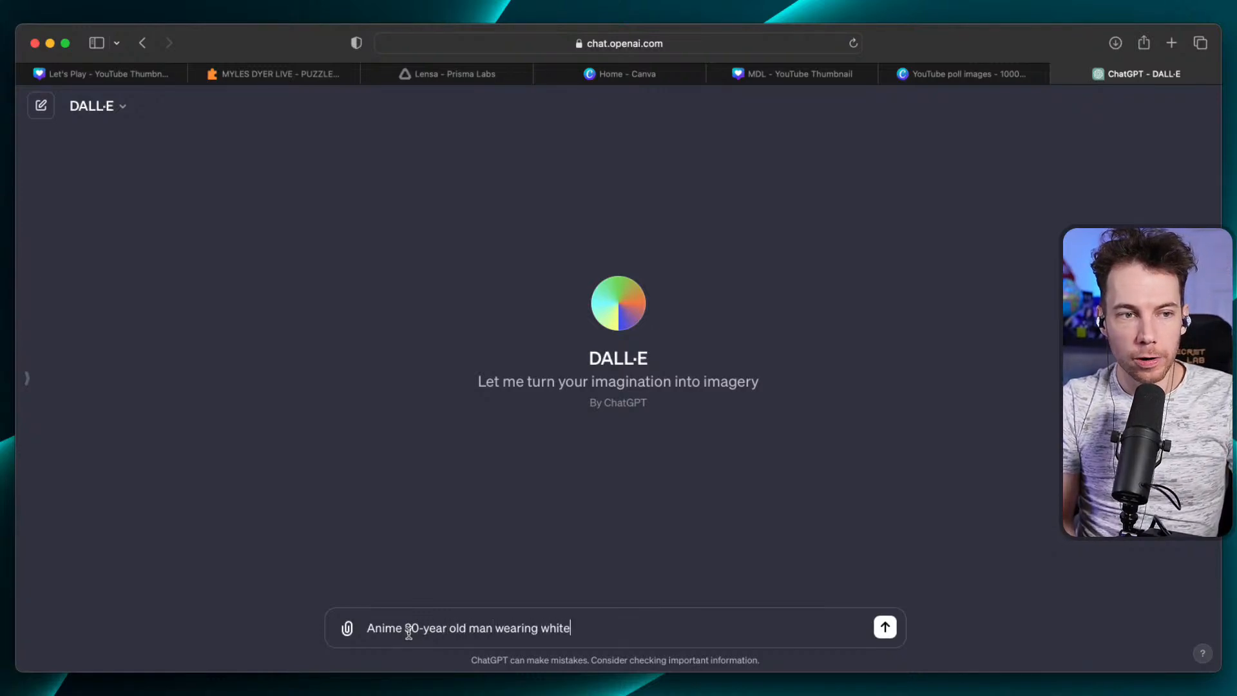
pyautogui.write(' t-shirt. Pr')
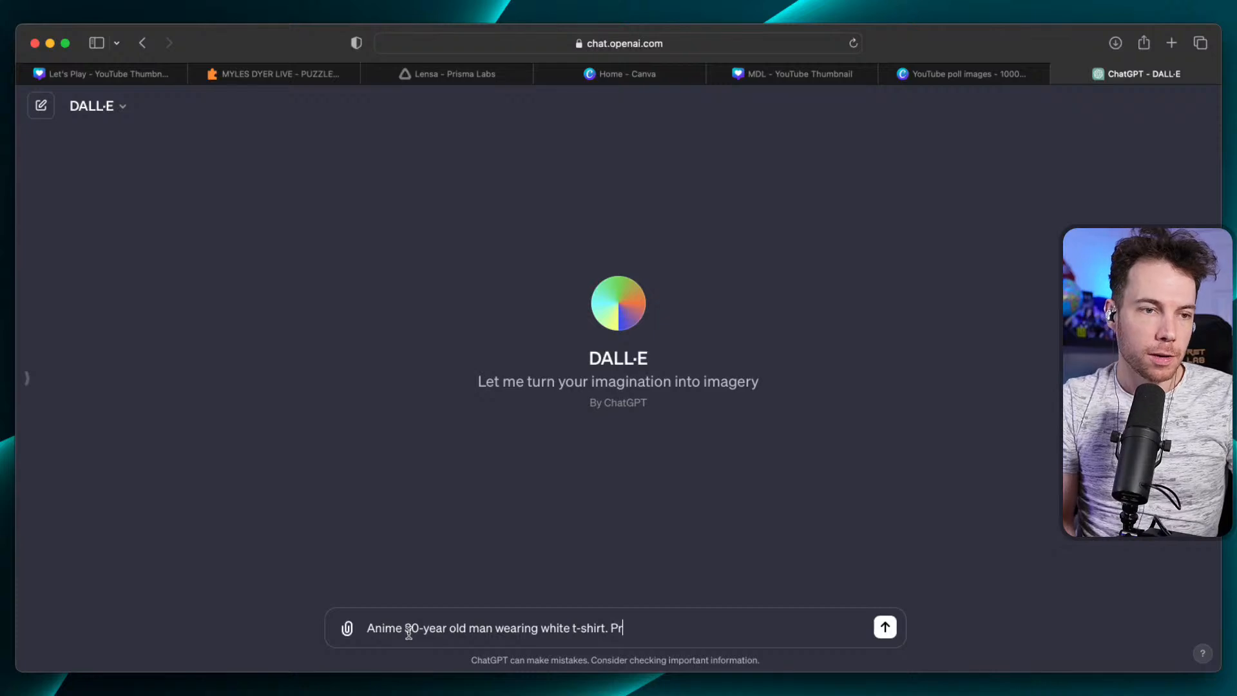
pyautogui.write('esenting live YouTube stream at his desk.')
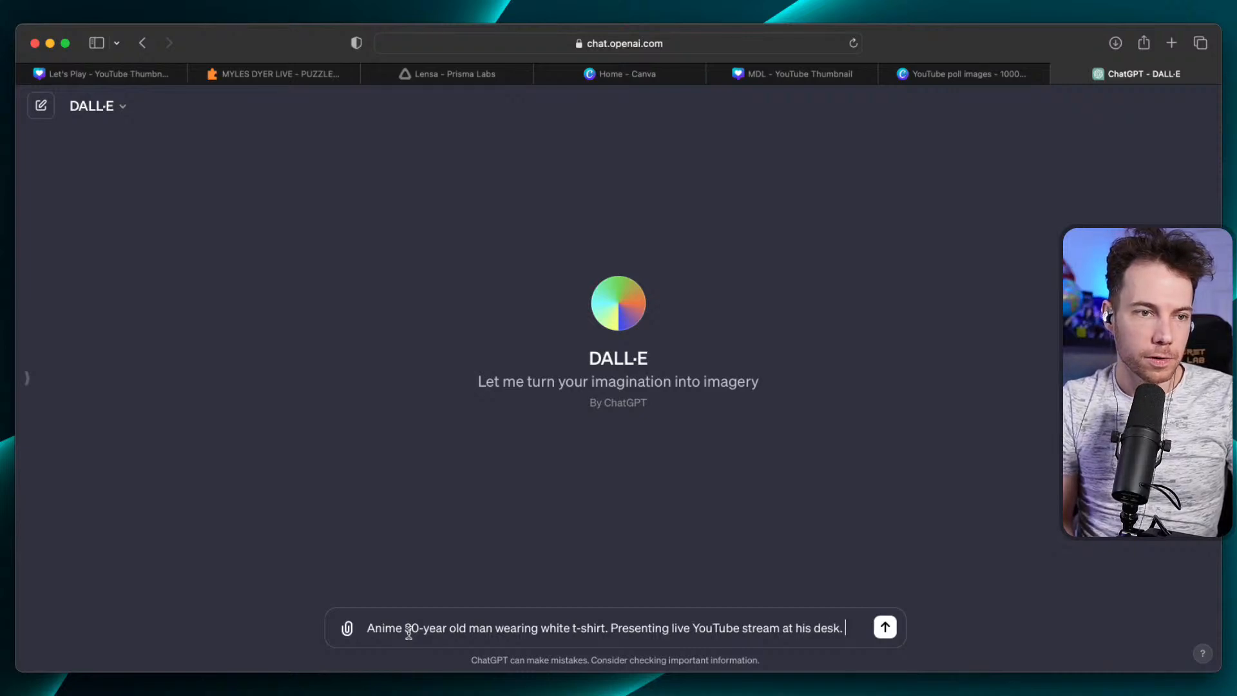
pyautogui.write('Blue eyes.')
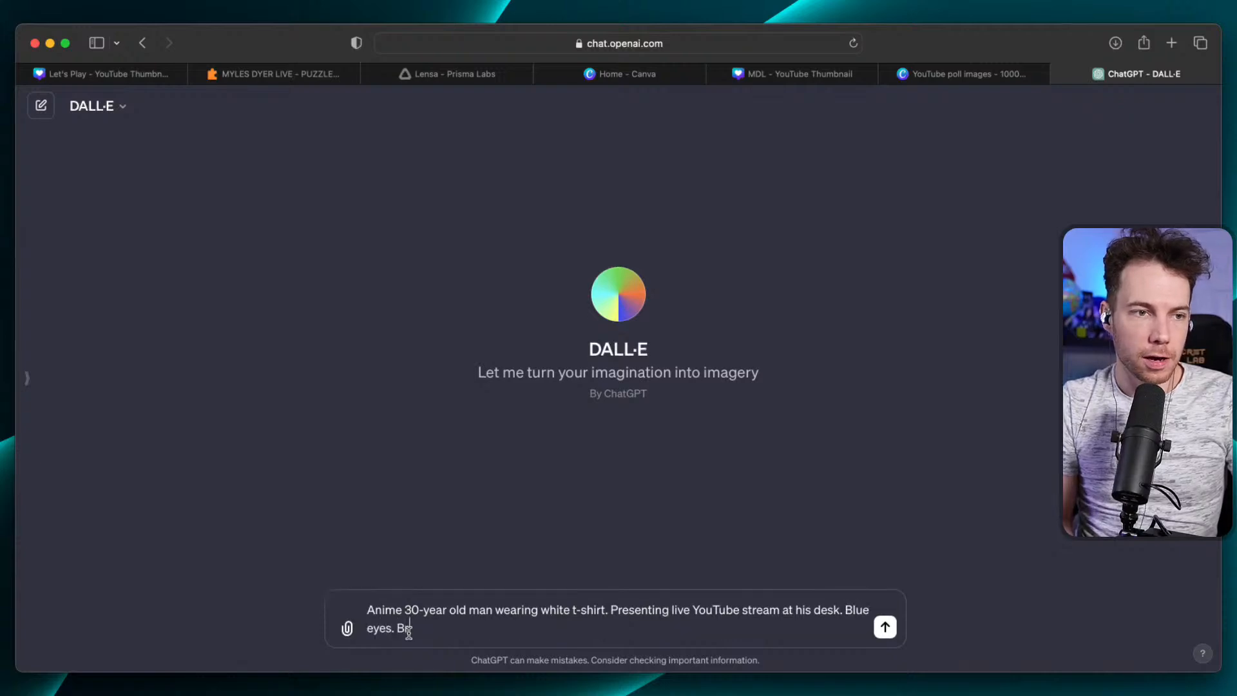
pyautogui.write(' wave')
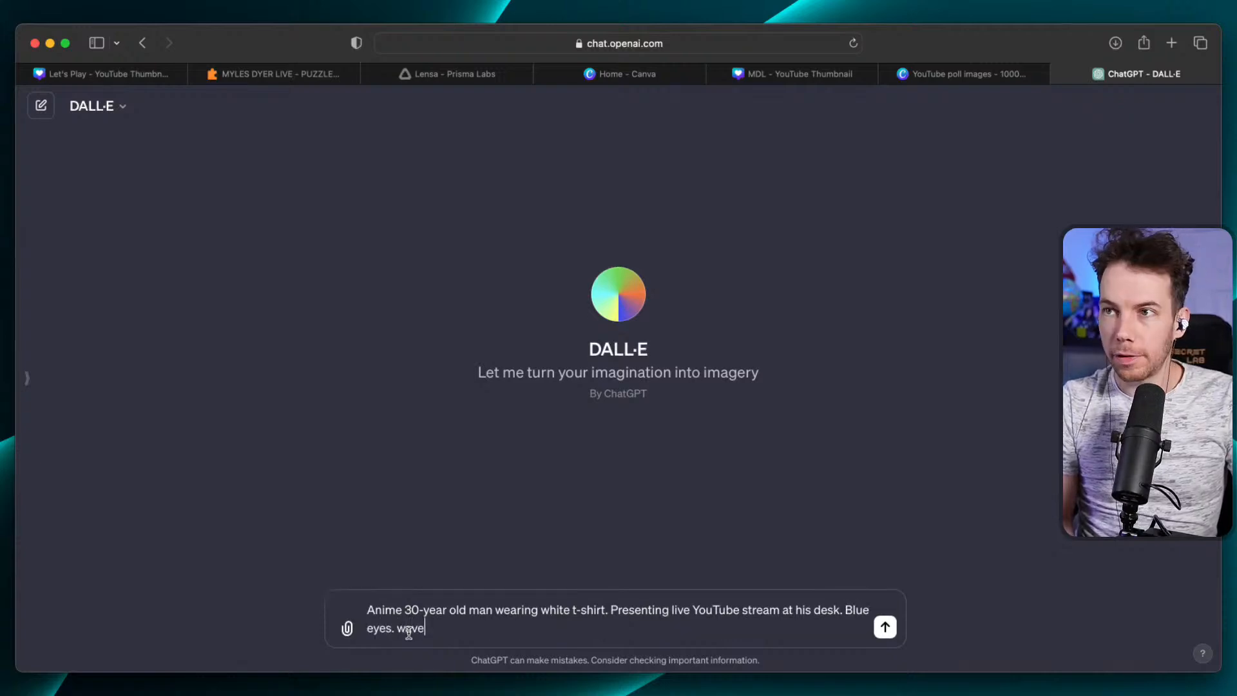
pyautogui.write(' brown hair.')
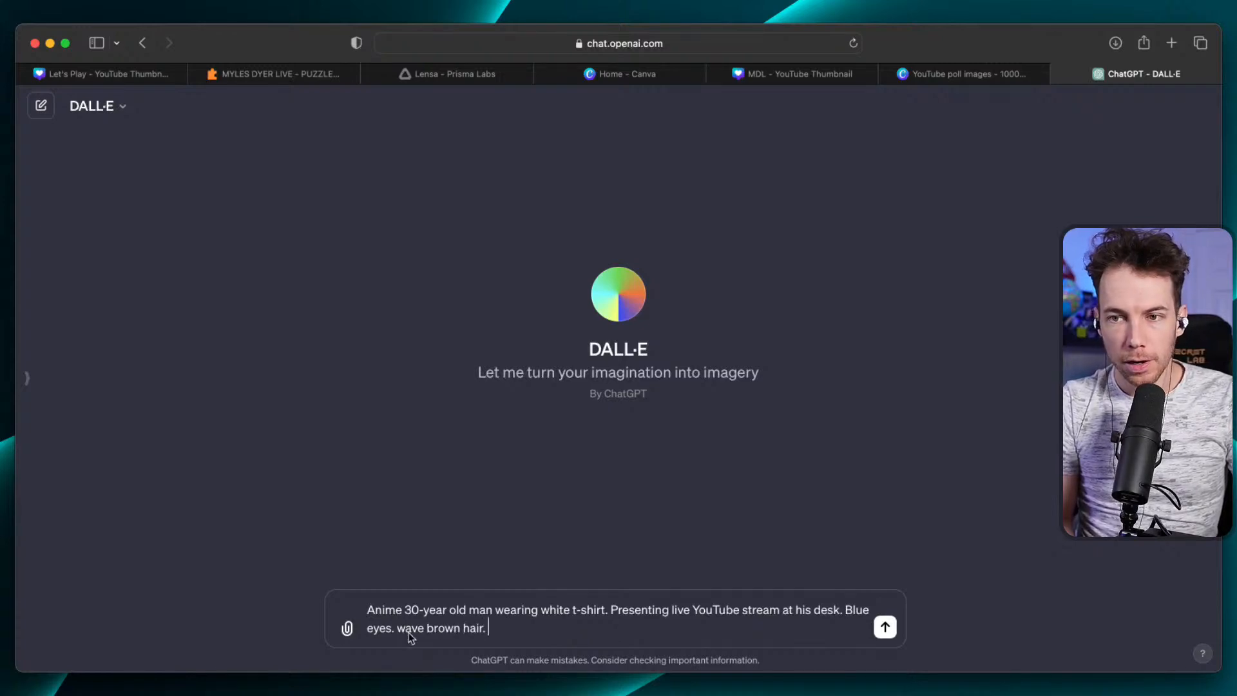
pyautogui.press('Return')
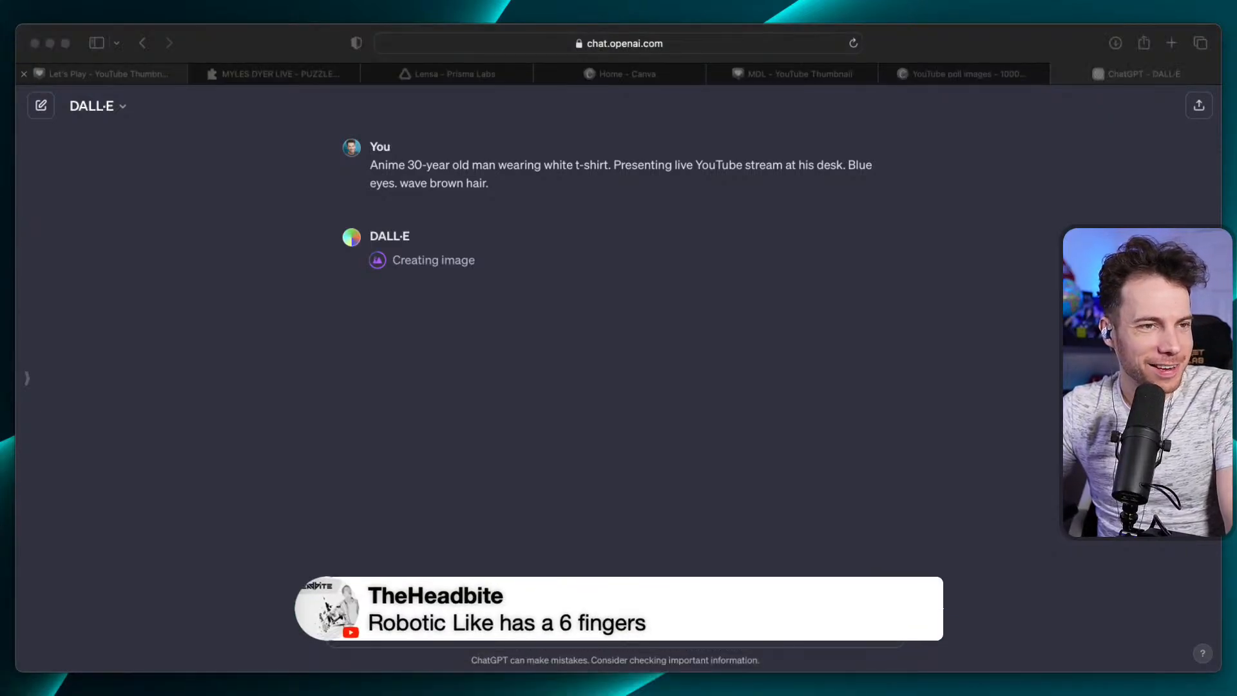
# Go back to the YouTube poll images design in Canva and examine the fingers of the robotic thumbs-up hand.
pyautogui.click(136, 76)
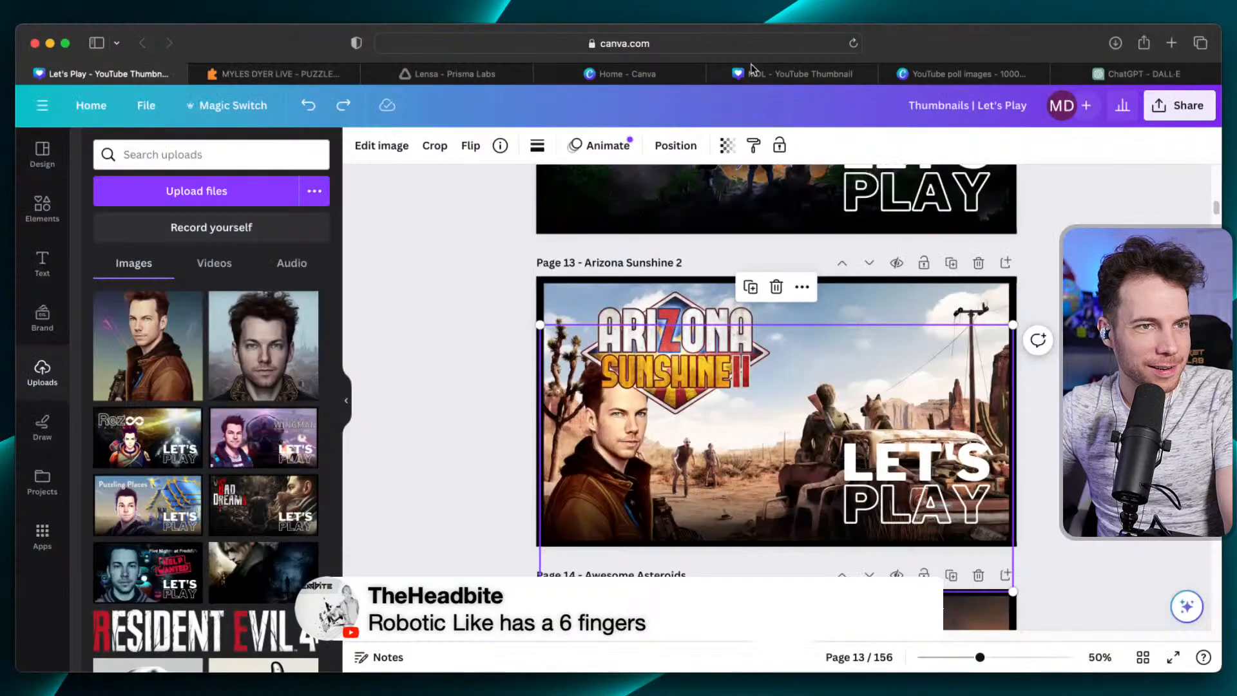
pyautogui.click(817, 74)
pyautogui.click(963, 75)
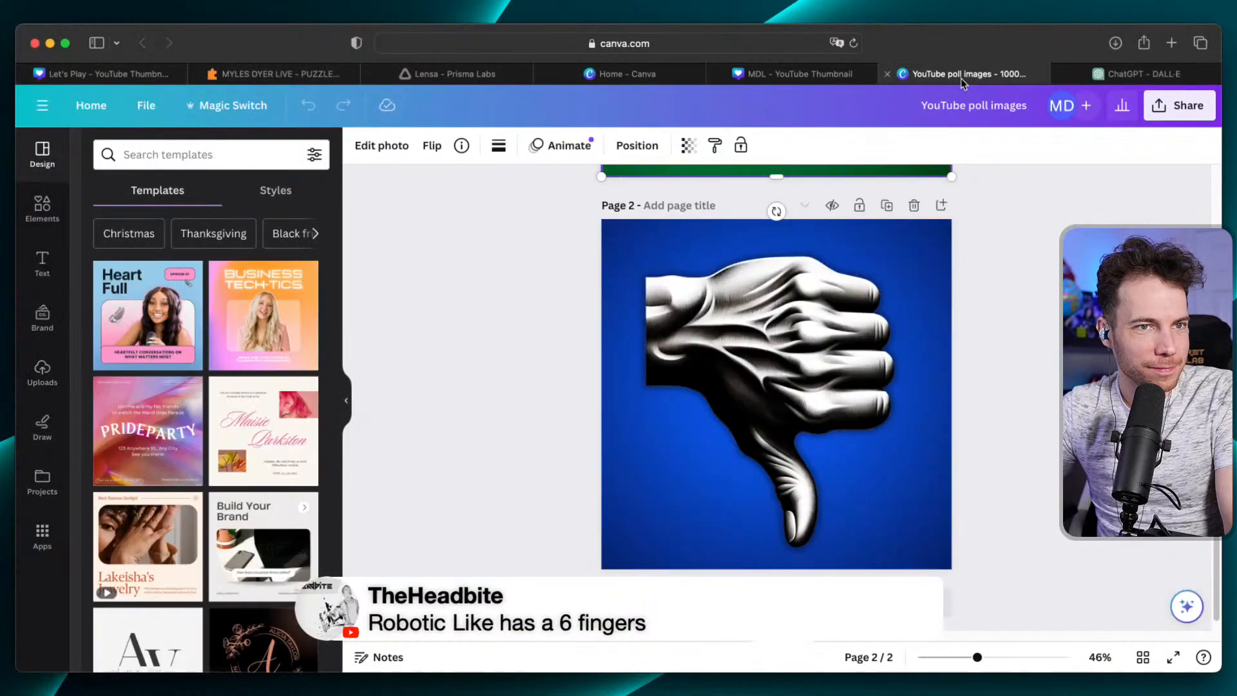
pyautogui.scroll(6, 965, 235)
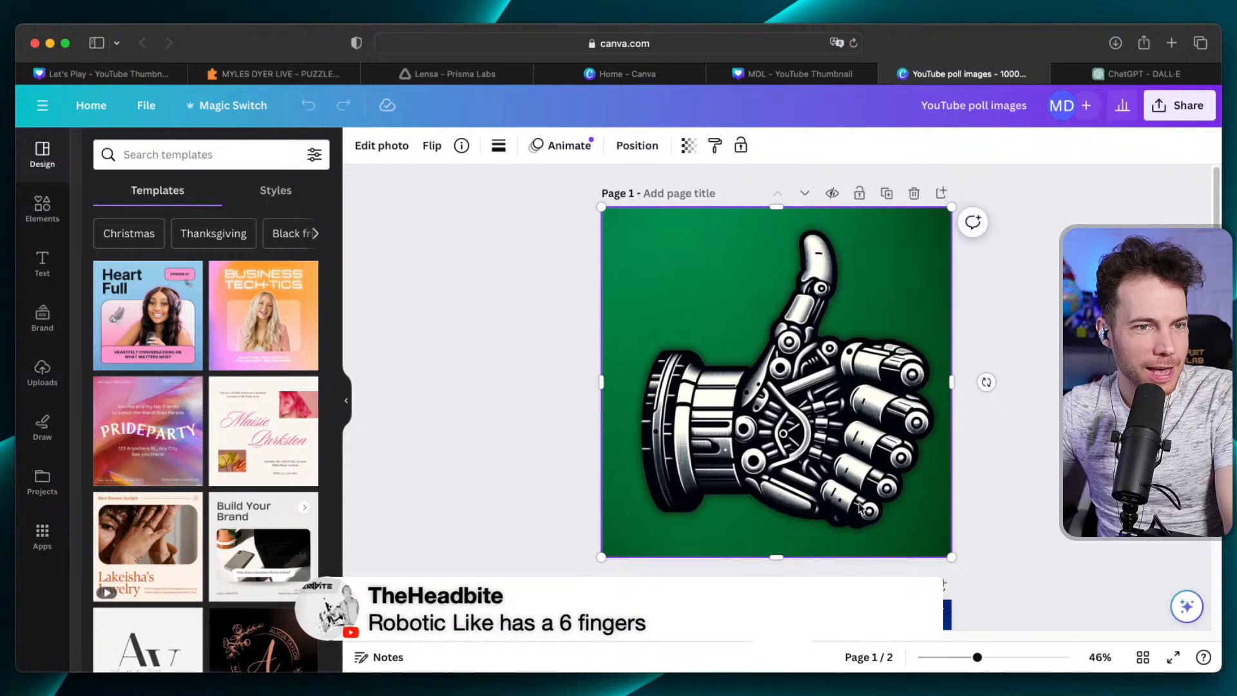
# Compare the two generated anime illustrations in ChatGPT and download the one with blue side bars, allowing downloads from the site.
pyautogui.click(1128, 76)
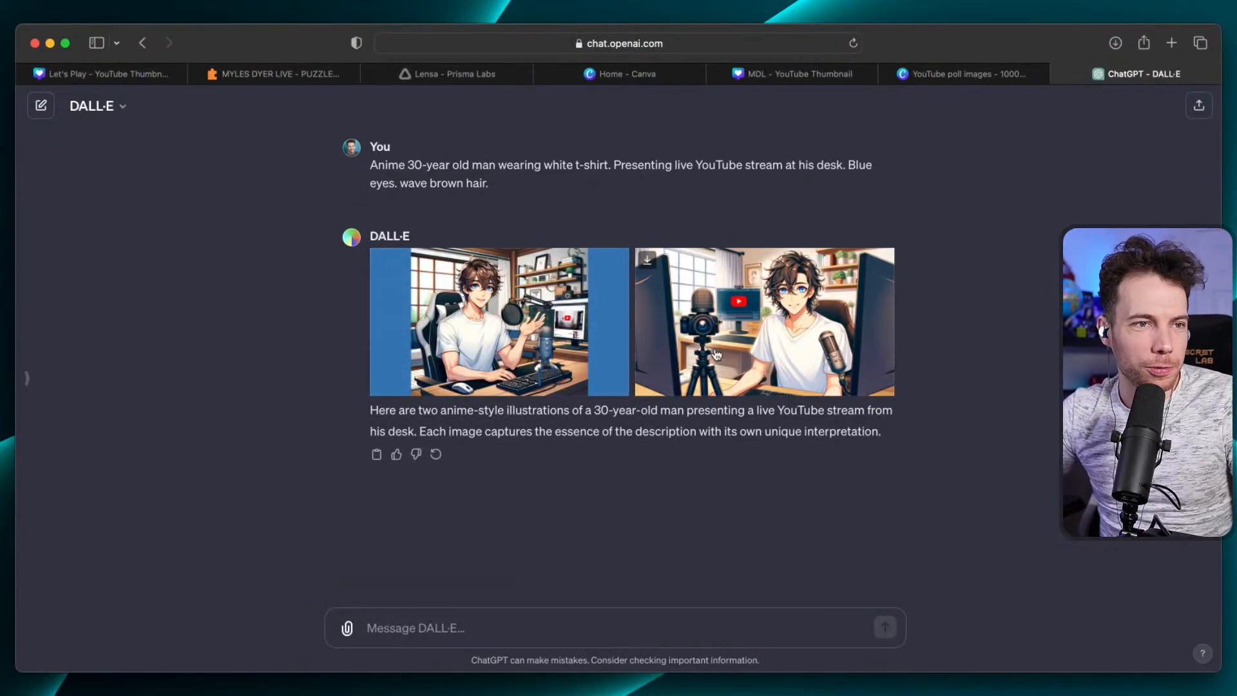
pyautogui.click(491, 346)
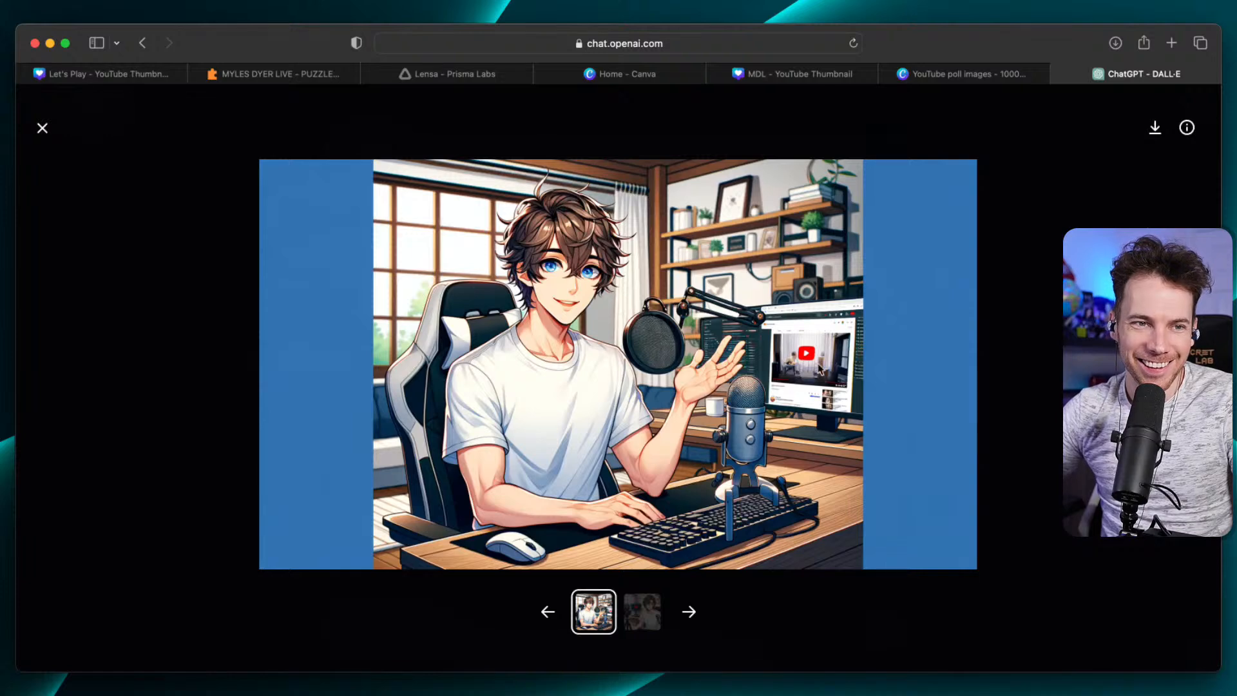
pyautogui.click(682, 611)
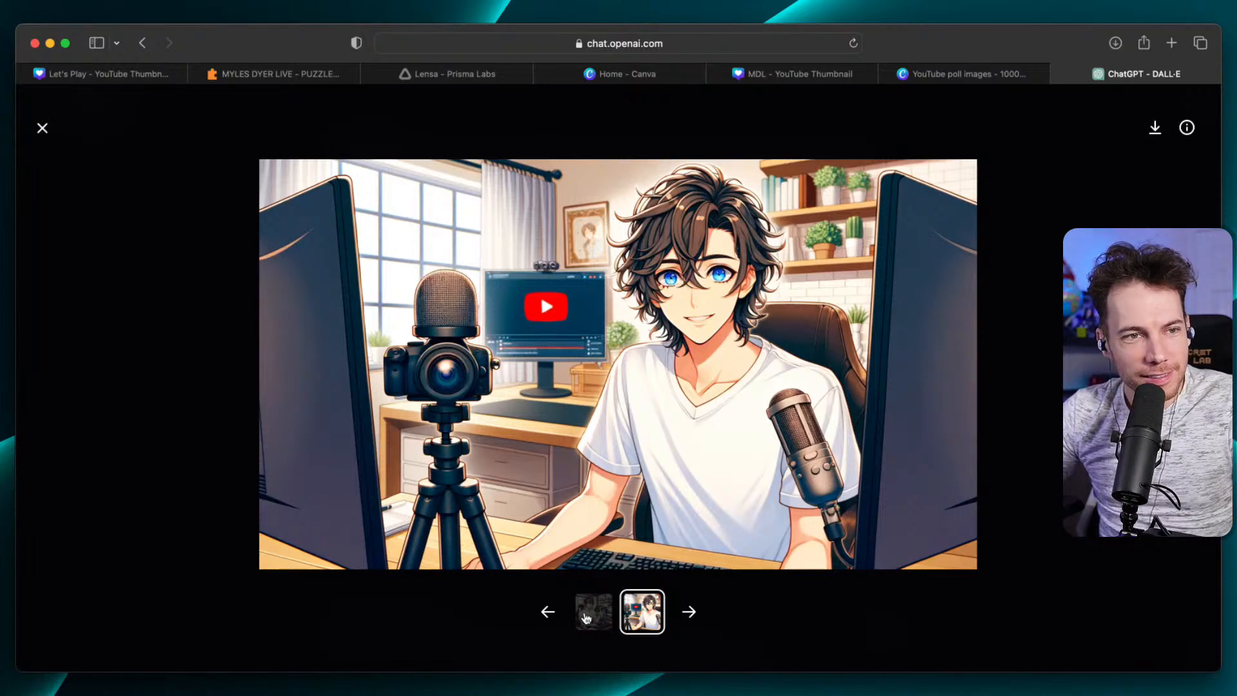
pyautogui.click(549, 616)
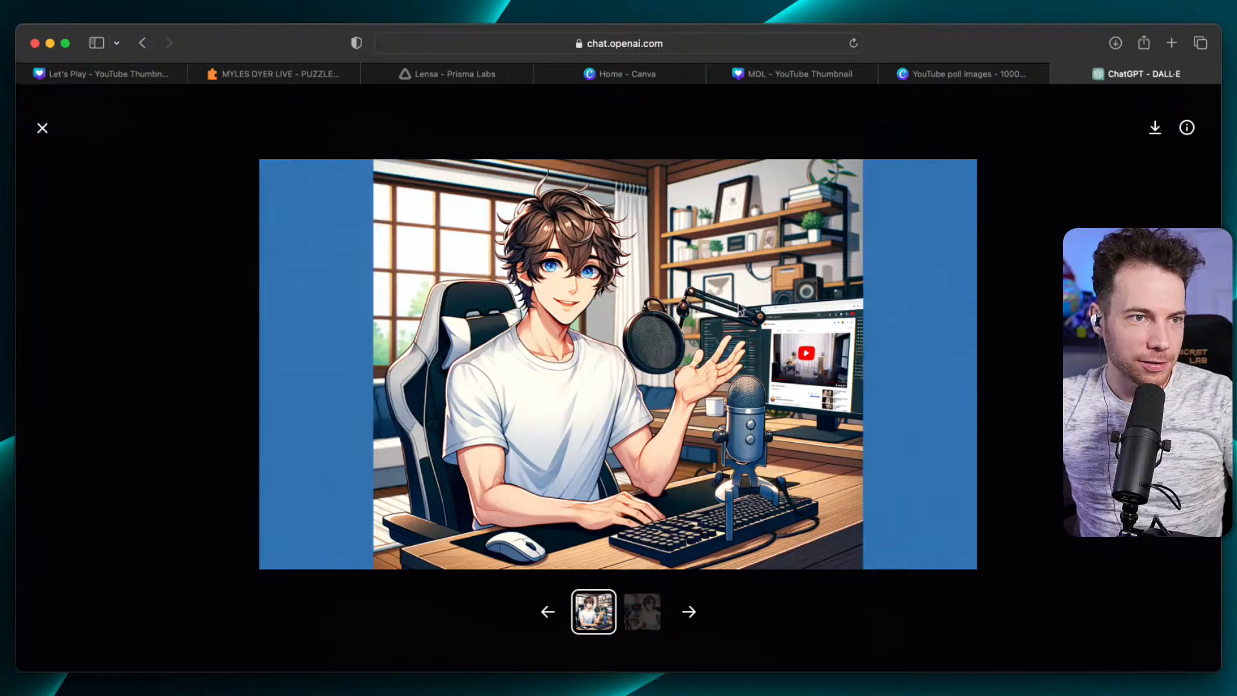
pyautogui.click(1153, 131)
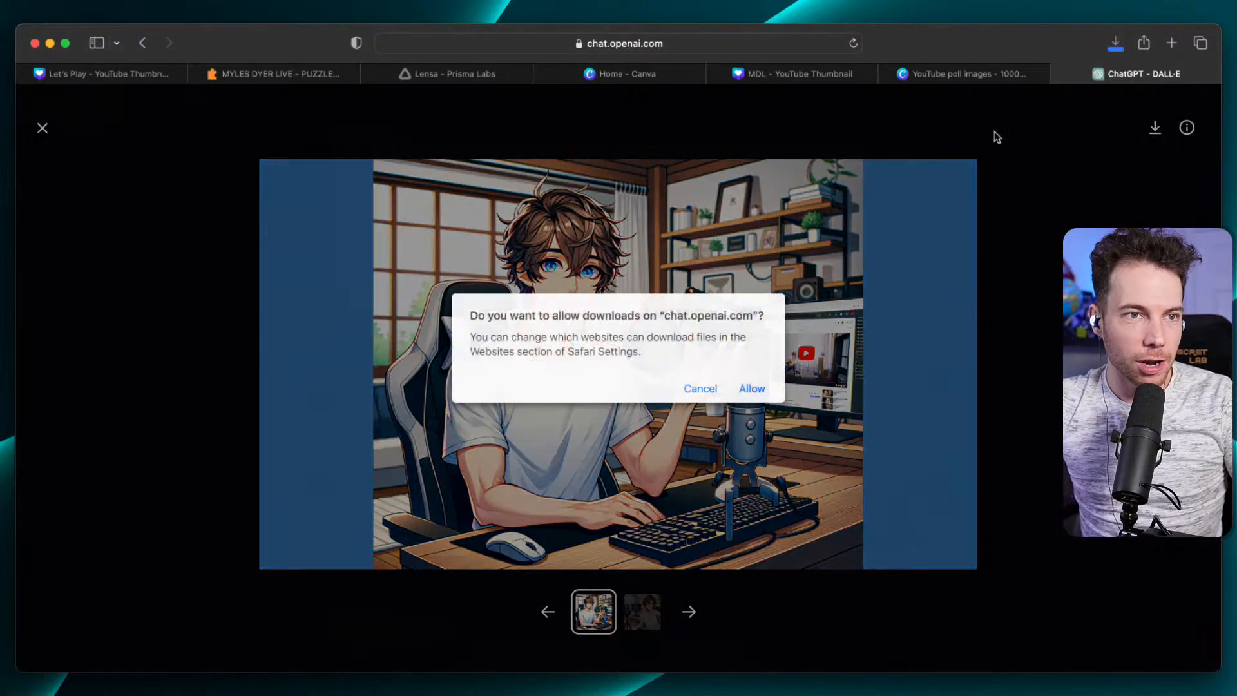
pyautogui.click(756, 395)
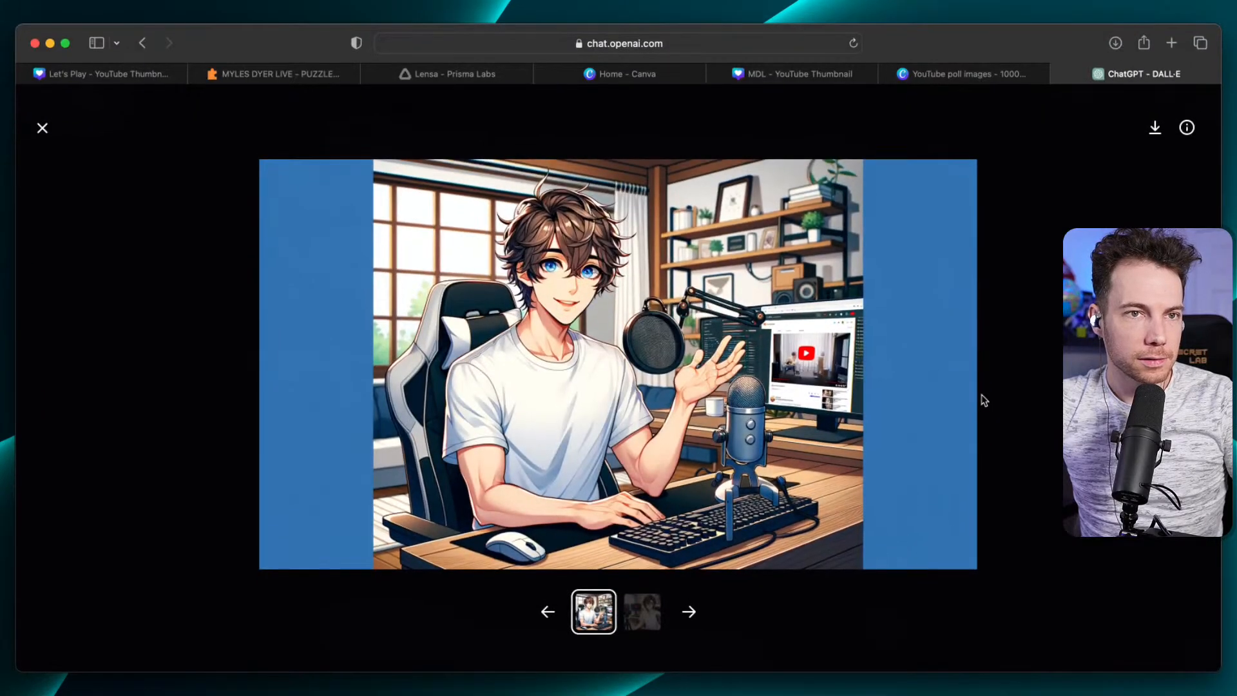
# In Canva's YouTube poll images design, duplicate the blue thumbs-down page and delete the hand from the copy.
pyautogui.click(947, 76)
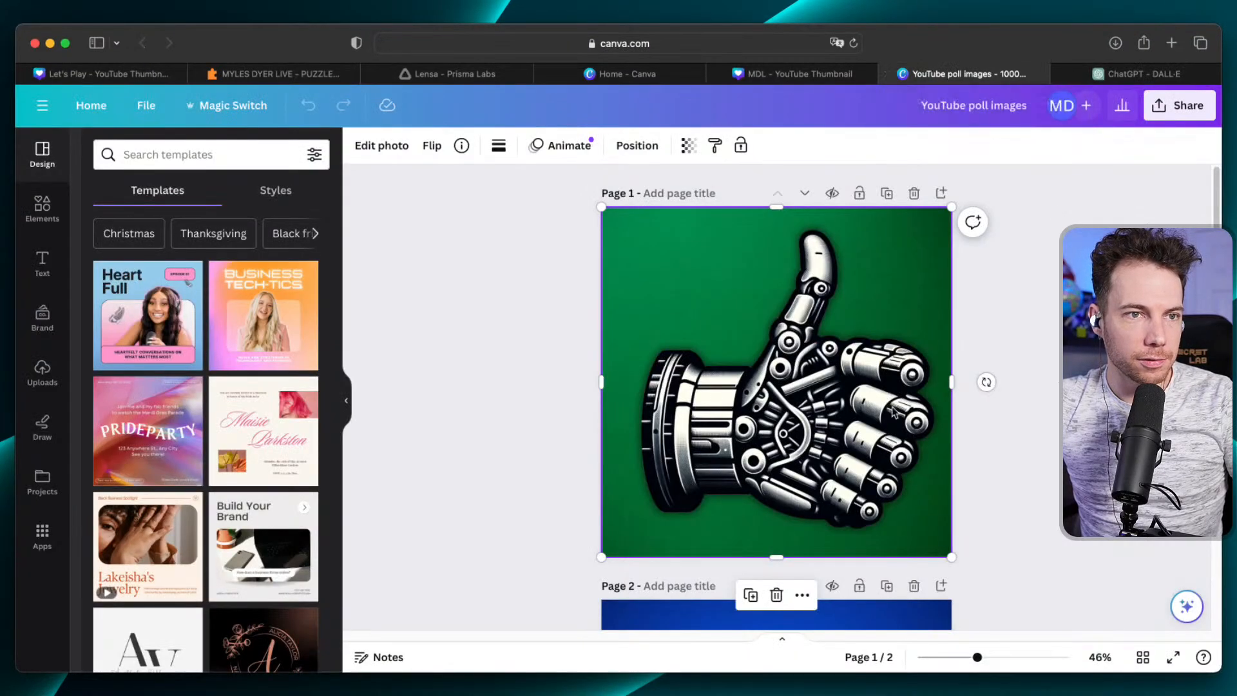
pyautogui.scroll(-5, 856, 475)
pyautogui.click(885, 195)
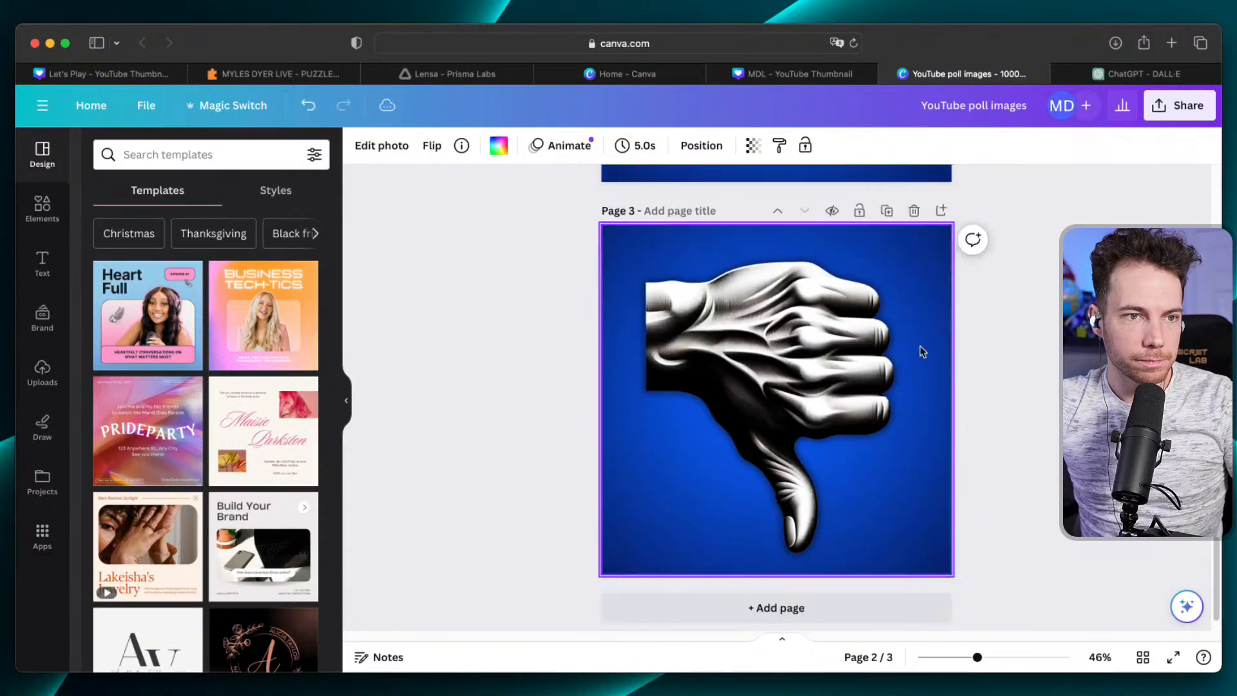
pyautogui.click(754, 317)
pyautogui.press('Delete')
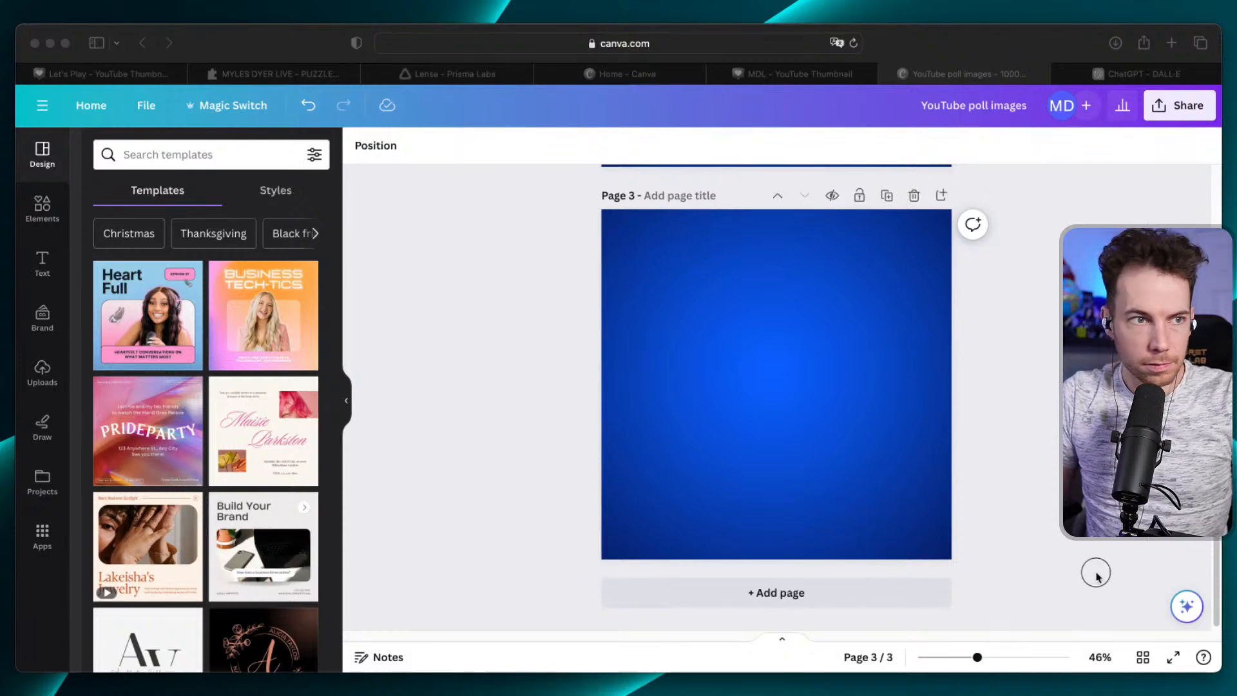
# Upload the downloaded anime illustration, place it on page 3, and enlarge it until the streamer scene fills the square page.
pyautogui.moveTo(1096, 574); pyautogui.dragTo(200, 378)
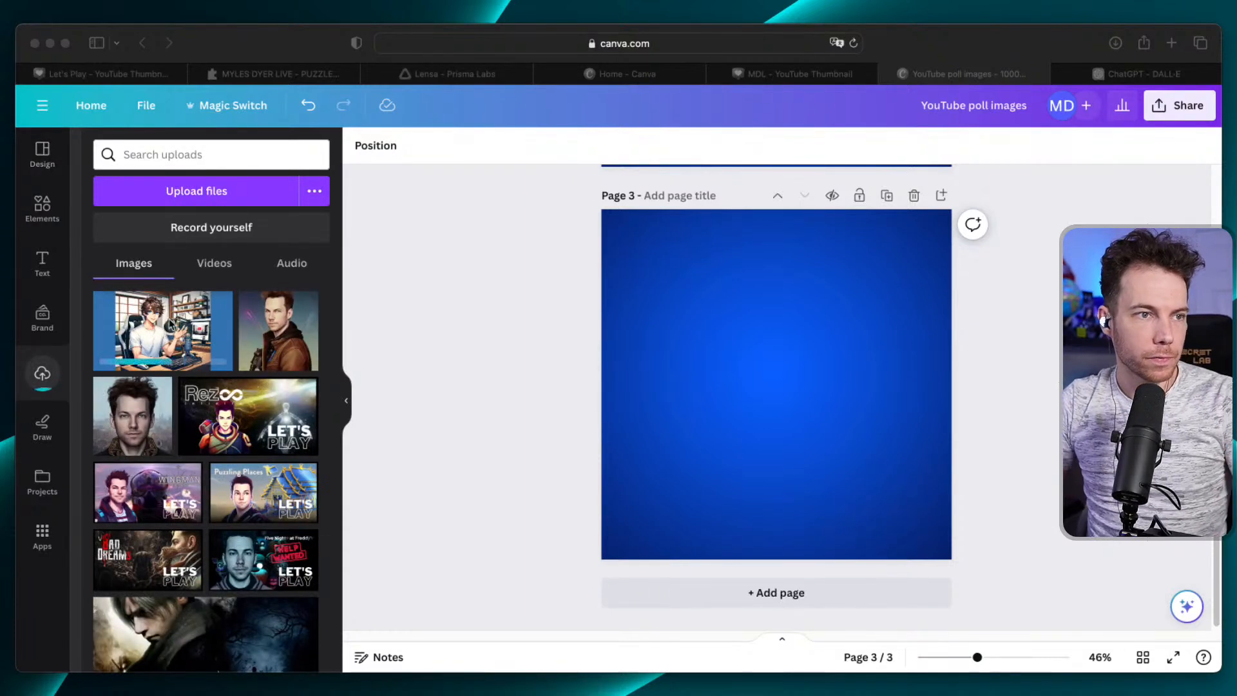
pyautogui.click(170, 322)
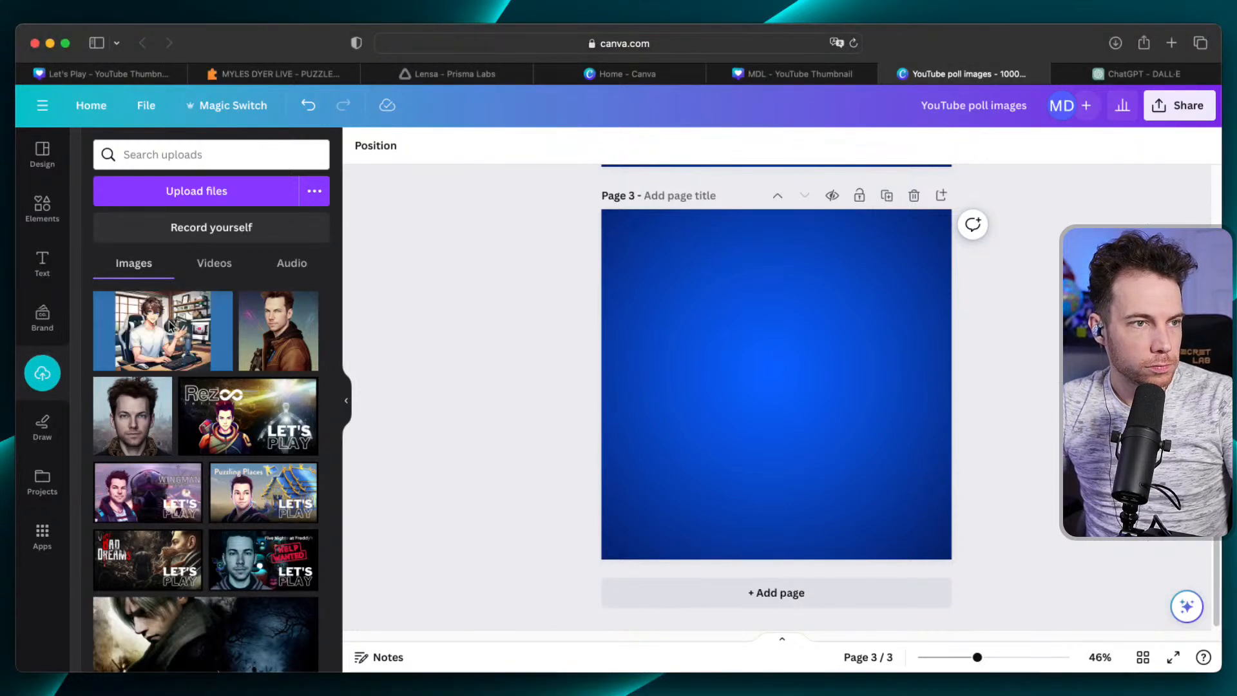
pyautogui.click(169, 327)
pyautogui.moveTo(652, 454); pyautogui.dragTo(466, 562)
pyautogui.moveTo(911, 315); pyautogui.dragTo(1113, 215)
pyautogui.click(875, 379)
pyautogui.moveTo(906, 312); pyautogui.dragTo(1113, 193)
pyautogui.moveTo(761, 323); pyautogui.dragTo(793, 329)
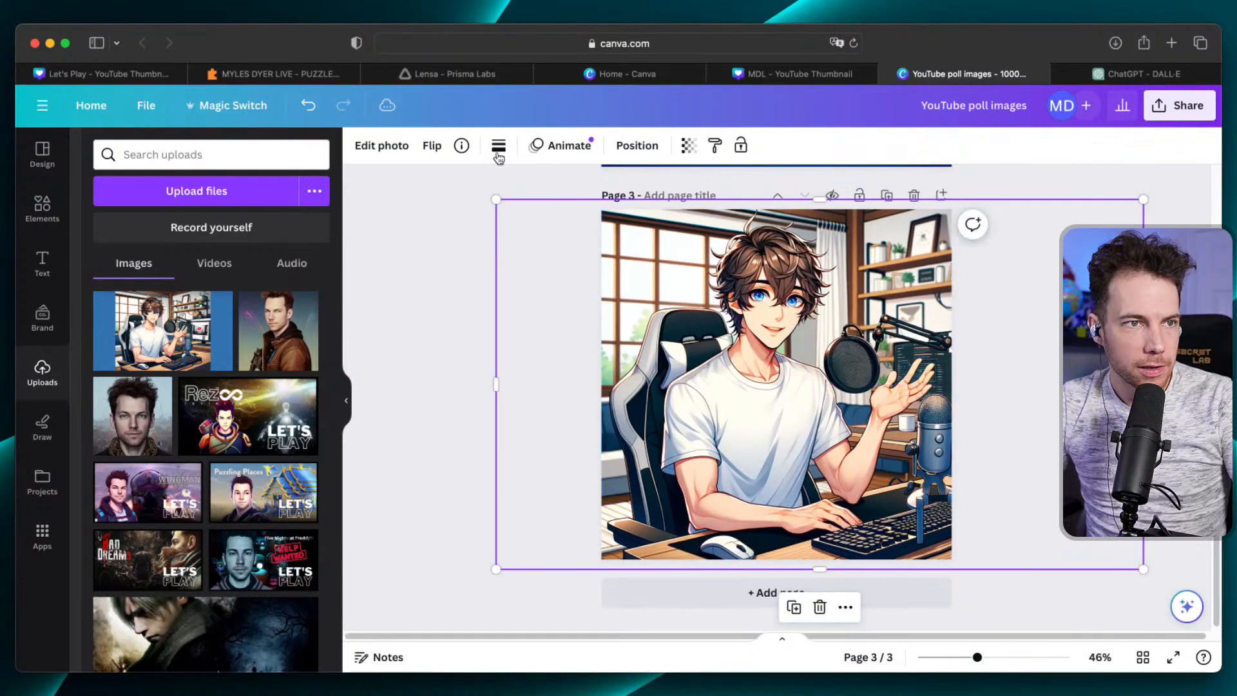
# Remove the background of the anime illustration with BG Remover and nudge the cut-out slightly sideways on the blue page.
pyautogui.click(399, 158)
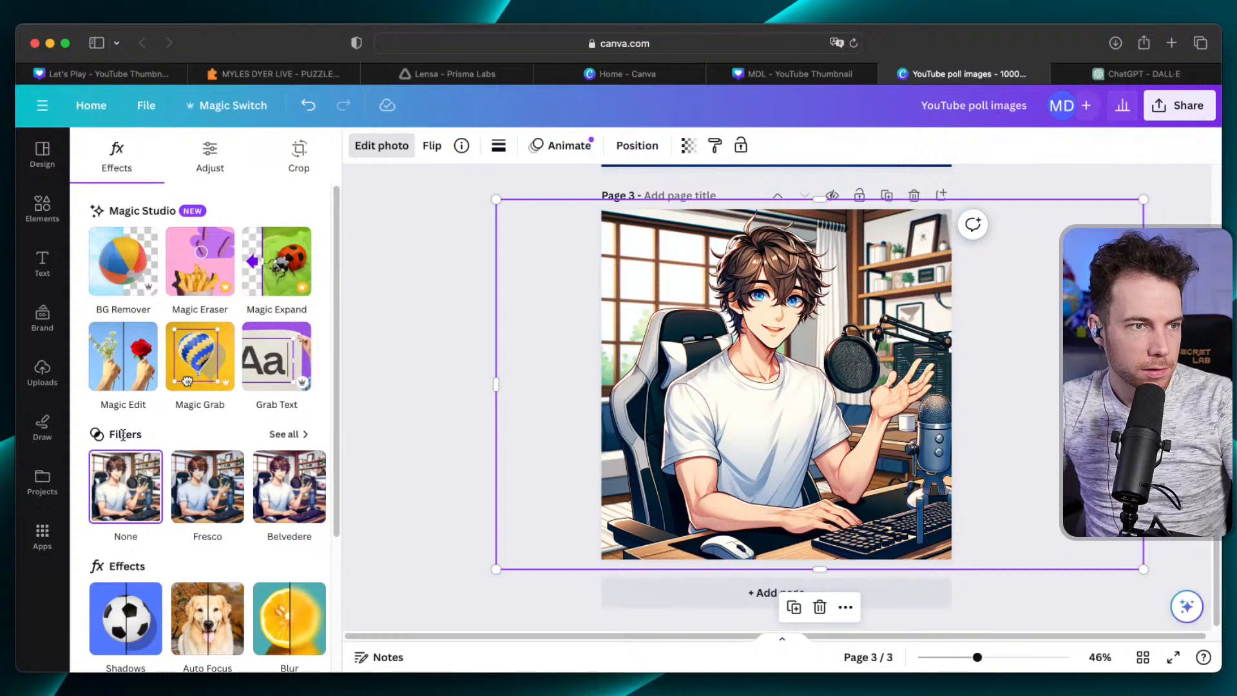
pyautogui.click(123, 261)
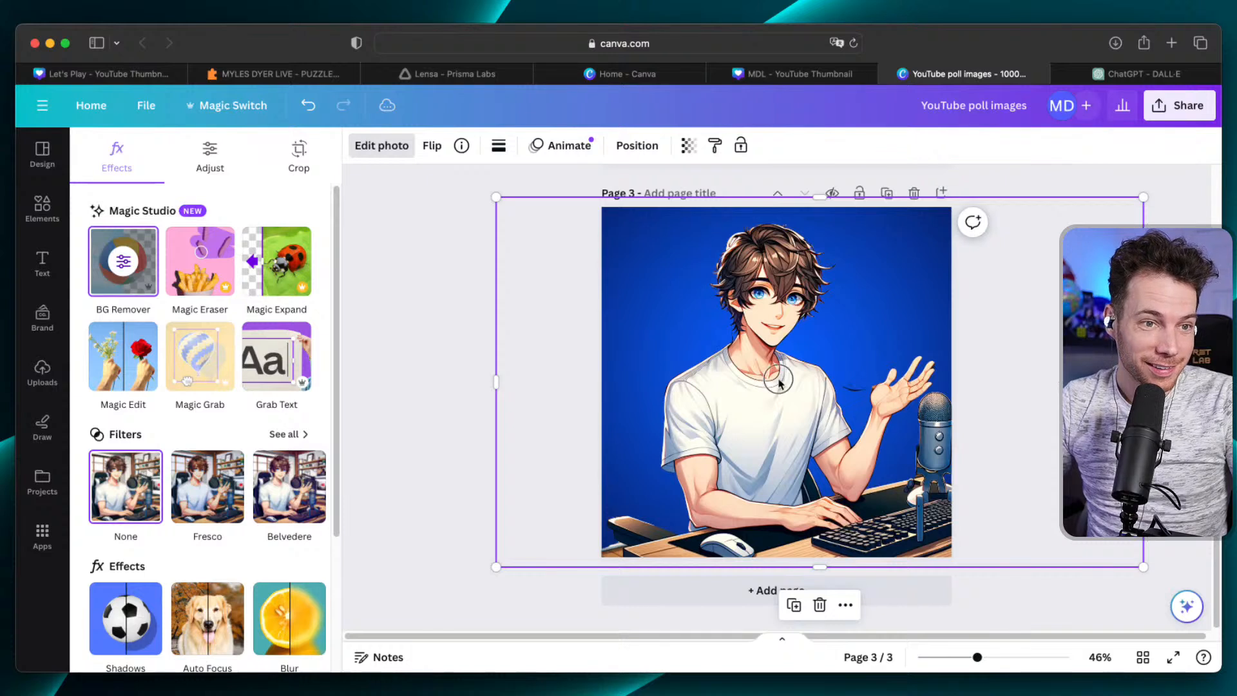
pyautogui.moveTo(778, 382)
pyautogui.mouseDown()
pyautogui.moveTo(646, 381)
pyautogui.moveTo(831, 379)
pyautogui.moveTo(784, 381)
pyautogui.mouseUp()
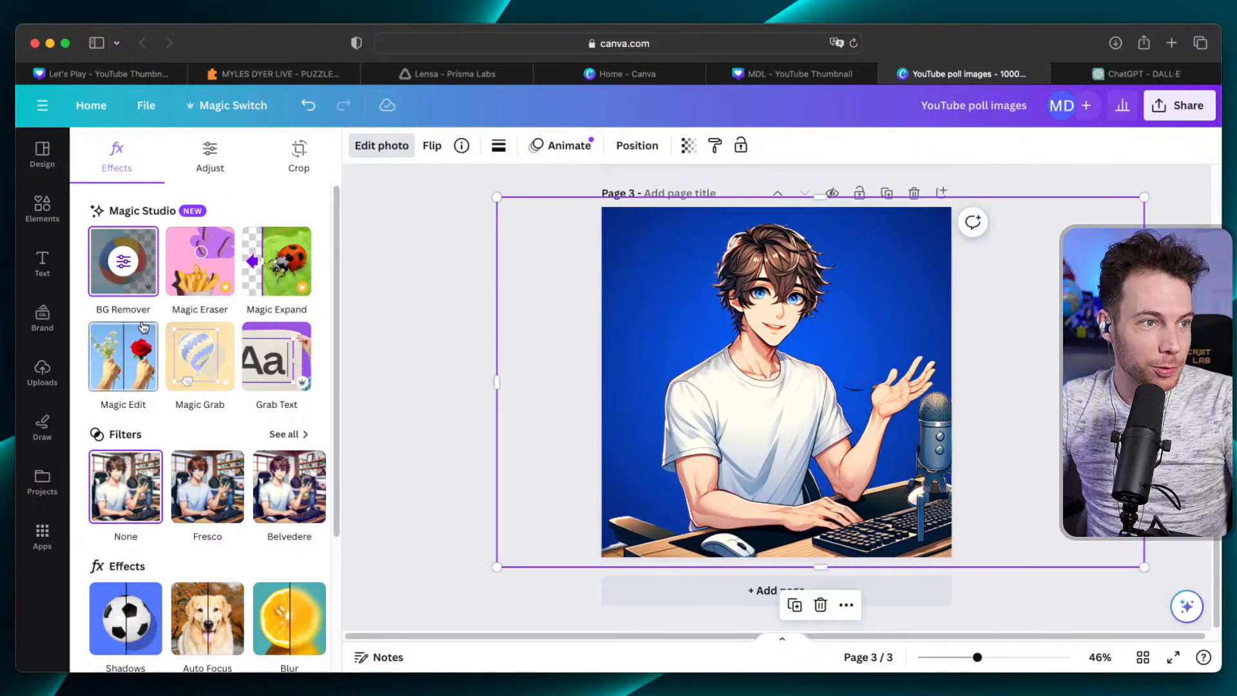
# Erase the stray dark line between the sleeve and the raised hand with Background Remover's Erase brush, and check the cut-out's edges.
pyautogui.click(127, 265)
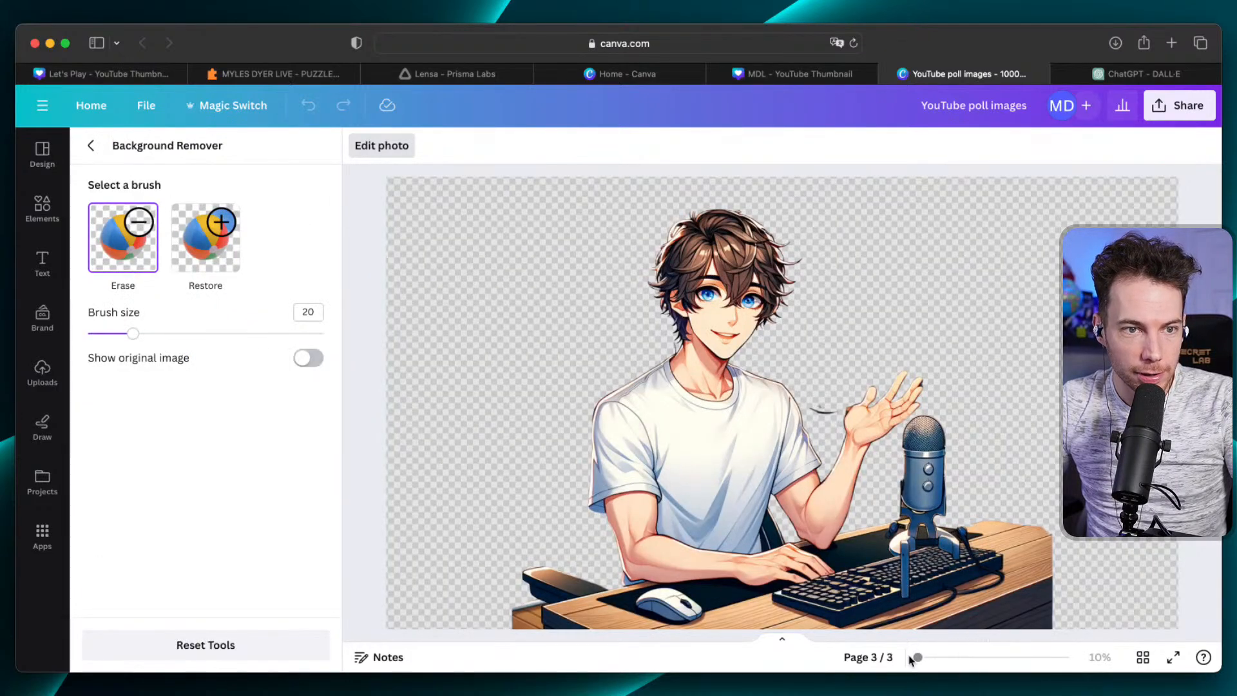
pyautogui.scroll(-2, 908, 519)
pyautogui.scroll(5, 908, 519)
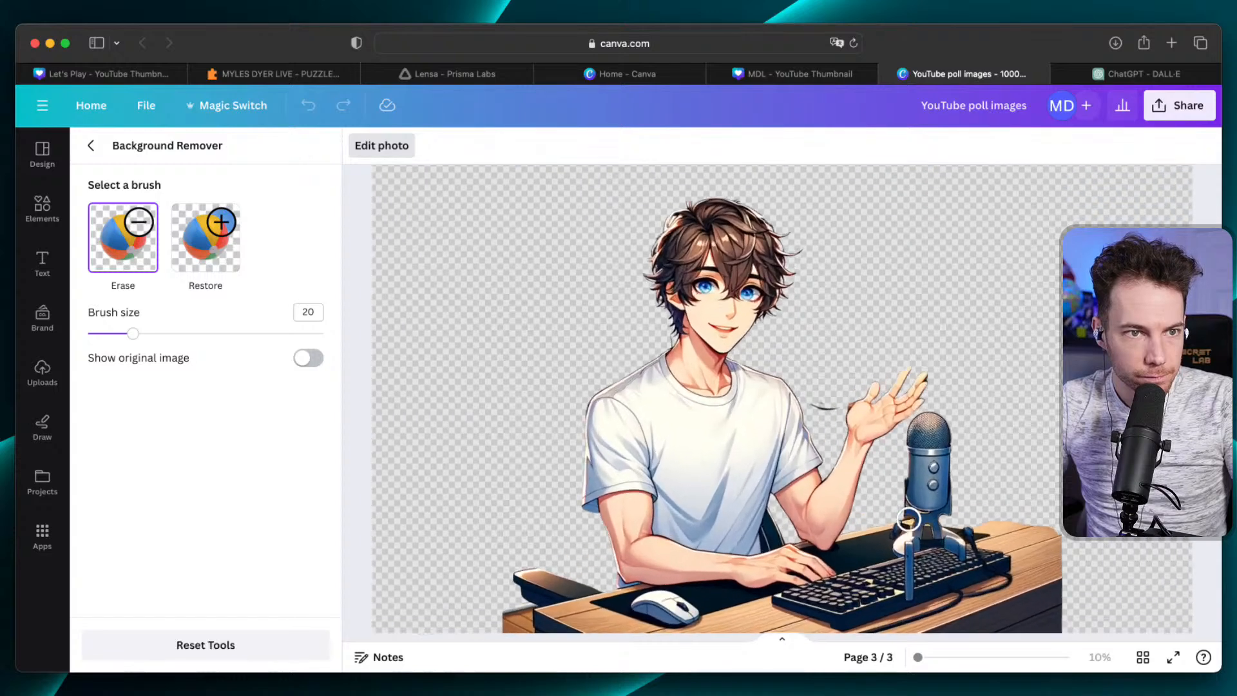
pyautogui.moveTo(754, 295)
pyautogui.mouseDown()
pyautogui.moveTo(741, 286)
pyautogui.moveTo(765, 293)
pyautogui.moveTo(790, 271)
pyautogui.moveTo(776, 290)
pyautogui.moveTo(787, 280)
pyautogui.mouseUp()
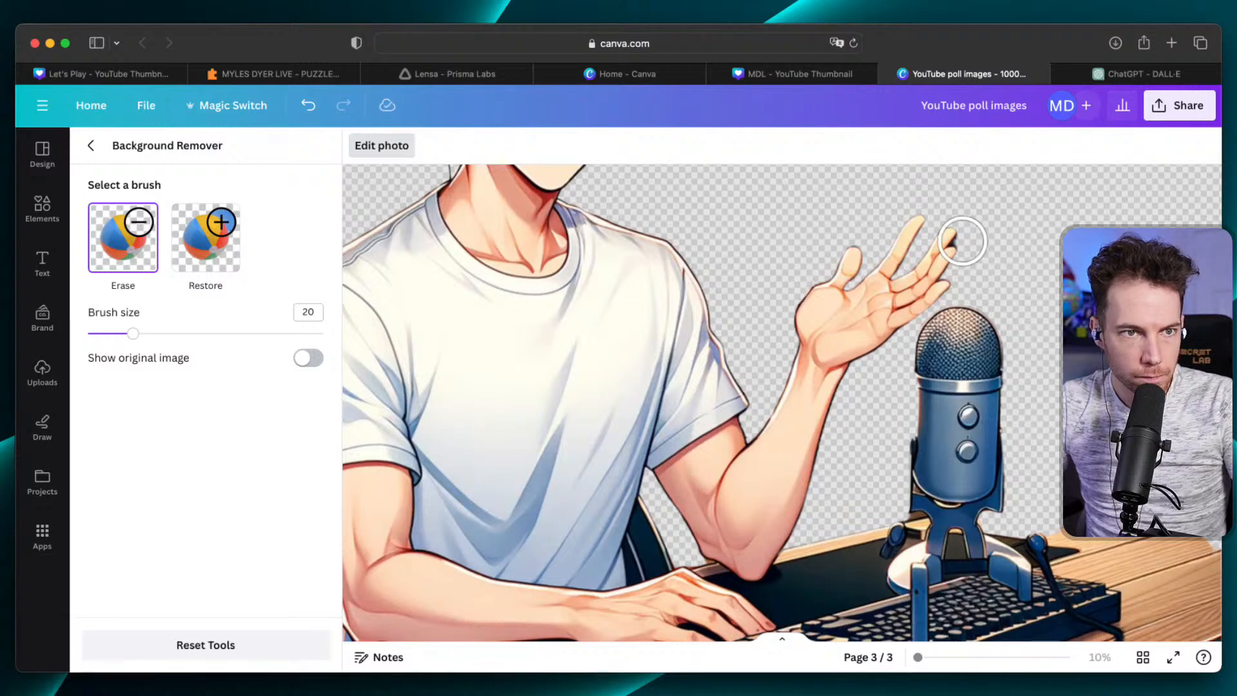
pyautogui.scroll(3, 1032, 363)
pyautogui.scroll(-3, 1032, 364)
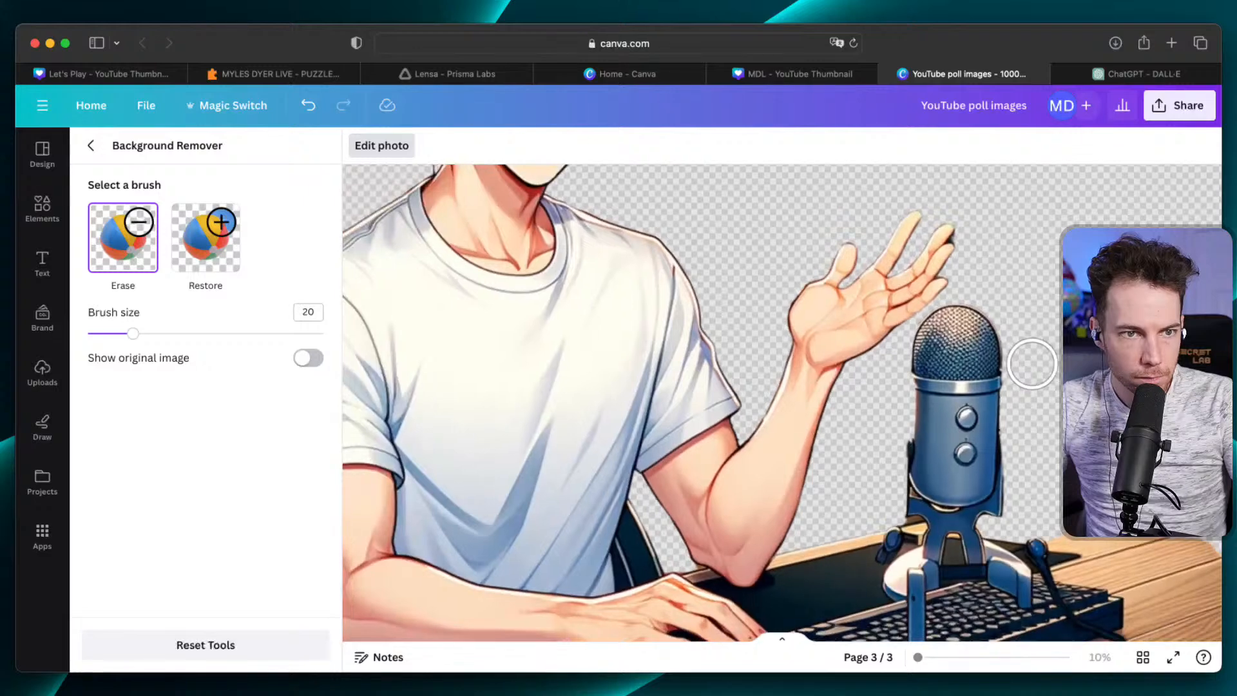
pyautogui.scroll(-2, 1033, 364)
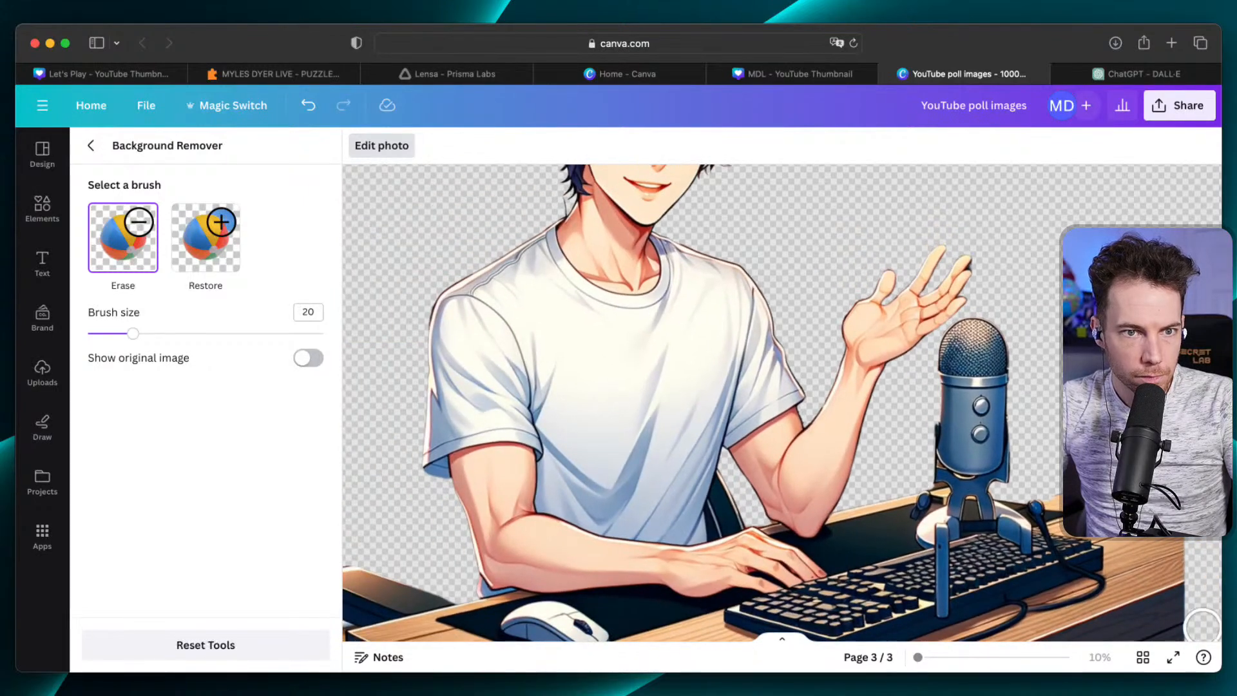
pyautogui.moveTo(1219, 673); pyautogui.dragTo(1236, 695)
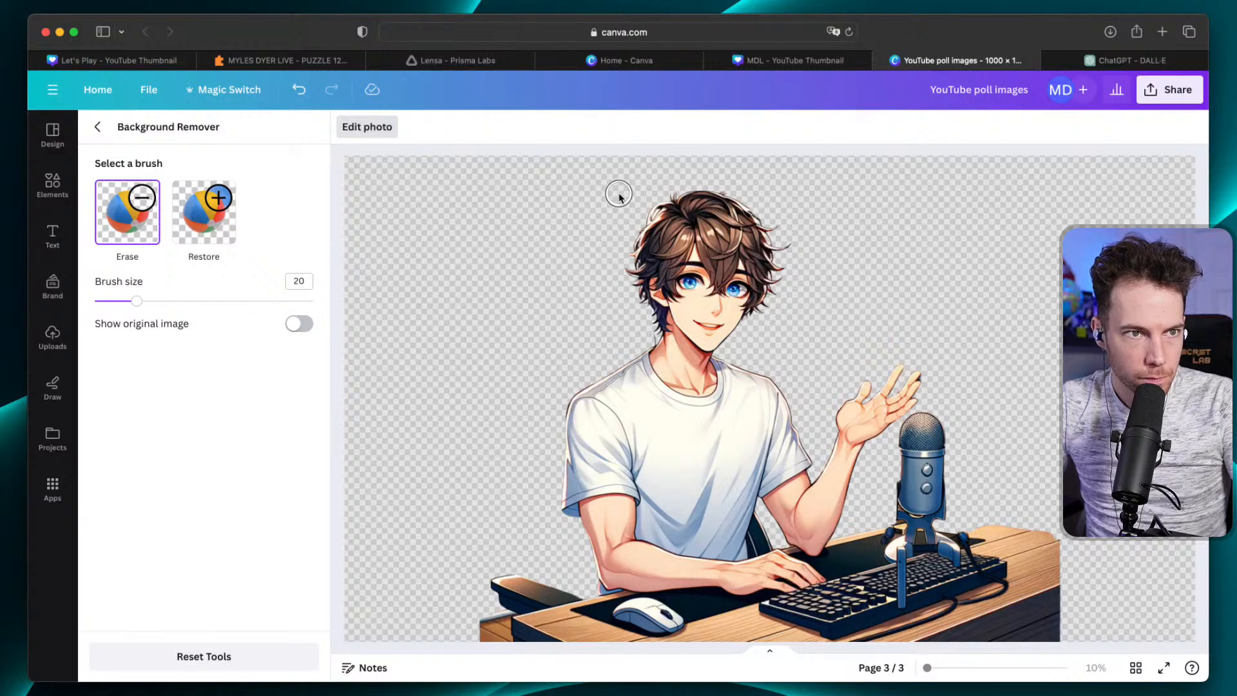
pyautogui.scroll(-3, 498, 428)
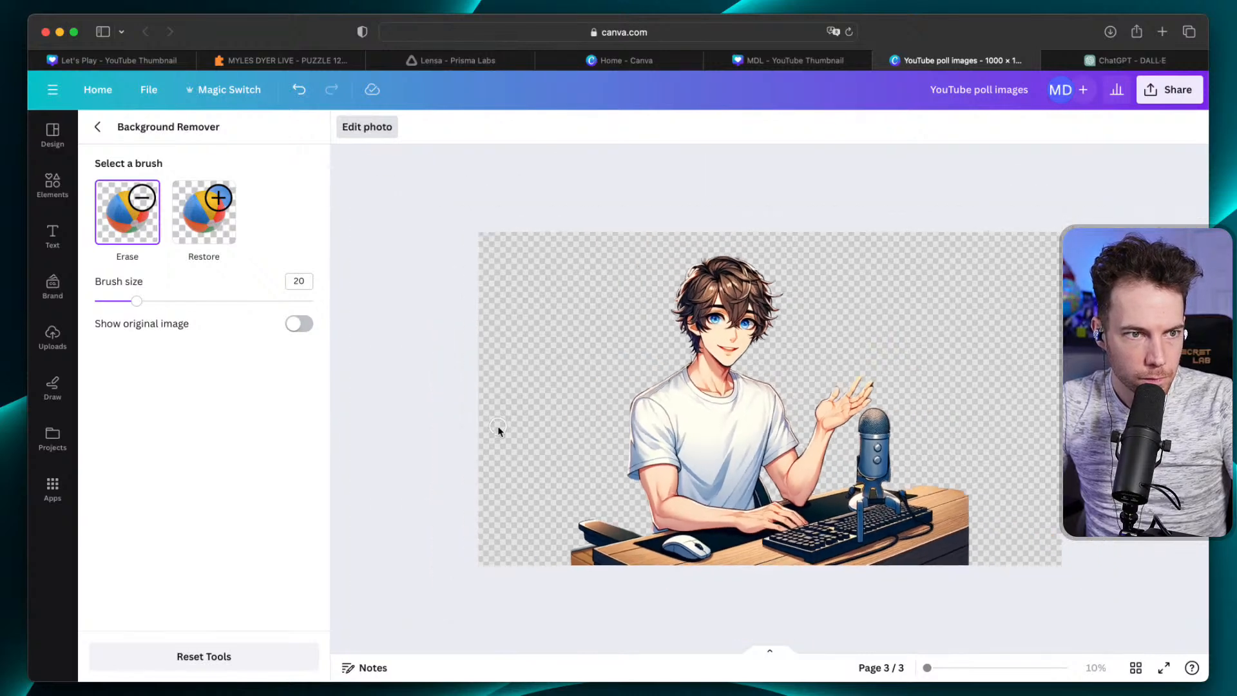
# Check the cut-out's edges, leave the Background Remover editor, and nudge the anime cut-out slightly on page 3.
pyautogui.scroll(3, 498, 428)
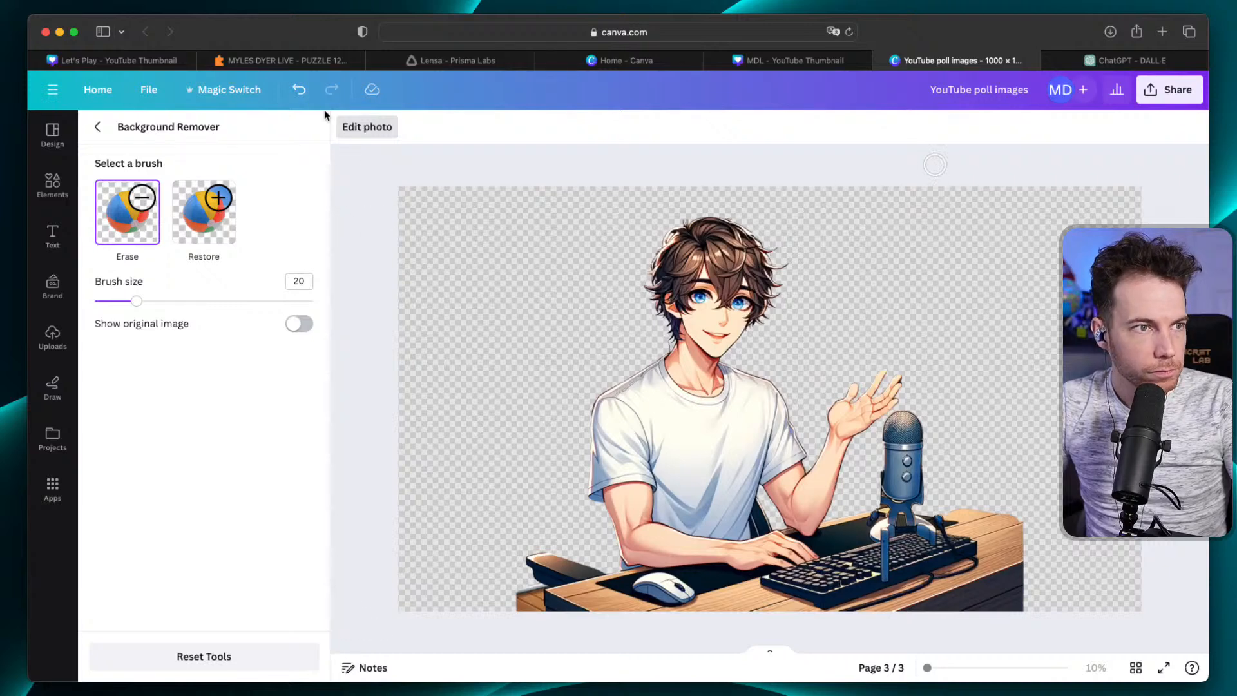
pyautogui.click(103, 131)
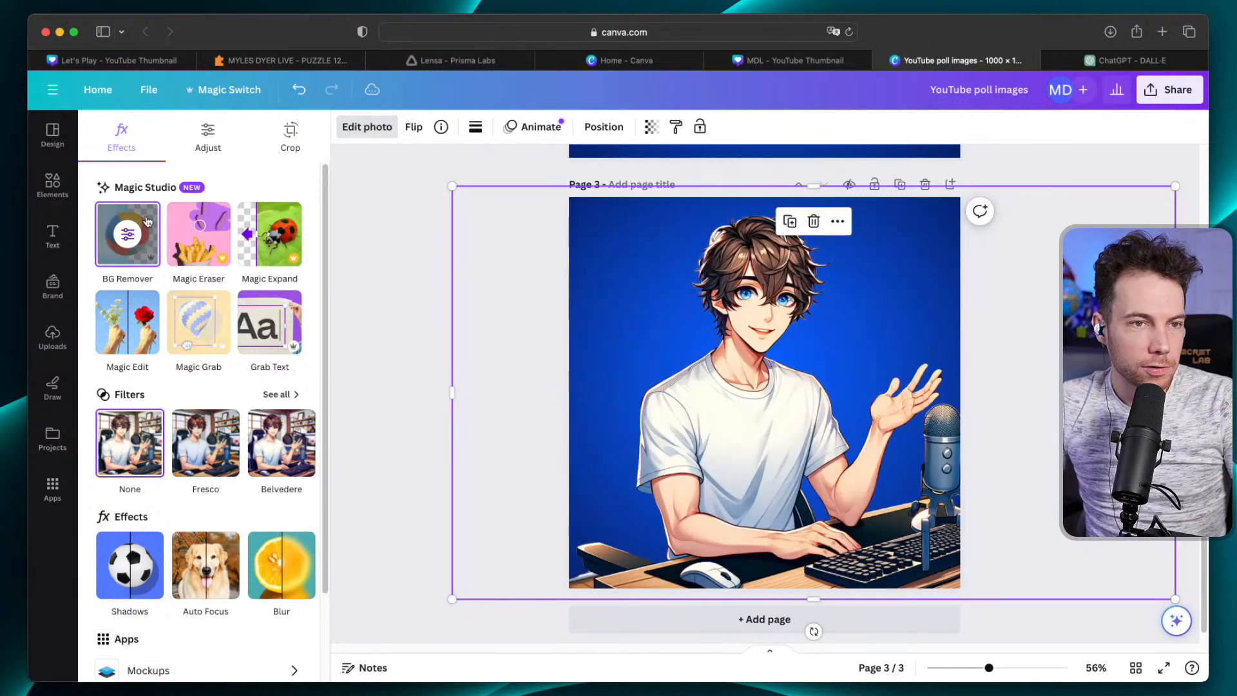
pyautogui.moveTo(693, 442)
pyautogui.mouseDown()
pyautogui.moveTo(716, 445)
pyautogui.moveTo(704, 423)
pyautogui.moveTo(697, 443)
pyautogui.mouseUp()
# Try the purple VR headset video from Elements as page 3's background, moving the anime cut-out around in front of it.
pyautogui.click(53, 185)
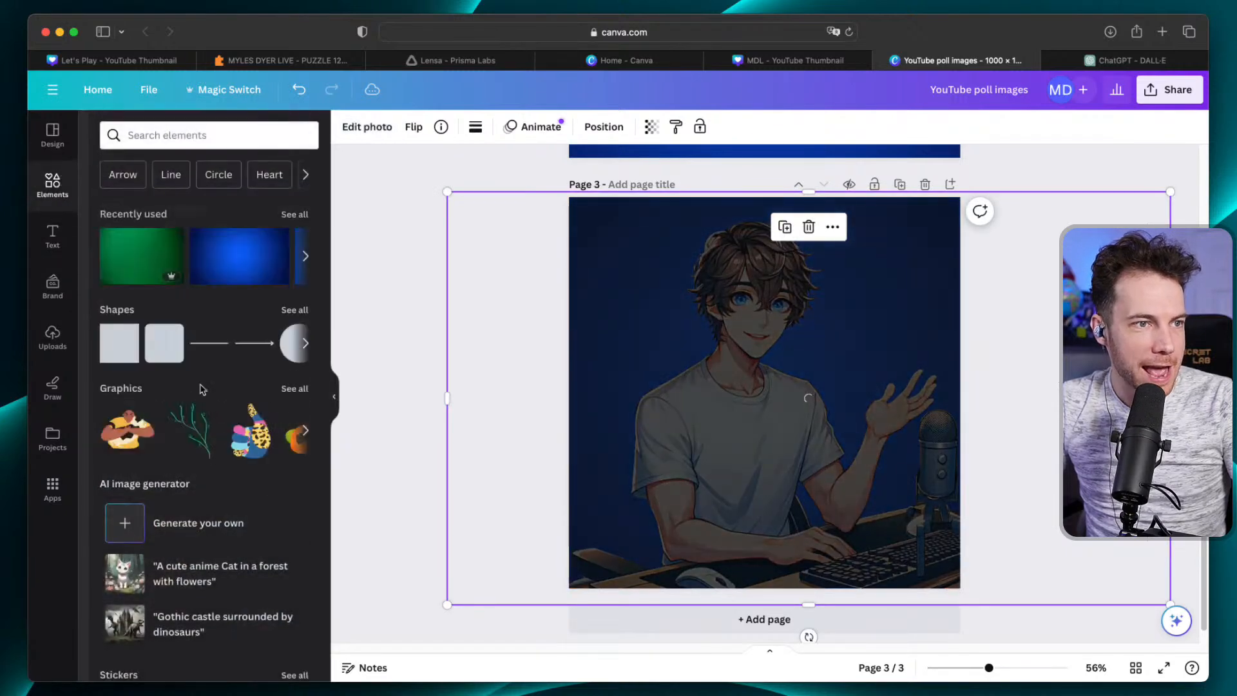
pyautogui.scroll(-2, 154, 560)
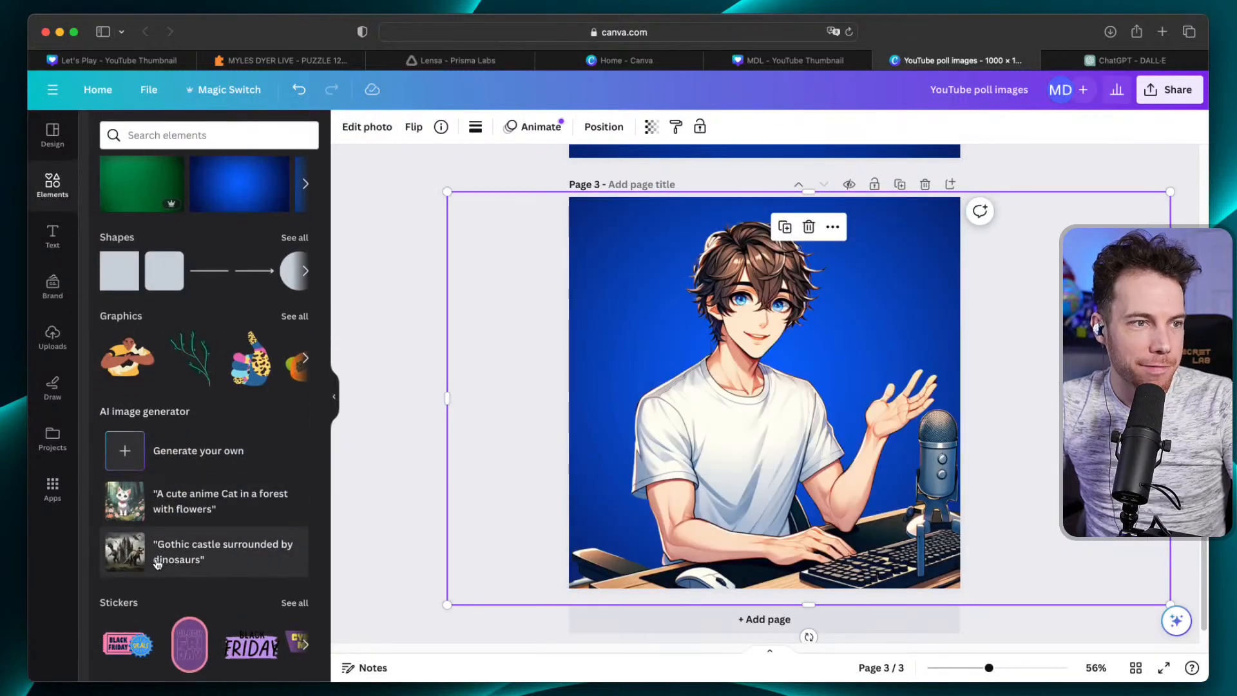
pyautogui.scroll(-4, 157, 562)
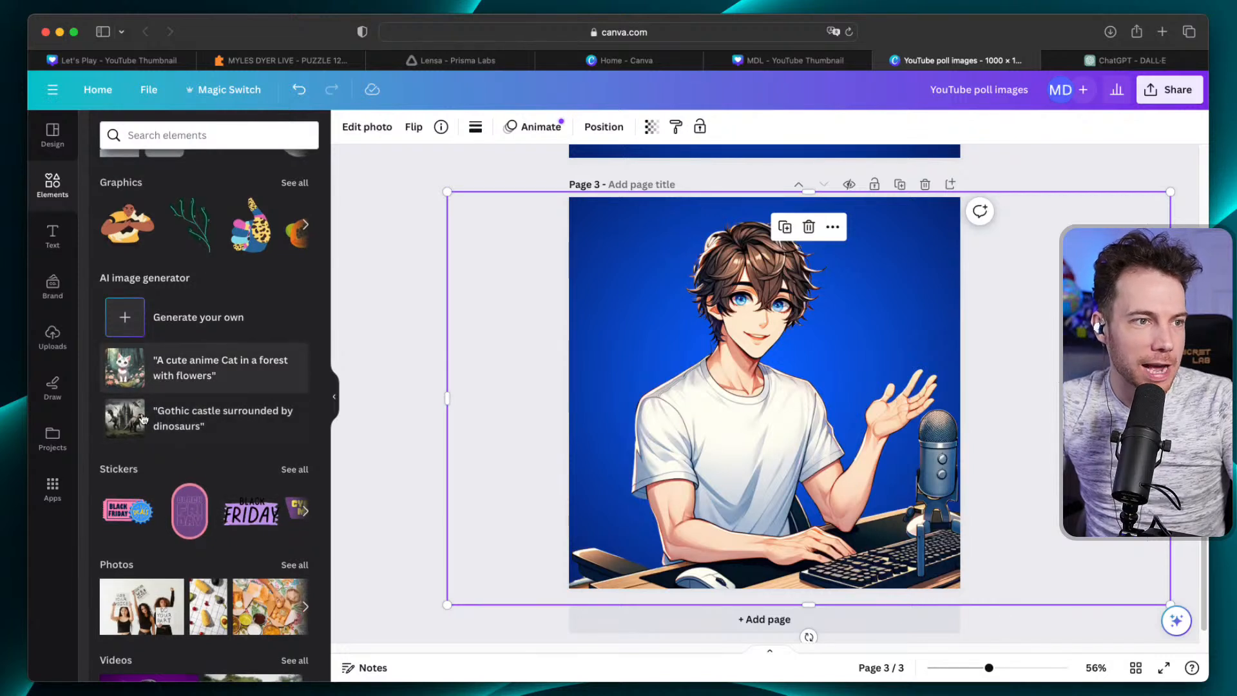
pyautogui.scroll(-6, 187, 451)
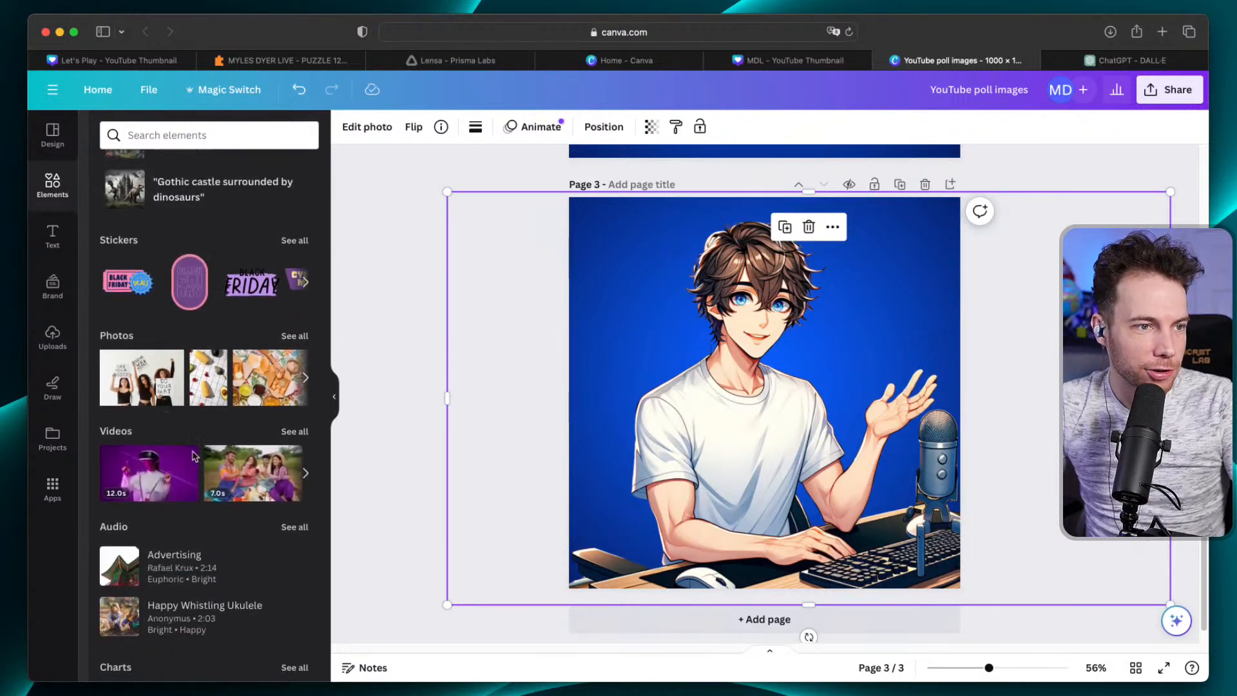
pyautogui.moveTo(193, 455); pyautogui.dragTo(475, 331)
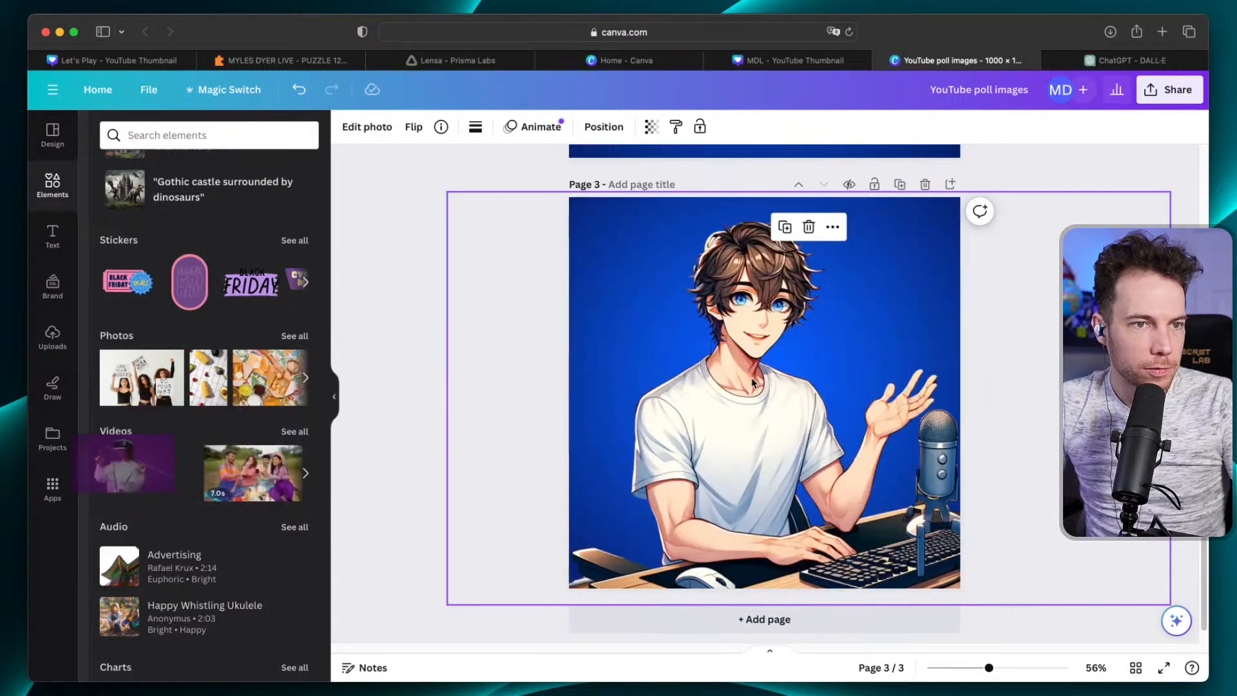
pyautogui.moveTo(715, 420); pyautogui.dragTo(918, 500)
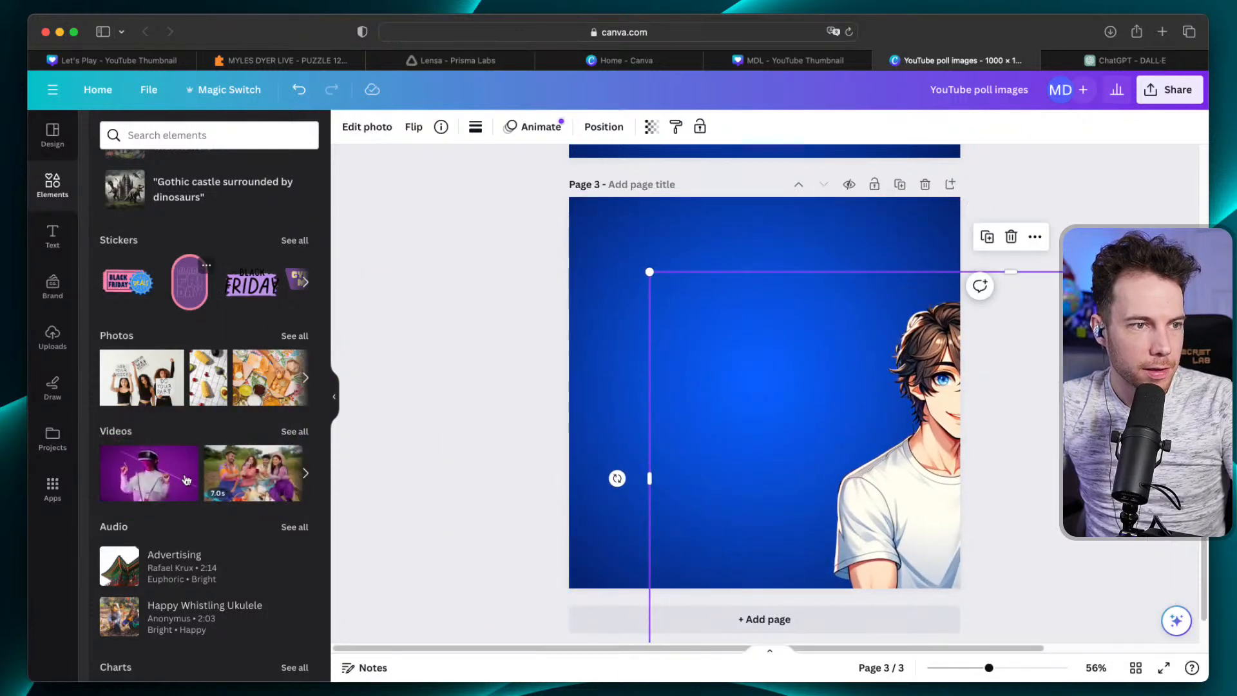
pyautogui.moveTo(187, 480); pyautogui.dragTo(804, 436)
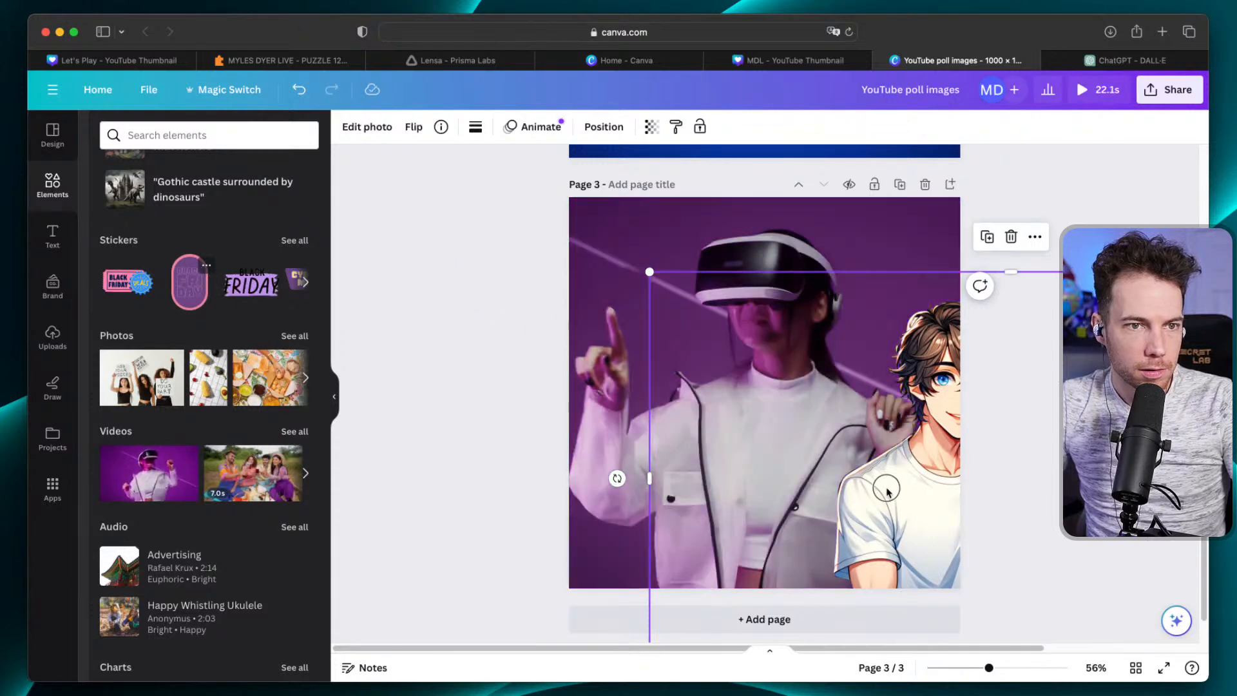
pyautogui.moveTo(887, 491); pyautogui.dragTo(619, 409)
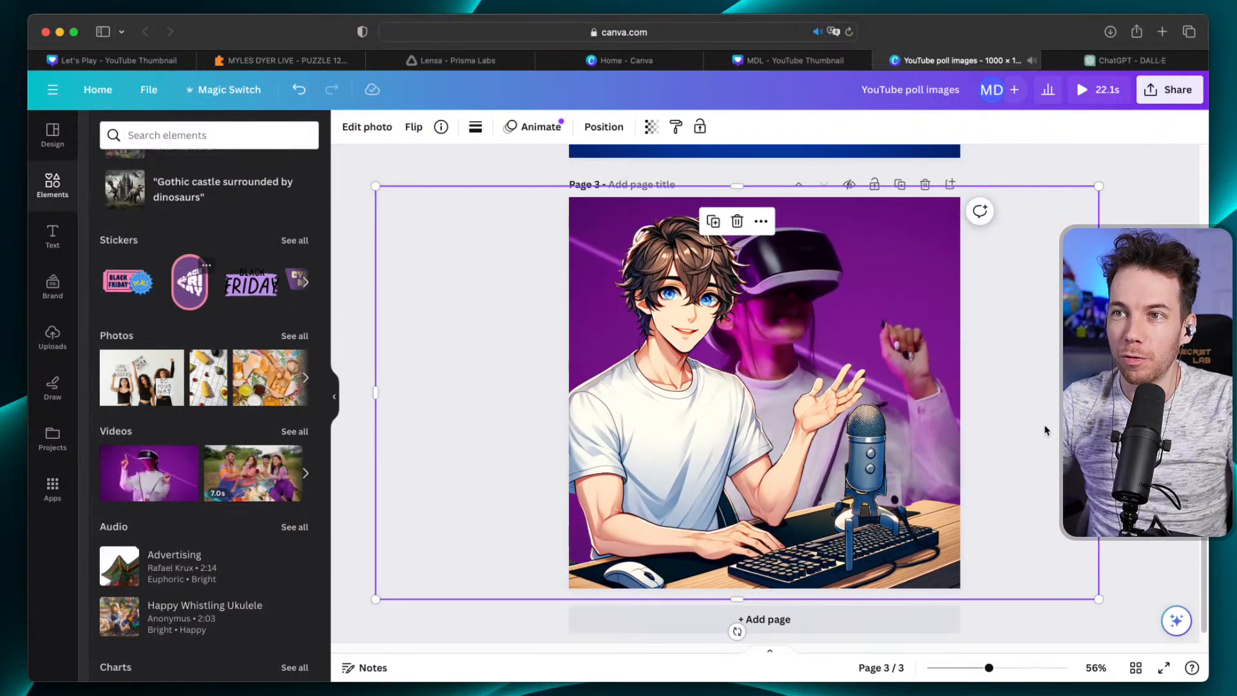
pyautogui.moveTo(651, 381); pyautogui.dragTo(775, 416)
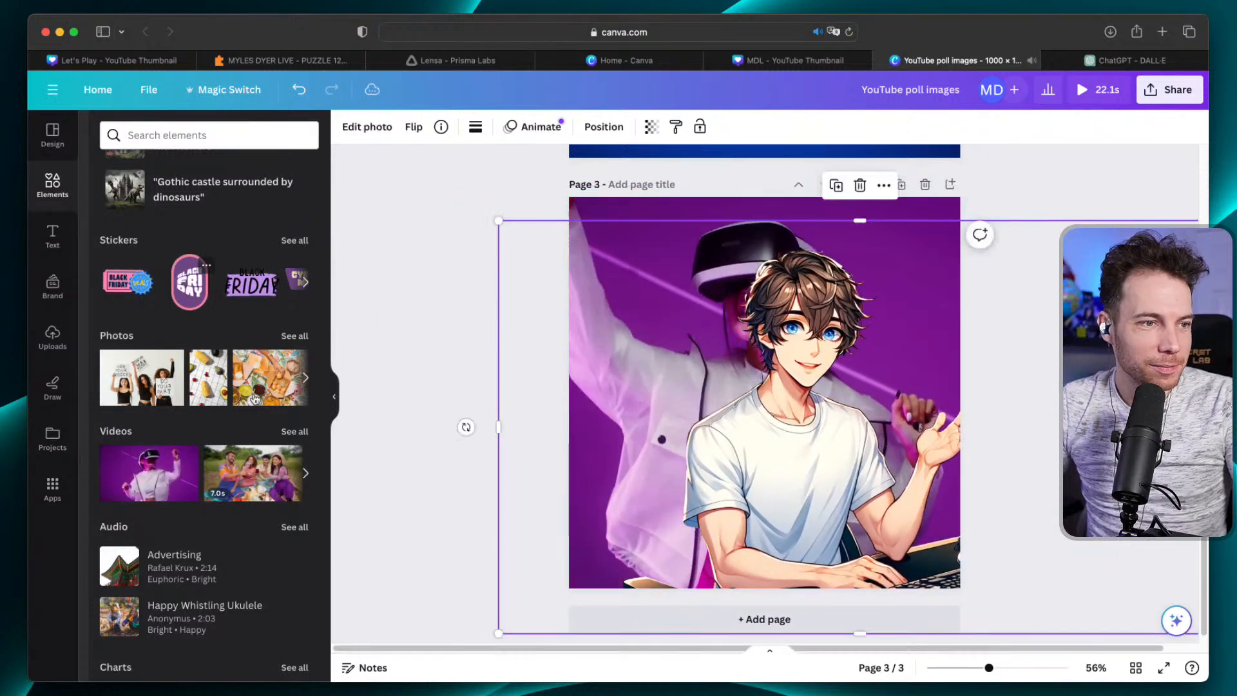
# Search the elements for "space background" and narrow the results to videos.
pyautogui.scroll(6, 255, 399)
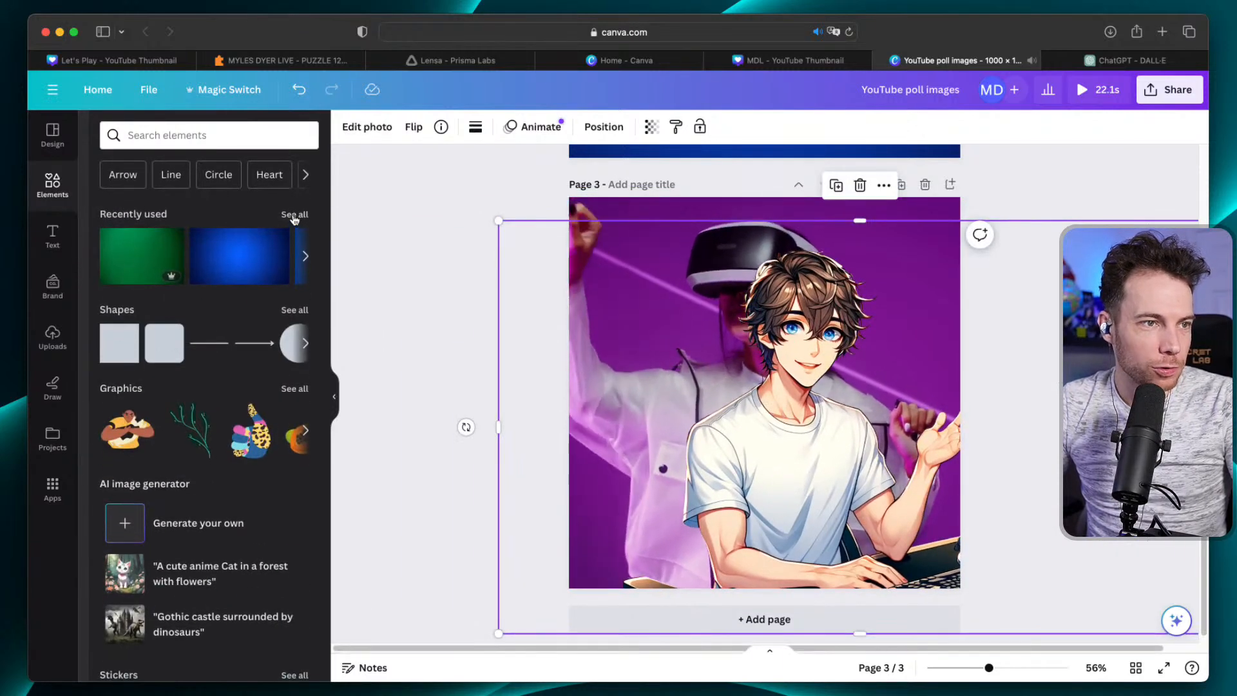
pyautogui.click(173, 135)
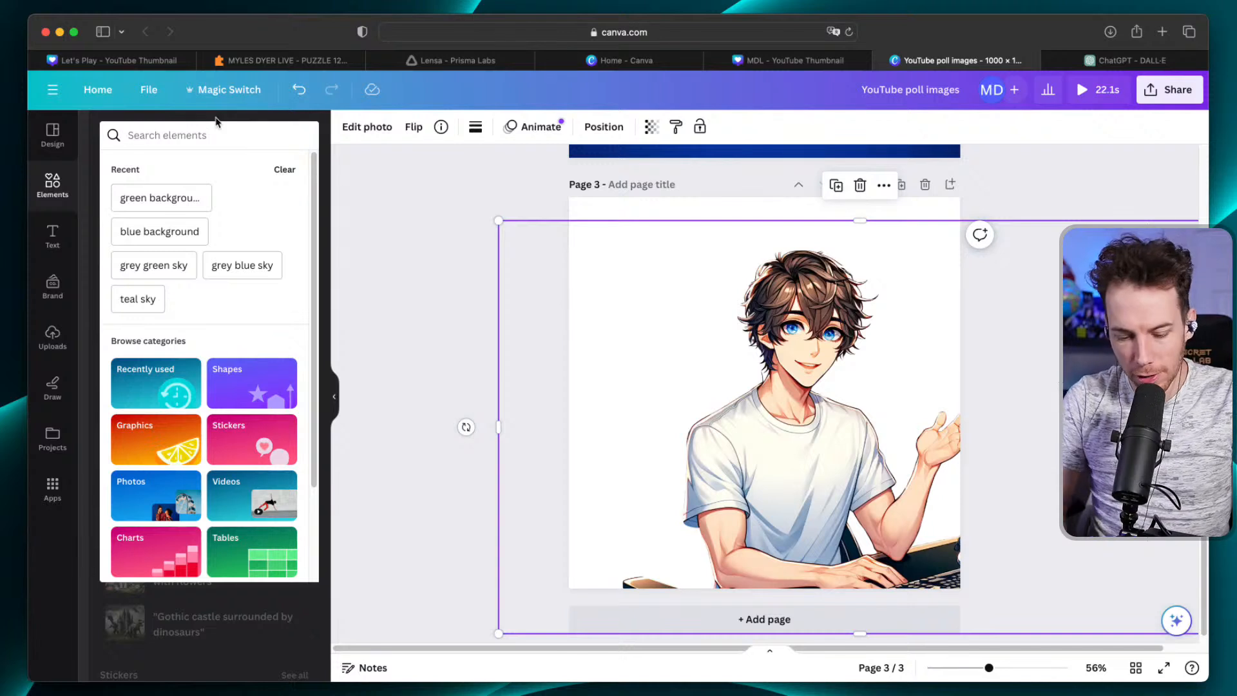
pyautogui.write('space backgr')
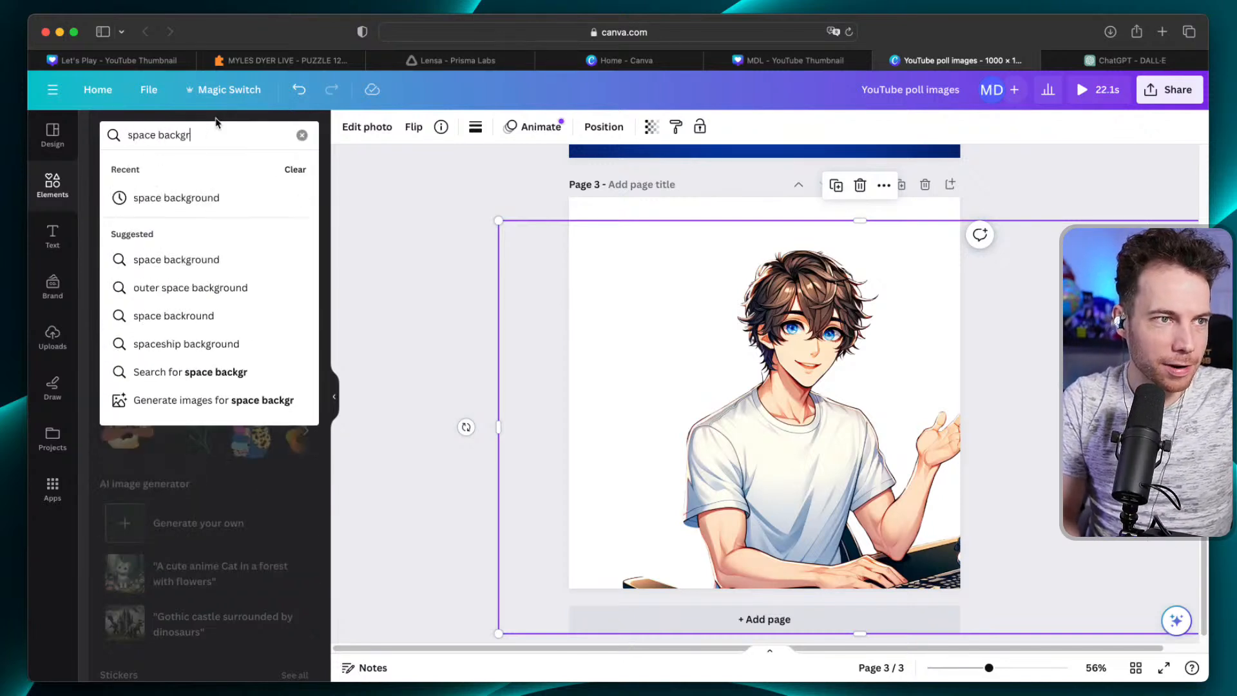
pyautogui.write('ound')
pyautogui.press('Return')
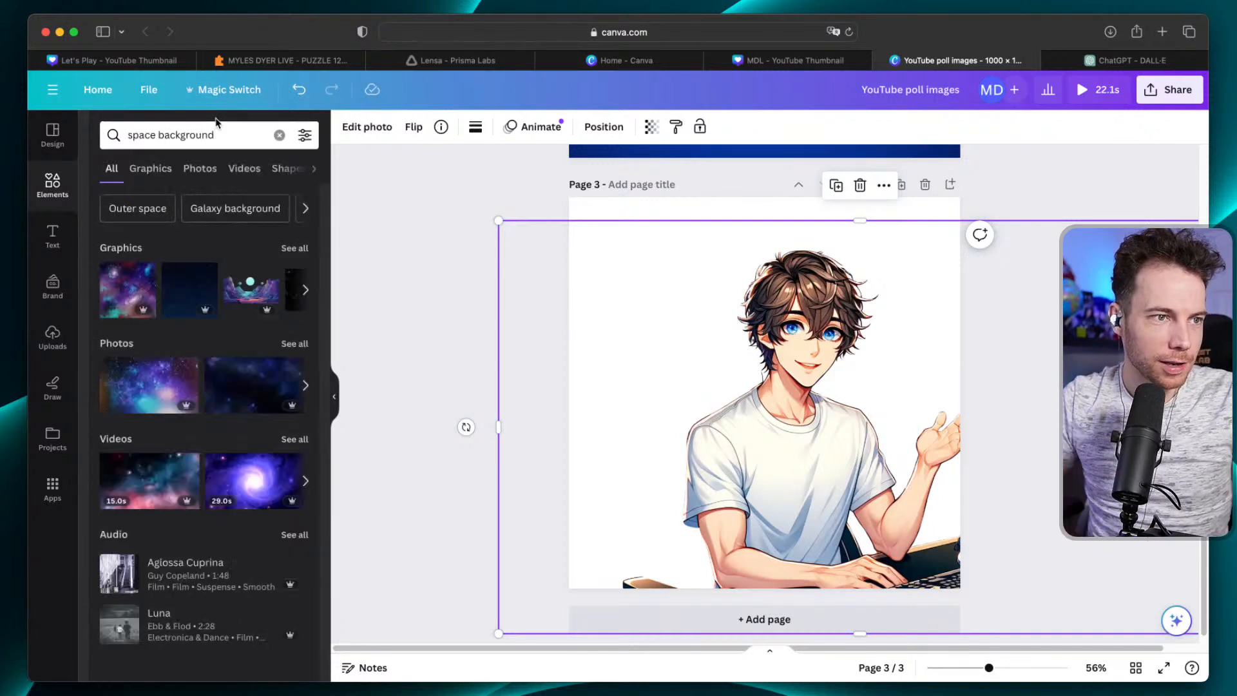
pyautogui.click(282, 348)
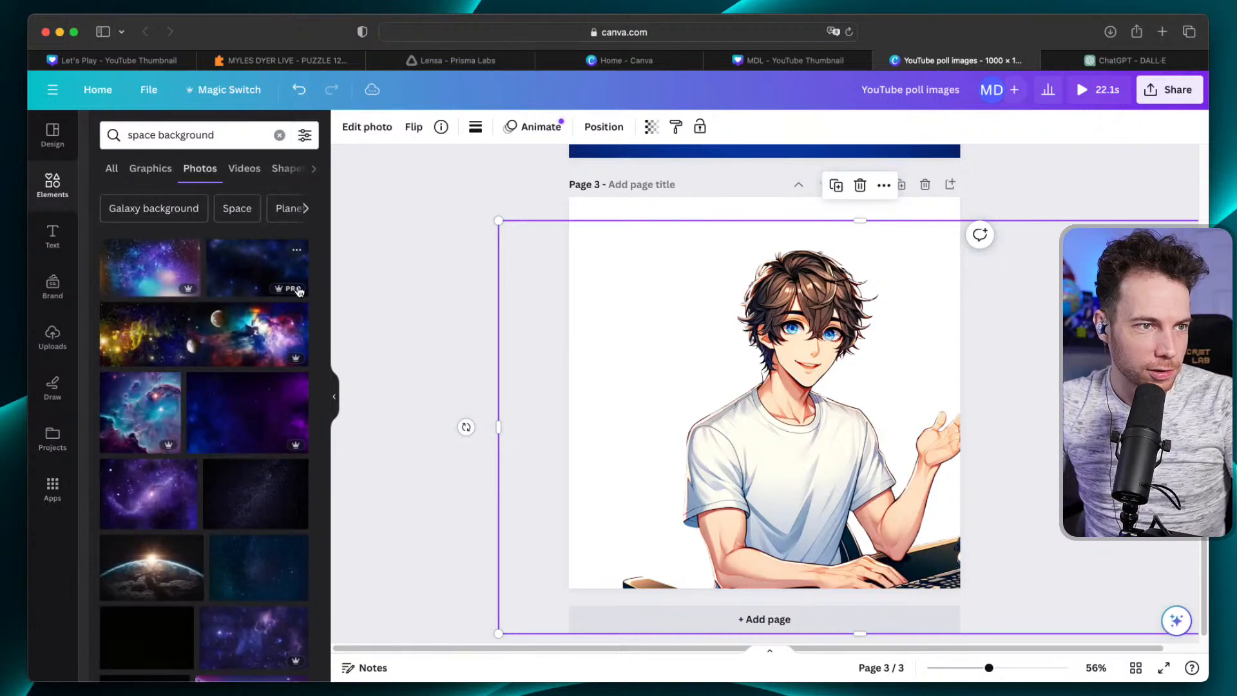
pyautogui.click(246, 169)
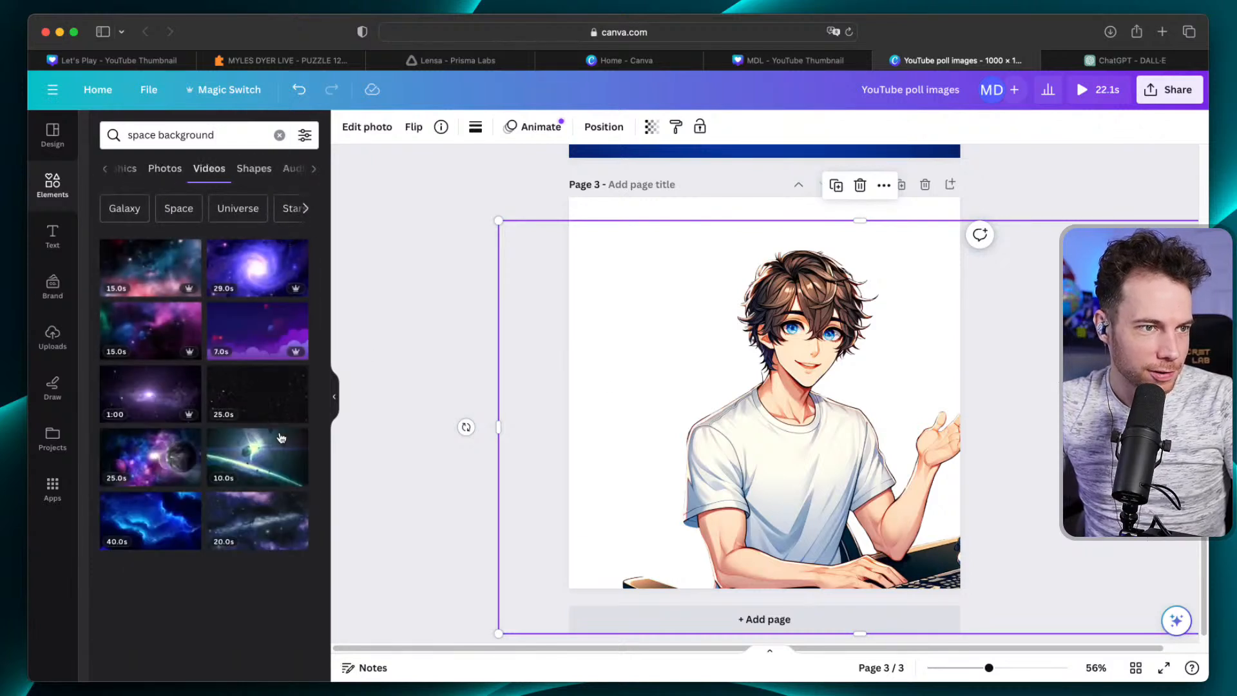
# Try the ringed planet and blue nebula videos, set the pink-and-blue starfield video as page 3's background, and move the cut-out back over the page.
pyautogui.moveTo(255, 456); pyautogui.dragTo(594, 206)
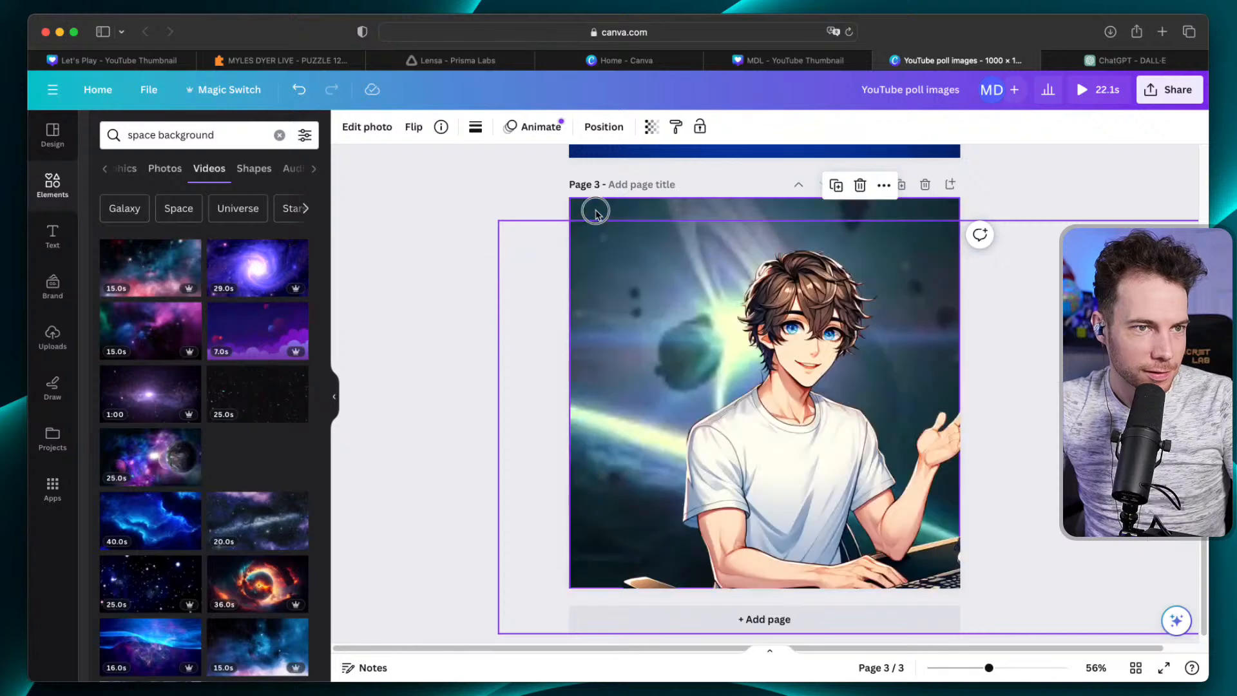
pyautogui.moveTo(677, 475); pyautogui.dragTo(932, 489)
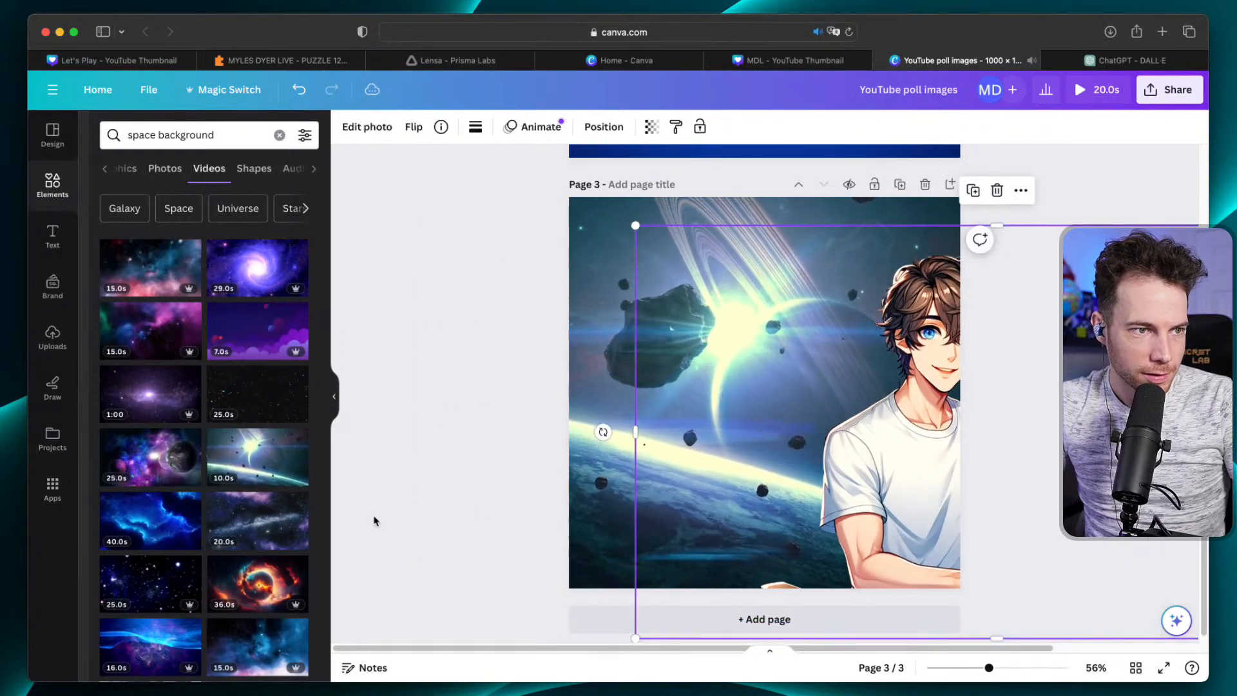
pyautogui.moveTo(150, 521); pyautogui.dragTo(608, 219)
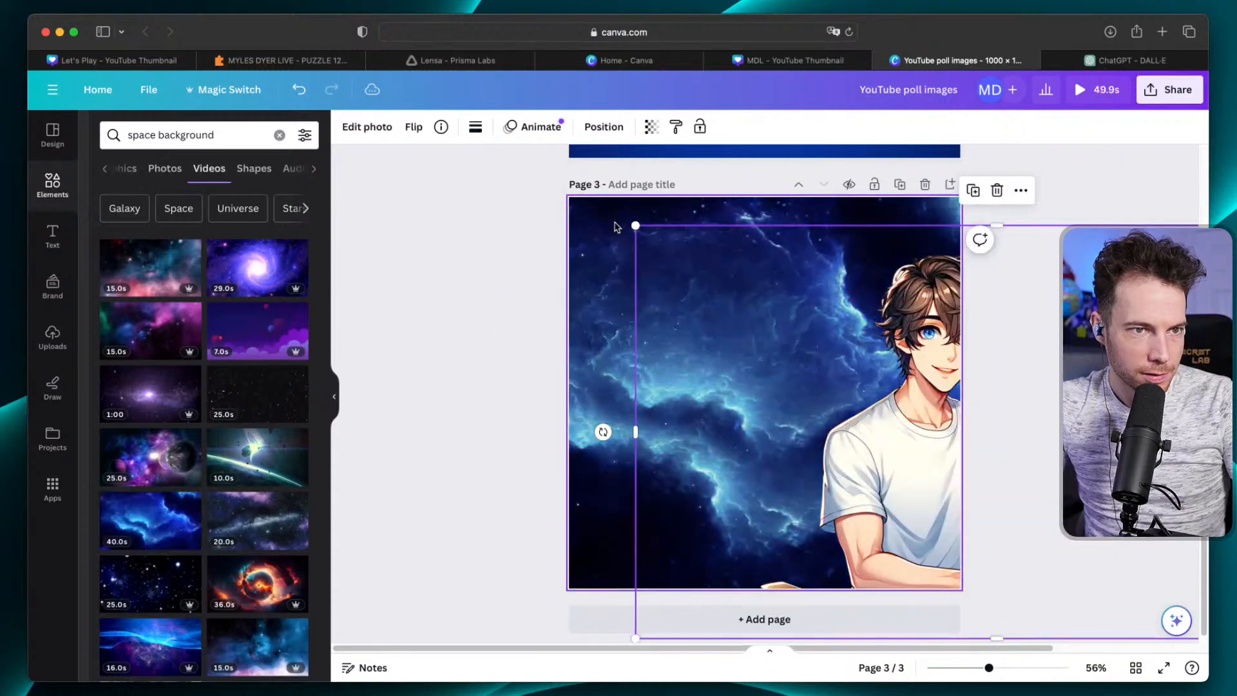
pyautogui.moveTo(169, 261); pyautogui.dragTo(609, 225)
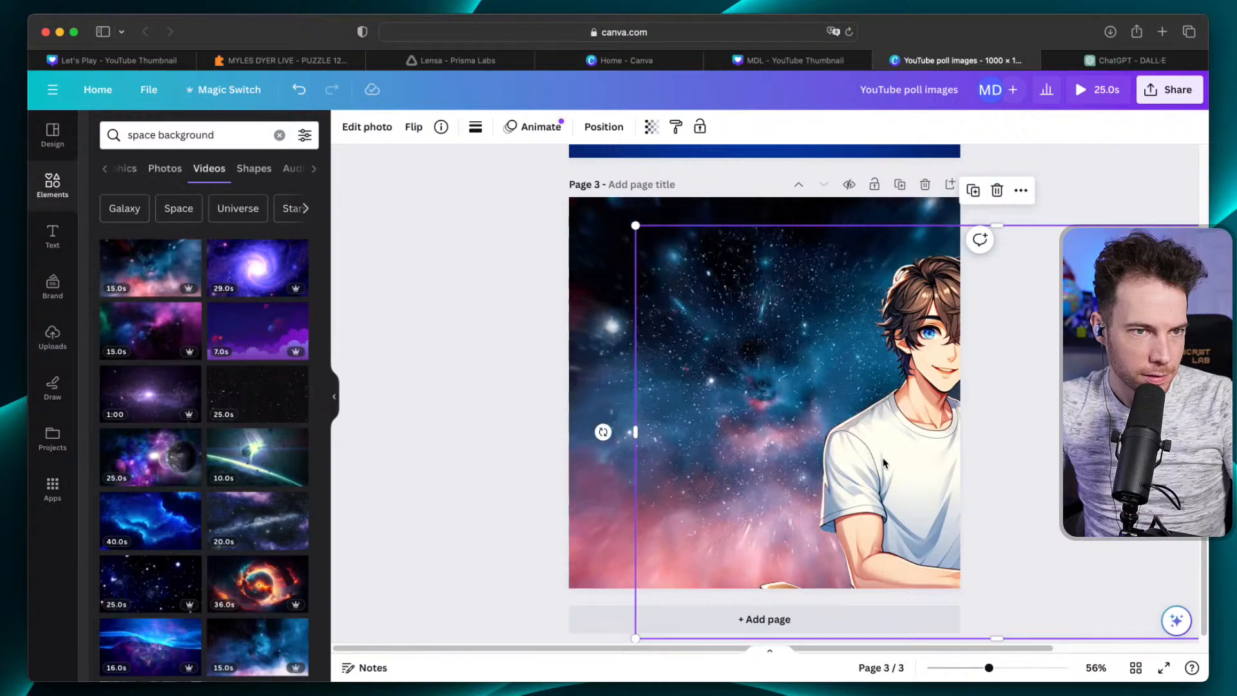
pyautogui.moveTo(884, 459); pyautogui.dragTo(645, 445)
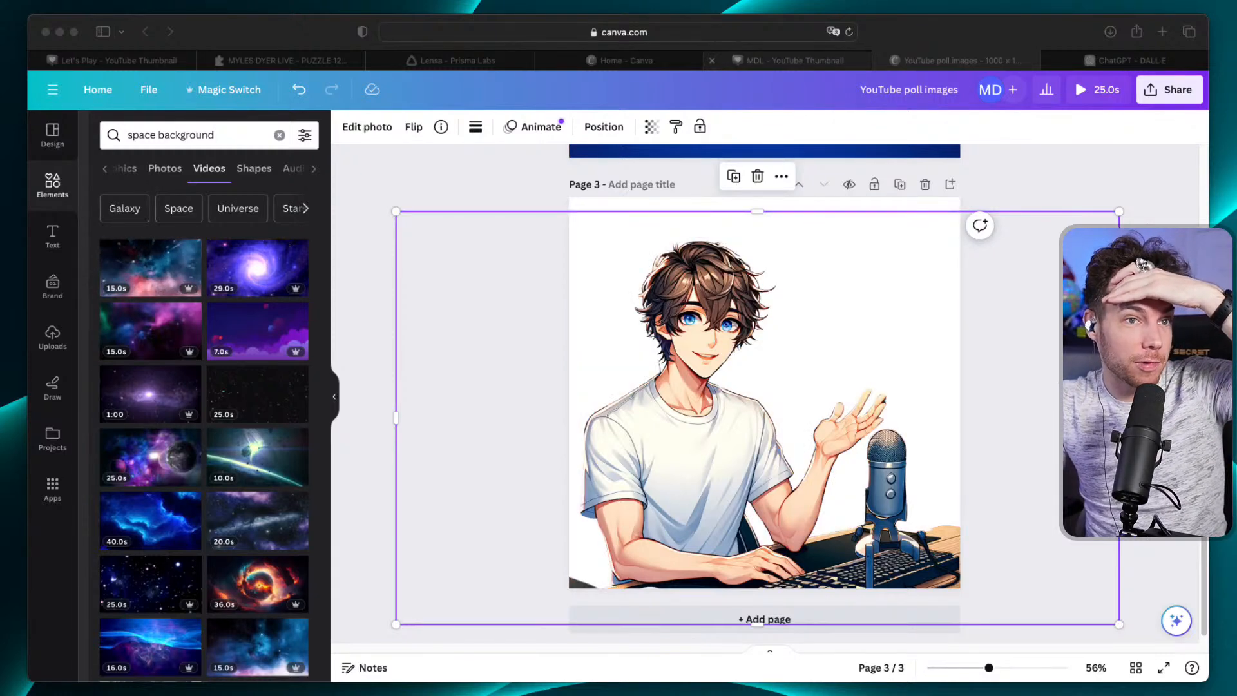
# Open the IG Reel Covers design from the Canva home page.
pyautogui.click(624, 61)
pyautogui.click(939, 395)
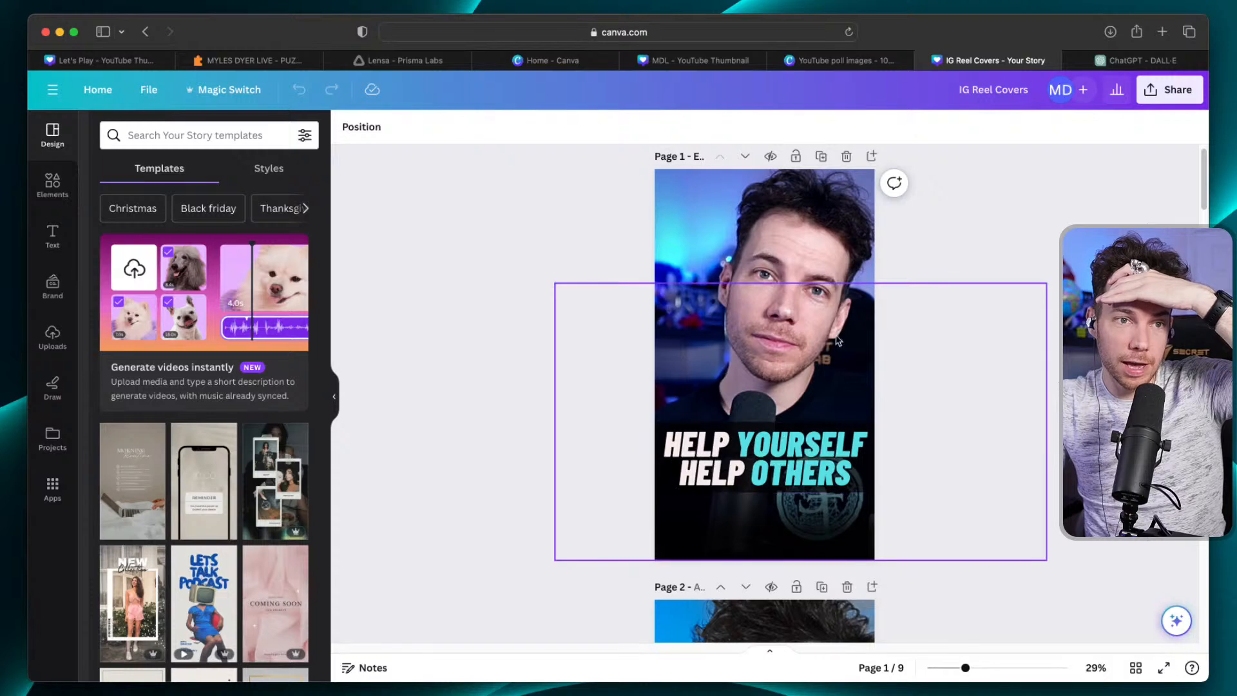
# Review the photo and title layouts of the first five reel covers, ending back at page 1.
pyautogui.scroll(-5, 834, 379)
pyautogui.scroll(-4, 835, 378)
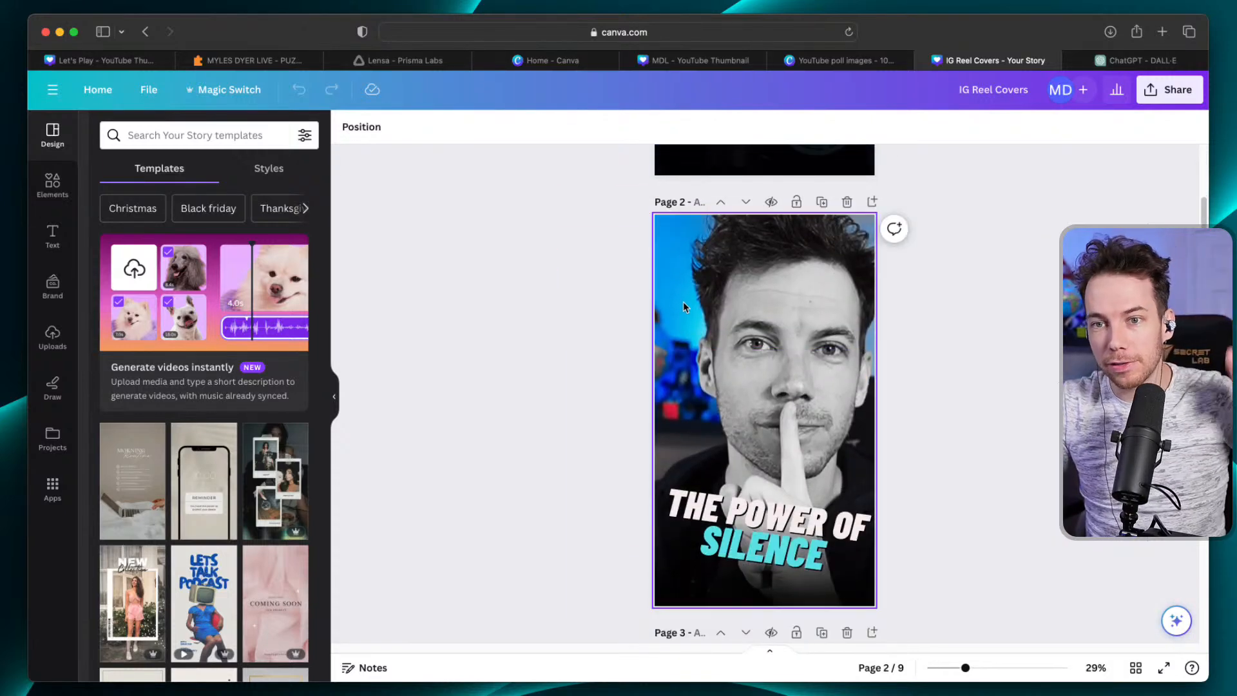
pyautogui.scroll(-13, 684, 307)
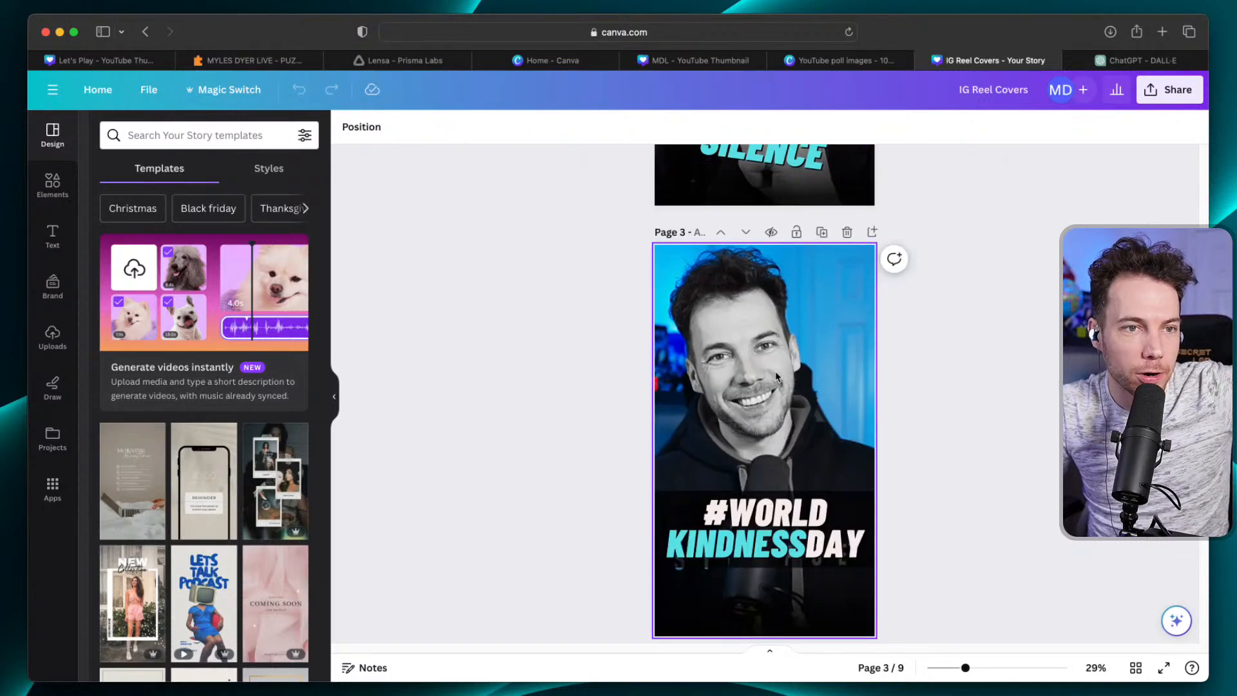
pyautogui.scroll(-8, 735, 416)
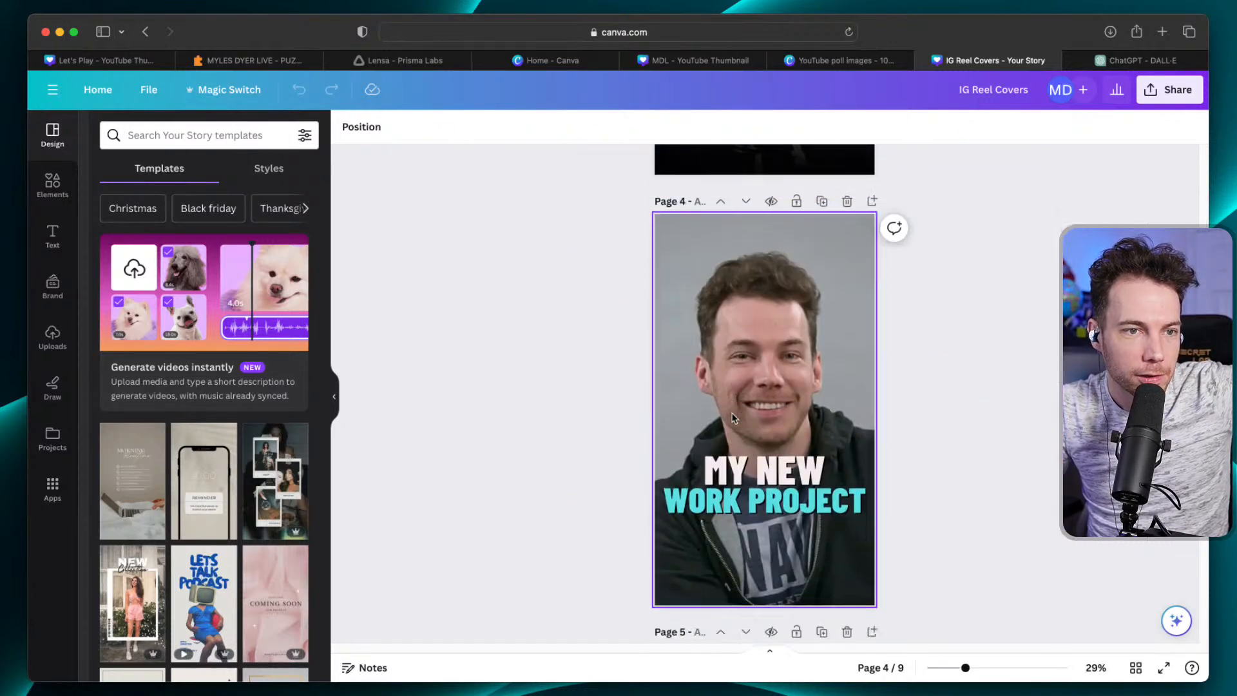
pyautogui.scroll(-1, 733, 417)
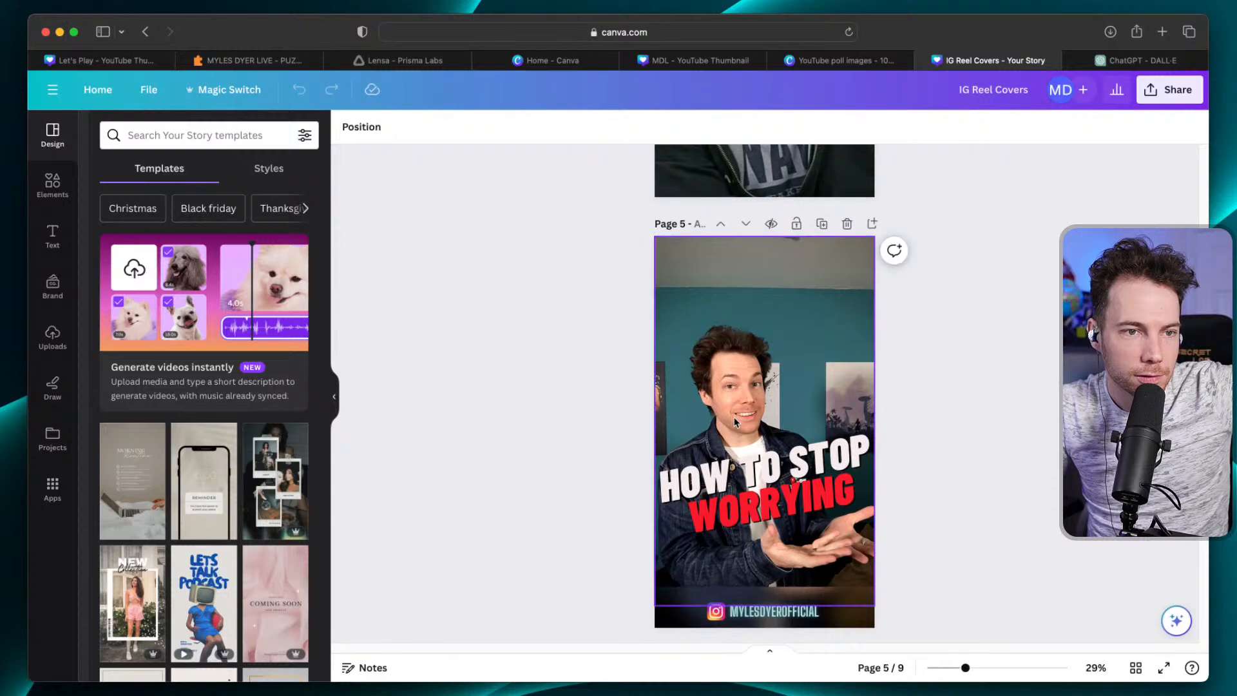
pyautogui.scroll(5, 817, 501)
pyautogui.scroll(15, 815, 503)
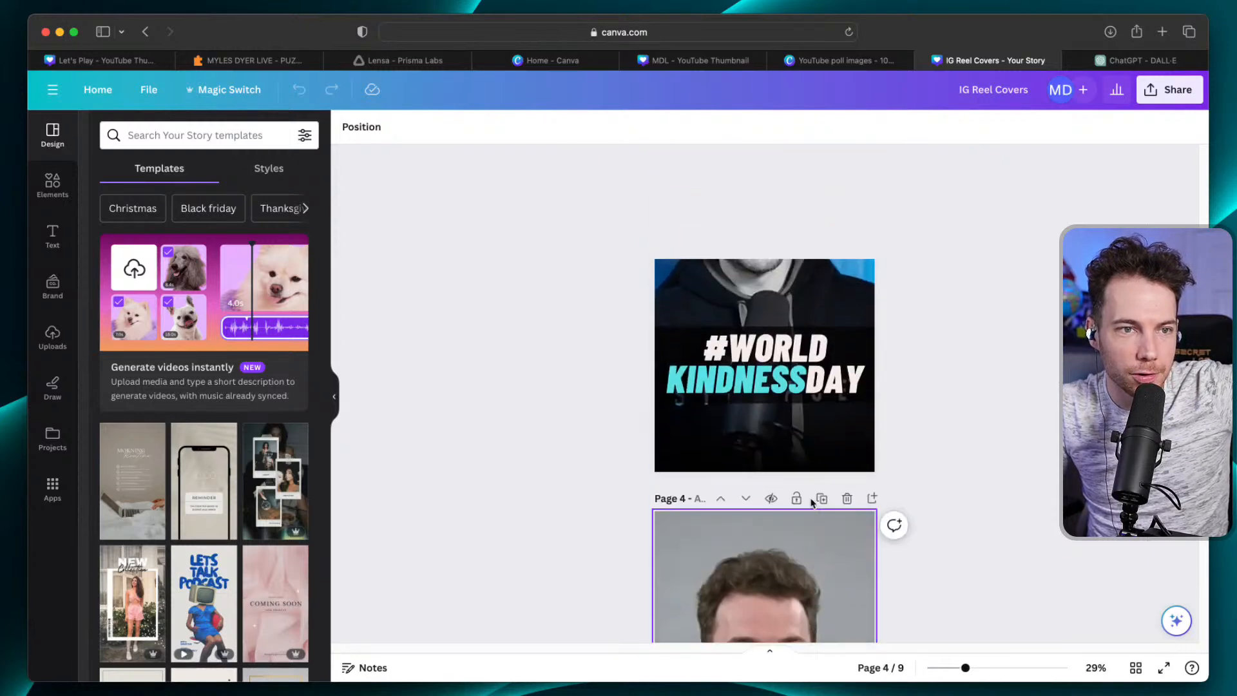
pyautogui.scroll(5, 808, 509)
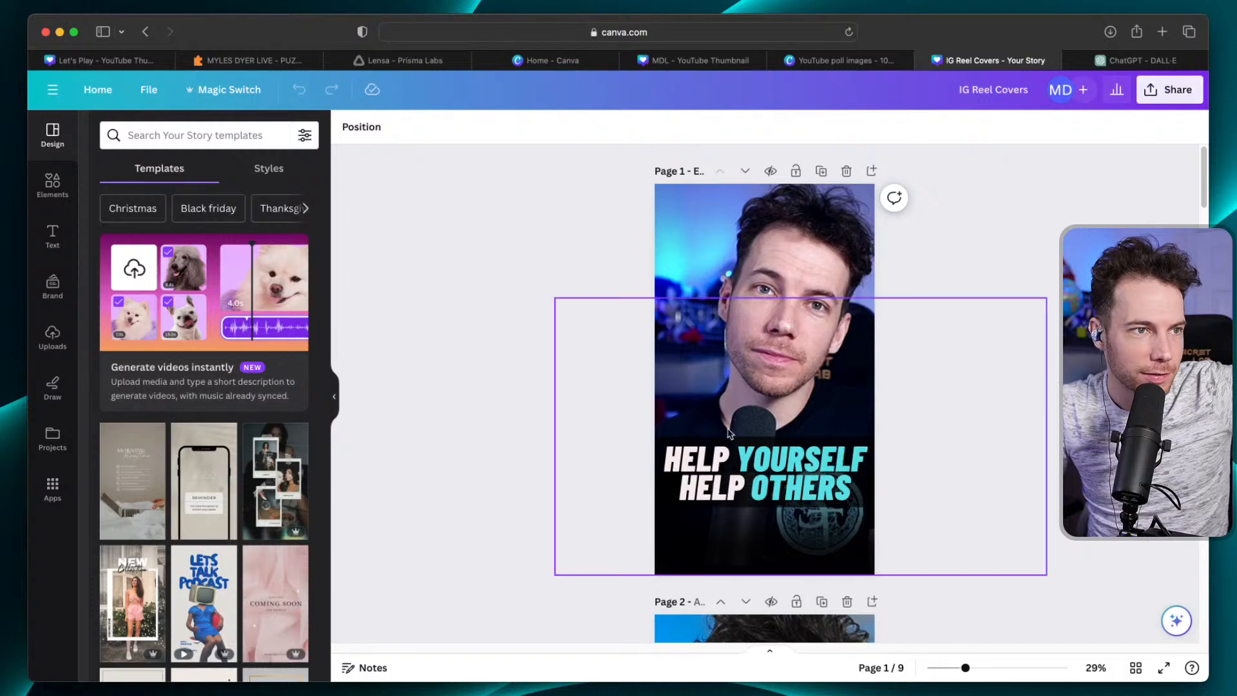
pyautogui.scroll(5, 729, 434)
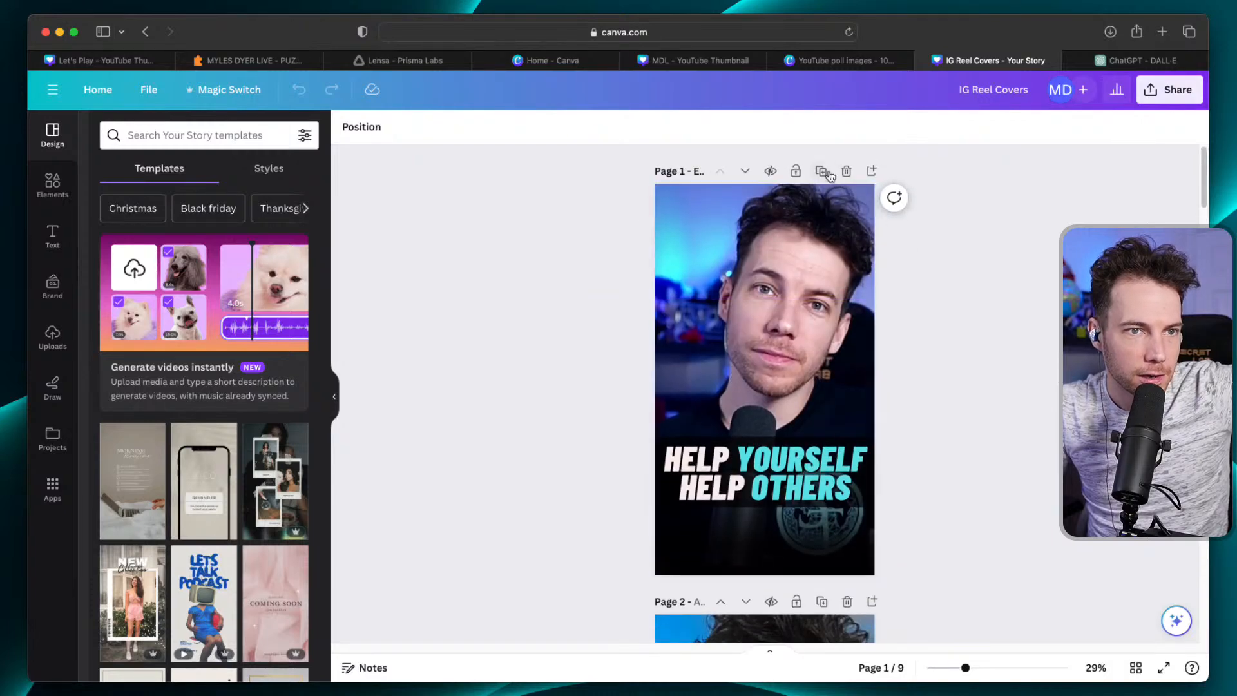
# Duplicate the "Help Yourself Help Others" cover page and clear the photo, title and dark band from the copy.
pyautogui.click(821, 174)
pyautogui.click(785, 364)
pyautogui.press('Delete')
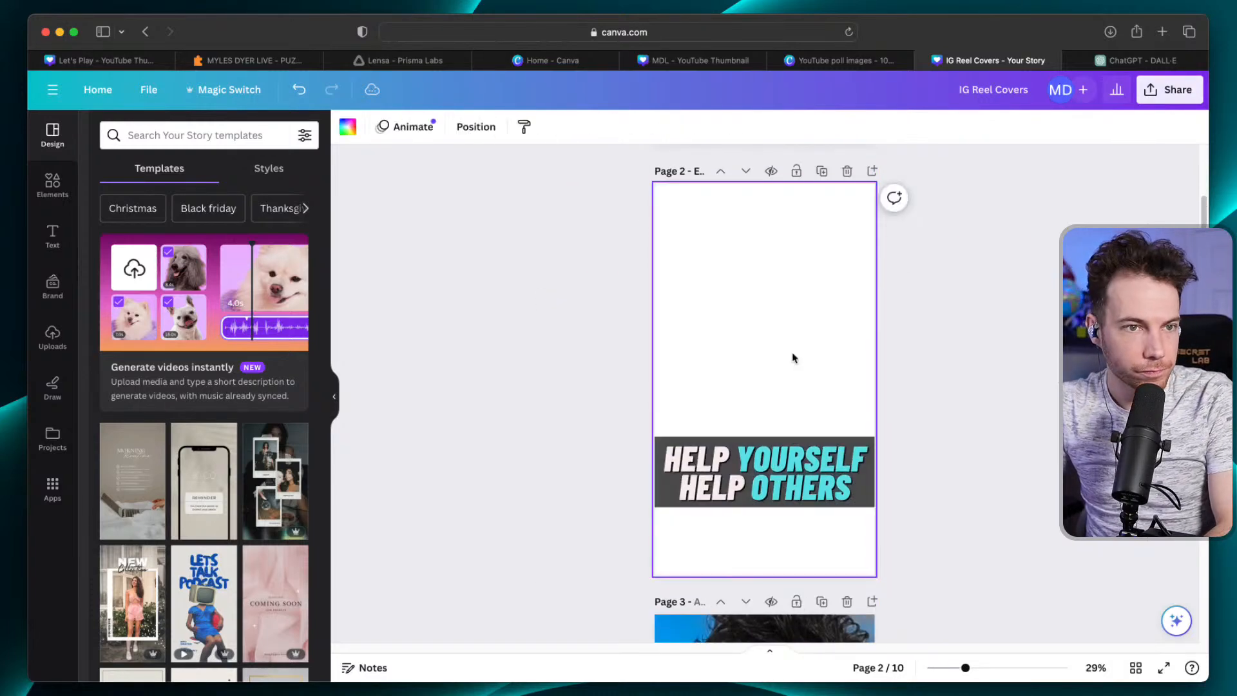
pyautogui.click(775, 445)
pyautogui.press('Delete')
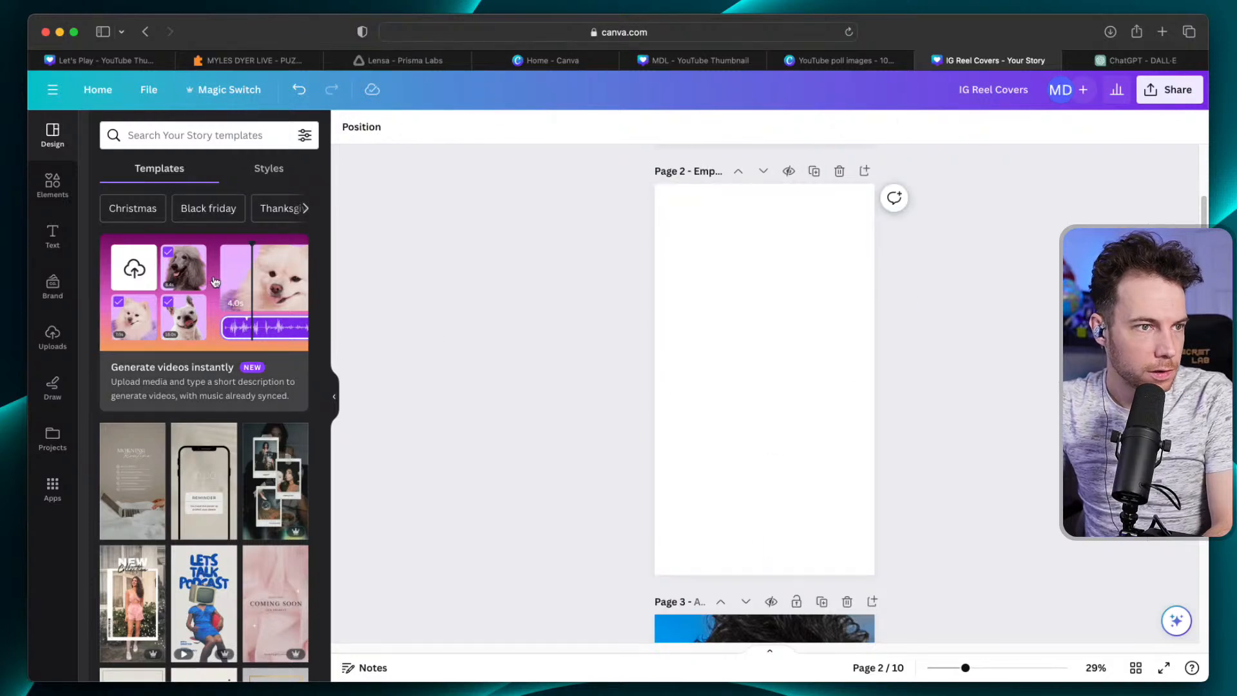
# Try to generate a Magic Design video from the anime podcaster image and two portraits, described as "Music video promo. Horror.".
pyautogui.click(209, 275)
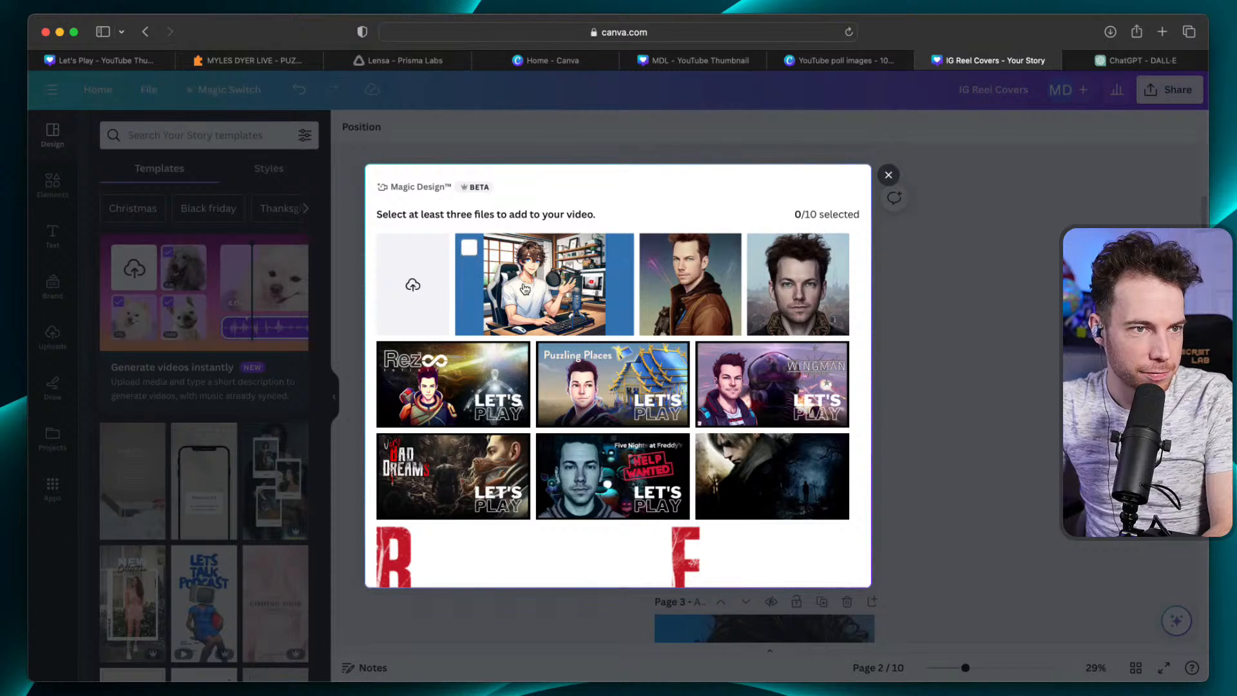
pyautogui.click(470, 248)
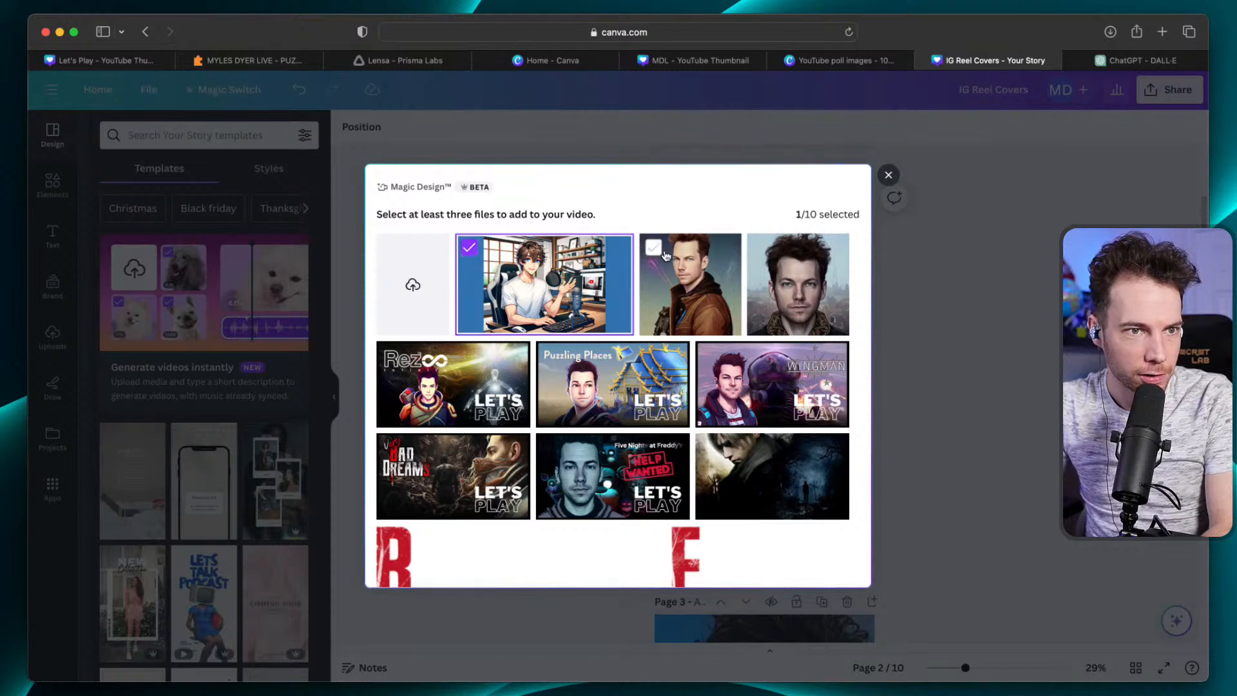
pyautogui.click(663, 277)
pyautogui.click(795, 277)
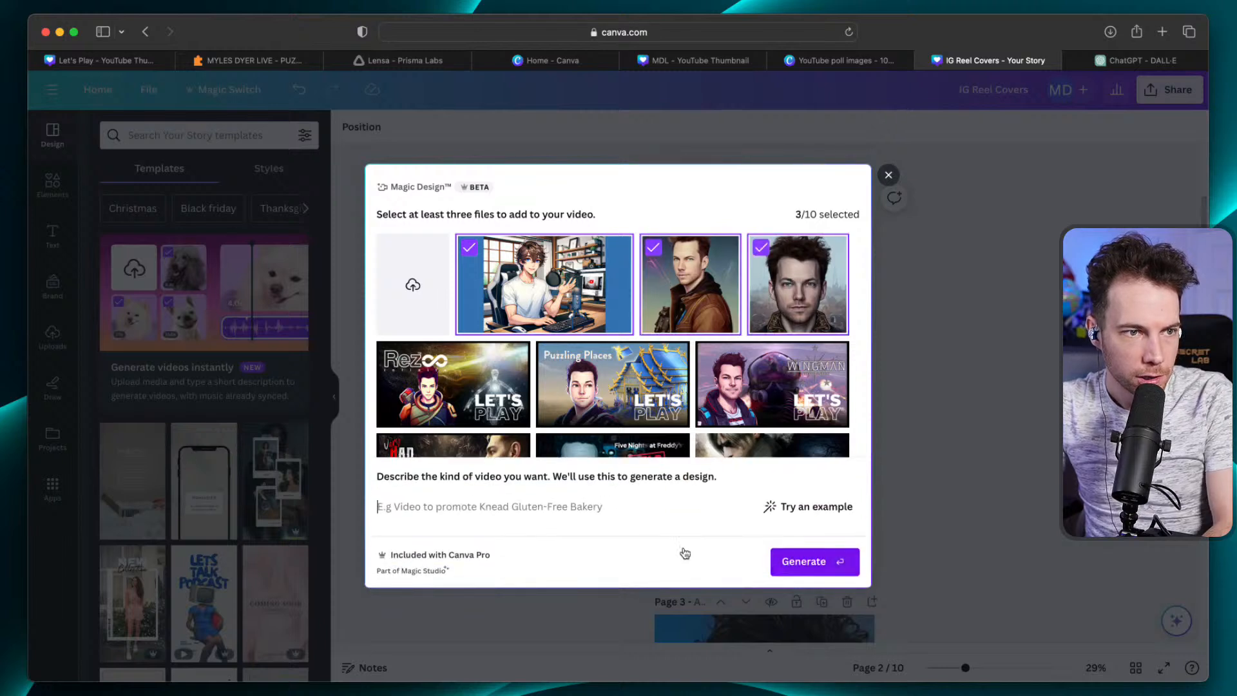
pyautogui.click(496, 505)
pyautogui.write('Music ')
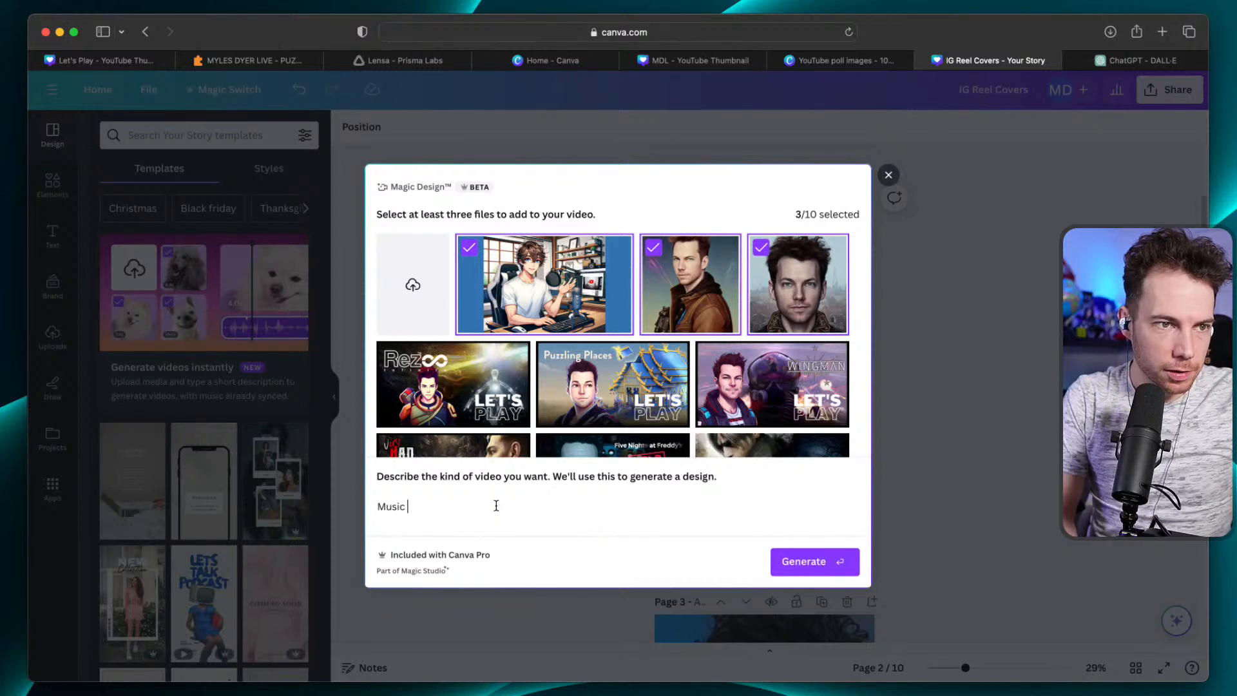
pyautogui.write('video promo. Horror.')
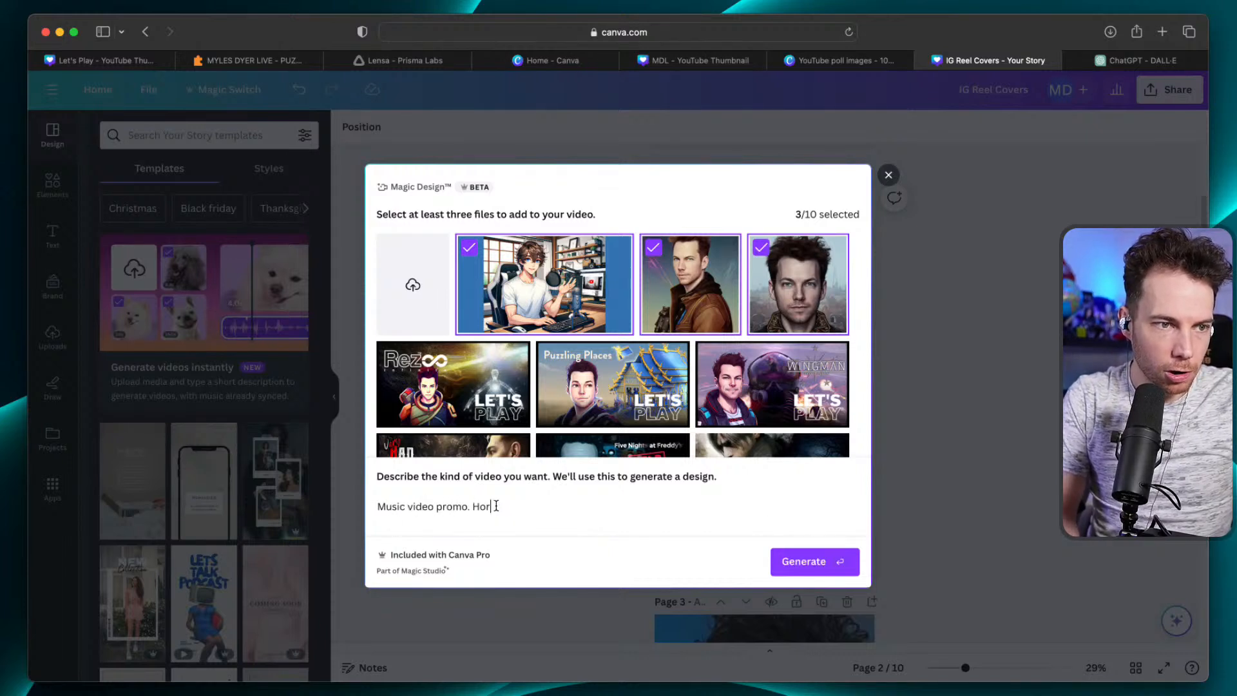
pyautogui.click(831, 565)
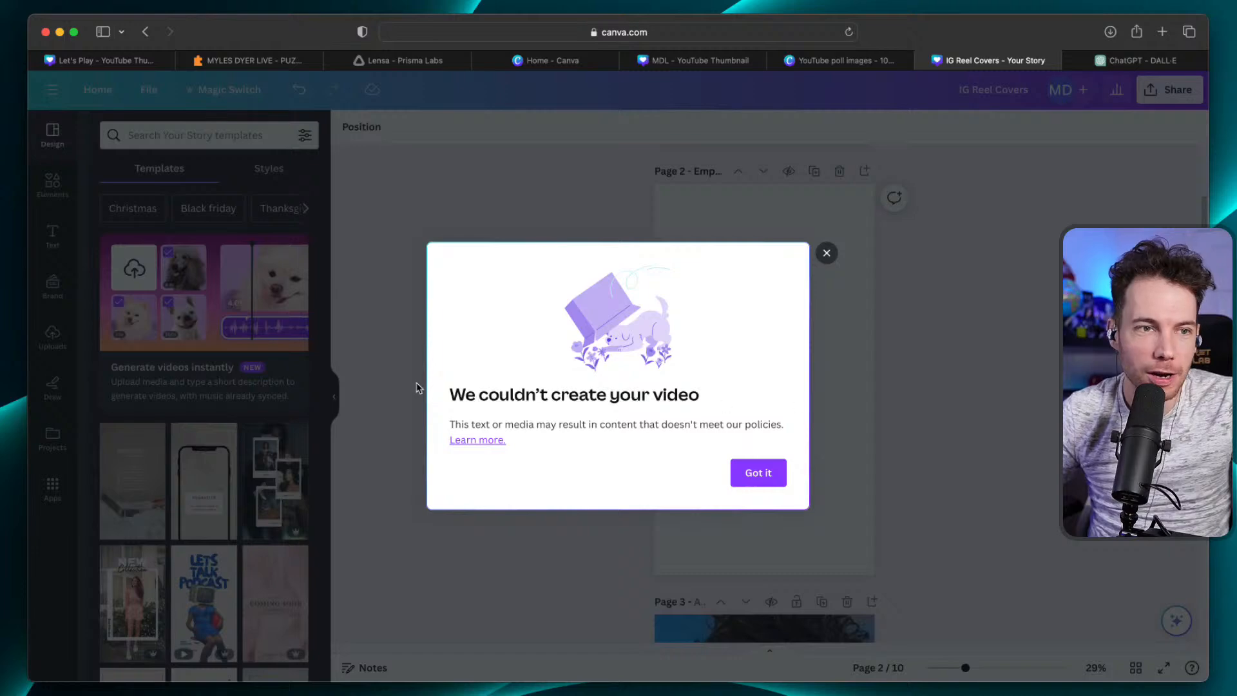
pyautogui.click(759, 473)
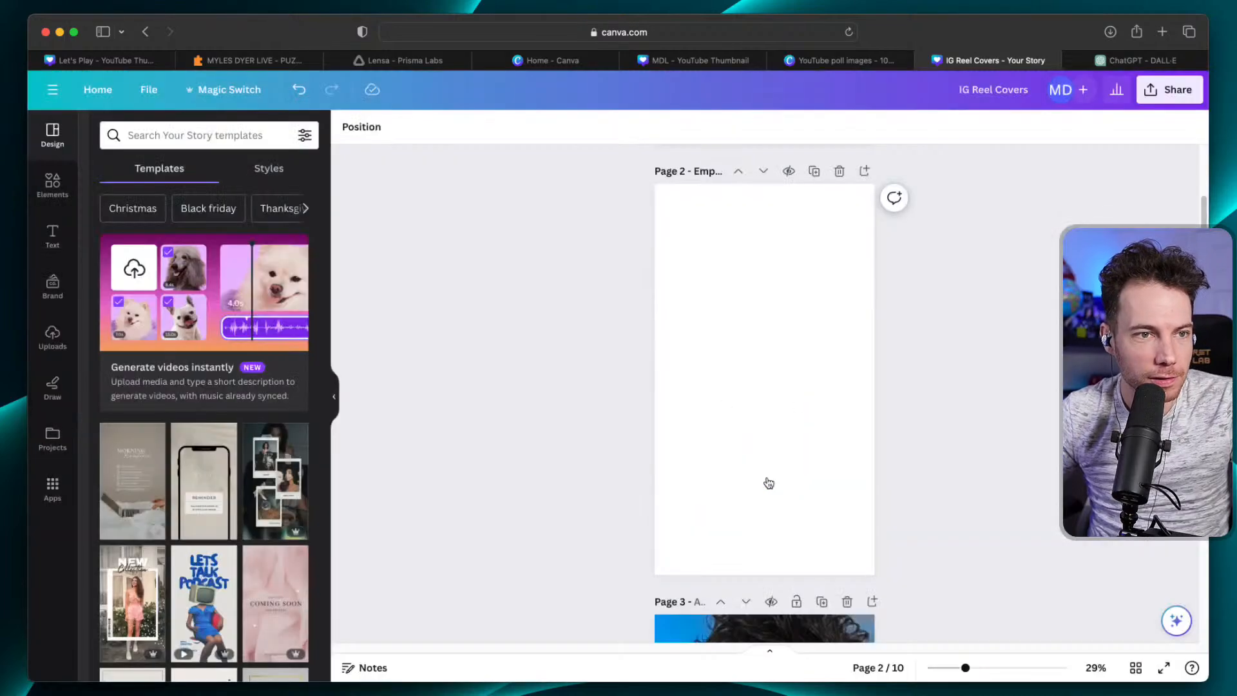
# Try to generate a Magic Design video from the same three images, described as "Video to promote cookies and pizza theme park.".
pyautogui.click(235, 283)
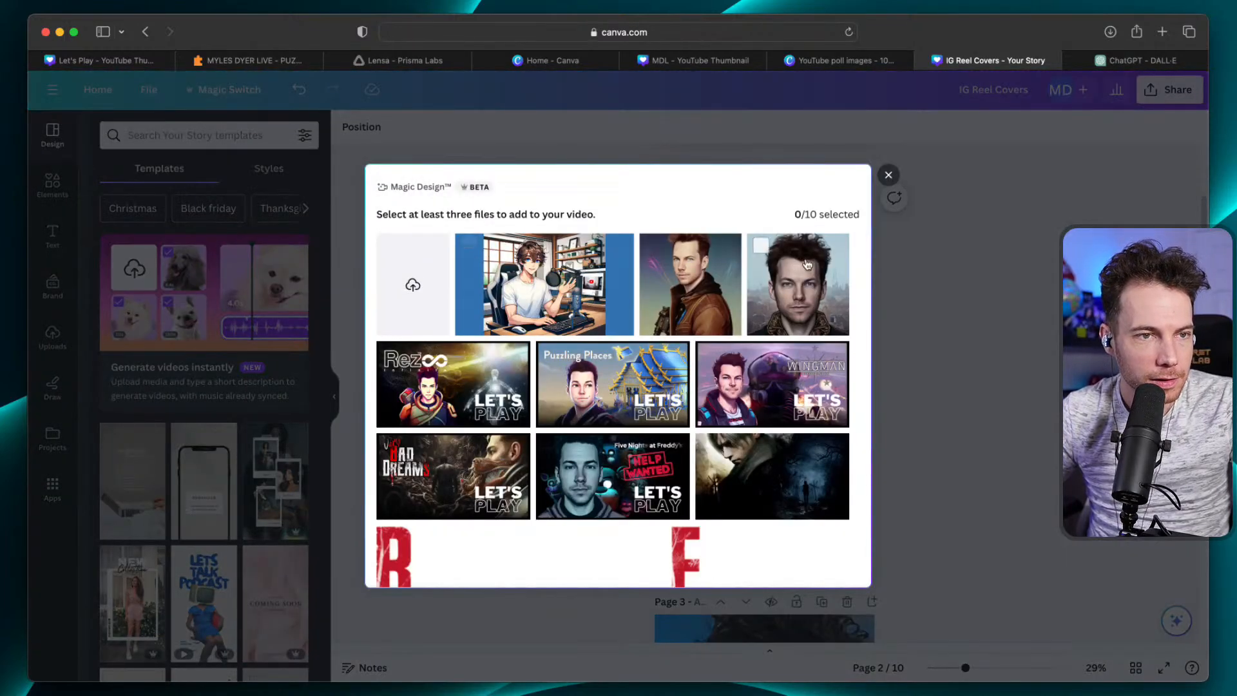
pyautogui.click(654, 248)
pyautogui.click(761, 248)
pyautogui.click(469, 249)
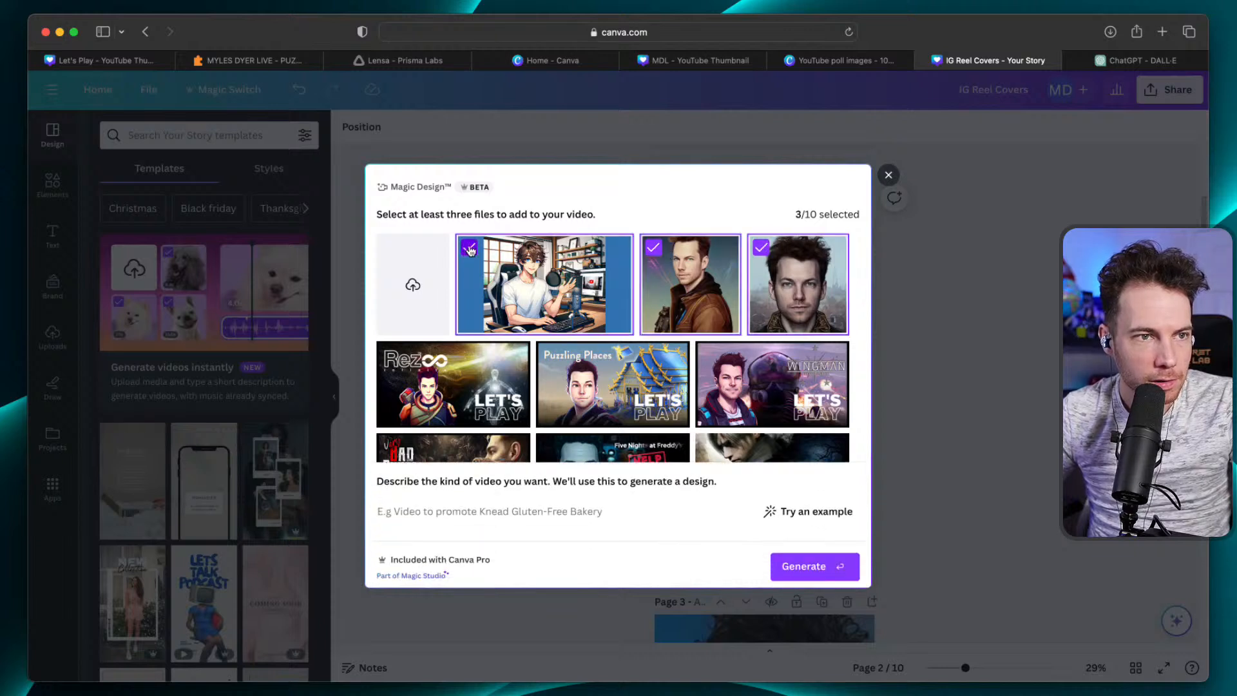
pyautogui.click(800, 565)
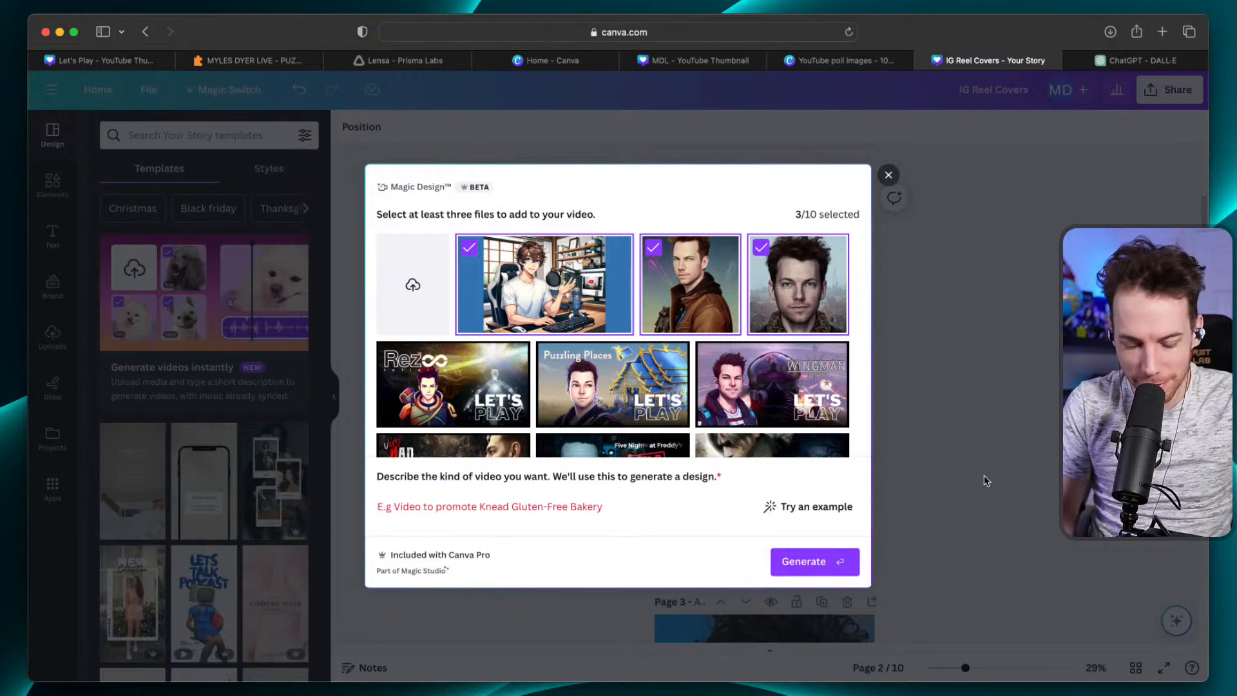
pyautogui.write('Video to promote ')
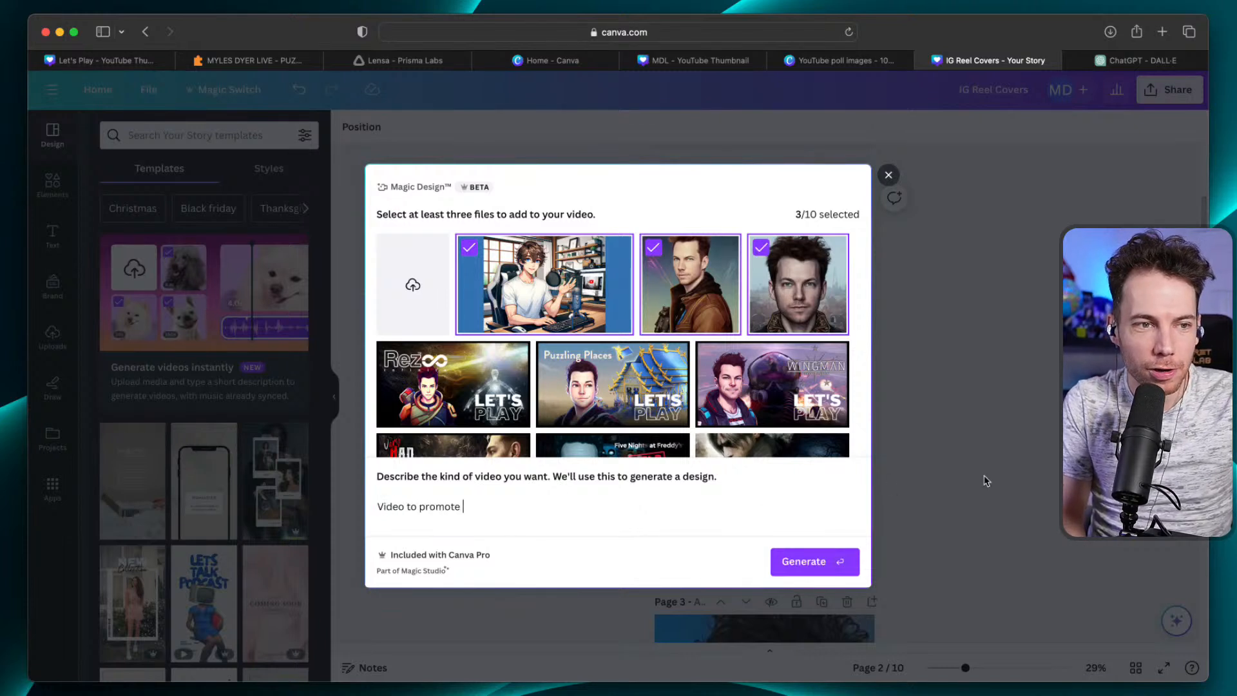
pyautogui.write('cookies and pizza')
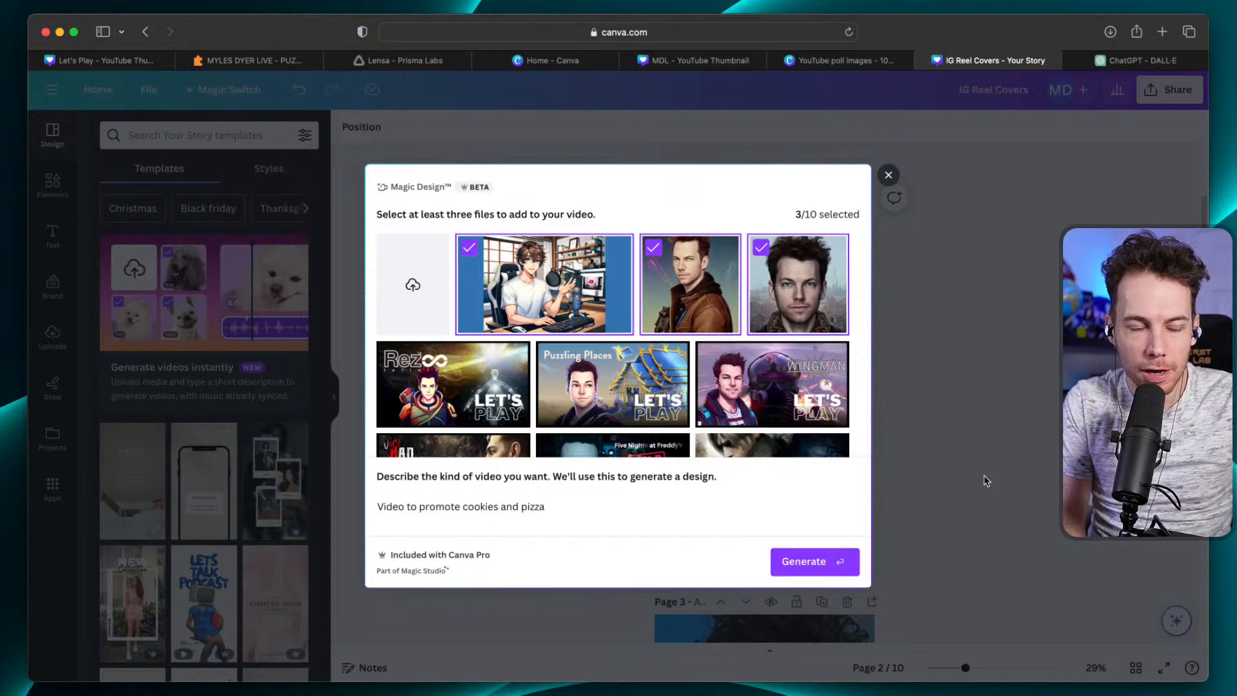
pyautogui.write(' theme p')
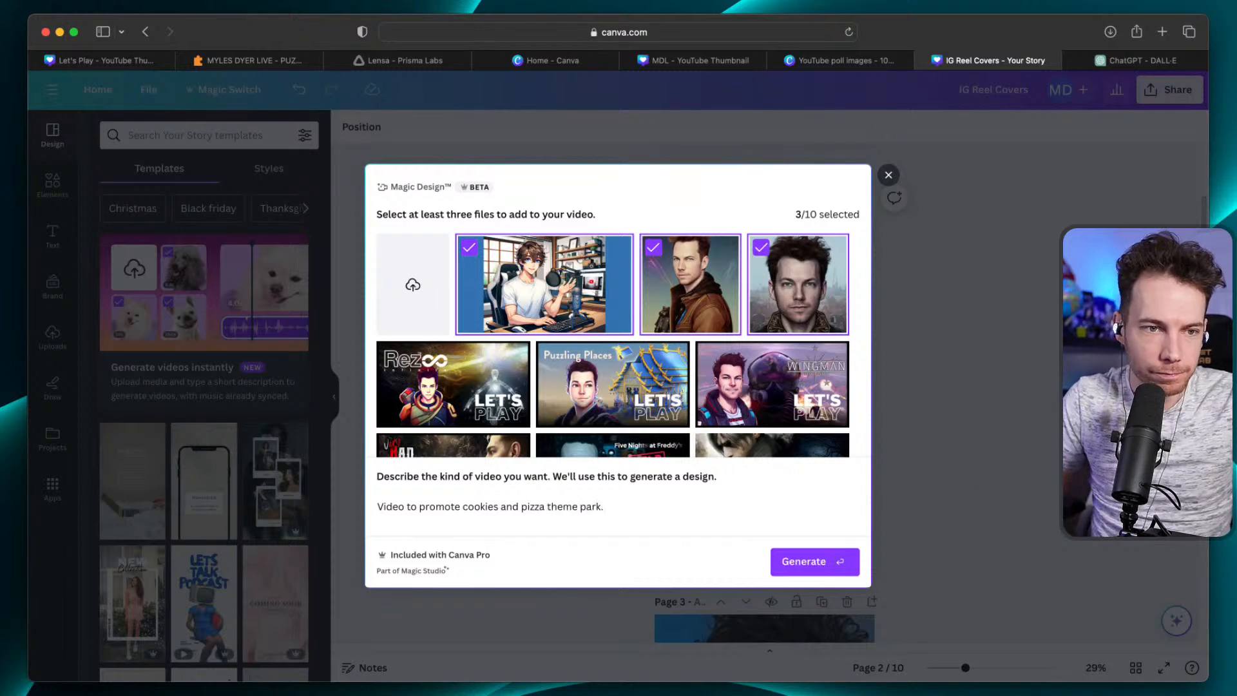
pyautogui.write('ark.')
pyautogui.click(806, 562)
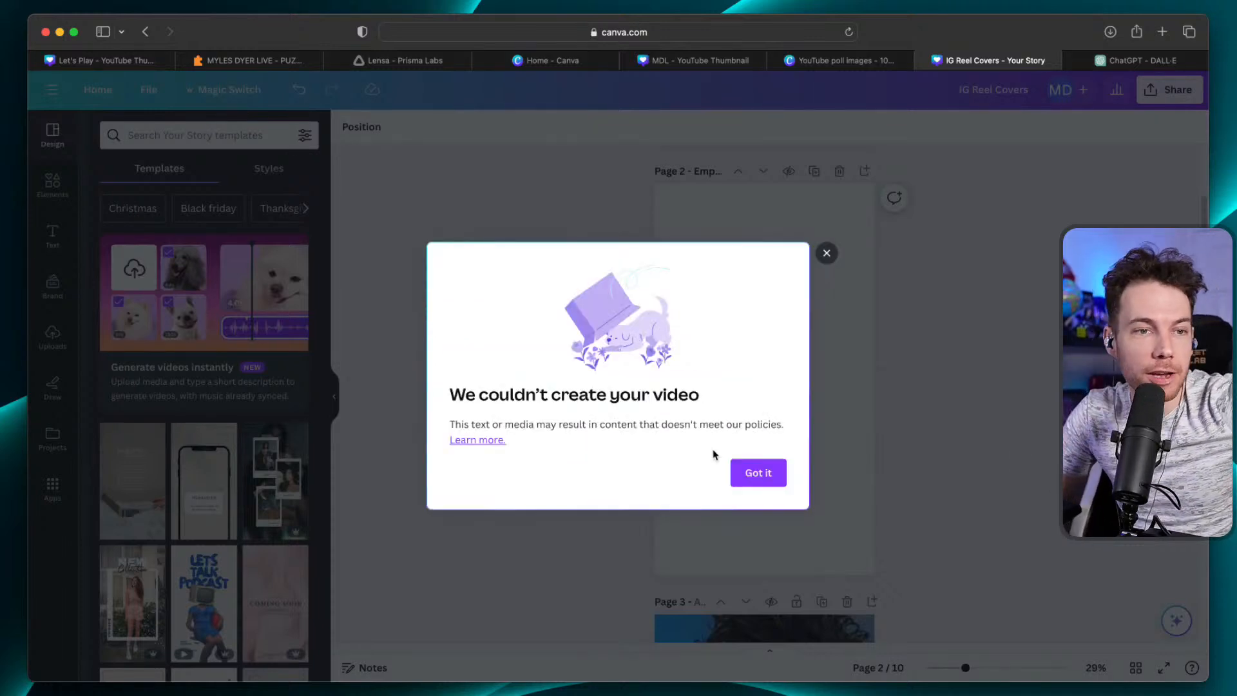
pyautogui.click(757, 472)
pyautogui.scroll(-5, 632, 476)
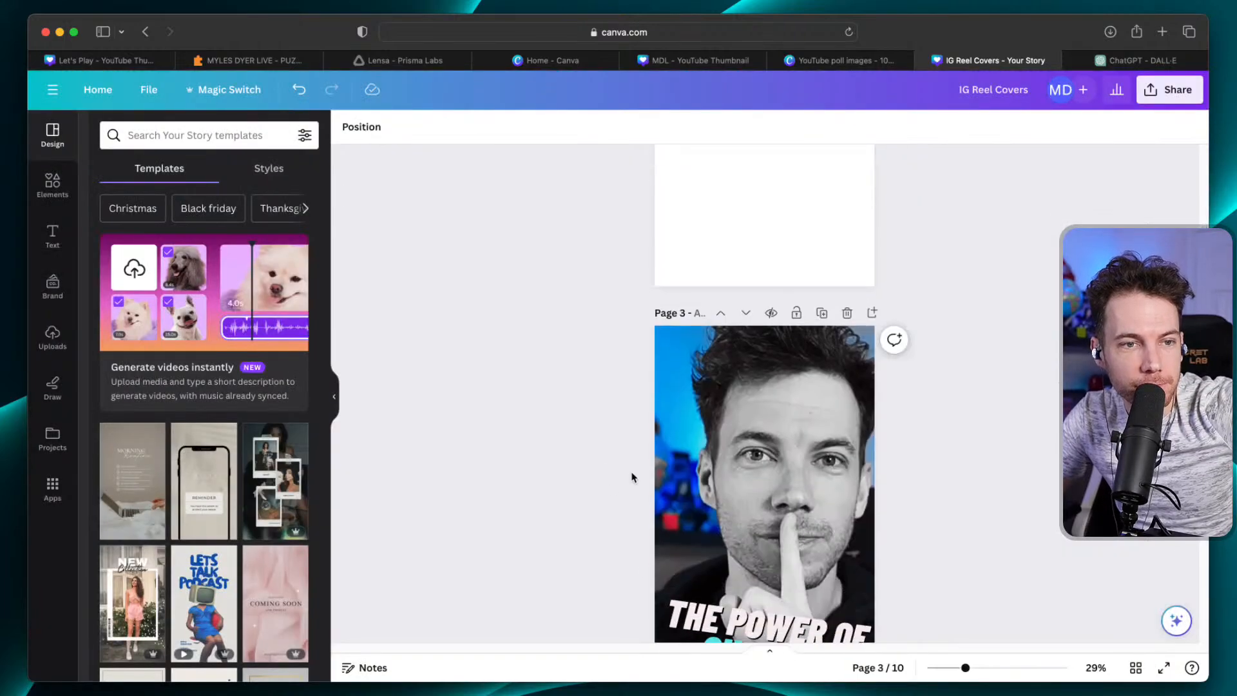
pyautogui.scroll(5, 633, 478)
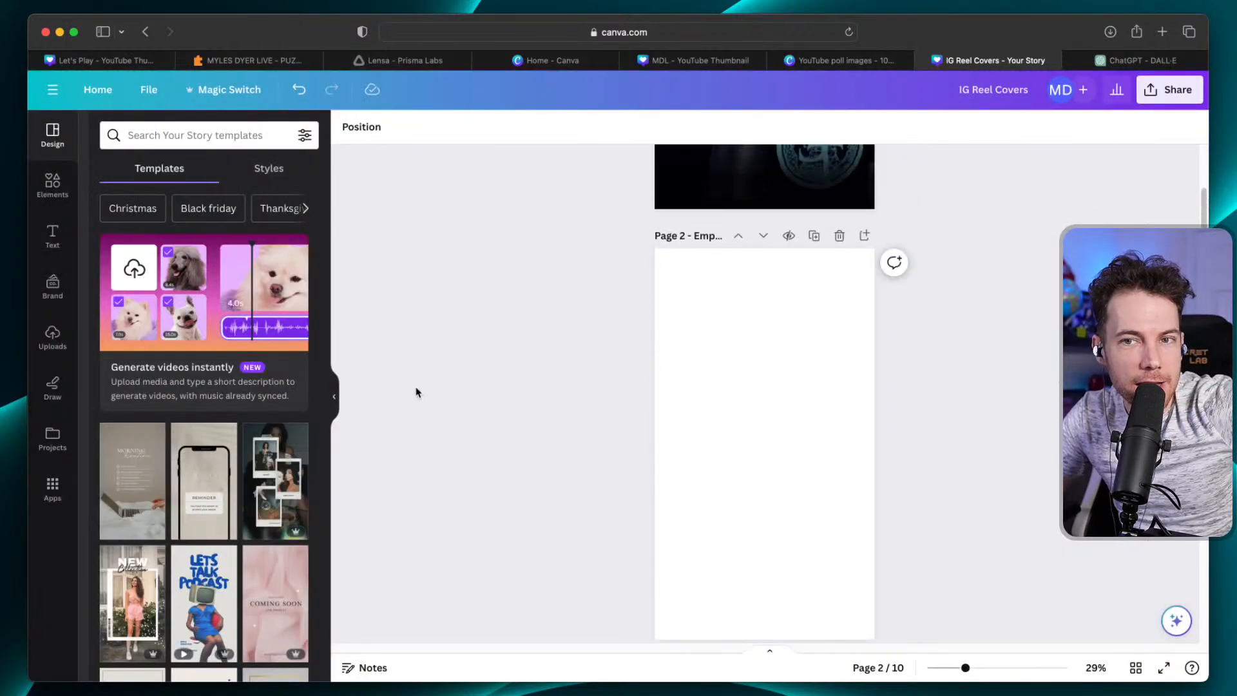